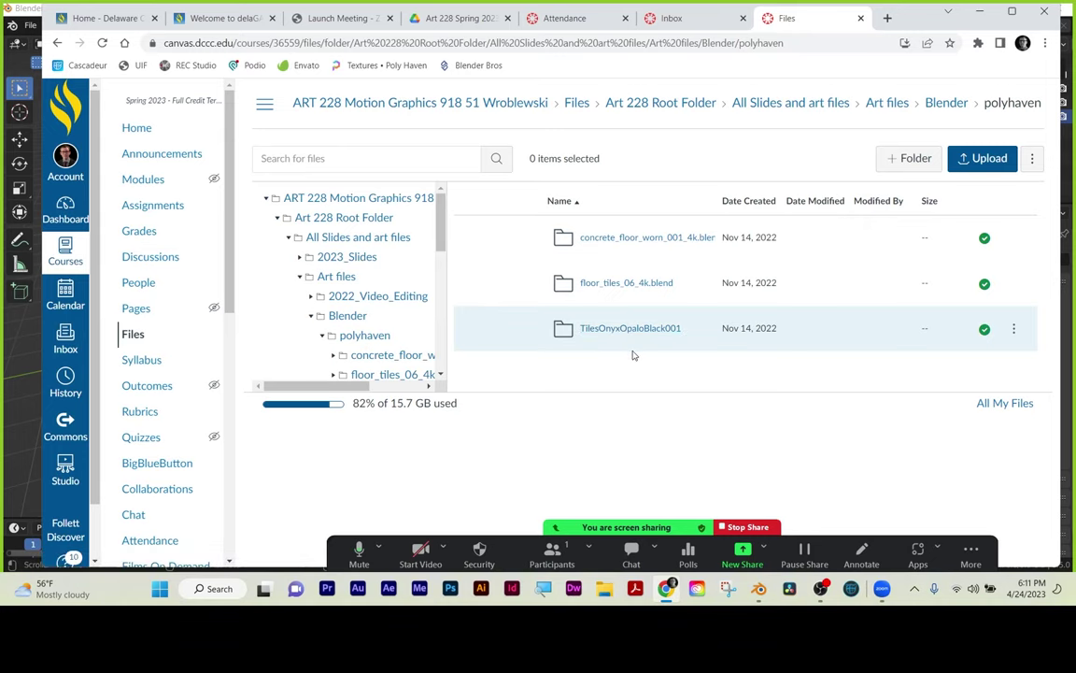
Switch to Blender and raise the default cube about 2.18 m along the Z axis.
click(977, 12)
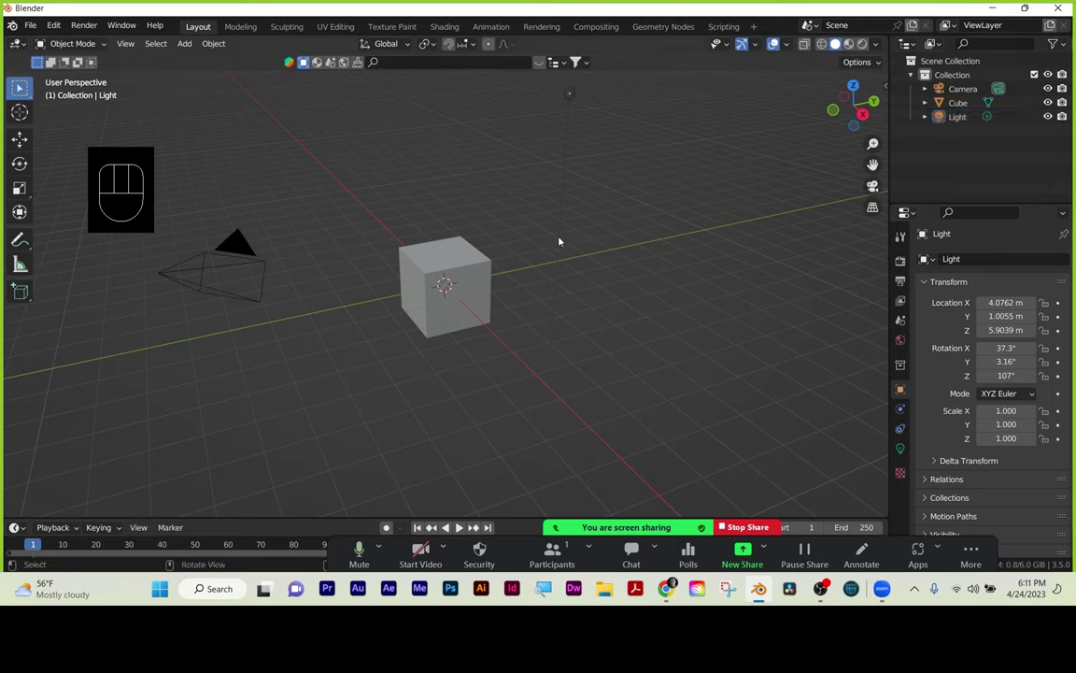
click(486, 260)
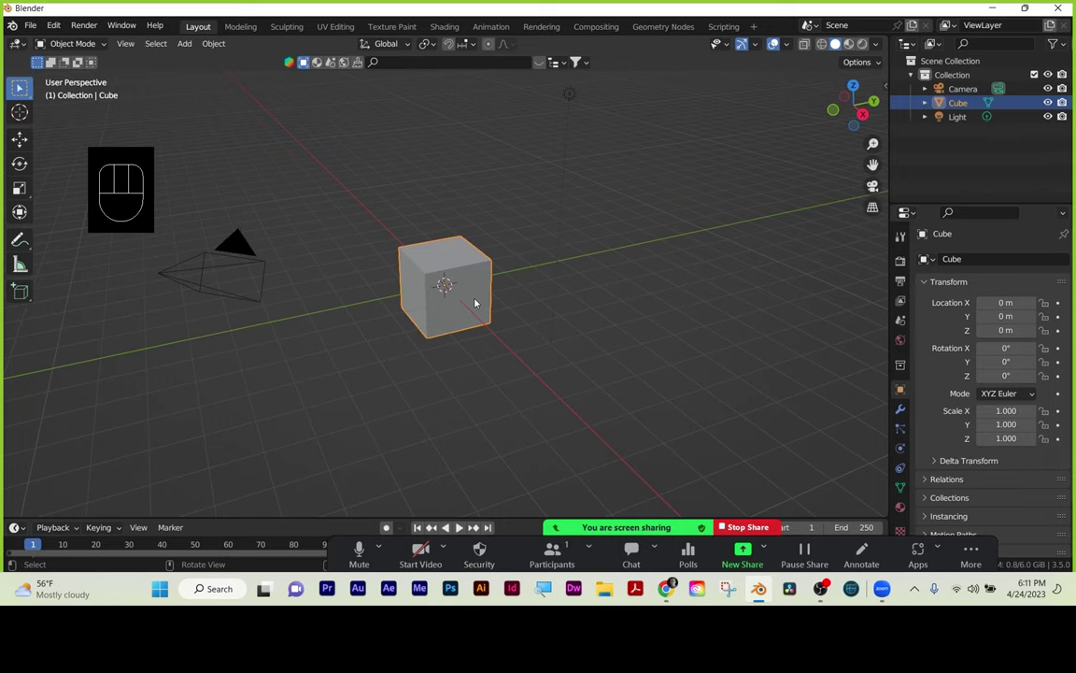
key(g)
key(z)
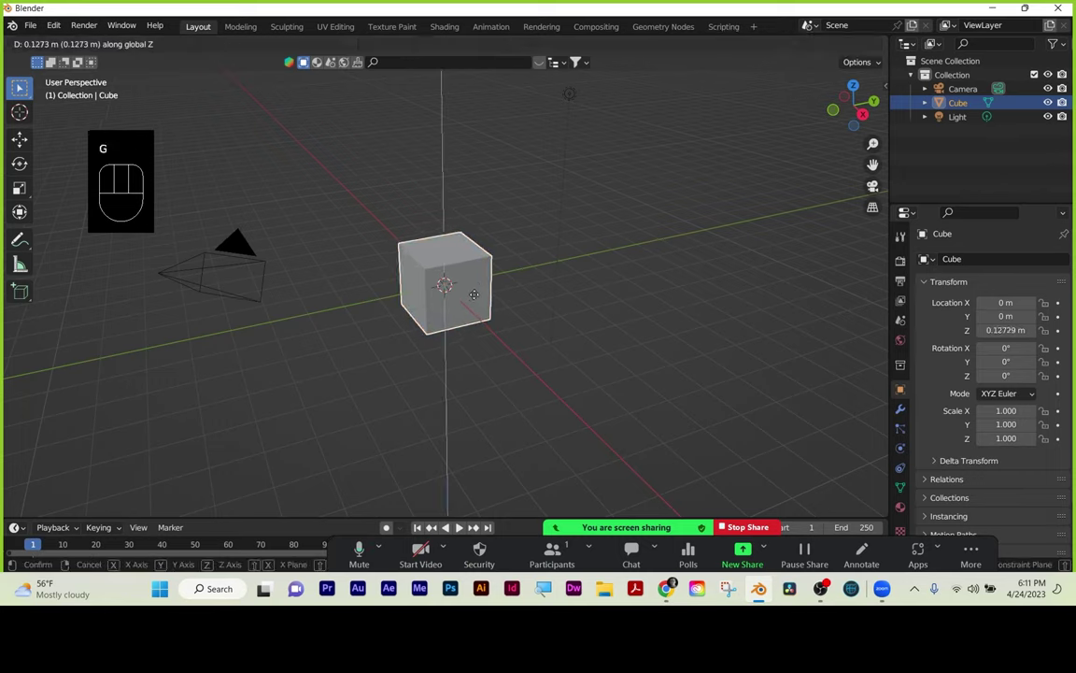
click(468, 231)
Rotate the cube 45° around the X axis and apply all of its transforms.
text(r)
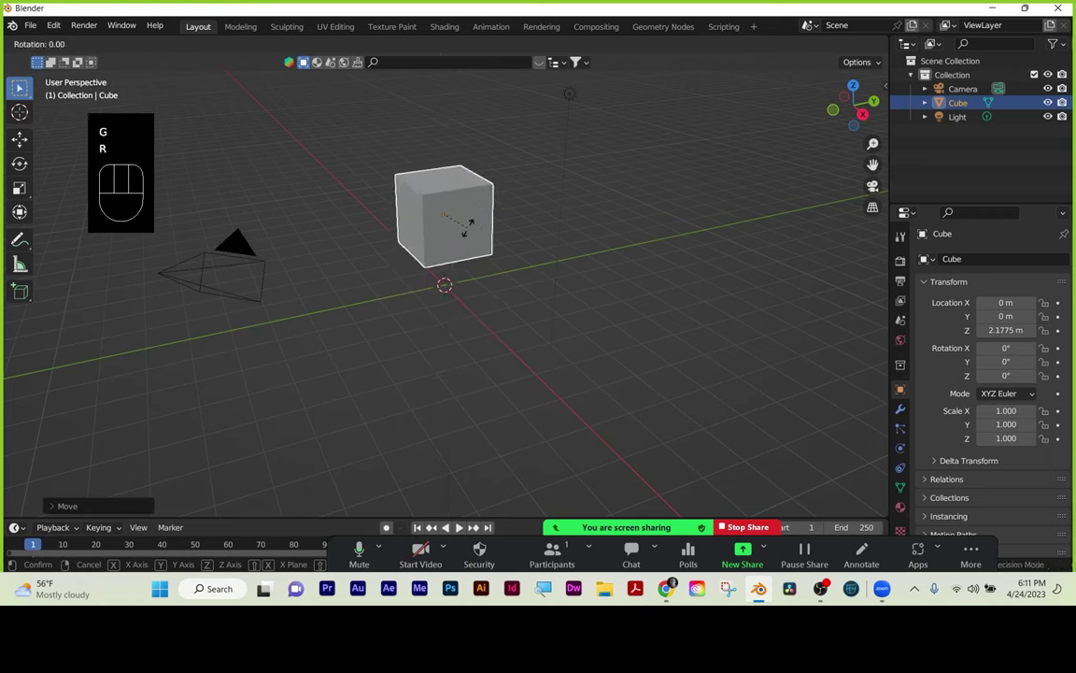
text(x45)
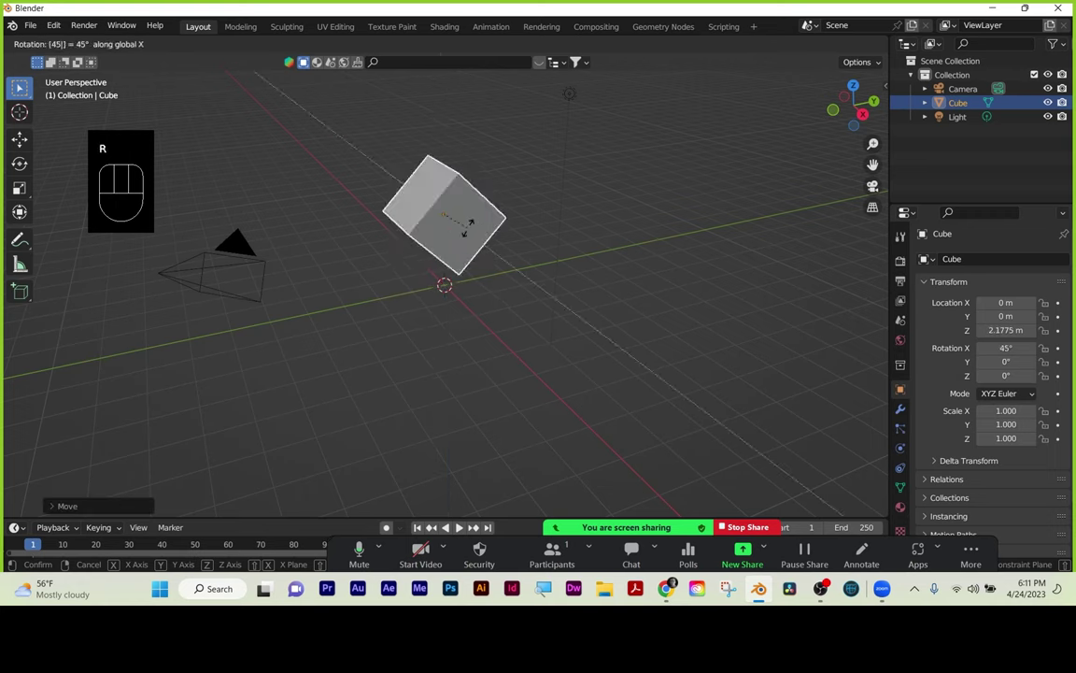
key(Return)
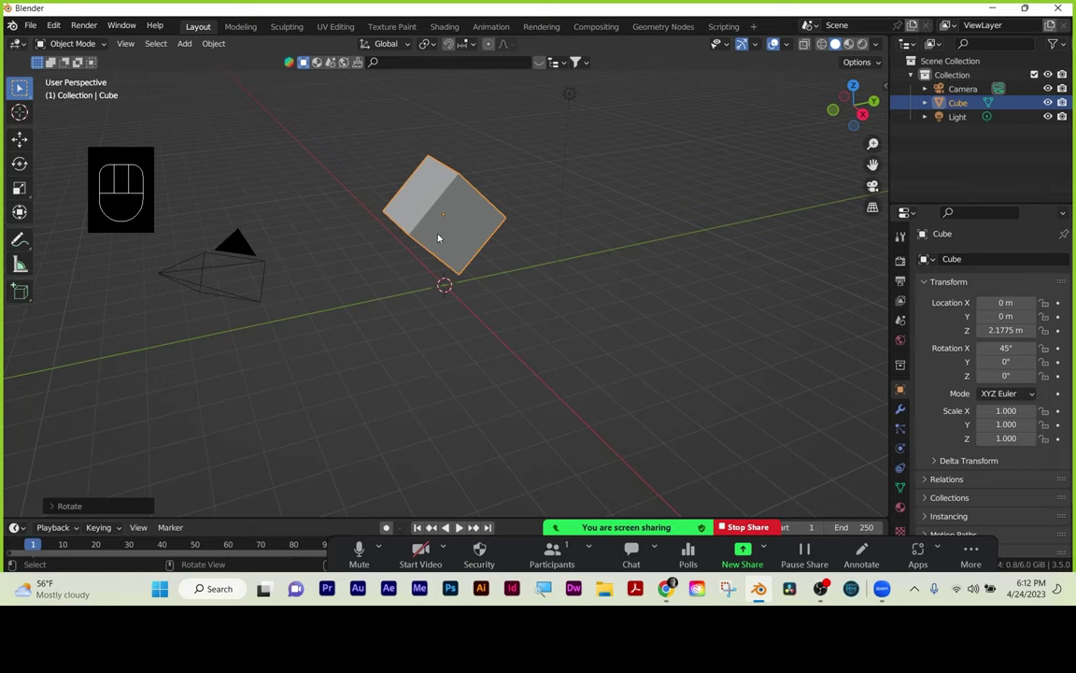
key(ctrl)
key(ctrl+a)
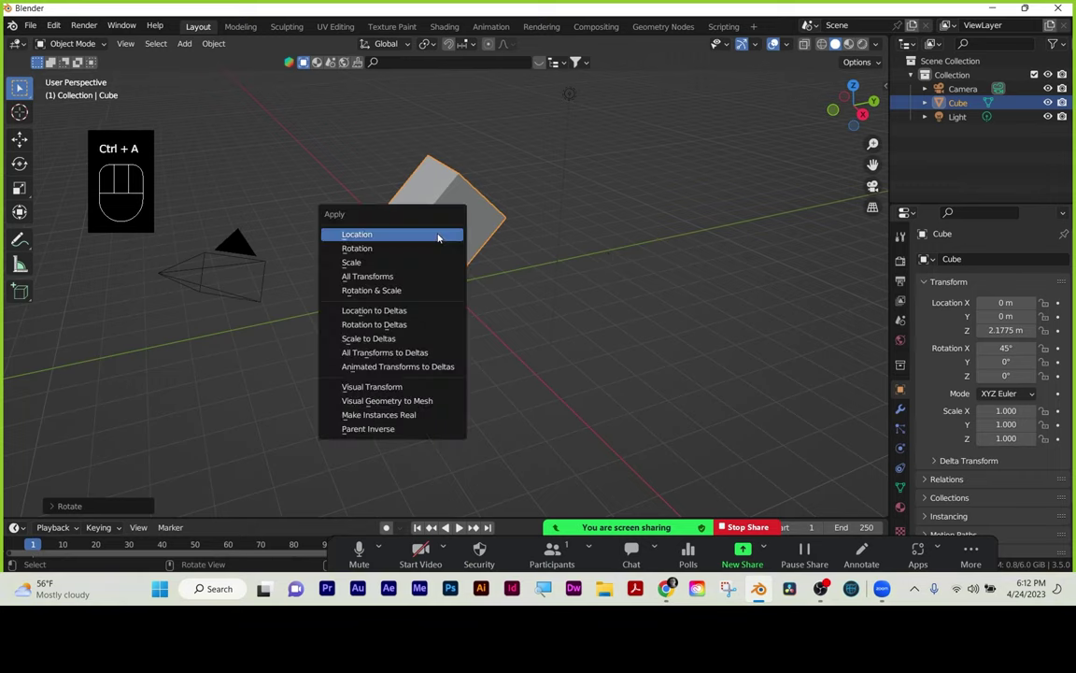
click(378, 276)
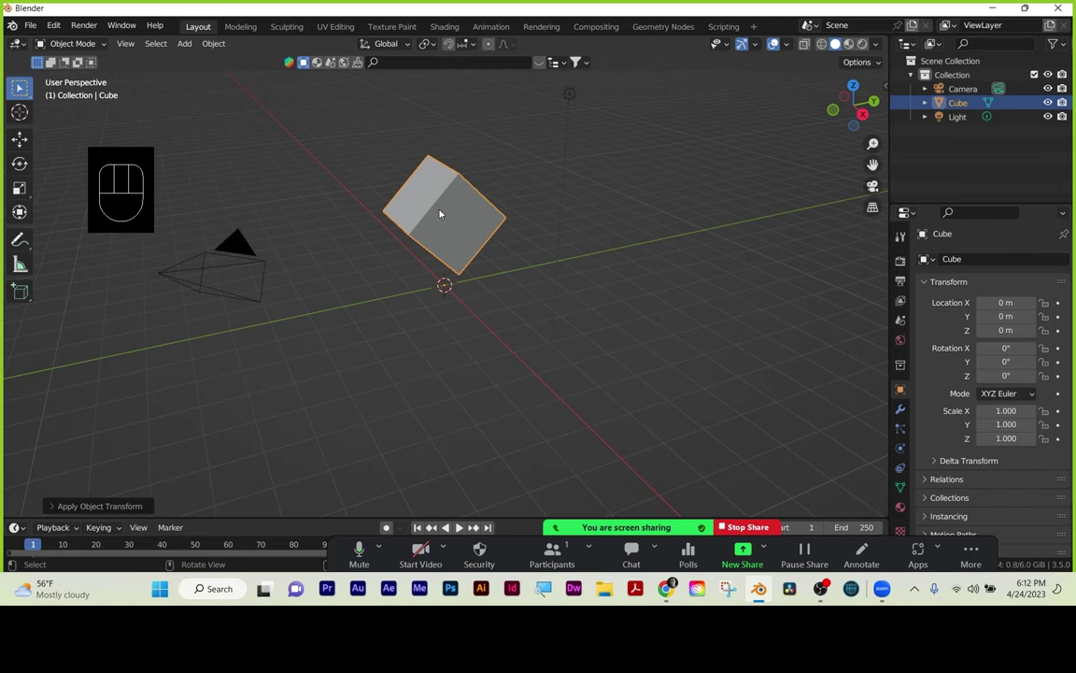
Undo the applied transforms and the rotation, and rotate the cube 45° around the X axis again.
key(ctrl+z)
key(ctrl+z)
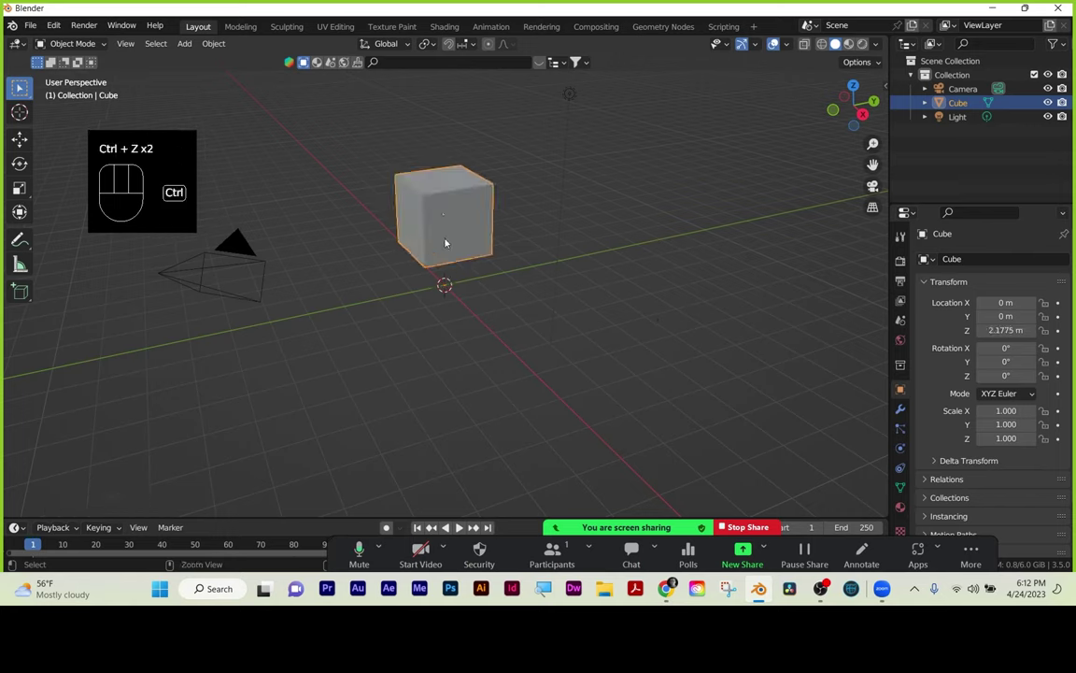
text(rx45)
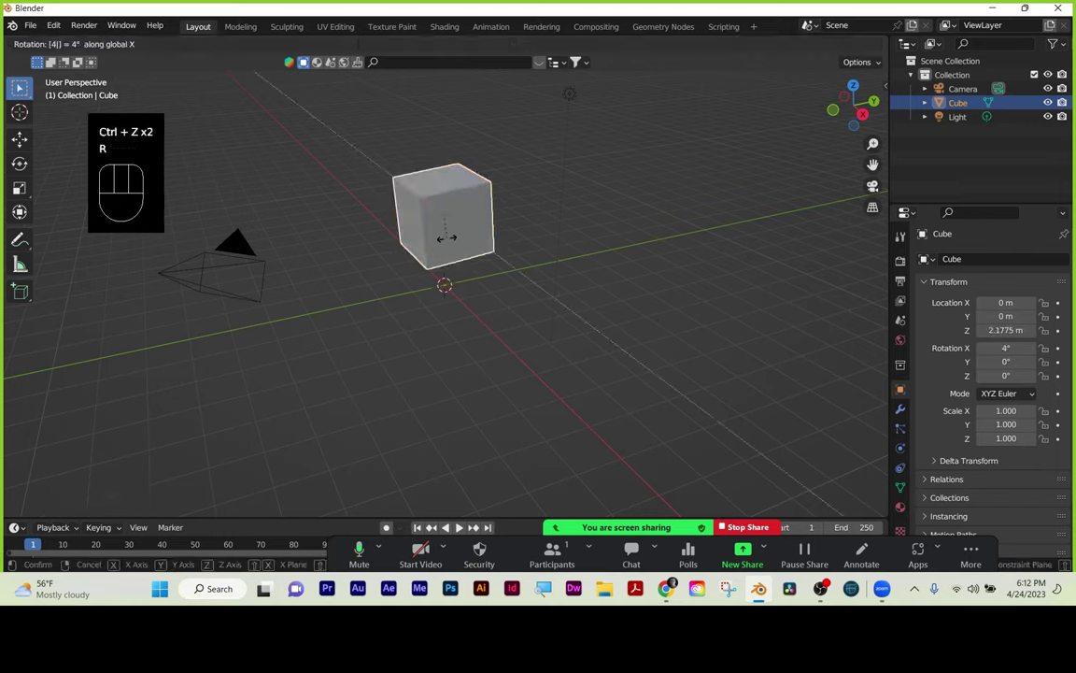
key(Return)
Display the cube's transform values beside the viewport and apply all of its transforms.
key(n)
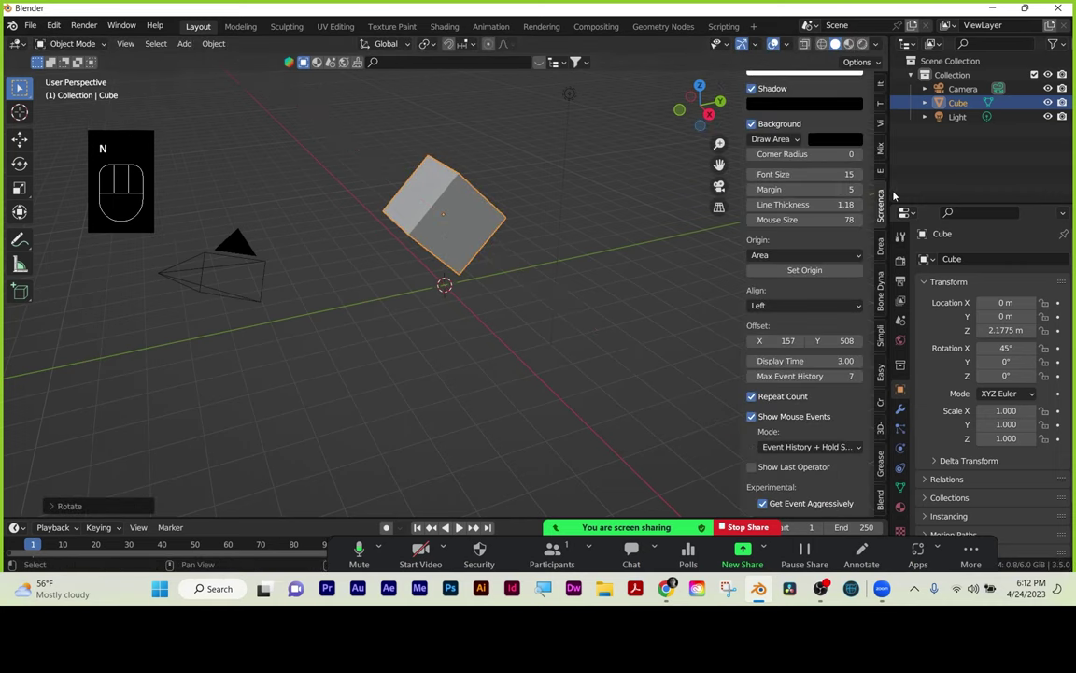
click(882, 99)
click(881, 85)
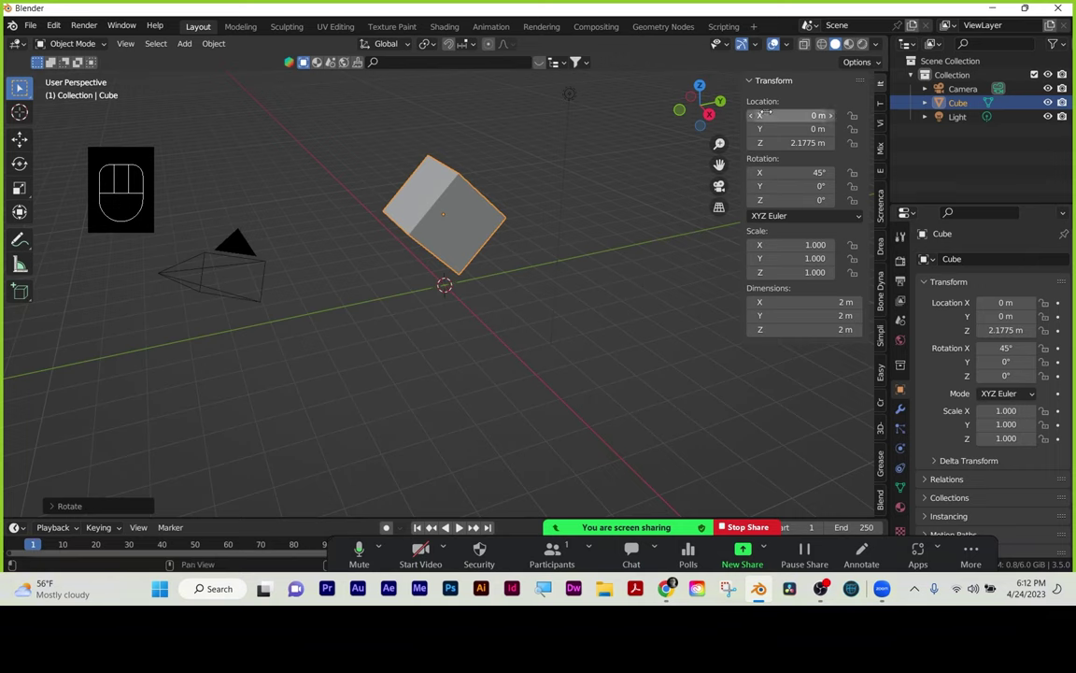
key(ctrl+a)
click(463, 214)
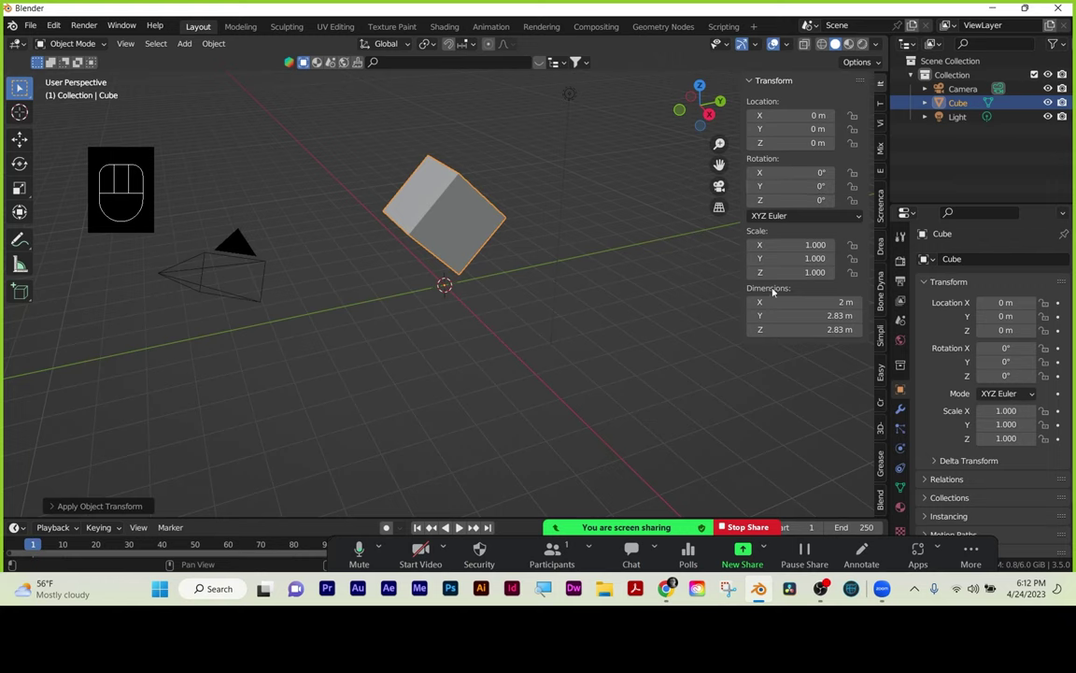
Apply only the scale of the tilted cube.
key(ctrl+a)
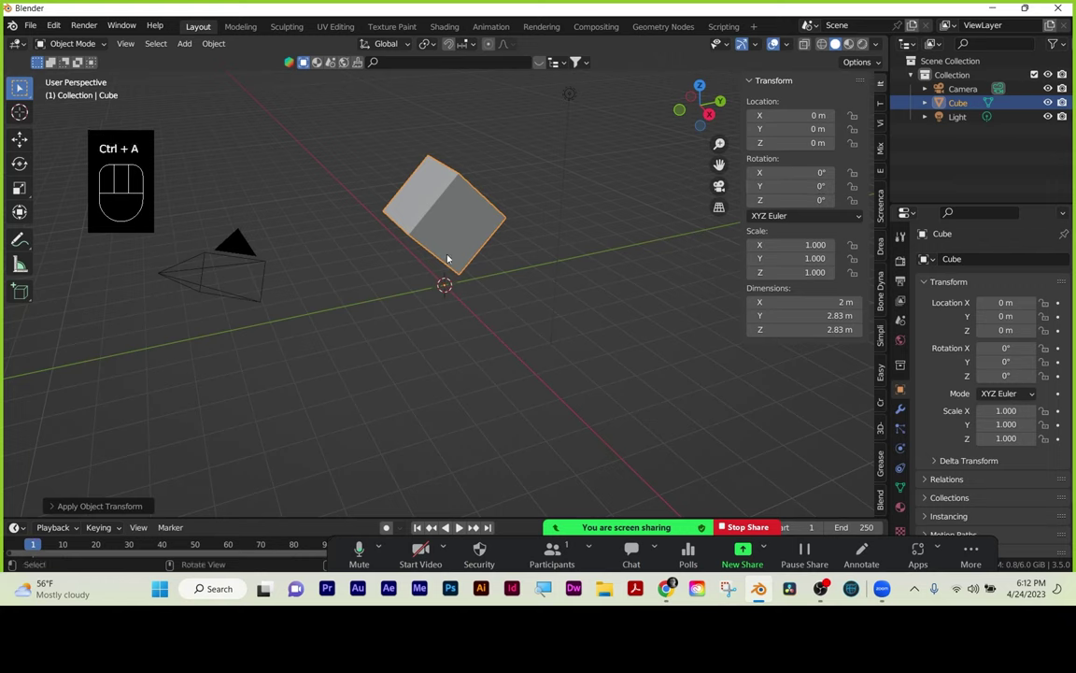
key(ctrl+a)
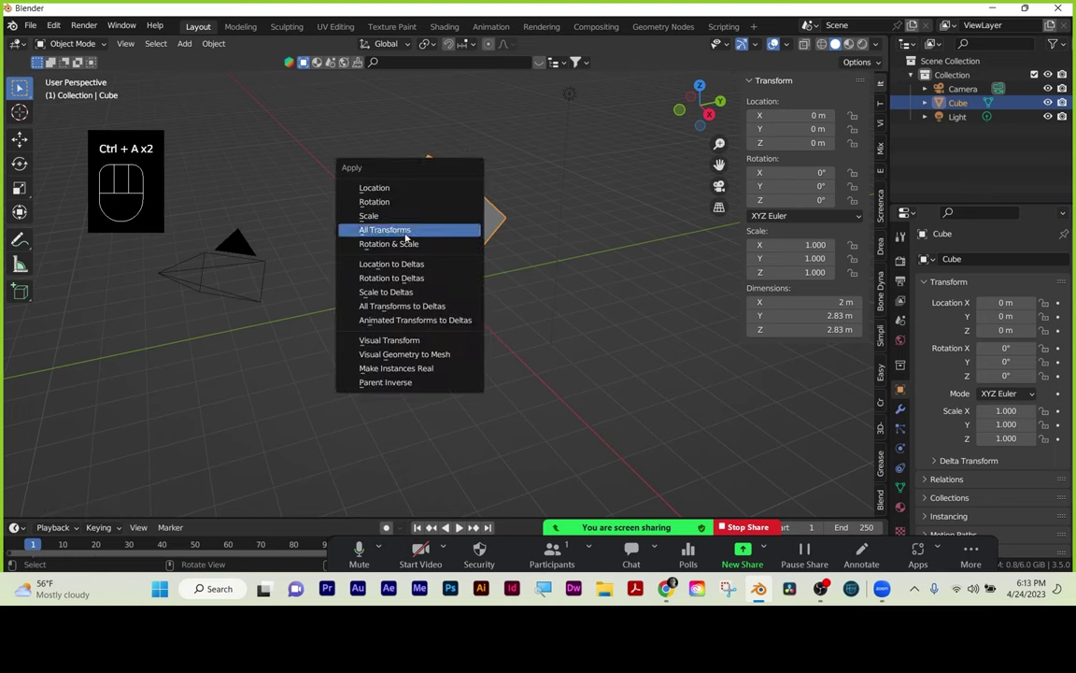
click(372, 215)
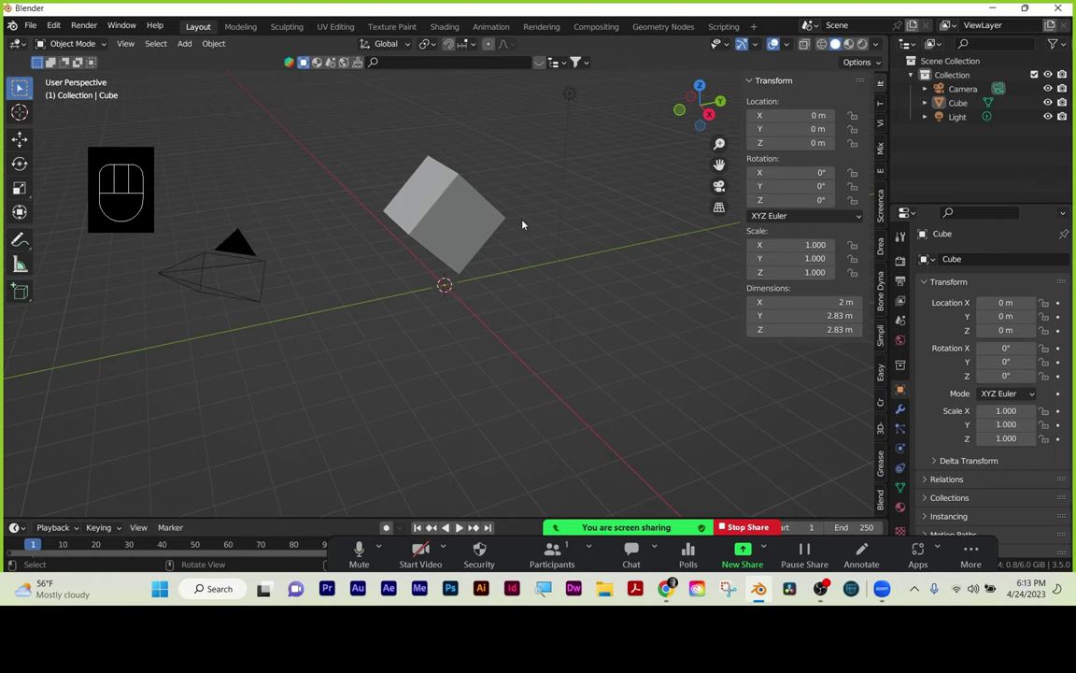
Delete the tilted cube and add a new mesh cube at the world origin.
click(488, 217)
key(BackSpace)
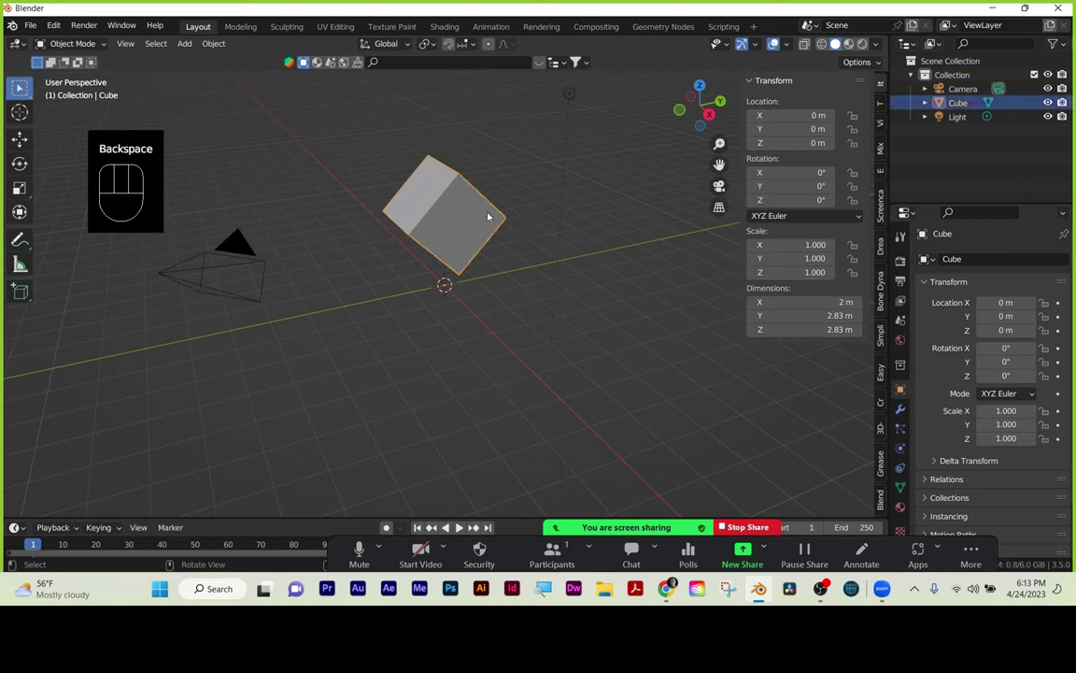
key(x)
click(488, 216)
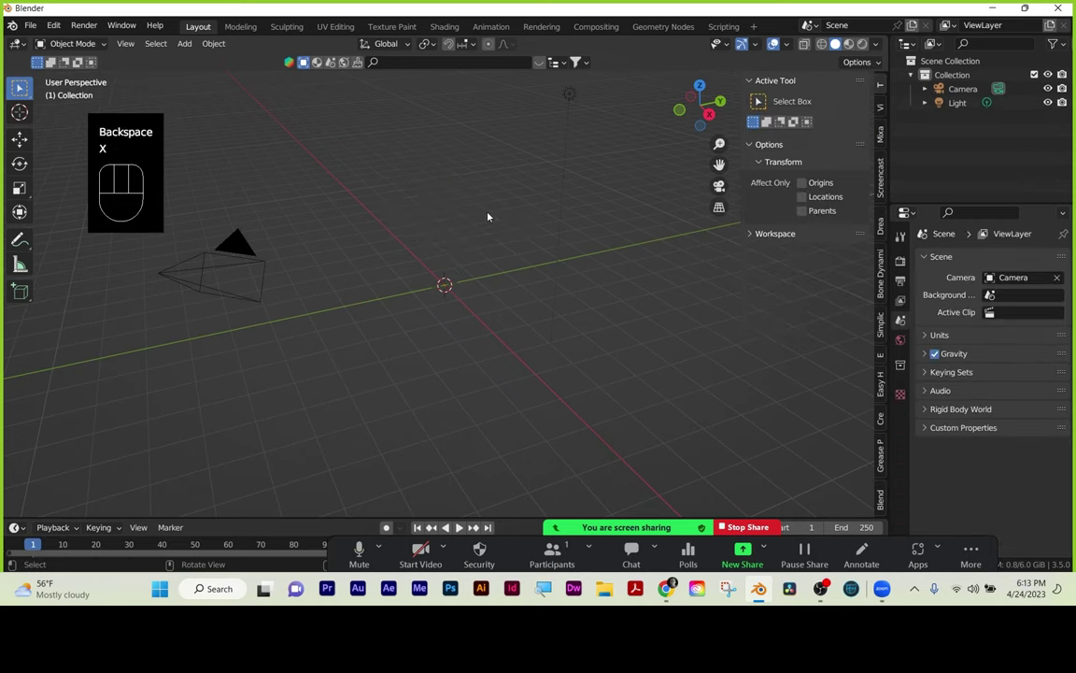
key(shift+a)
mouse_move(491, 214)
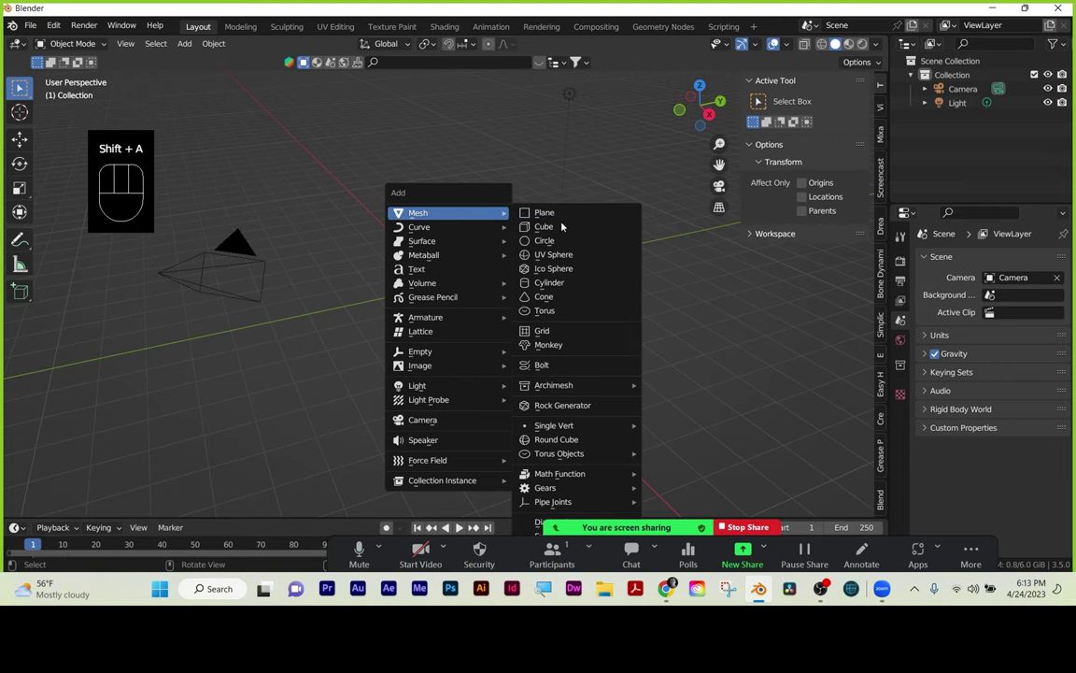
click(564, 228)
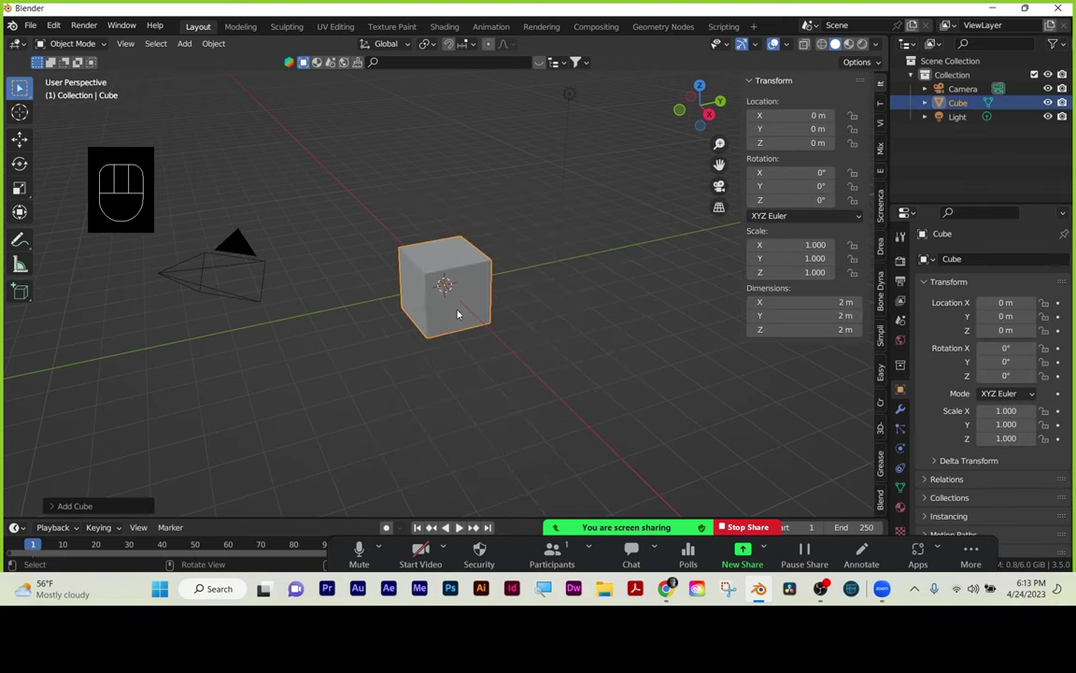
Enter Edit Mode on the new cube, try vertex and edge selection, and select its side face in face selection mode.
key(Tab)
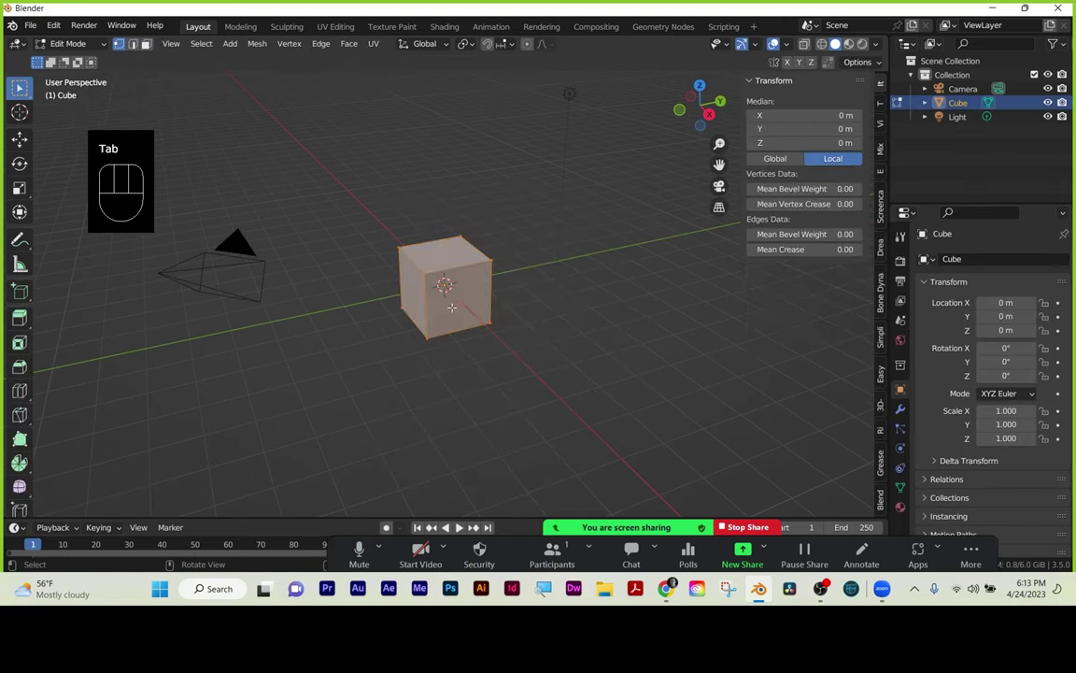
scroll(250, 222, up, 5)
click(250, 222)
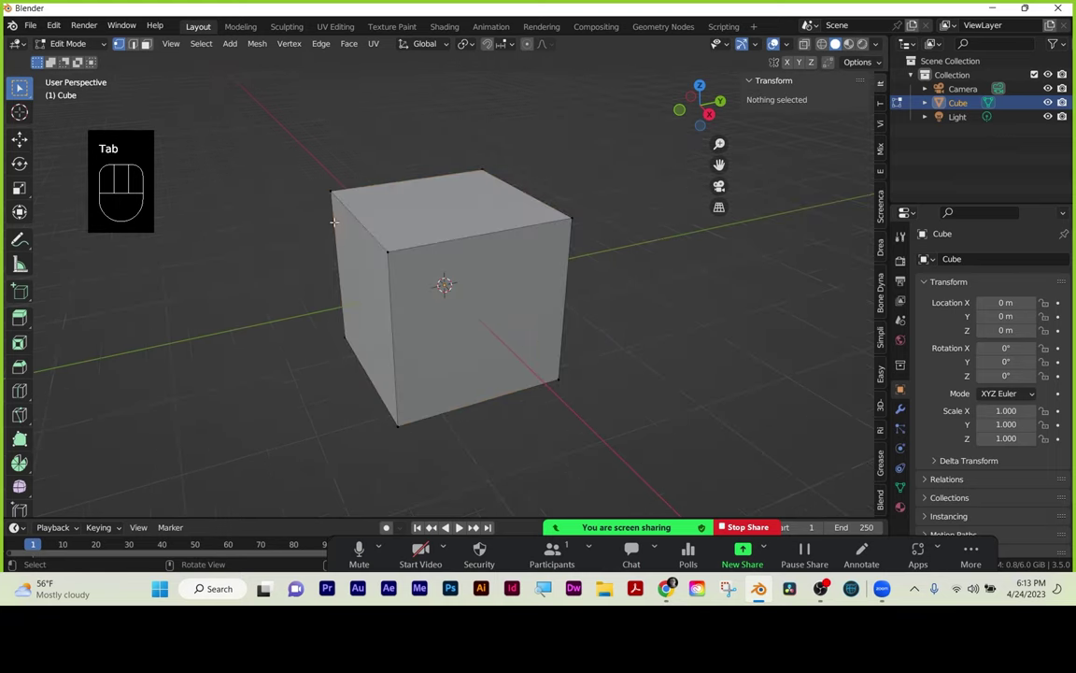
key(1)
click(334, 194)
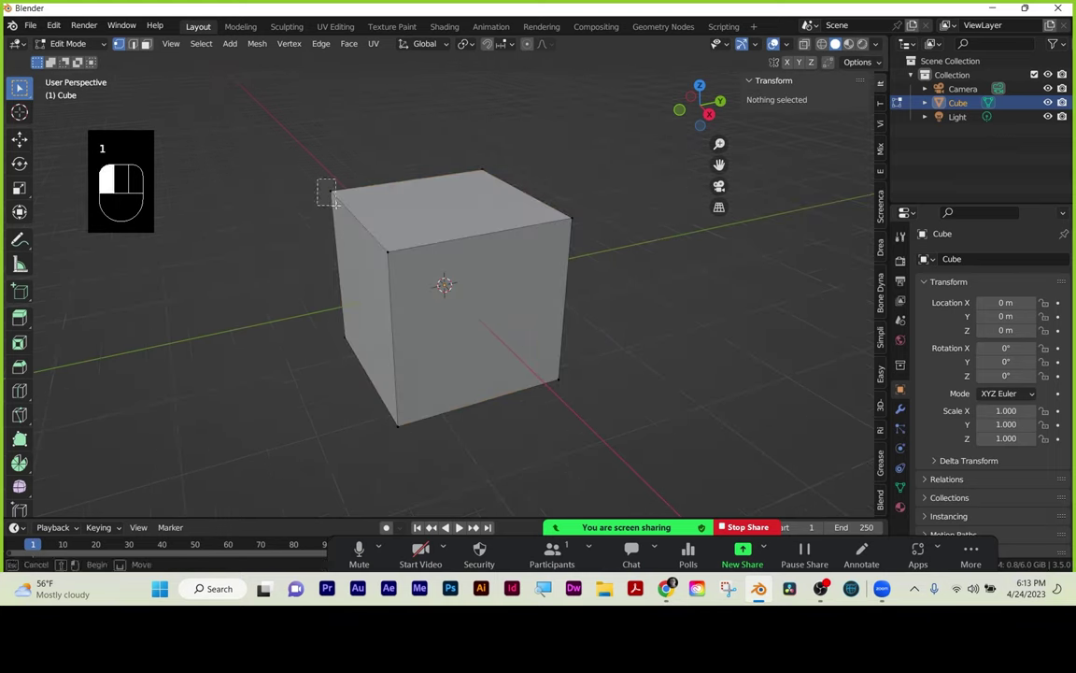
key(2)
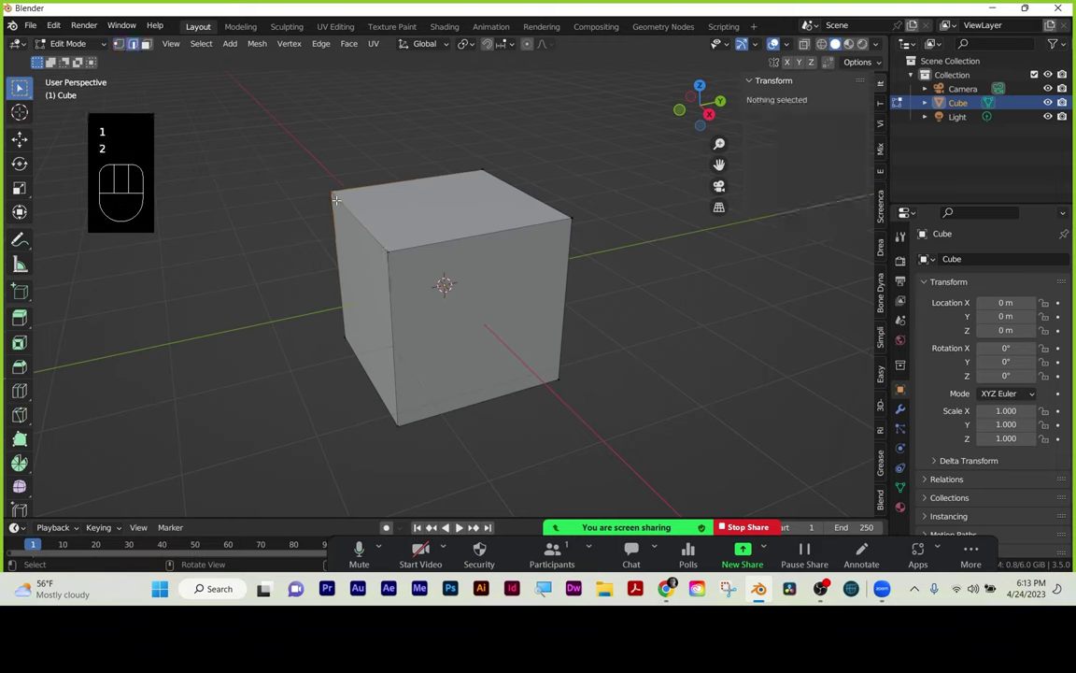
click(366, 231)
key(3)
click(359, 291)
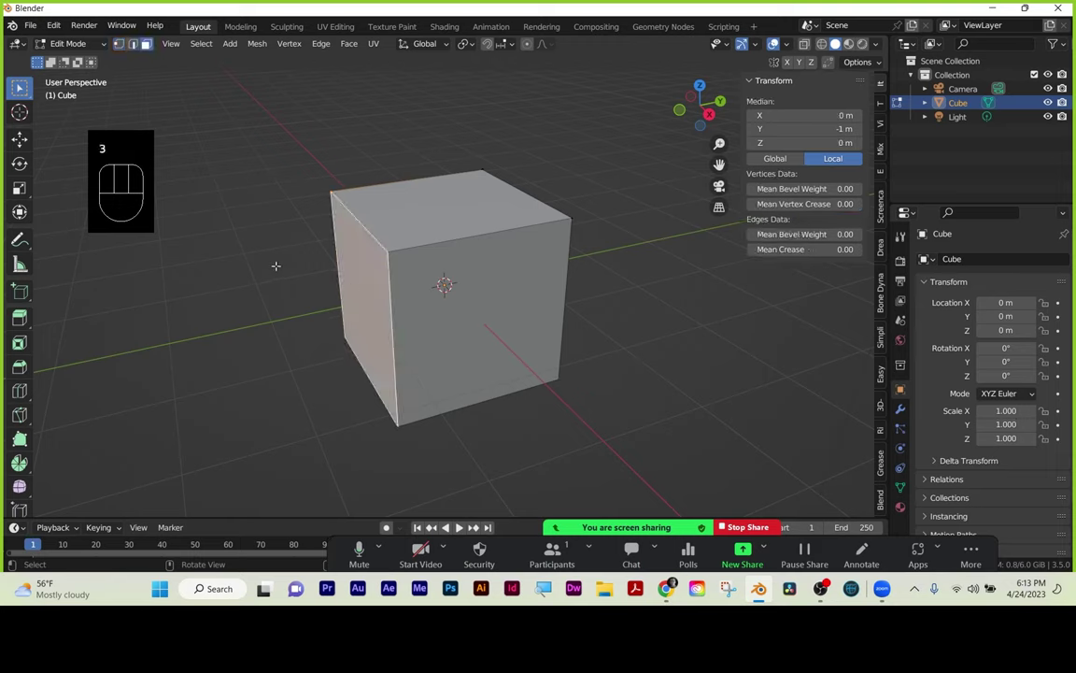
Extrude the cube's top face about 0.73 m upward and scale it to about 0.31 for a tapered top.
click(477, 202)
key(e)
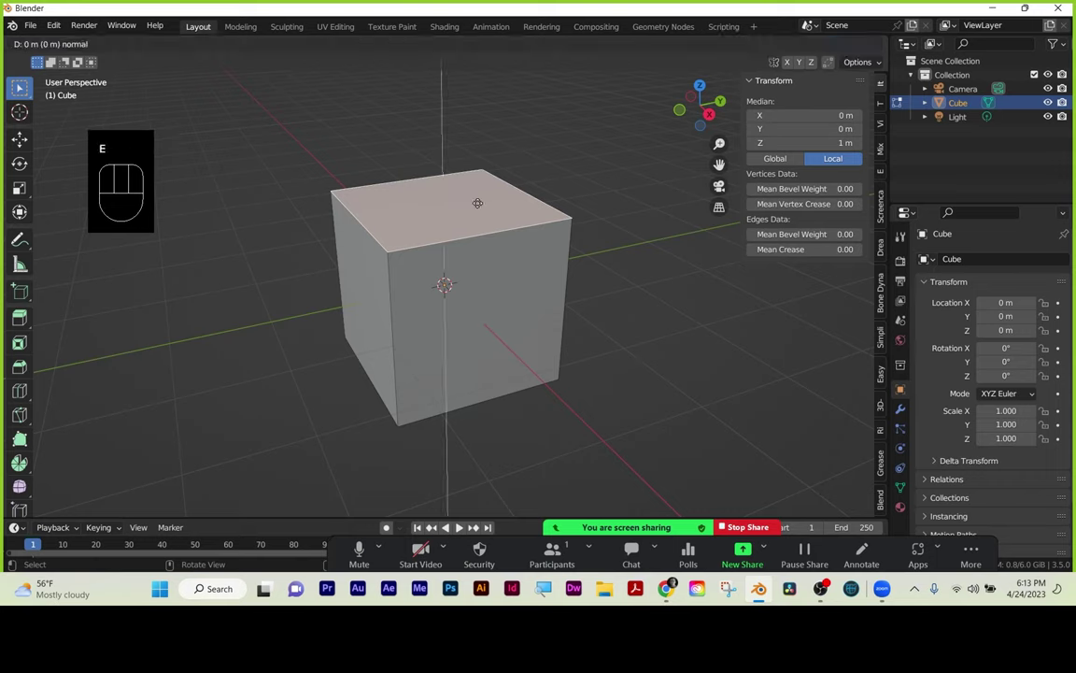
click(471, 135)
key(s)
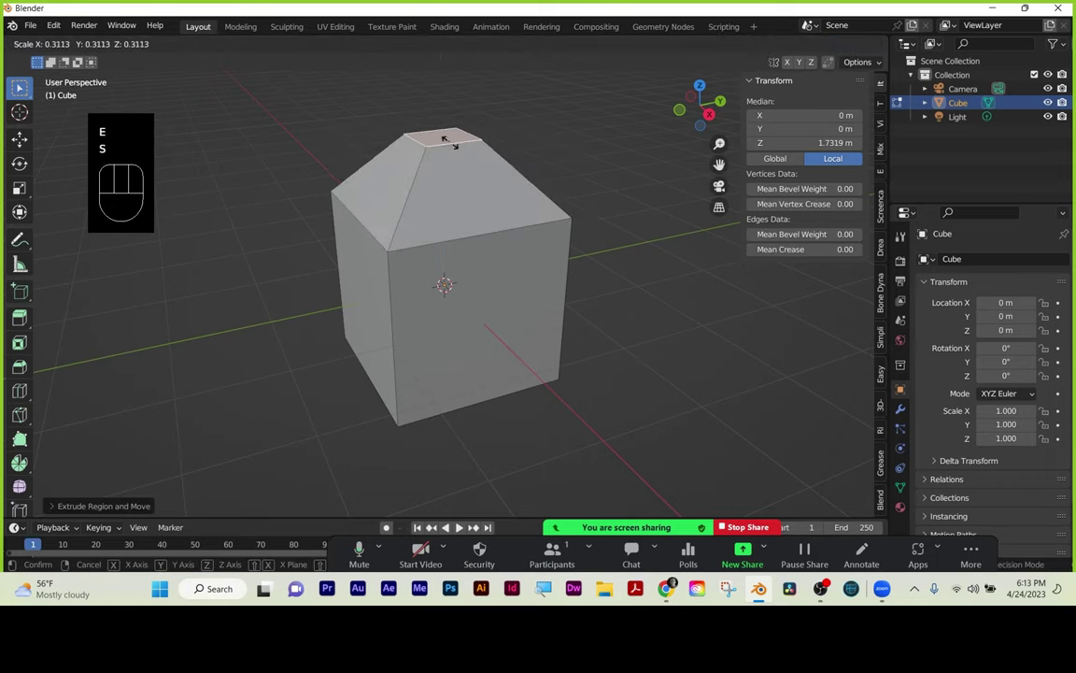
click(450, 138)
Extrude the small top face about 0.4 m upward as a neck, and extrude it again sideways and downward as a thin flap.
key(e)
click(451, 113)
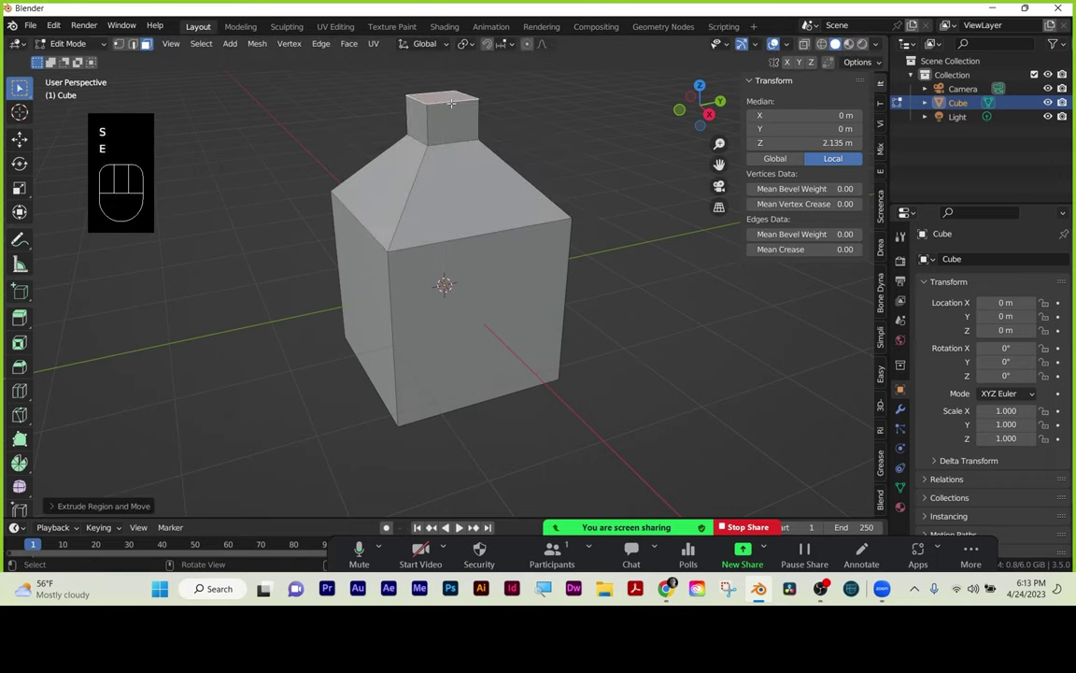
key(e)
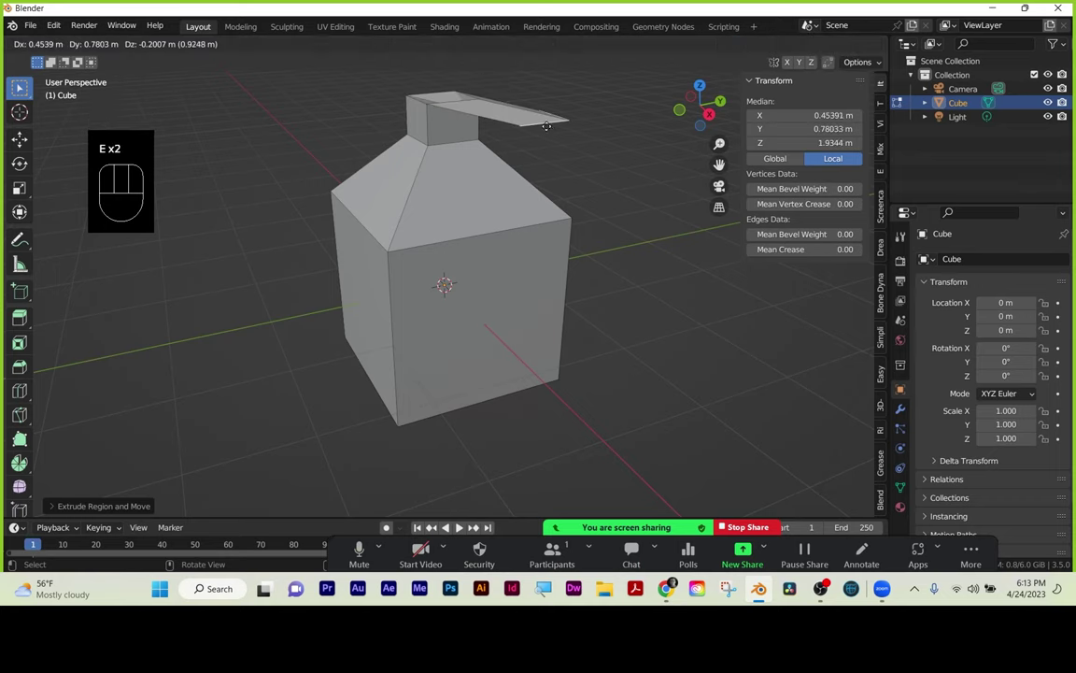
click(552, 131)
Inset the body's large front face and extrude the inner face inward to form a deep square recess.
click(507, 297)
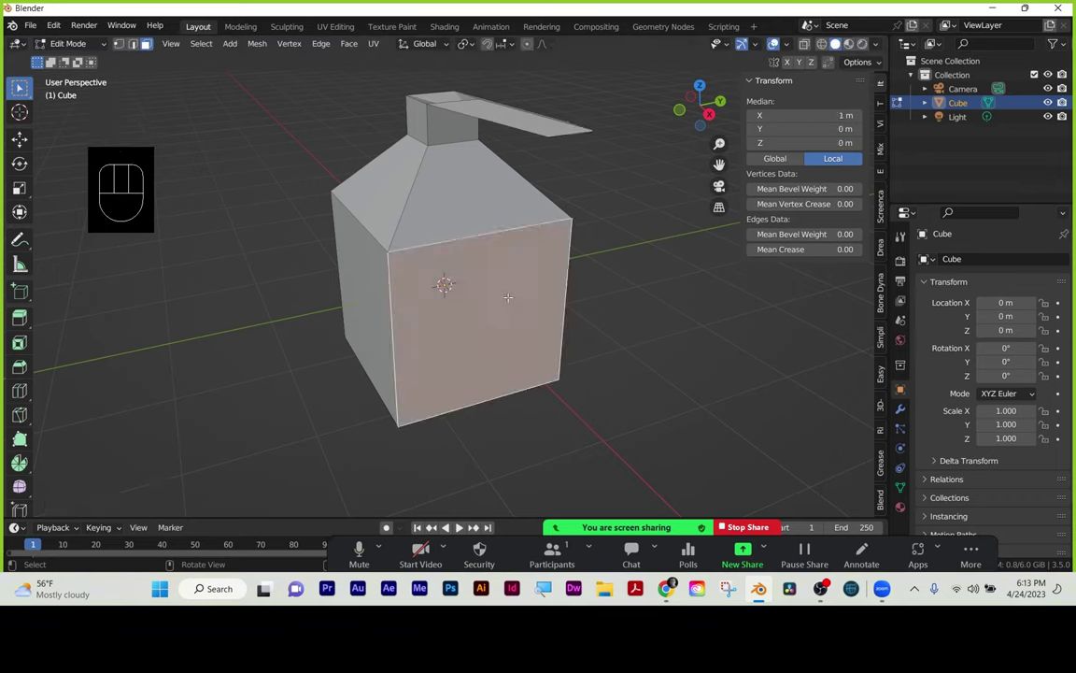
key(i)
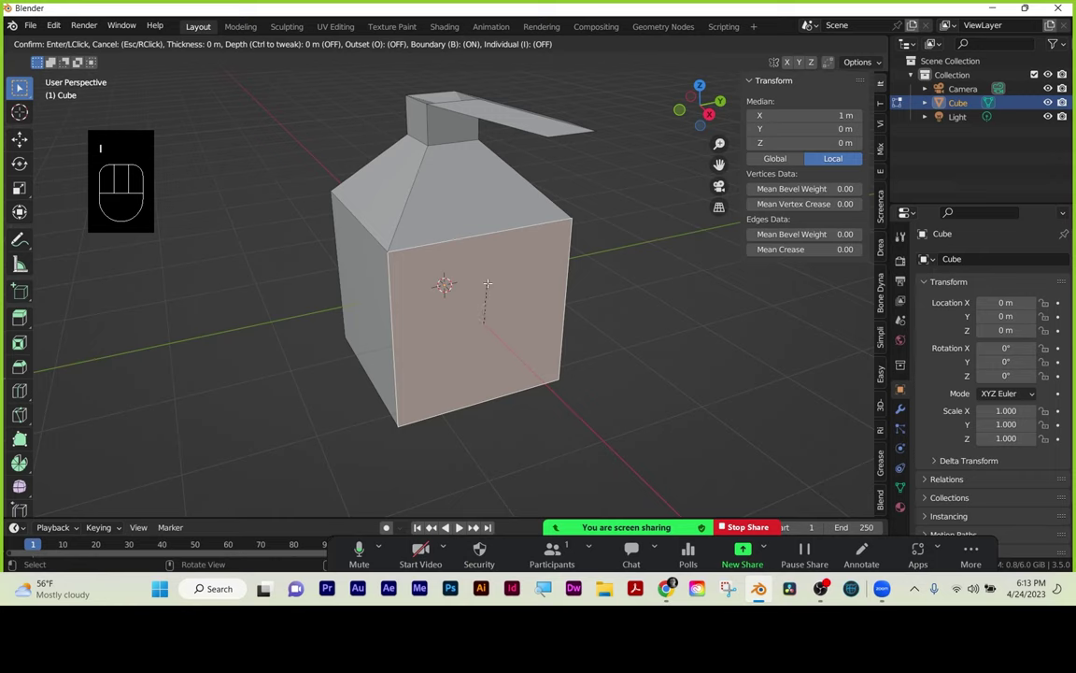
click(520, 285)
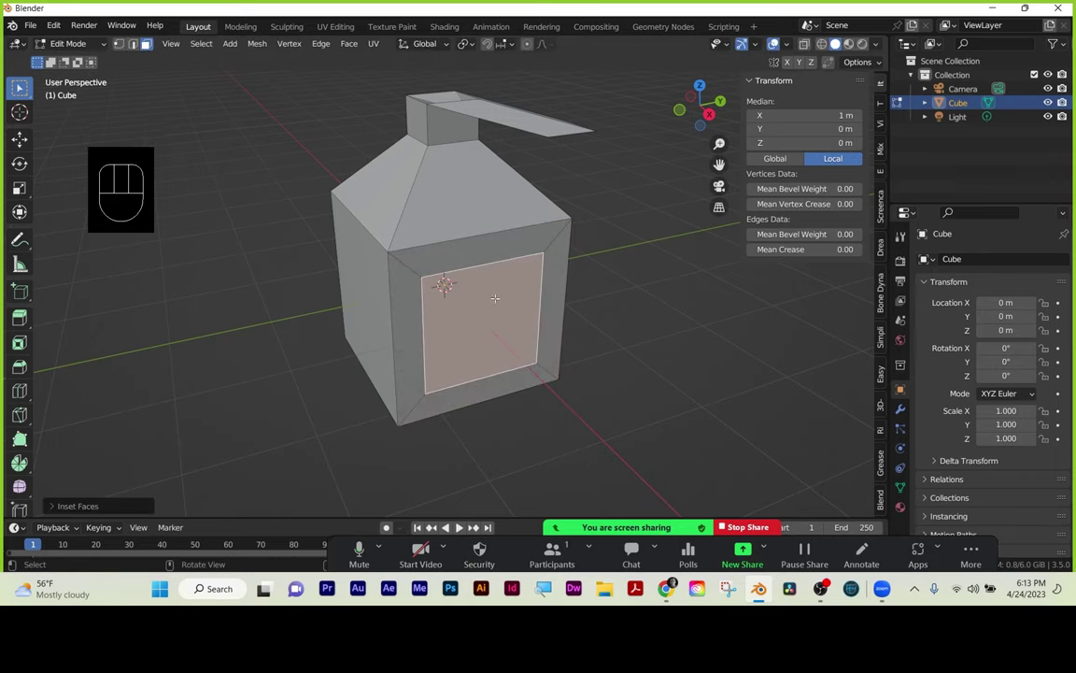
key(e)
click(656, 298)
click(656, 294)
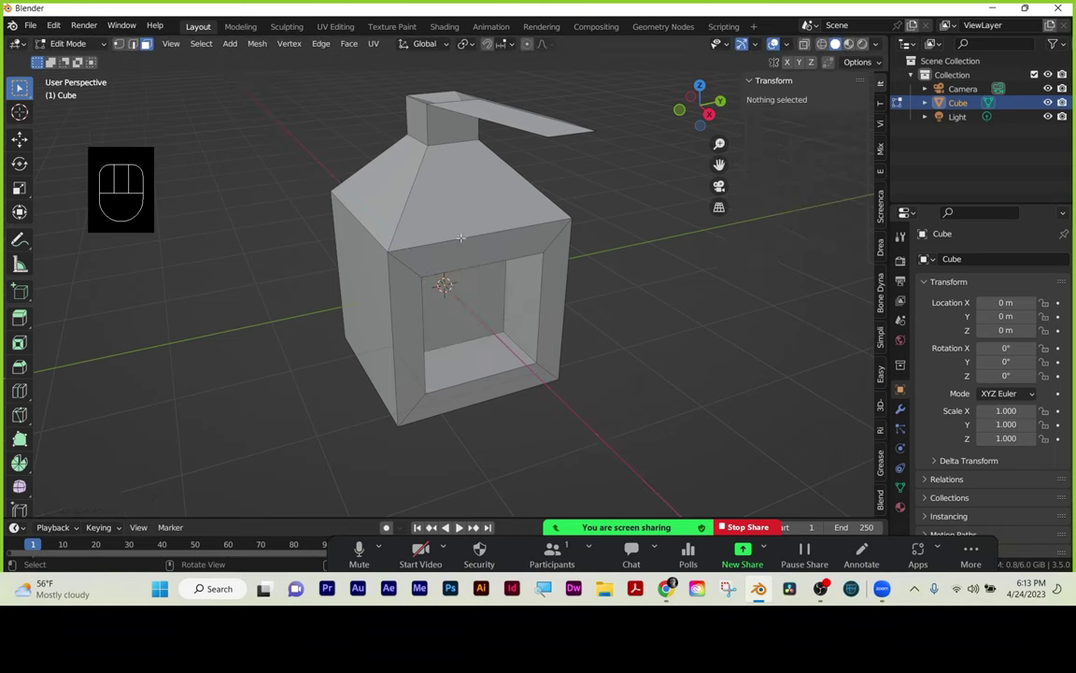
In edge selection mode, bevel the long edge between the sloped roof and the recessed front face by about 0.12 m.
key(2)
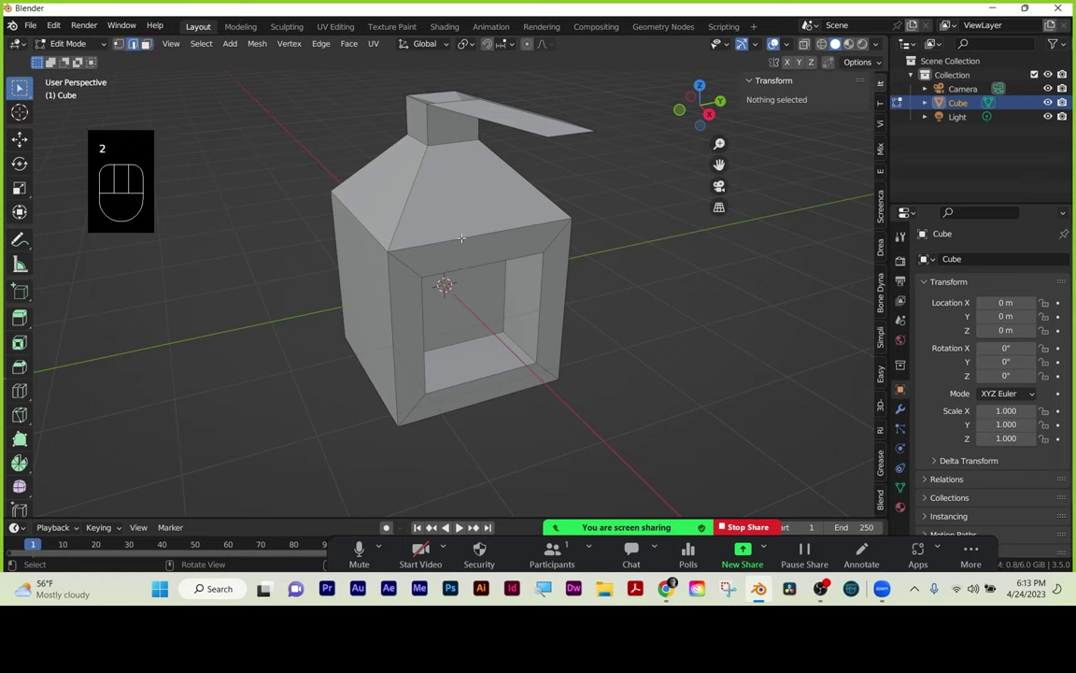
click(461, 238)
key(ctrl)
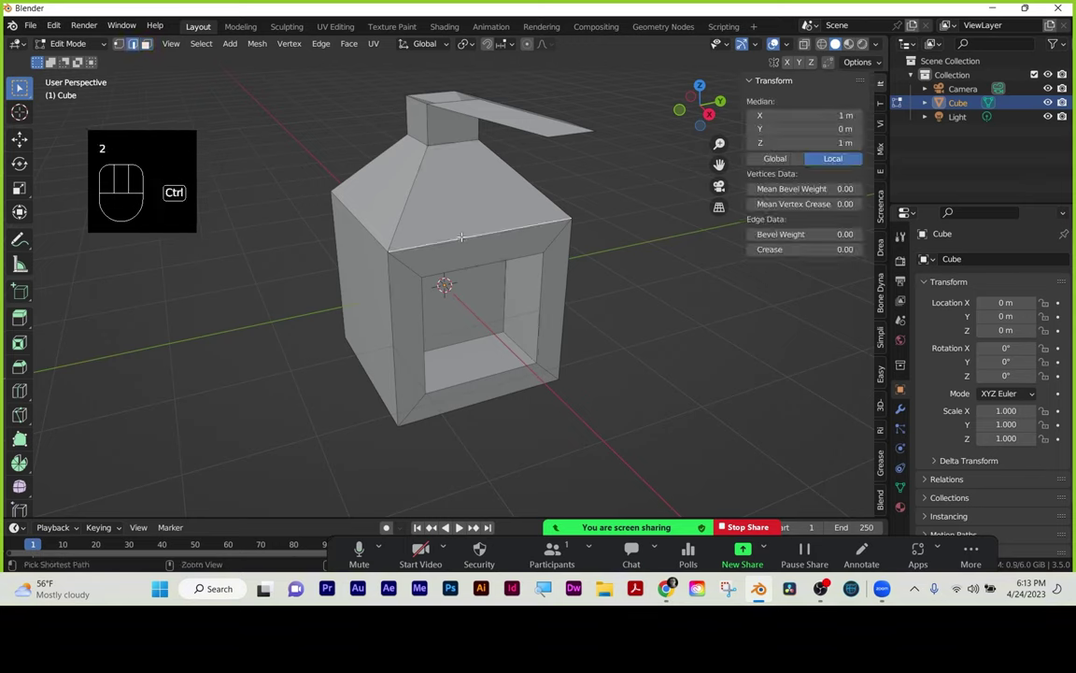
key(ctrl+b)
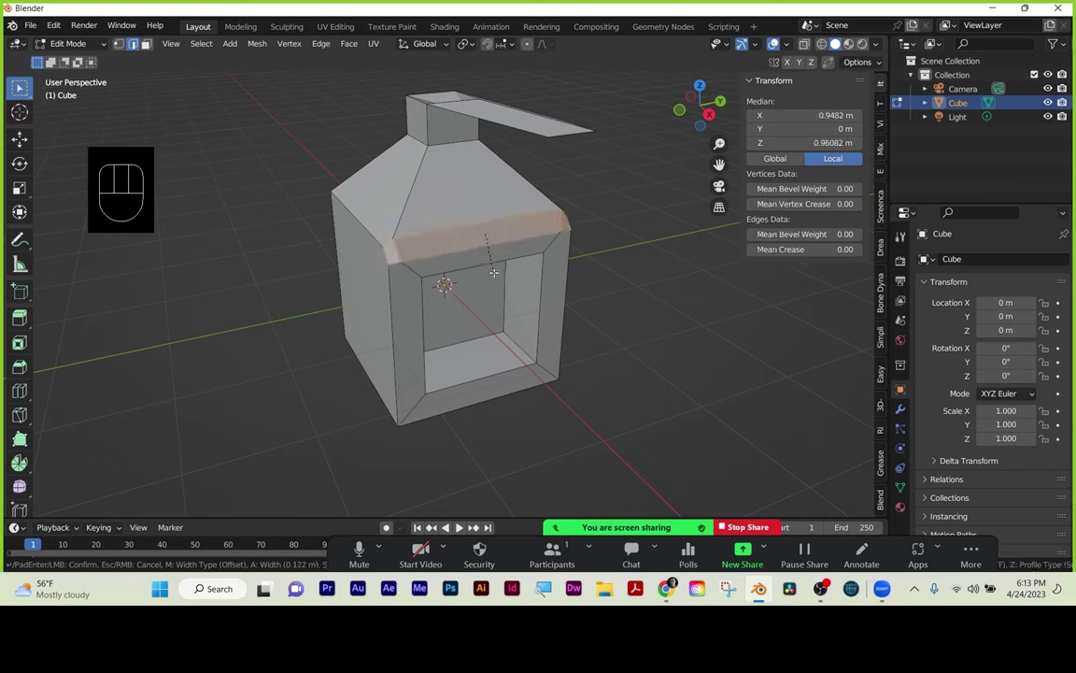
click(494, 273)
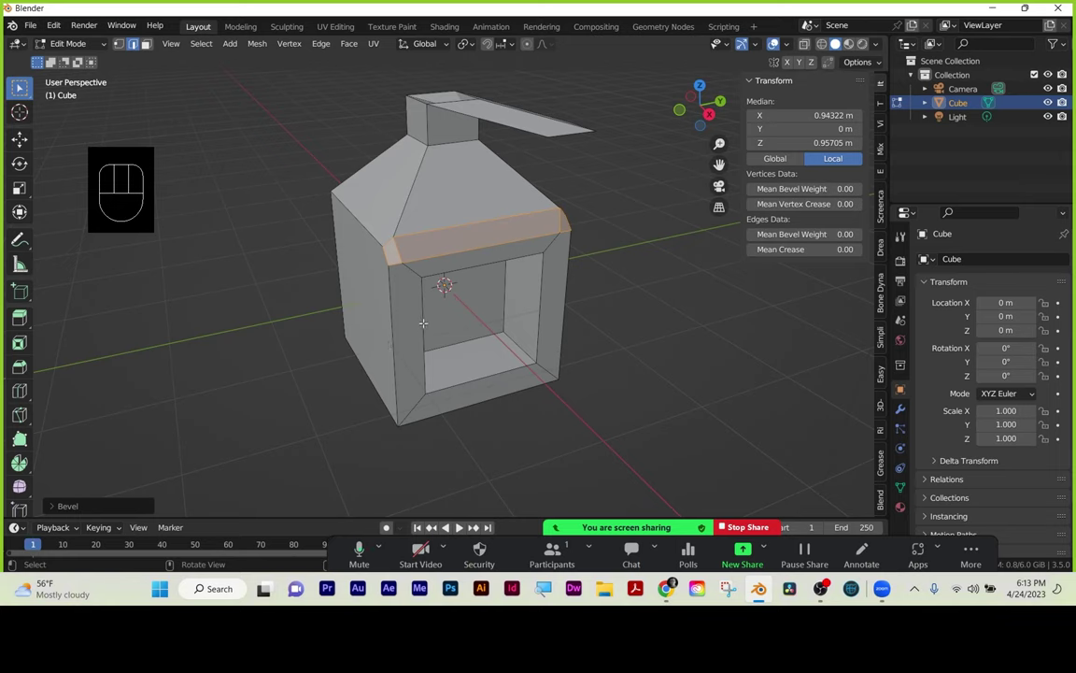
Bevel one vertical edge of the front recess by about 0.18 m with several segments and return to Object Mode.
key(ctrl+b)
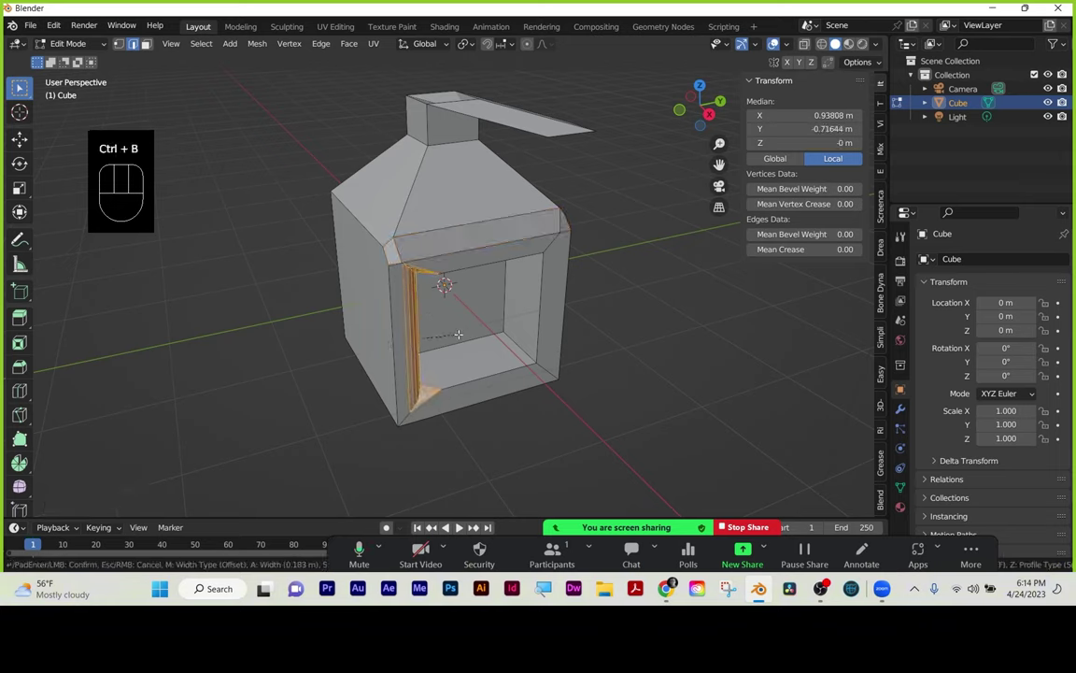
click(458, 335)
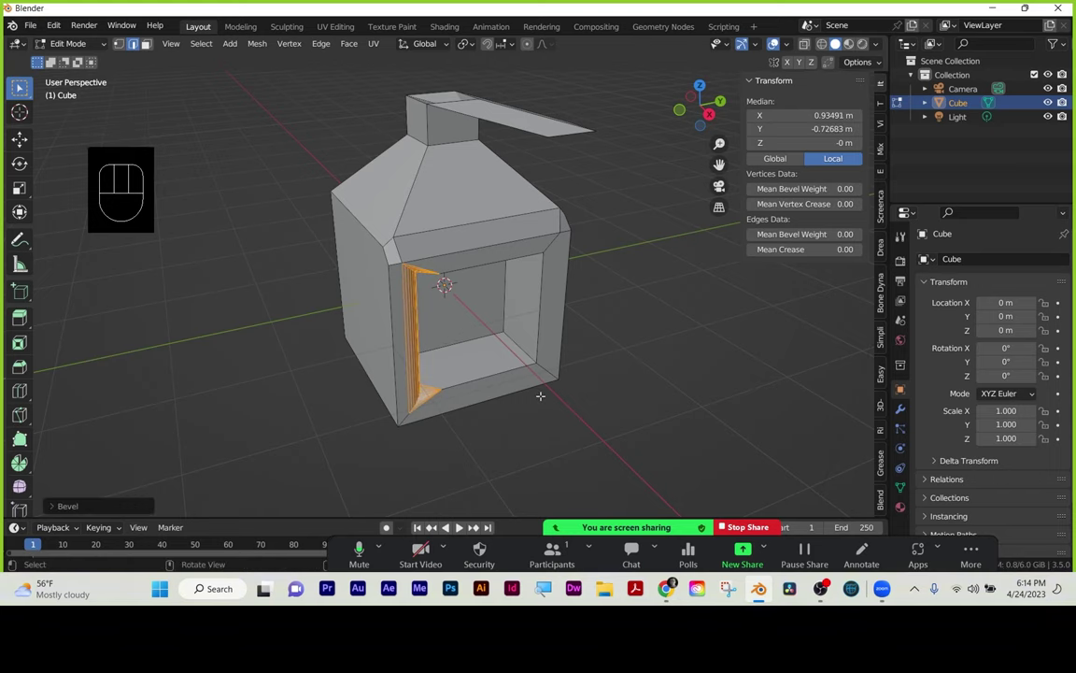
key(Tab)
mouse_move(554, 433)
middle_down()
mouse_move(518, 429)
mouse_move(584, 423)
mouse_move(541, 437)
mouse_move(555, 433)
middle_up()
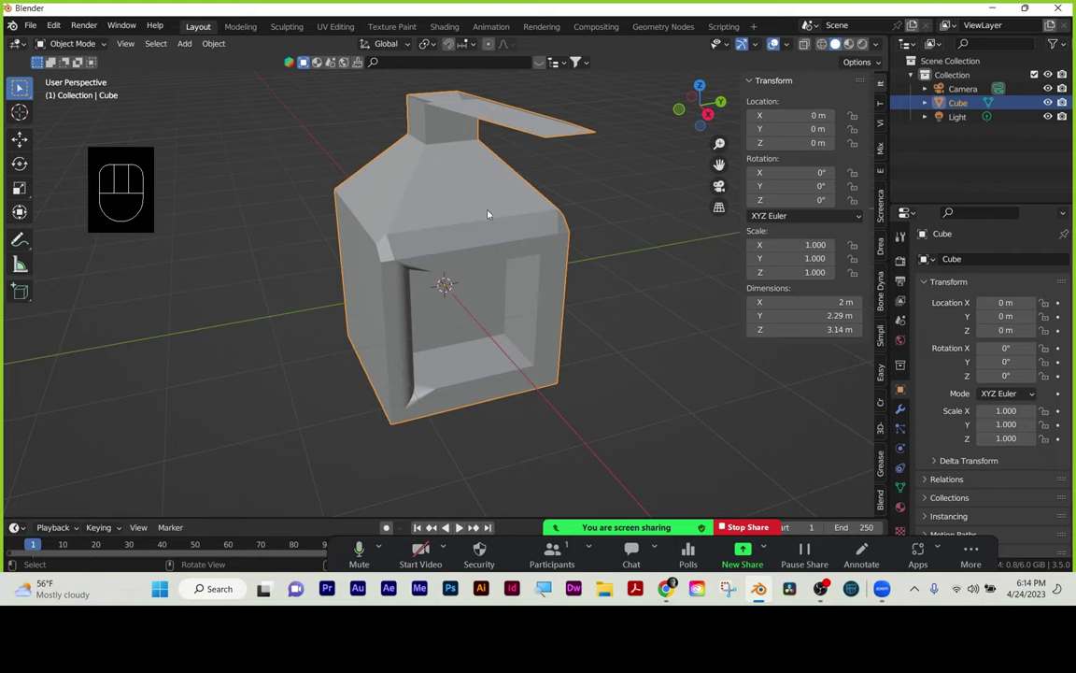
Enter Edit Mode and add two evenly spaced horizontal loop cuts around the body's lower block.
mouse_move(408, 311)
middle_down()
mouse_move(539, 320)
mouse_move(684, 300)
mouse_move(399, 290)
middle_up()
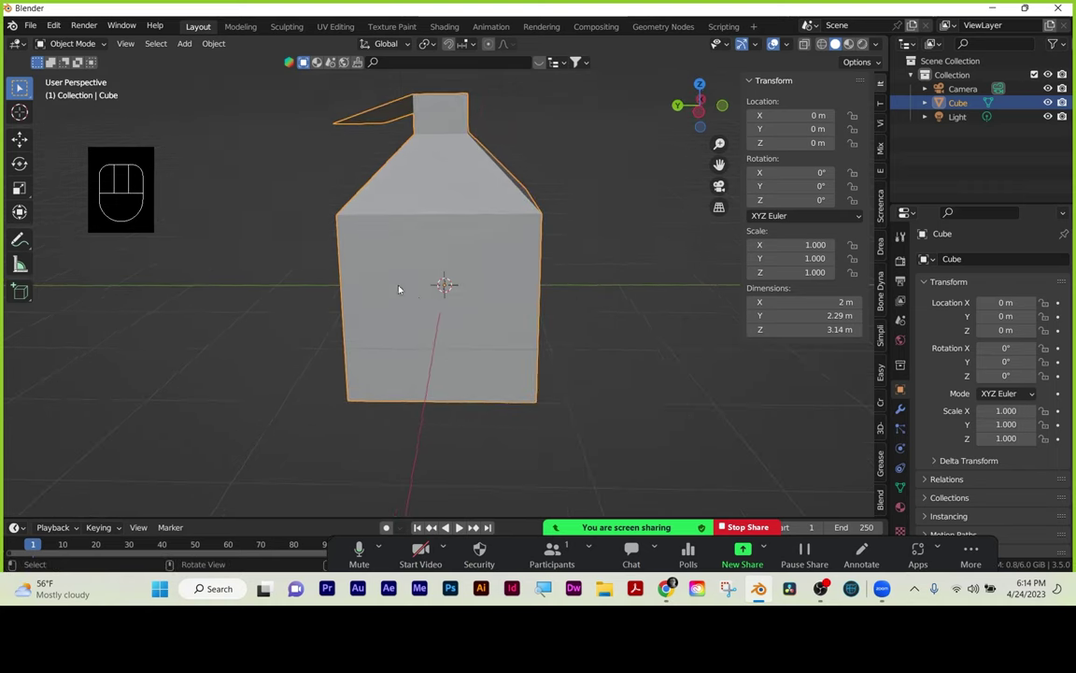
key(Tab)
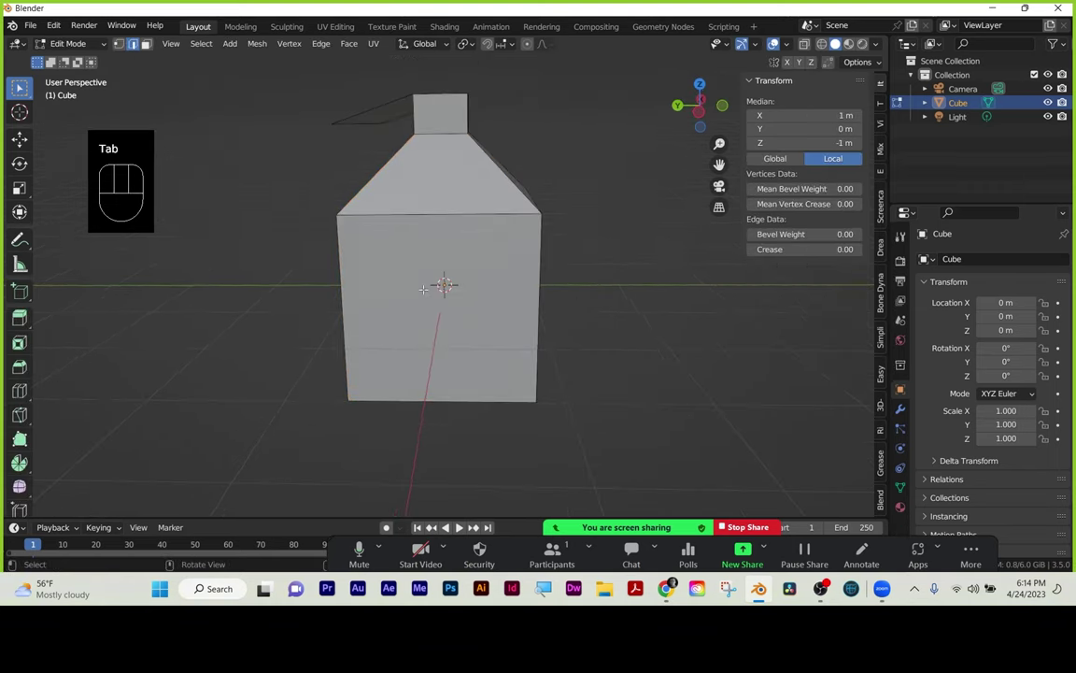
key(ctrl+r)
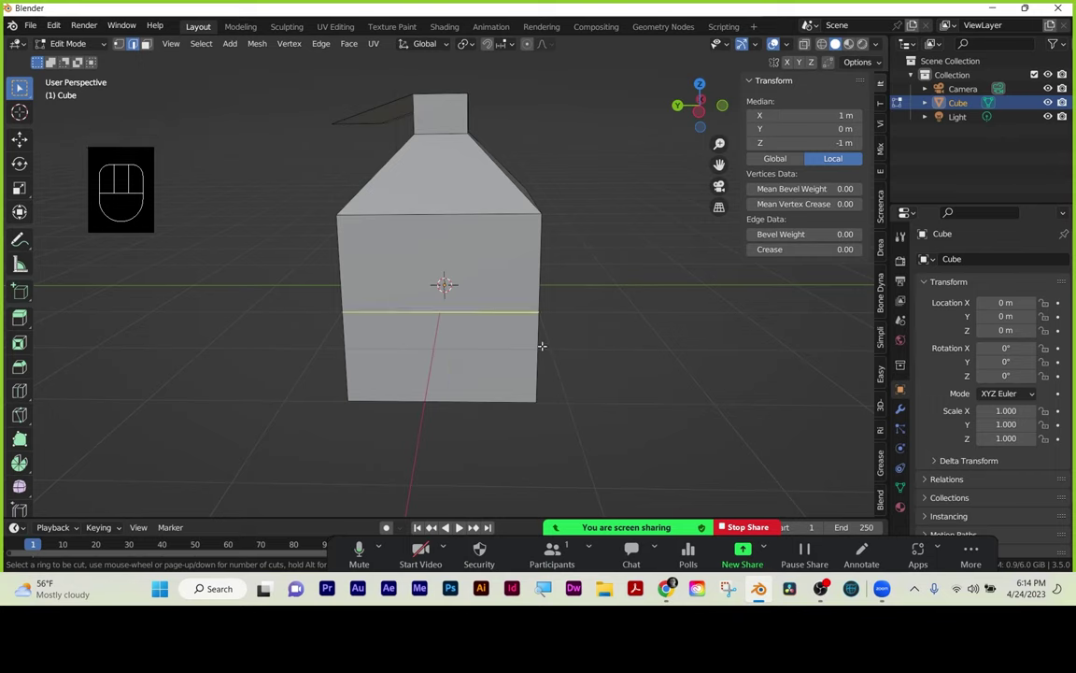
scroll(542, 345, up, 3)
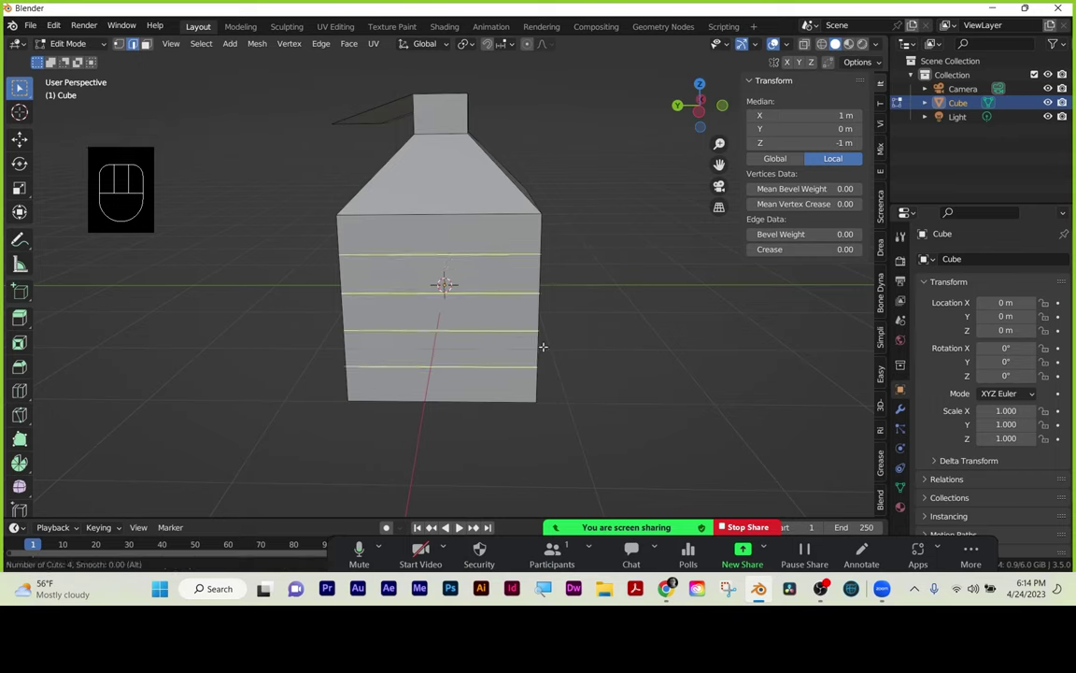
scroll(545, 345, down, 3)
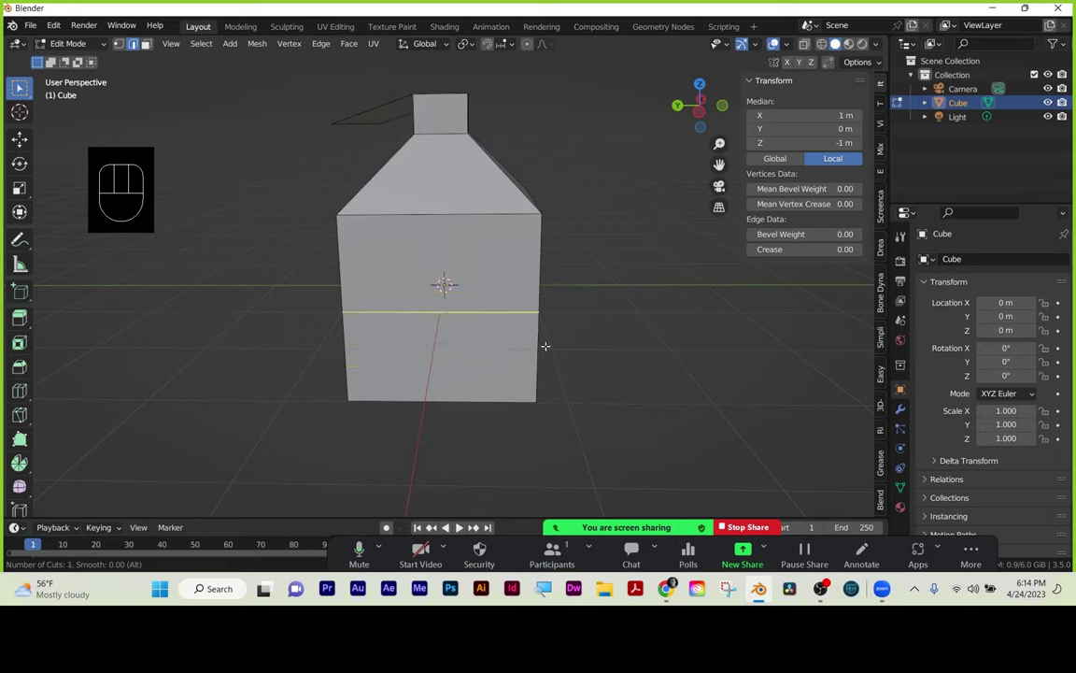
scroll(545, 345, up, 1)
click(549, 346)
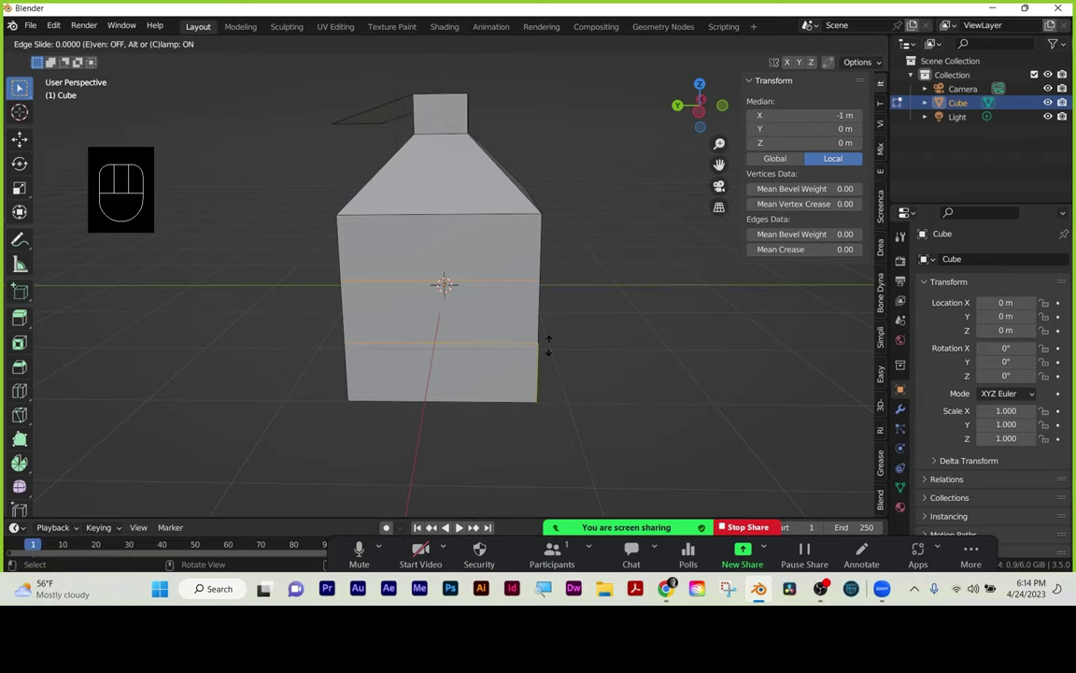
Try to scale the two new edge loops apart along the global Z axis.
key(s)
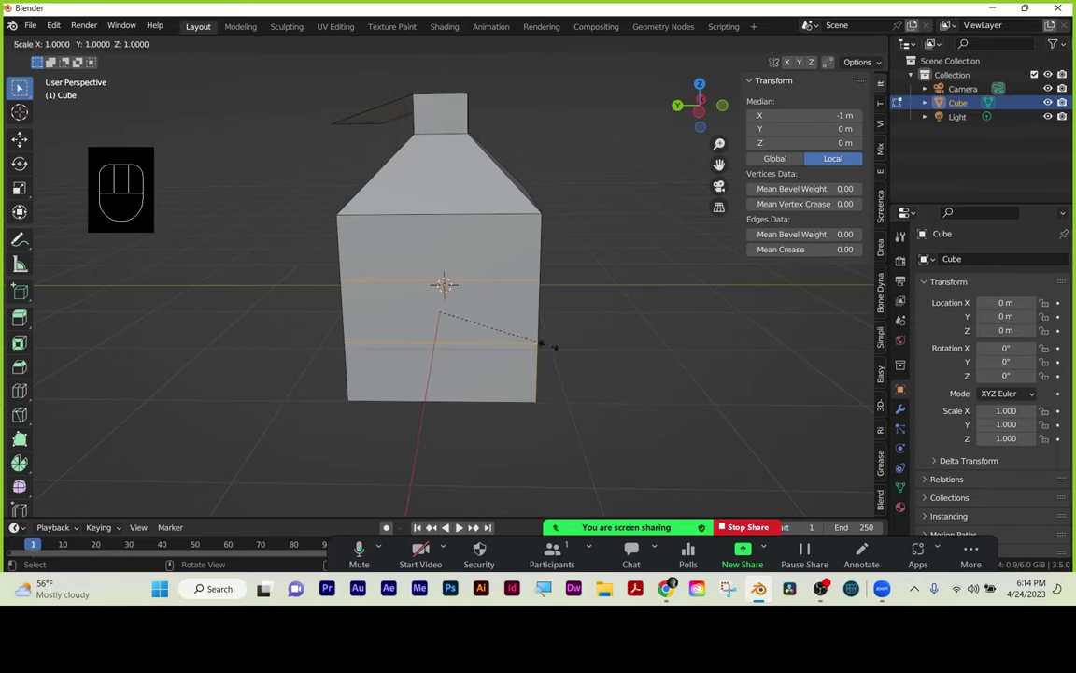
key(z)
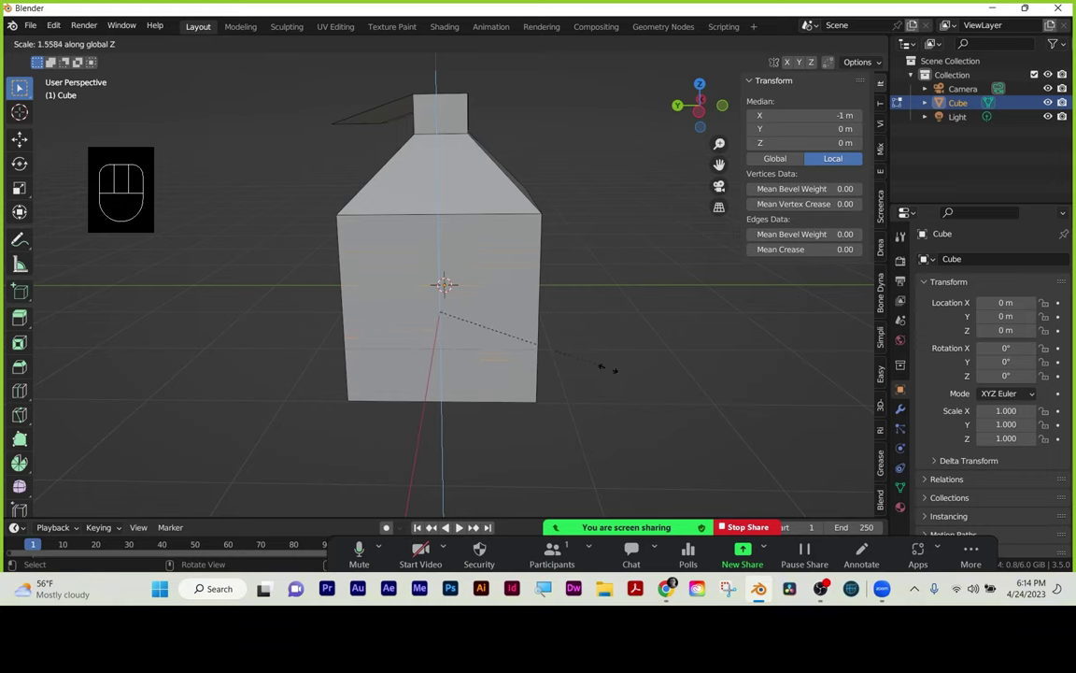
key(Escape)
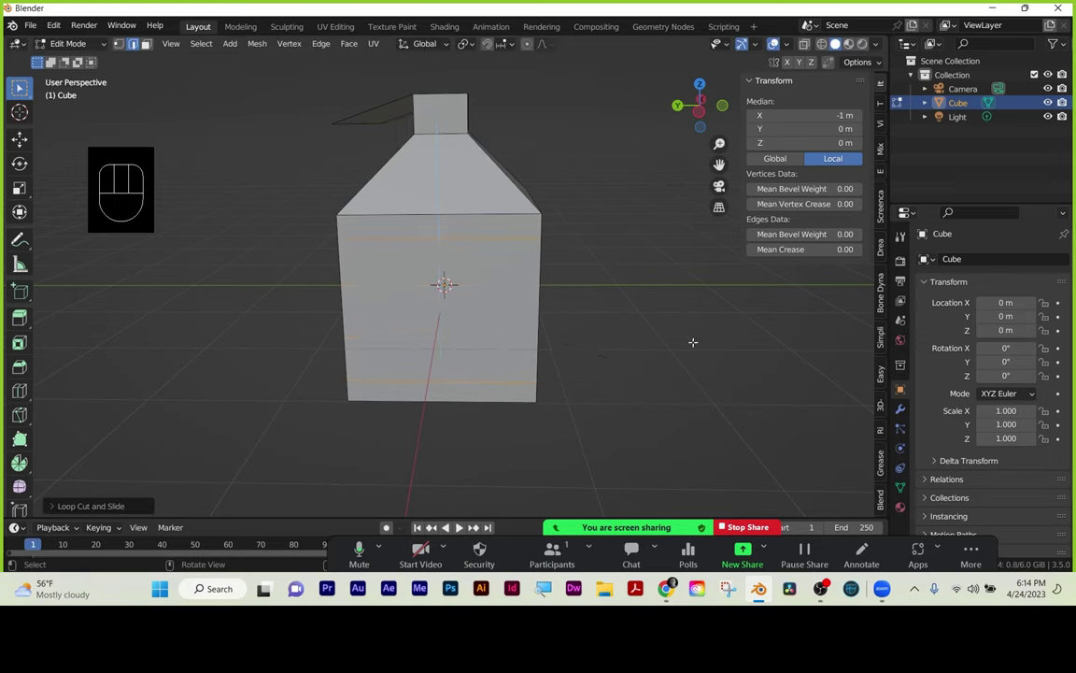
Return to Object Mode and delete the shaped cube from the scene.
middle_drag(584, 334, 505, 324)
key(Tab)
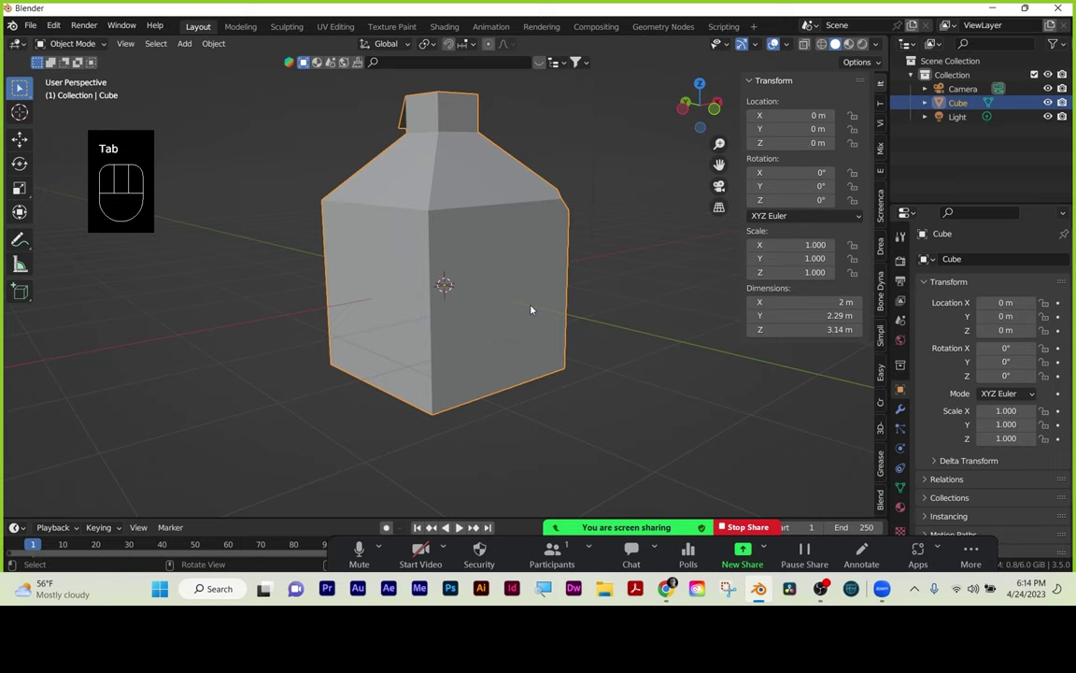
click(451, 252)
key(x)
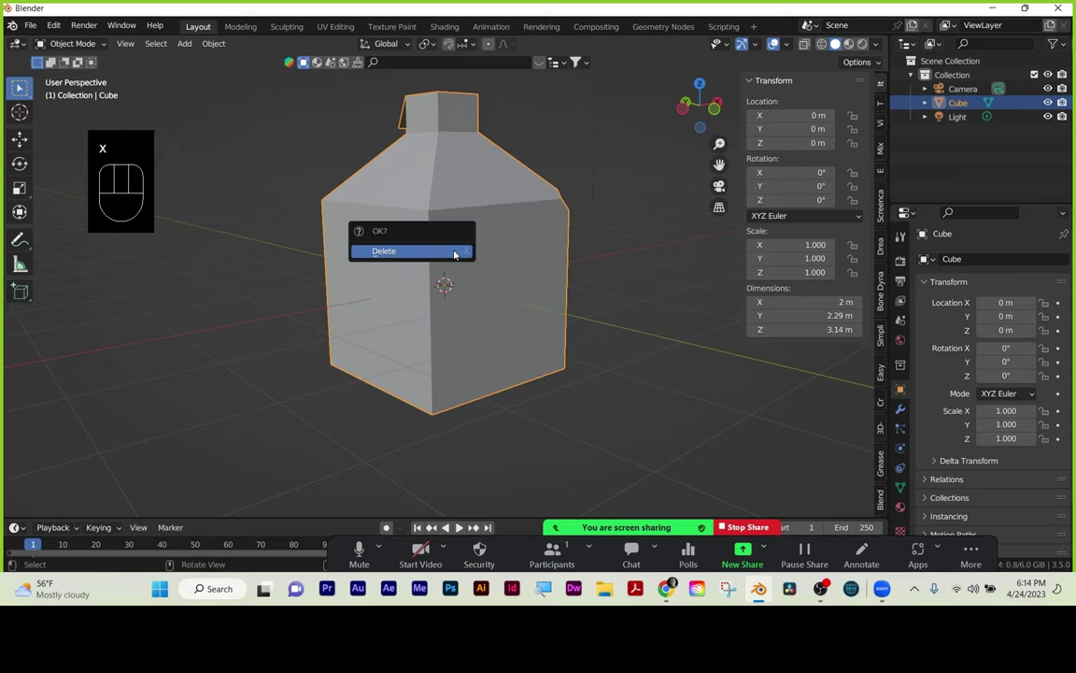
click(454, 251)
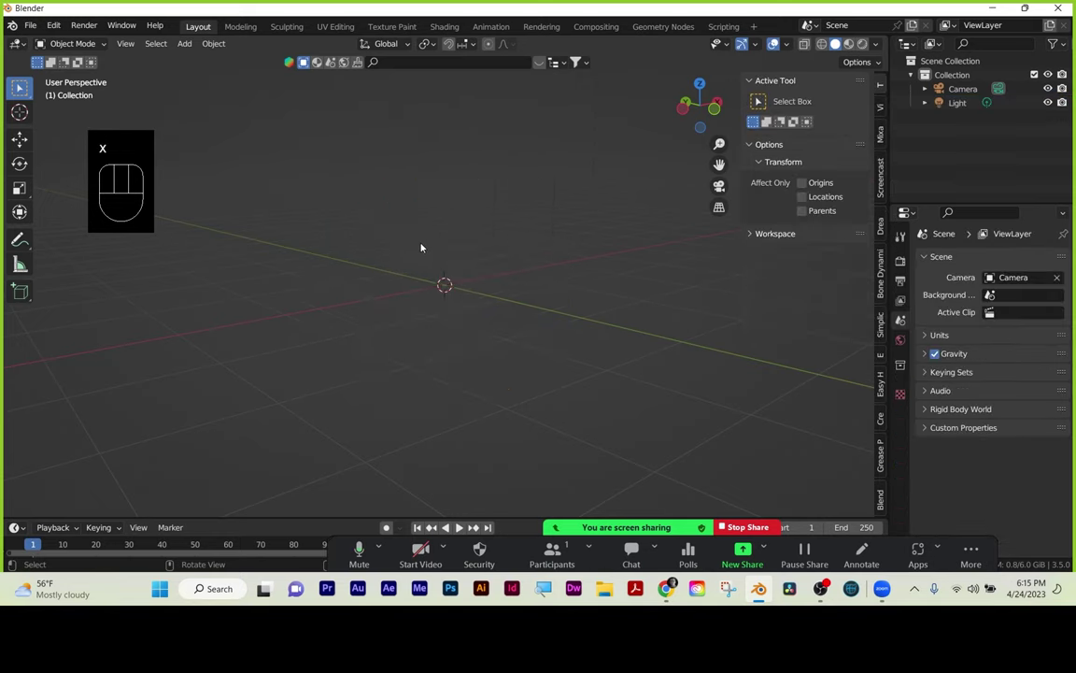
Add a Monkey mesh at the world origin and show it from the front with free space beside it.
key(Tab)
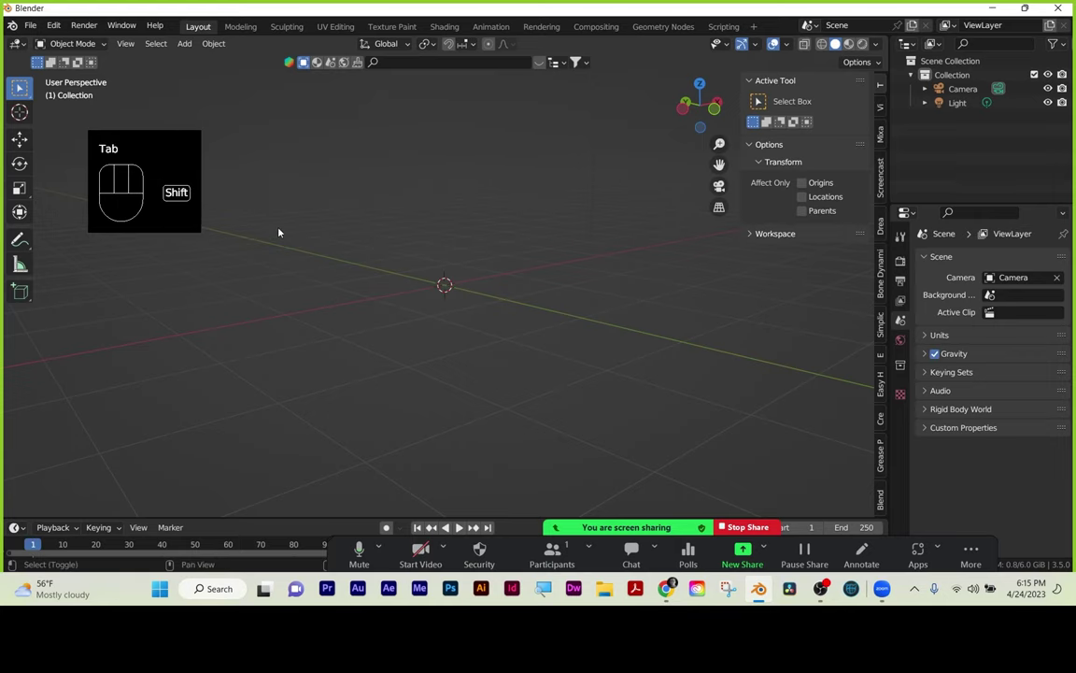
key(shift+a)
click(351, 360)
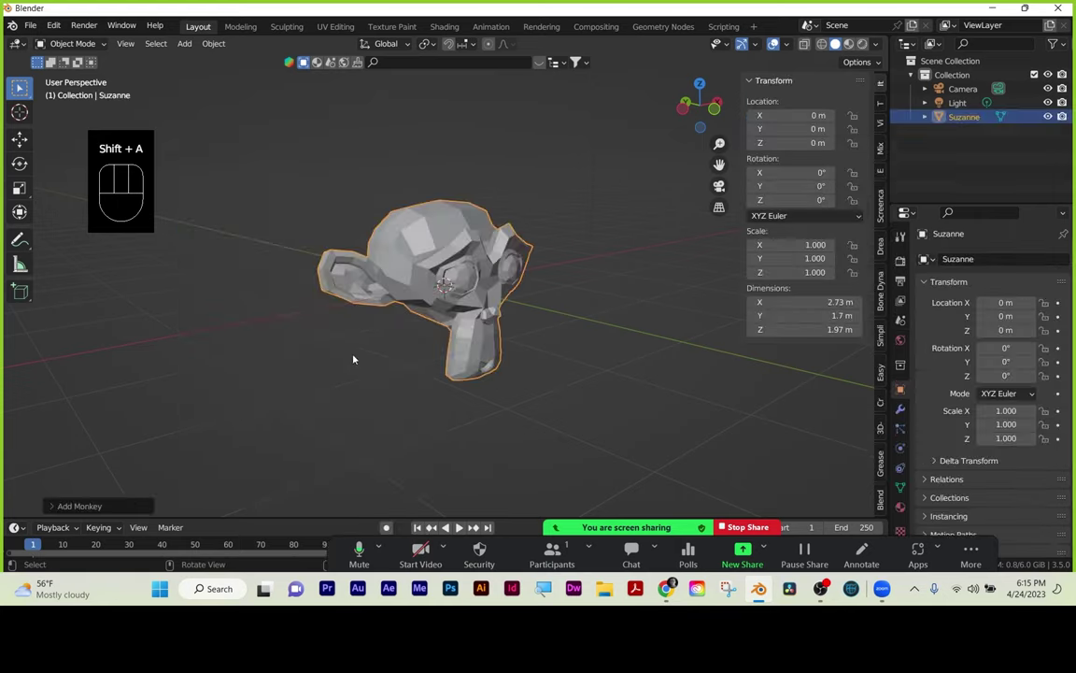
middle_drag(521, 325, 455, 322)
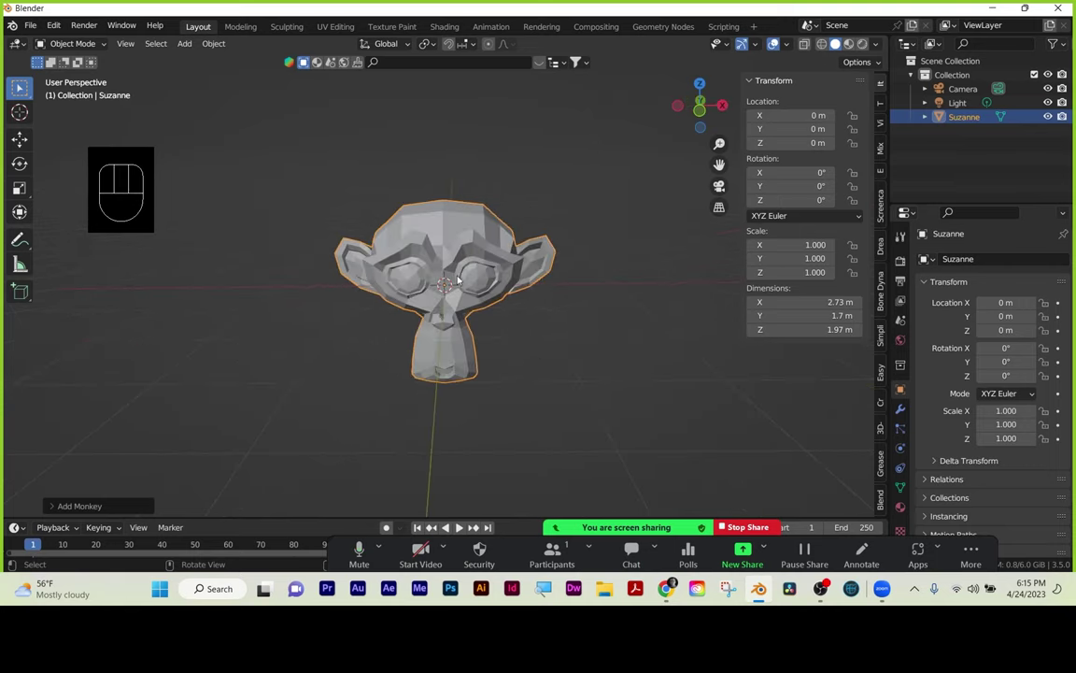
shift+middle_drag(412, 245, 346, 222)
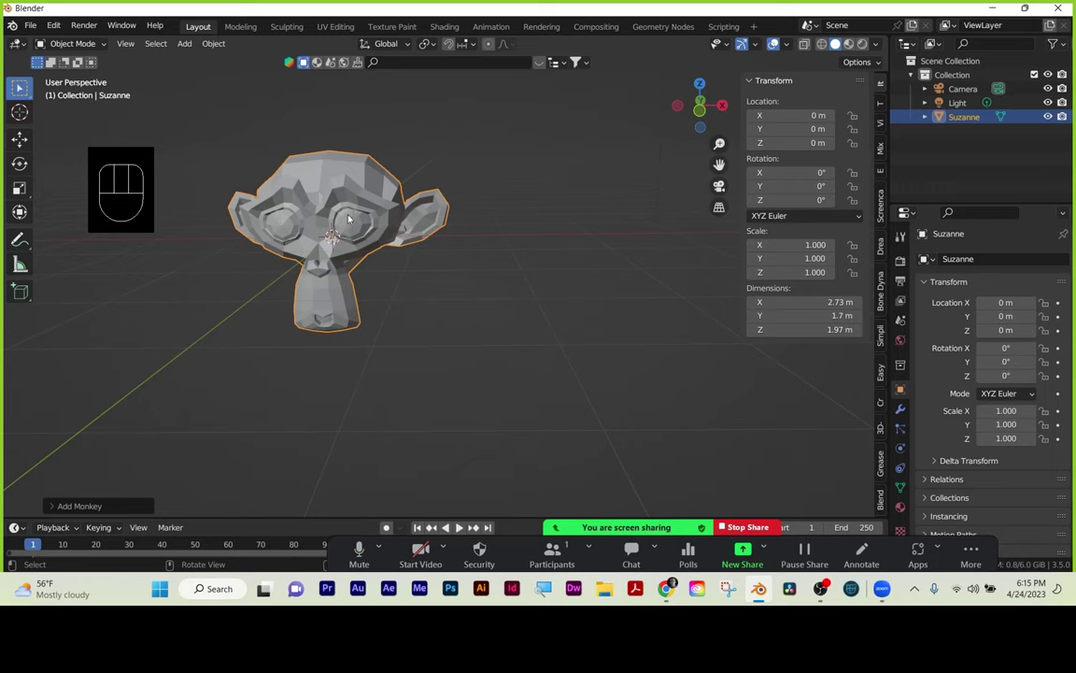
Hide the viewport sidebar and make a regular duplicate of the monkey, moved about 2.99 m along the X axis.
key(n)
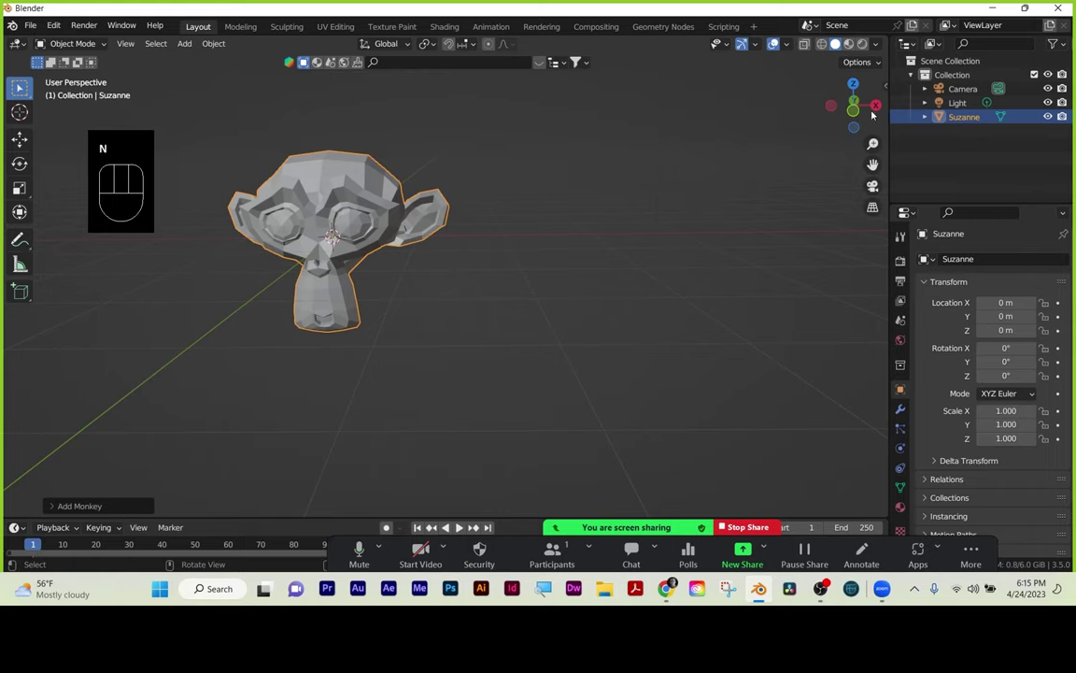
key(shift+d)
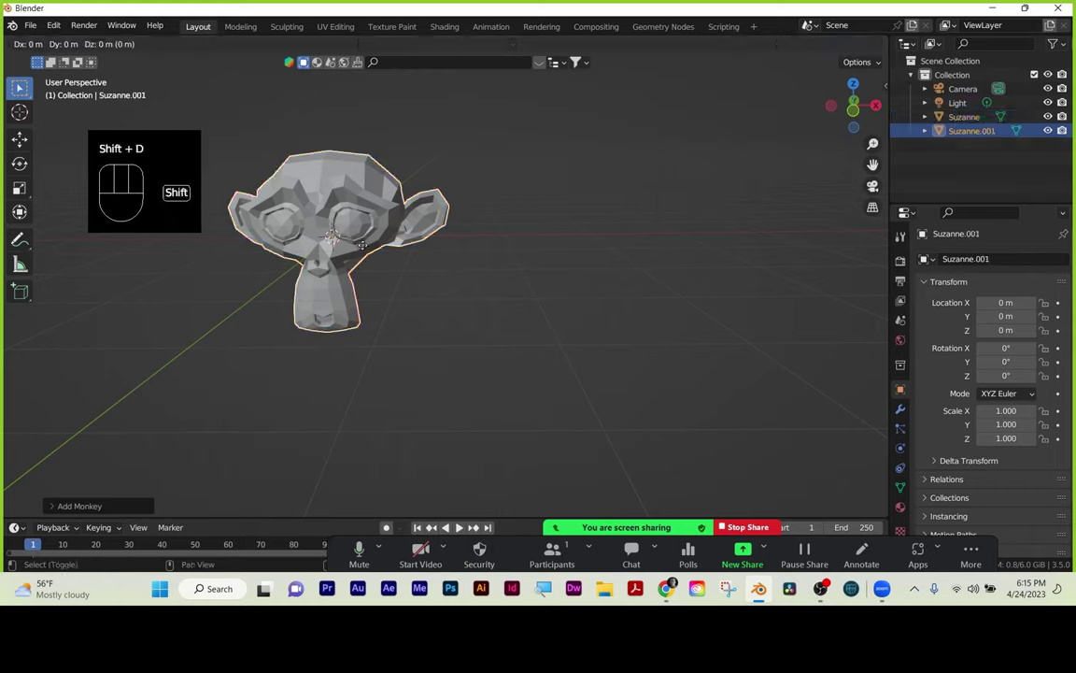
key(x)
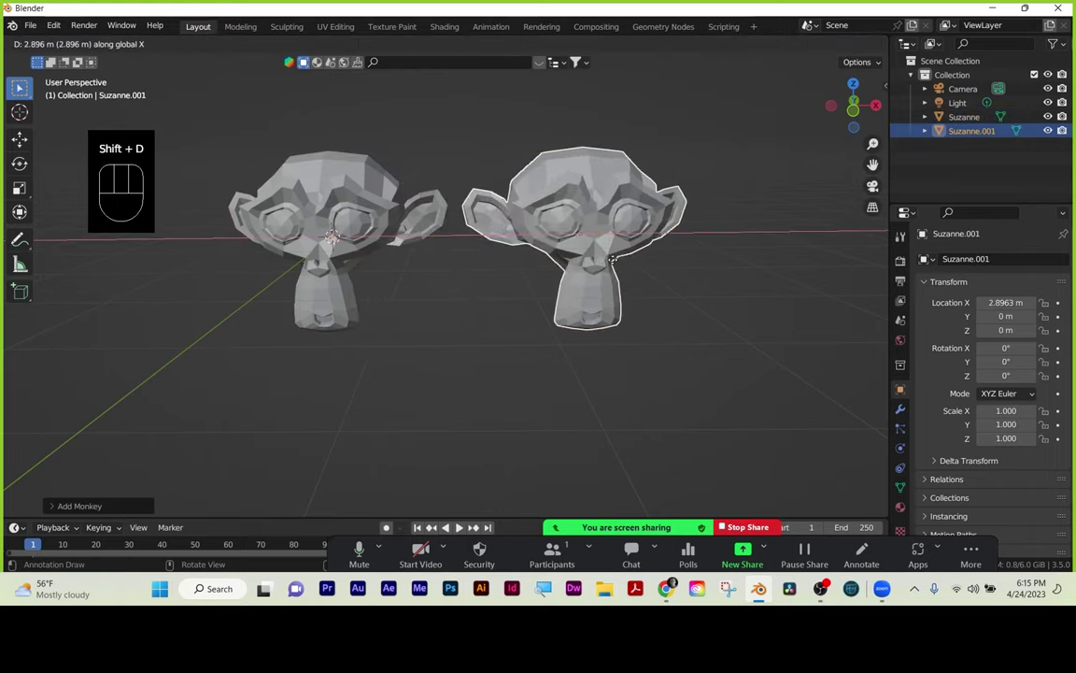
click(631, 266)
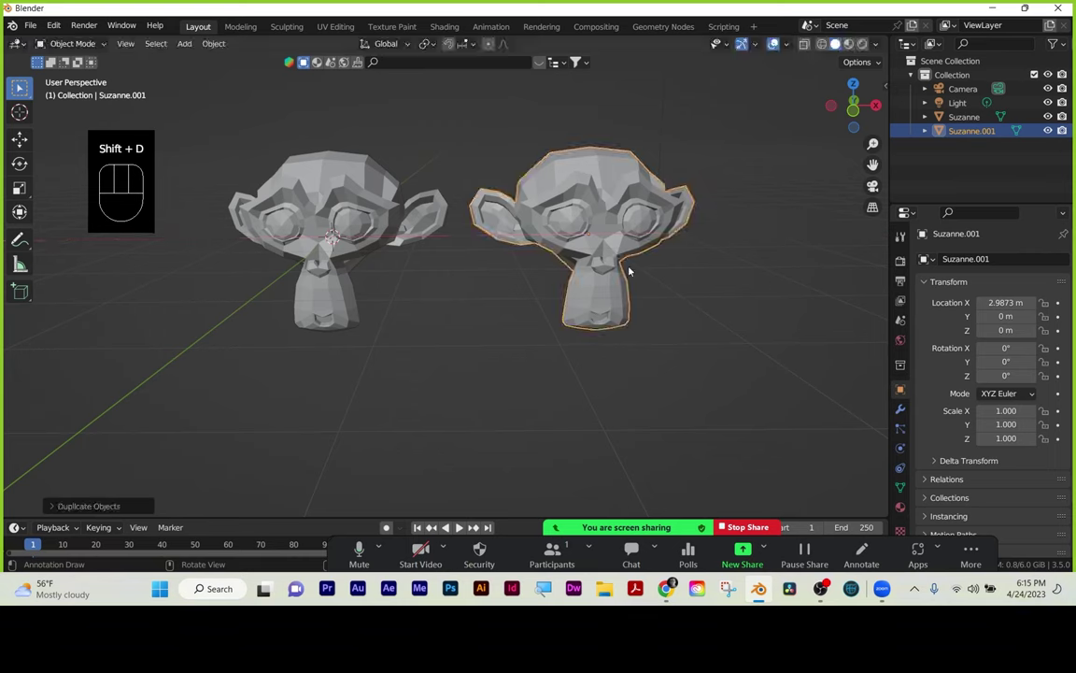
Expand both monkey objects in the Outliner and compare the mesh data listed under each one.
click(925, 131)
click(925, 117)
click(968, 117)
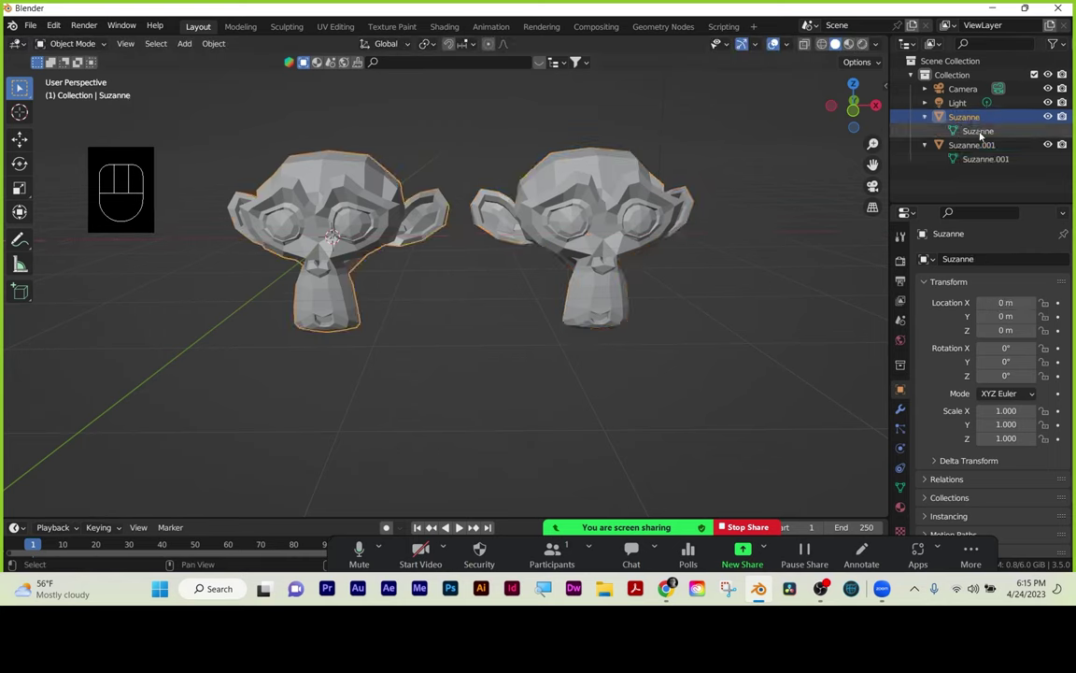
click(977, 146)
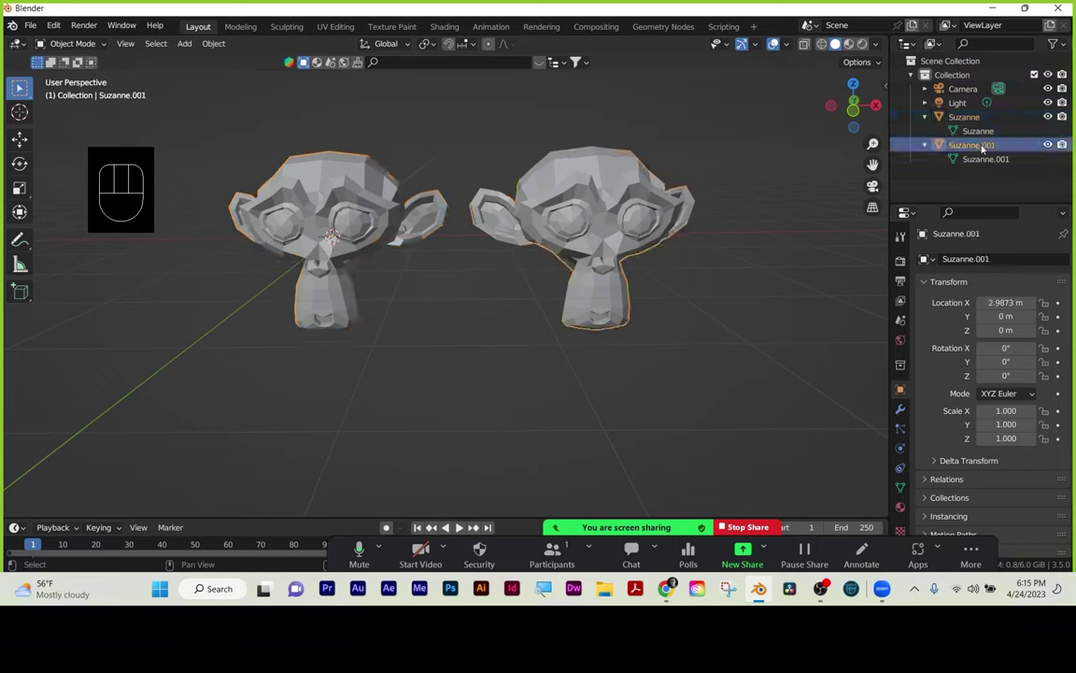
click(984, 160)
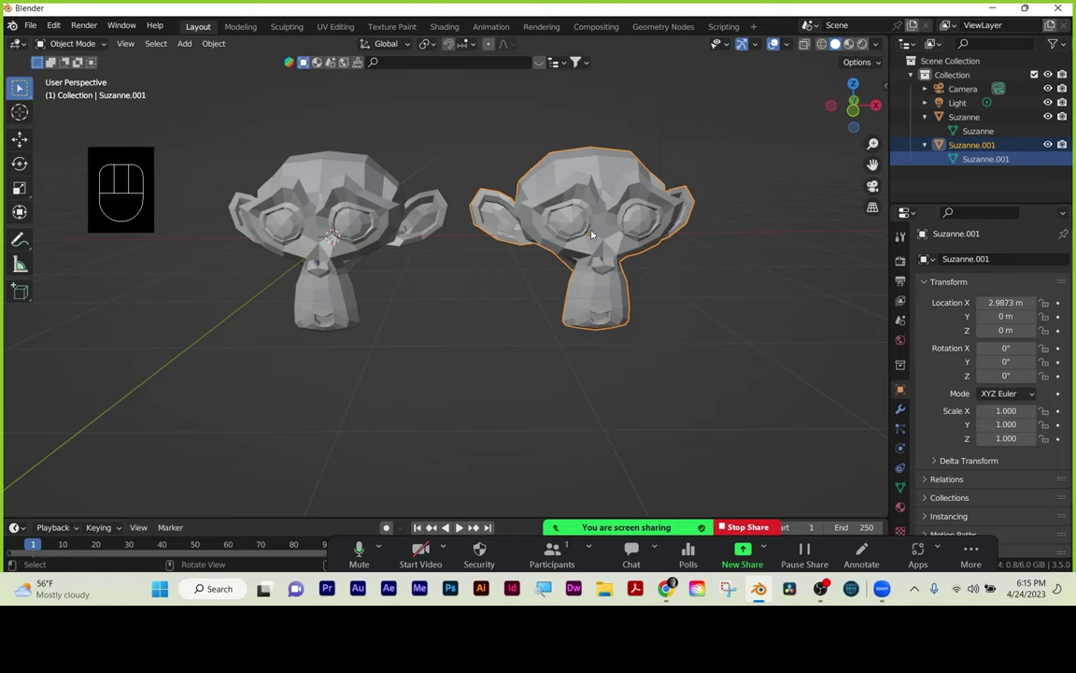
Make a linked duplicate of the original monkey and place it about 5.68 m along the X axis.
click(329, 217)
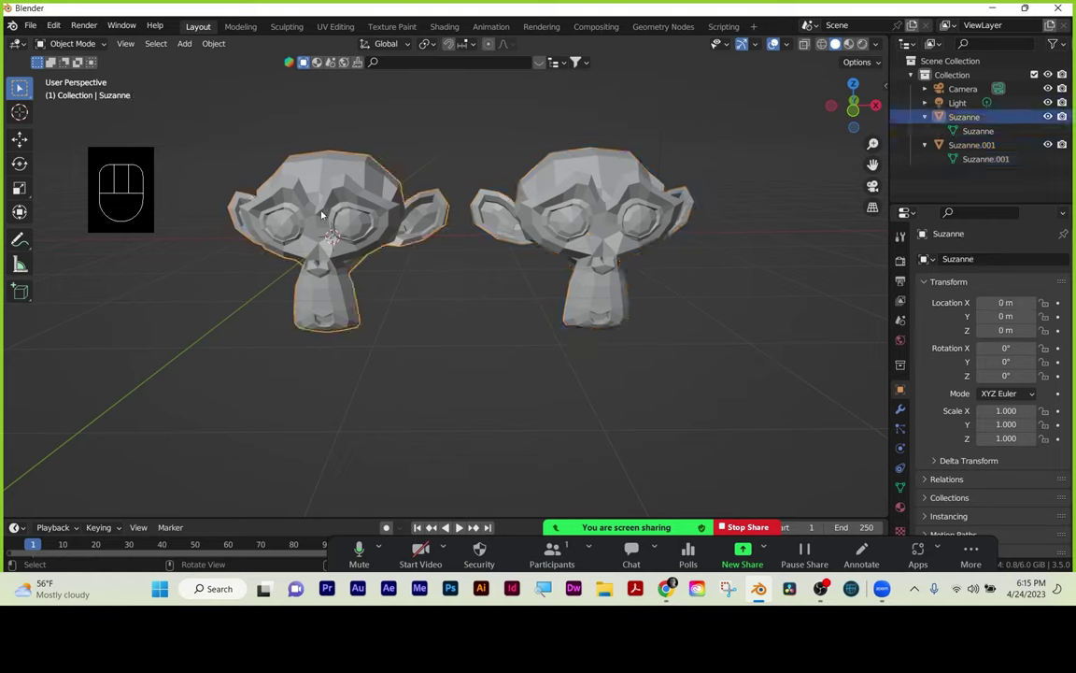
key(alt+d)
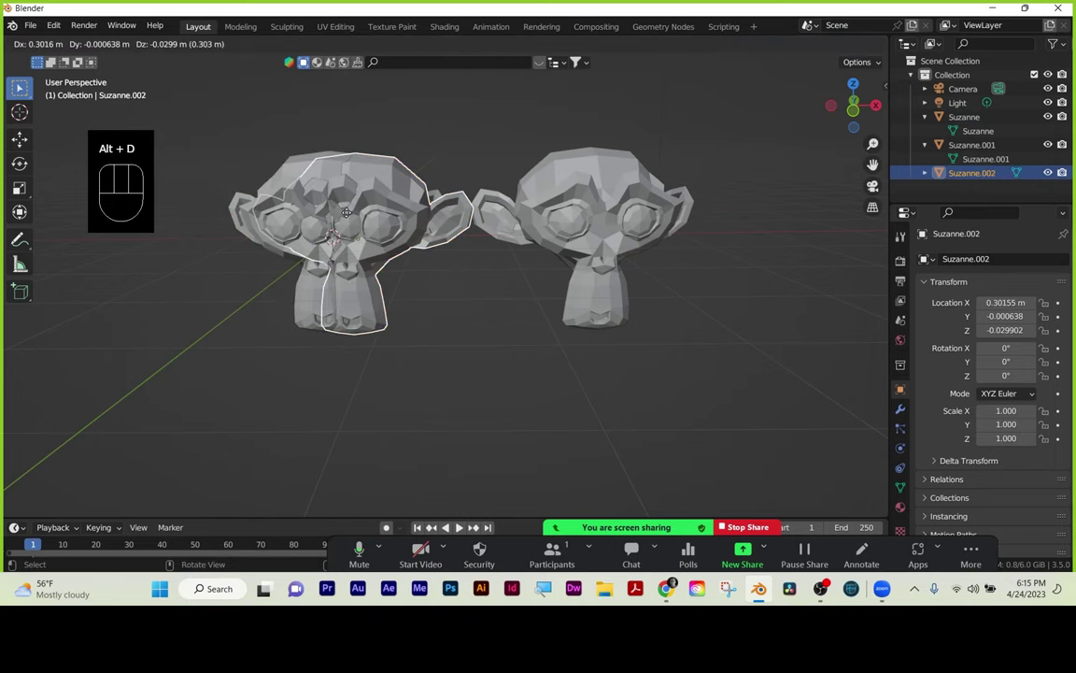
key(x)
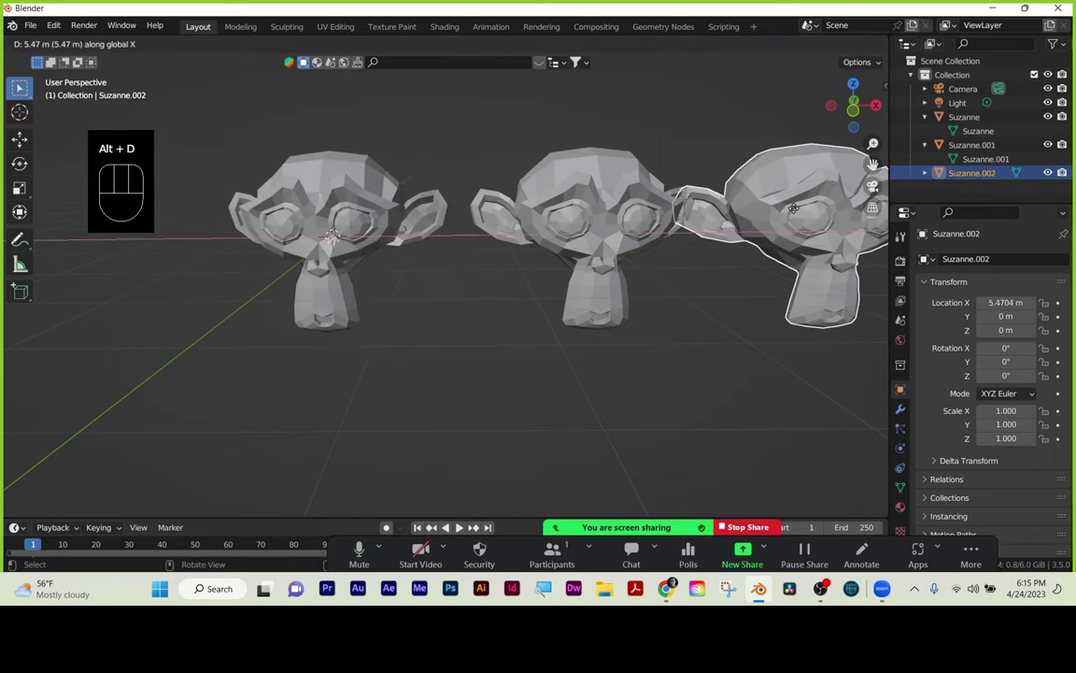
click(813, 208)
Enlarge the Outliner, expand the linked duplicate to examine its mesh data, and select the original monkey.
drag(987, 205, 983, 286)
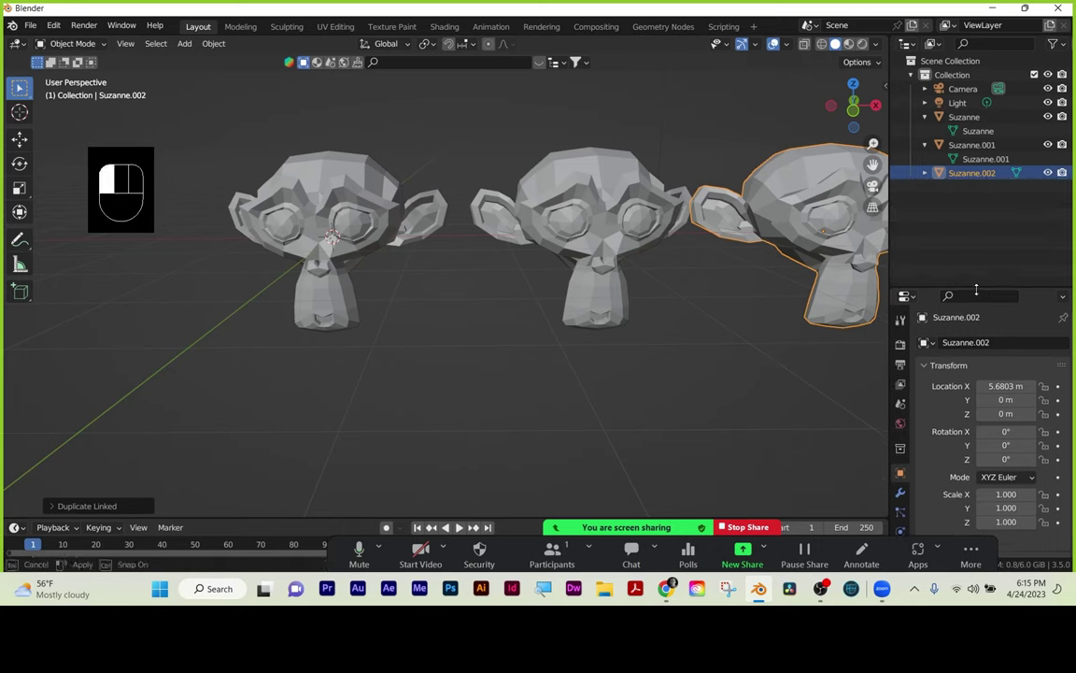
click(925, 173)
click(967, 117)
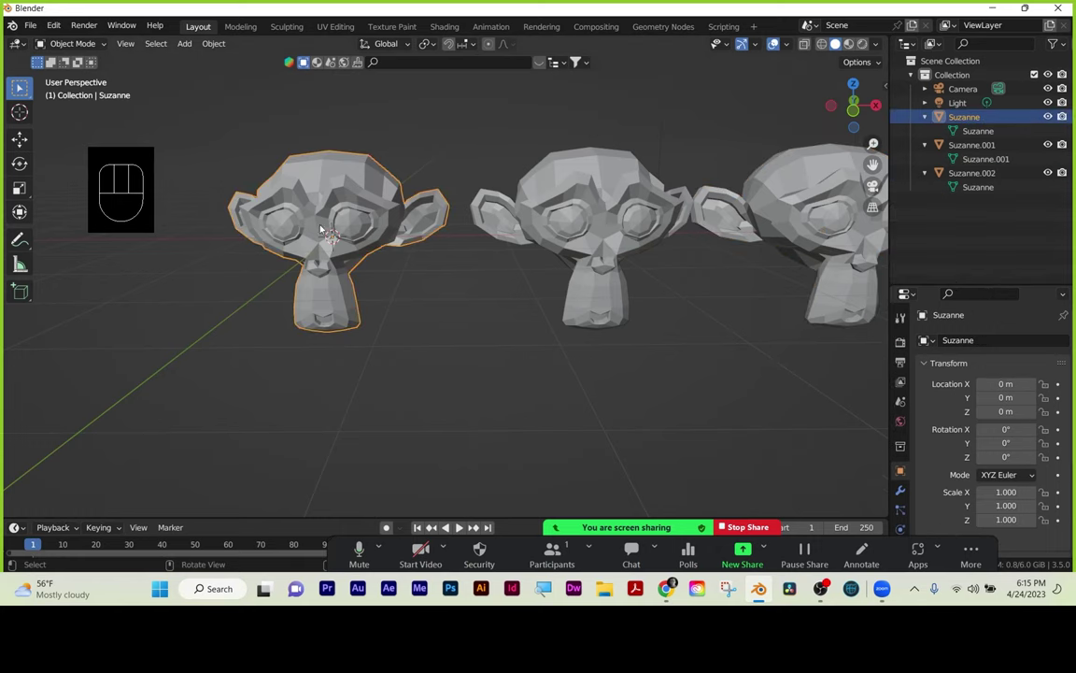
Compare the mesh data of the original monkey, the regular duplicate and the linked duplicate in the Outliner.
click(978, 132)
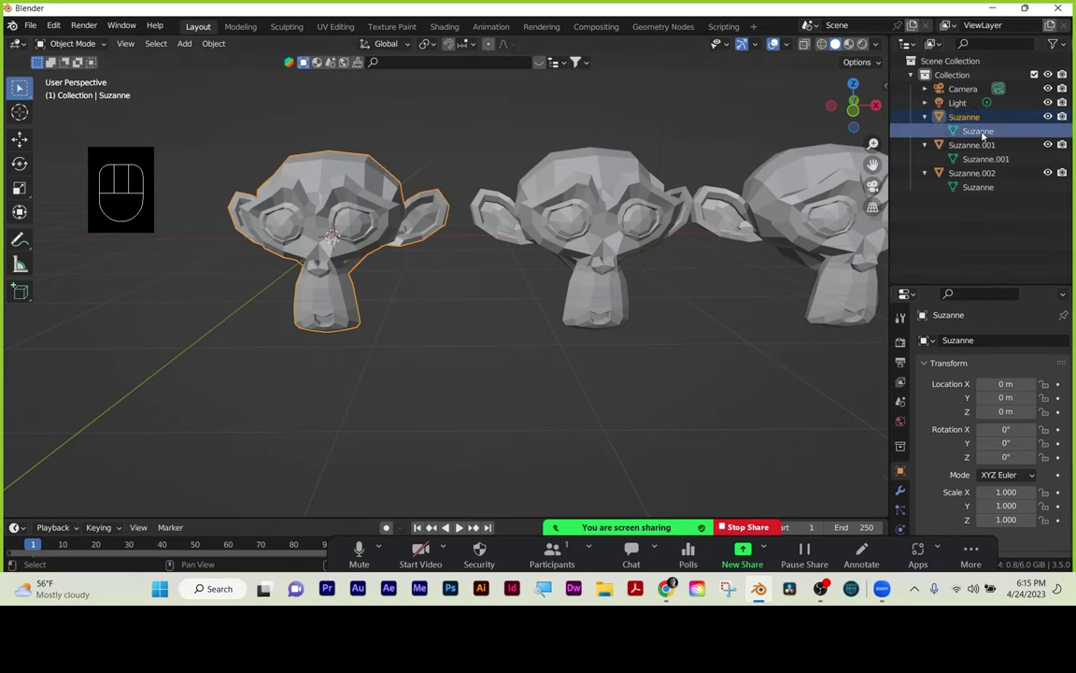
click(972, 145)
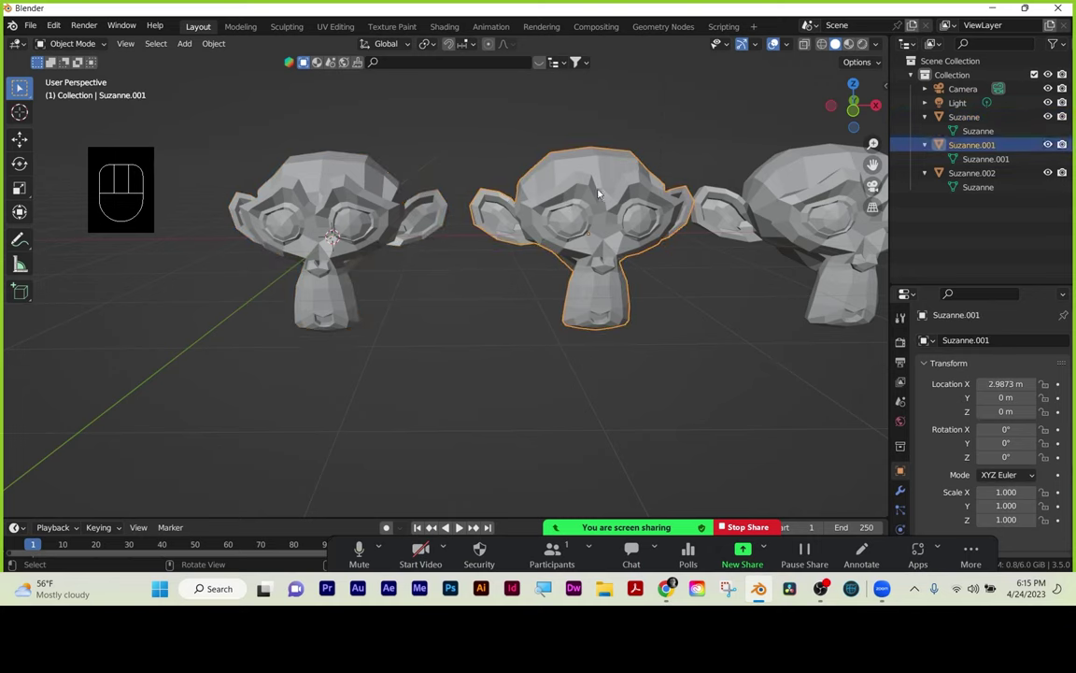
click(995, 161)
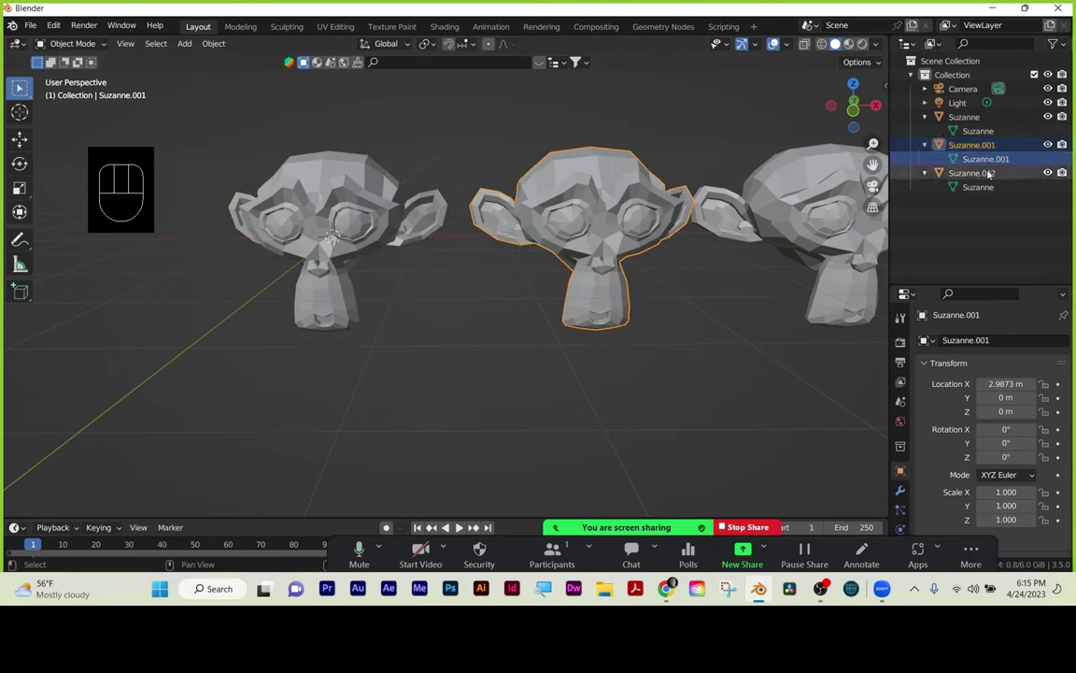
click(971, 173)
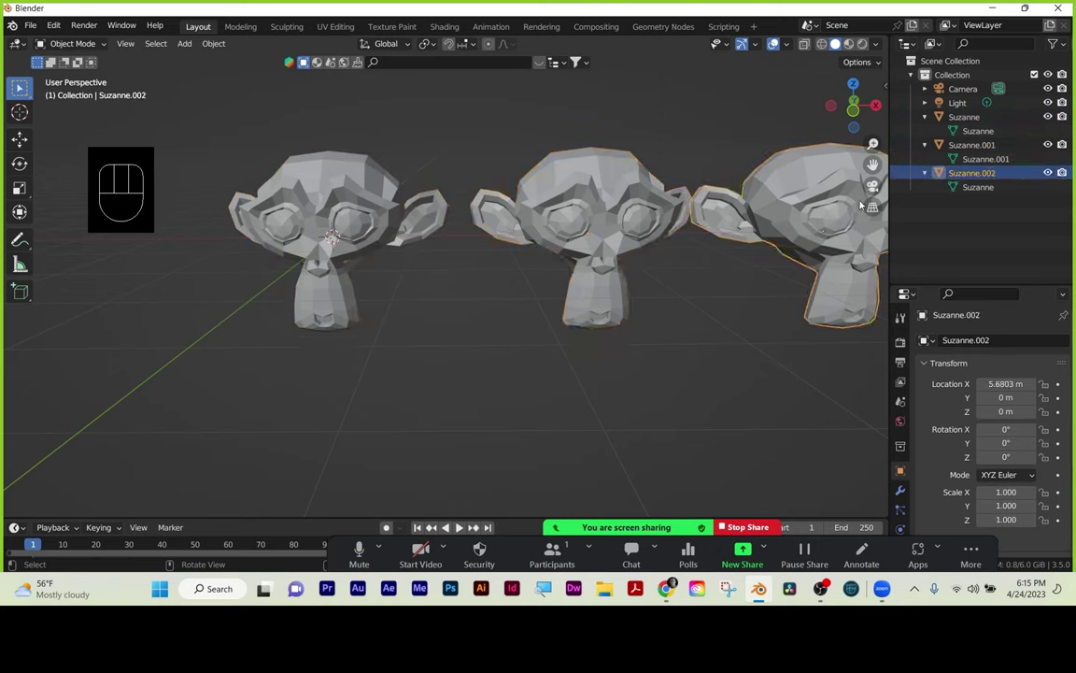
click(978, 186)
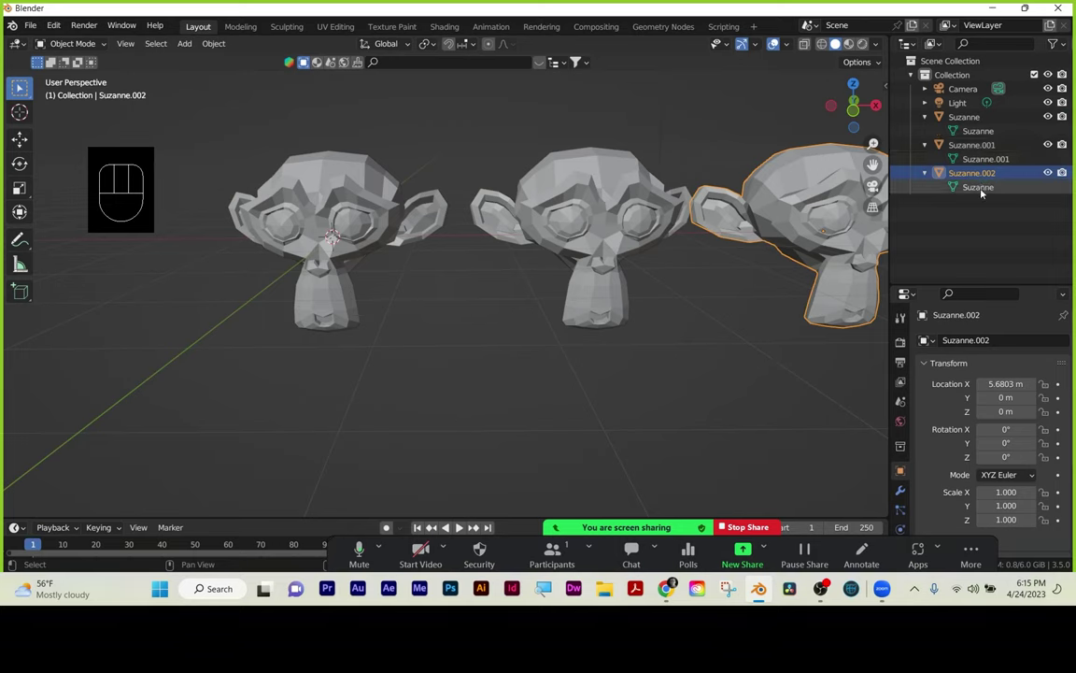
click(980, 132)
key(ctrl+z)
click(982, 131)
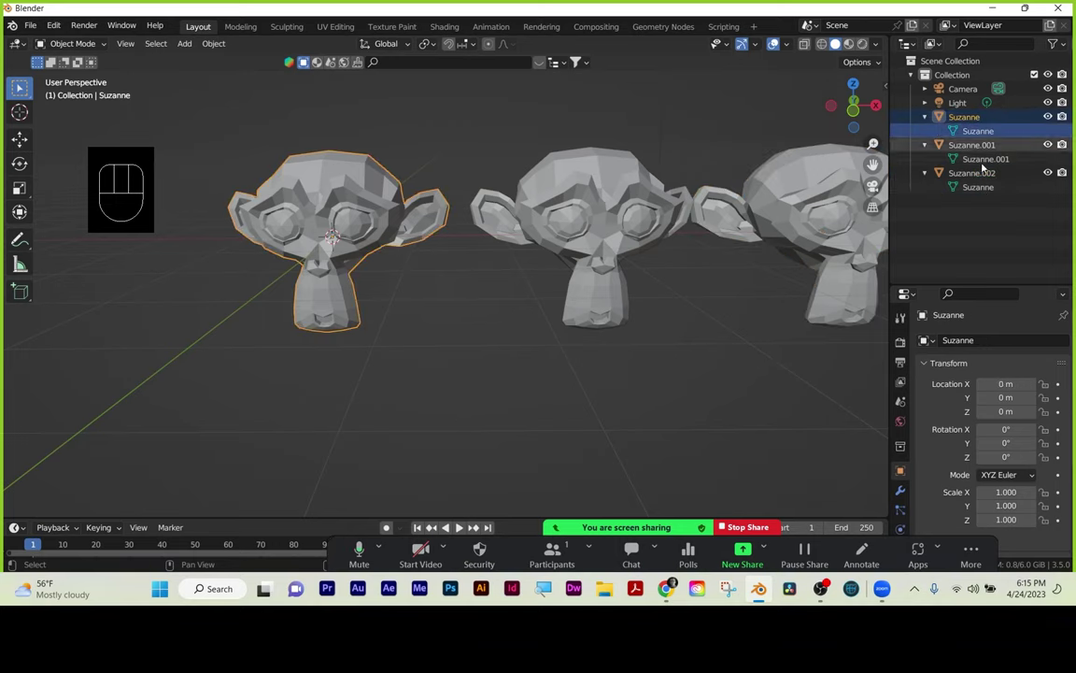
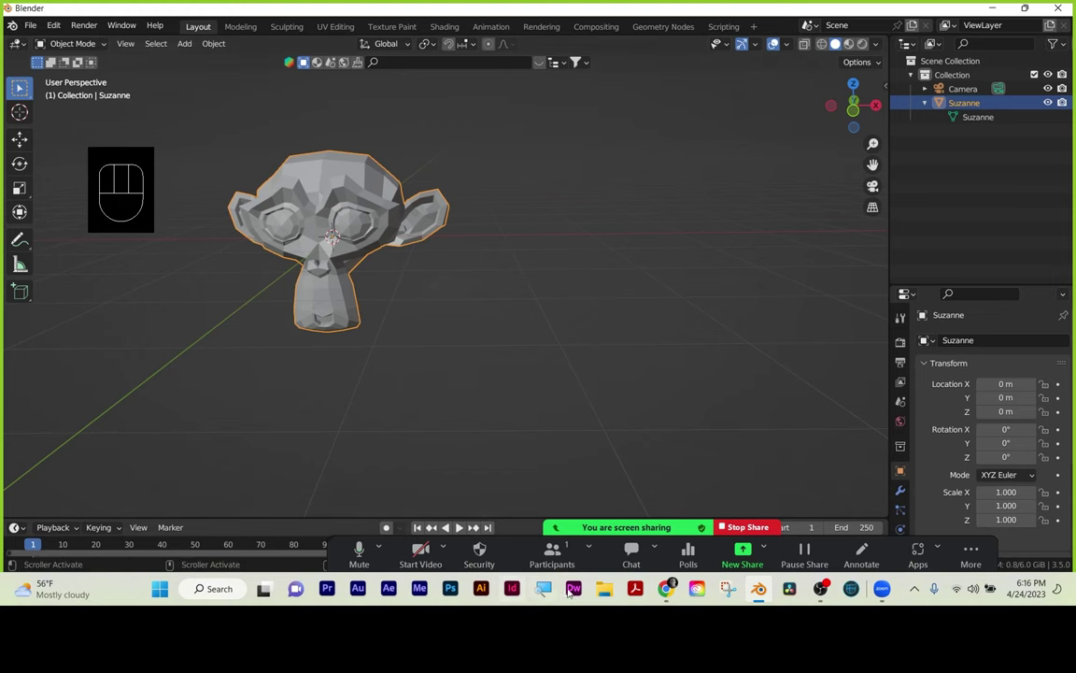
Switch to the Chrome browser, mark the last student in the Canvas attendance roll call as present, and return to Blender.
click(673, 589)
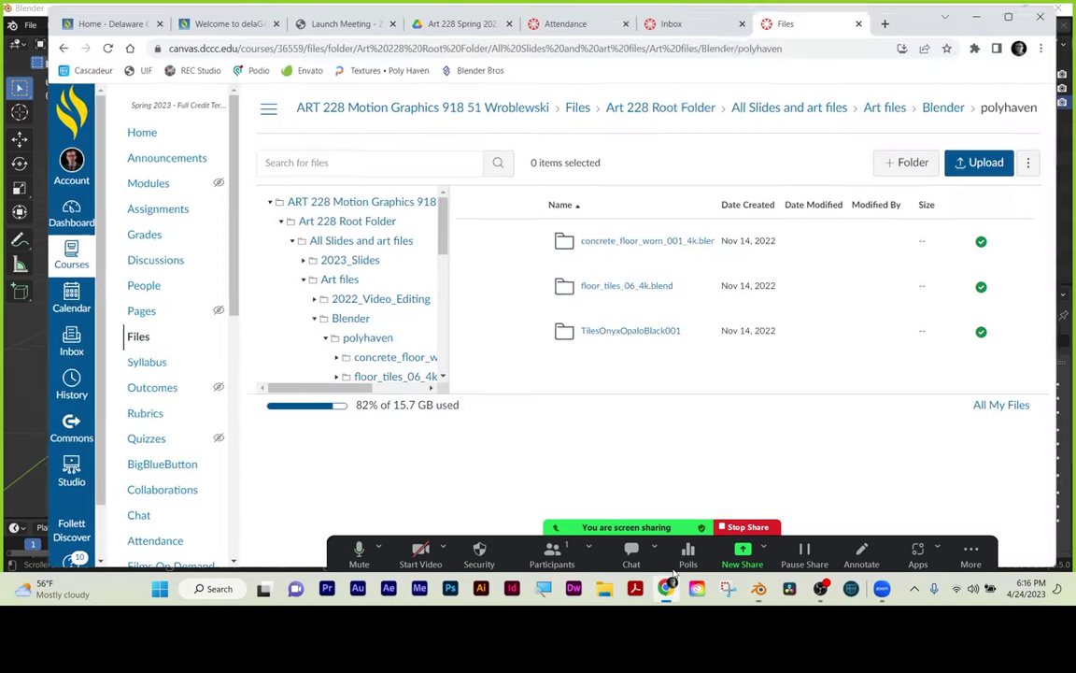
click(583, 22)
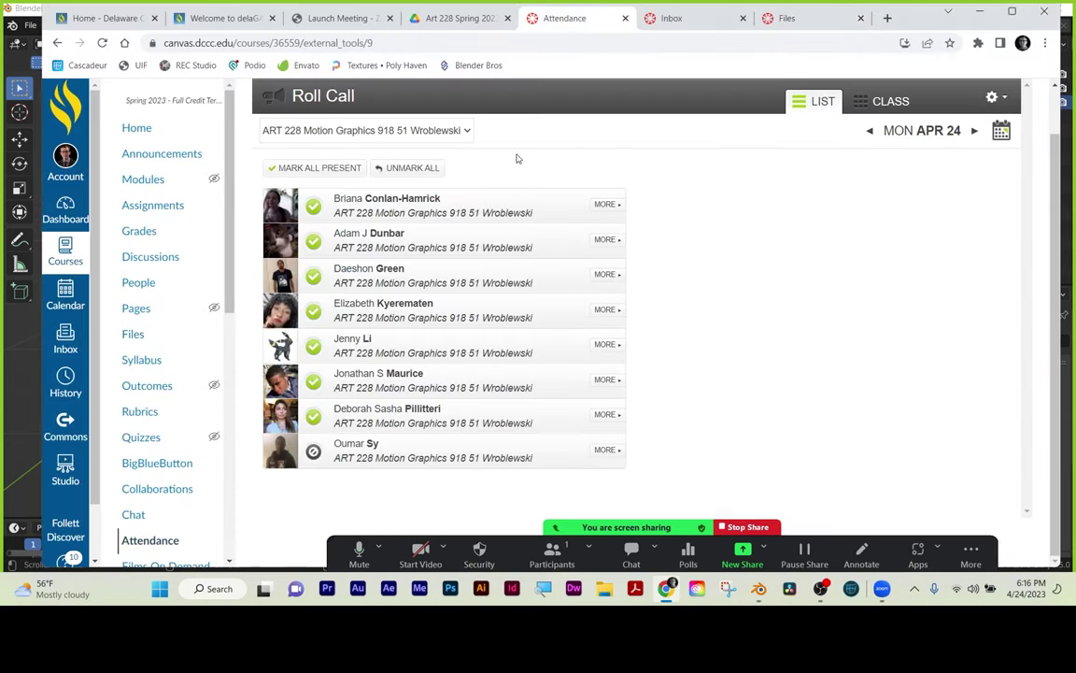
click(316, 454)
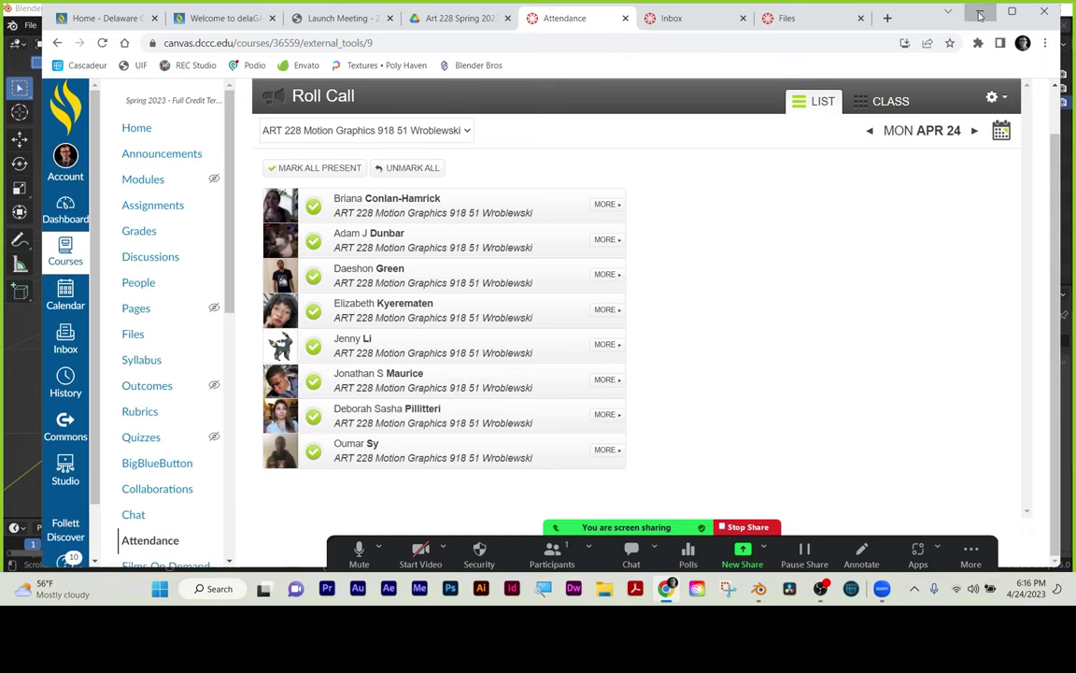
click(979, 11)
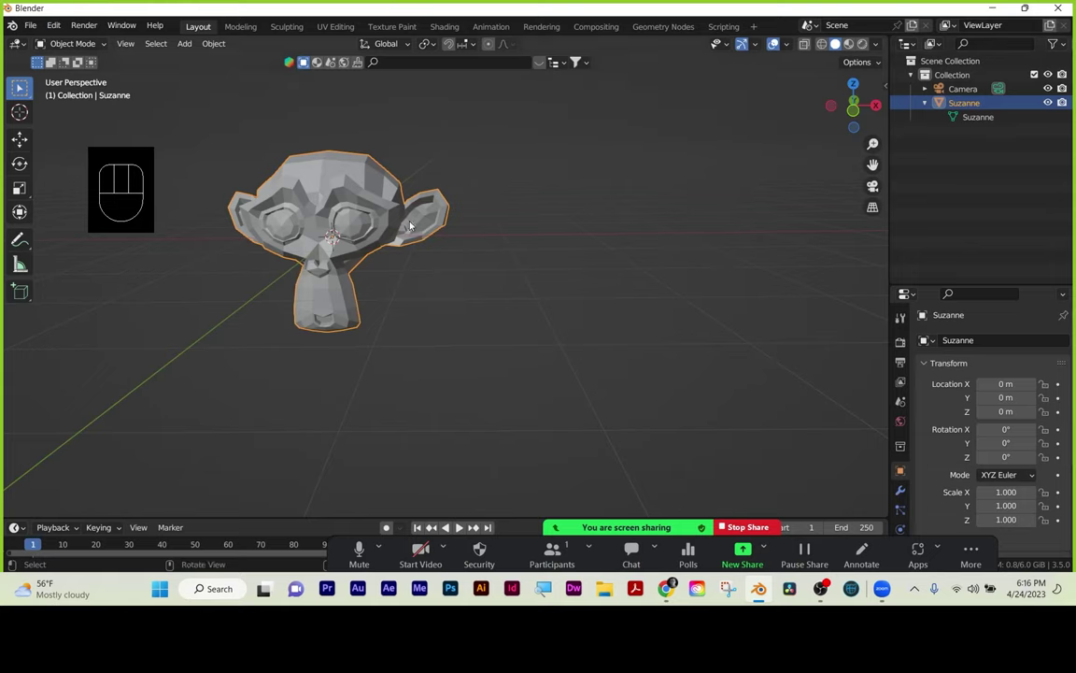
Make a linked duplicate of the monkey, place it about 3.71 m along the X axis, and expand its mesh data in the Outliner.
key(alt+d)
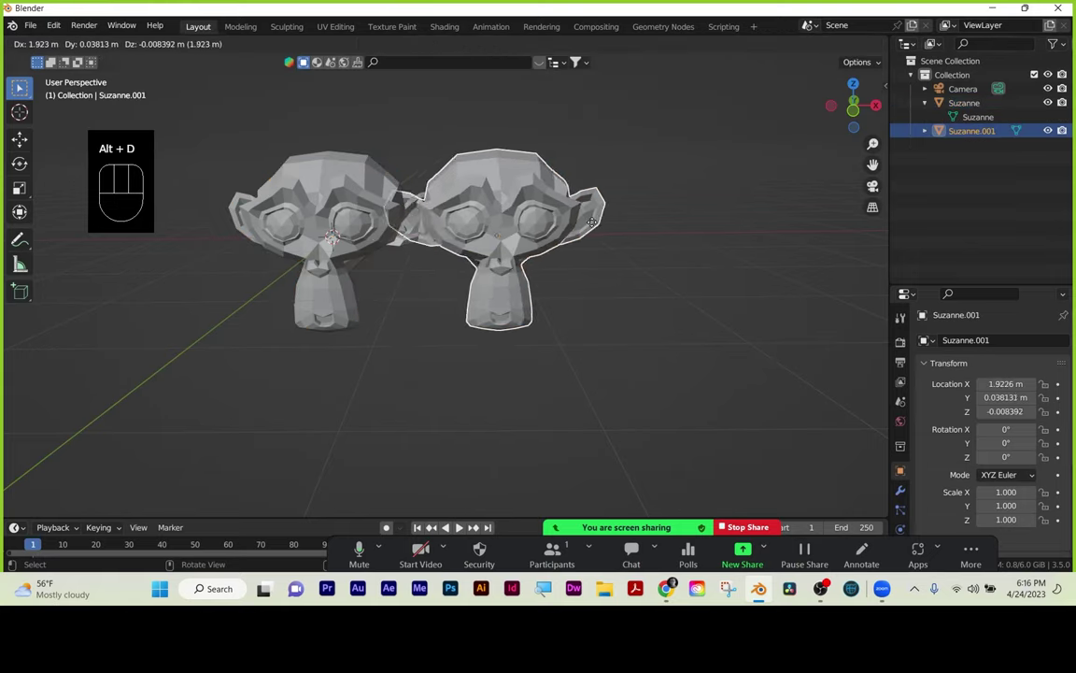
click(722, 224)
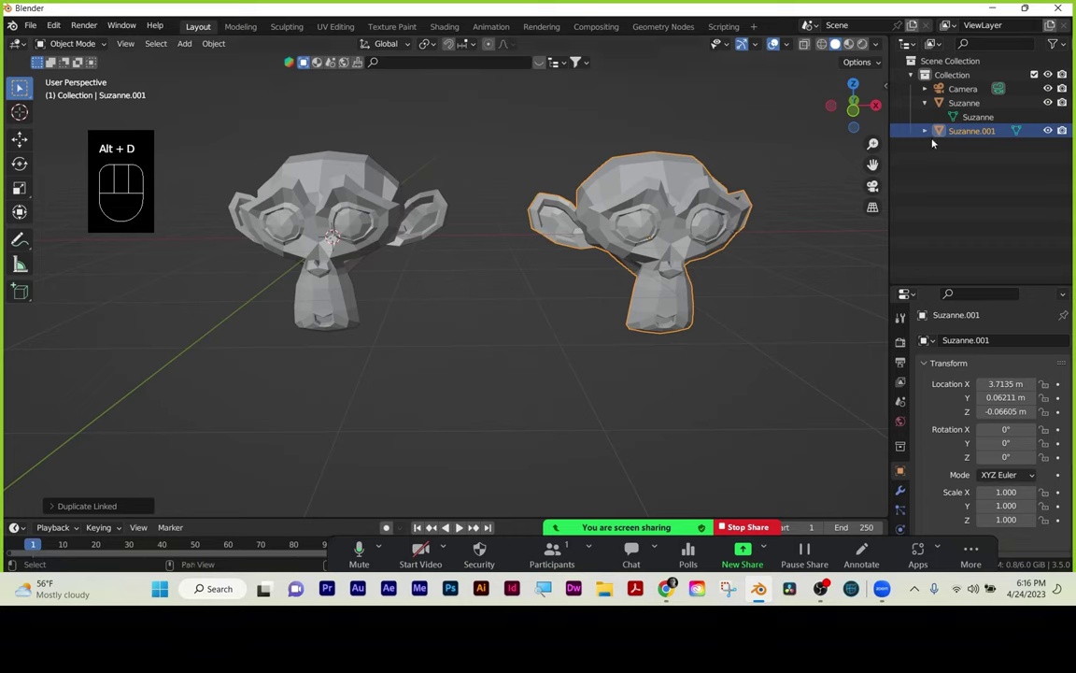
click(925, 131)
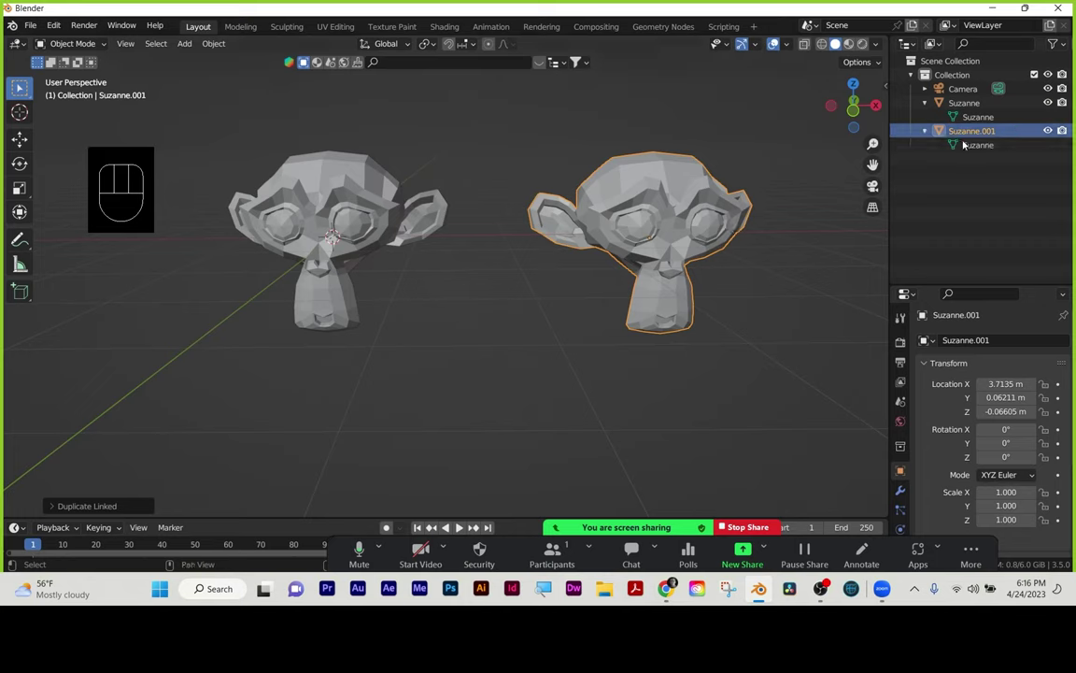
Select the original monkey and insert a rotation keyframe for it at frame 1.
click(340, 212)
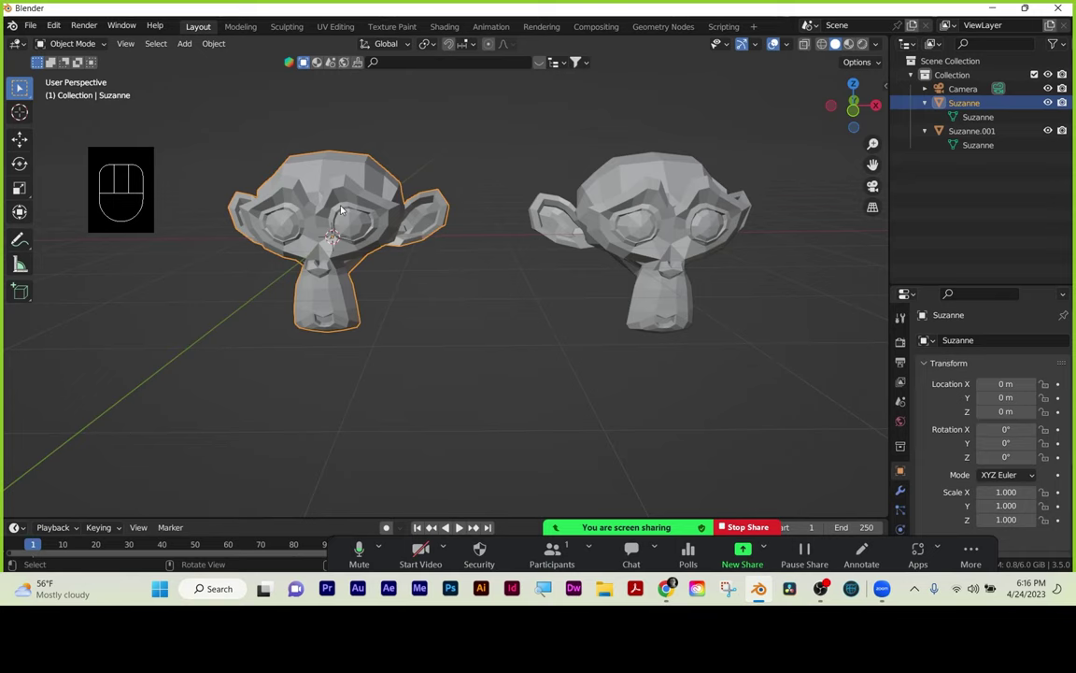
key(i)
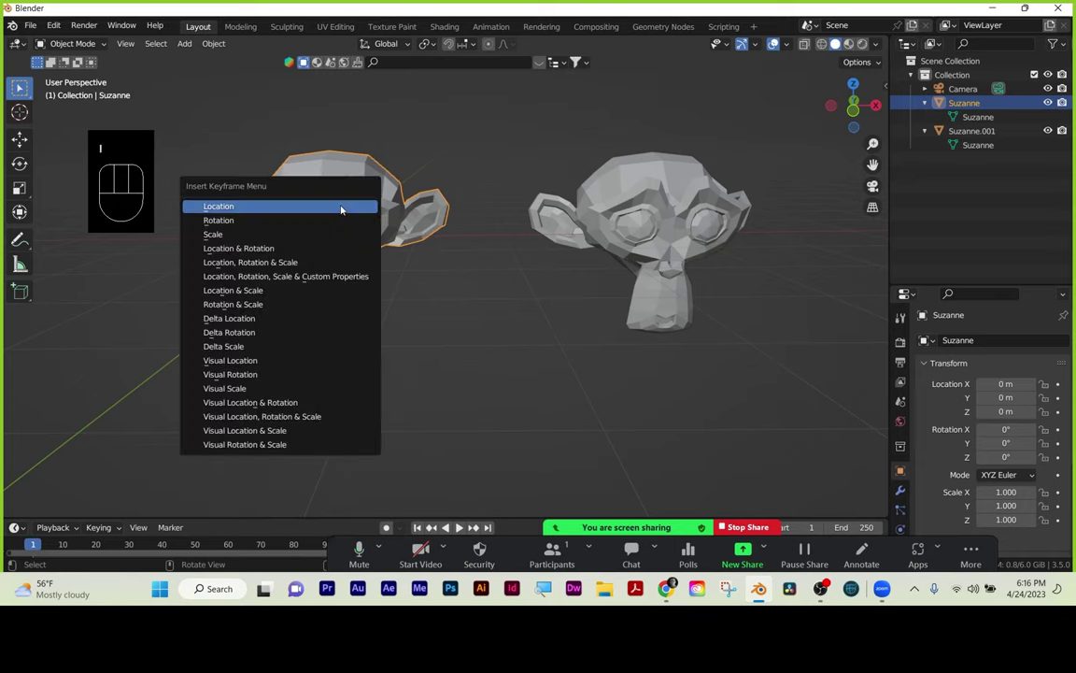
click(340, 221)
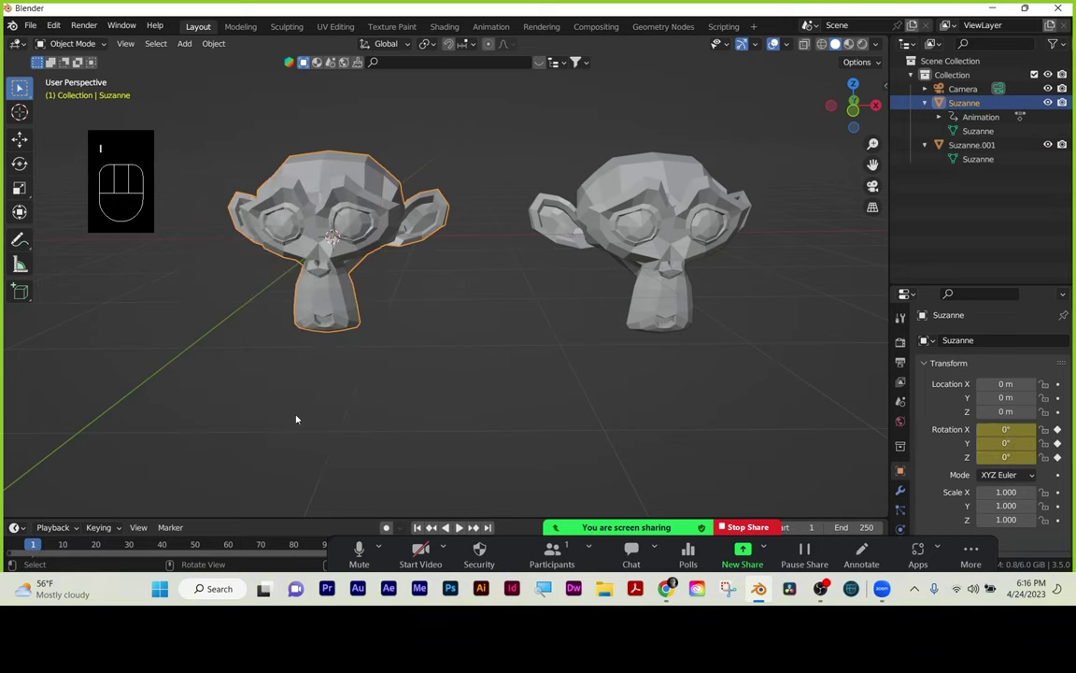
At frame 42, rotate the original monkey about the global X axis to about -377° and keyframe its rotation.
drag(33, 547, 168, 548)
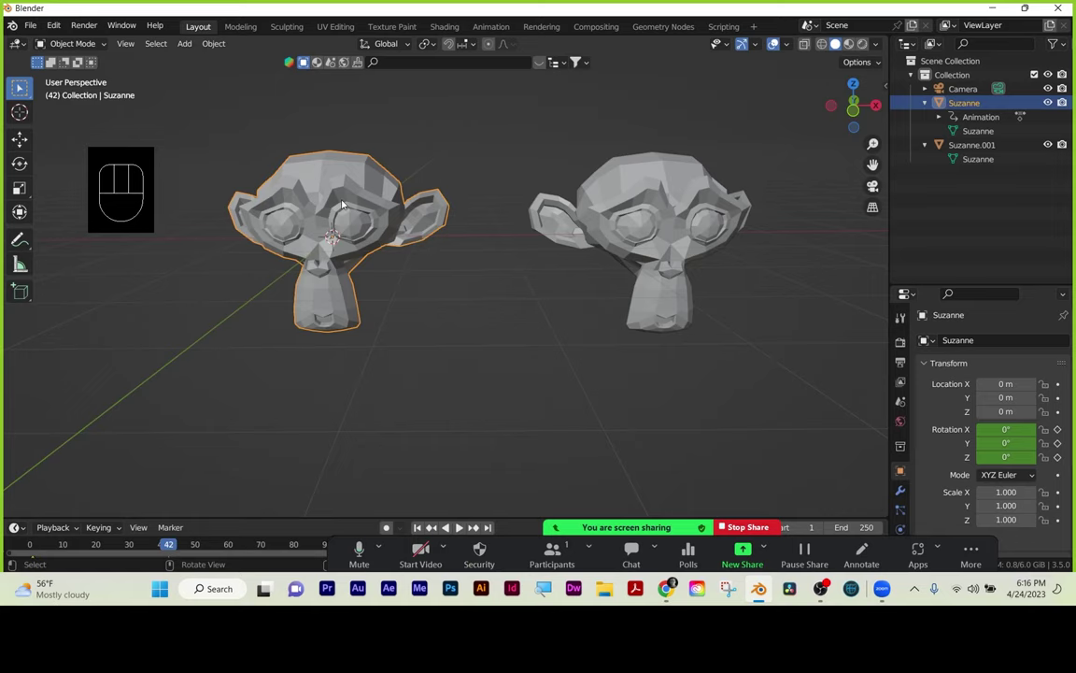
key(r)
key(x)
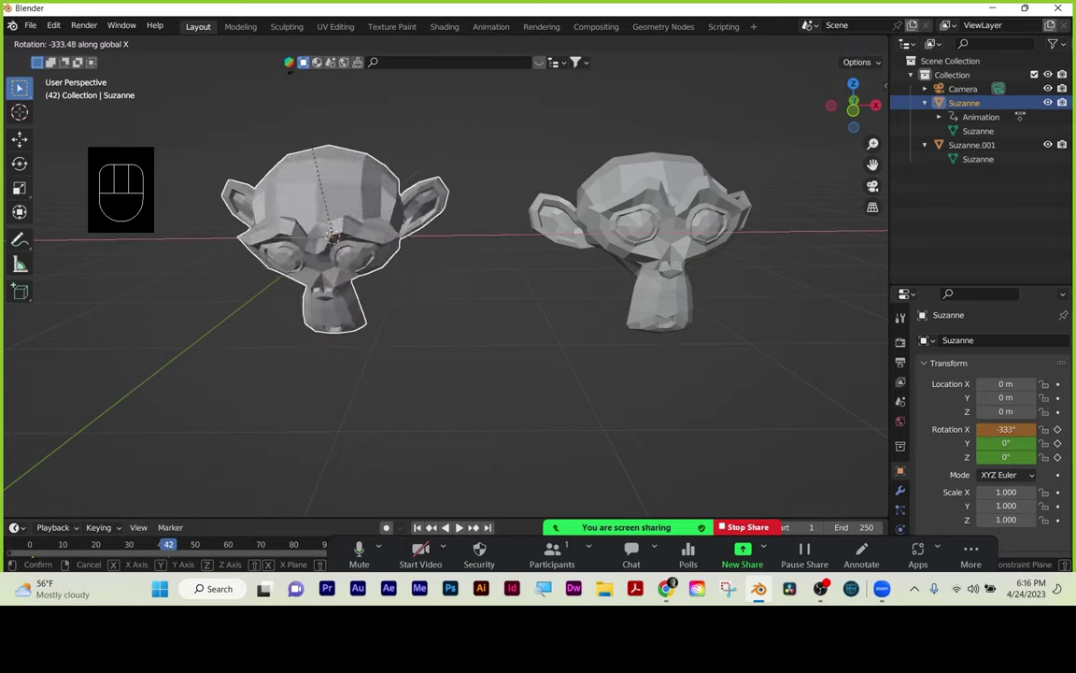
click(365, 166)
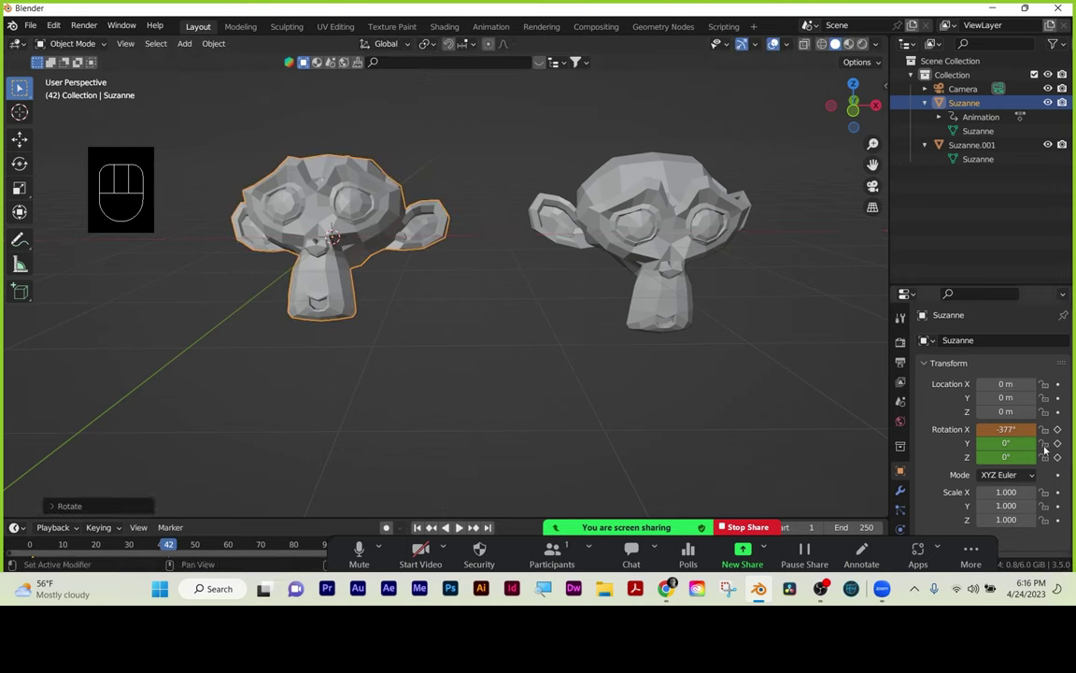
key(i)
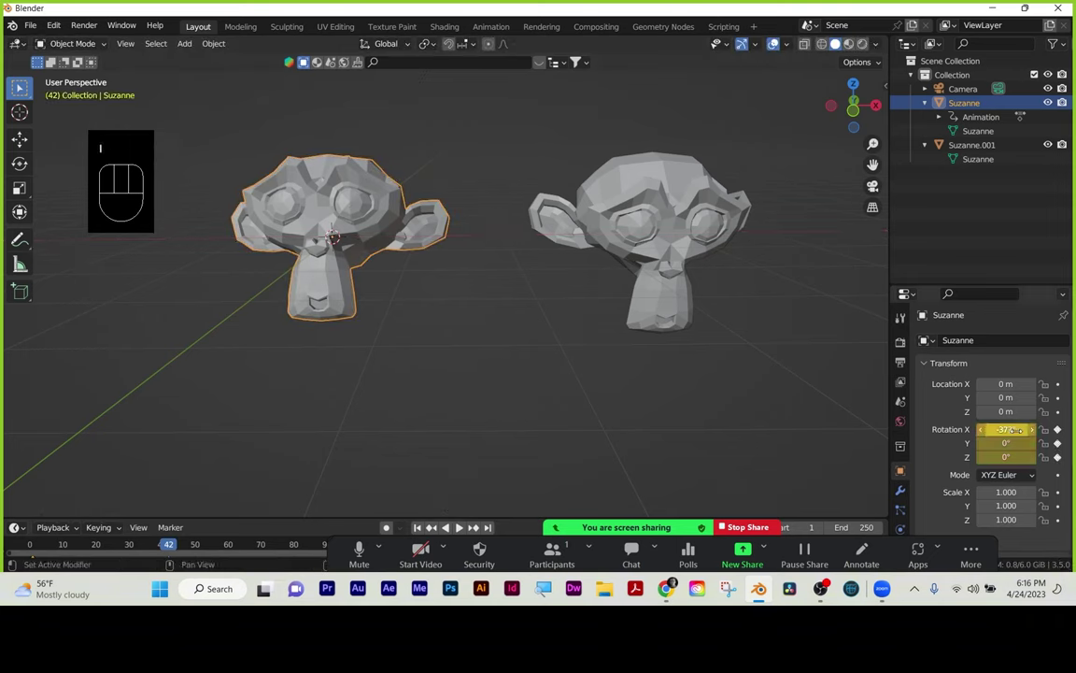
Select the linked duplicate monkey and insert a rotation keyframe for it at frame 42.
click(640, 178)
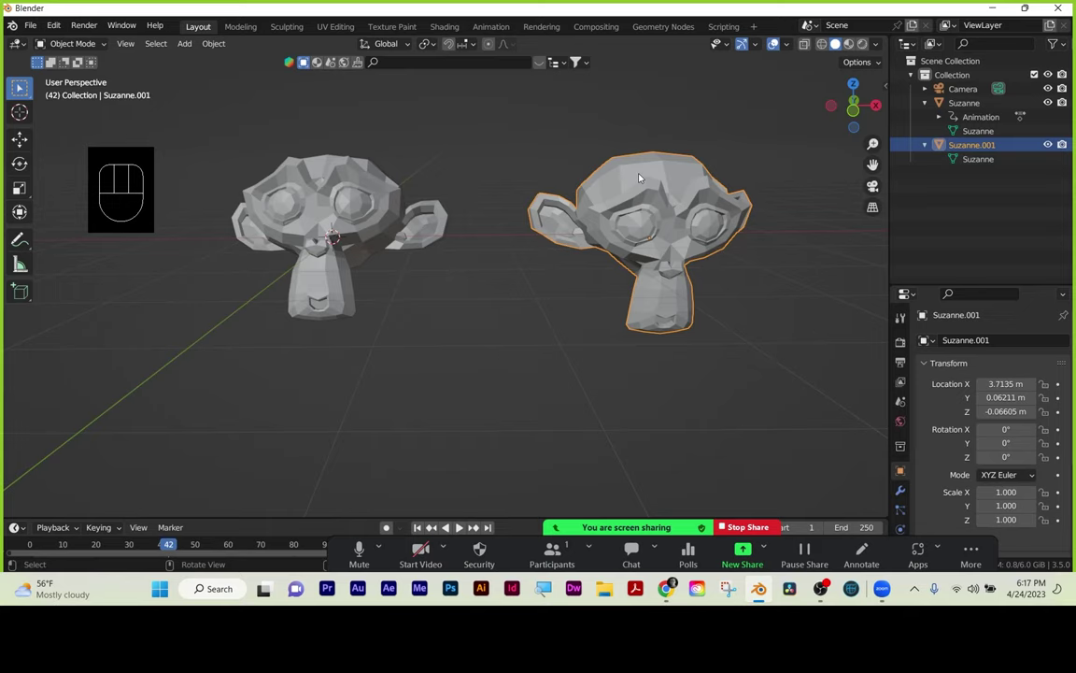
click(682, 224)
key(i)
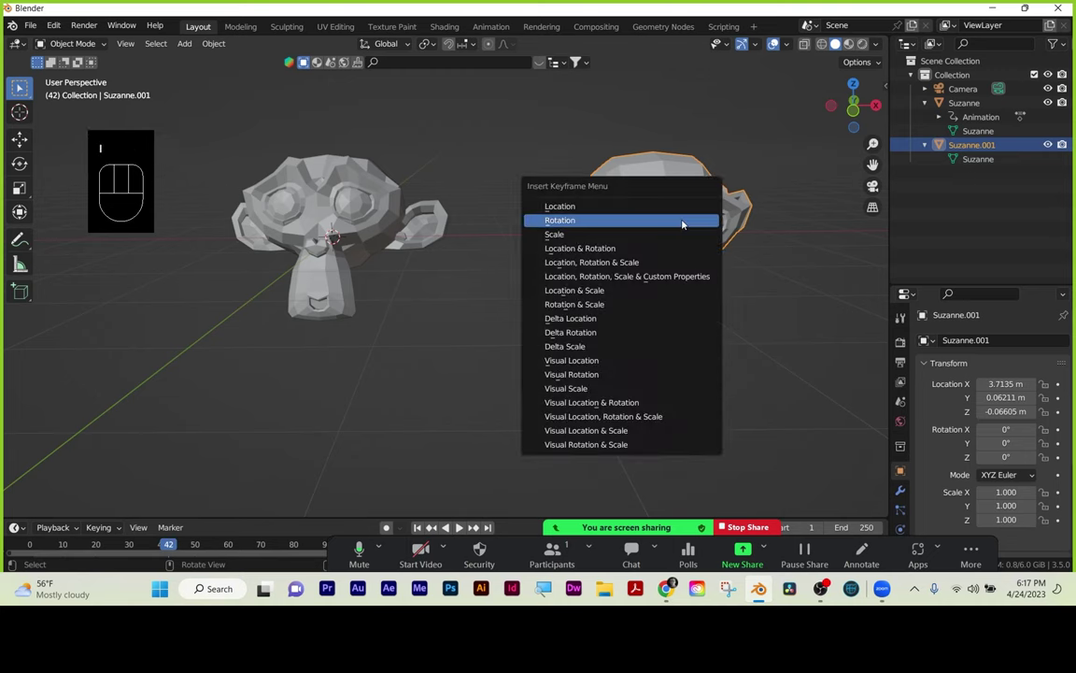
click(682, 224)
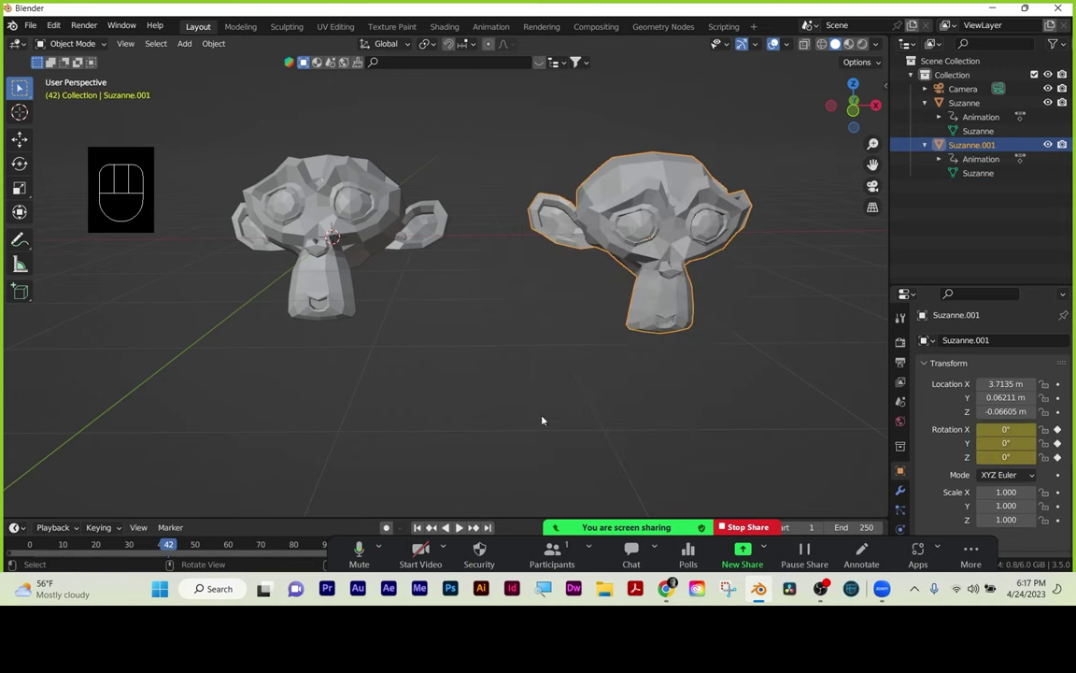
At frame 0, rotate the linked duplicate about the global Y axis to about -366° and keyframe its rotation.
click(179, 546)
drag(178, 545, 30, 546)
key(r)
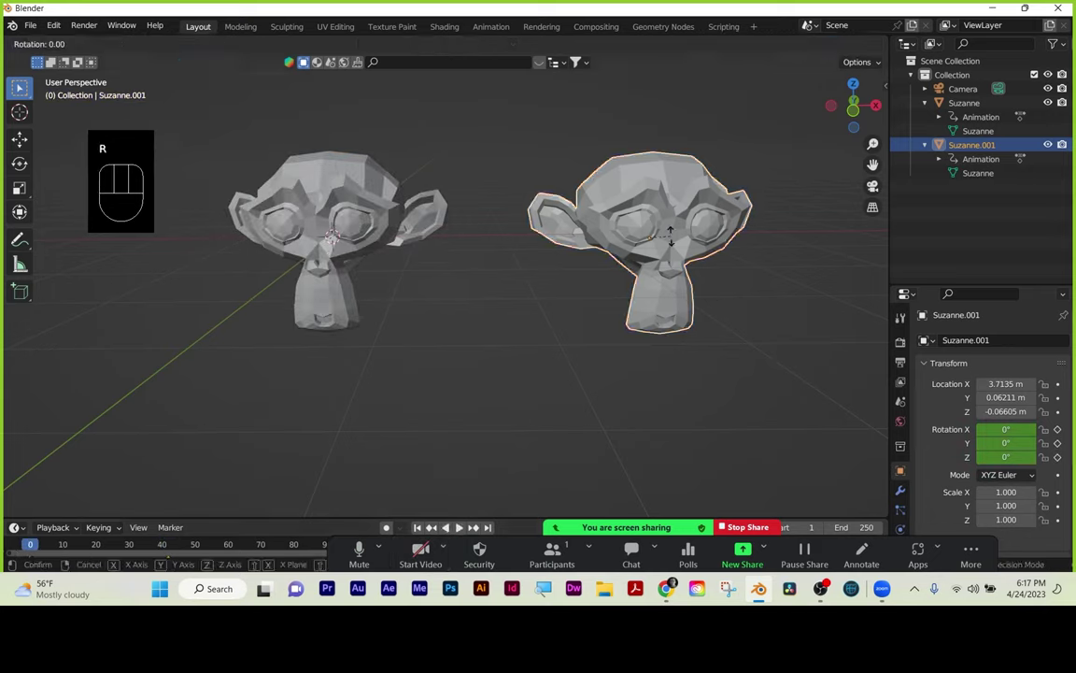
key(y)
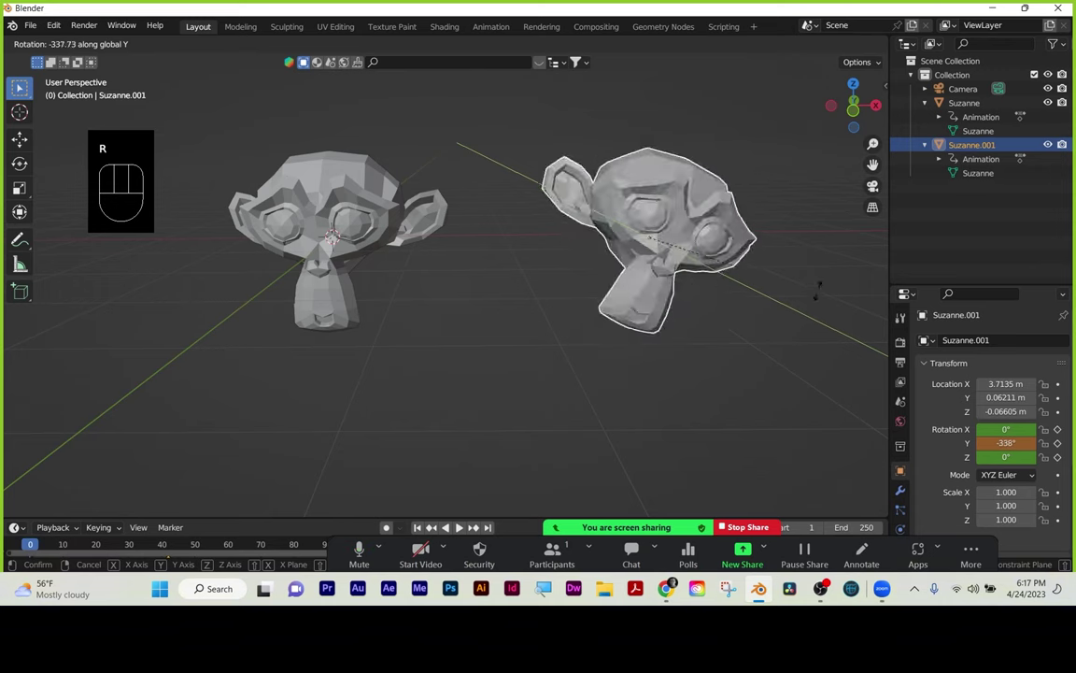
click(795, 211)
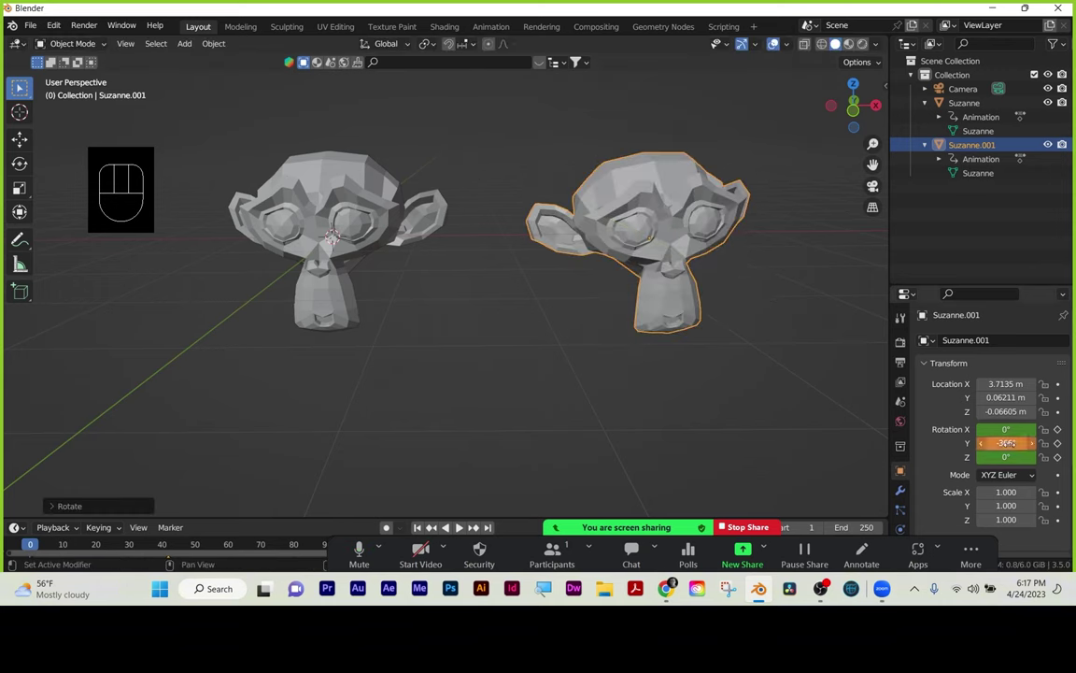
key(i)
Play the animation to compare both monkeys' rotations, select the original monkey during playback, and stop at frame 53.
key(space)
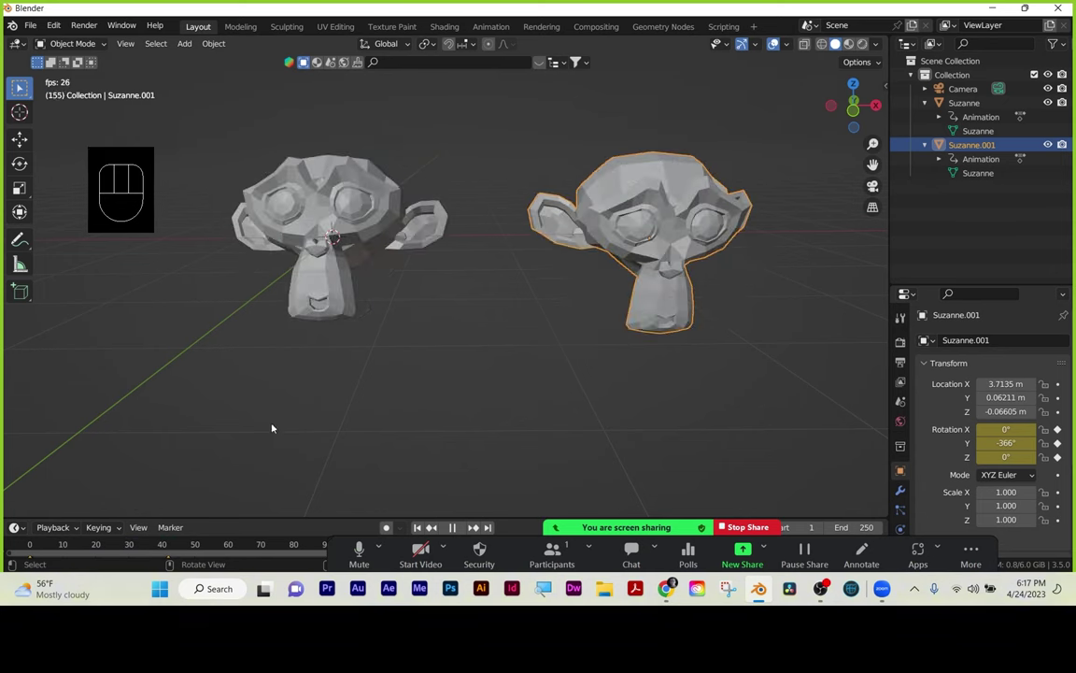
click(296, 231)
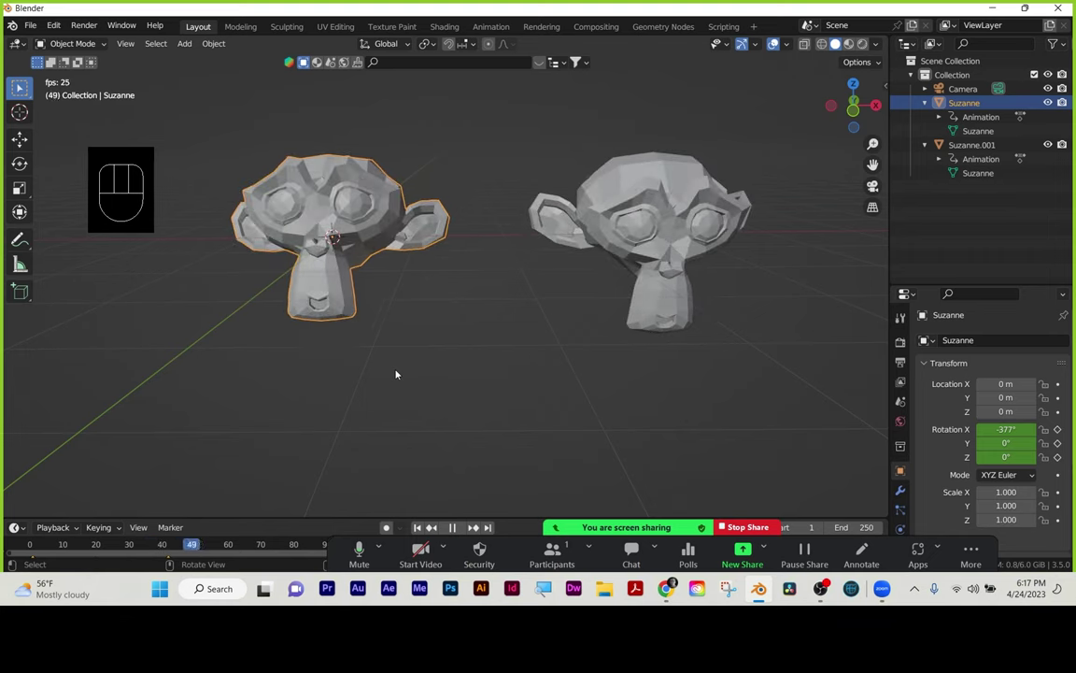
key(space)
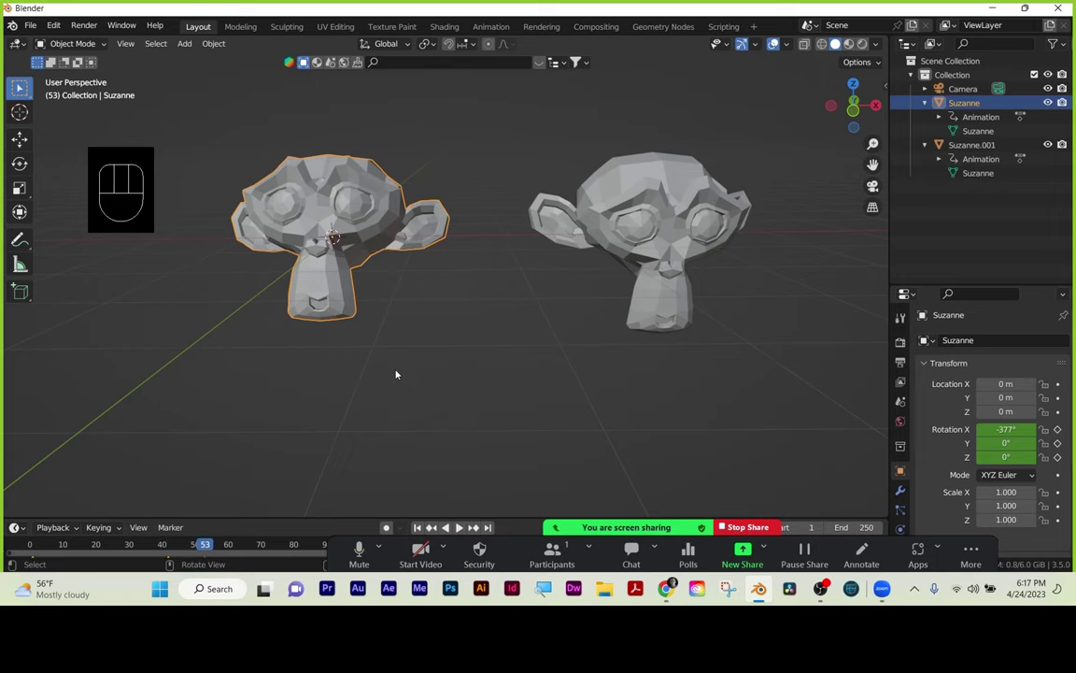
Select both monkeys together and delete them from the scene.
click(439, 370)
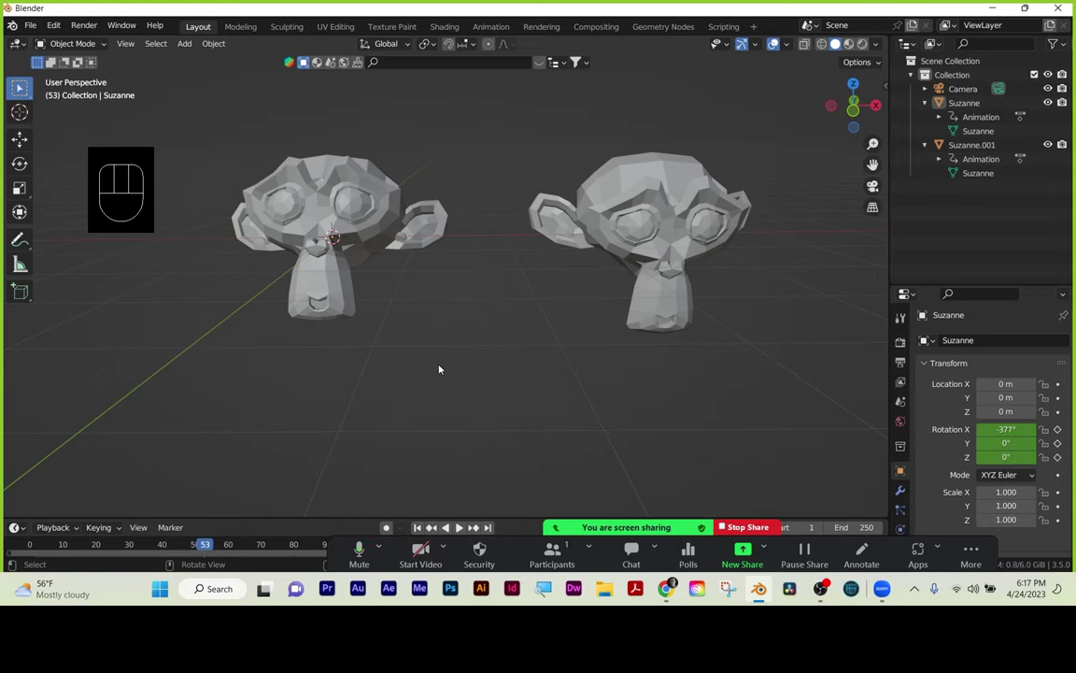
drag(316, 366, 835, 204)
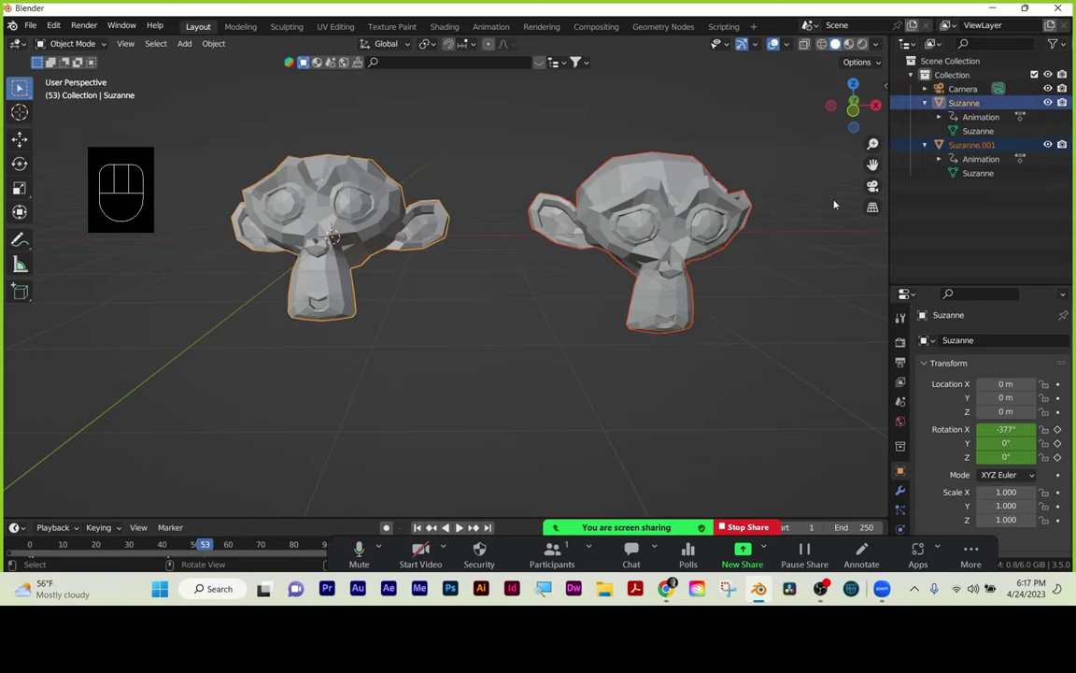
key(x)
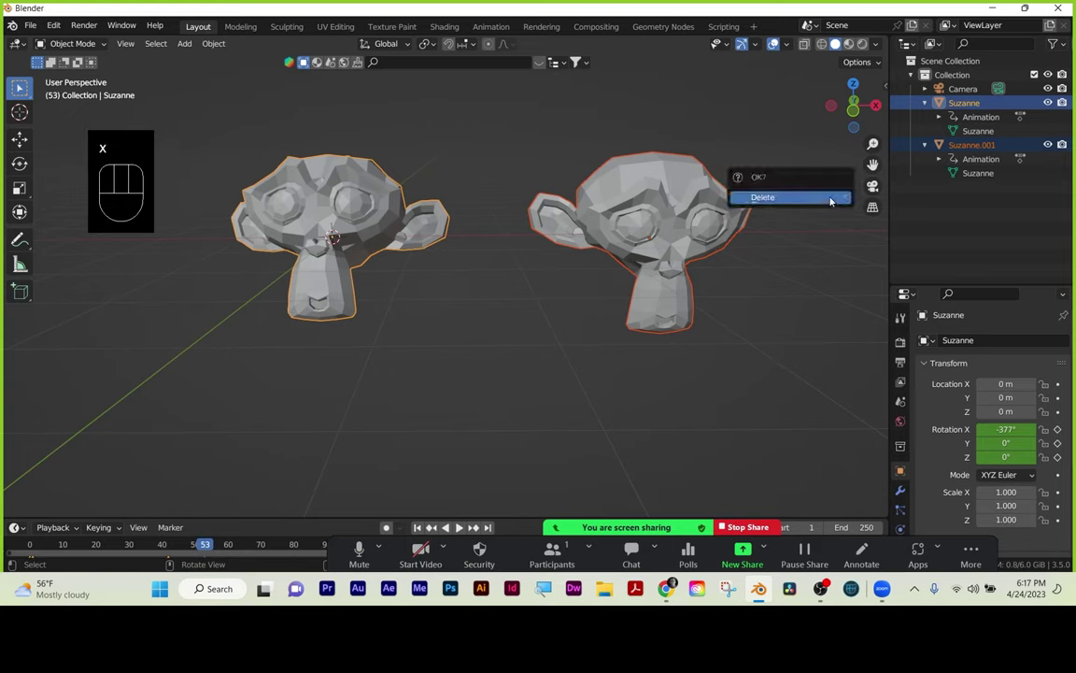
click(831, 199)
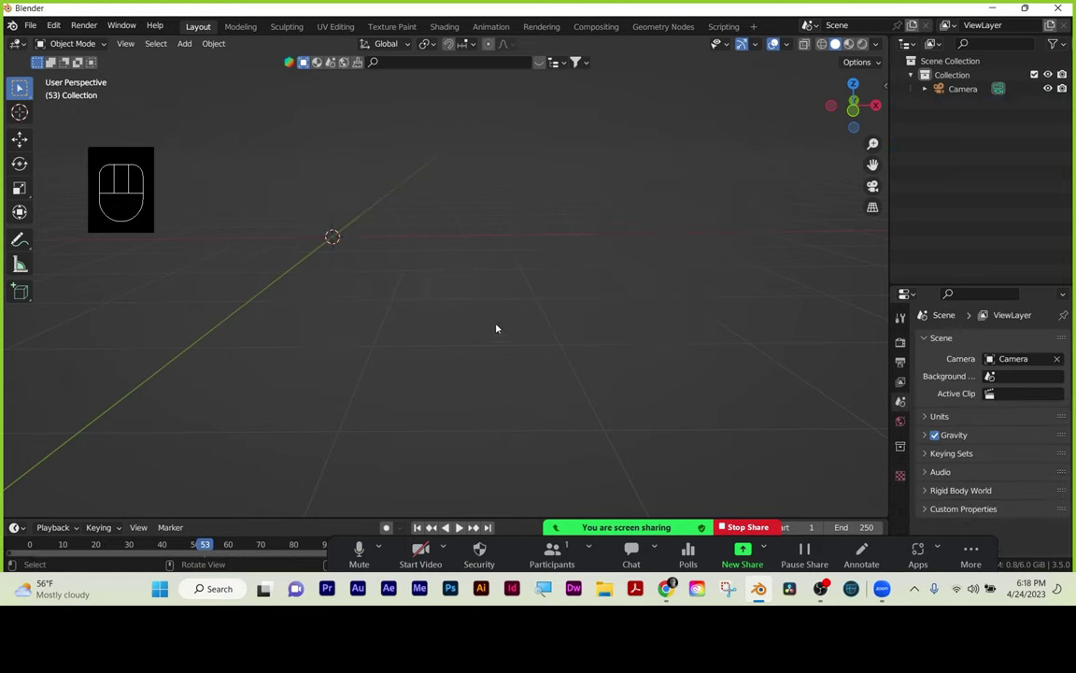
key(shift)
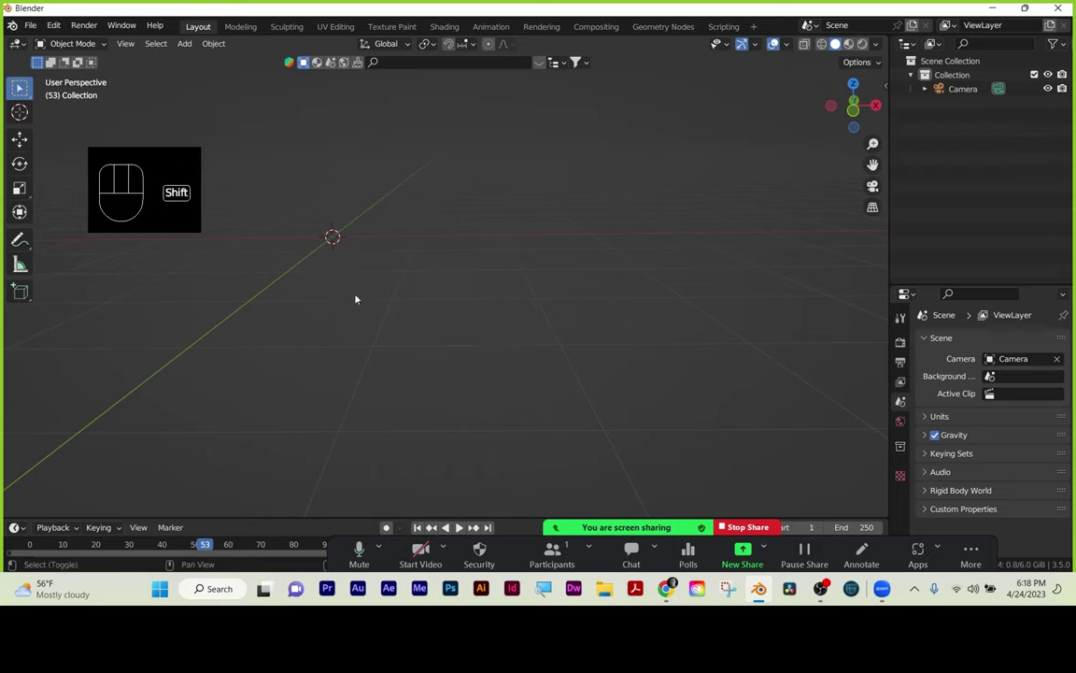
Add a cylinder mesh at the world origin, review its creation settings, and leave it selected.
key(shift+a)
mouse_move(356, 291)
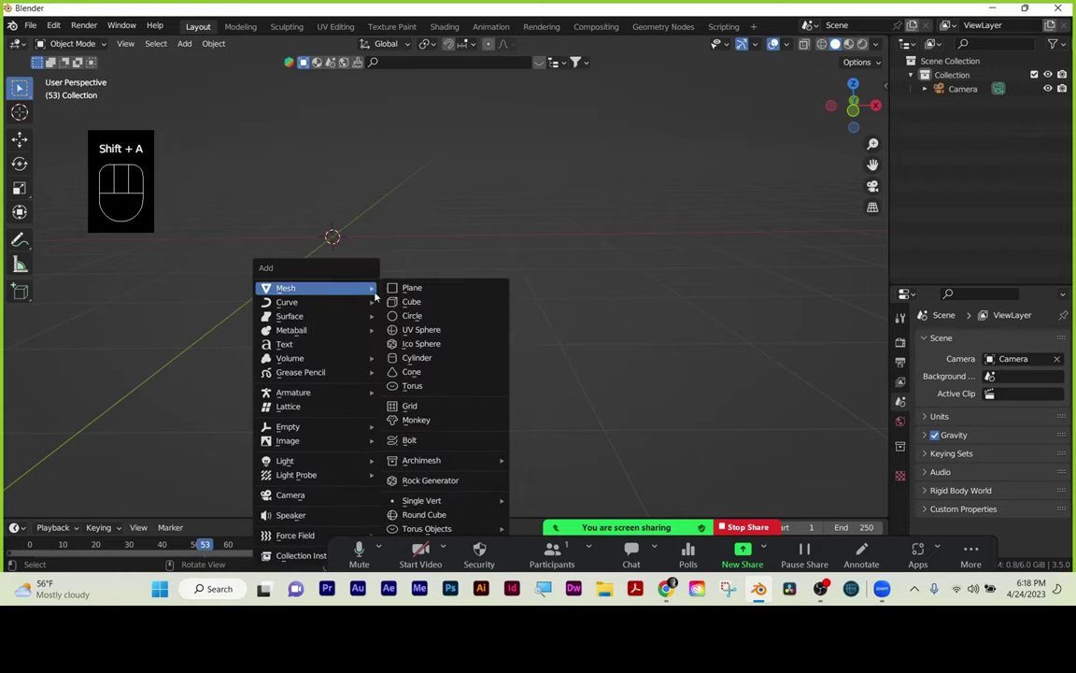
click(429, 363)
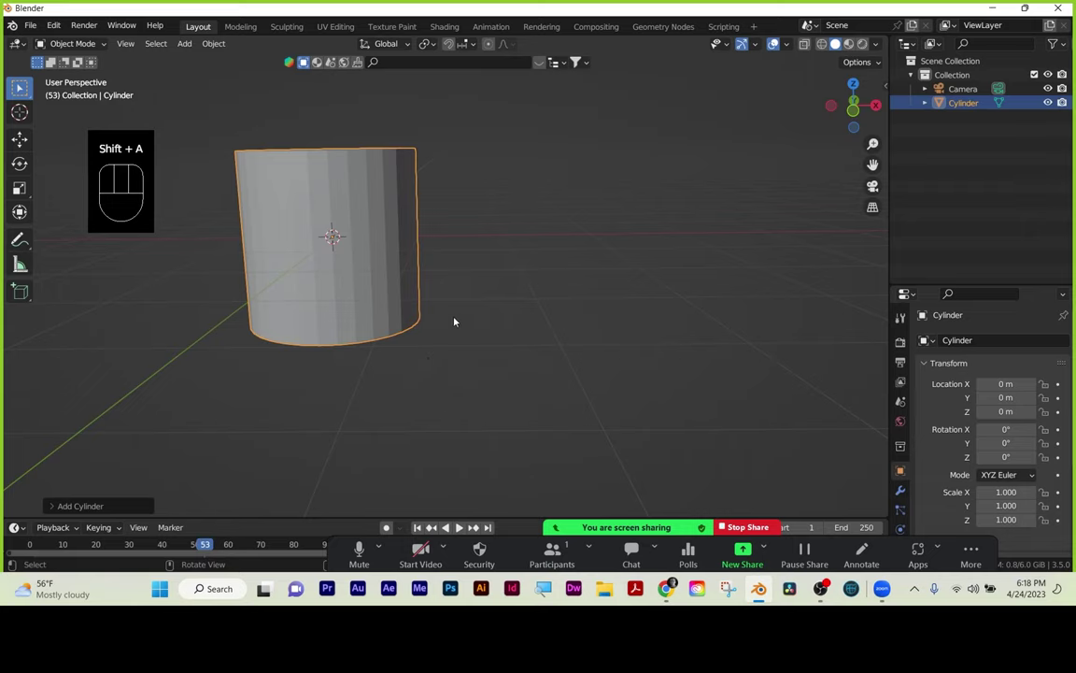
click(56, 506)
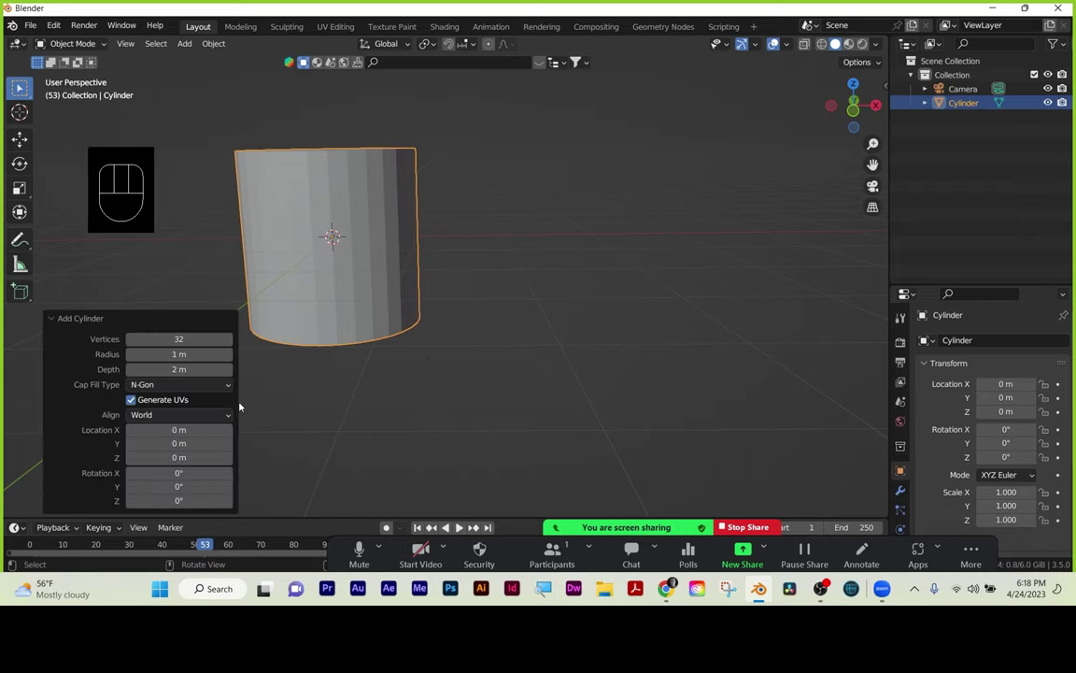
mouse_move(387, 277)
middle_down()
mouse_move(401, 327)
mouse_move(406, 263)
mouse_move(392, 274)
middle_up()
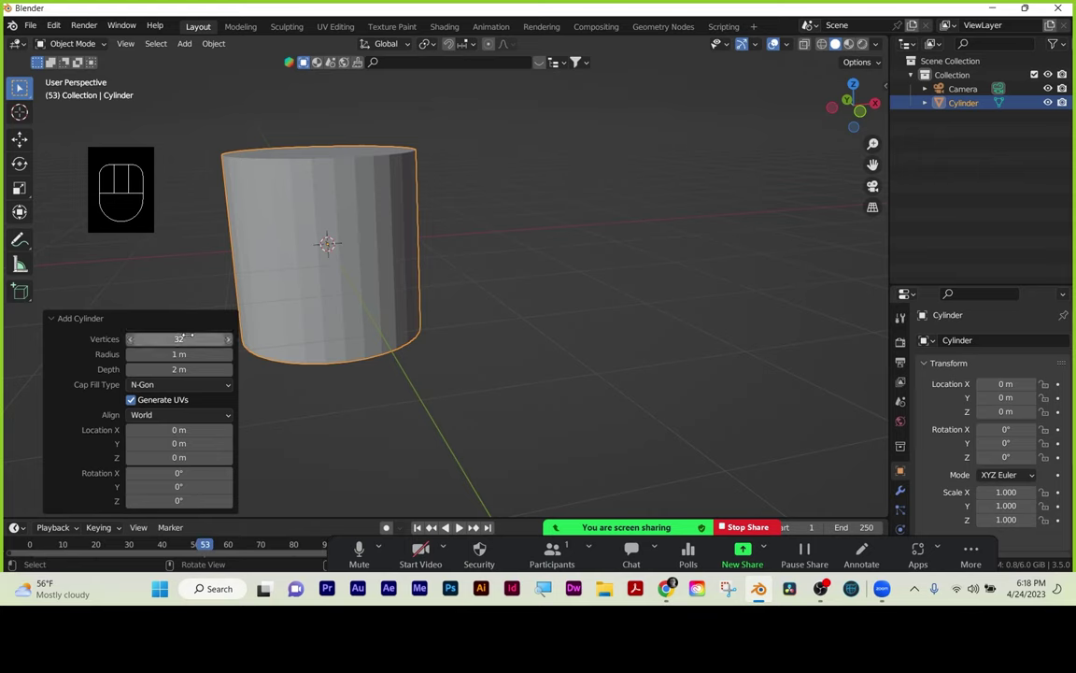
click(321, 461)
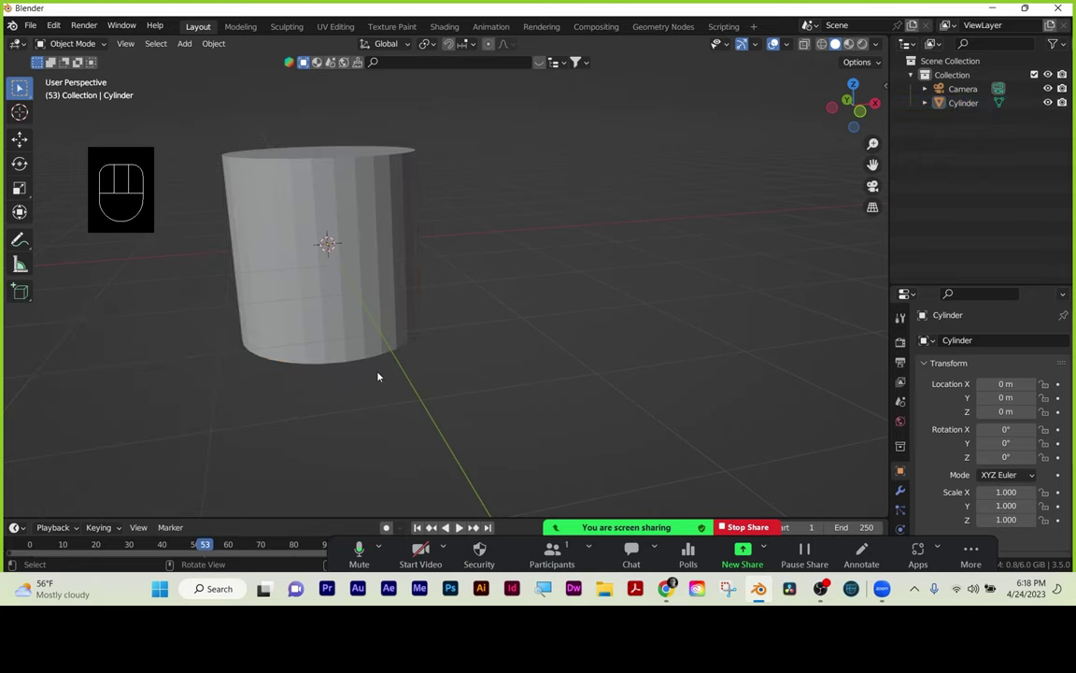
click(352, 290)
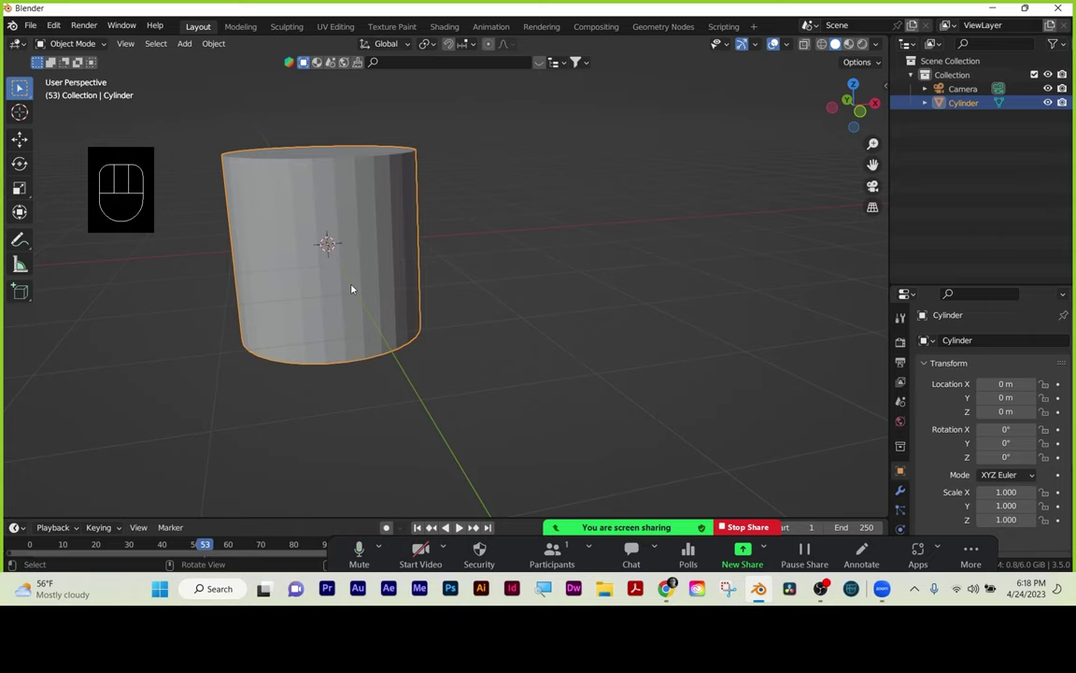
Rotate the cylinder 90° from the left orthographic view, snapping the angle to increments.
middle_drag(462, 284, 462, 293)
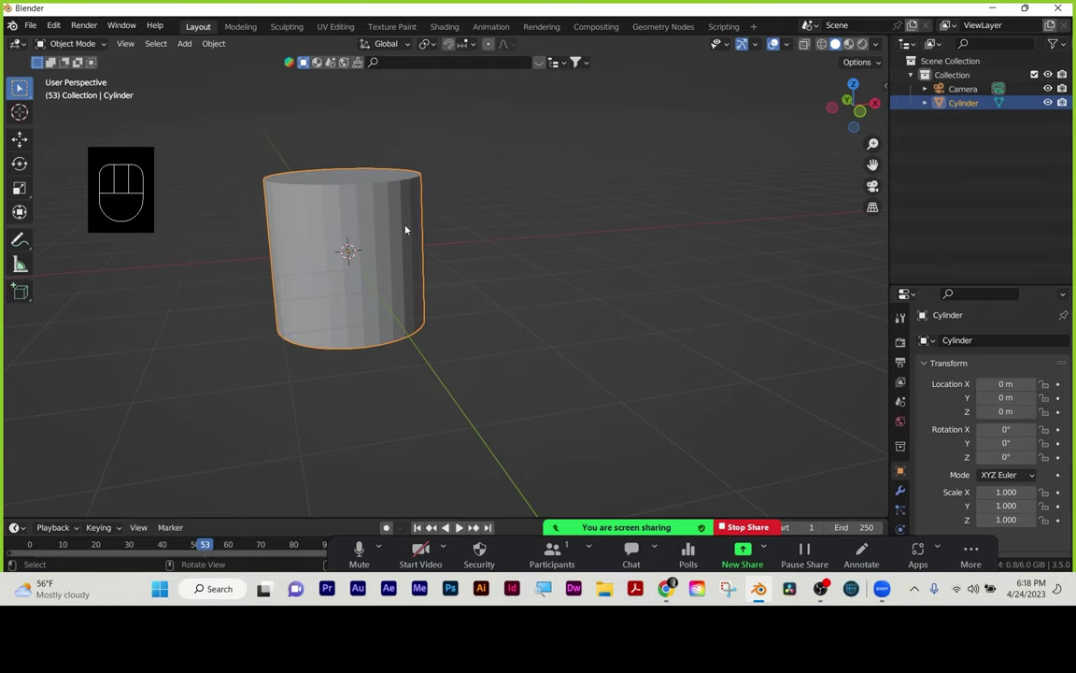
key(r)
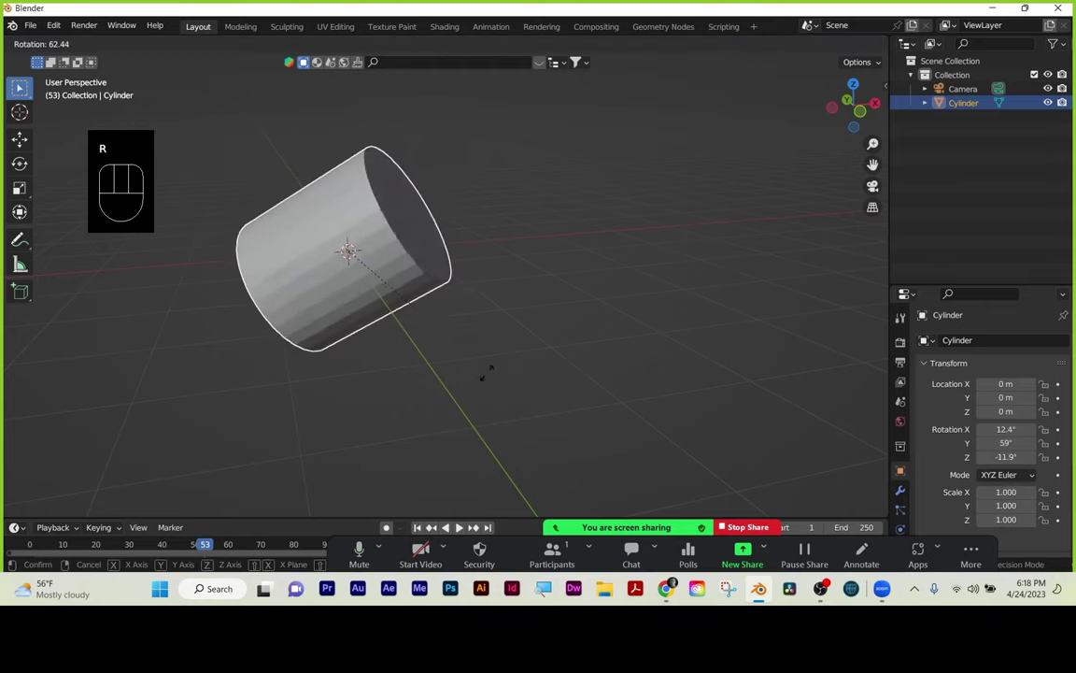
right_click(490, 372)
key(grave)
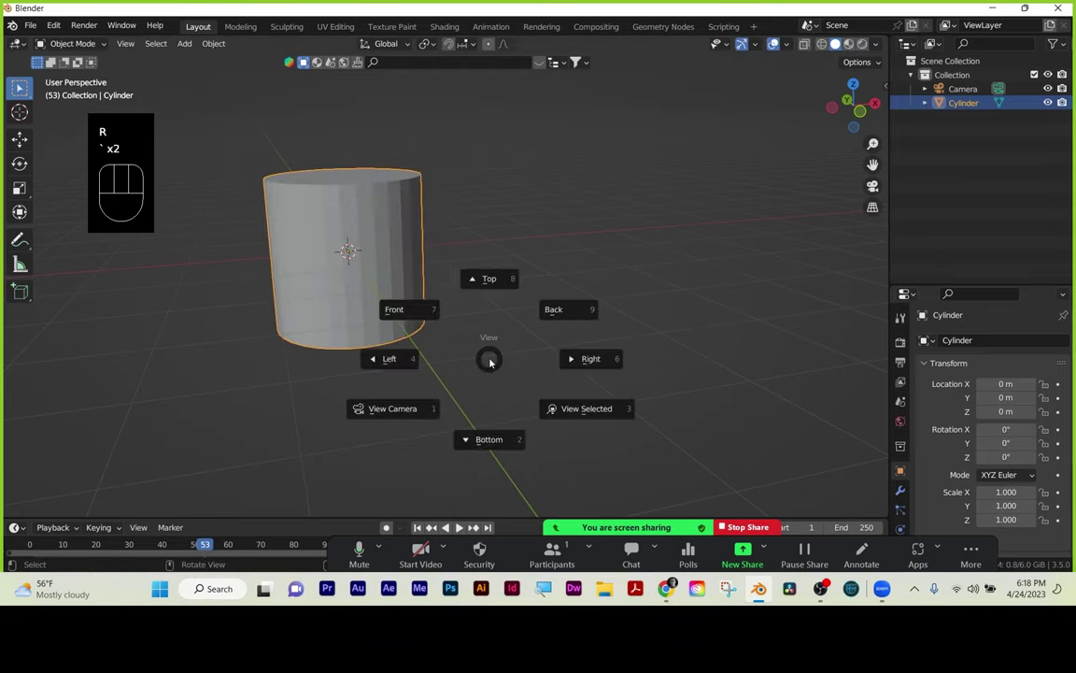
click(406, 364)
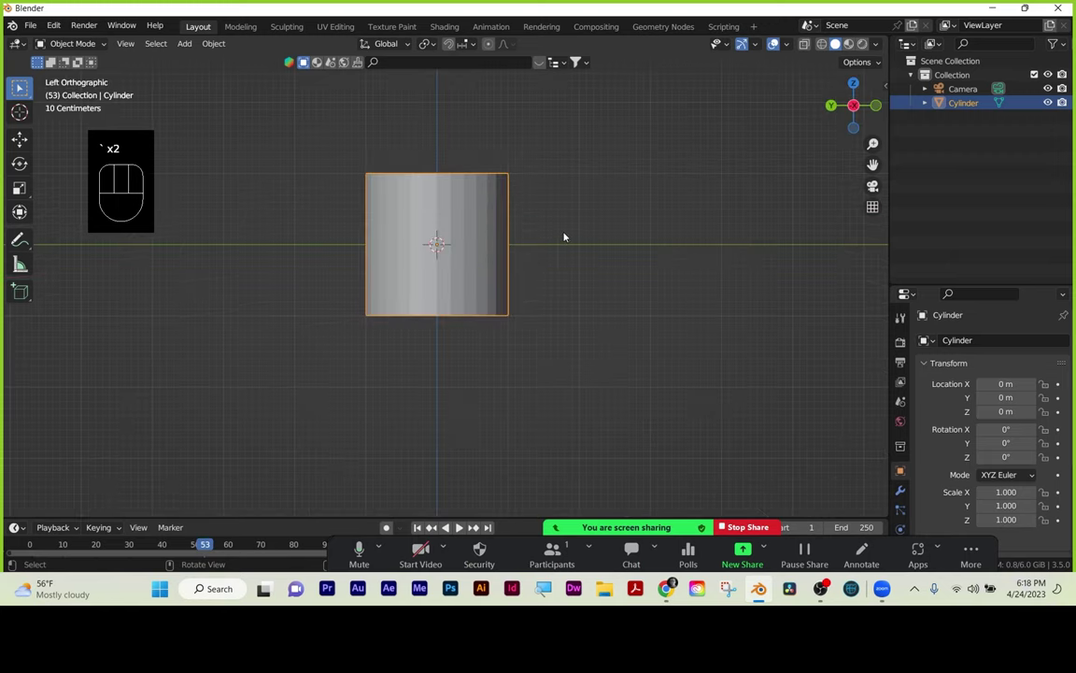
key(r)
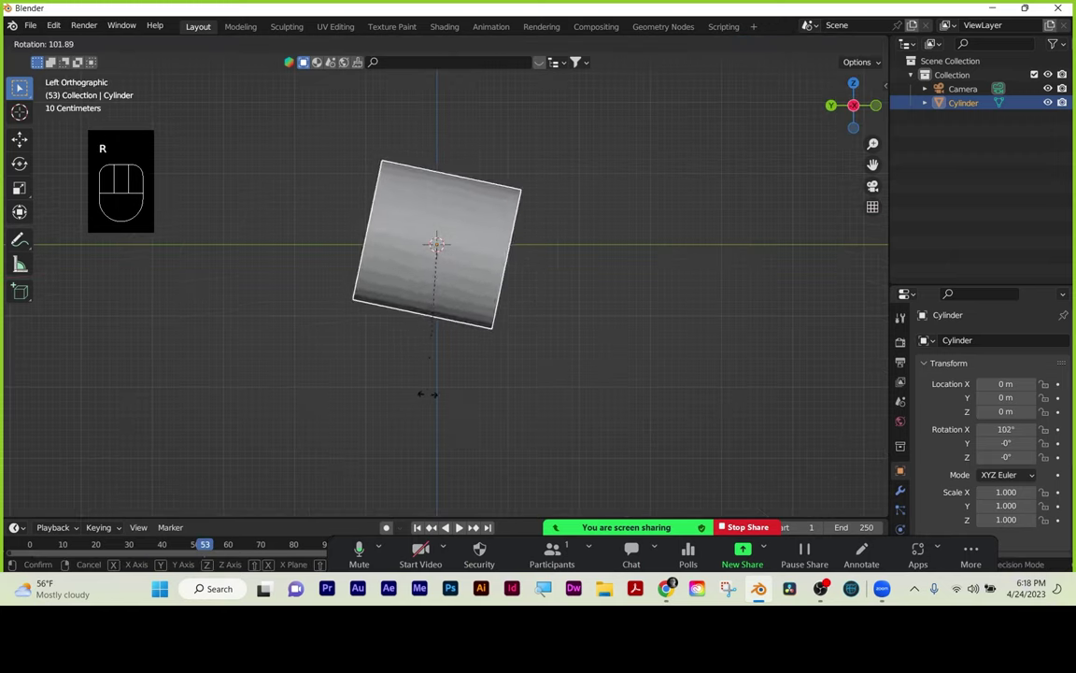
key(shift)
key(ctrl)
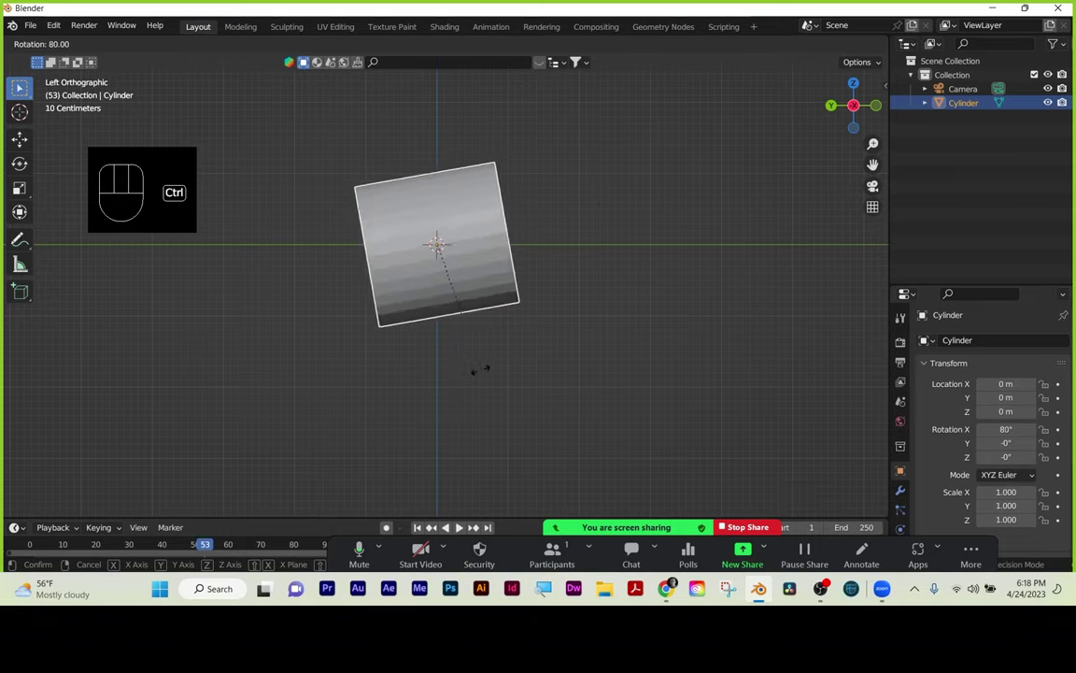
click(459, 379)
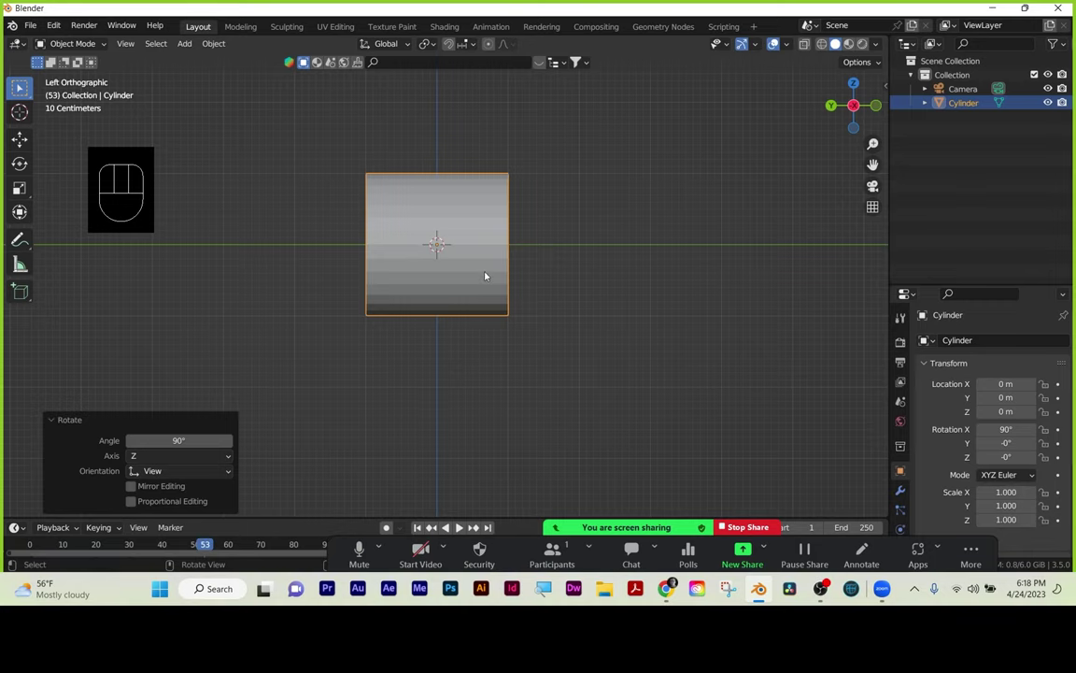
Apply all transforms to the rotated cylinder.
key(ctrl+a)
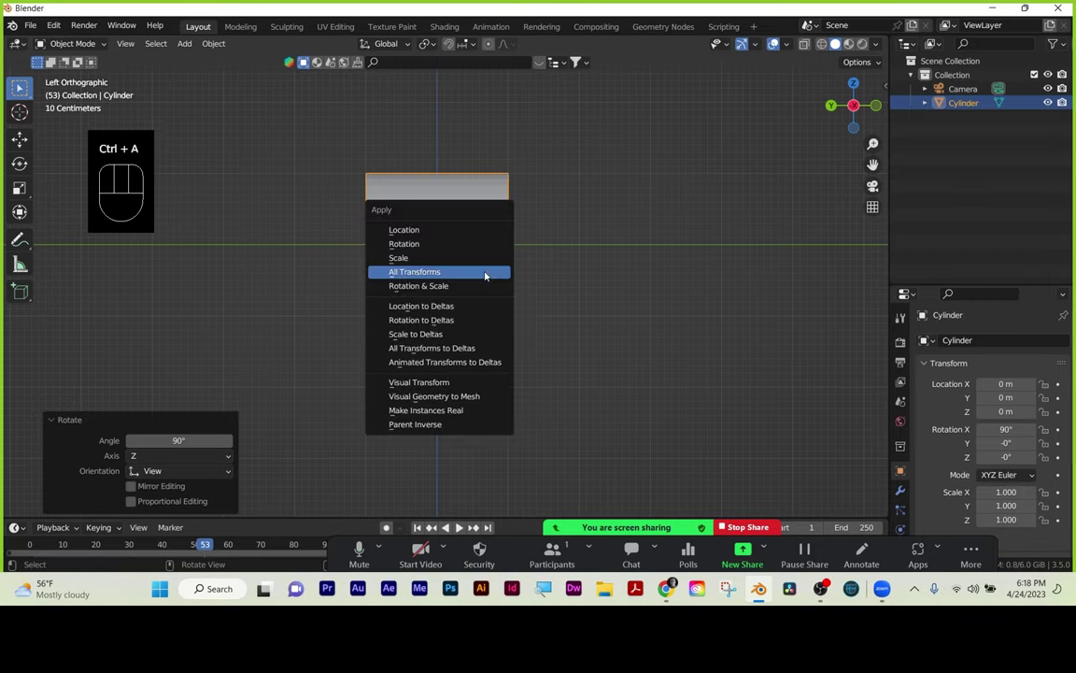
click(488, 277)
middle_drag(487, 293, 498, 322)
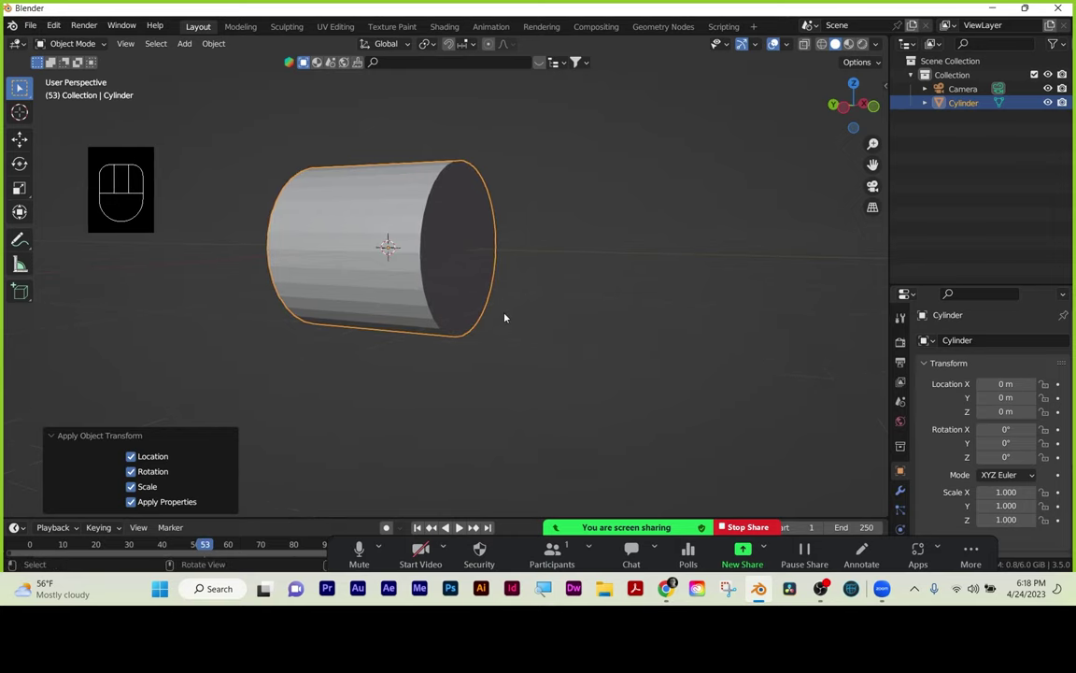
Enter Edit Mode on the cylinder and box-select its mesh from the left orthographic view.
key(Tab)
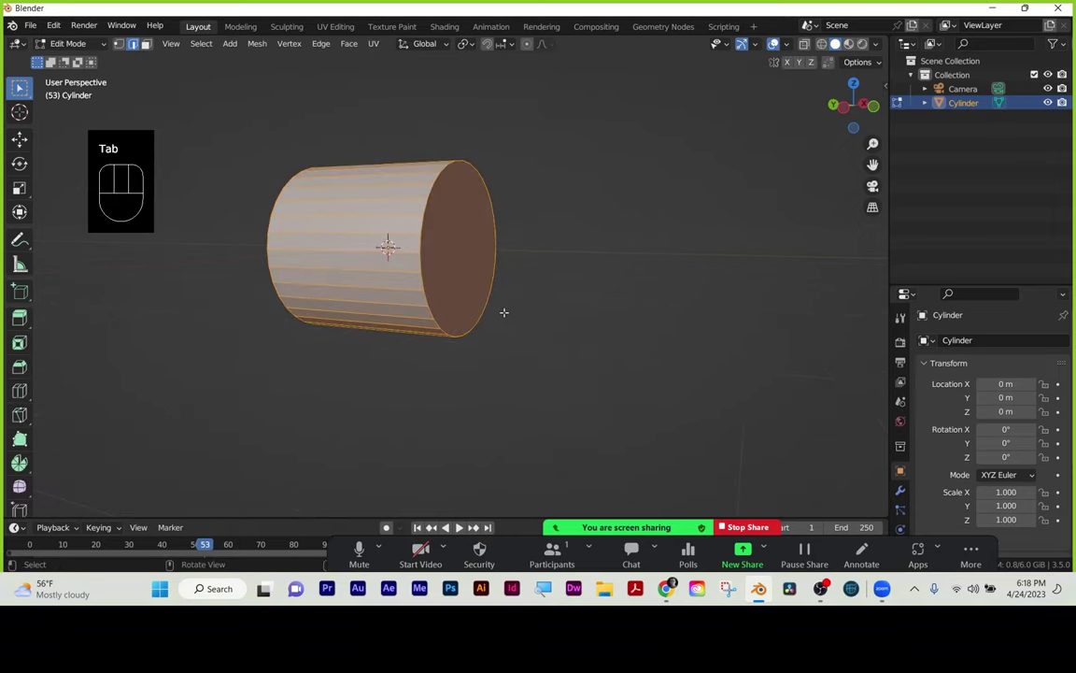
click(505, 310)
scroll(513, 310, down, 2)
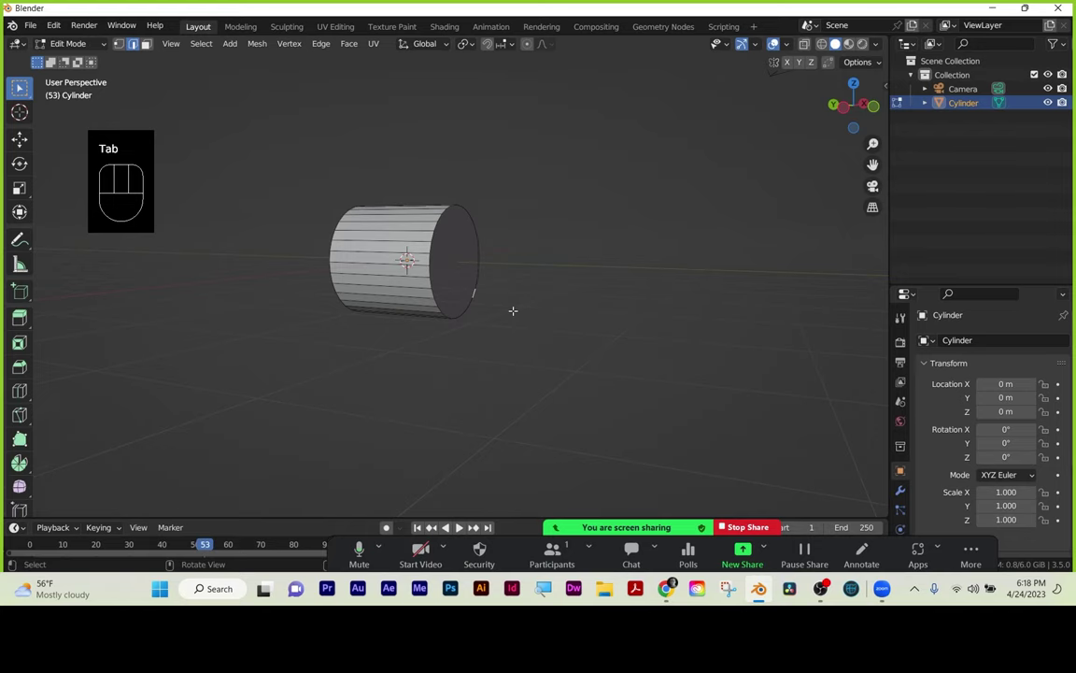
scroll(513, 310, down, 2)
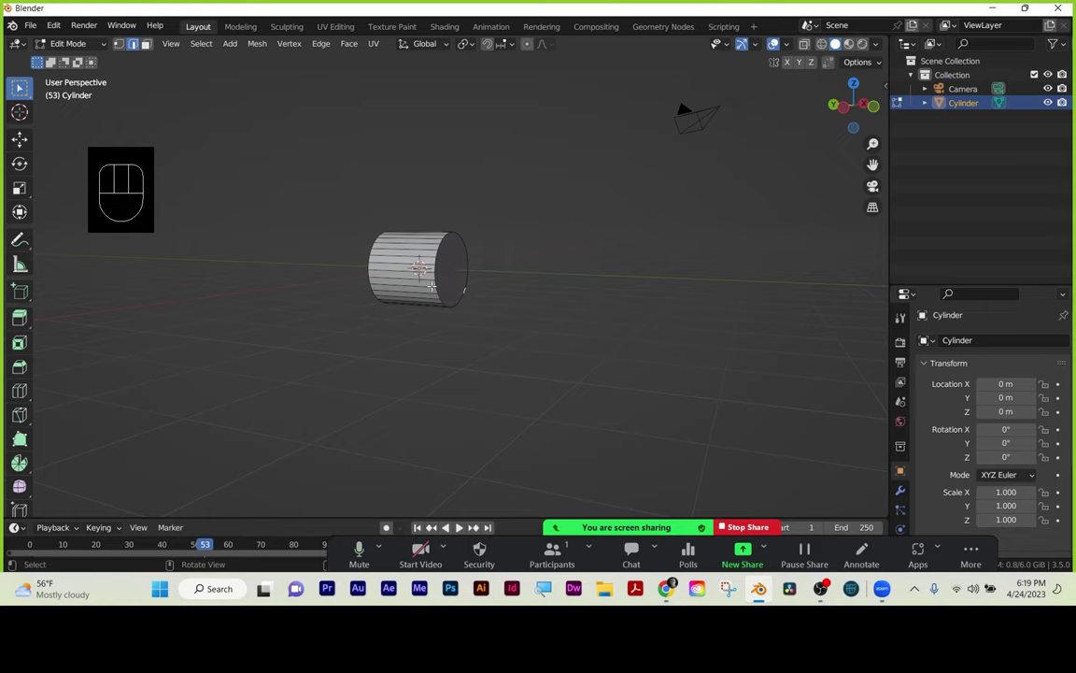
scroll(525, 342, up, 4)
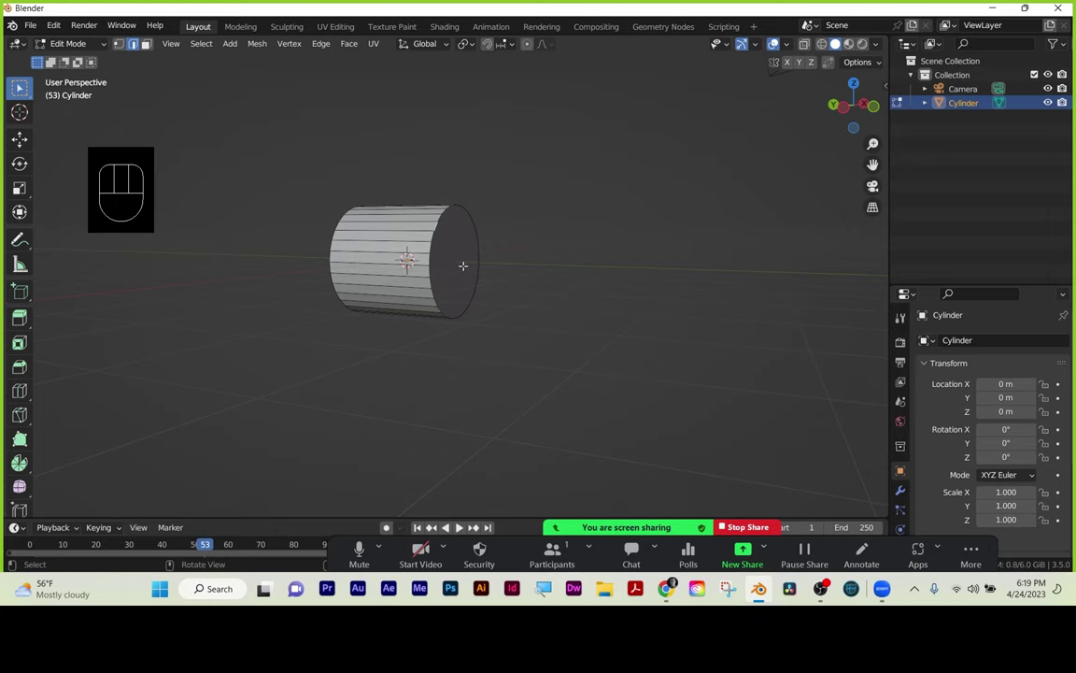
key(grave)
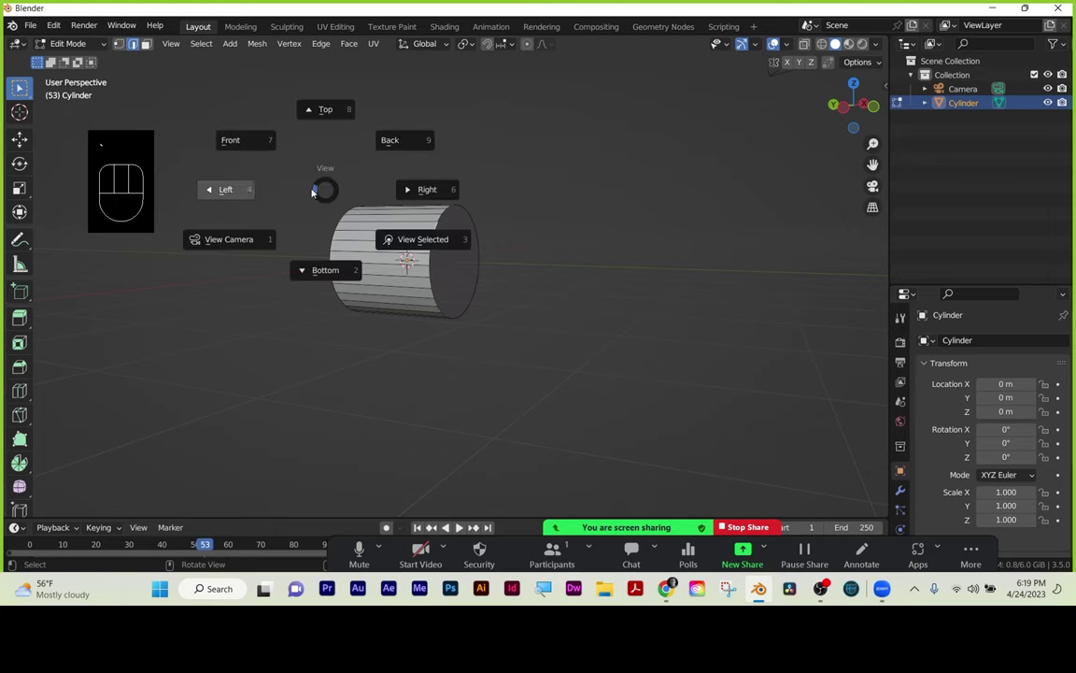
click(233, 184)
scroll(416, 331, down, 1)
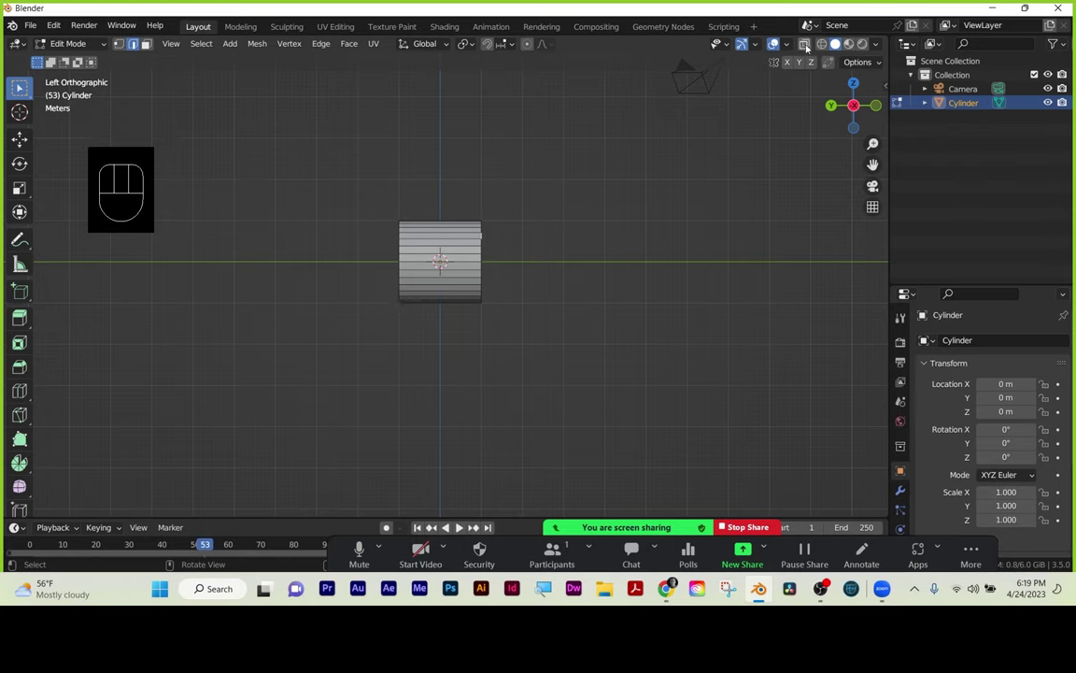
drag(327, 177, 639, 394)
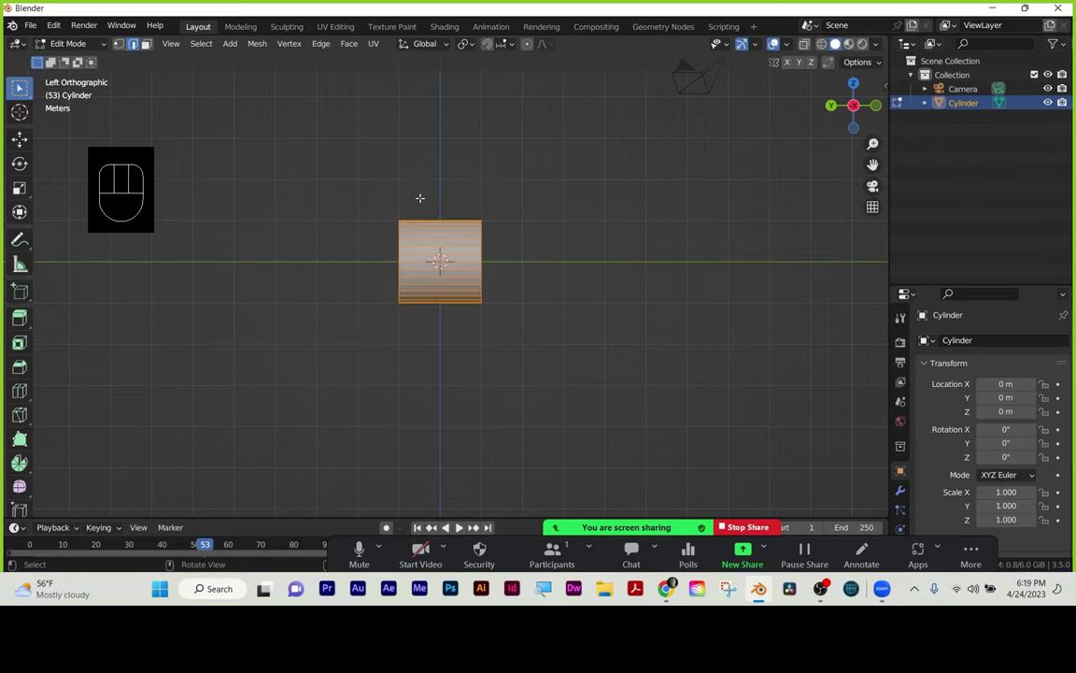
Enable X-ray display and box-select the entire cylinder mesh, including the geometry on its far side.
click(805, 45)
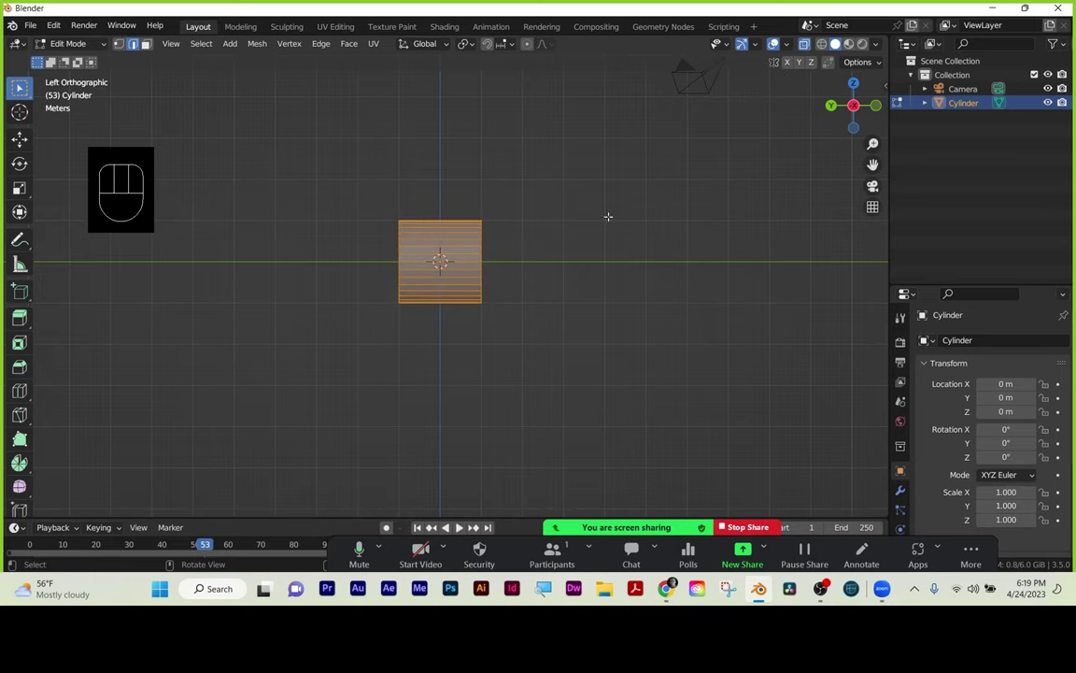
middle_drag(509, 257, 523, 322)
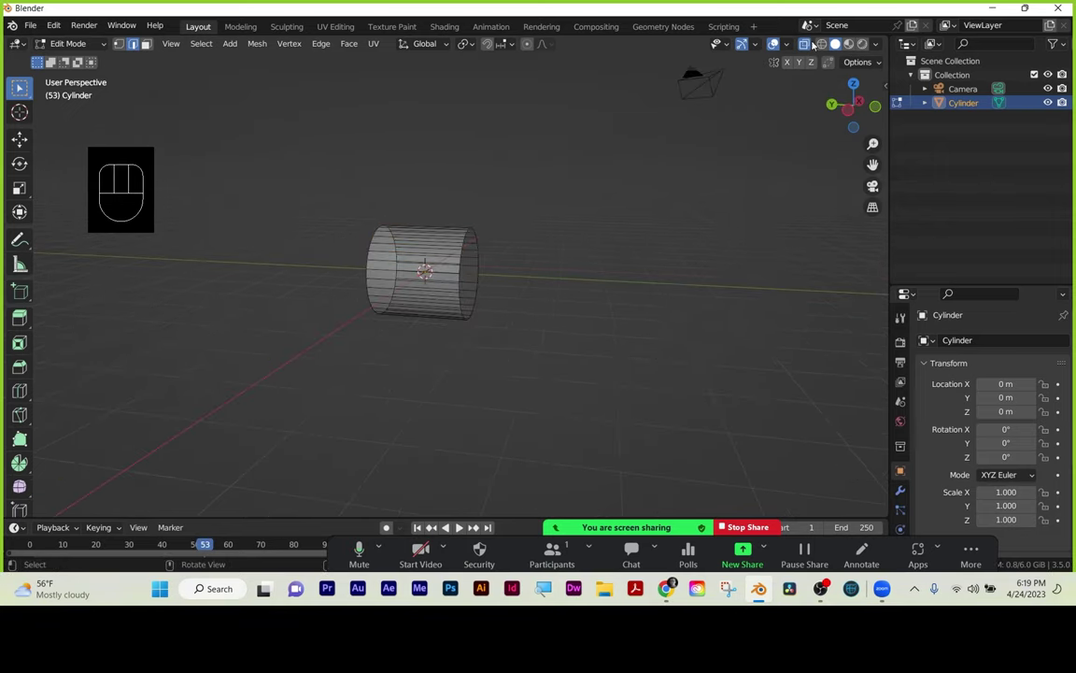
drag(286, 165, 496, 330)
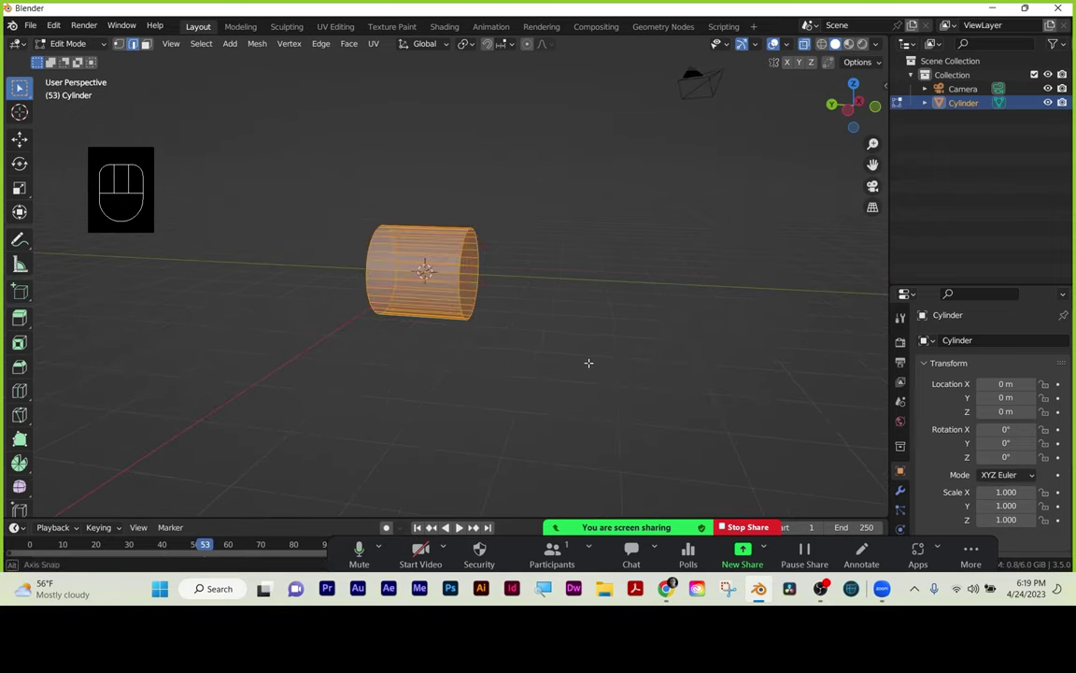
mouse_move(589, 362)
middle_down()
mouse_move(569, 358)
mouse_move(606, 355)
middle_up()
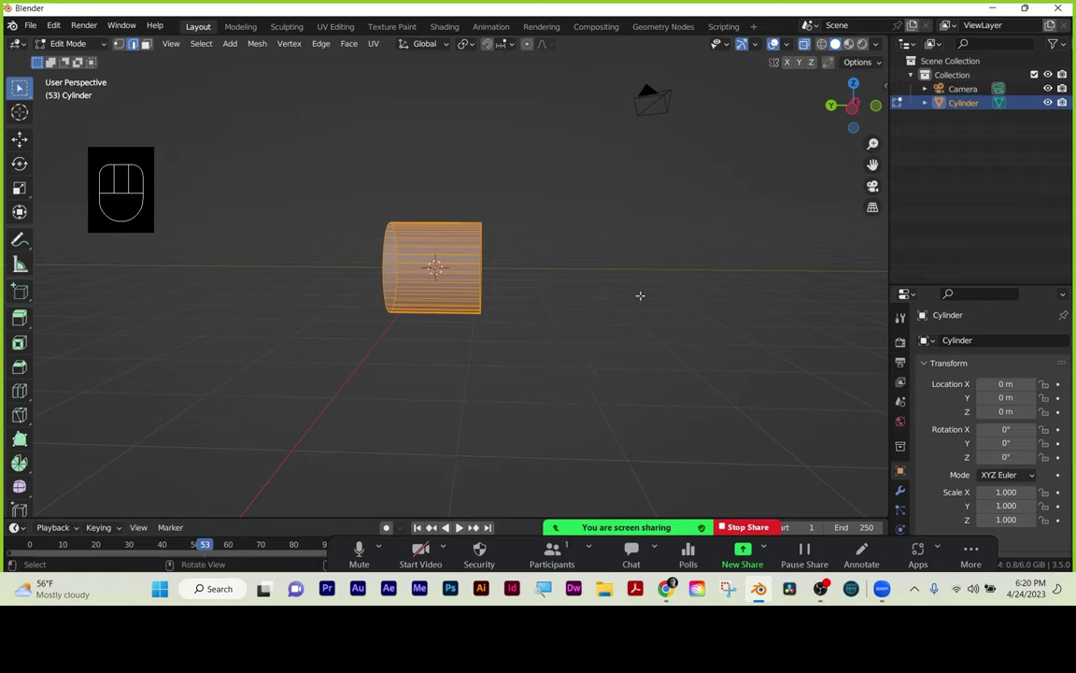
Duplicate the selected cylinder geometry within Edit Mode and move the copy about -3.97 m along Y.
key(shift+d)
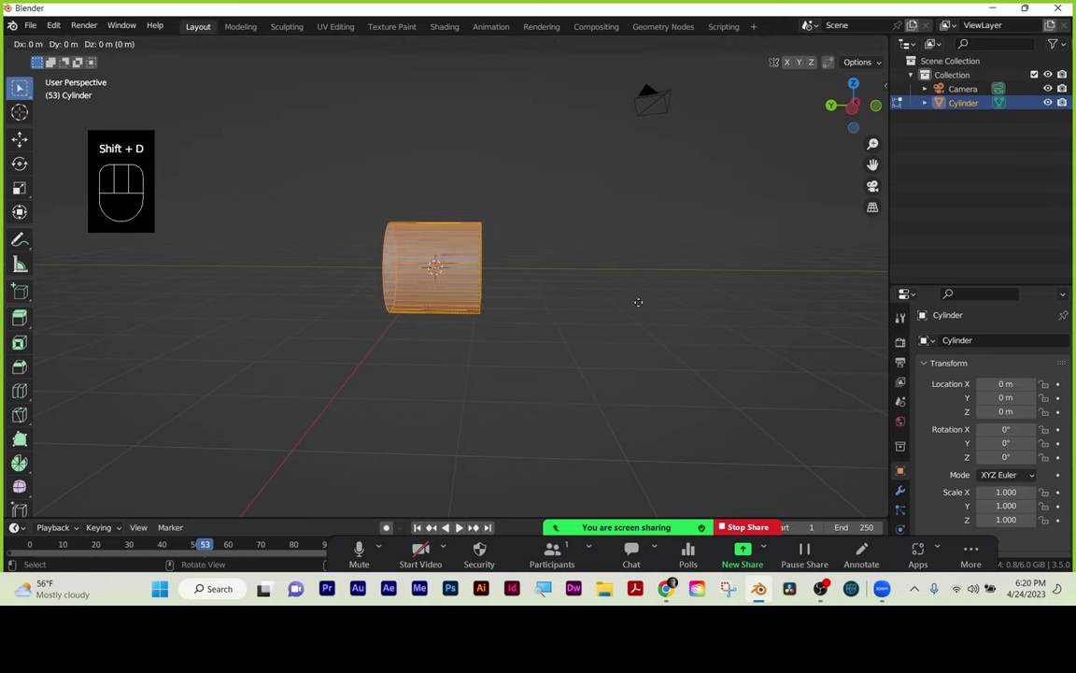
key(y)
click(821, 298)
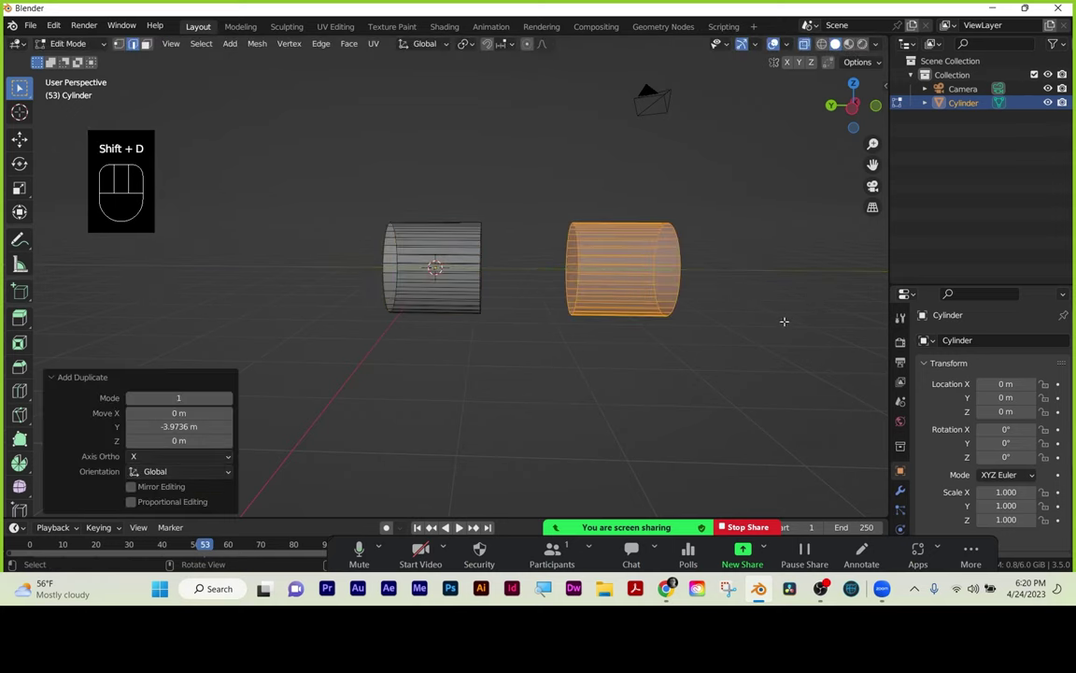
From the left view, rotate the duplicated geometry about 31°, move it down about 1.1 m along Z, and deselect it.
key(grave)
click(692, 321)
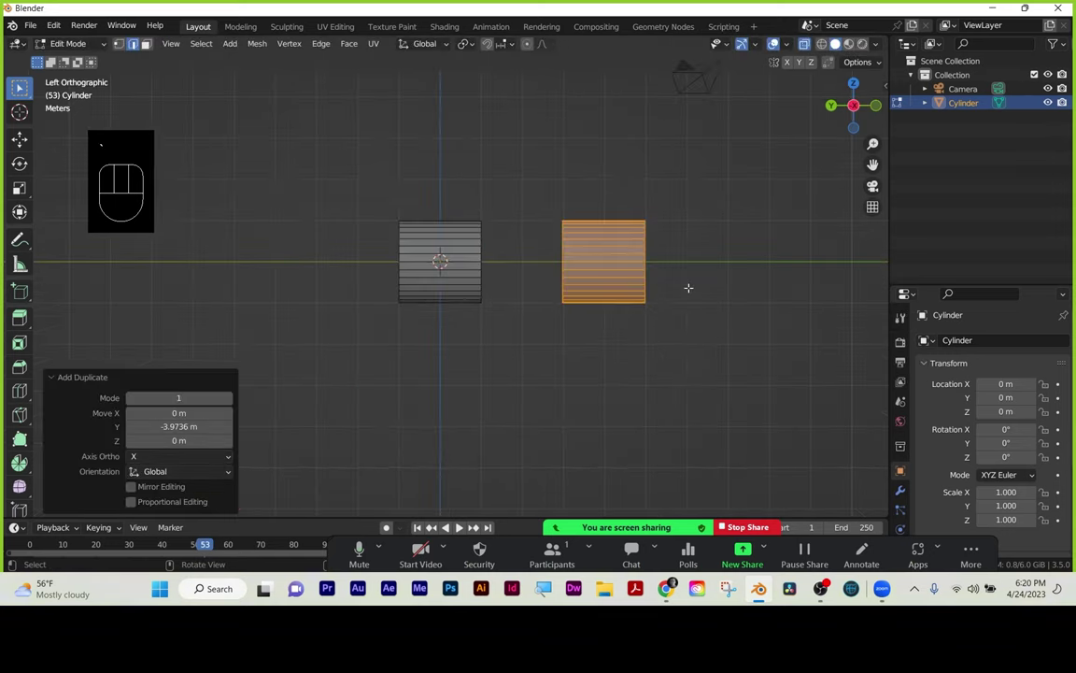
key(r)
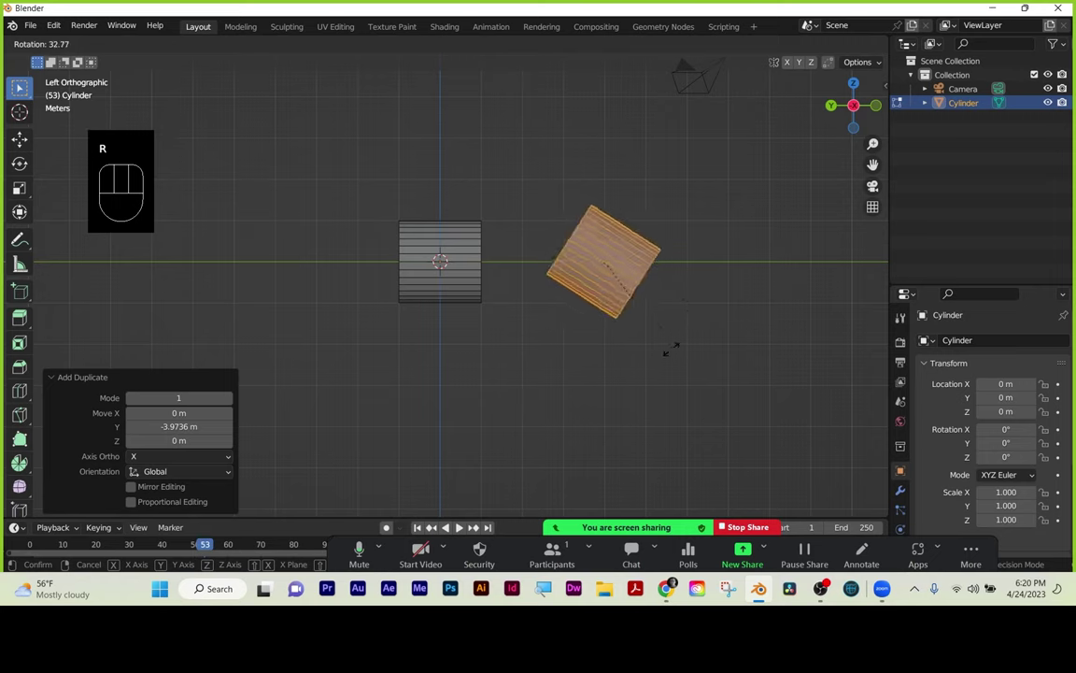
click(673, 346)
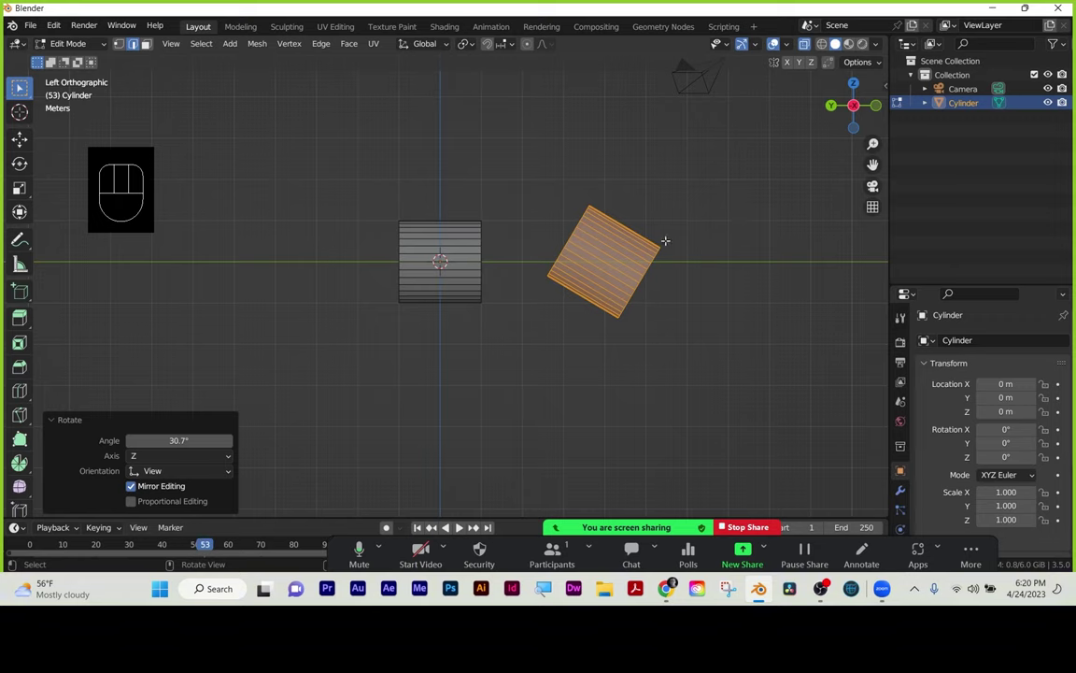
key(g)
key(z)
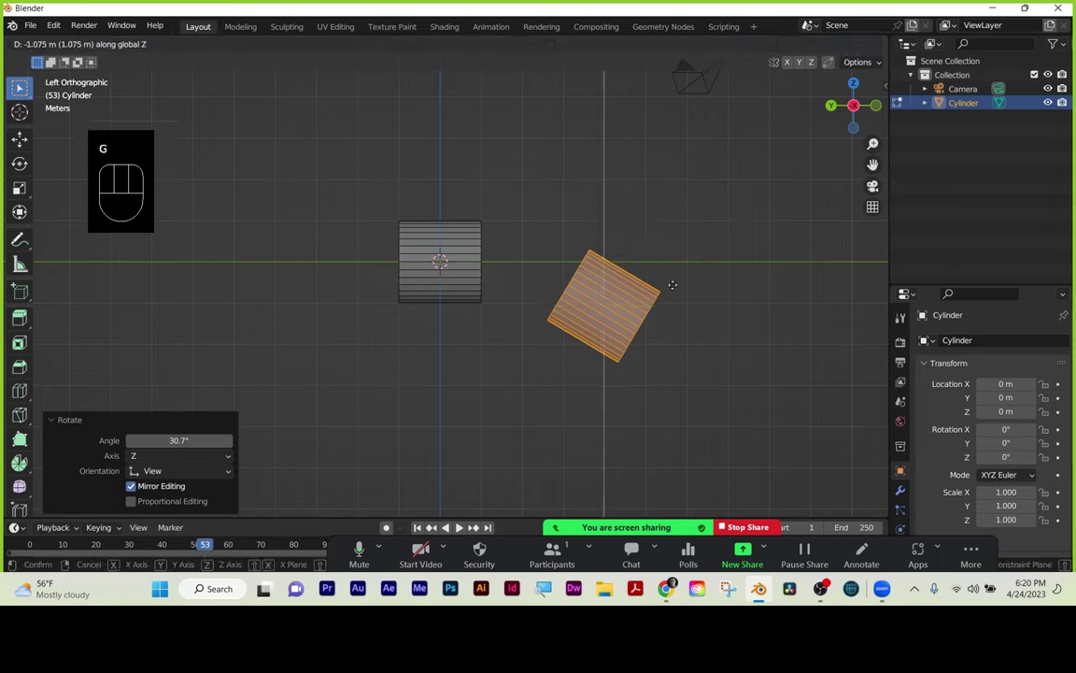
click(608, 304)
click(509, 344)
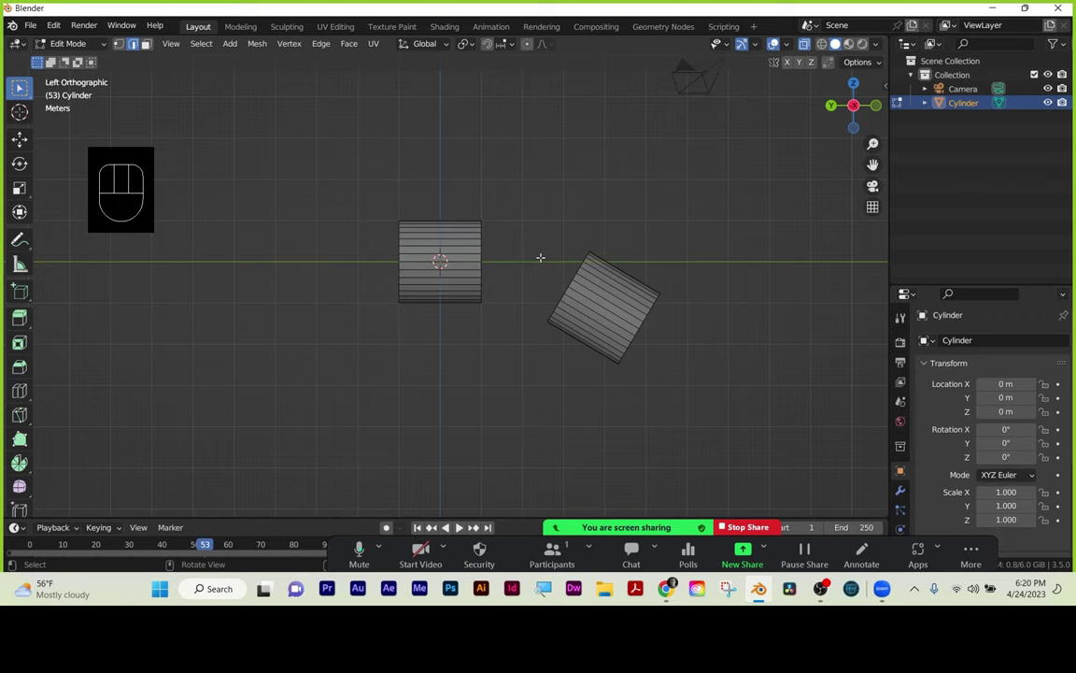
Expand and collapse the Cylinder entry in the outliner to check how the object is organized.
click(926, 103)
click(926, 102)
Select a lengthwise edge on the original cylinder and switch the viewport to Material Preview shading.
scroll(608, 315, up, 3)
middle_drag(608, 314, 598, 289)
click(450, 271)
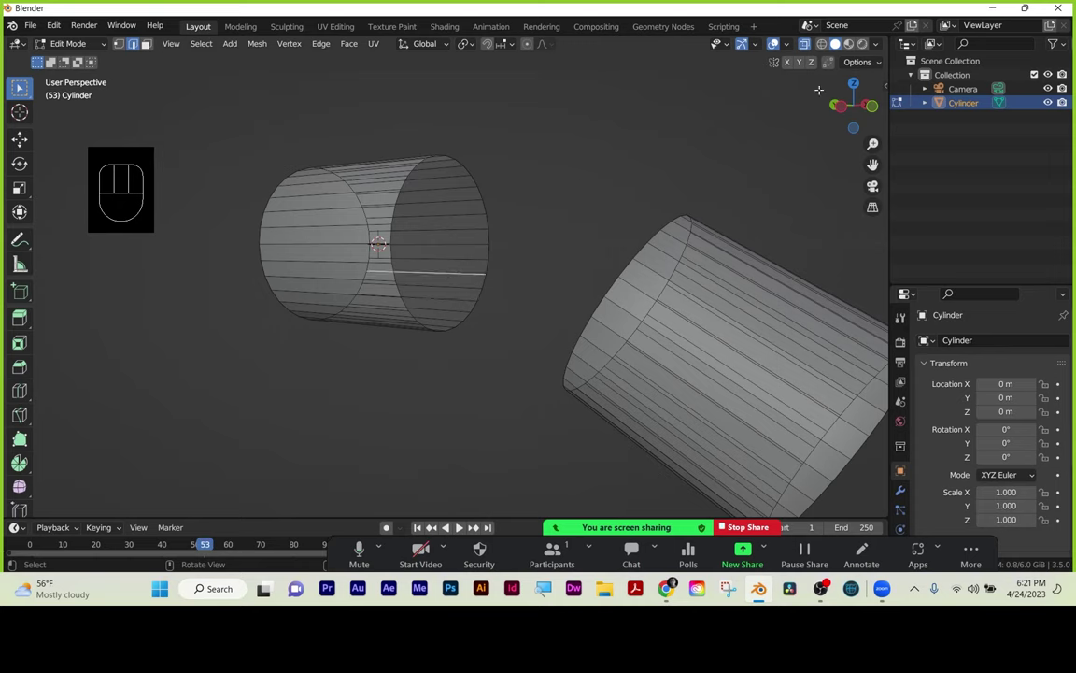
click(804, 44)
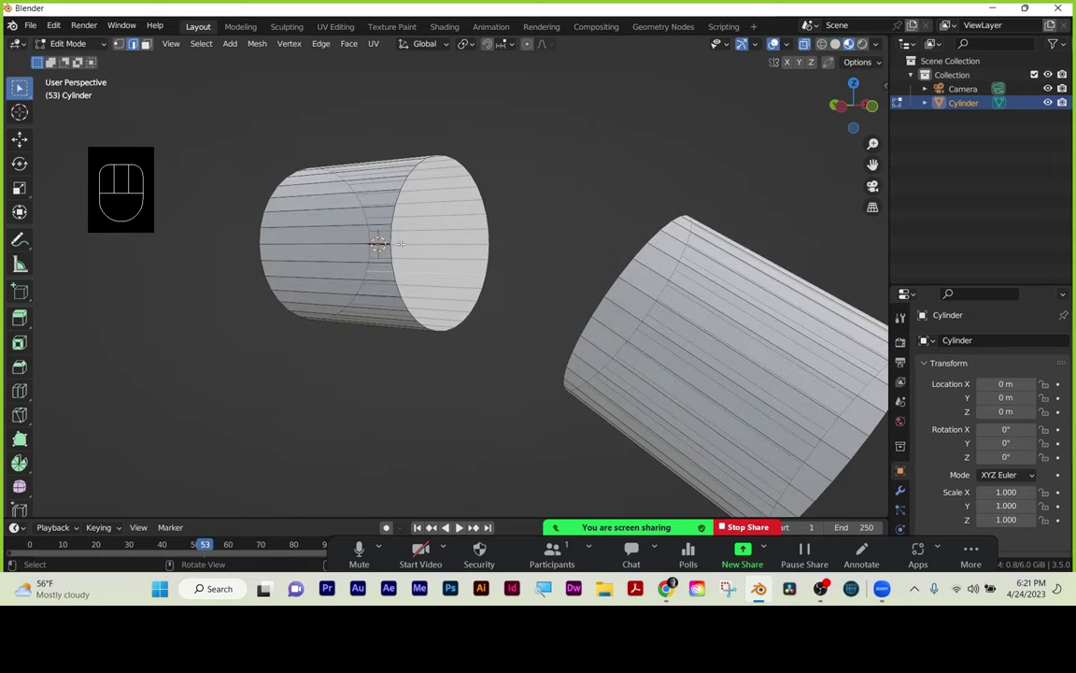
In face select mode, select the original cylinder's end cap facing the duplicate and delete that face.
click(363, 174)
key(3)
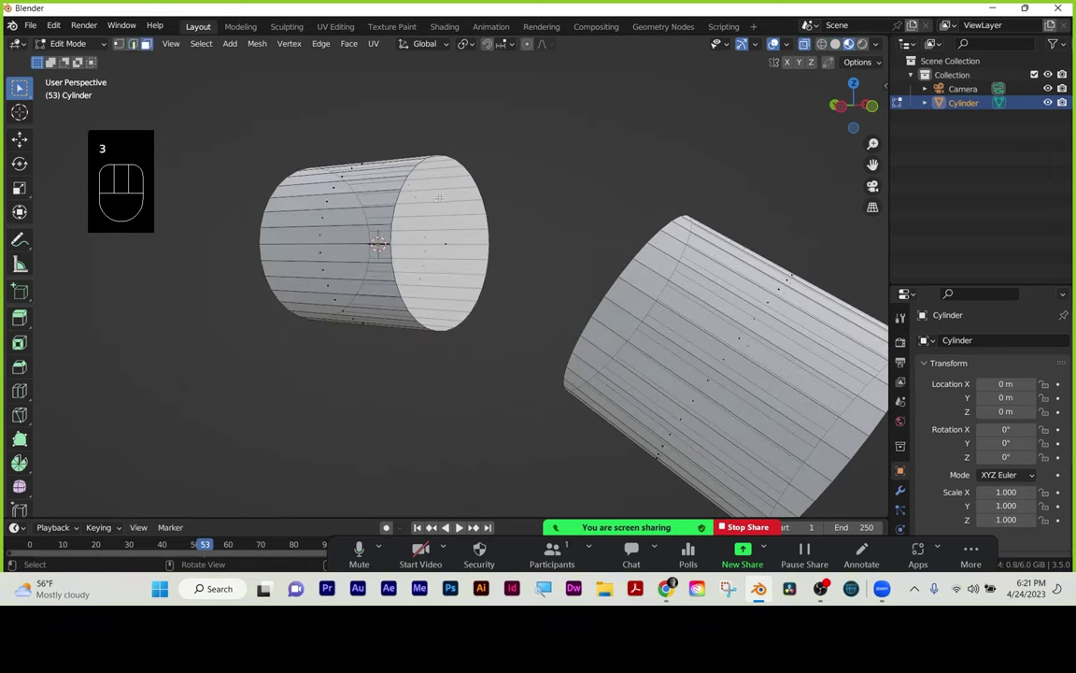
click(445, 244)
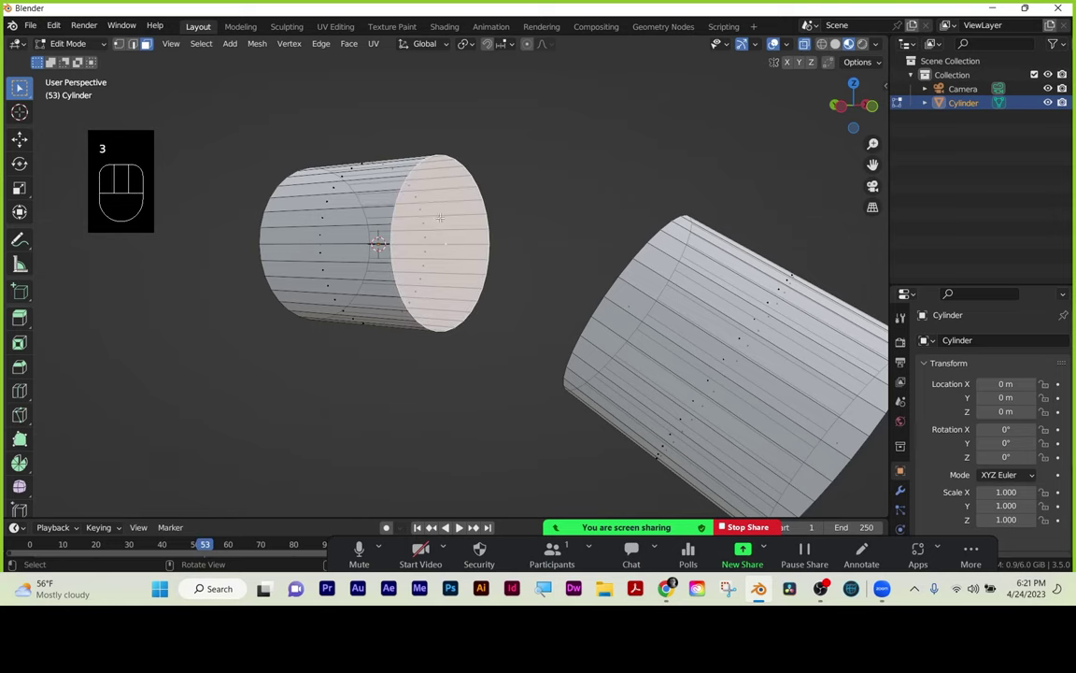
middle_drag(428, 262, 477, 243)
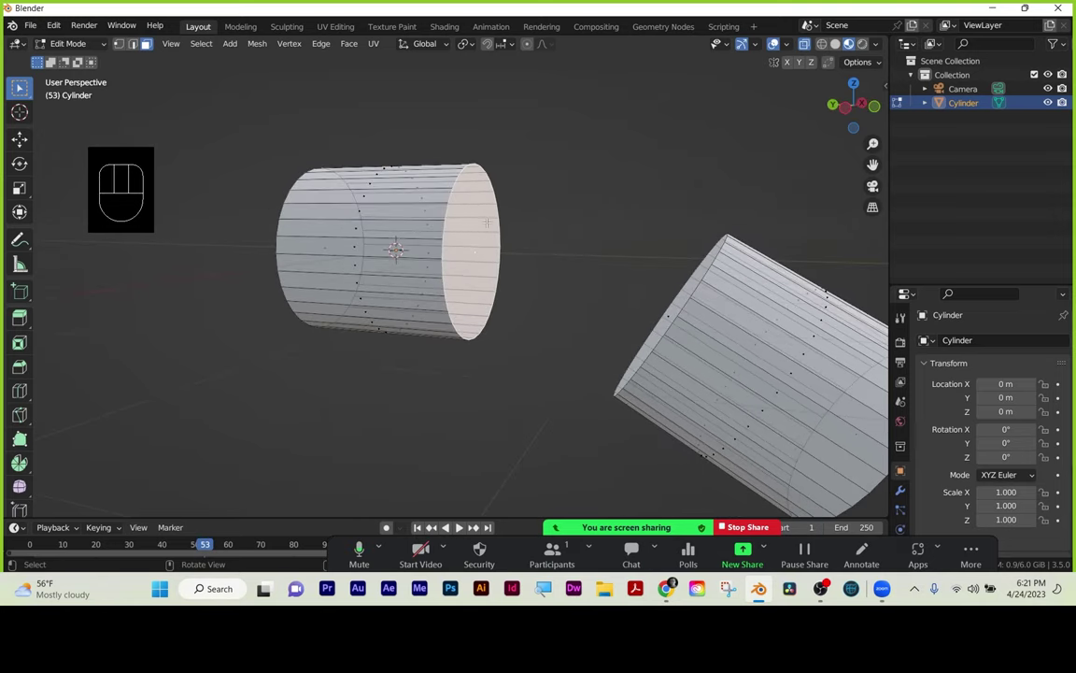
key(x)
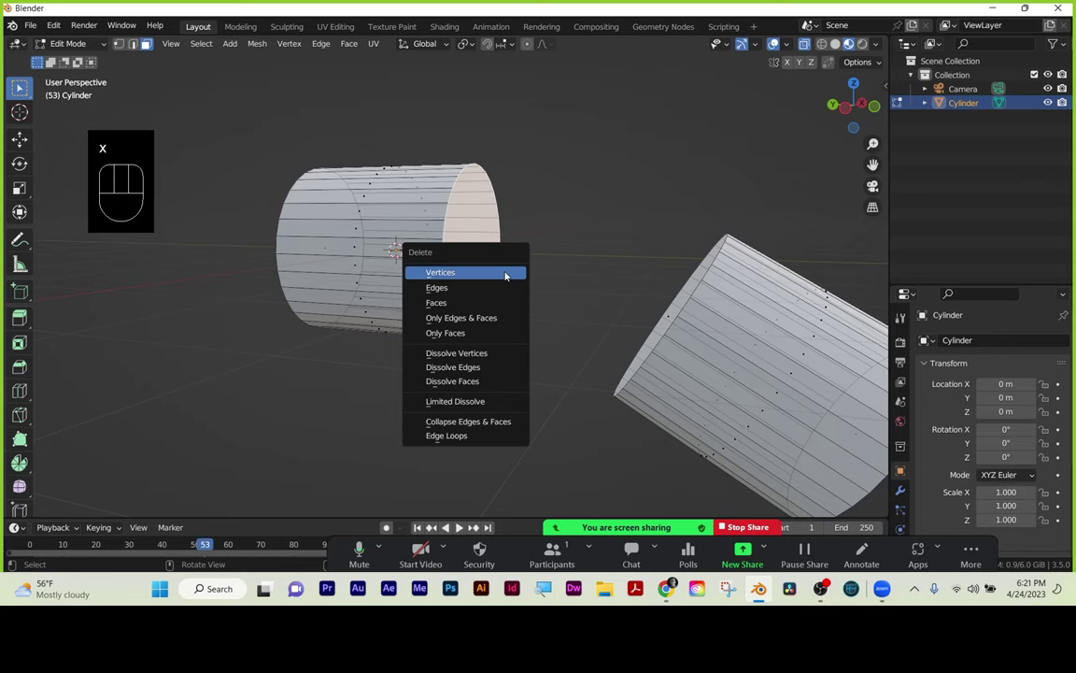
click(500, 302)
Delete the duplicate cylinder's end-cap face on the side facing the original cylinder.
middle_drag(552, 299, 674, 302)
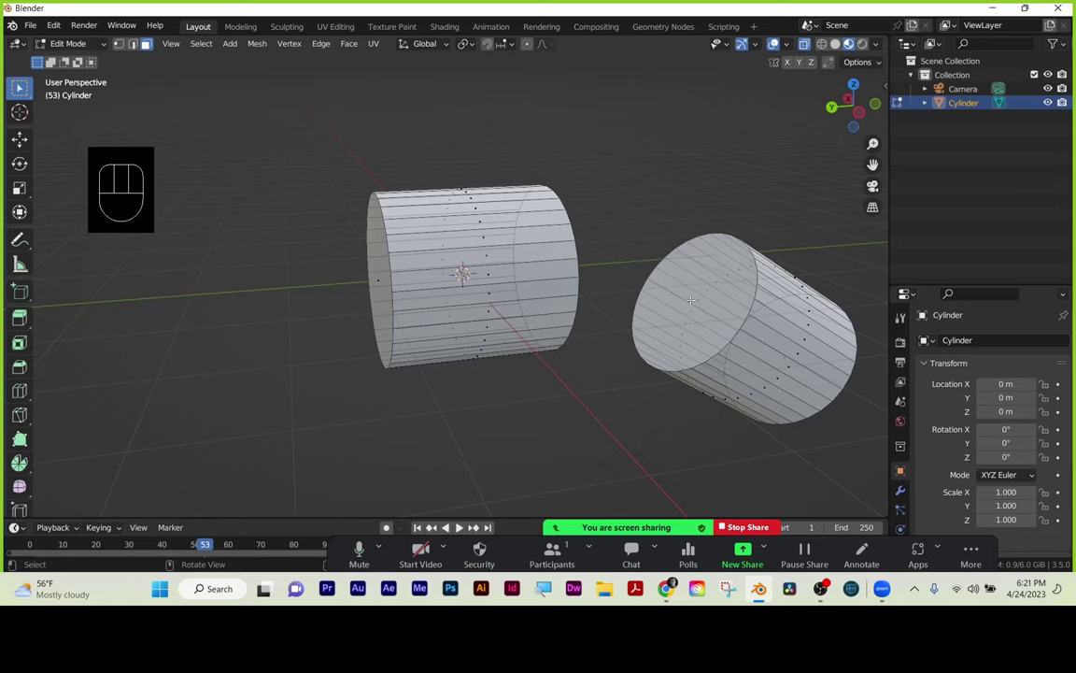
click(691, 300)
key(x)
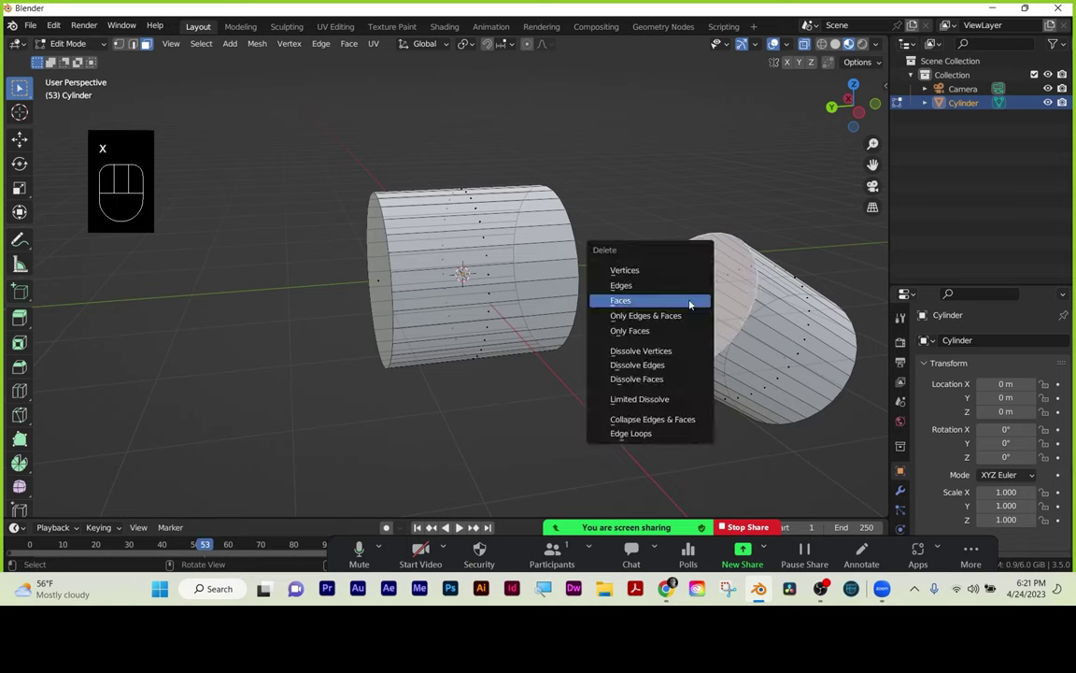
click(690, 300)
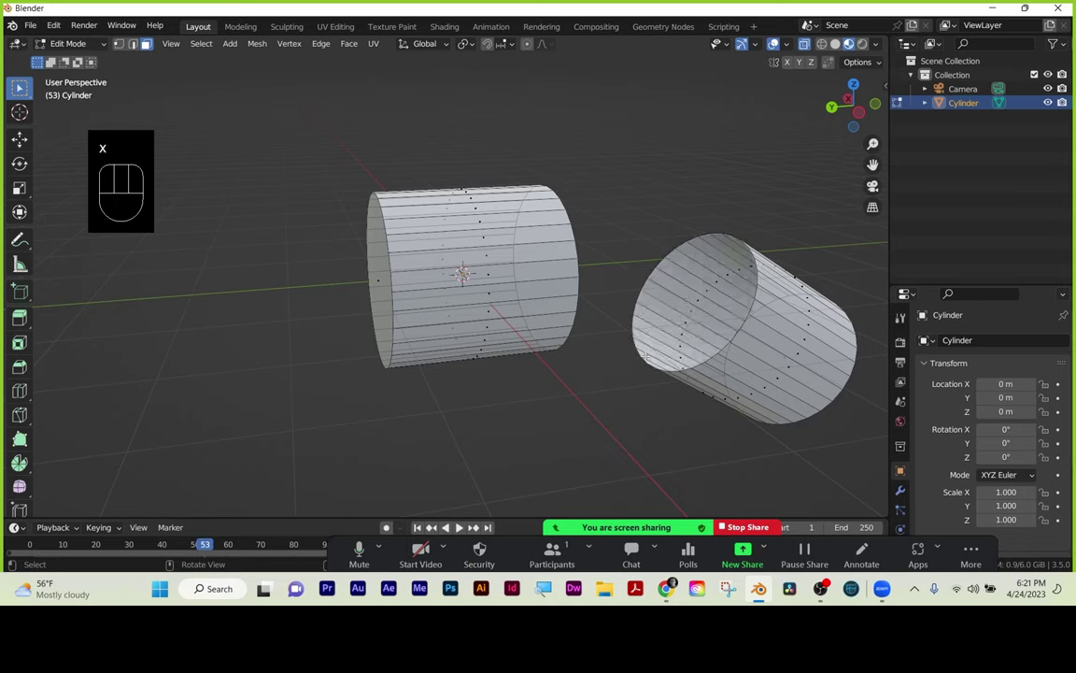
Turn off X-ray and, in edge select mode, select the edge loop around the duplicate cylinder's open end.
middle_drag(646, 357, 671, 364)
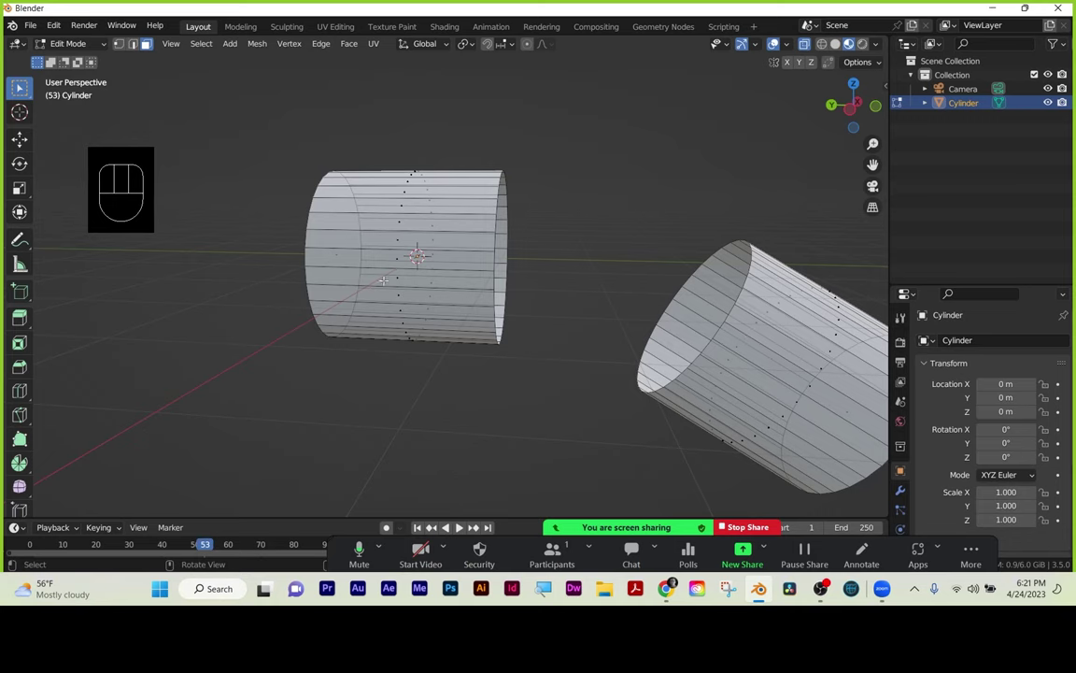
middle_drag(663, 367, 666, 367)
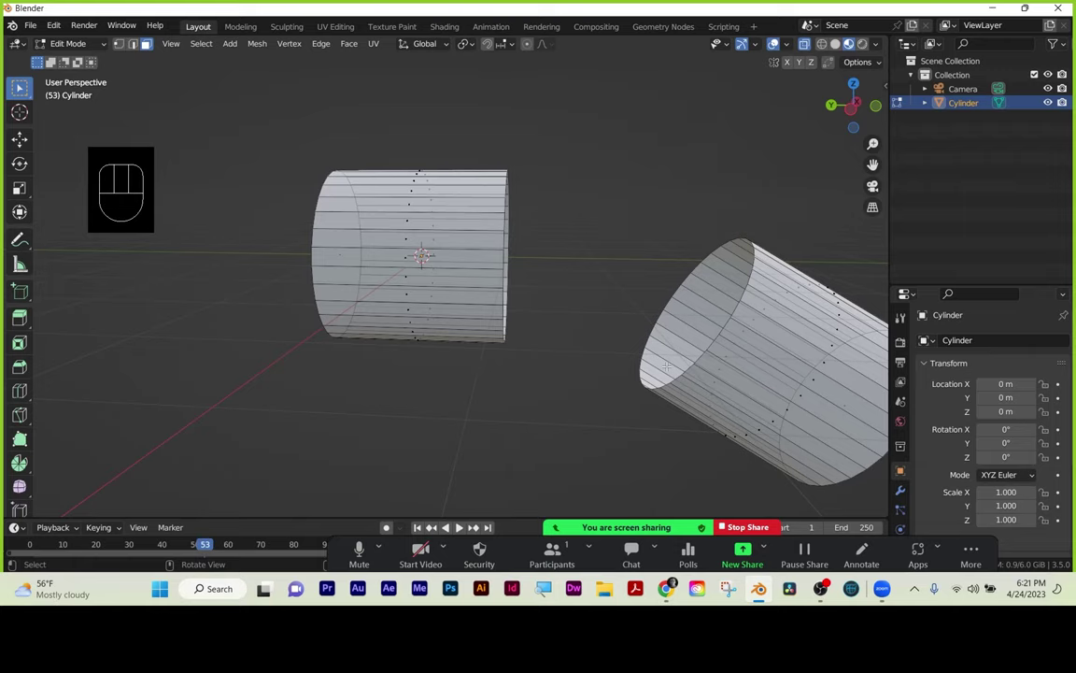
key(2)
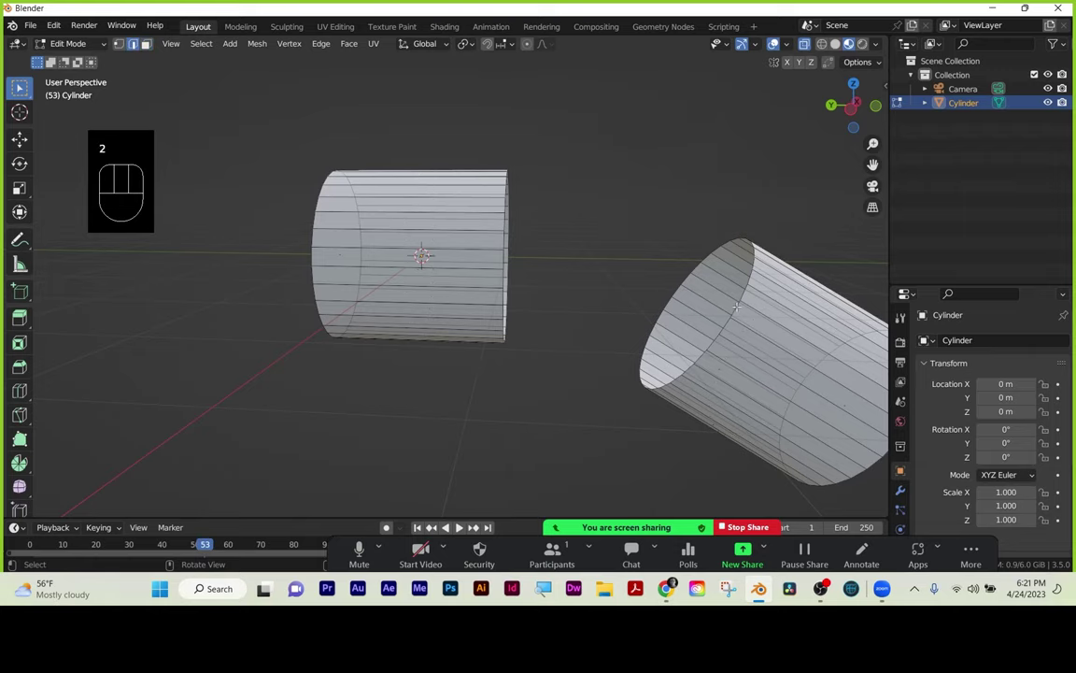
scroll(754, 334, up, 6)
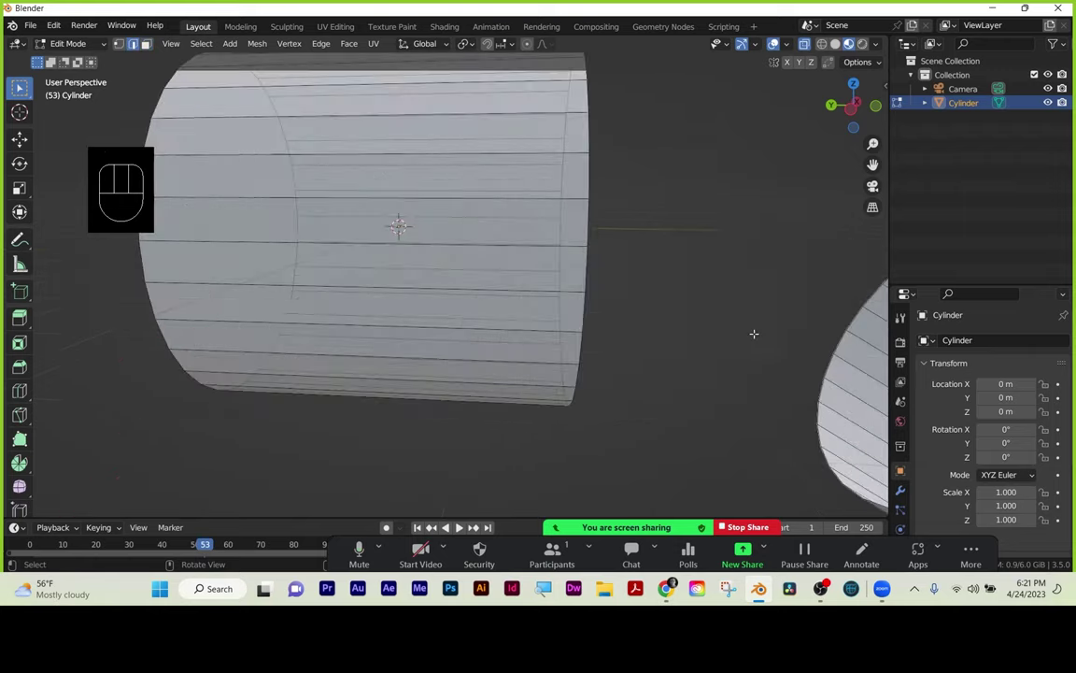
shift+middle_drag(774, 341, 458, 267)
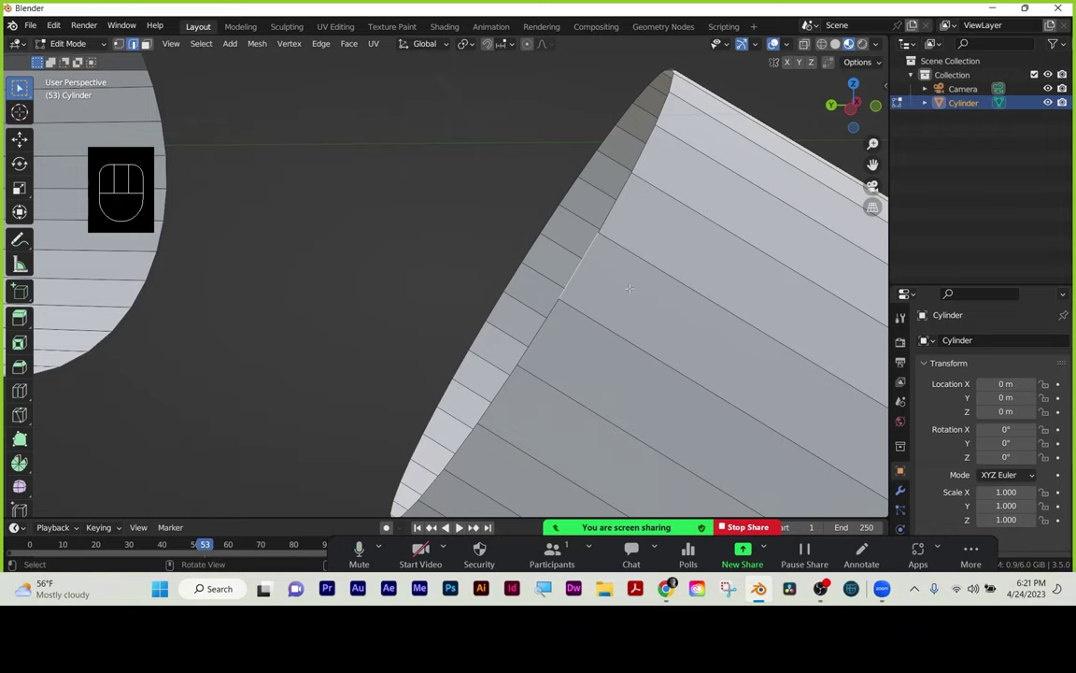
key(alt)
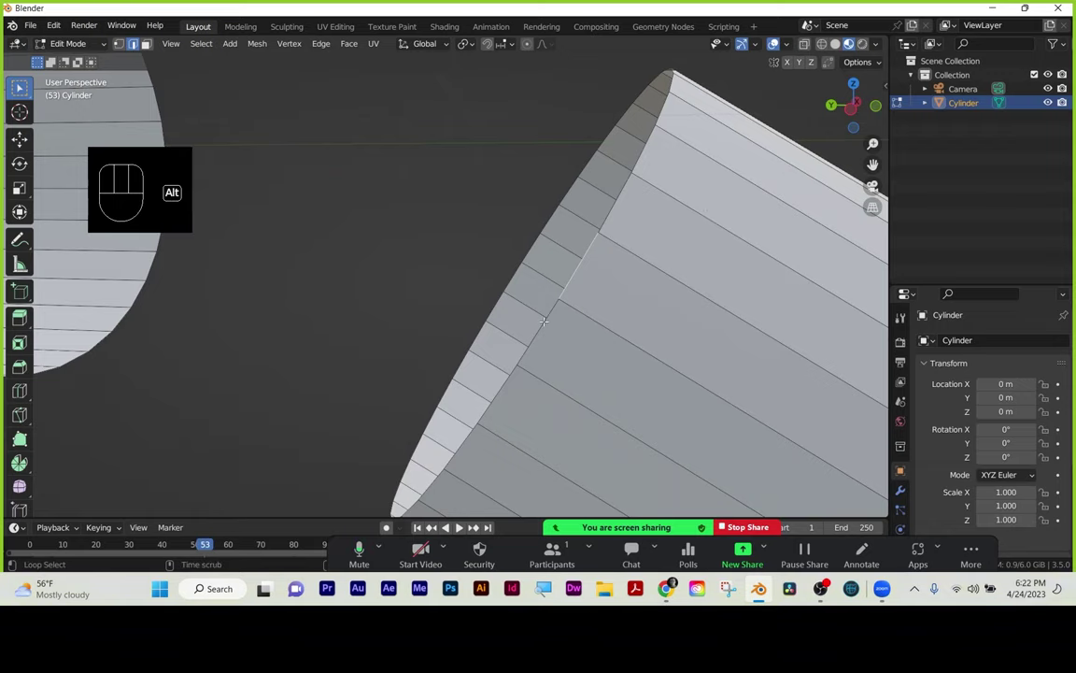
alt+click(543, 321)
Add the edge loop around the original cylinder's open end to the selection.
middle_drag(543, 320, 598, 342)
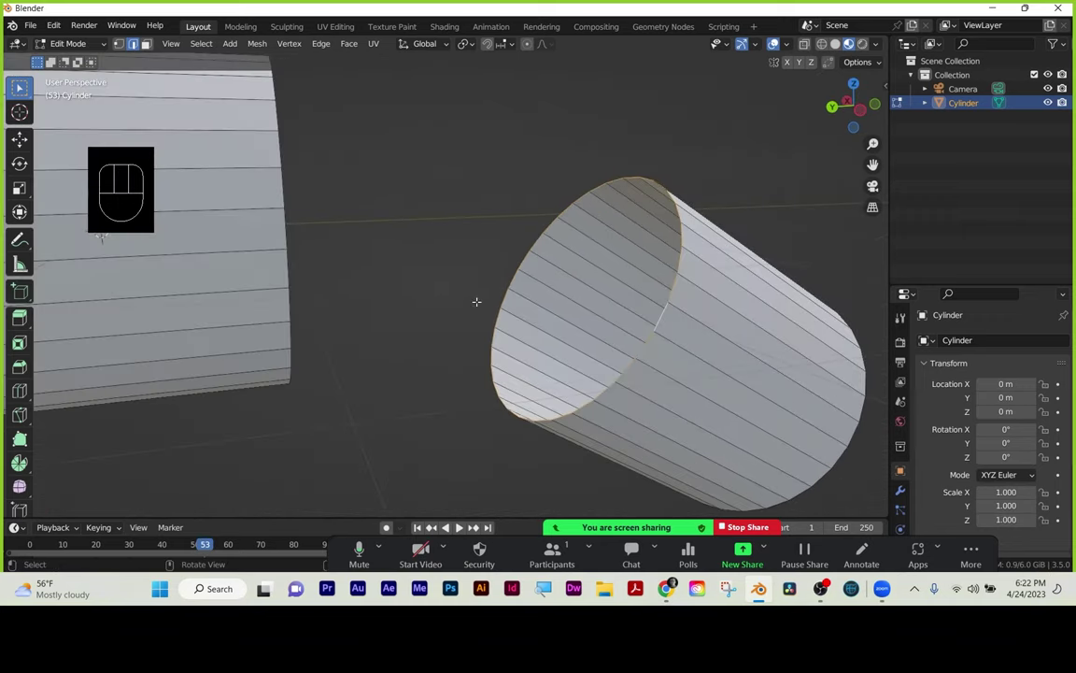
middle_drag(602, 251, 696, 313)
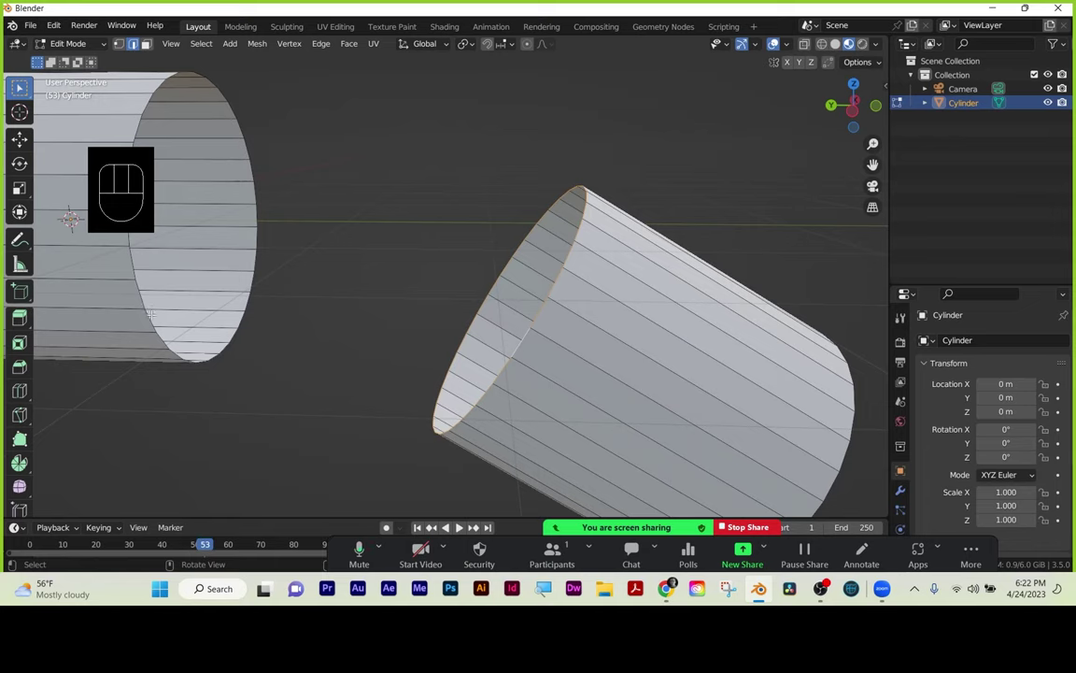
key(shift)
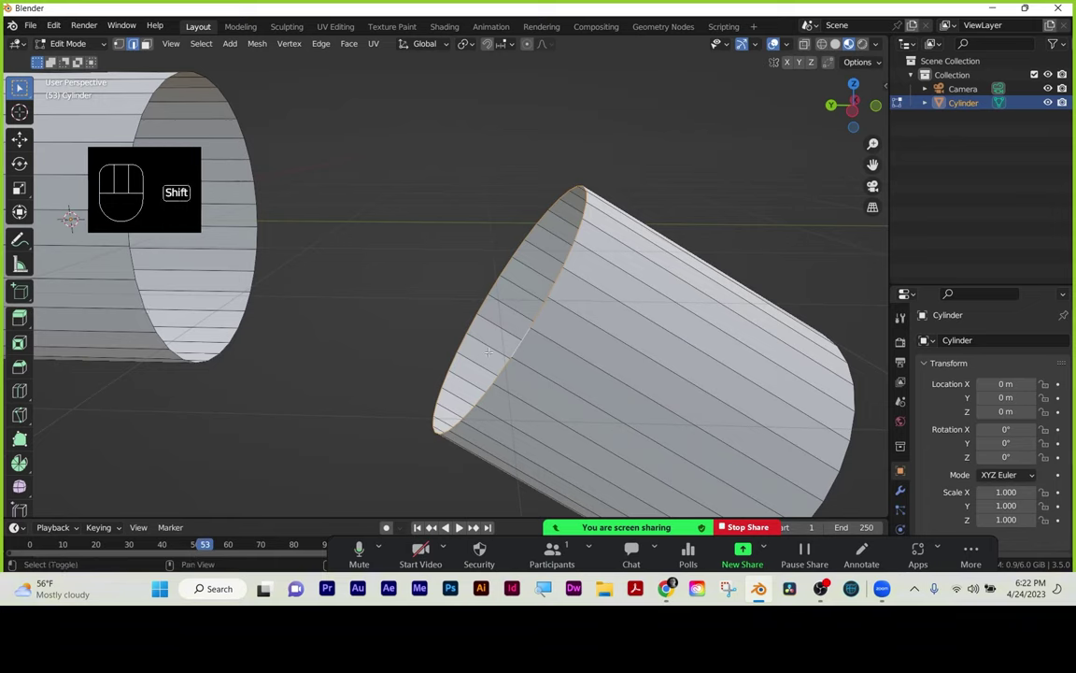
key(alt)
alt+shift+click(137, 293)
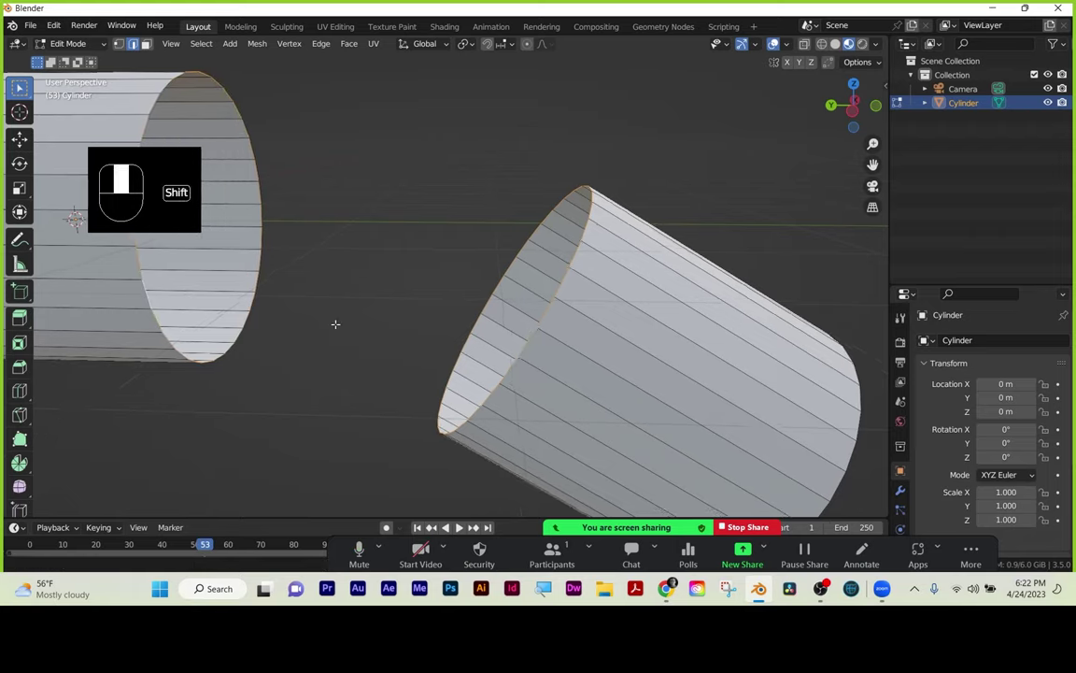
Bridge the two selected edge loops and set the number of cuts to 11.
shift+middle_drag(334, 324, 426, 321)
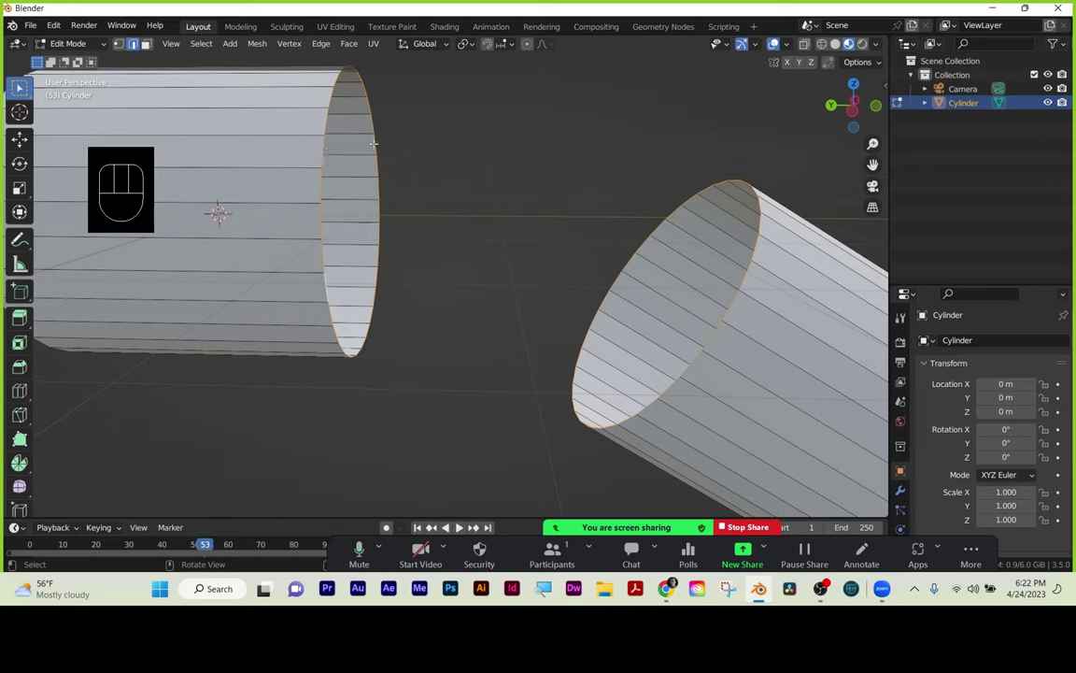
right_click(372, 143)
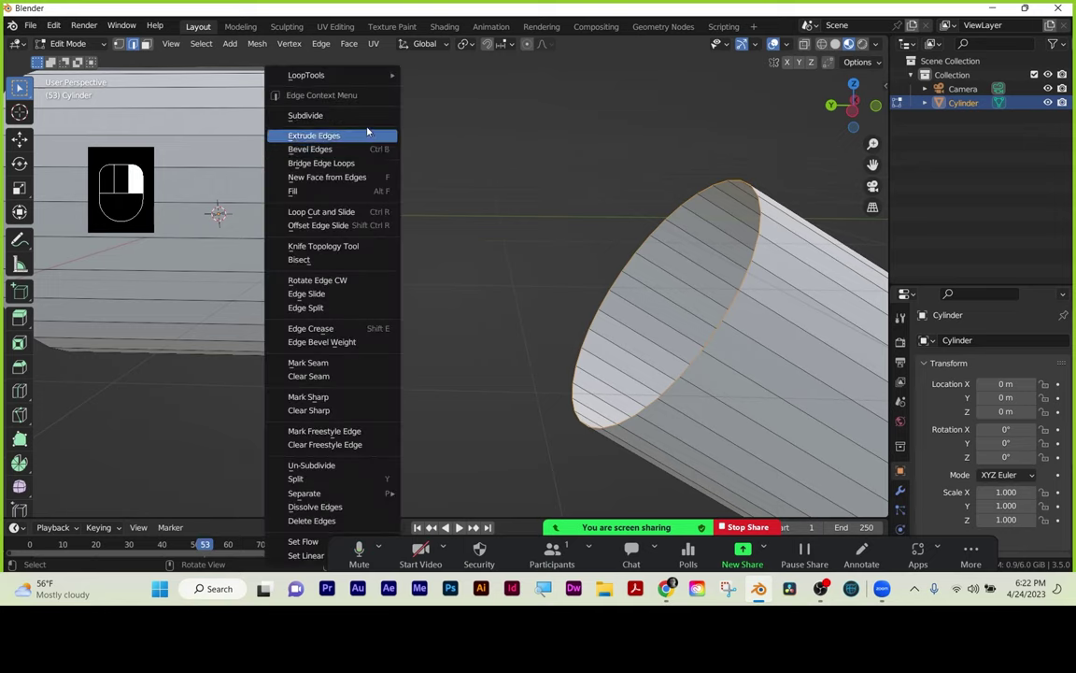
mouse_move(352, 74)
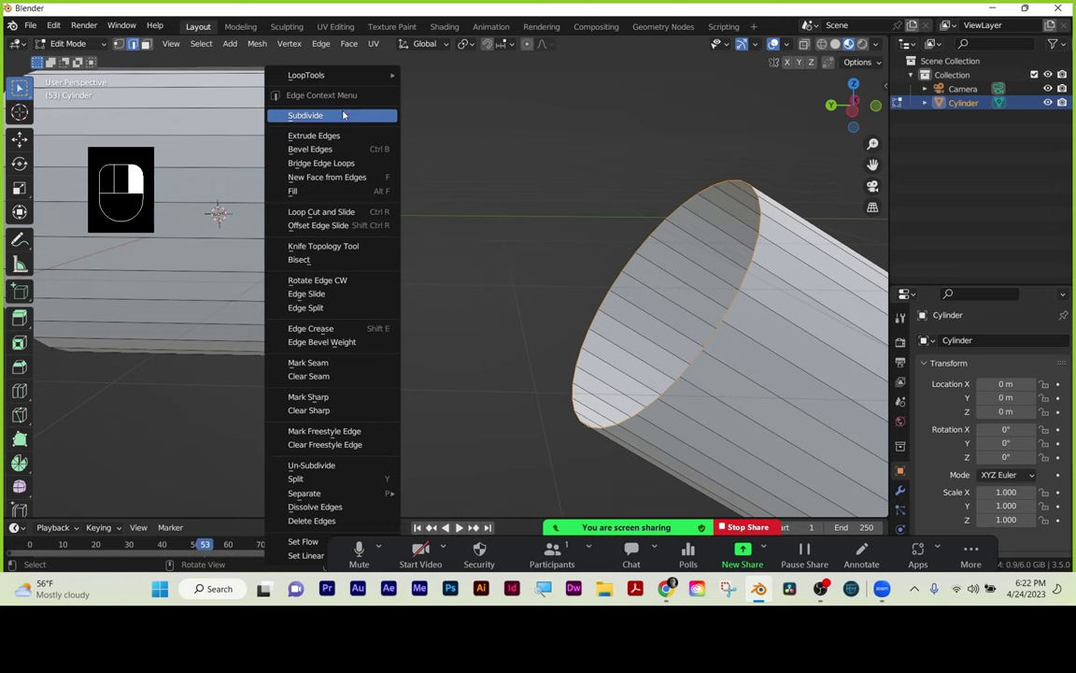
click(390, 164)
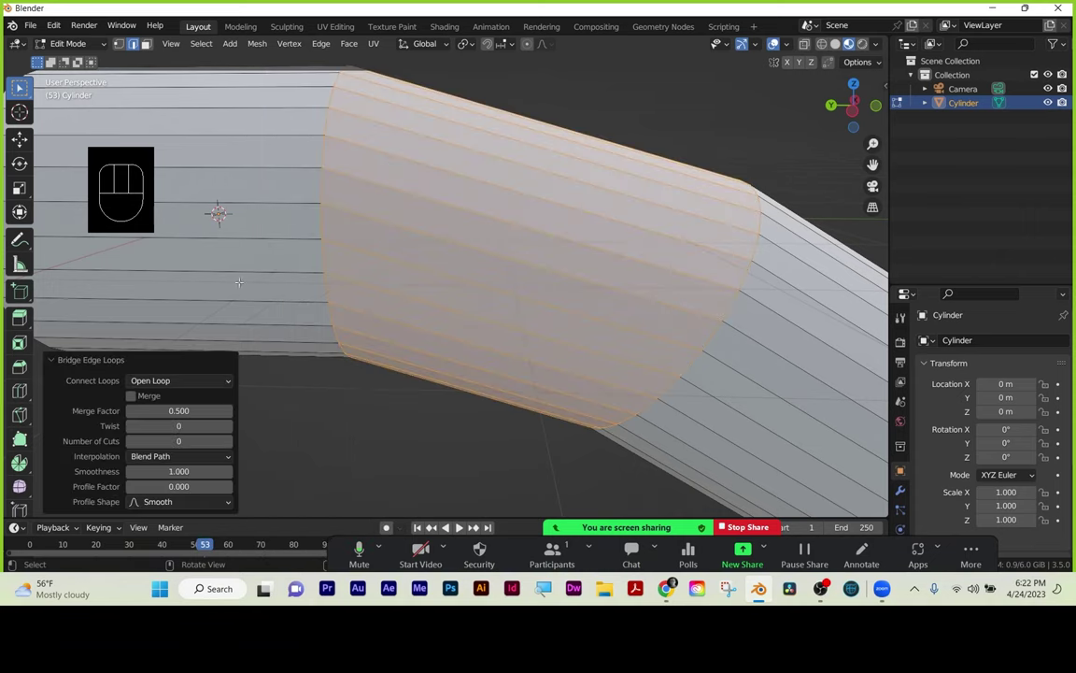
click(50, 360)
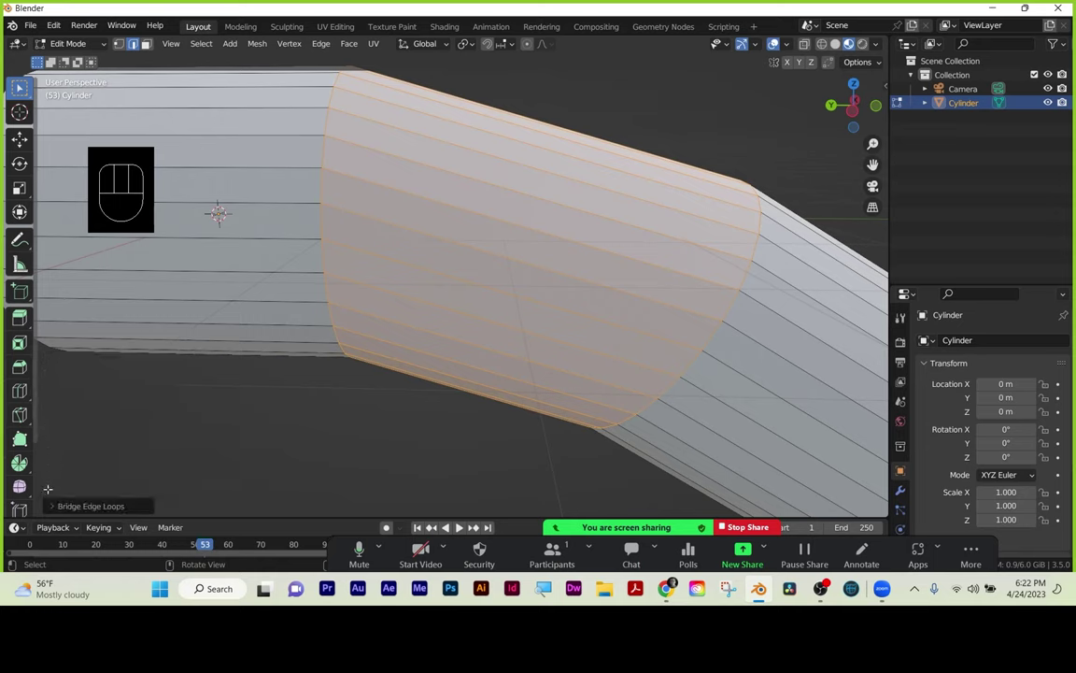
click(54, 506)
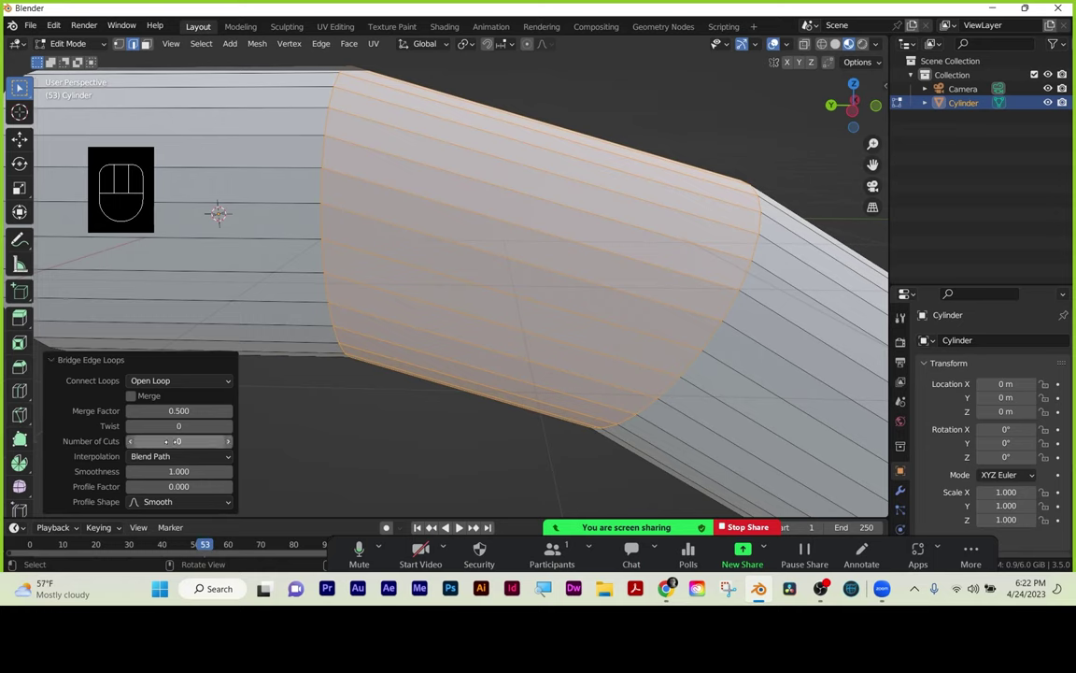
drag(157, 441, 457, 303)
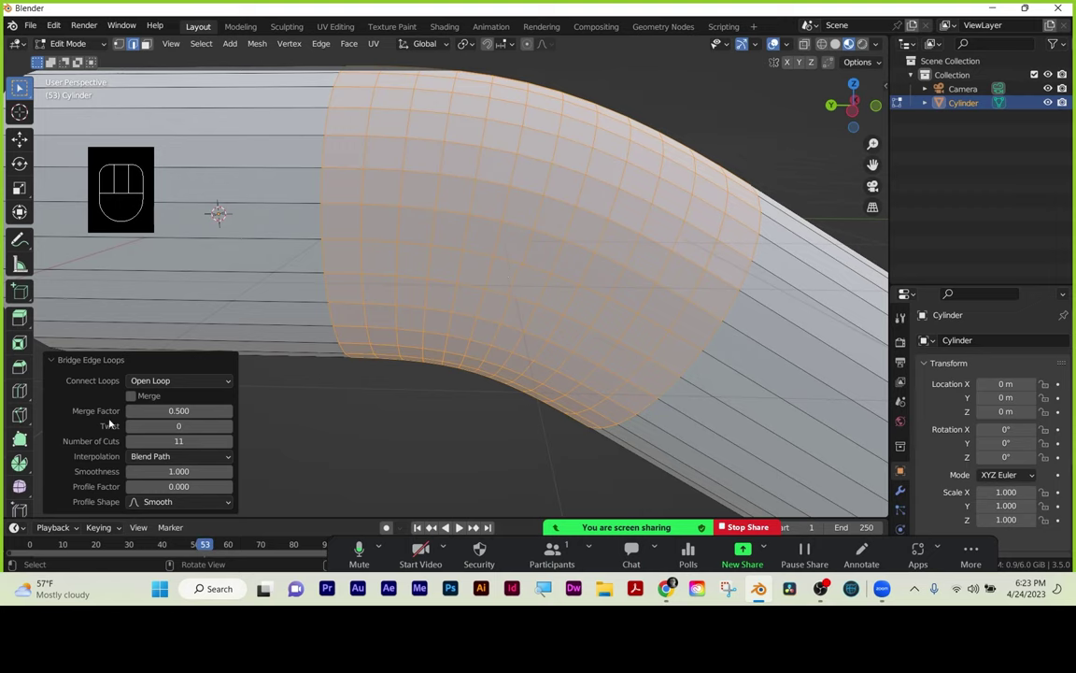
Try adjusting the bridge's Smoothness and reset it to its default value.
click(179, 470)
drag(179, 471, 439, 327)
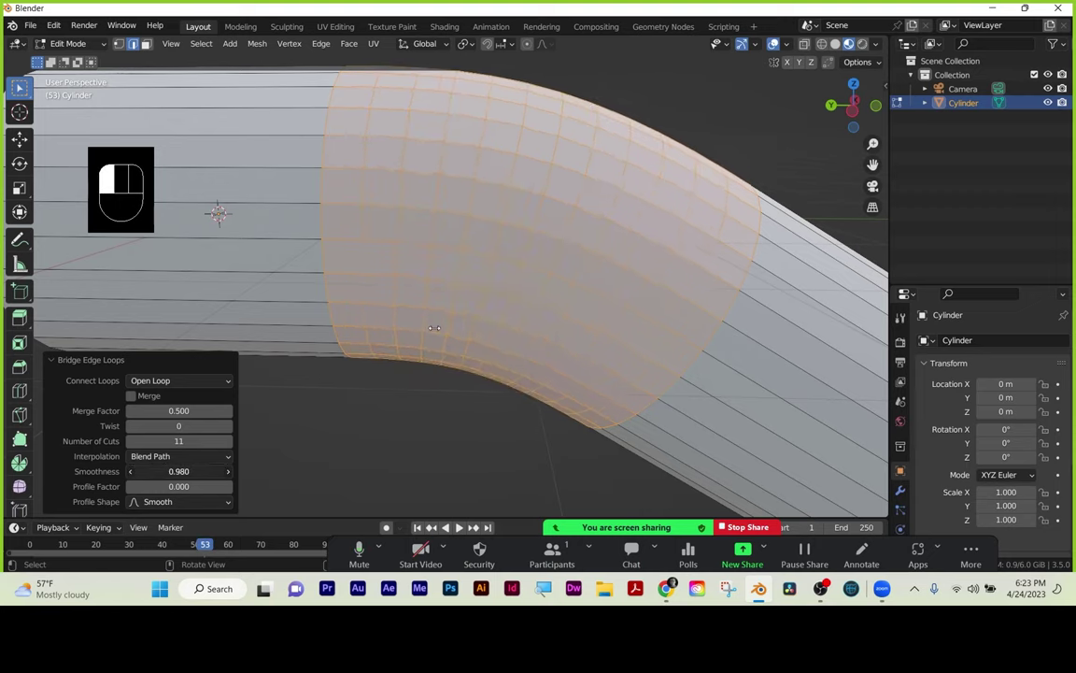
right_click(173, 471)
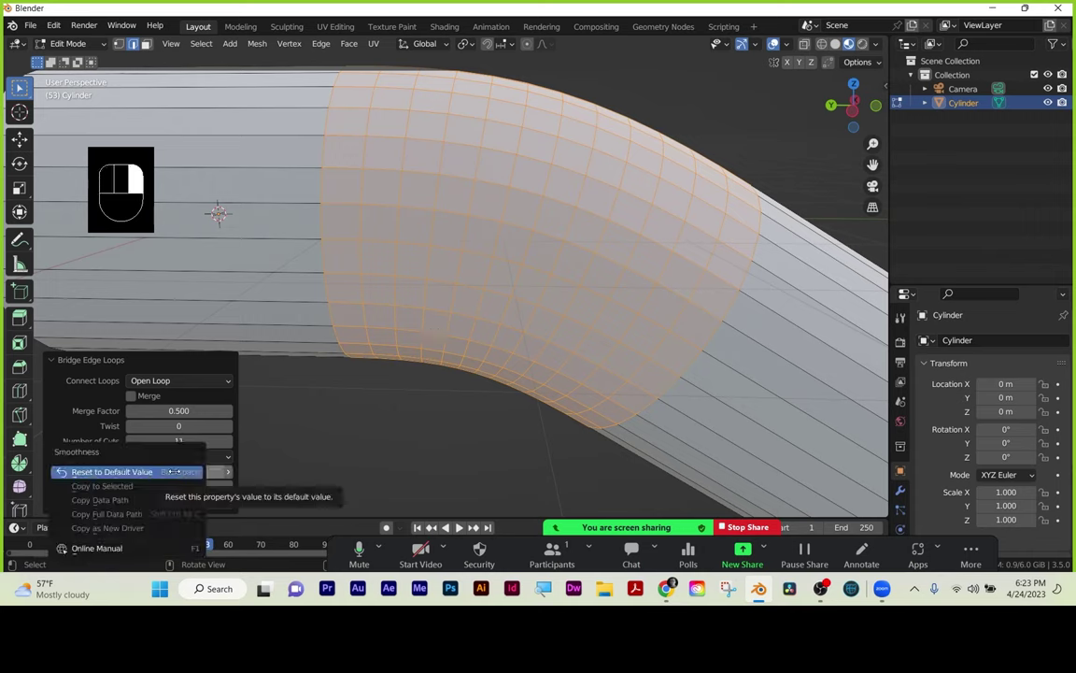
click(174, 471)
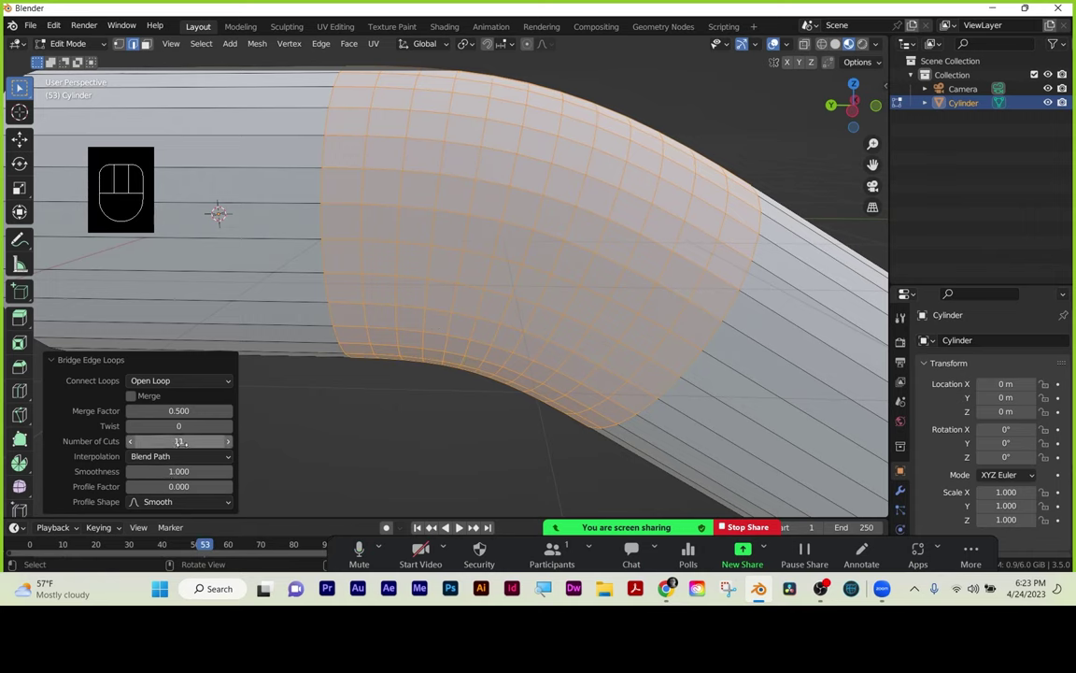
Try a Twist of 23 on the bridge and reset it to its default value.
drag(178, 426, 468, 291)
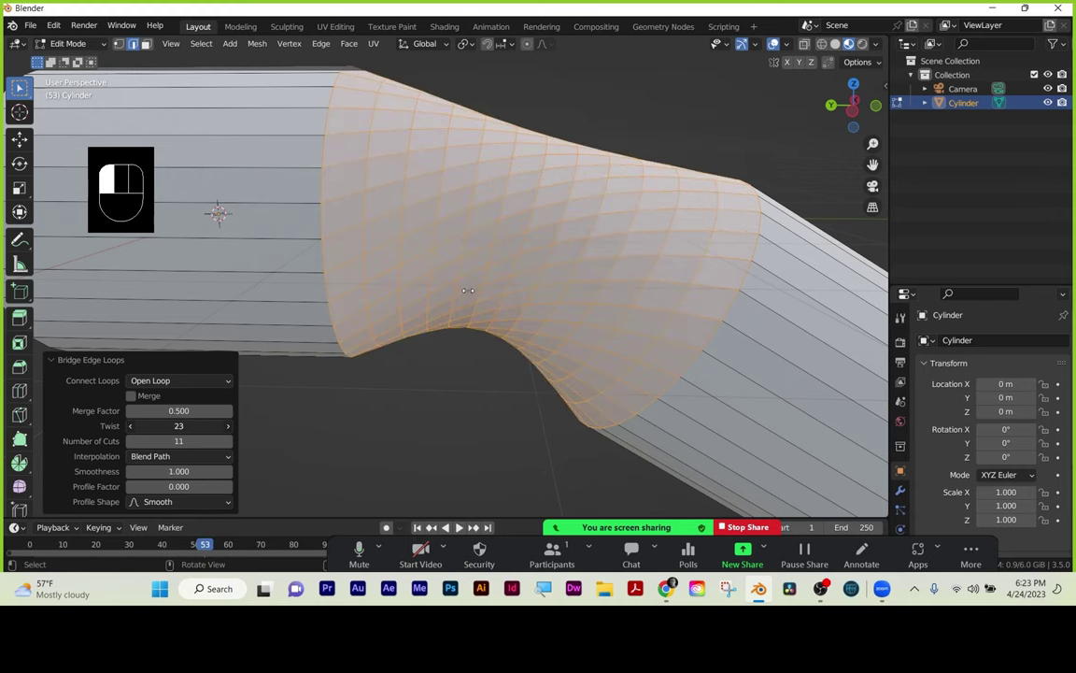
drag(469, 291, 468, 291)
right_click(181, 425)
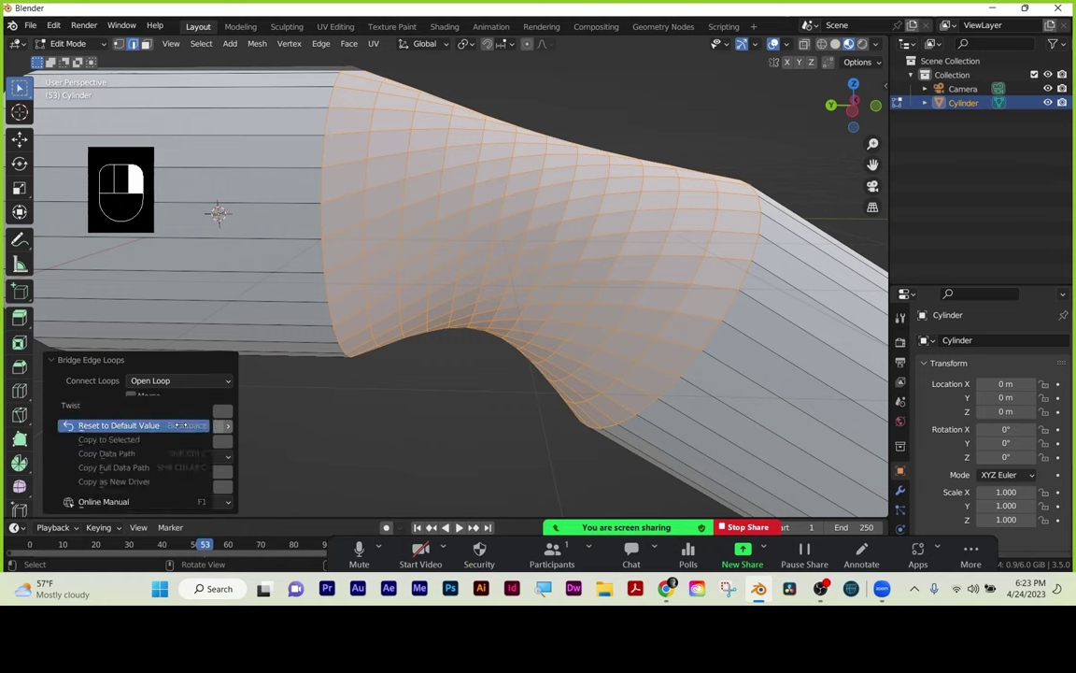
click(152, 426)
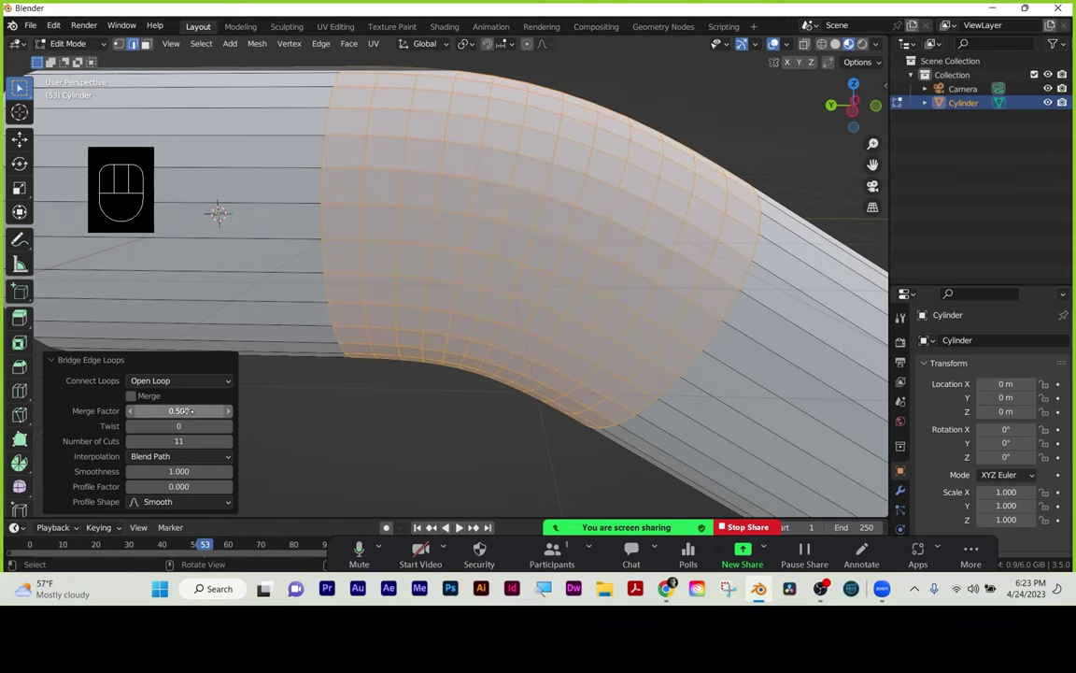
Try lowering the bridge's Merge Factor to about 0.140 and reset it to its default value.
drag(438, 273, 181, 412)
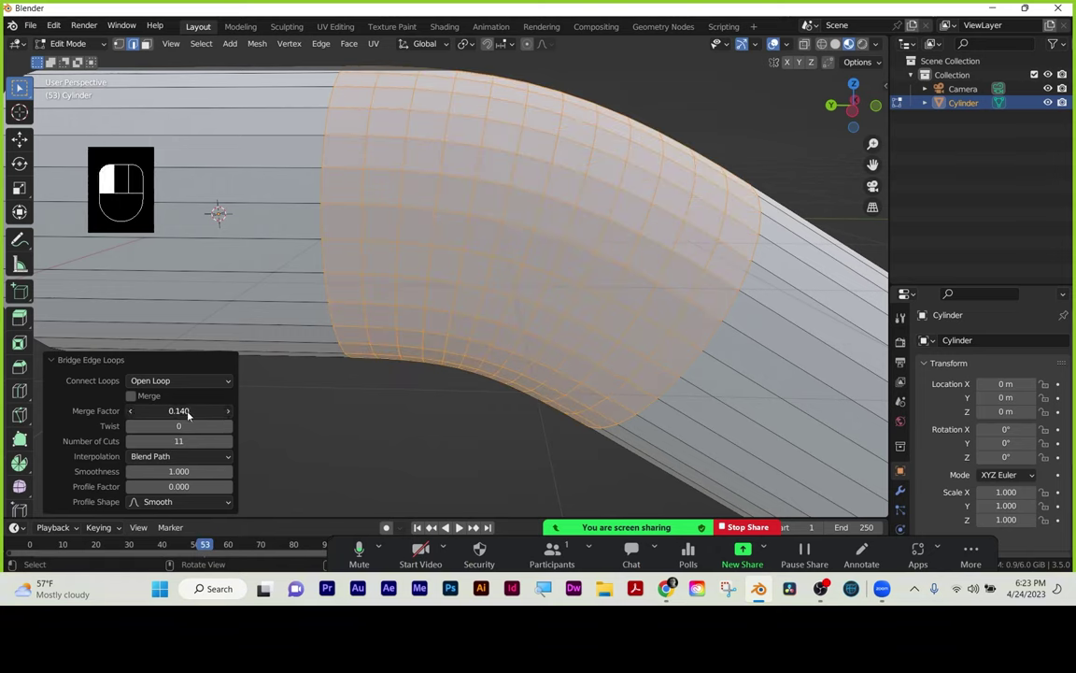
right_click(176, 411)
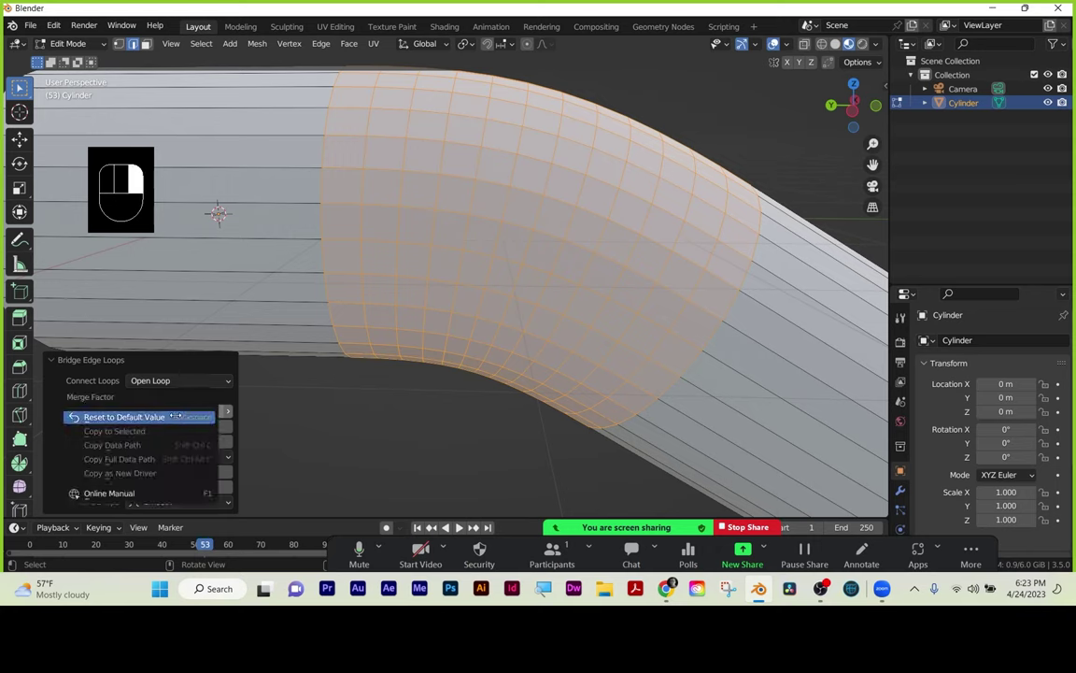
click(169, 417)
Try connecting the bridge loops as Loop Pairs and return the setting to Open Loop.
click(149, 381)
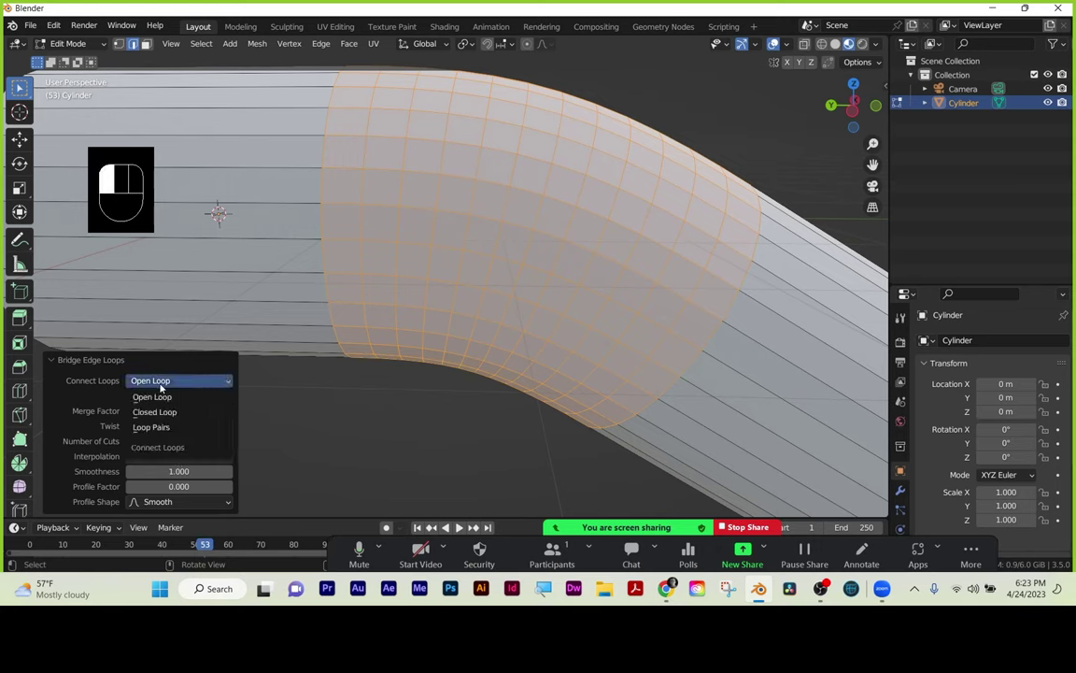
click(153, 427)
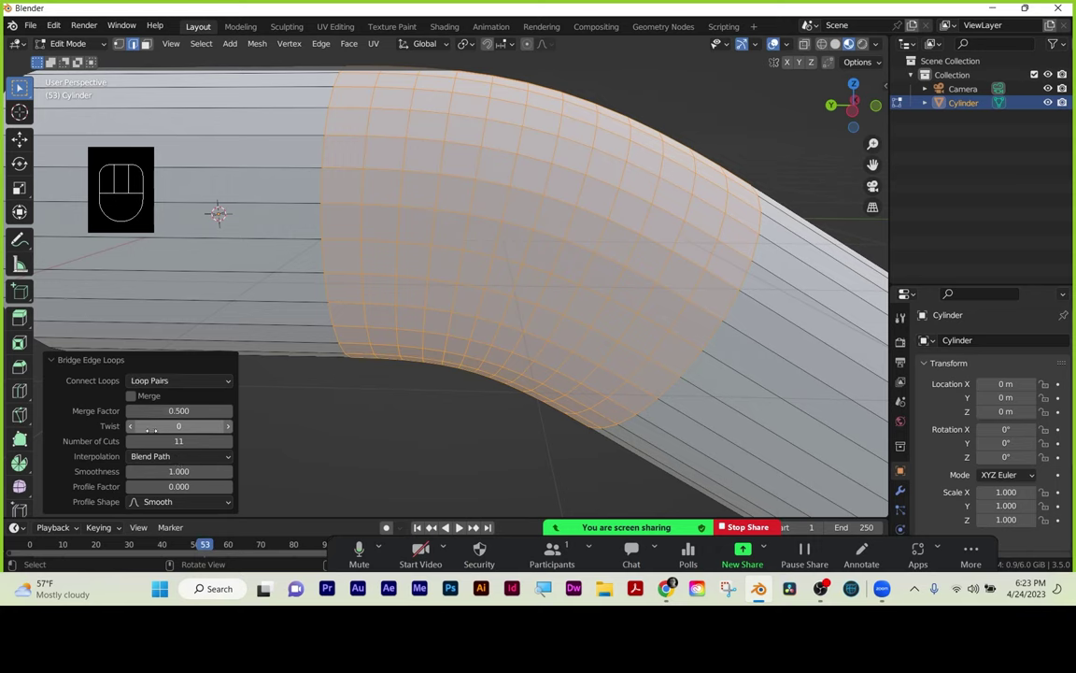
click(157, 381)
click(162, 397)
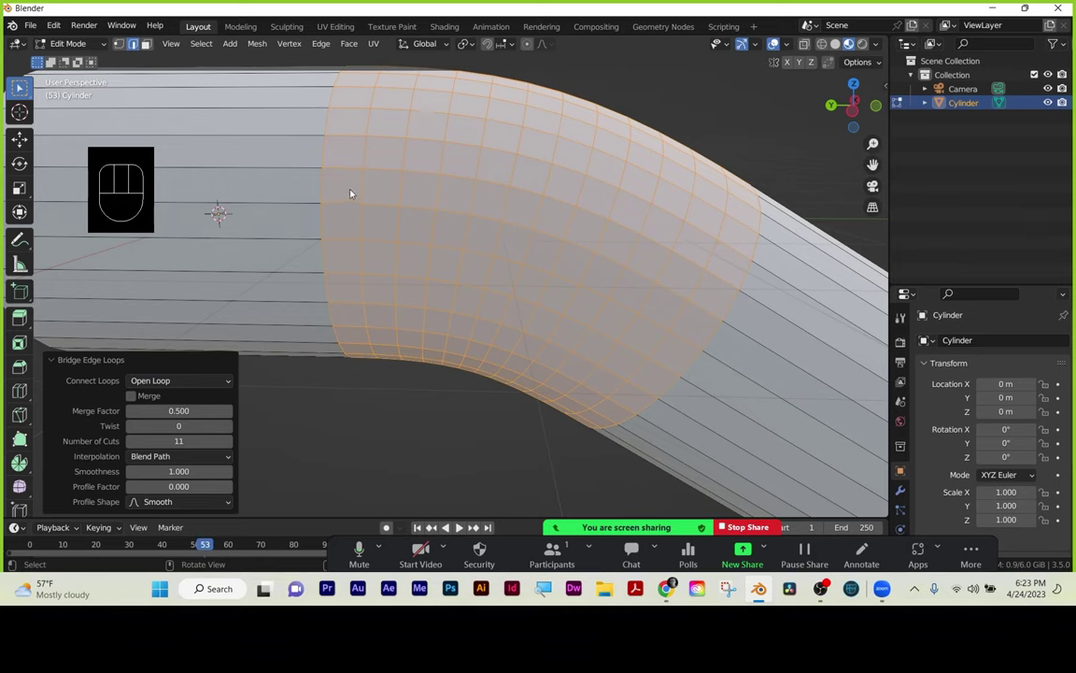
Set the bridge's Number of Cuts to 11 and clear the mesh selection.
drag(191, 440, 439, 296)
click(353, 430)
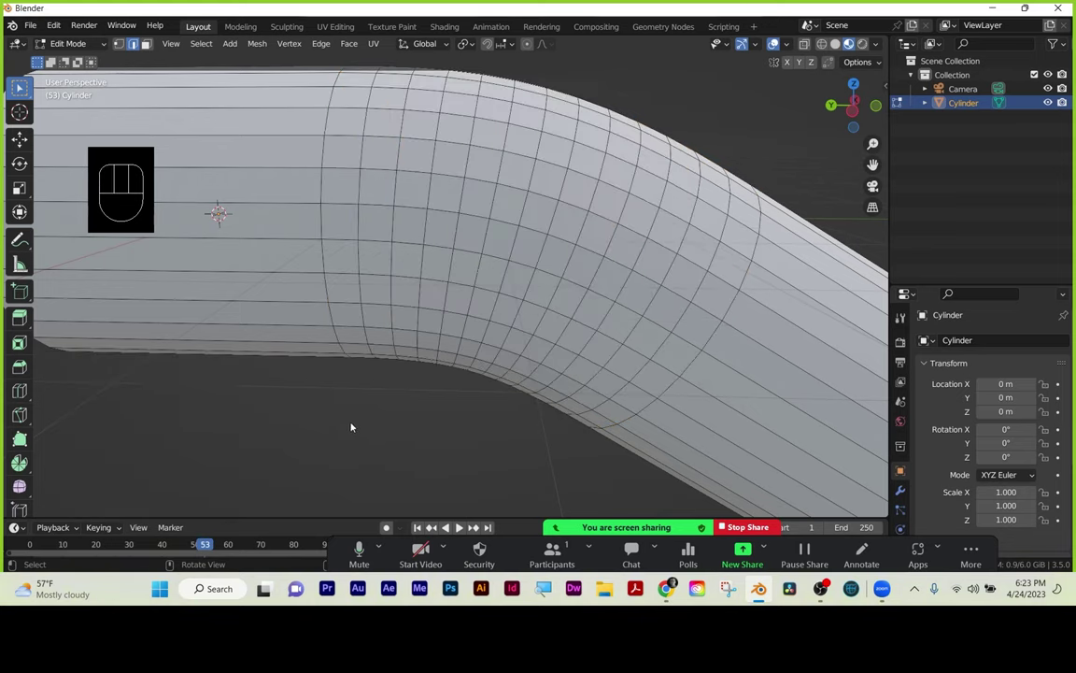
middle_drag(350, 427, 360, 402)
scroll(360, 401, down, 3)
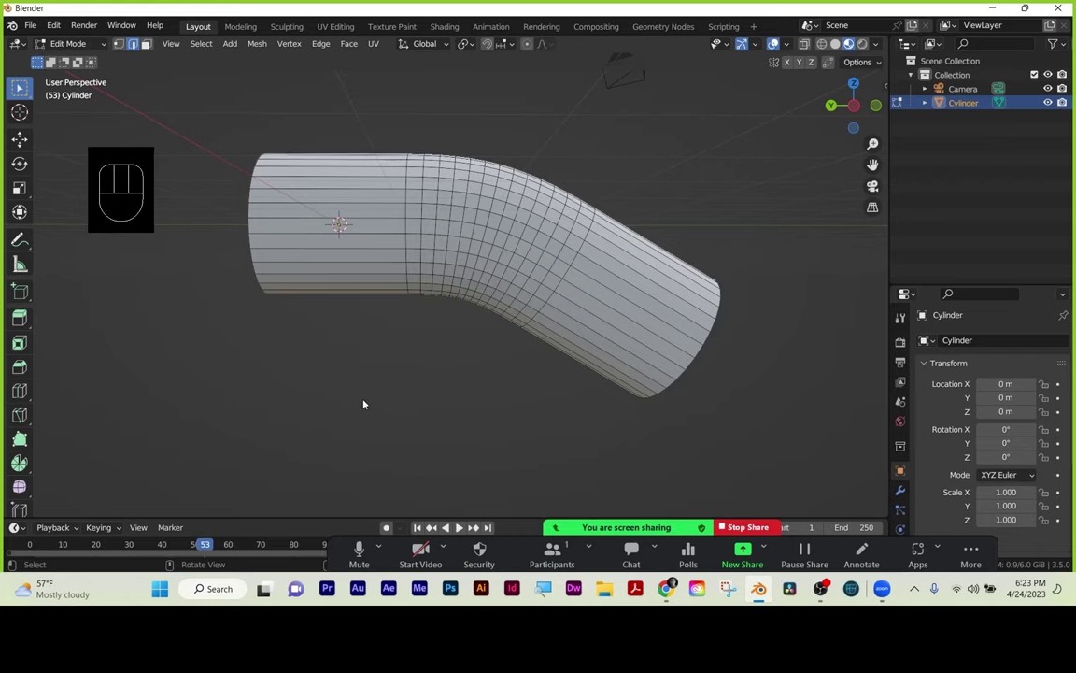
Return the bent cylinder to Object Mode and apply Shade Auto Smooth with a 30° angle.
key(Tab)
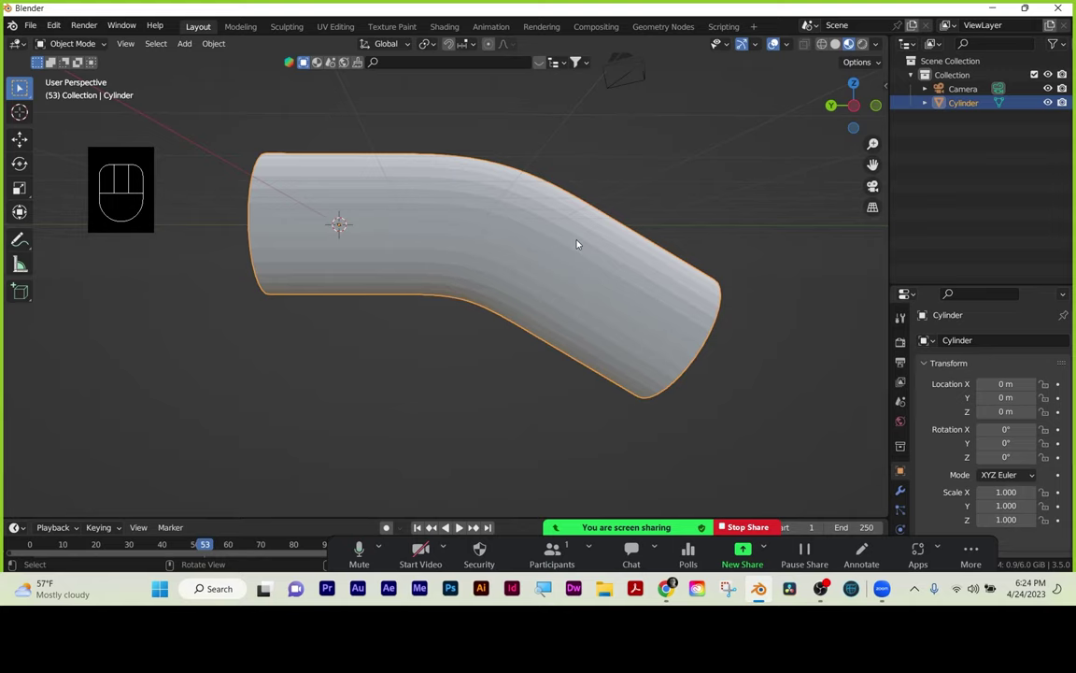
scroll(605, 343, down, 2)
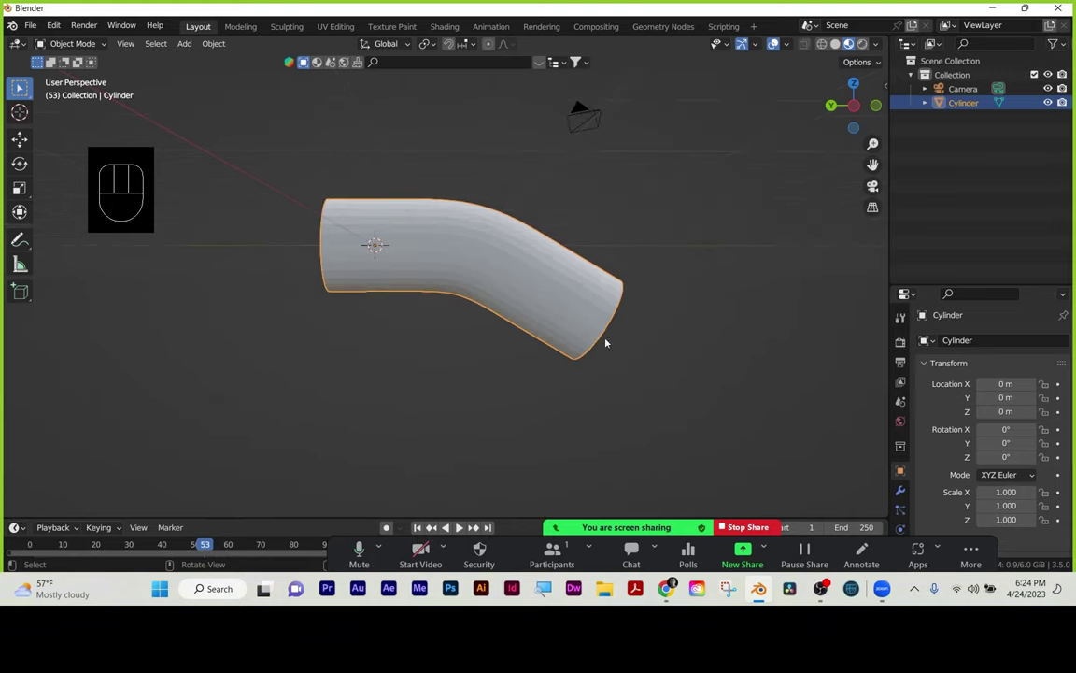
right_click(559, 282)
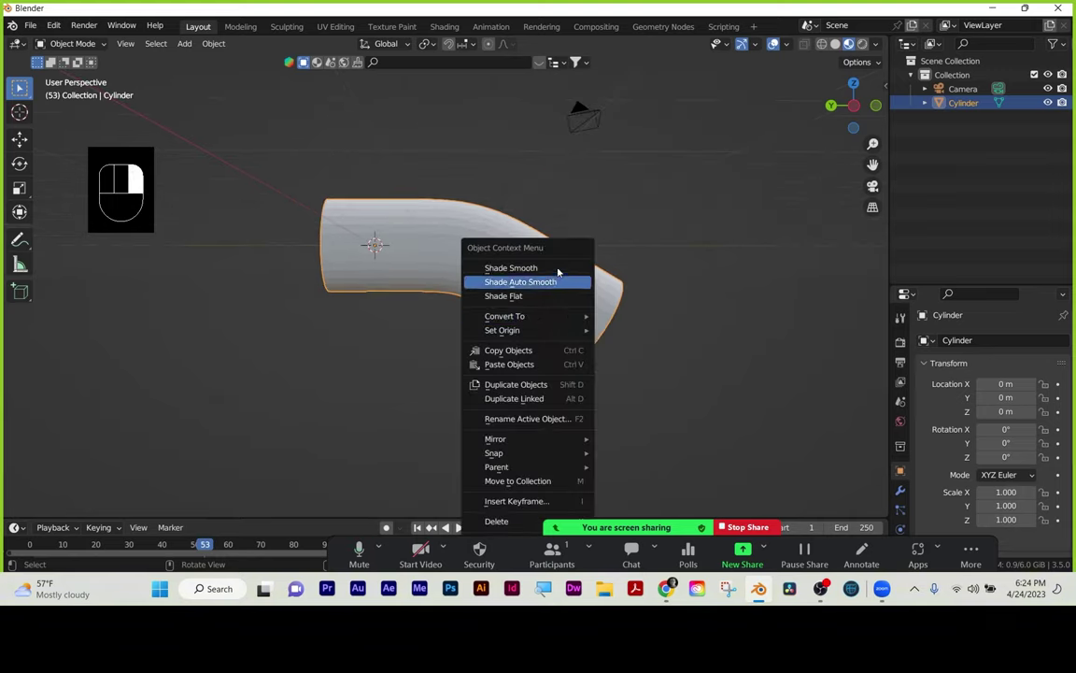
click(555, 281)
click(554, 282)
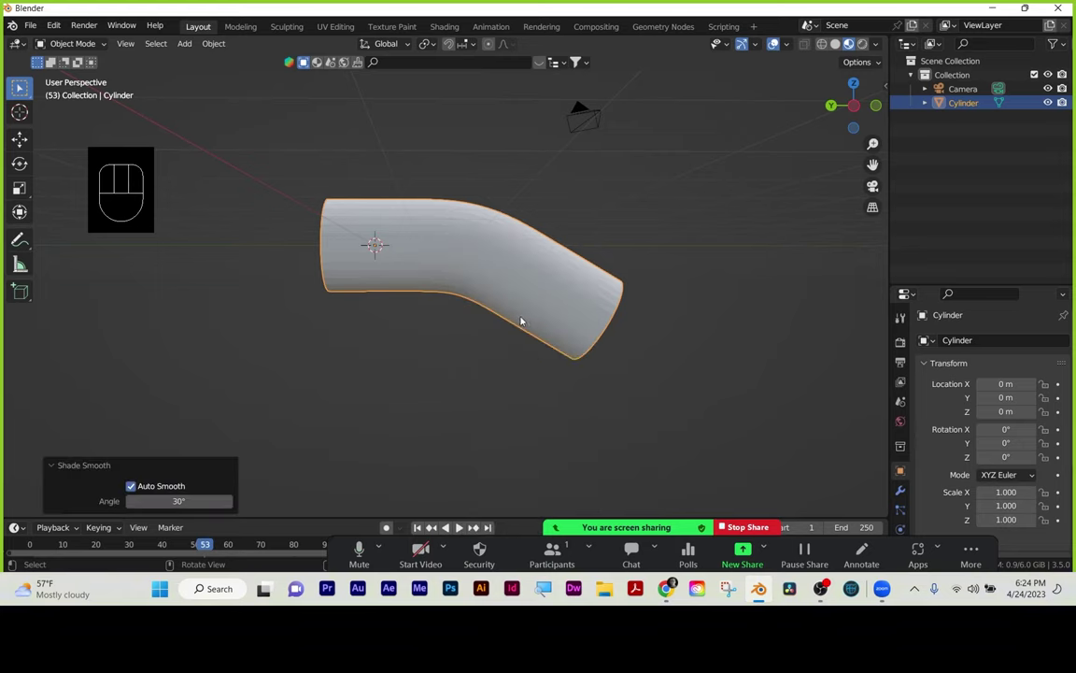
middle_drag(521, 320, 510, 343)
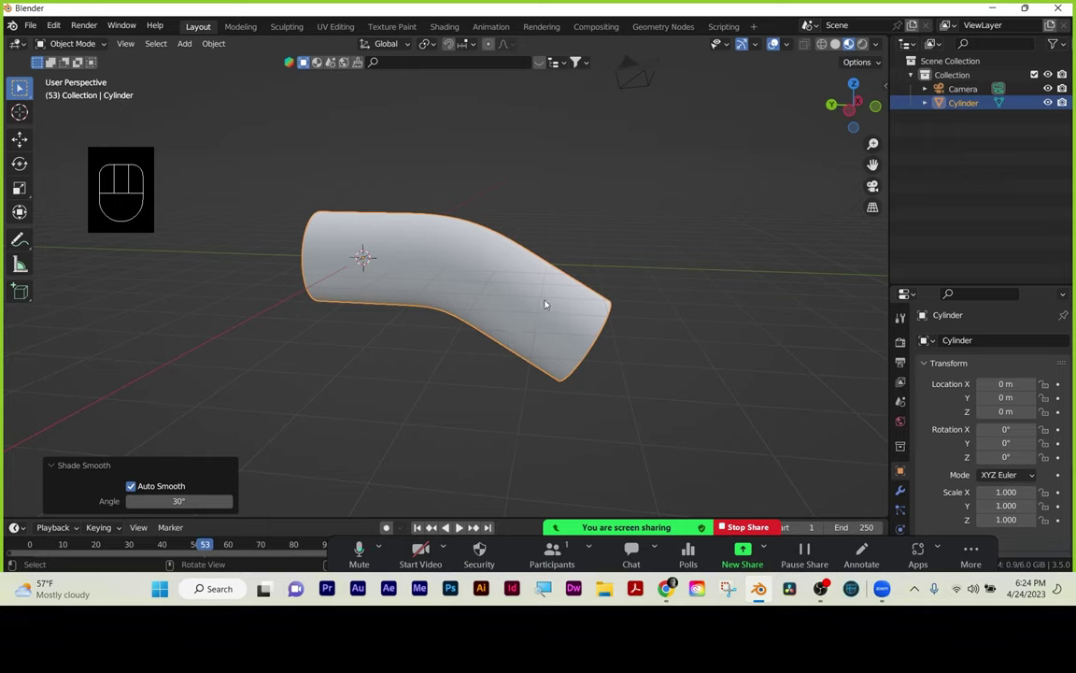
Inspect the smoothed bent cylinder in the Top, Left and Right orthographic views.
key(grave)
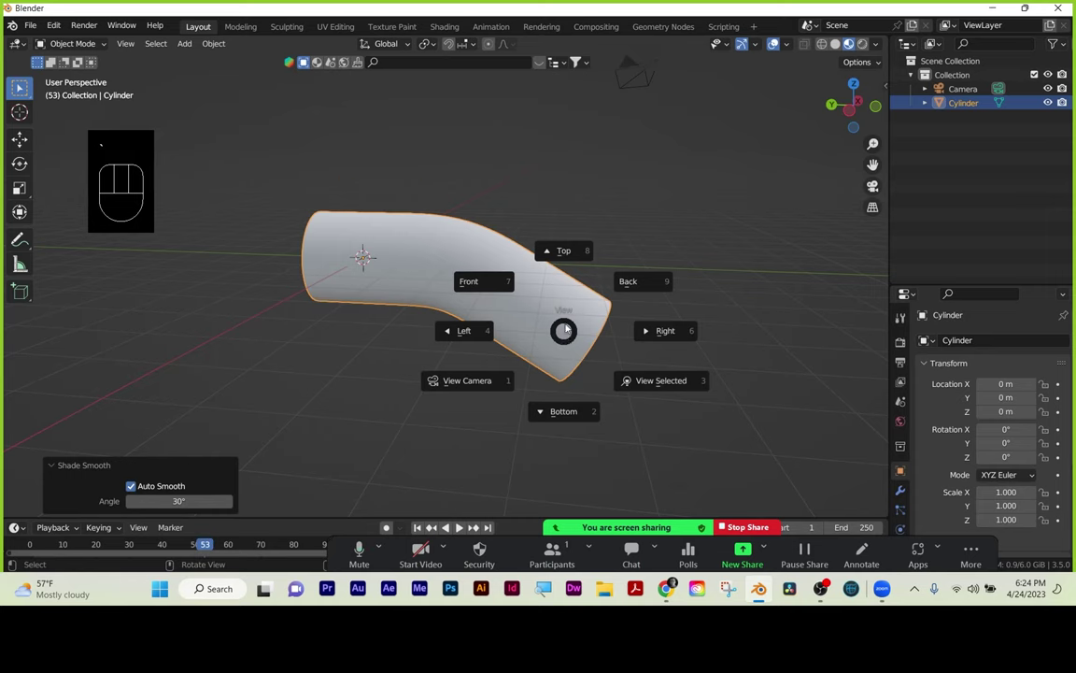
click(571, 316)
key(grave)
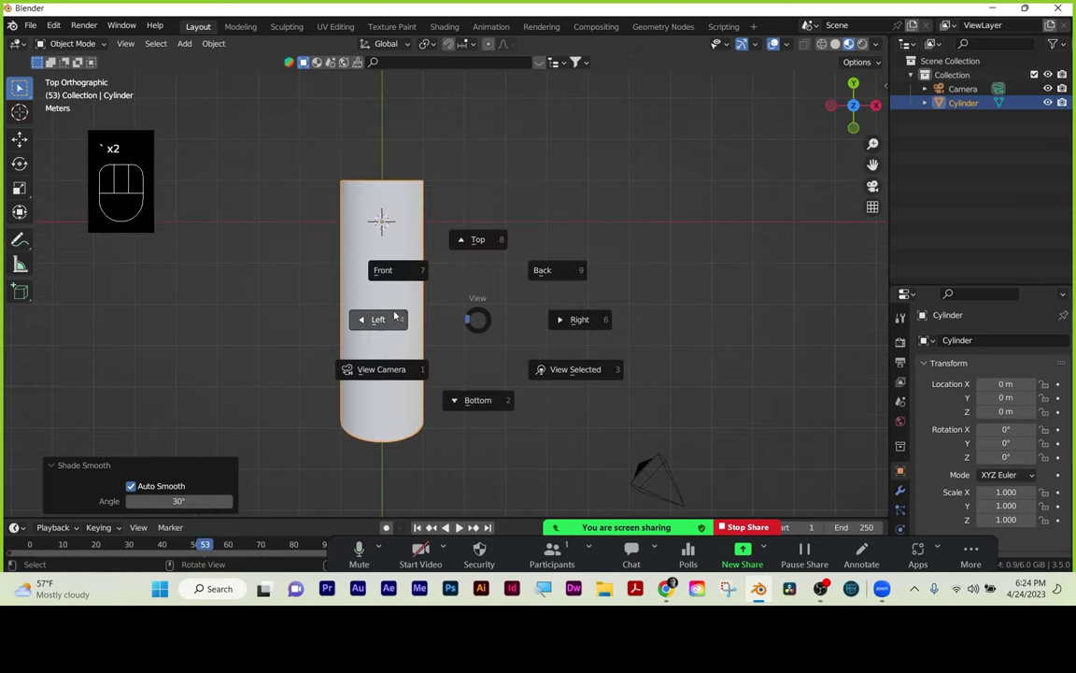
click(365, 315)
key(grave)
click(512, 327)
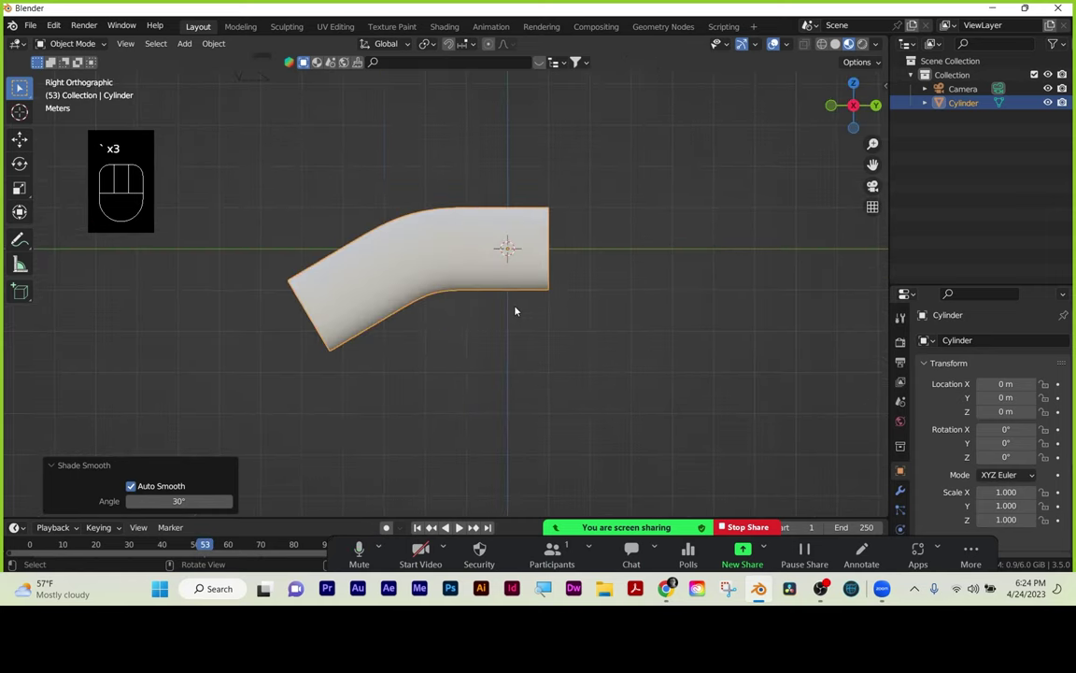
Enter Edit Mode and fill the edge loop at the angled section's open end with a face.
key(Tab)
middle_drag(294, 311, 535, 286)
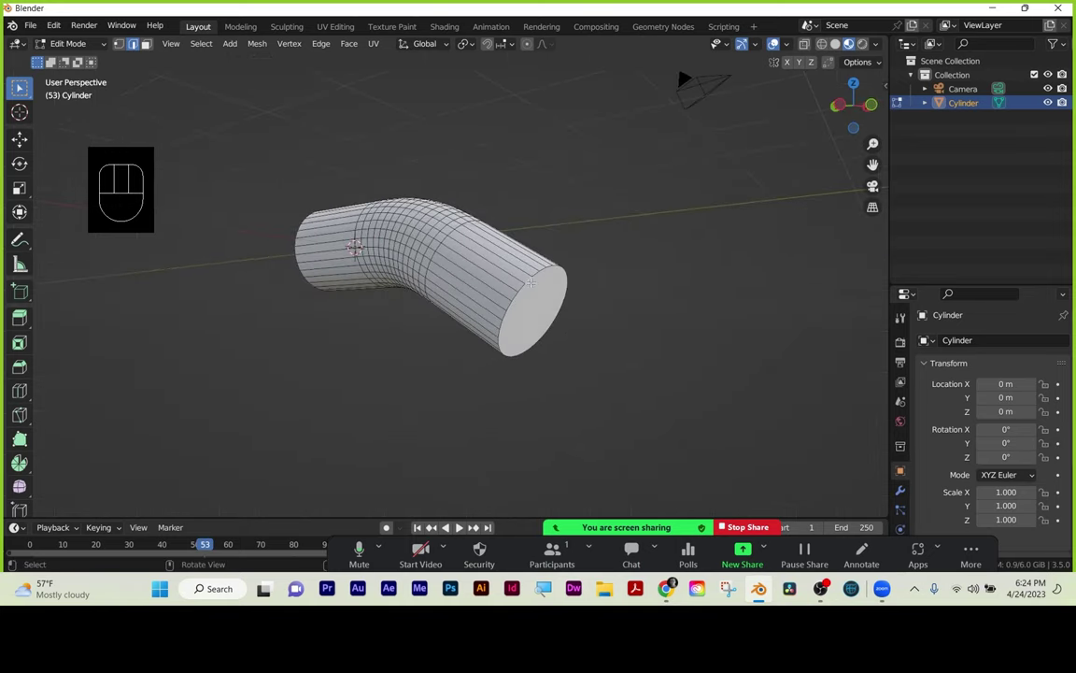
key(alt)
alt+click(528, 281)
key(f)
mouse_move(554, 302)
middle_down()
mouse_move(569, 344)
mouse_move(522, 308)
mouse_move(543, 294)
mouse_move(561, 308)
middle_up()
scroll(562, 309, up, 4)
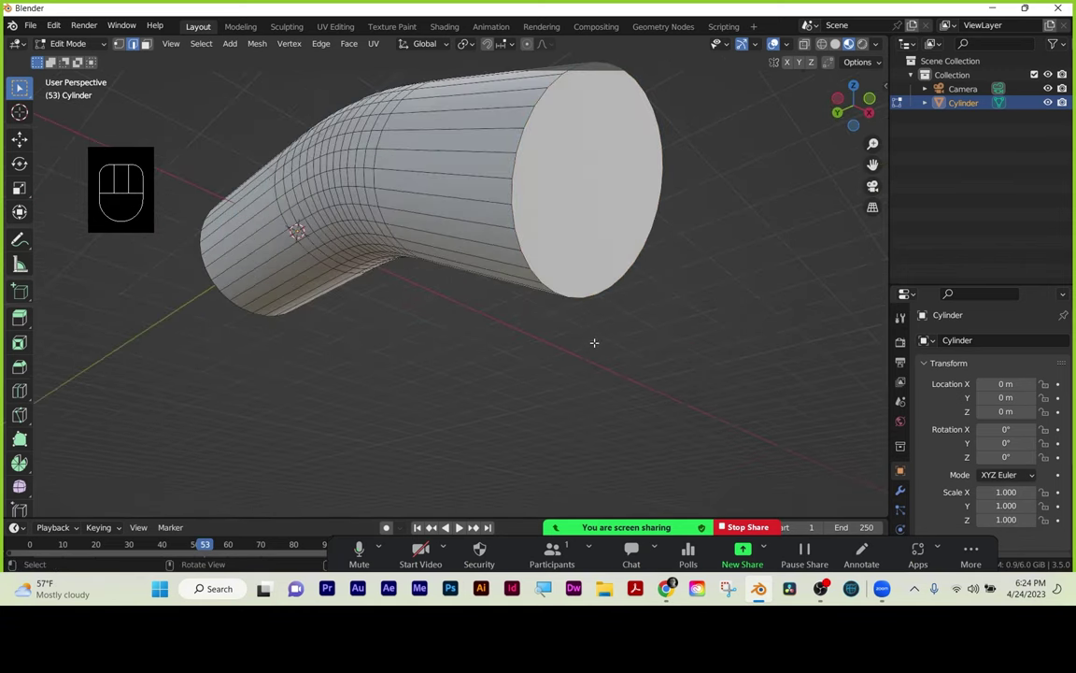
Select the end face of the angled section and extrude it about 11.68 m along its normal.
key(3)
click(563, 231)
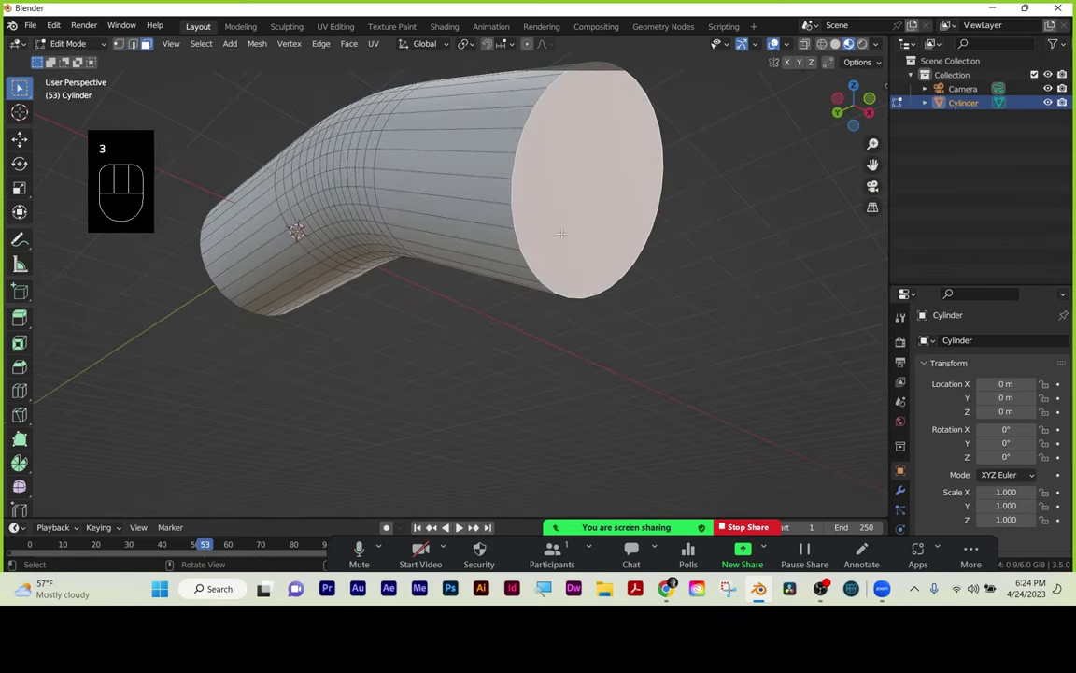
middle_drag(571, 243, 630, 350)
scroll(666, 302, down, 2)
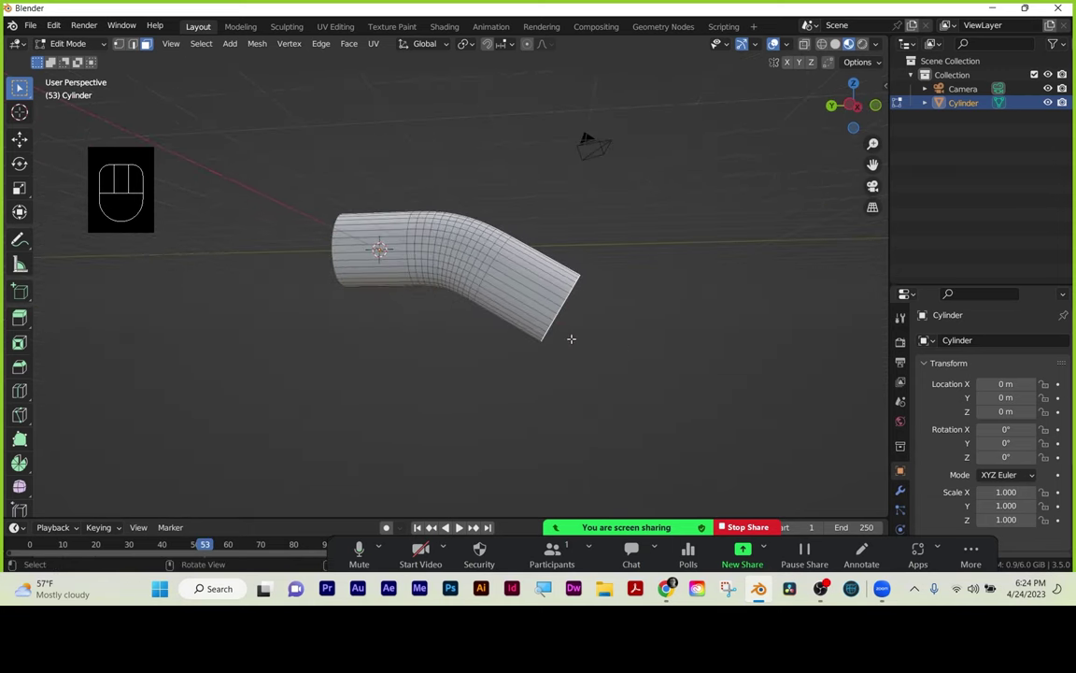
key(e)
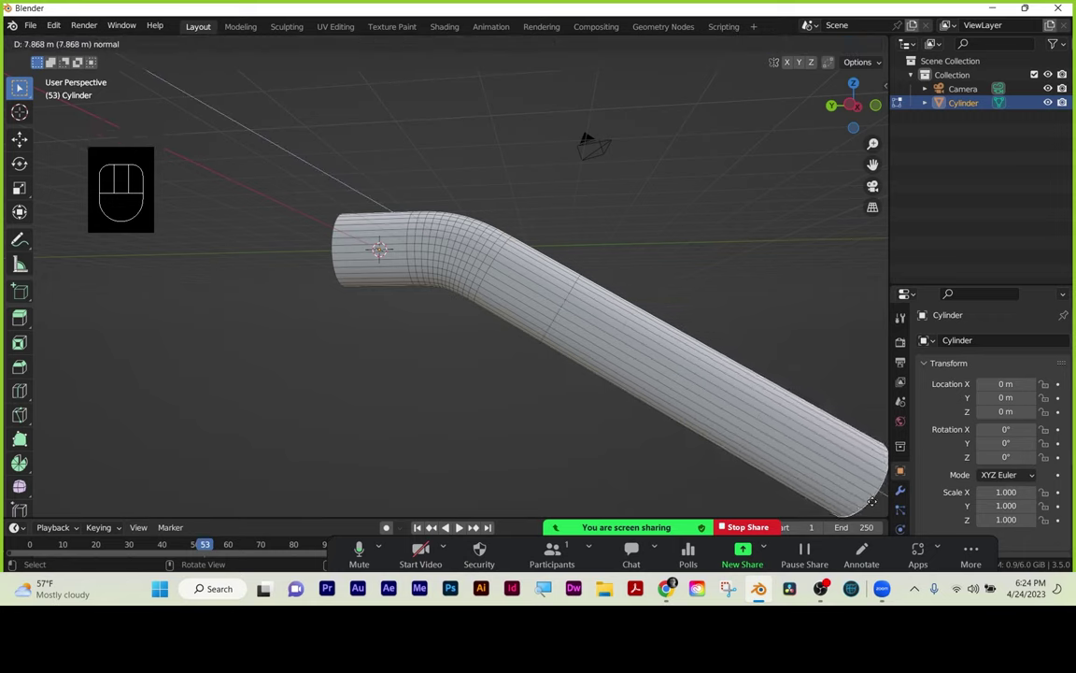
click(159, 84)
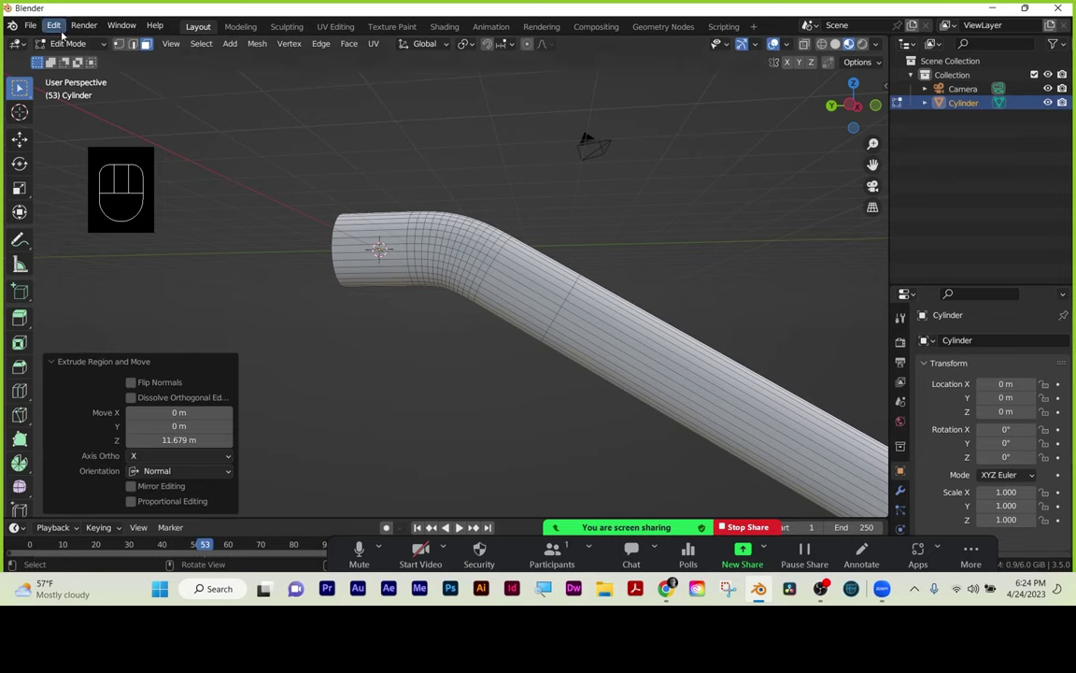
Select the edge loop at the horizontal section's open end and fill it with a face.
scroll(56, 141, down, 6)
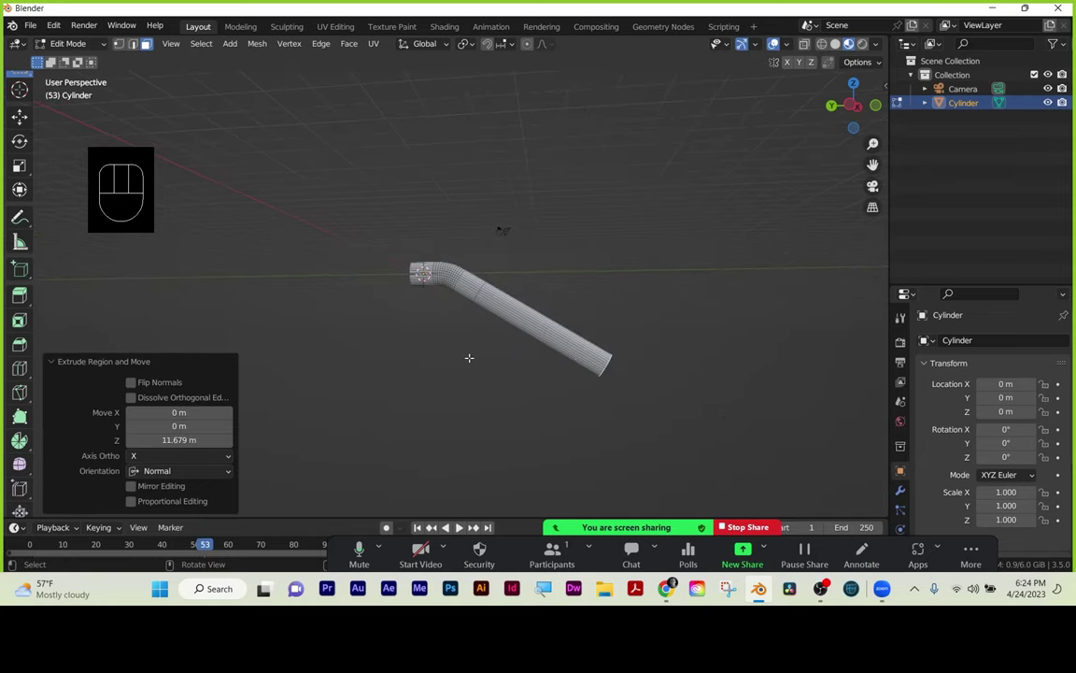
middle_drag(434, 362, 601, 389)
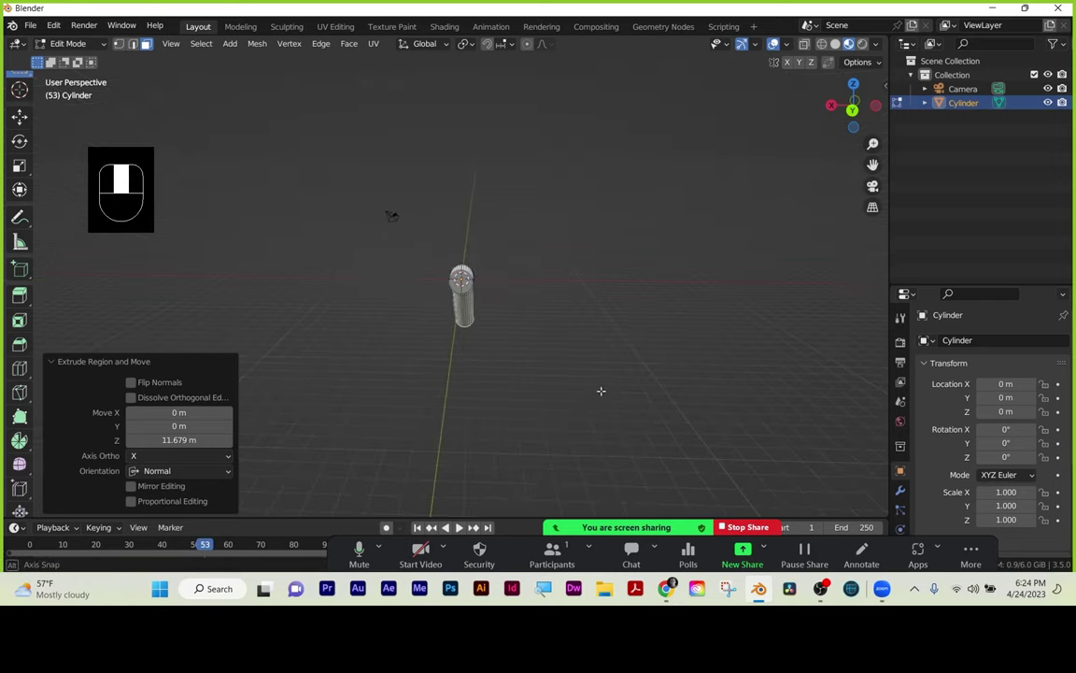
scroll(511, 322, up, 5)
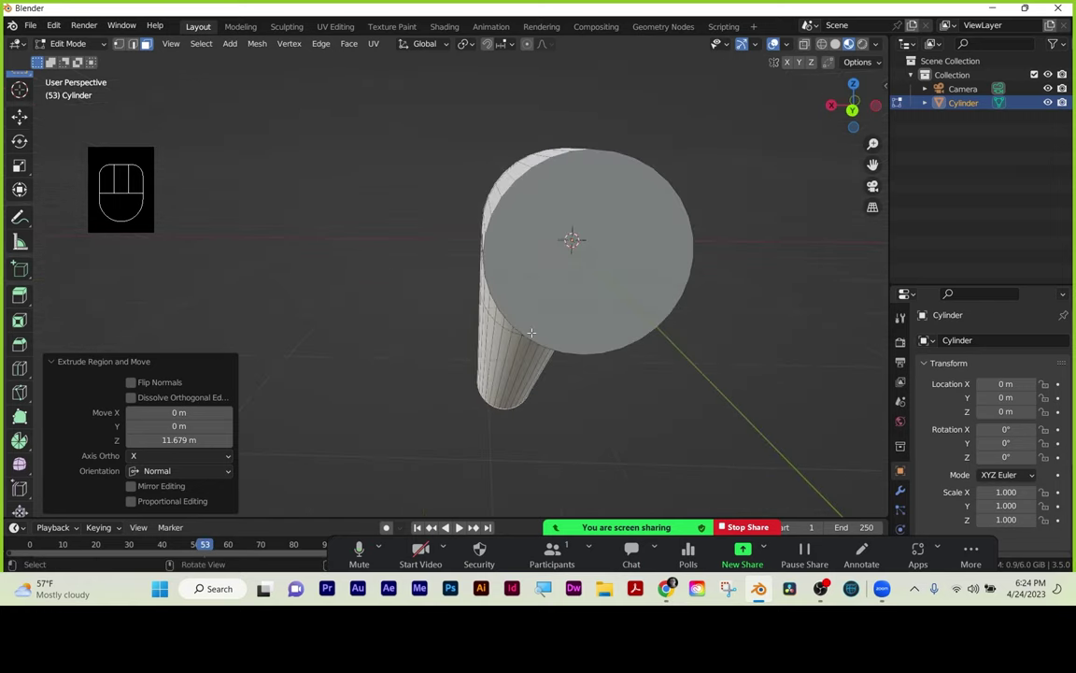
key(2)
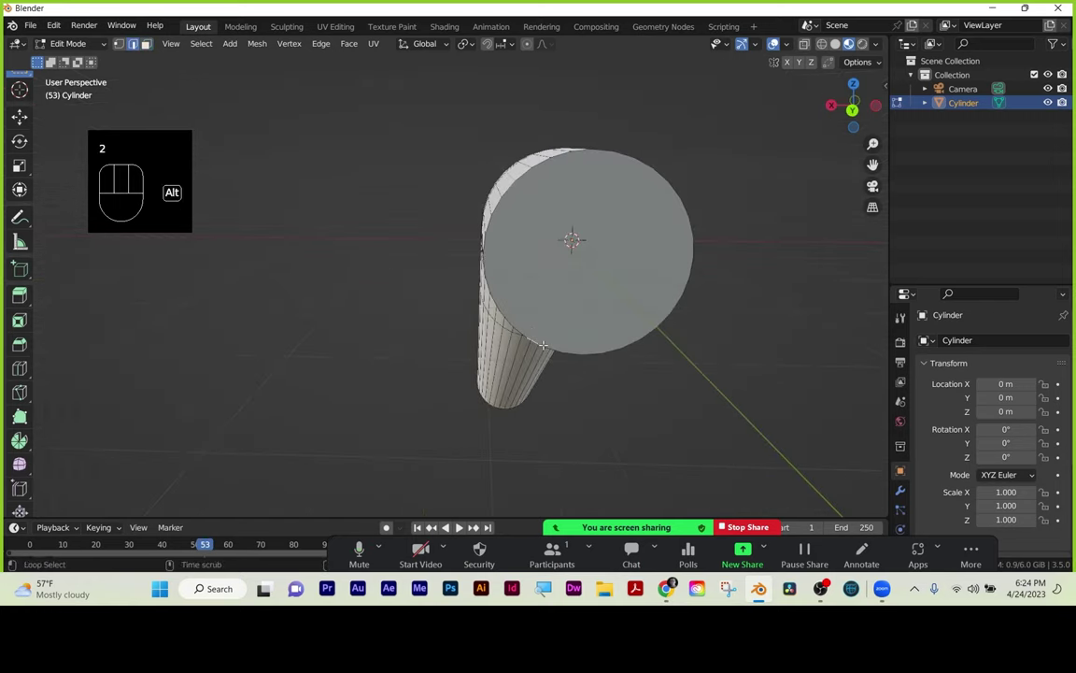
alt+click(543, 345)
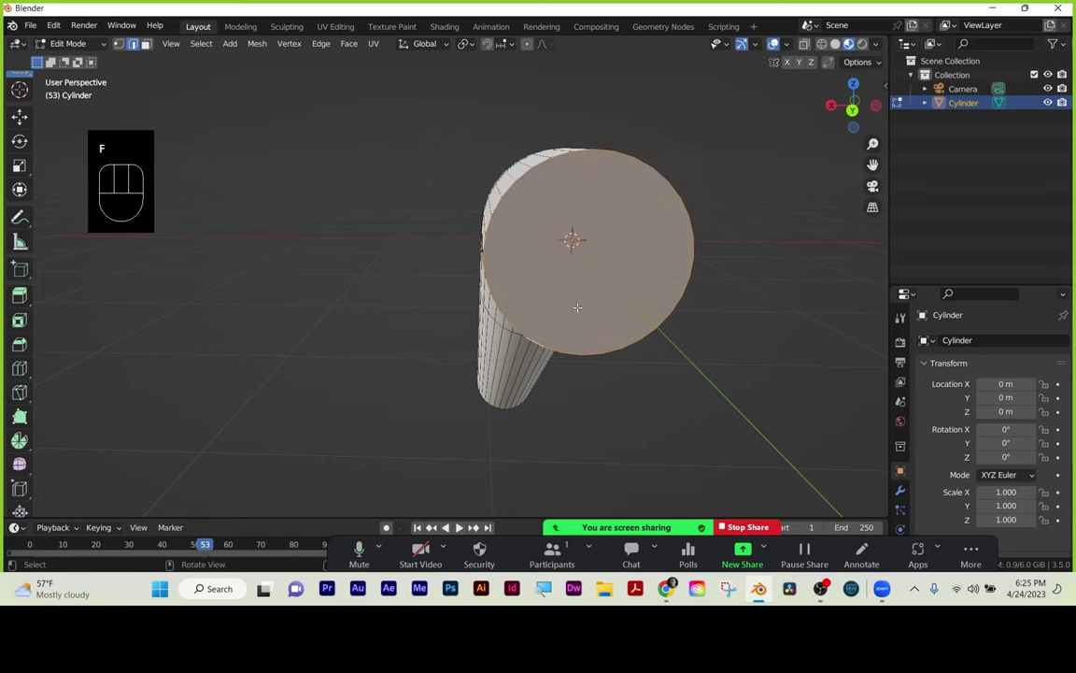
Select the end face of the horizontal section and extrude it outward along its normal to lengthen the pipe.
key(3)
click(626, 297)
middle_drag(593, 261, 602, 347)
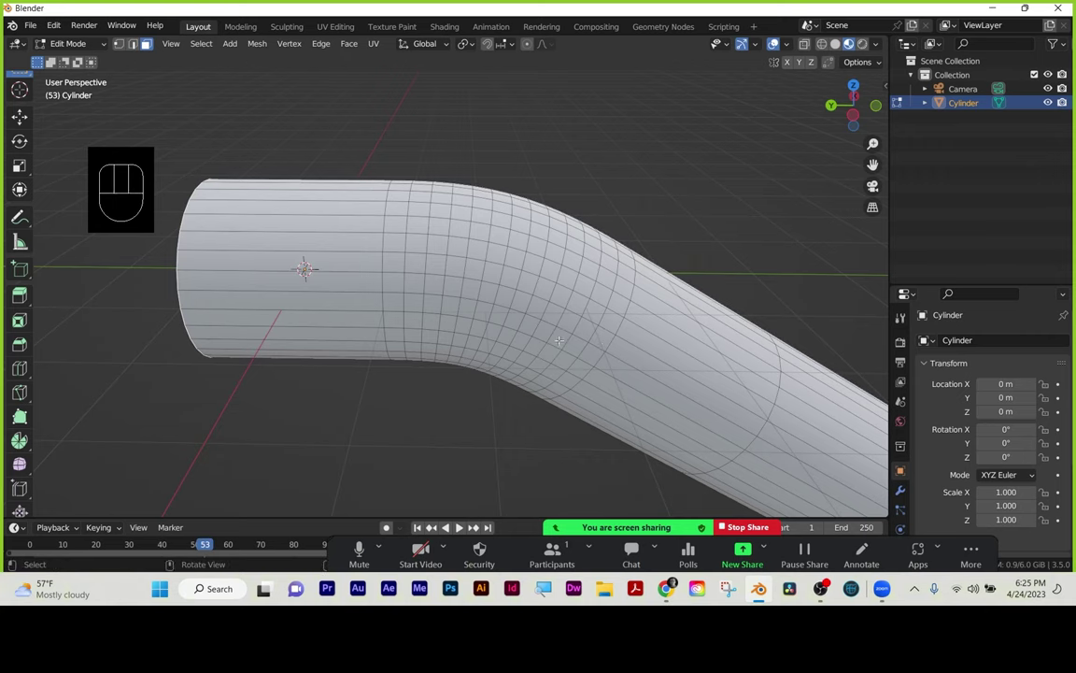
scroll(602, 348, down, 5)
key(e)
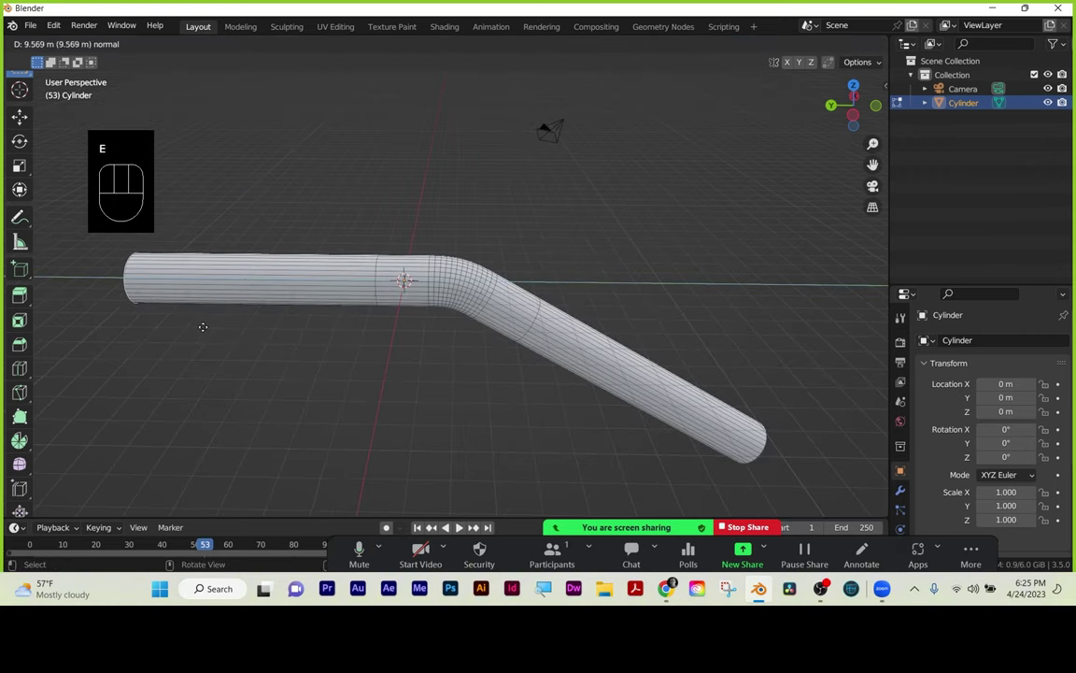
click(148, 320)
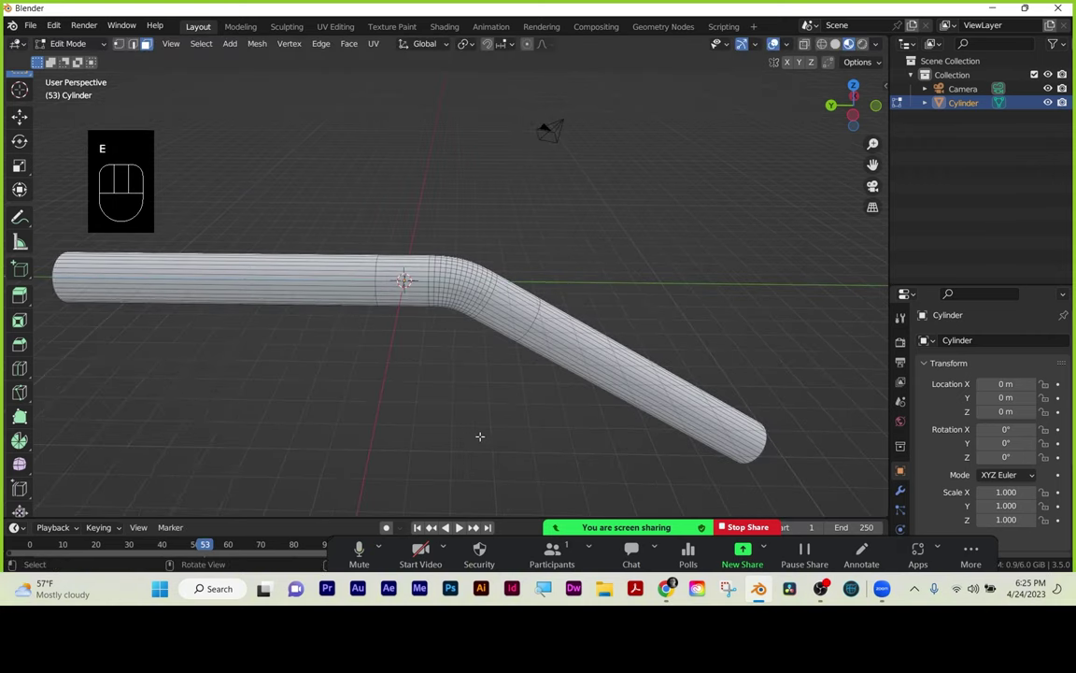
Hide the viewport overlays to examine the smooth shading of the extended pipe, and turn the overlays back on.
mouse_move(480, 438)
middle_down()
mouse_move(476, 423)
mouse_move(480, 439)
middle_up()
click(773, 44)
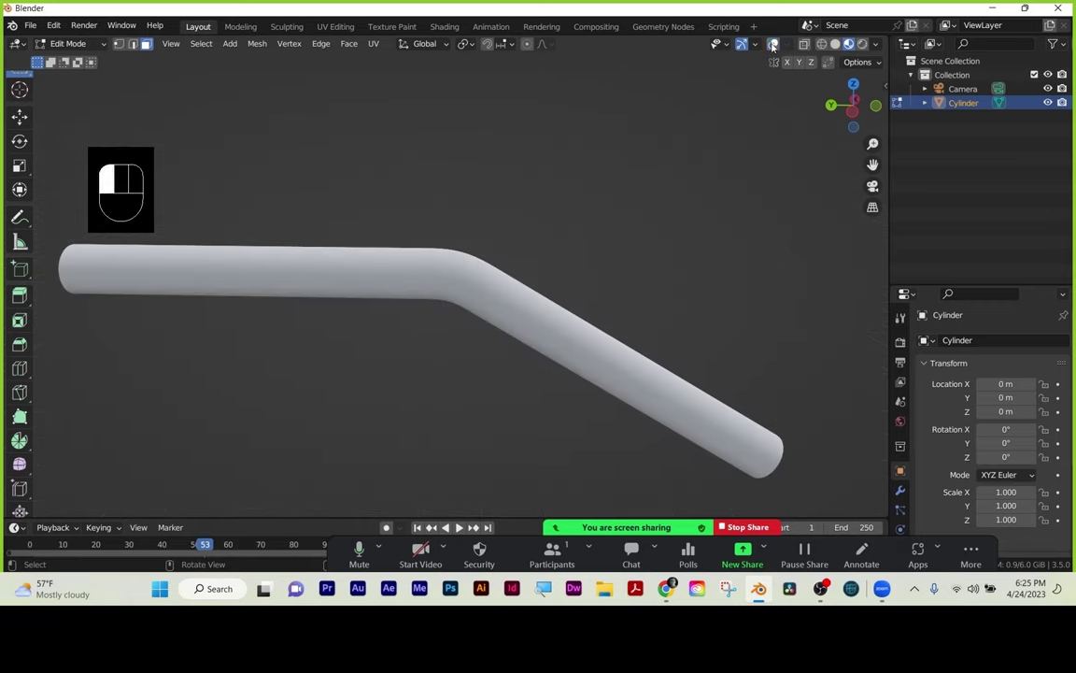
middle_drag(504, 339, 496, 338)
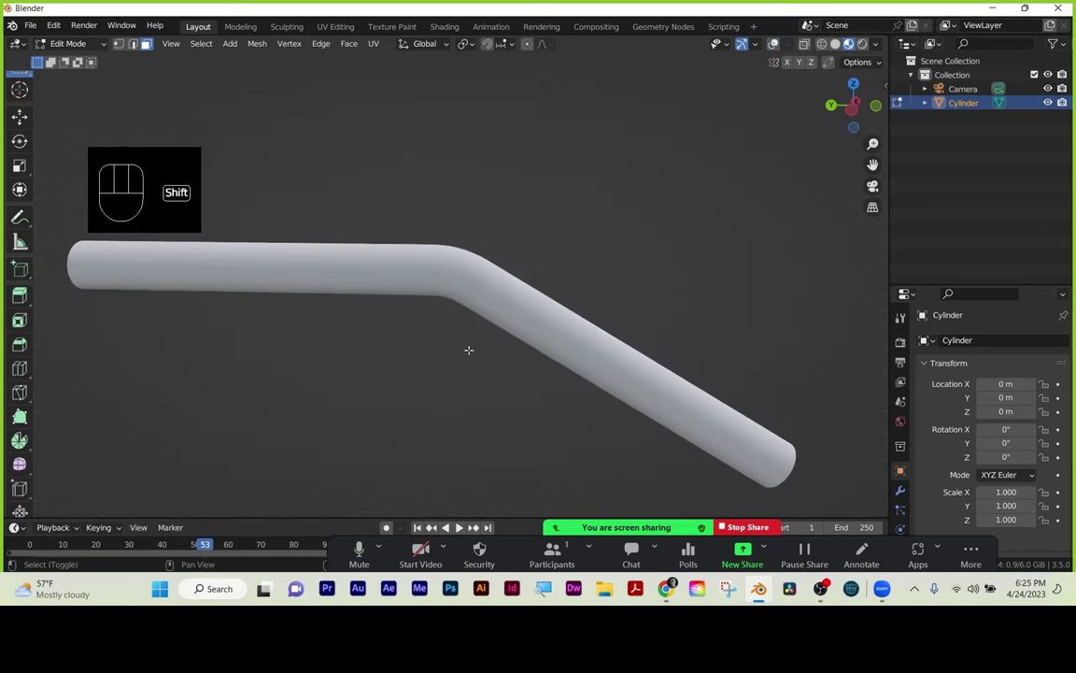
click(774, 46)
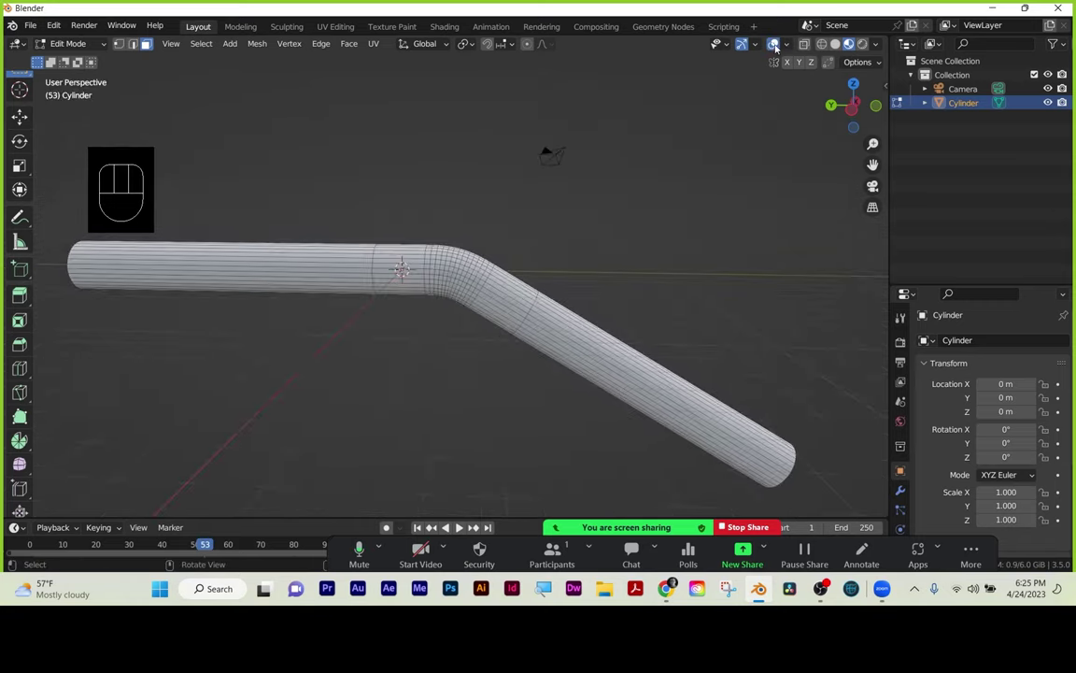
click(773, 44)
shift+middle_drag(468, 377, 489, 322)
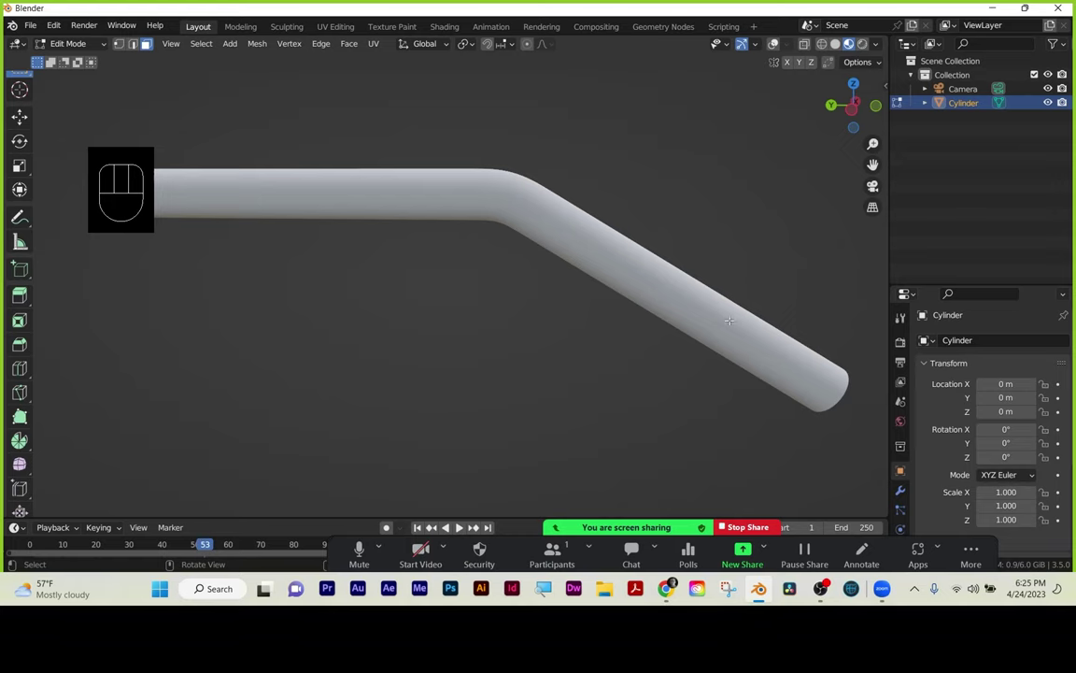
click(774, 43)
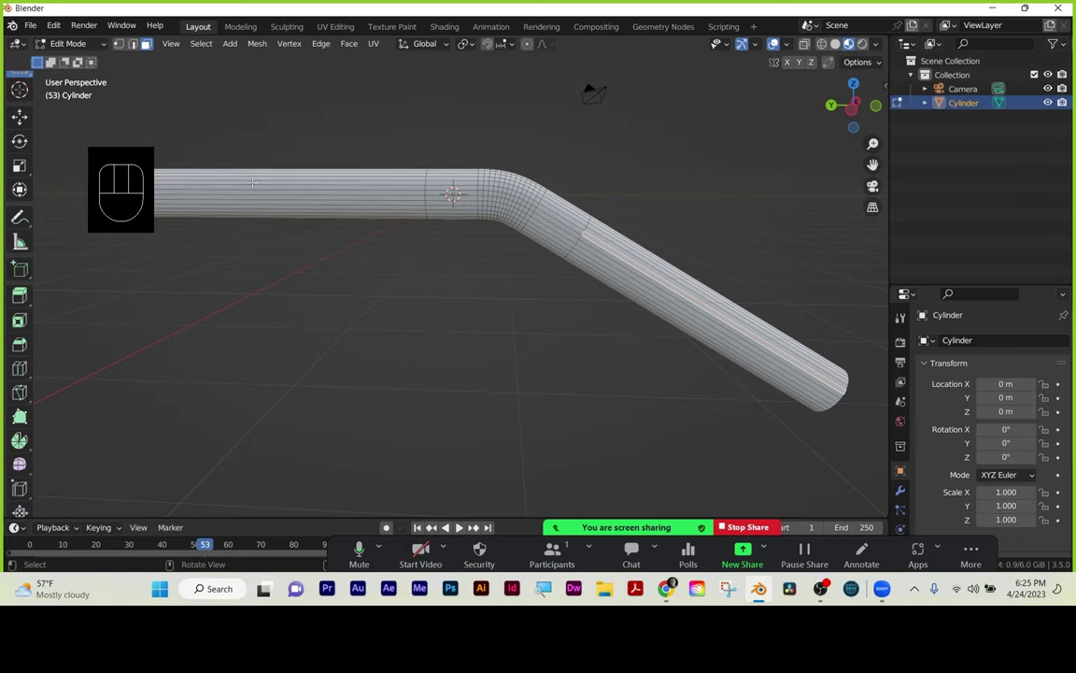
Add 19 evenly spaced loop cuts to the long extruded part of the horizontal section, without sliding them.
shift+middle_drag(307, 290, 447, 311)
alt+click(546, 219)
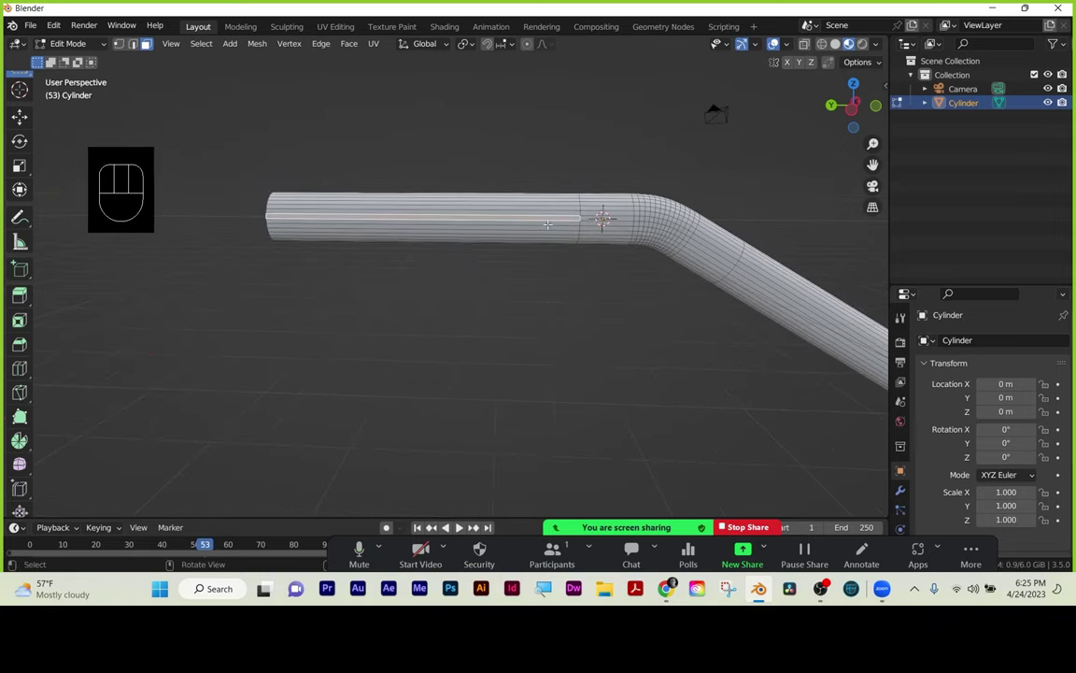
key(ctrl+r)
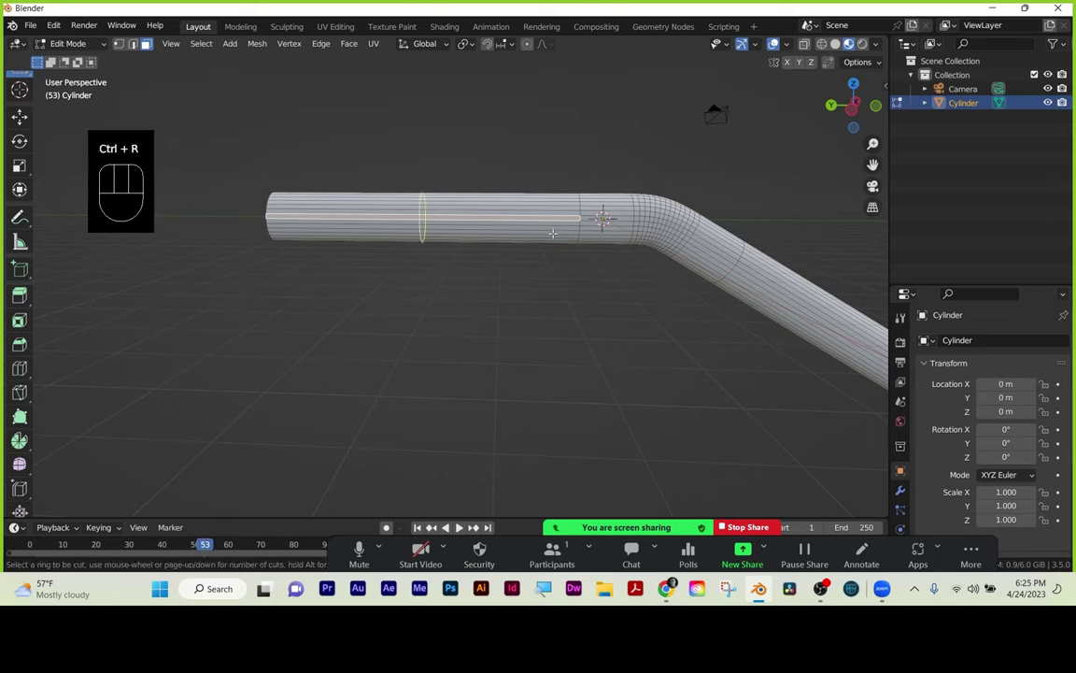
scroll(552, 233, up, 7)
scroll(552, 233, up, 10)
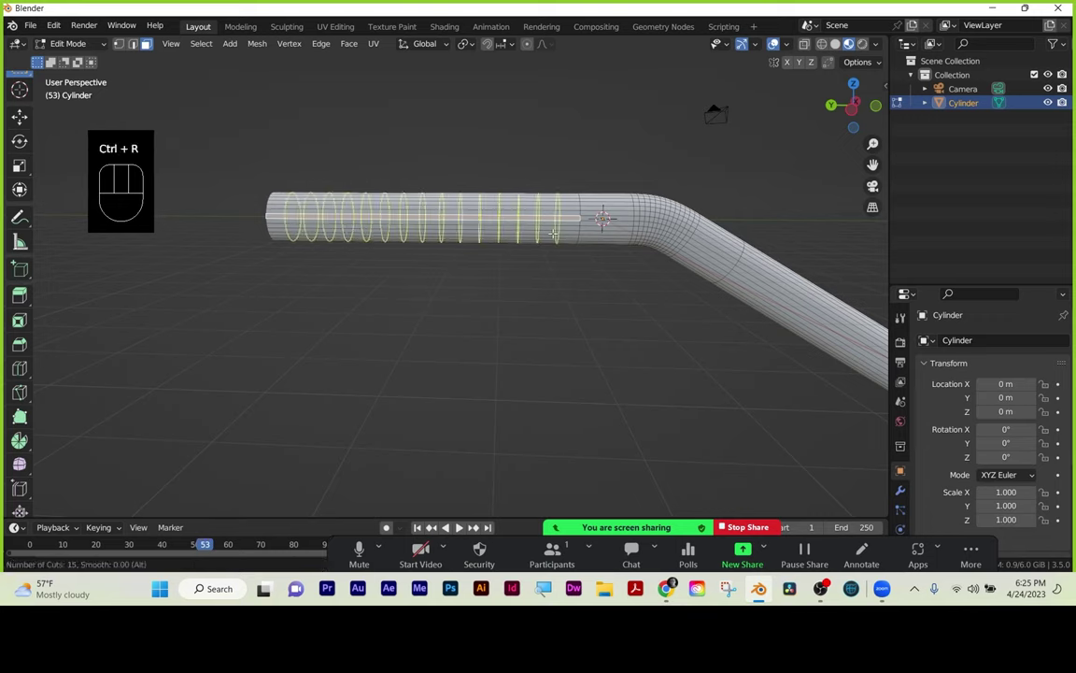
scroll(552, 234, up, 1)
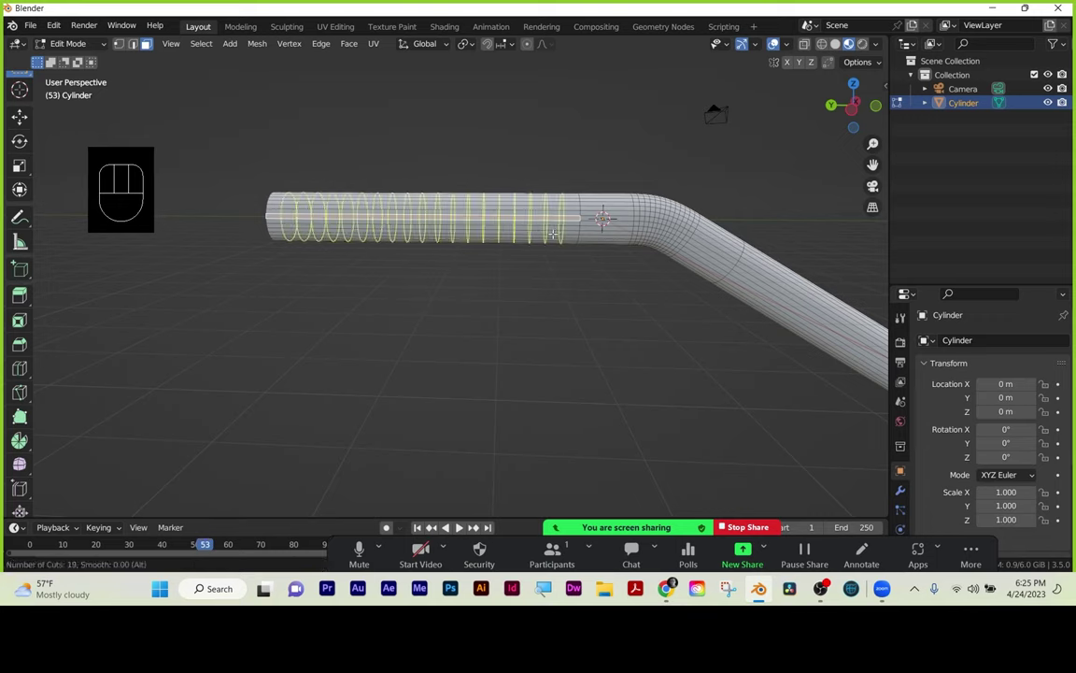
click(552, 234)
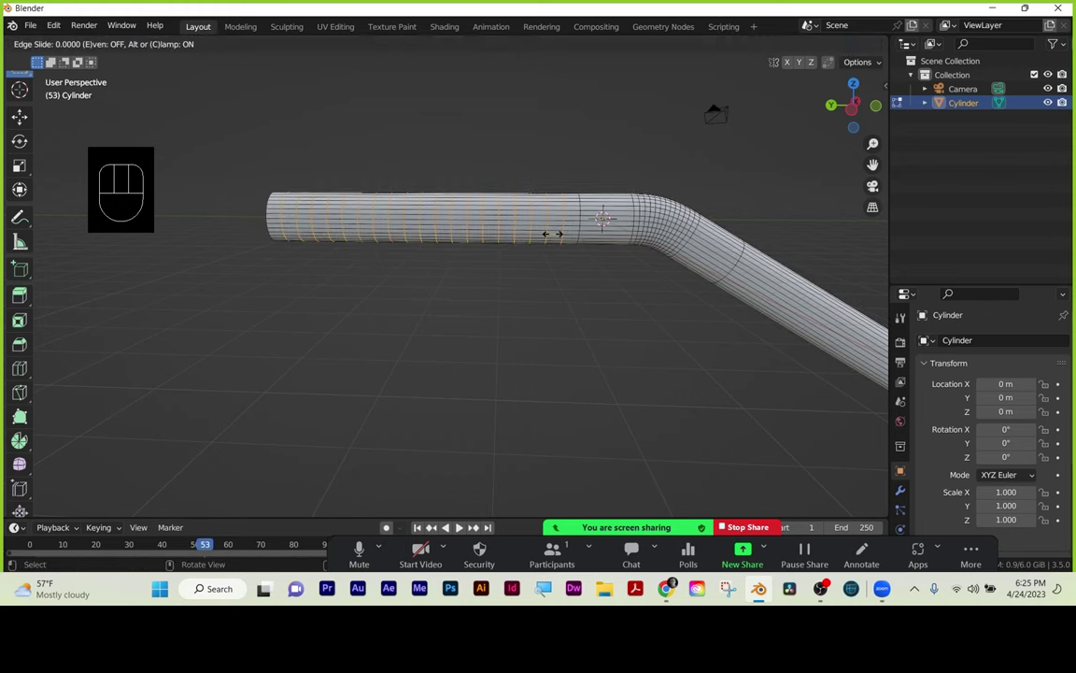
right_click(552, 234)
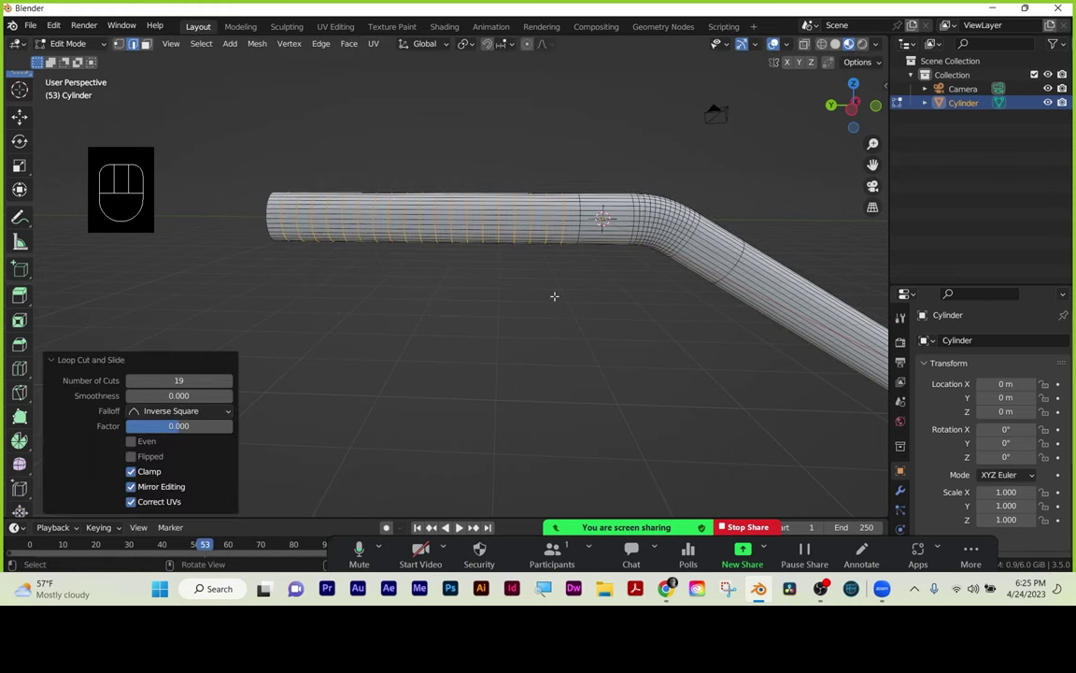
Add five loop cuts to the short uncut segment of the horizontal section next to the bend.
click(570, 349)
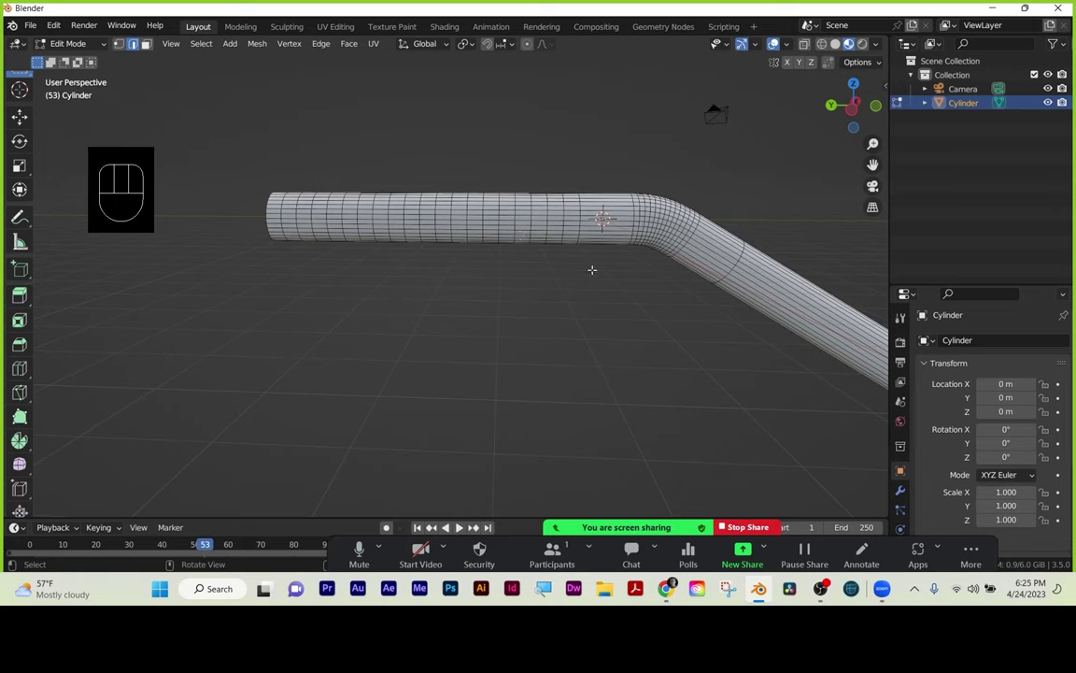
key(ctrl+r)
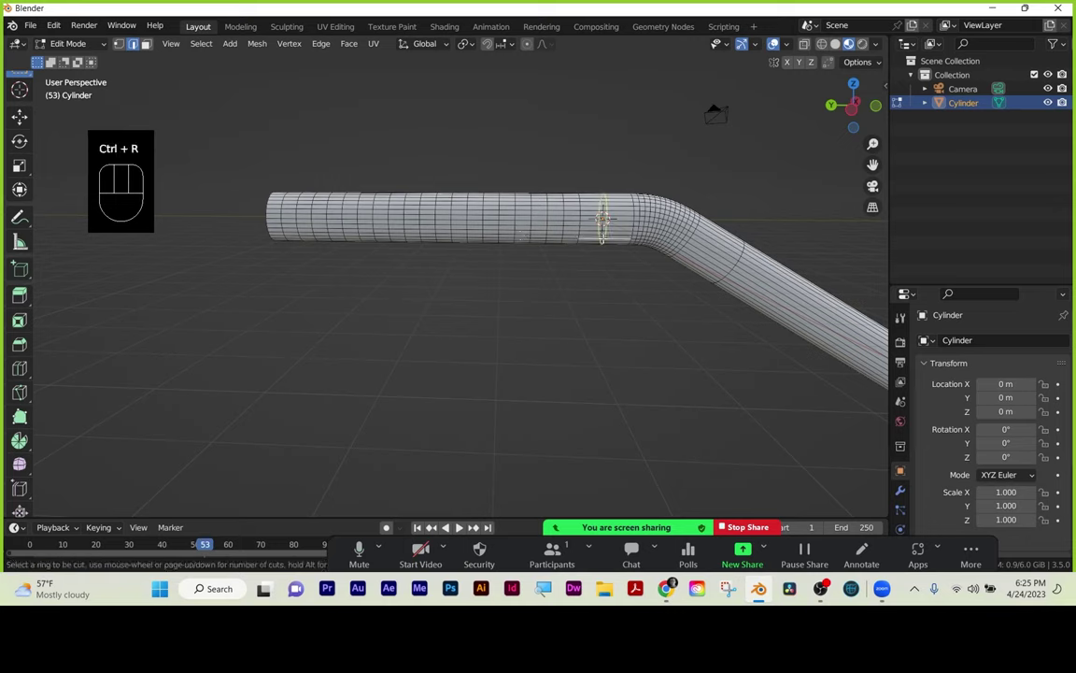
scroll(603, 221, up, 3)
scroll(603, 220, up, 1)
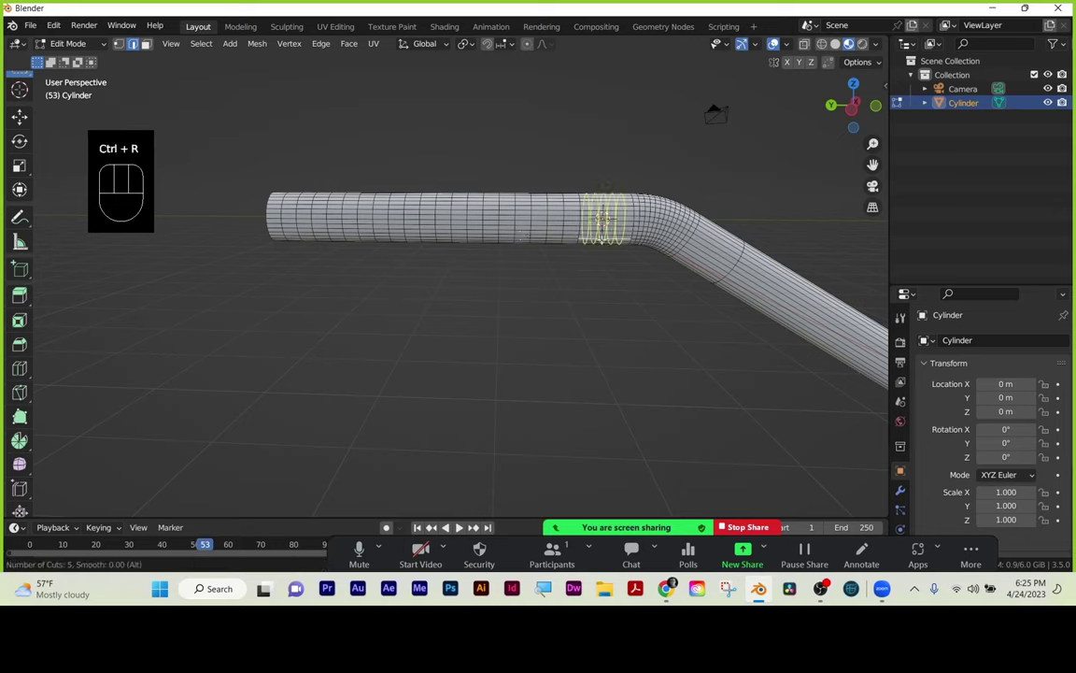
click(603, 221)
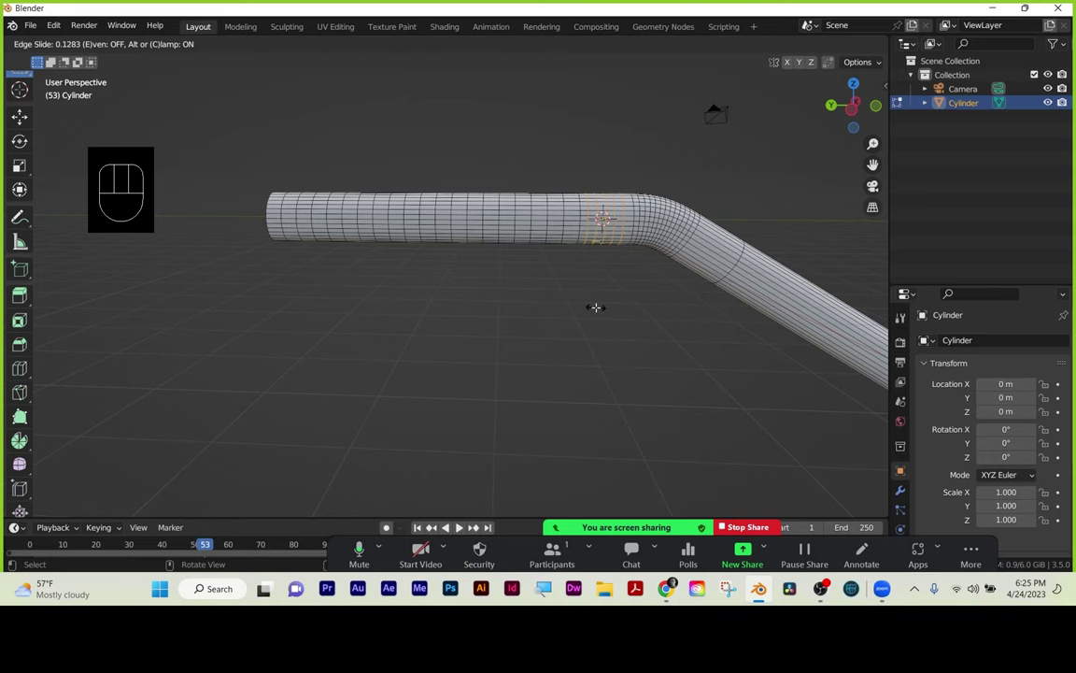
click(597, 307)
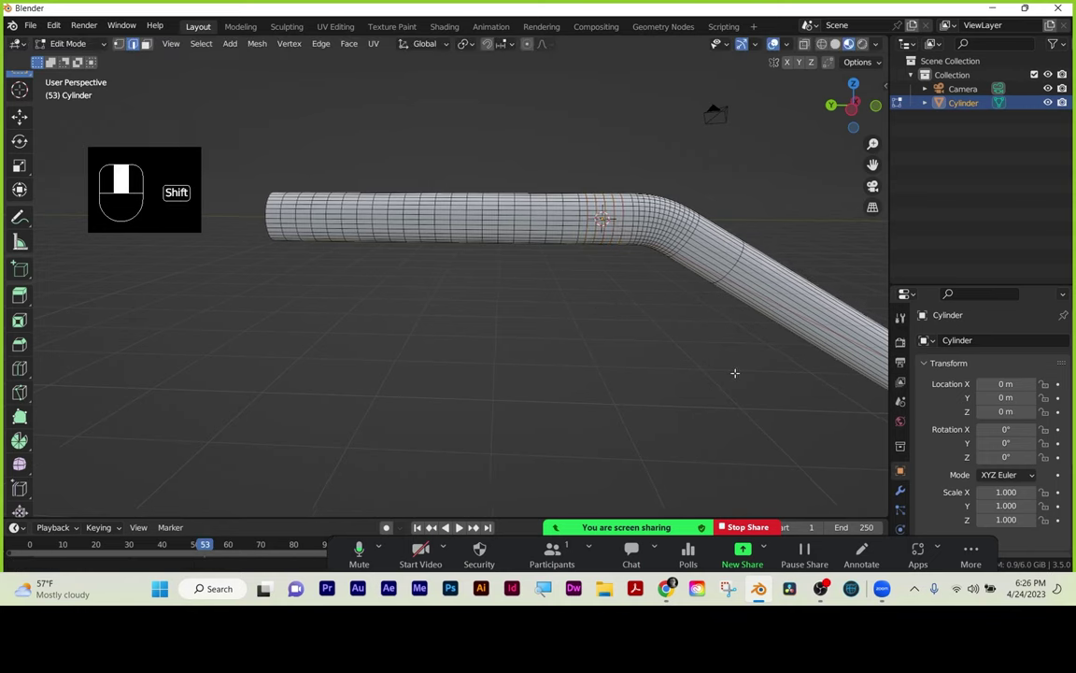
Add about 22 evenly spaced loop cuts to the long part of the angled section, without sliding them.
shift+middle_drag(735, 373, 487, 336)
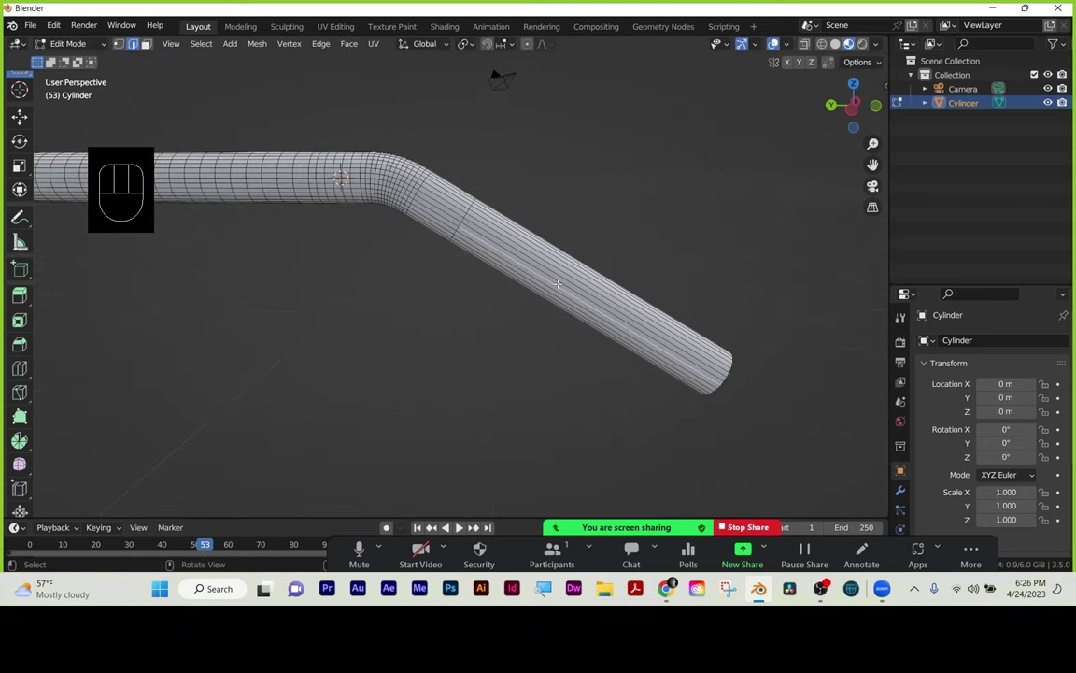
key(ctrl+r)
scroll(558, 283, up, 20)
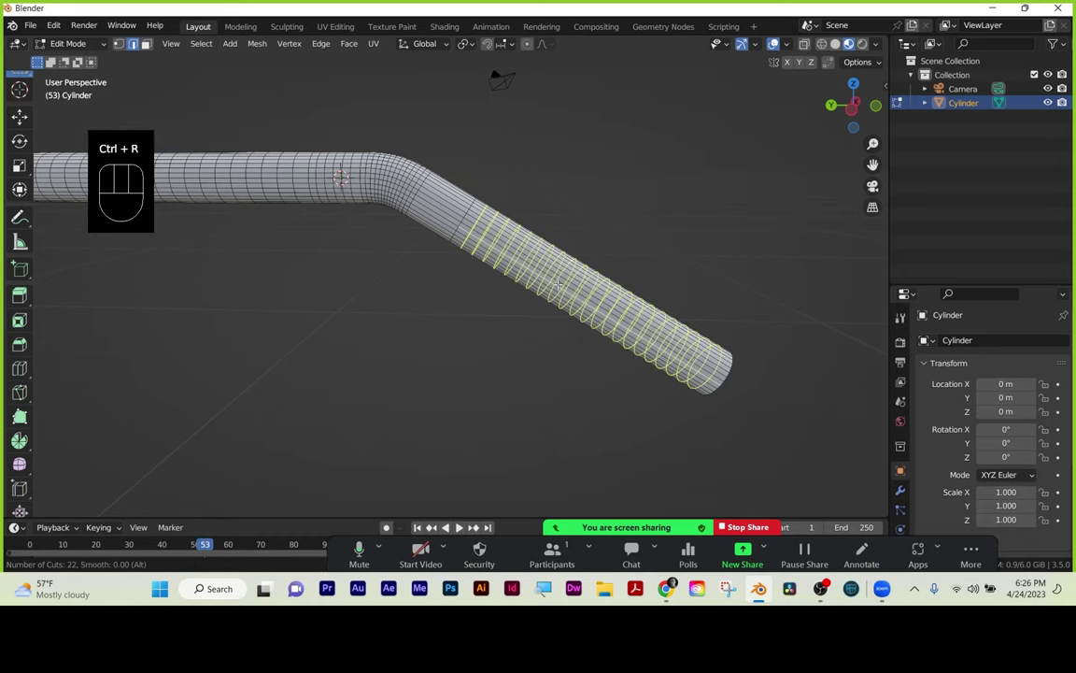
scroll(558, 283, up, 1)
click(558, 283)
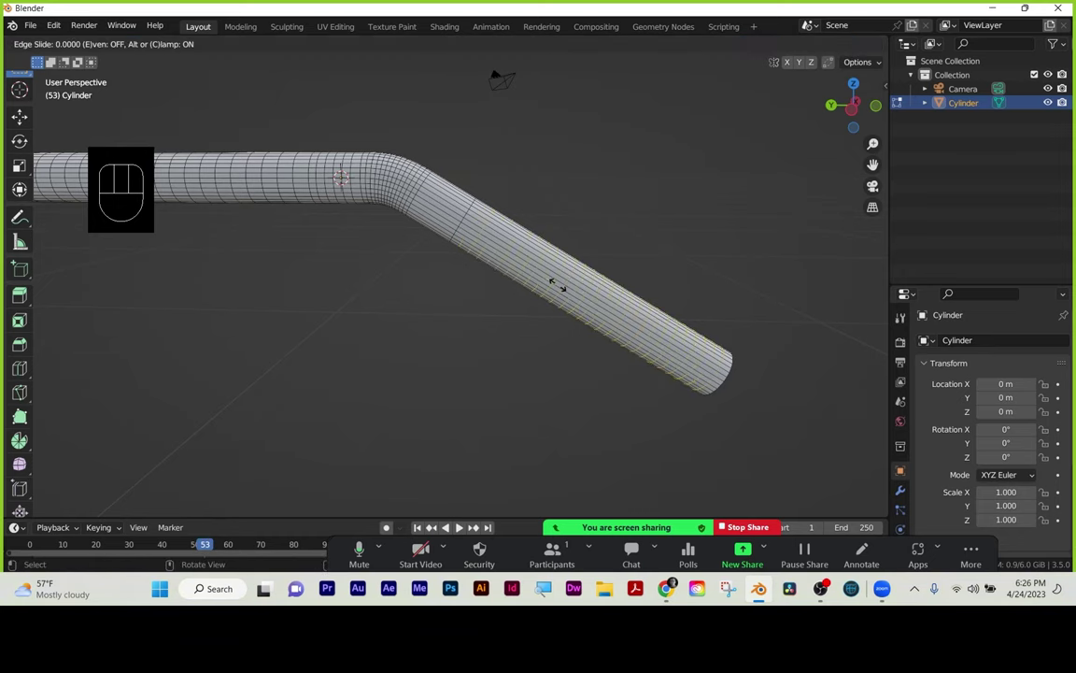
right_click(558, 283)
key(ctrl+z)
Add several evenly spaced loop cuts to the short segment of the angled section just past the bend, and clear the selection.
key(ctrl+r)
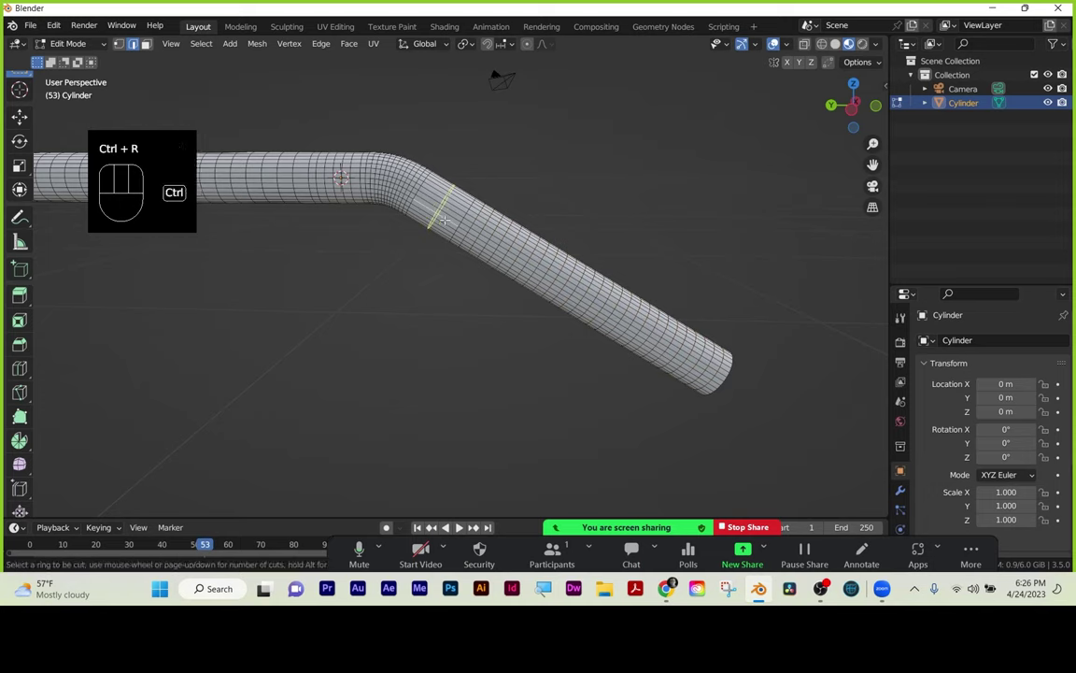
scroll(441, 219, up, 6)
click(441, 220)
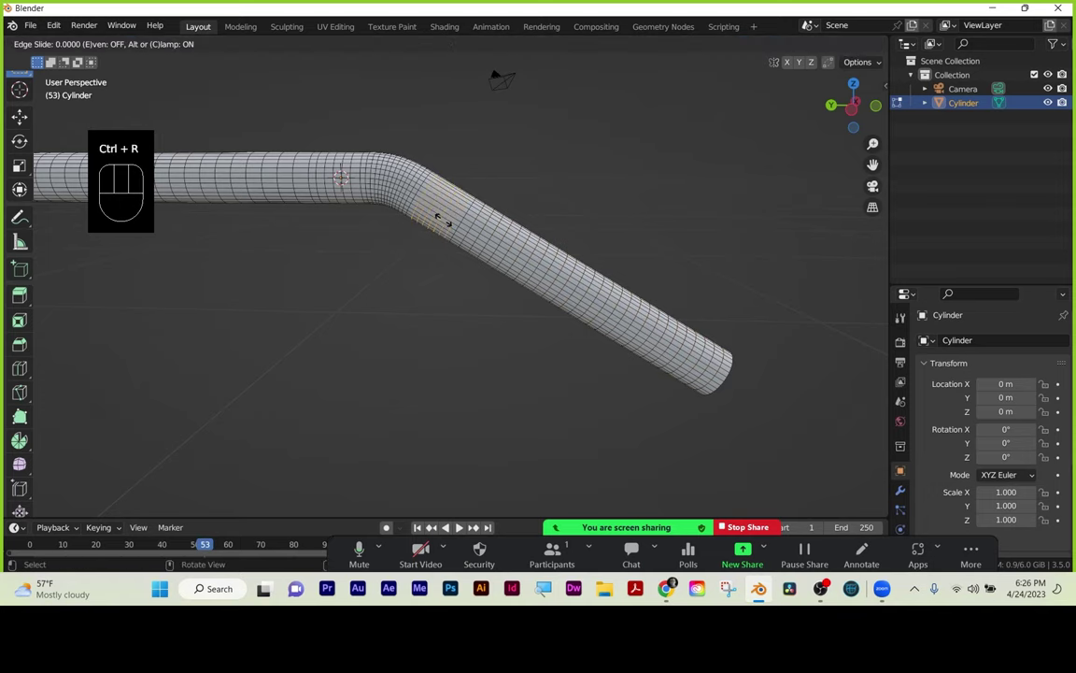
right_click(441, 220)
click(363, 338)
Return to Object Mode and deselect the finished pipe.
shift+middle_drag(363, 338, 508, 334)
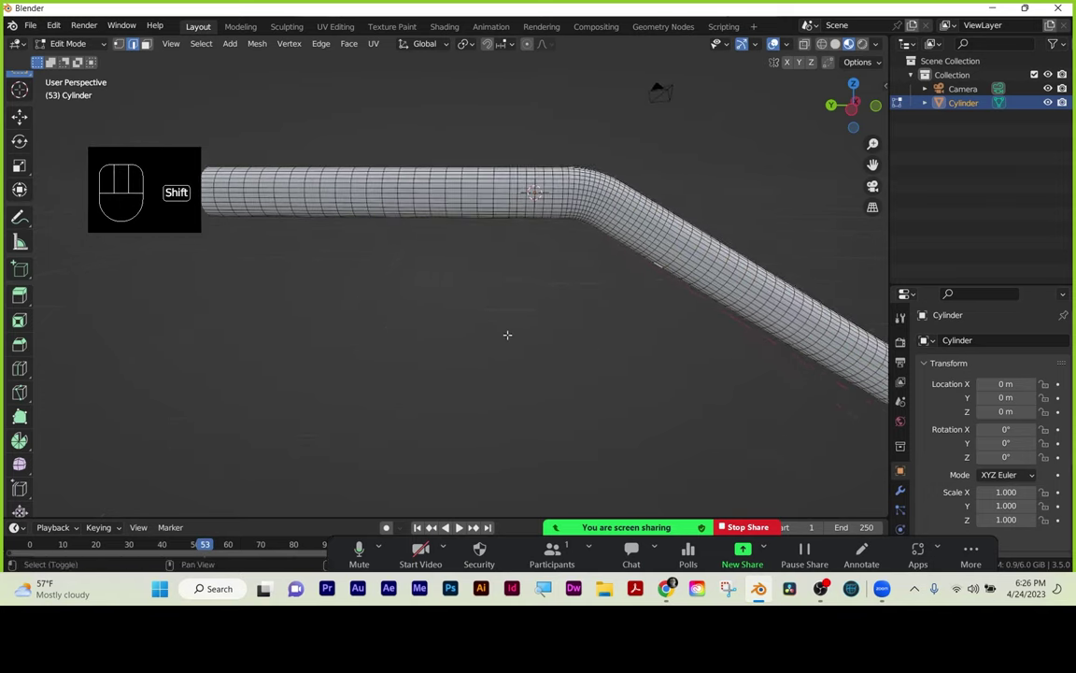
scroll(507, 334, down, 3)
key(Tab)
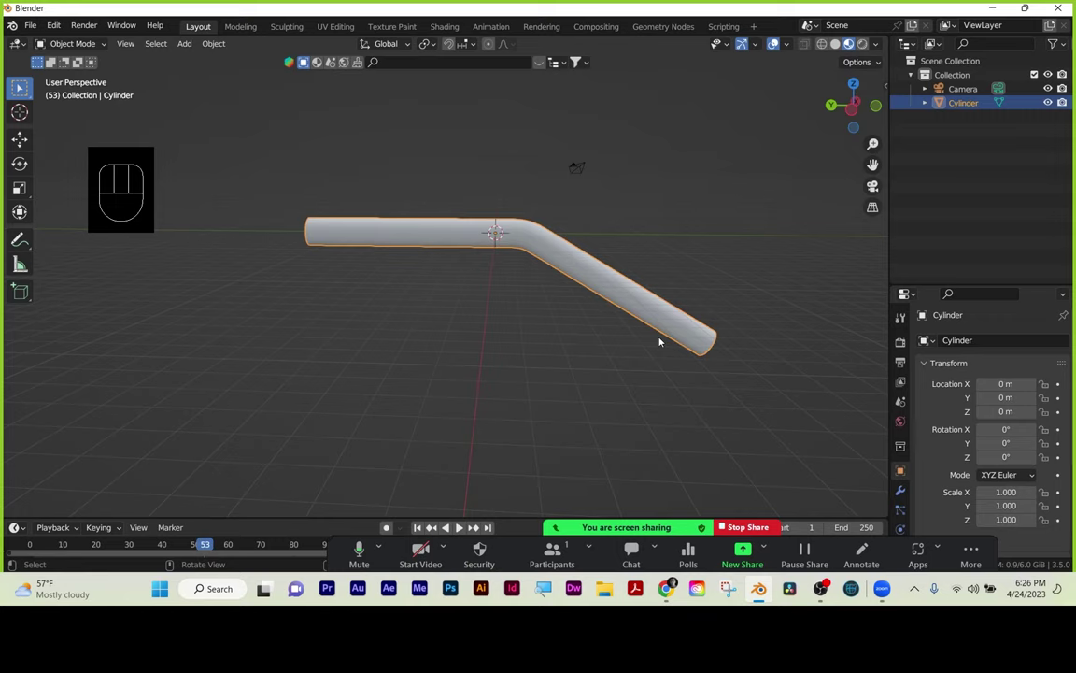
click(598, 414)
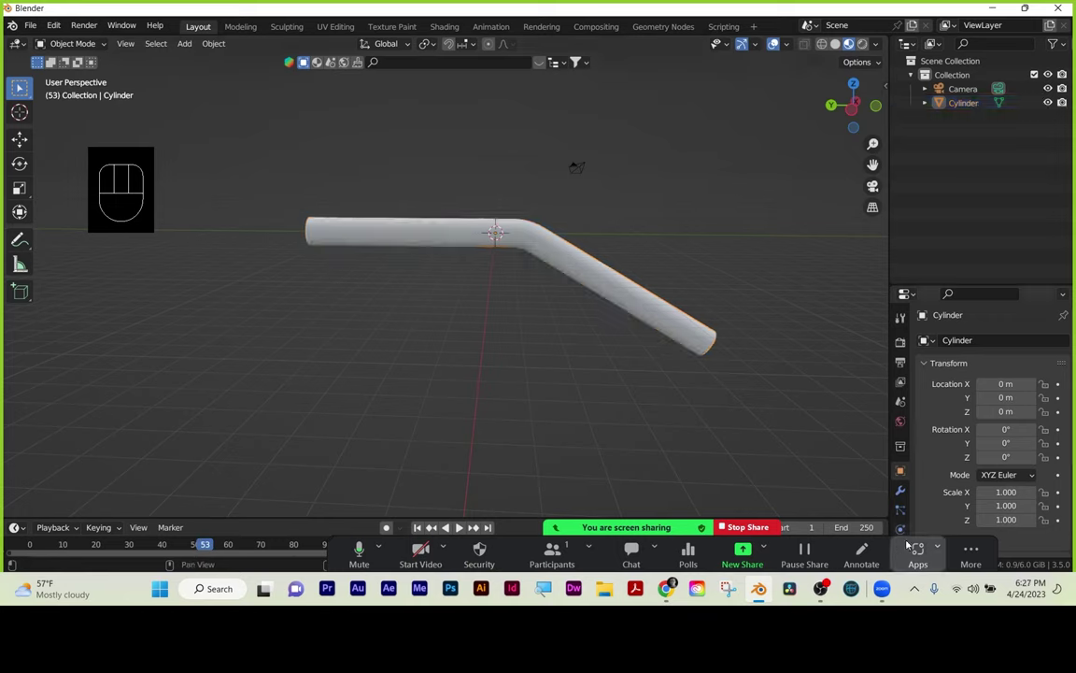
Hide the floating meeting controls of the screen share that cover the timeline.
click(971, 551)
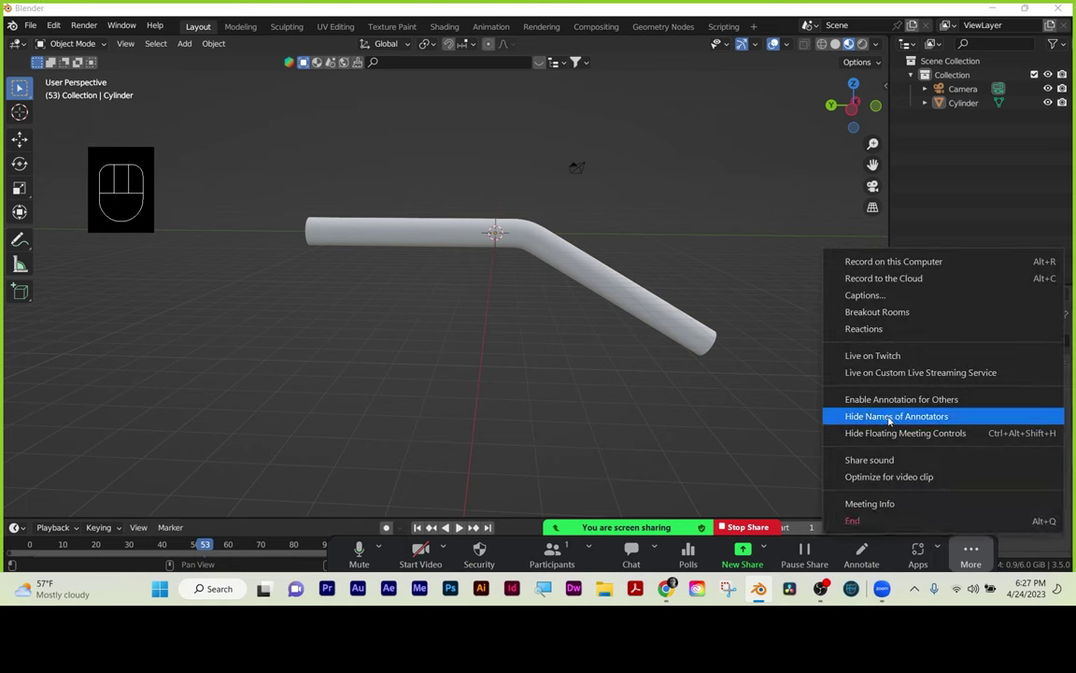
click(888, 418)
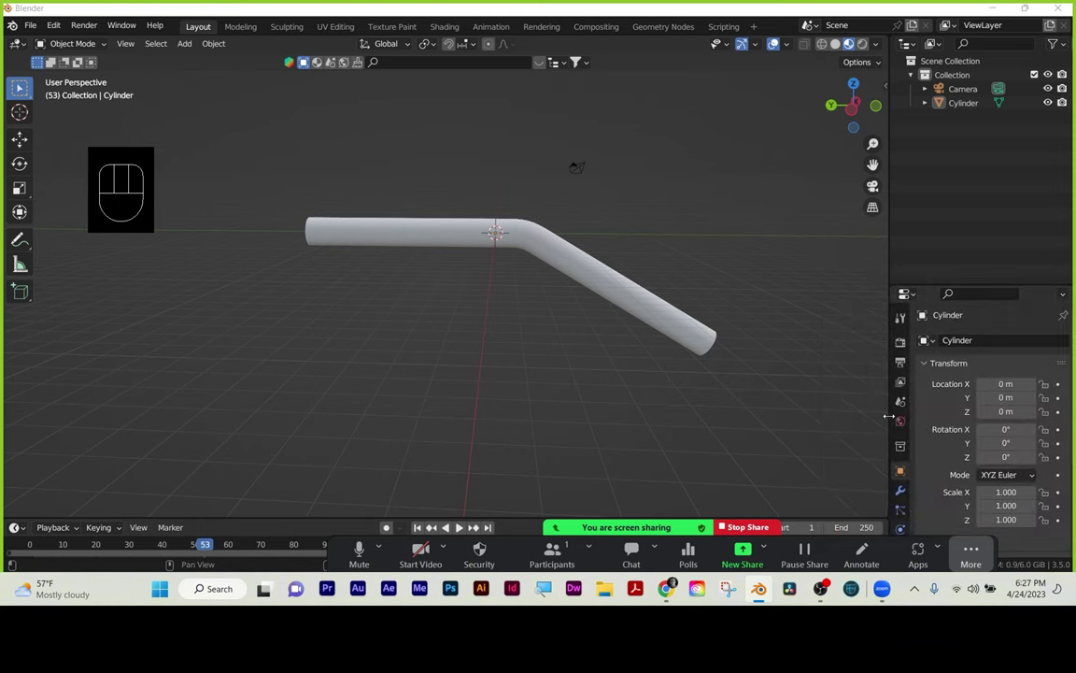
click(971, 553)
click(922, 439)
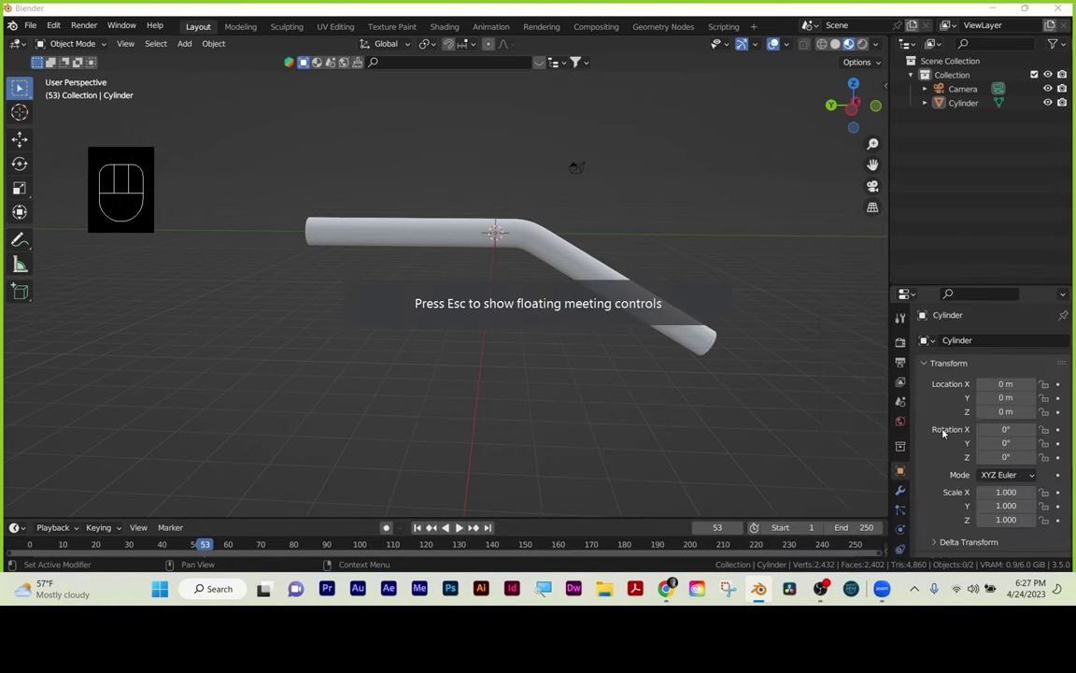
Look up the Node Wrangler add-on in the preferences by searching for "node", view the Save & Load settings, and close the preferences.
click(57, 26)
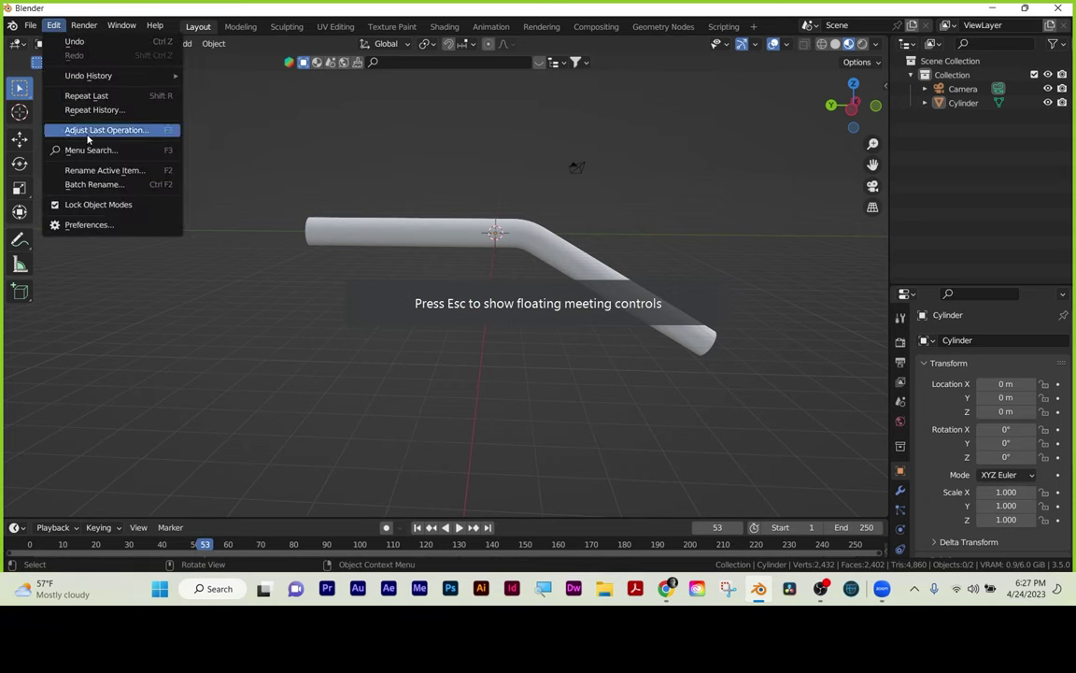
click(84, 224)
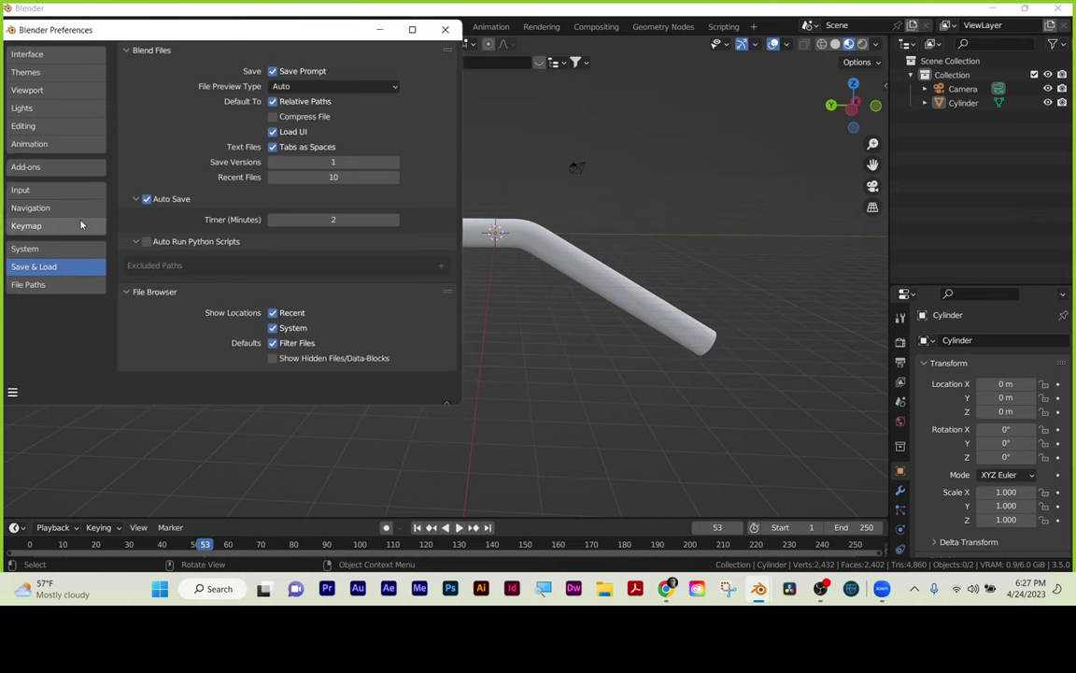
click(51, 166)
click(396, 69)
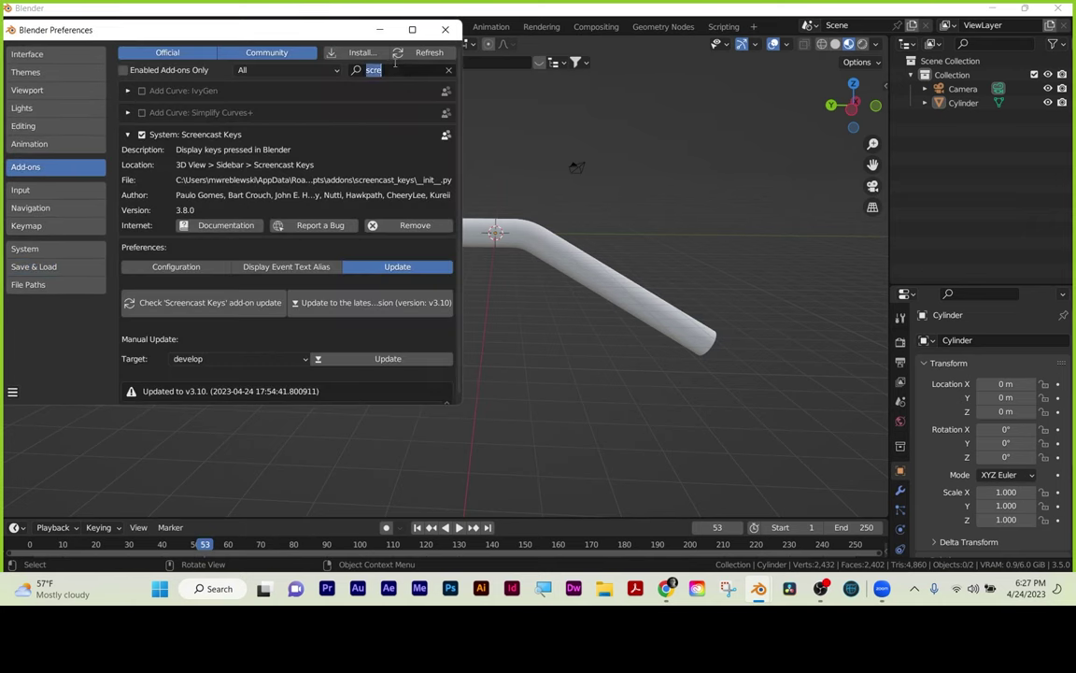
text(node)
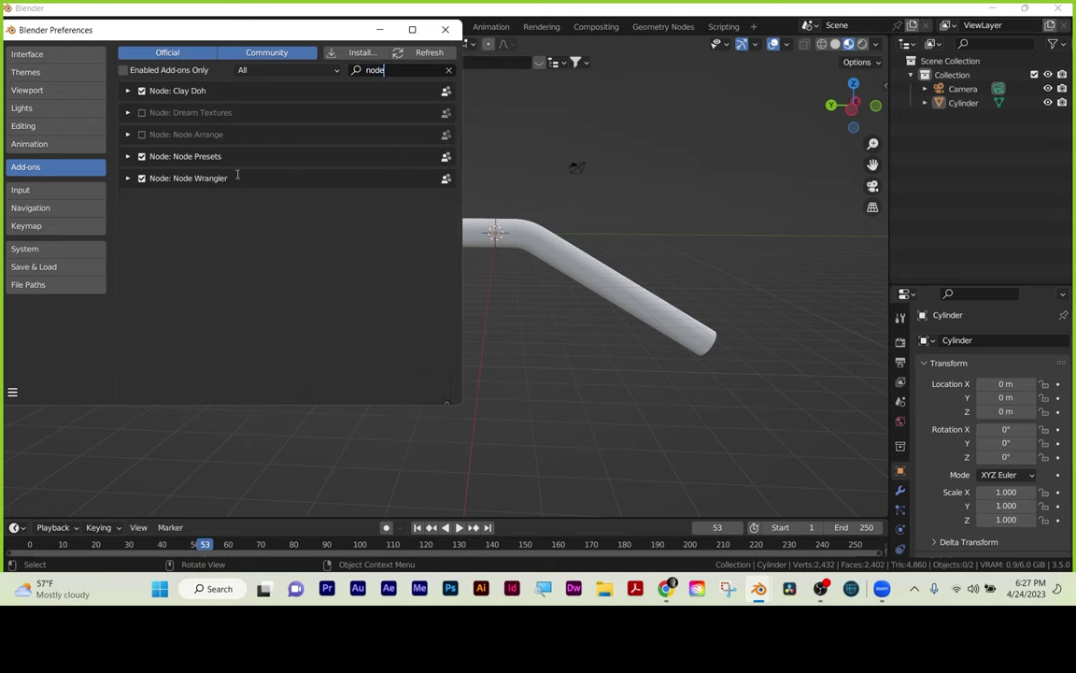
click(141, 177)
click(38, 266)
click(444, 28)
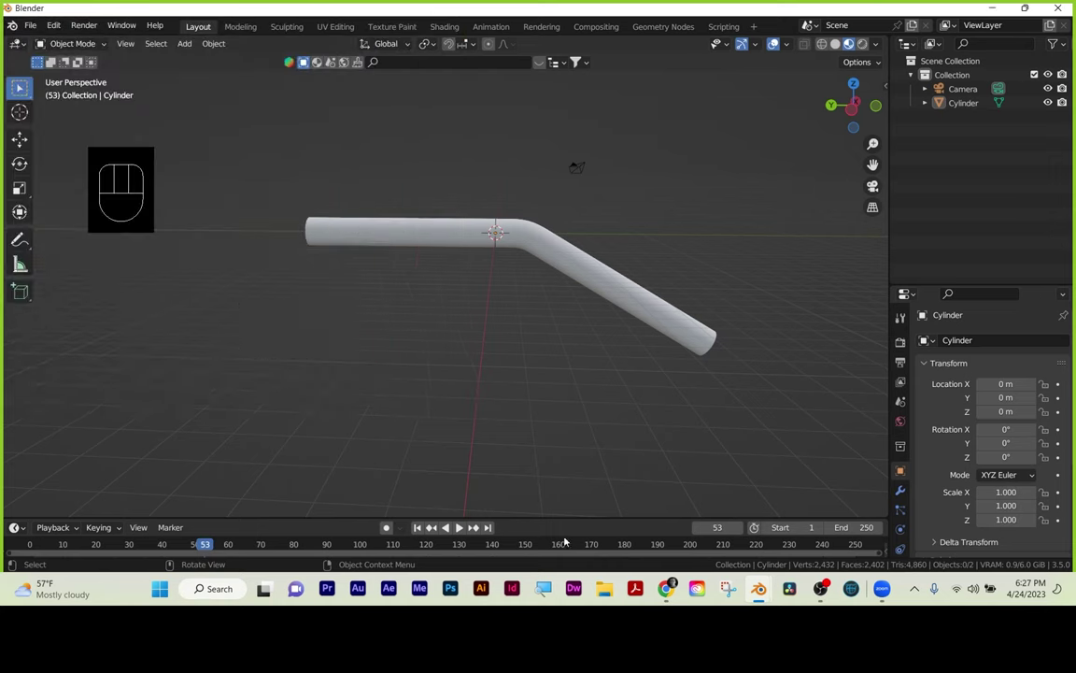
Enlarge the timeline area, view the polyhaven course folder in the browser, and return to Blender.
drag(572, 519, 548, 327)
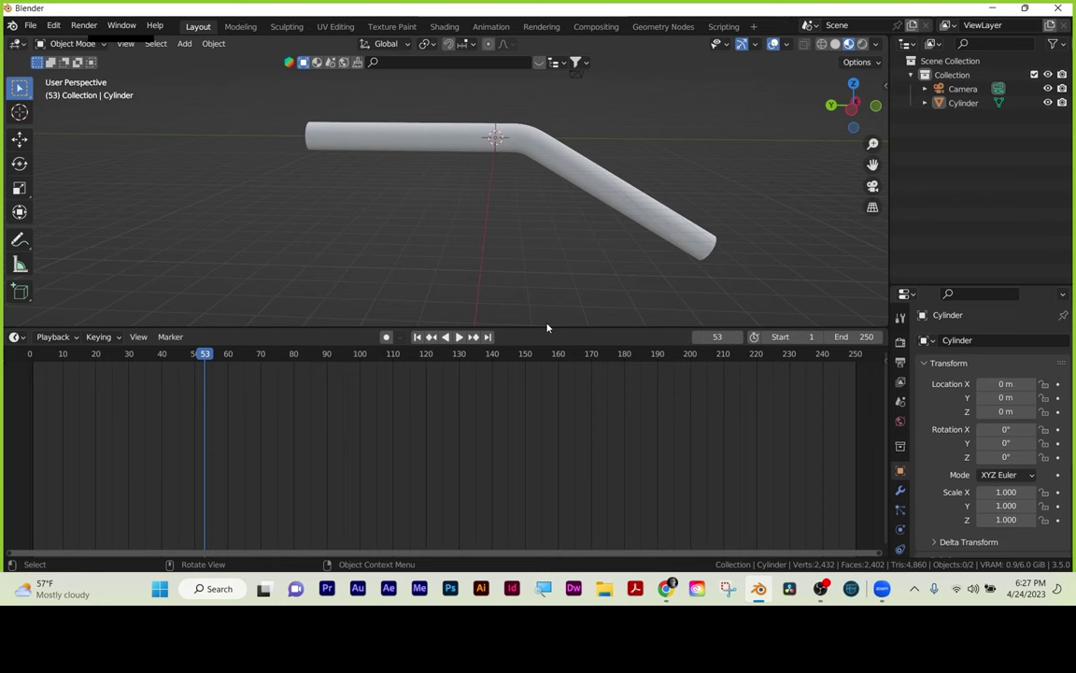
key(alt+Tab)
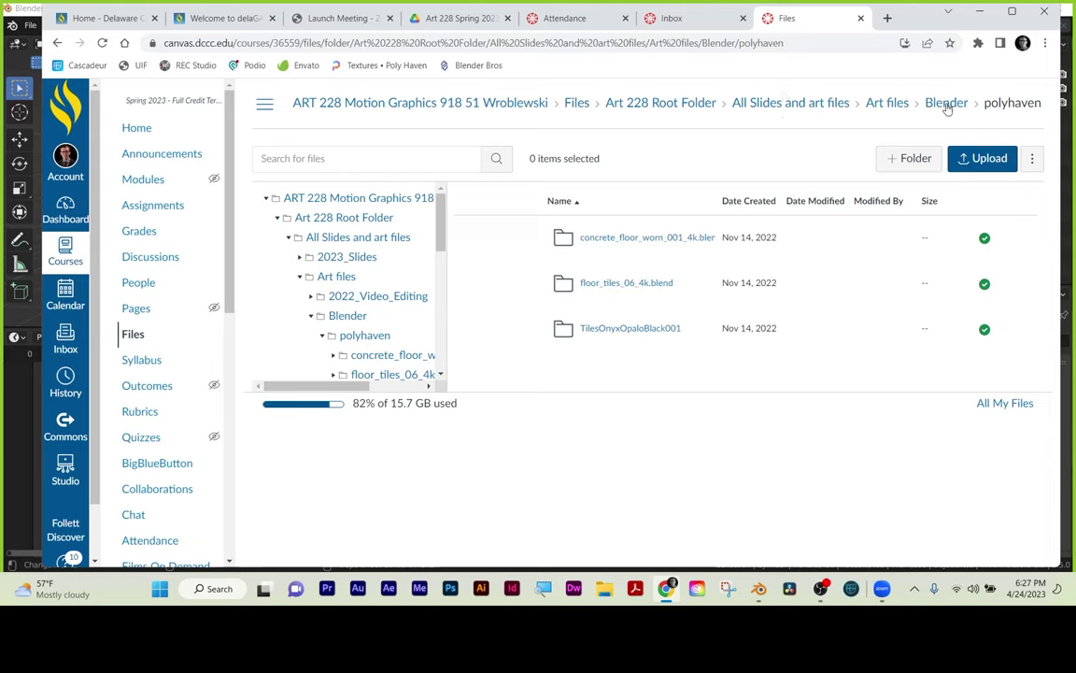
click(984, 11)
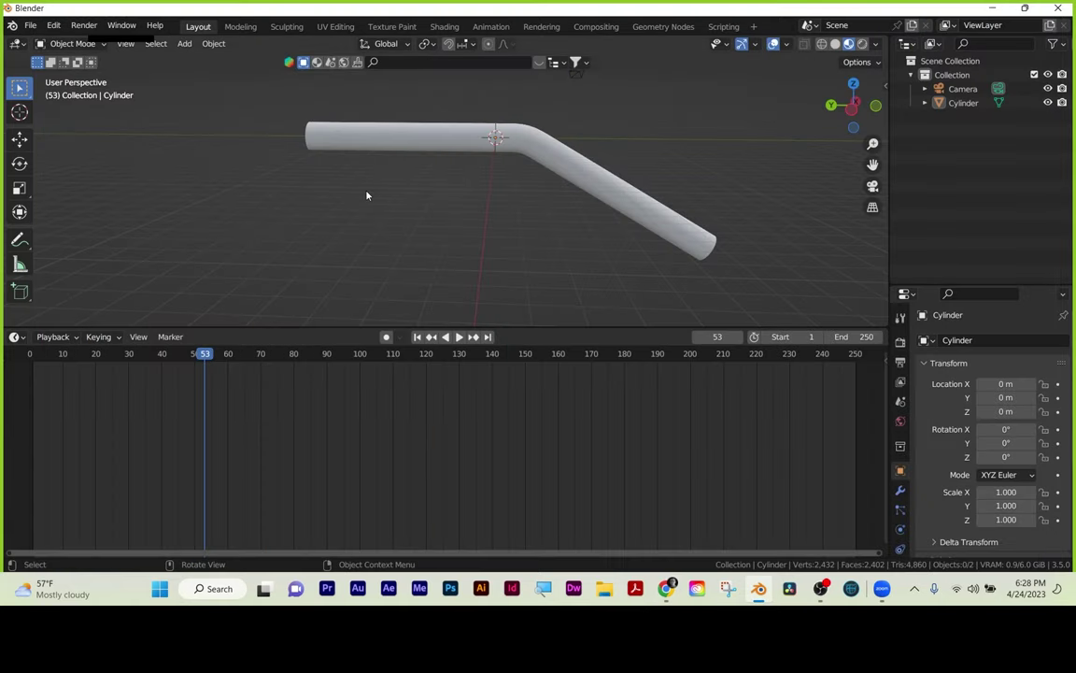
Delete the bent pipe object and shrink the timeline area to enlarge the 3D viewport.
click(566, 177)
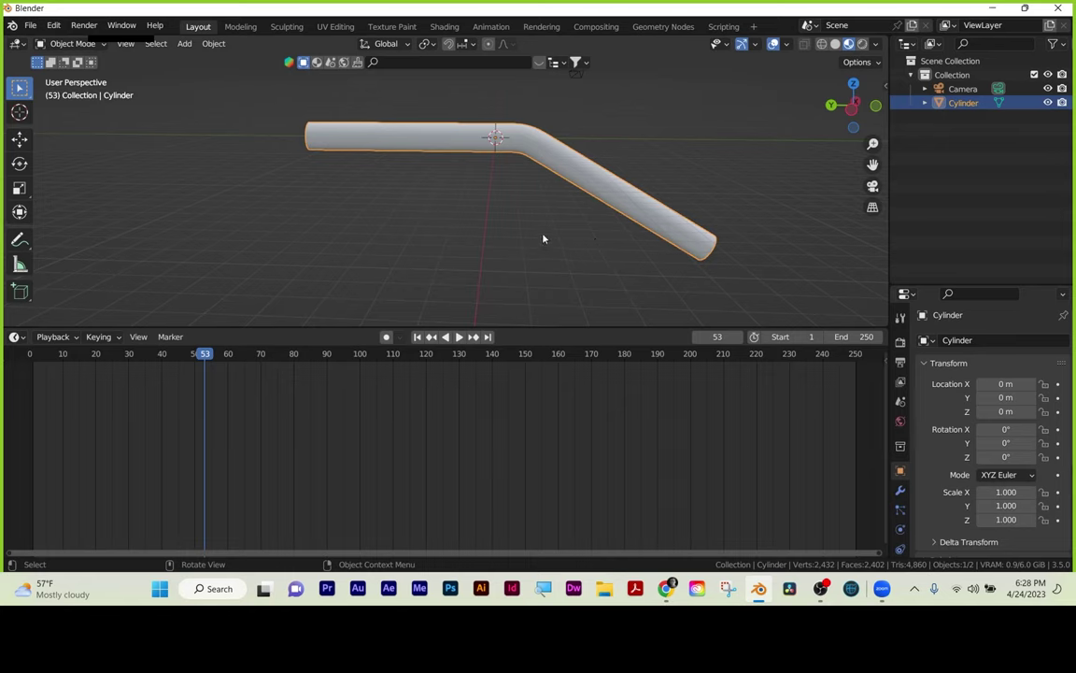
key(x)
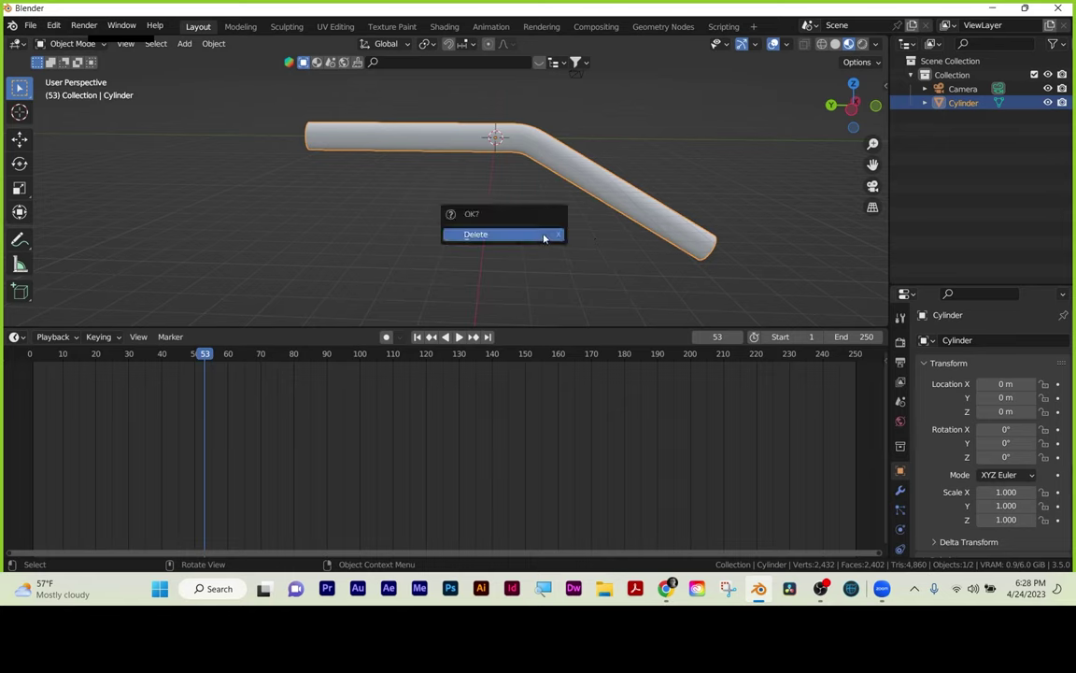
click(545, 235)
scroll(527, 346, down, 3)
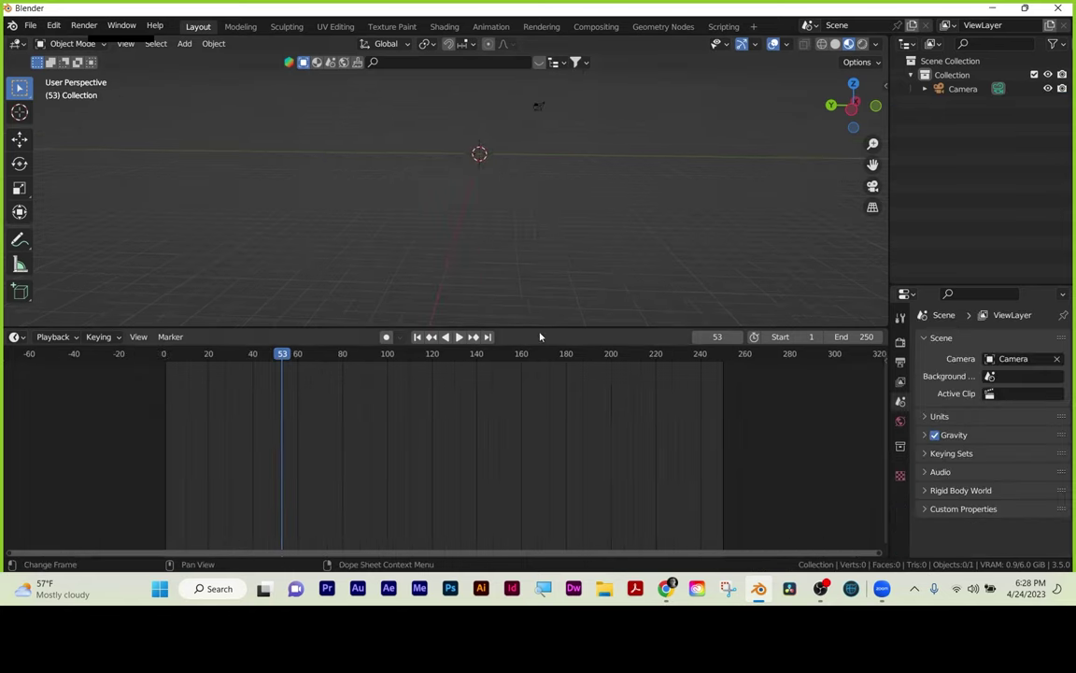
drag(541, 329, 545, 459)
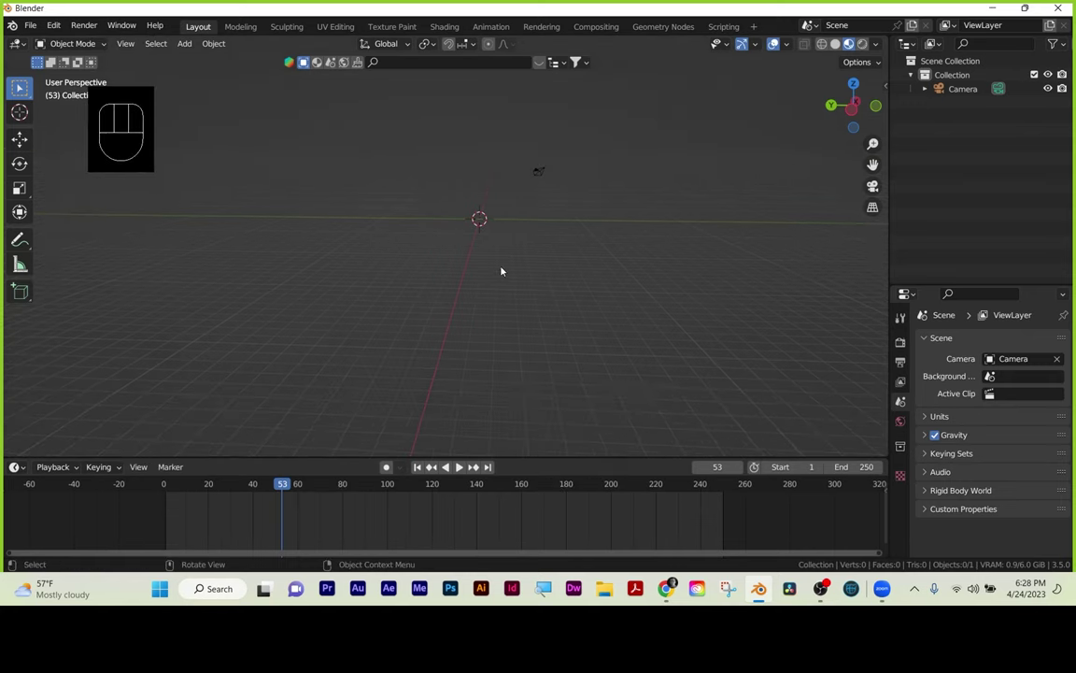
Add a cube mesh at the origin and scale it up uniformly to about 4.94 times its size.
key(shift+a)
mouse_move(525, 272)
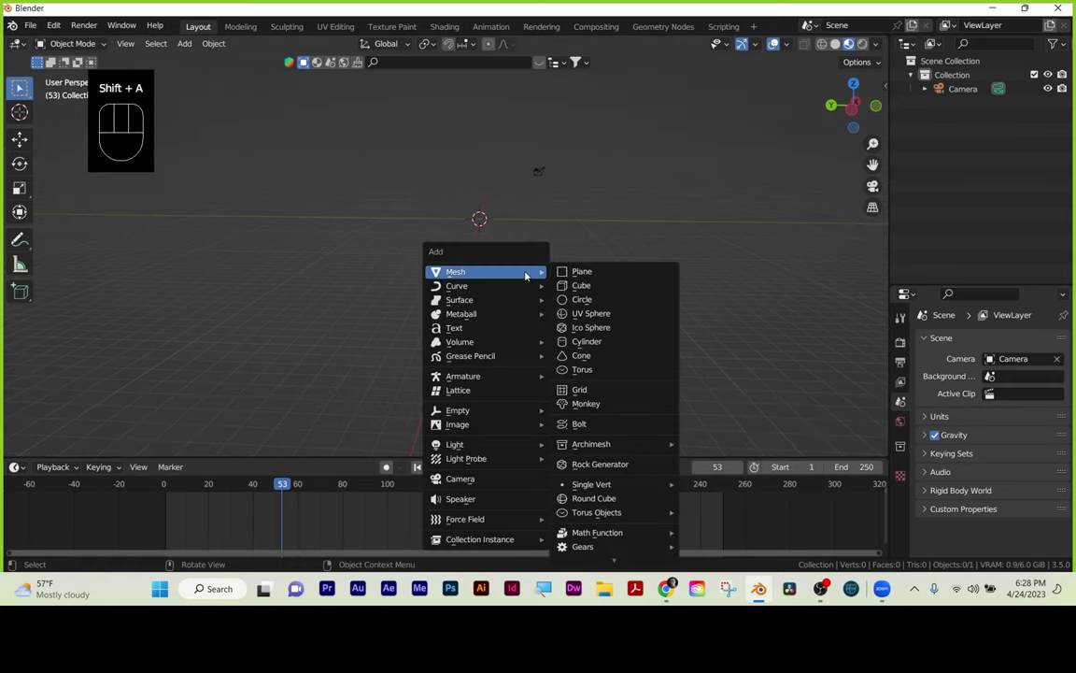
click(579, 286)
middle_drag(500, 257, 605, 260)
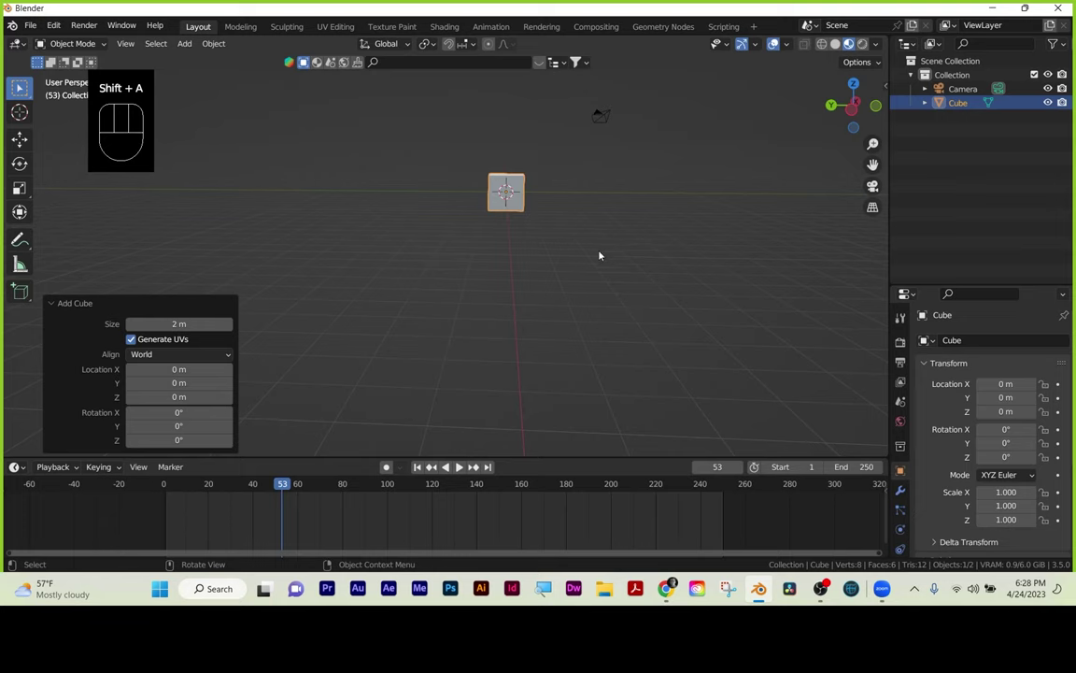
key(s)
key(Return)
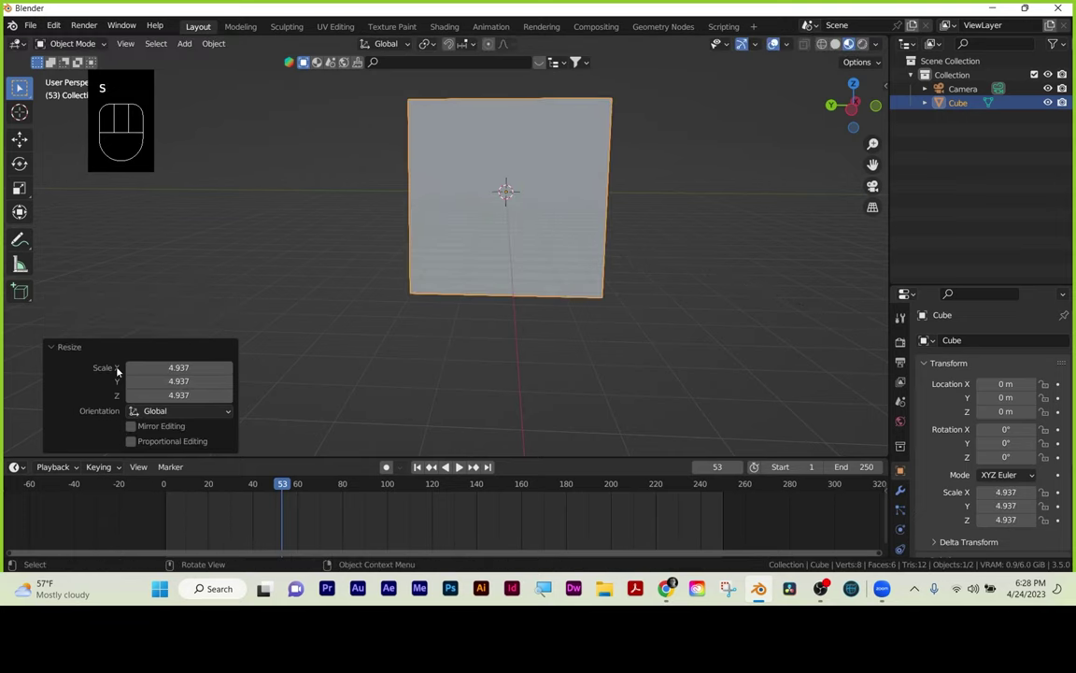
Move the cube up 3 m along the global Z axis with snapping, and deselect it.
key(g)
key(z)
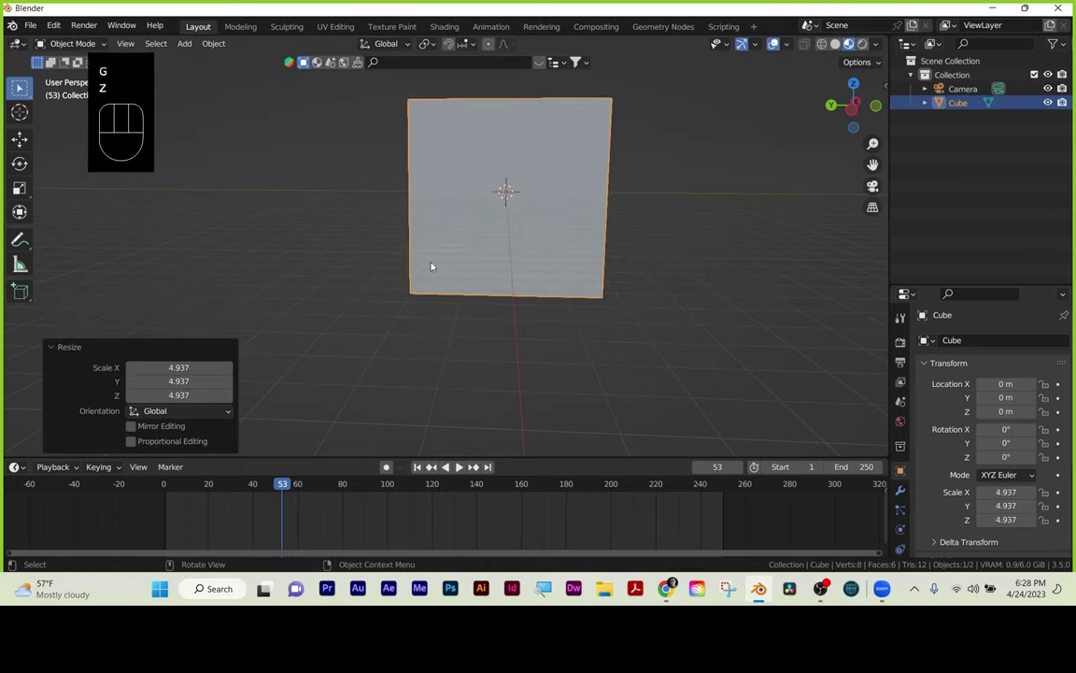
key(g)
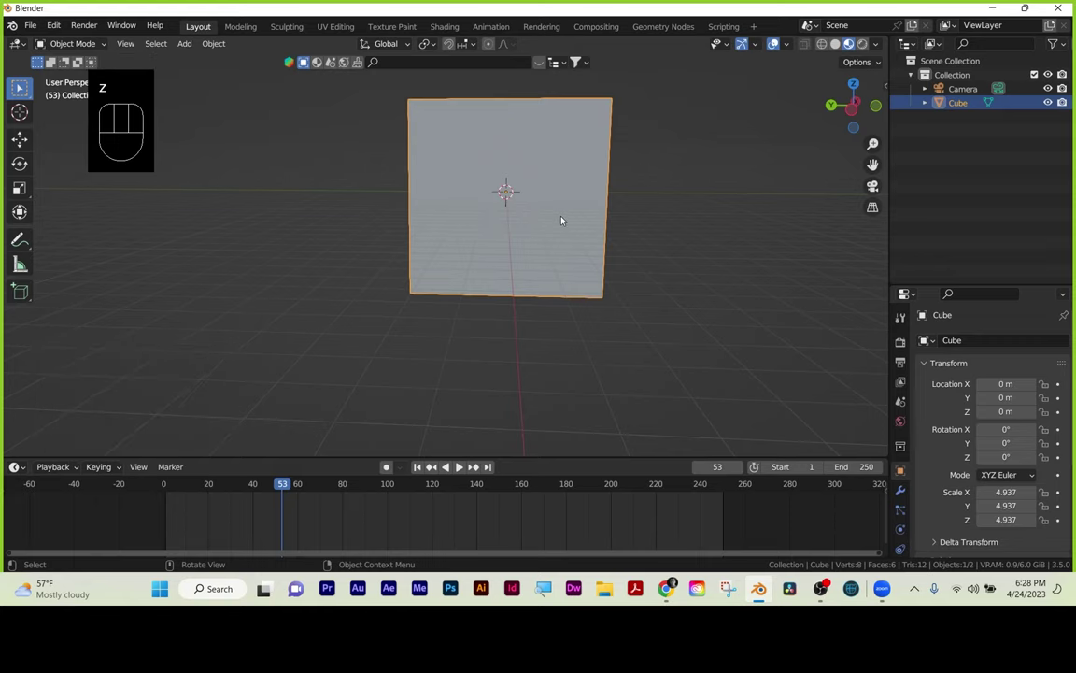
key(z)
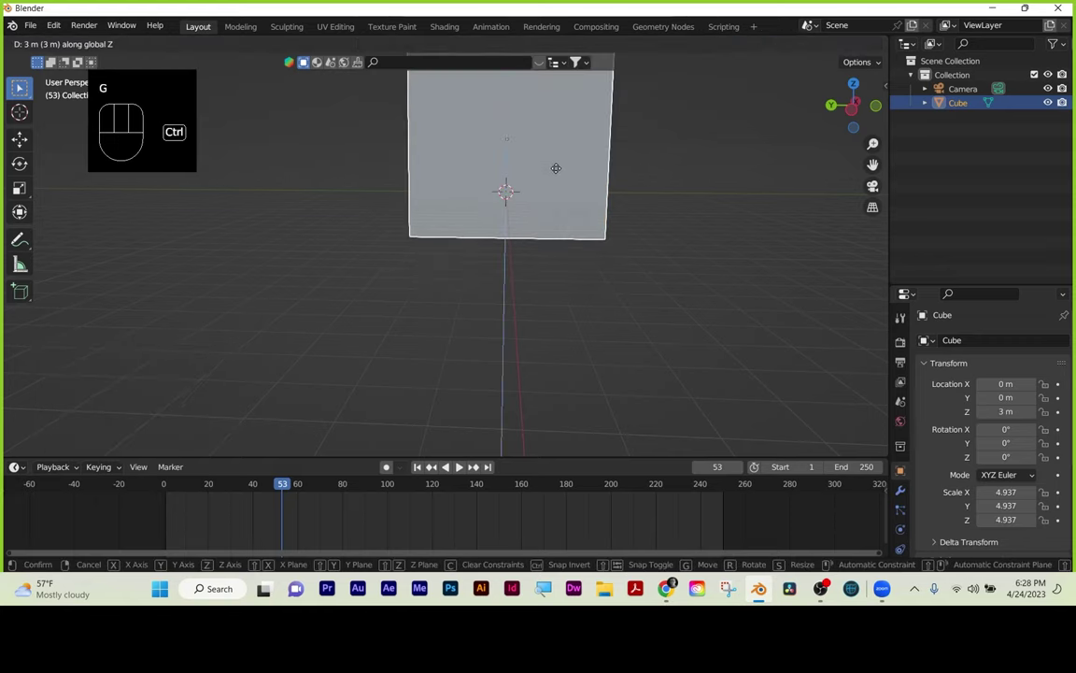
click(673, 255)
click(673, 272)
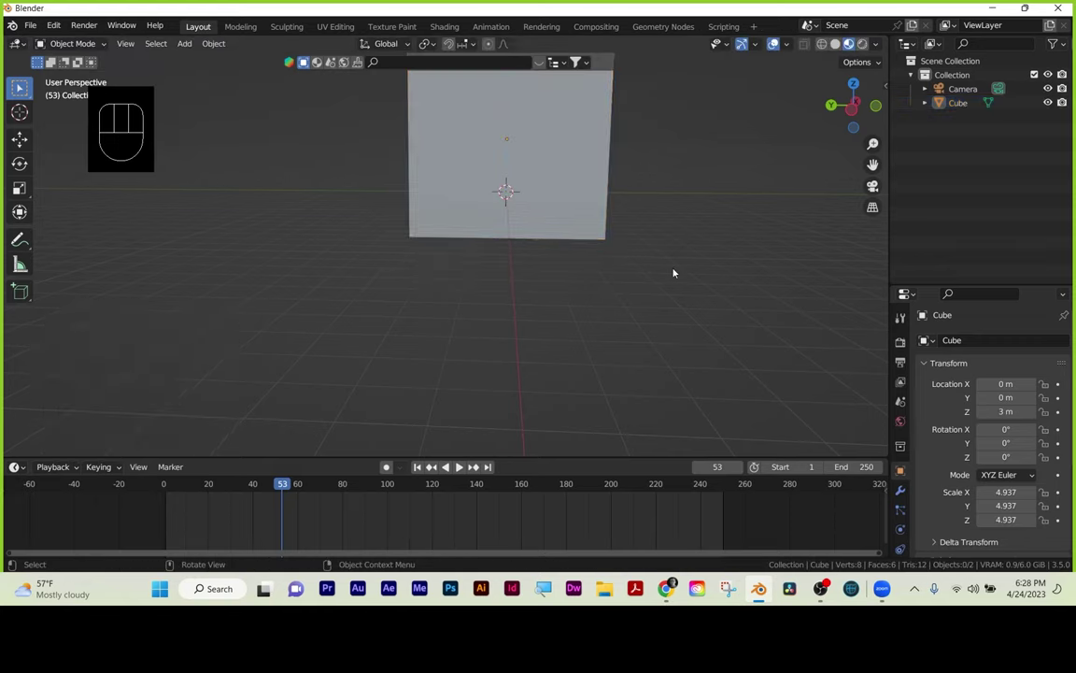
Turn off the floor grid in the viewport overlays, keeping the X and Y axis lines displayed.
middle_drag(673, 272, 752, 128)
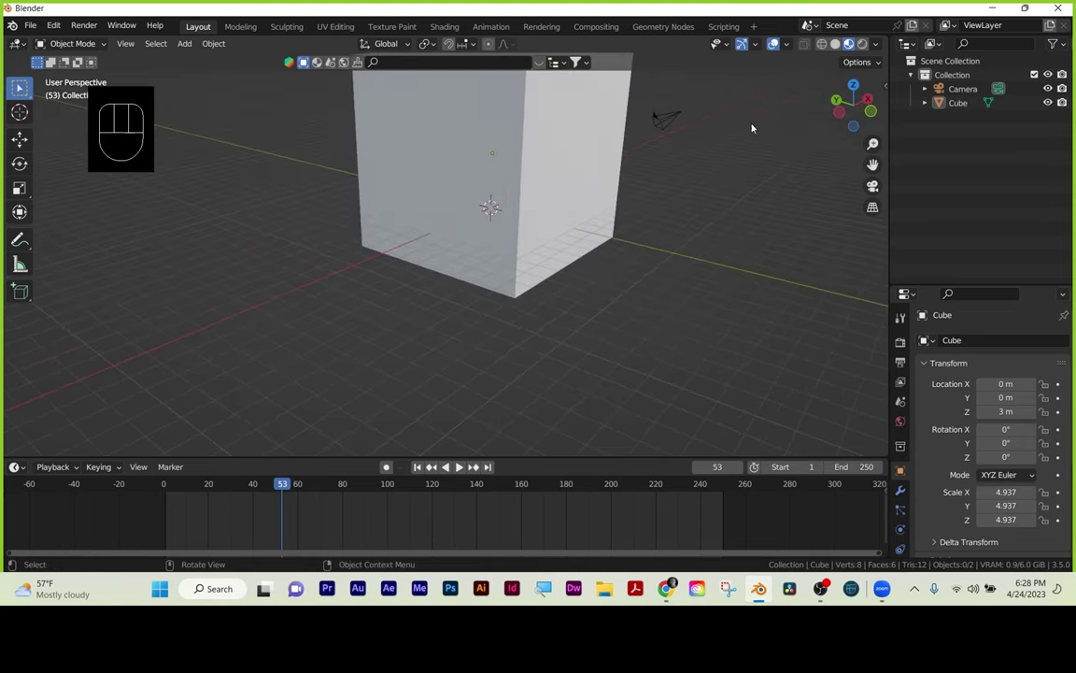
click(786, 43)
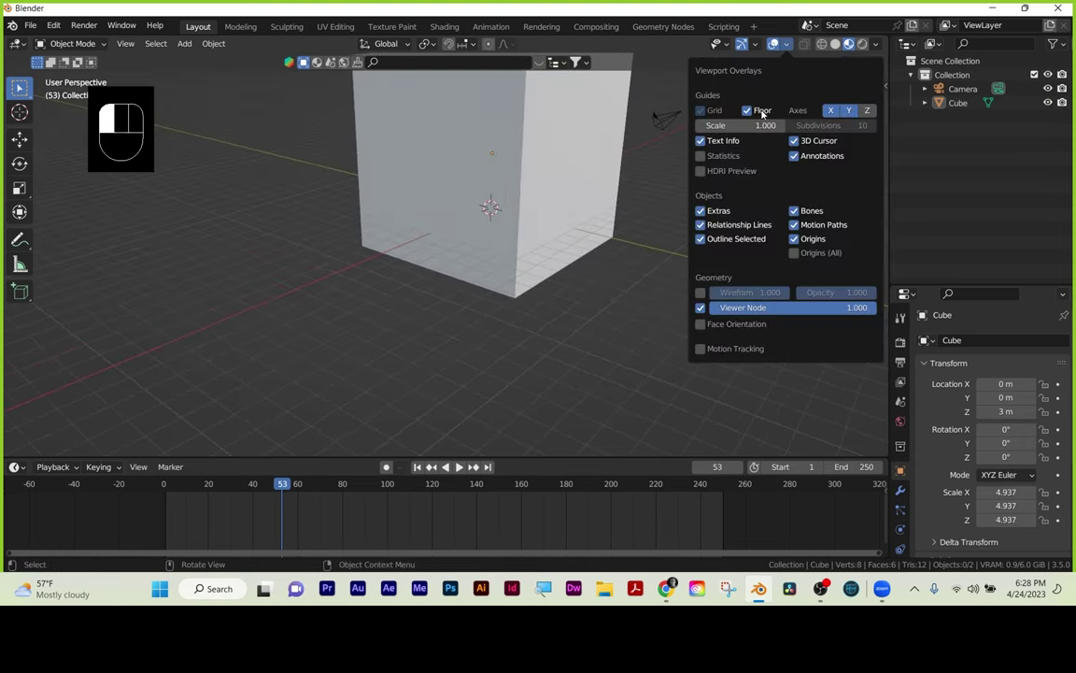
middle_drag(576, 357, 586, 285)
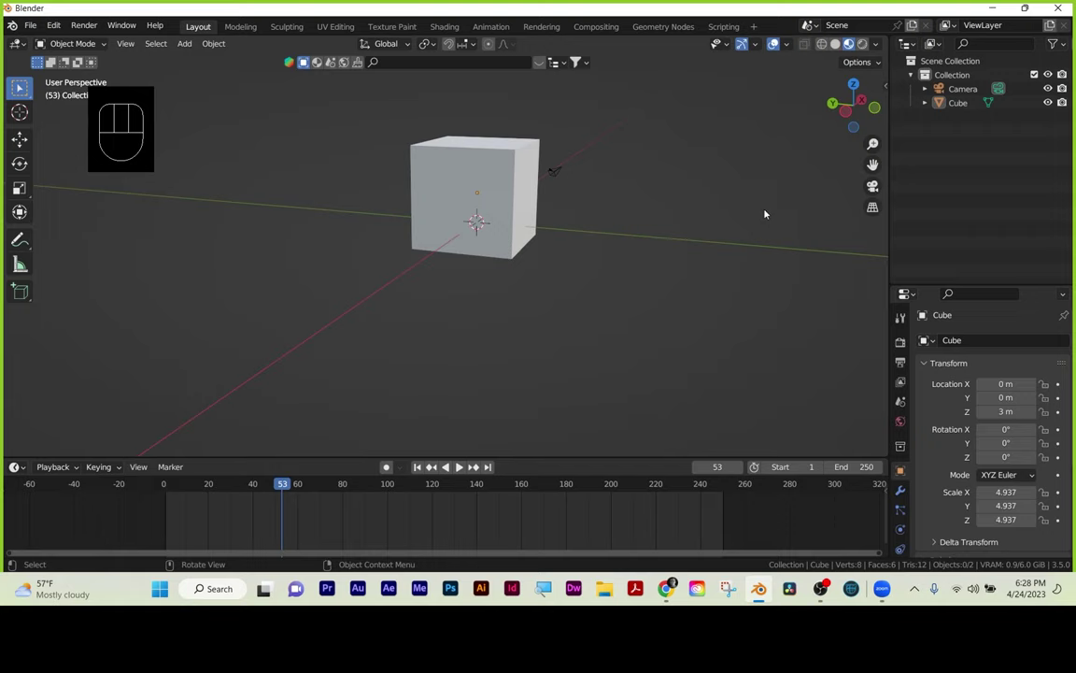
Apply all transforms (location, rotation and scale) to the cube.
click(476, 207)
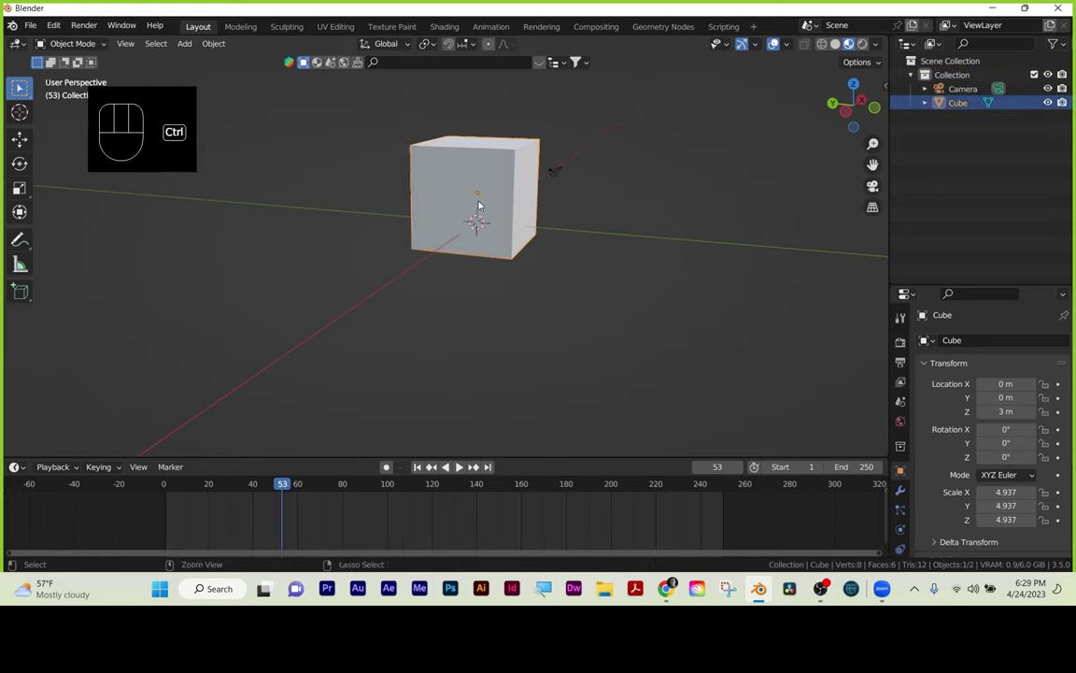
key(ctrl+a)
click(478, 203)
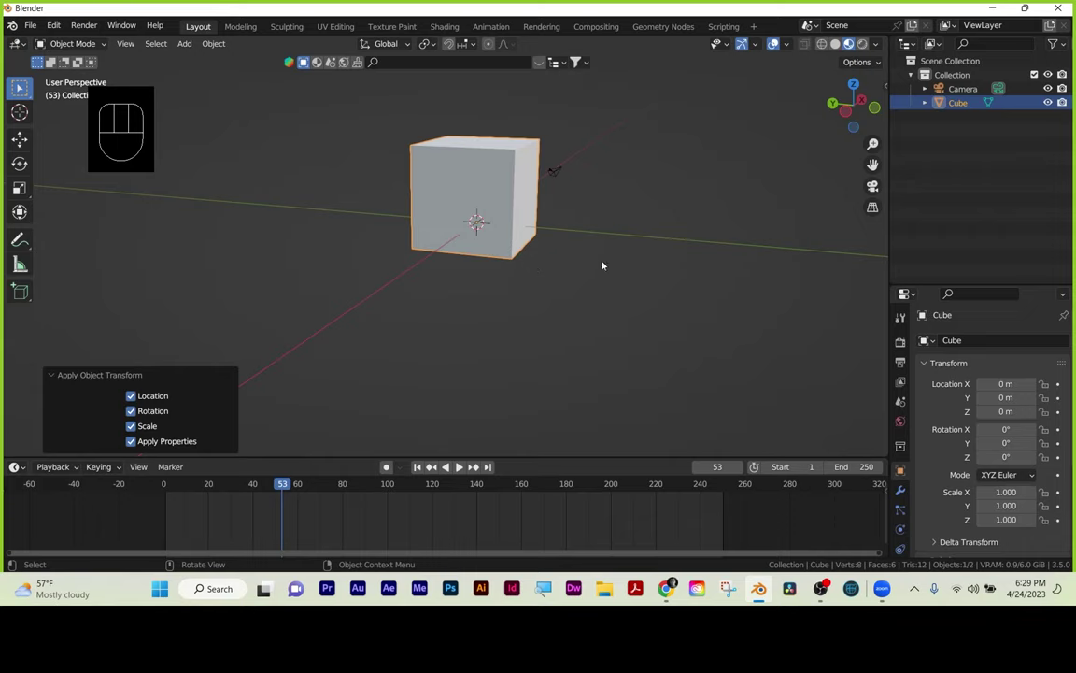
middle_drag(602, 266, 563, 266)
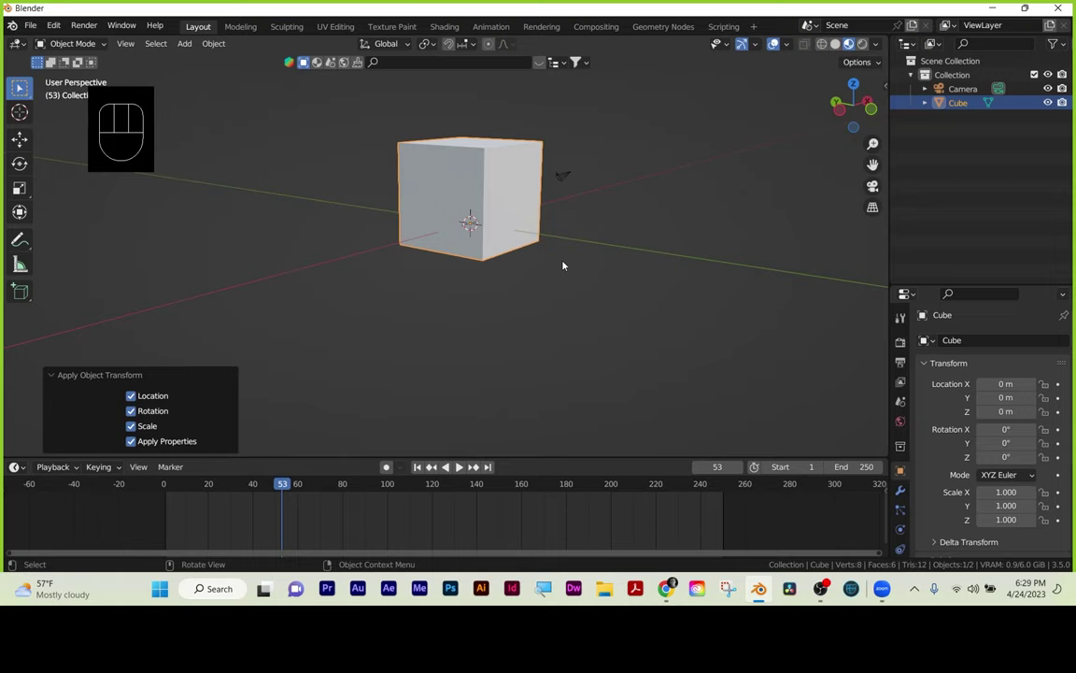
Enter Edit Mode on the cube and delete its negative-Y side face to open the box.
drag(501, 190, 501, 190)
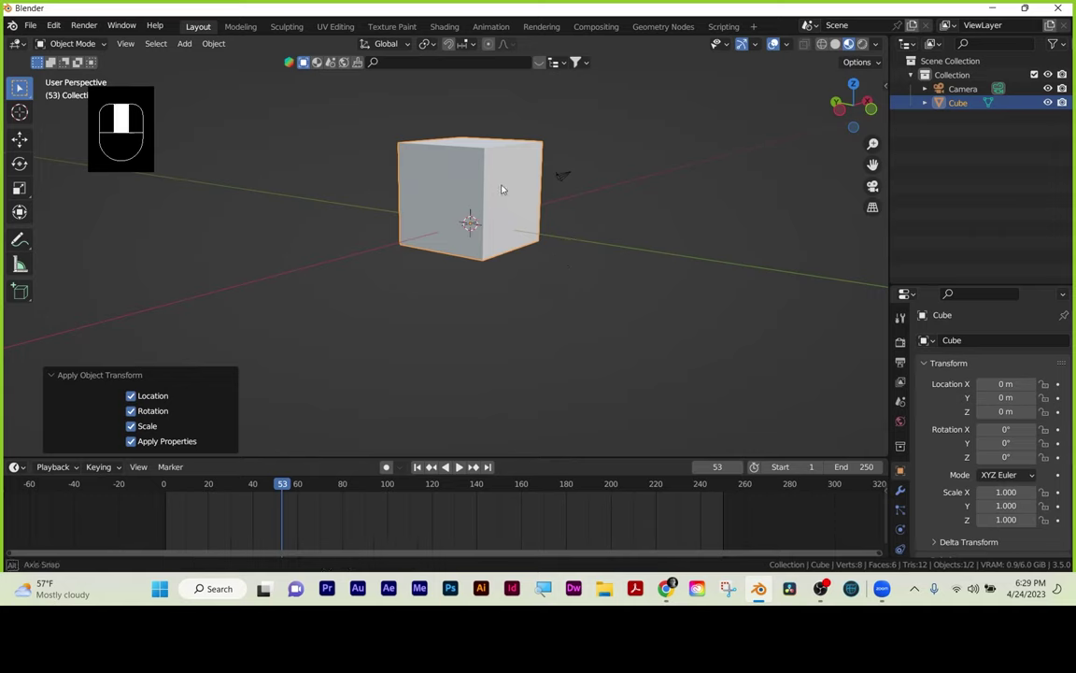
middle_drag(502, 189, 489, 190)
key(Tab)
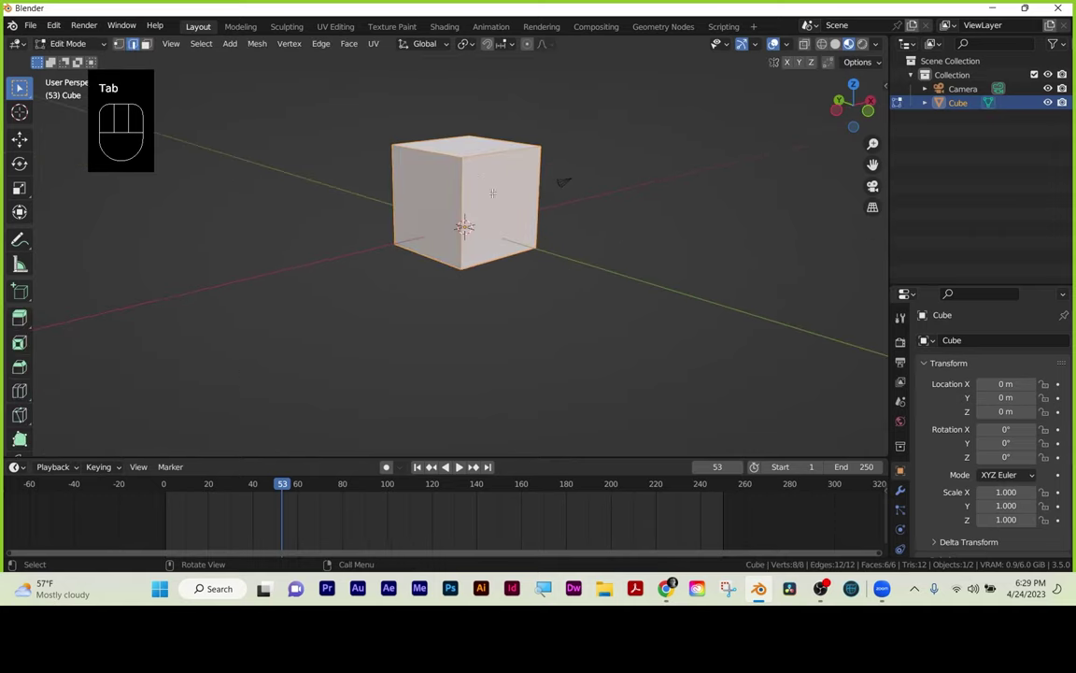
click(500, 190)
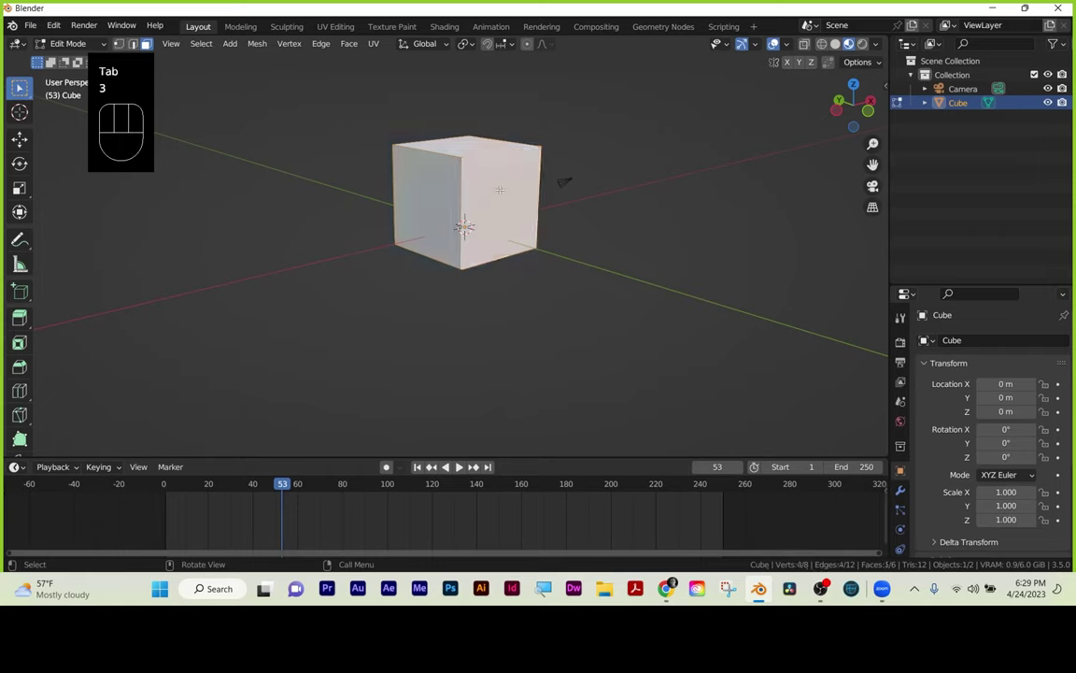
key(x)
click(493, 205)
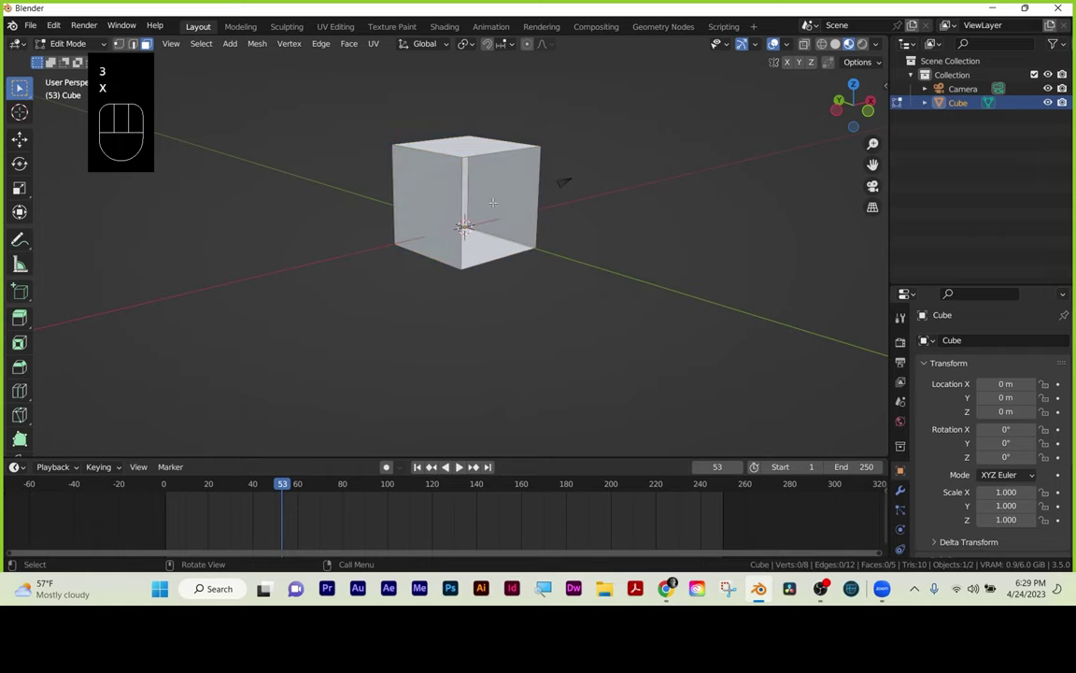
middle_drag(504, 309, 467, 298)
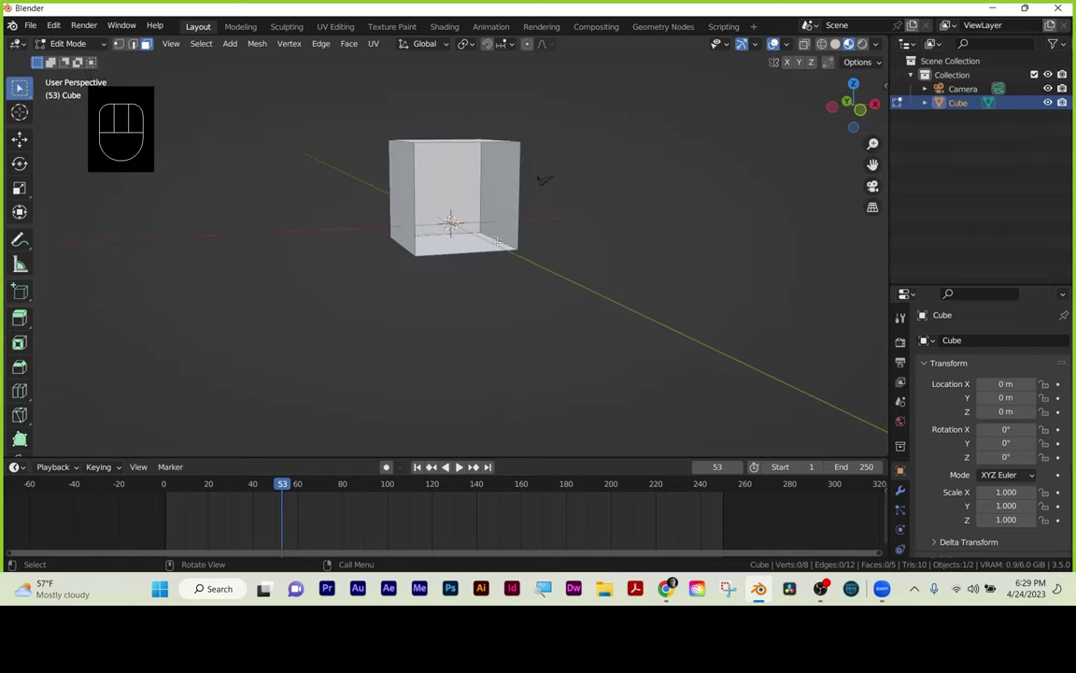
middle_drag(452, 217, 489, 217)
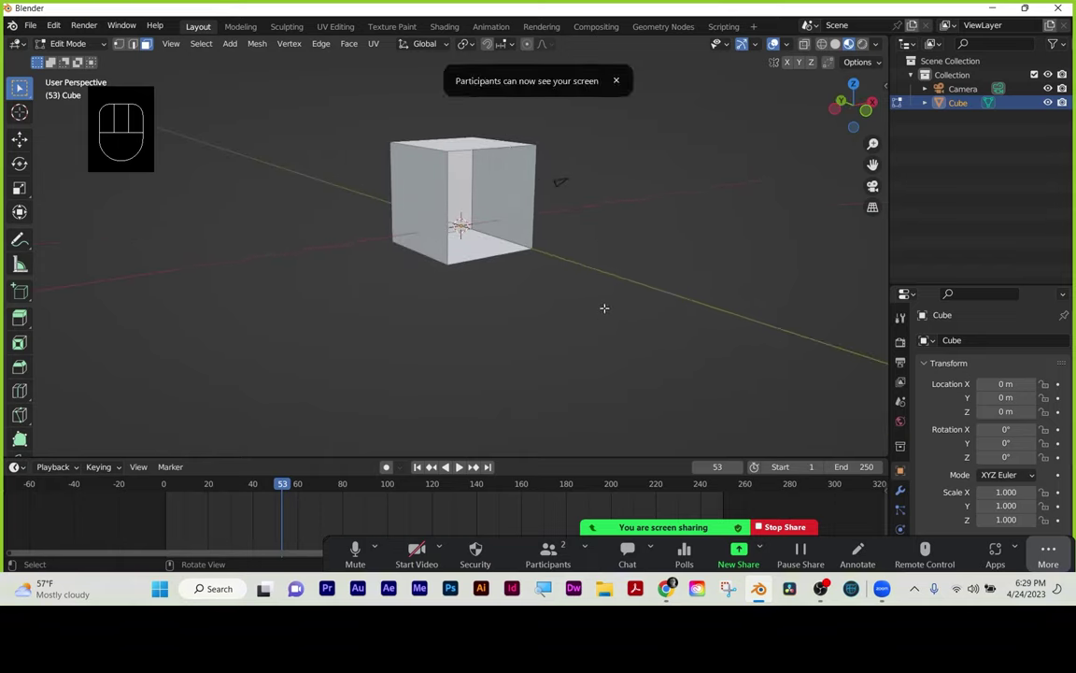
Hide the floating meeting controls of the screen share.
click(1045, 551)
click(948, 433)
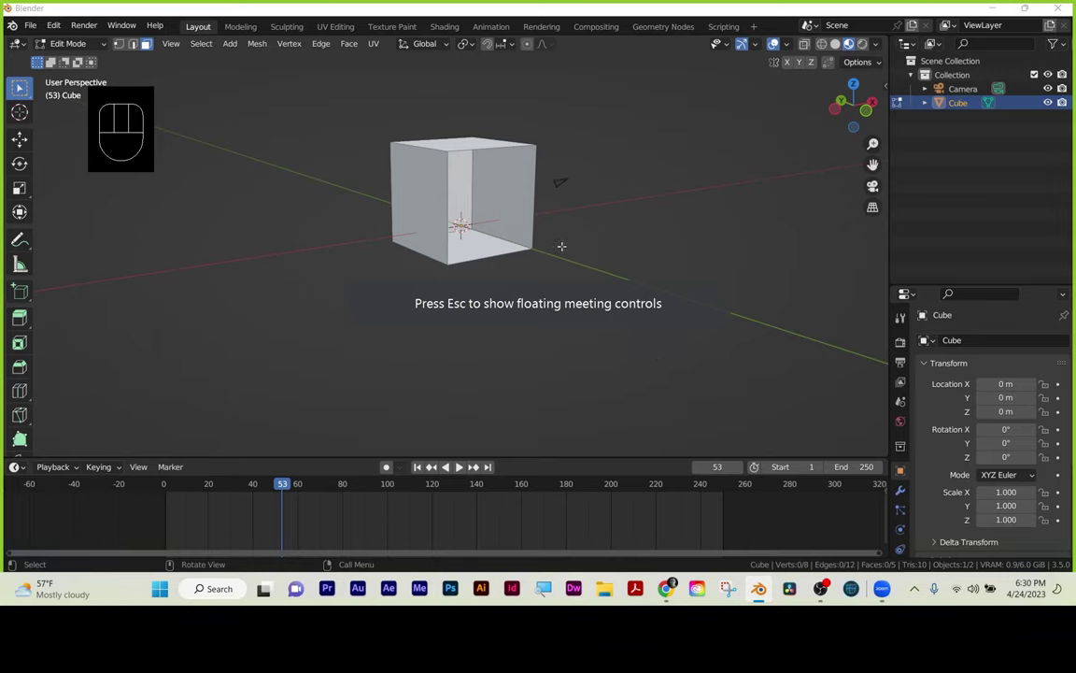
middle_drag(554, 245, 457, 191)
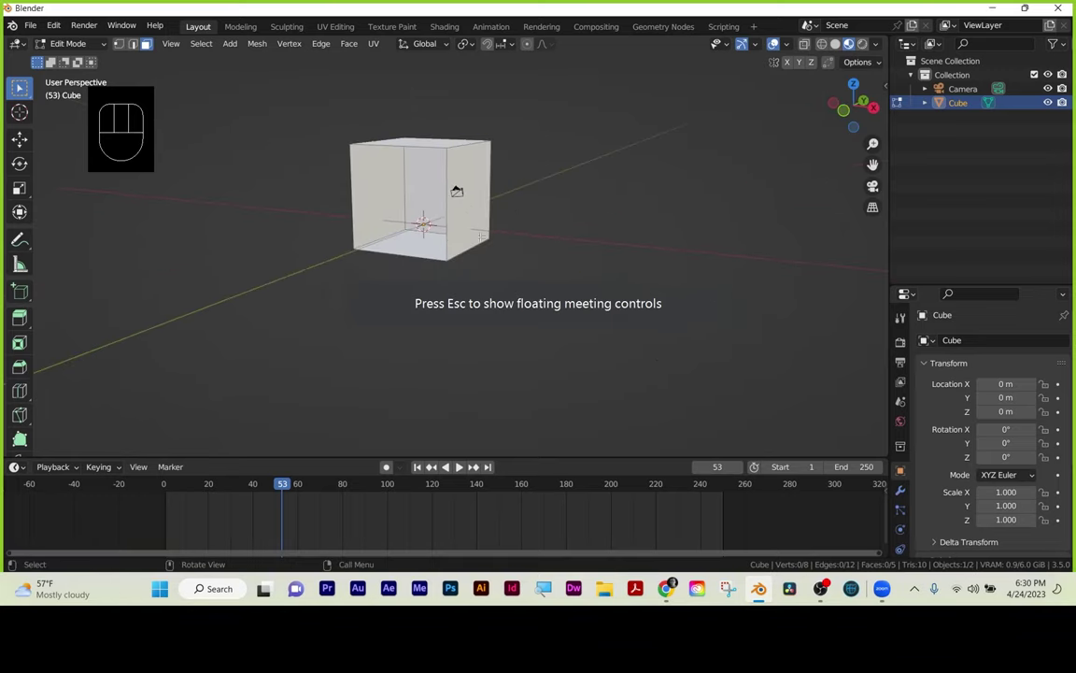
middle_drag(476, 234, 493, 194)
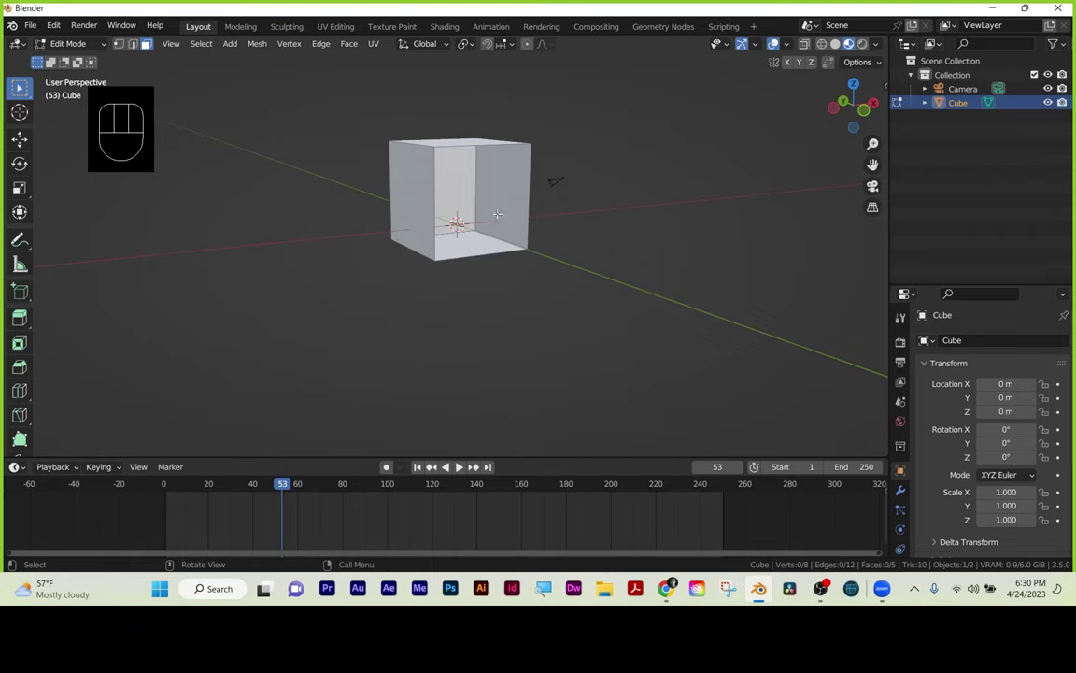
Add two parallel loop cuts around the open cube, running vertically across its positive-X and negative-X walls.
click(497, 215)
key(ctrl+r)
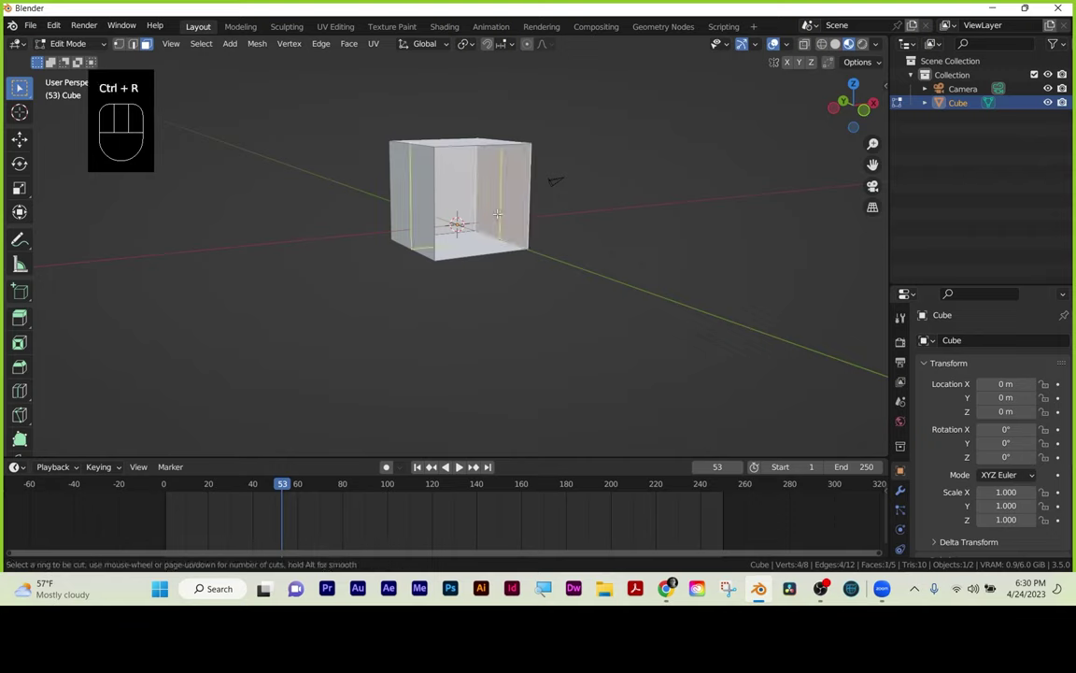
scroll(497, 215, up, 1)
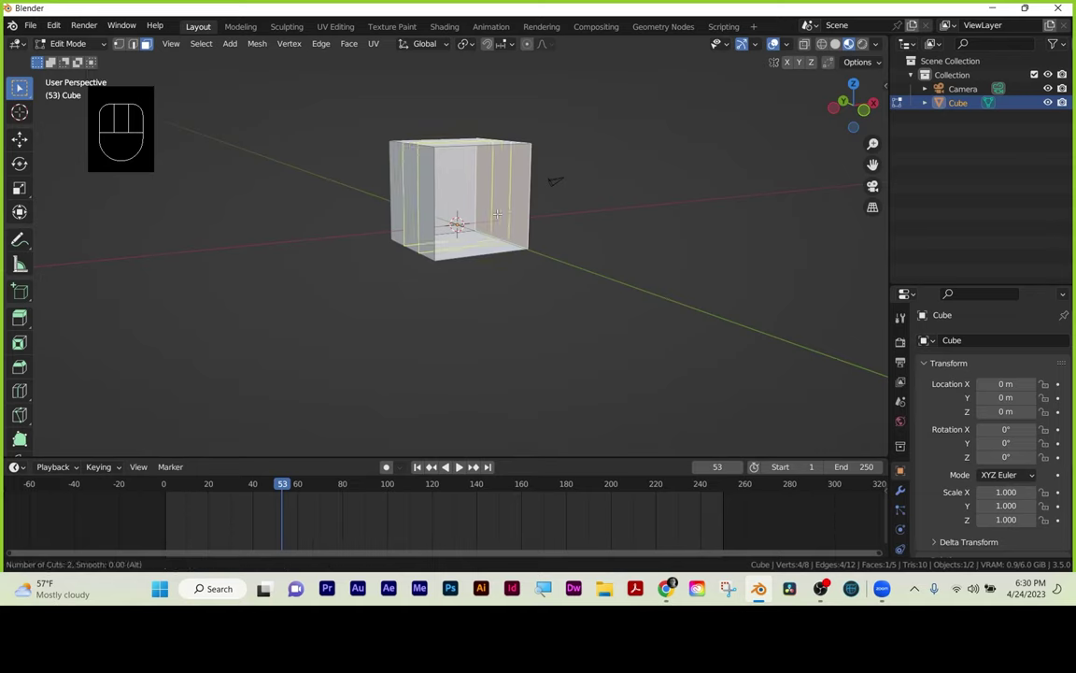
click(497, 215)
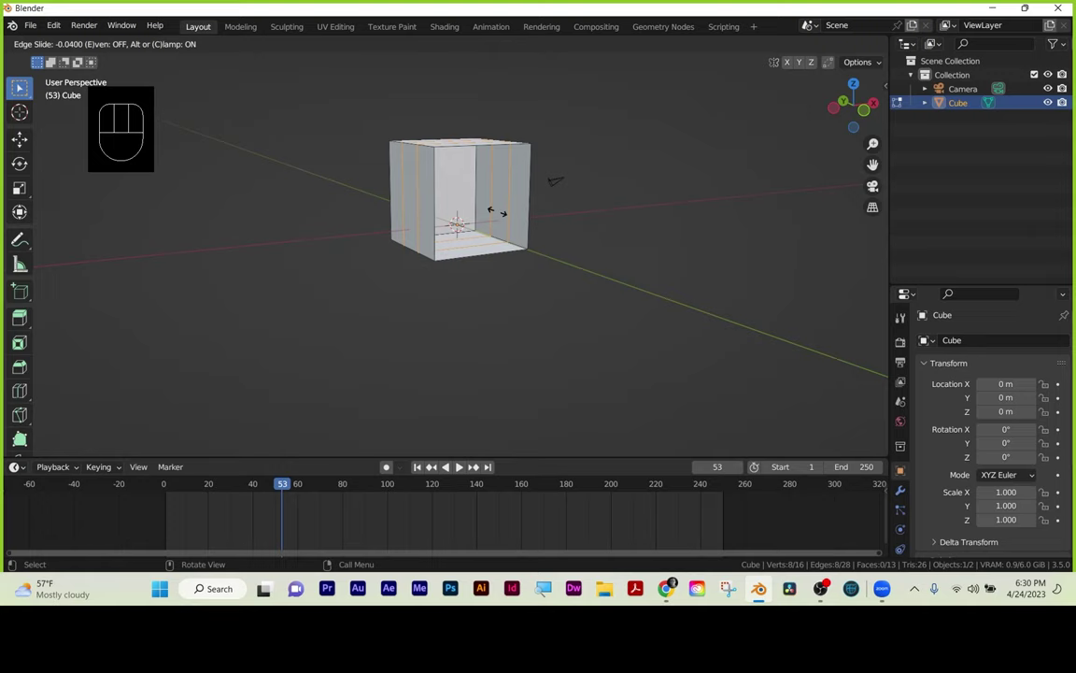
click(495, 212)
Spread the two loop cuts apart by scaling them about 2.115 along the global Y axis.
key(s)
key(y)
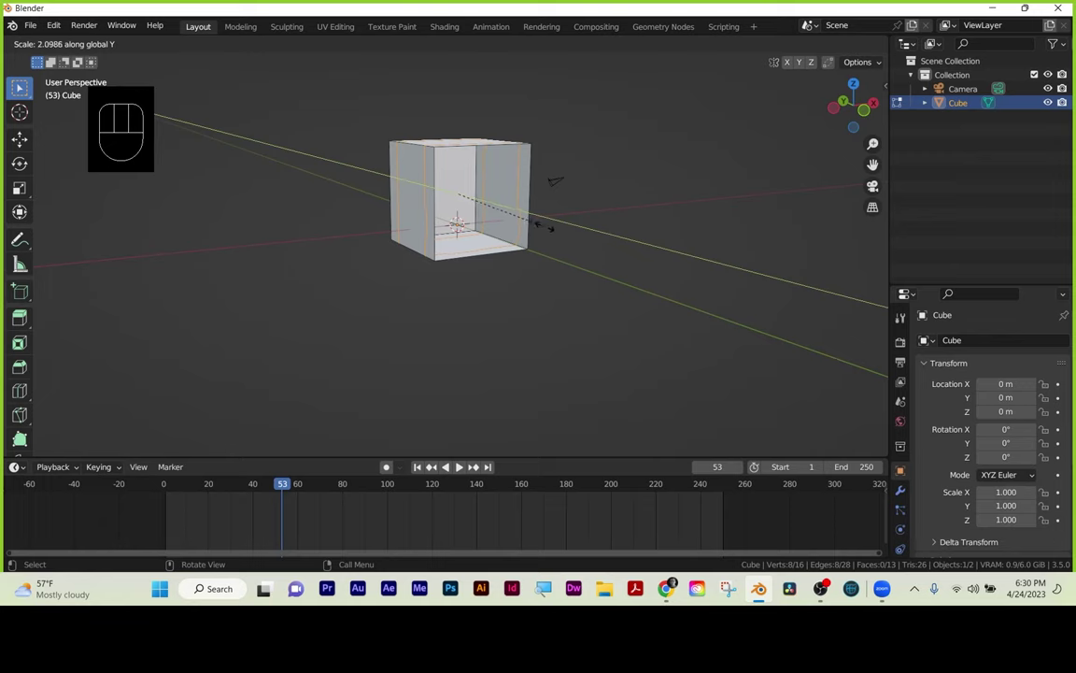
click(543, 228)
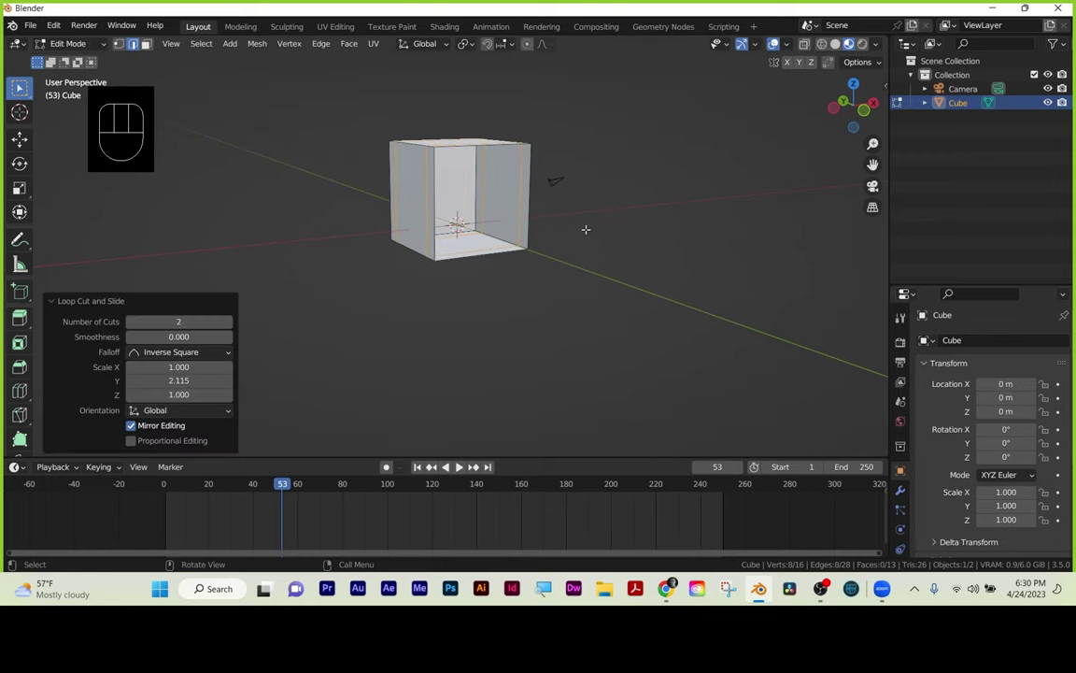
Select the wide middle face of the cube's positive-X wall and extrude it outward about 20.34 m.
middle_drag(584, 230, 451, 217)
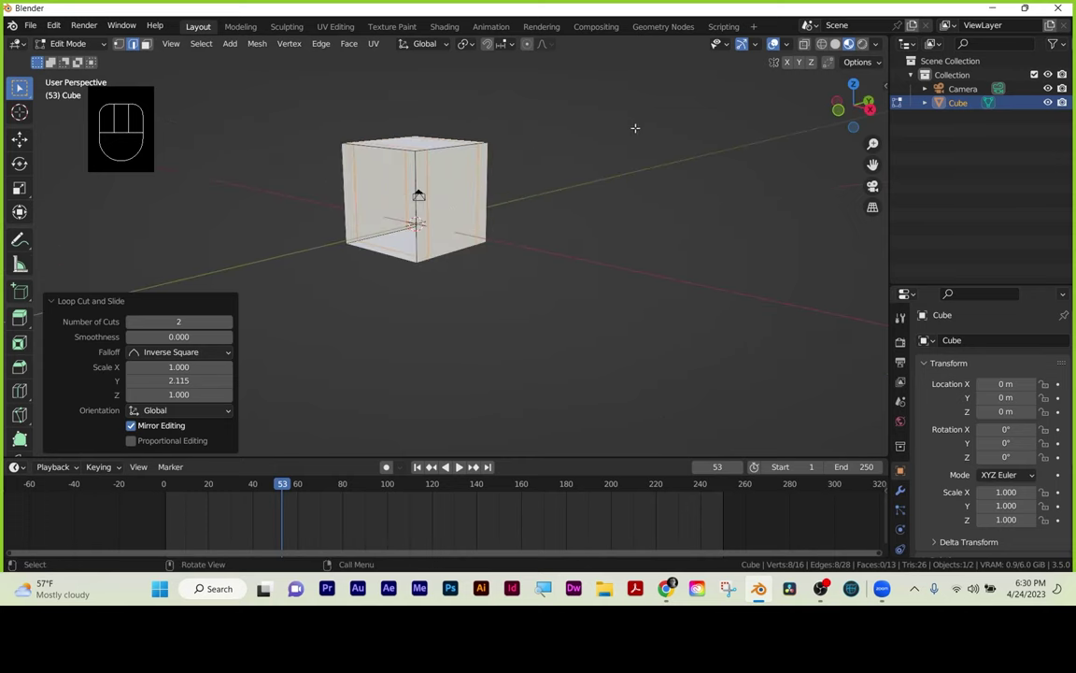
click(453, 228)
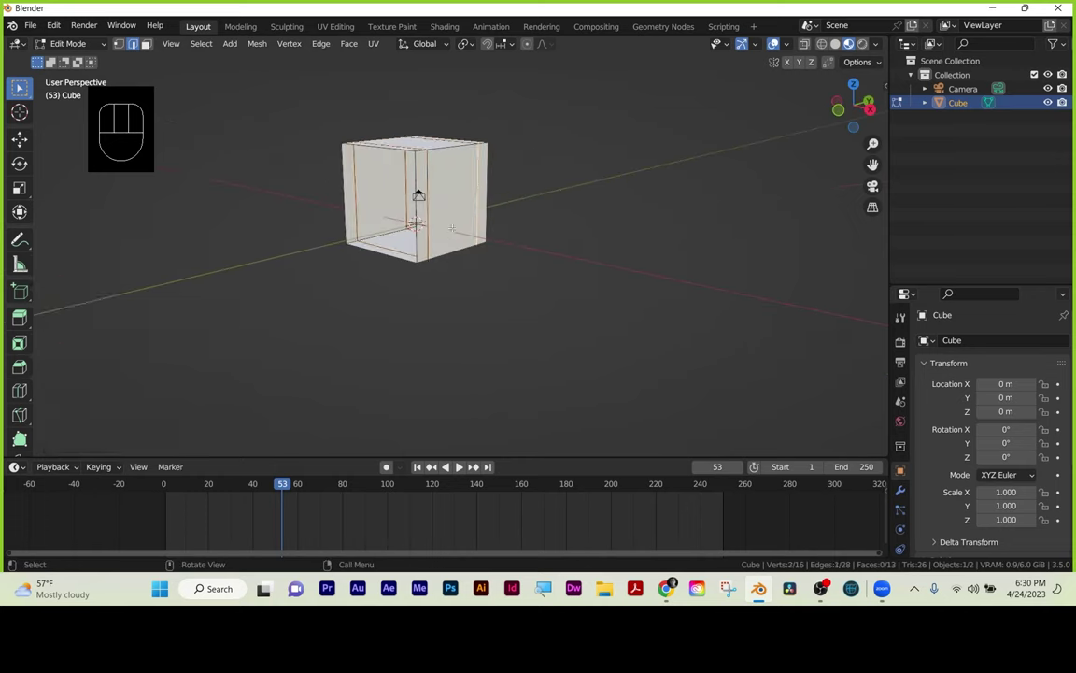
key(3)
click(454, 221)
middle_drag(454, 221, 502, 248)
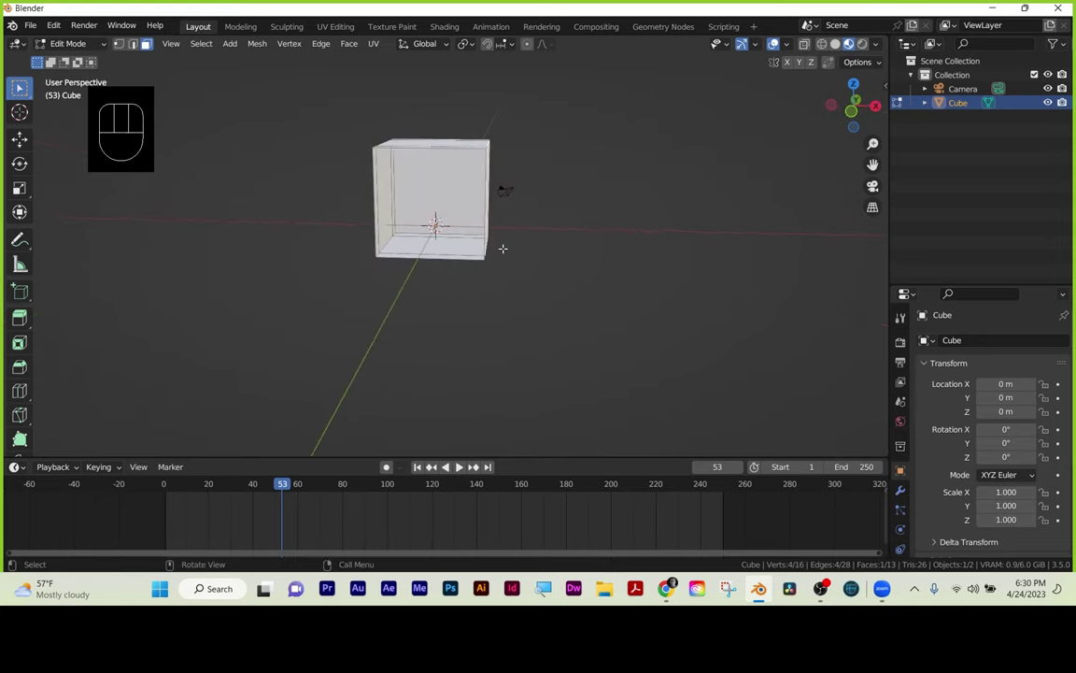
key(e)
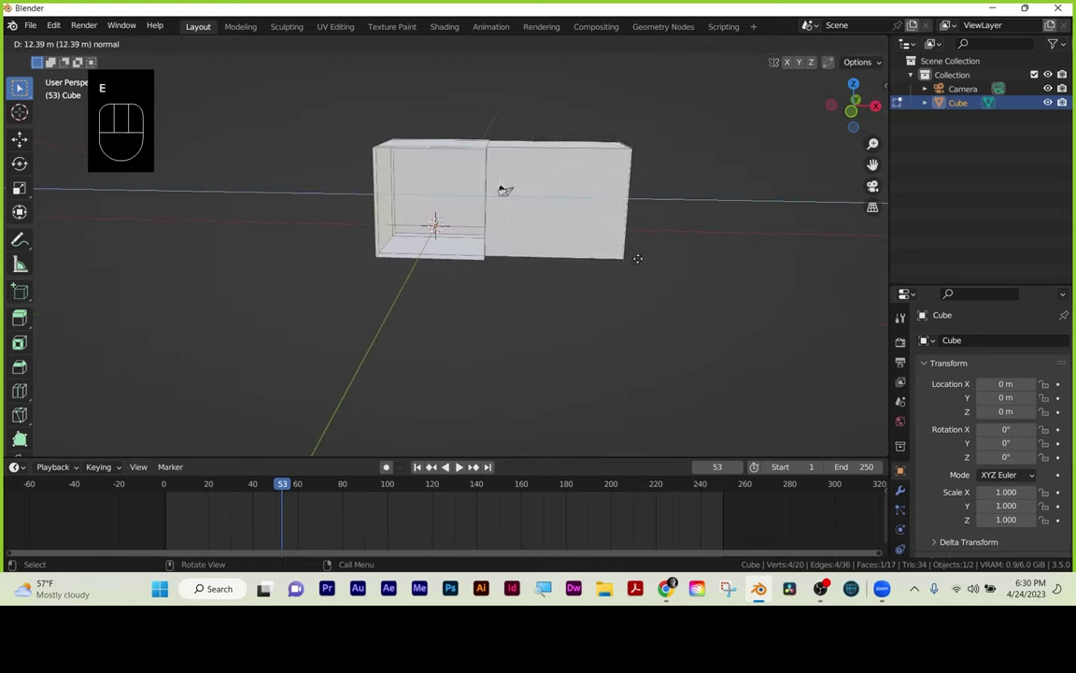
click(724, 266)
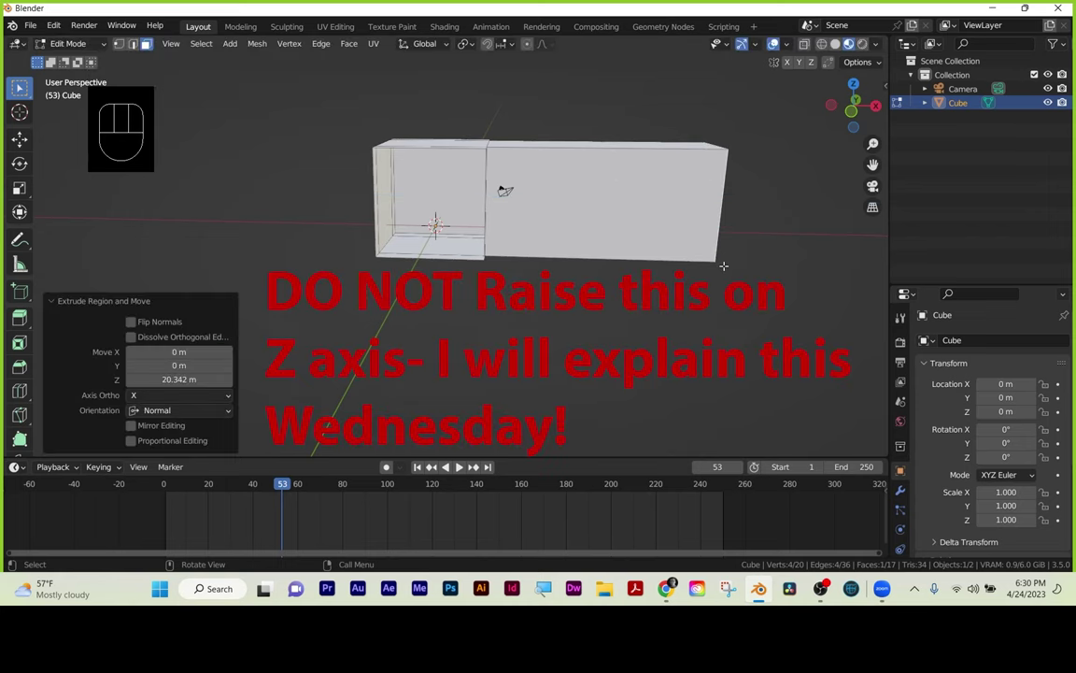
Raise the extruded end face about 6.22 m along the global Z axis to slope the corridor, and deselect everything.
key(g)
key(z)
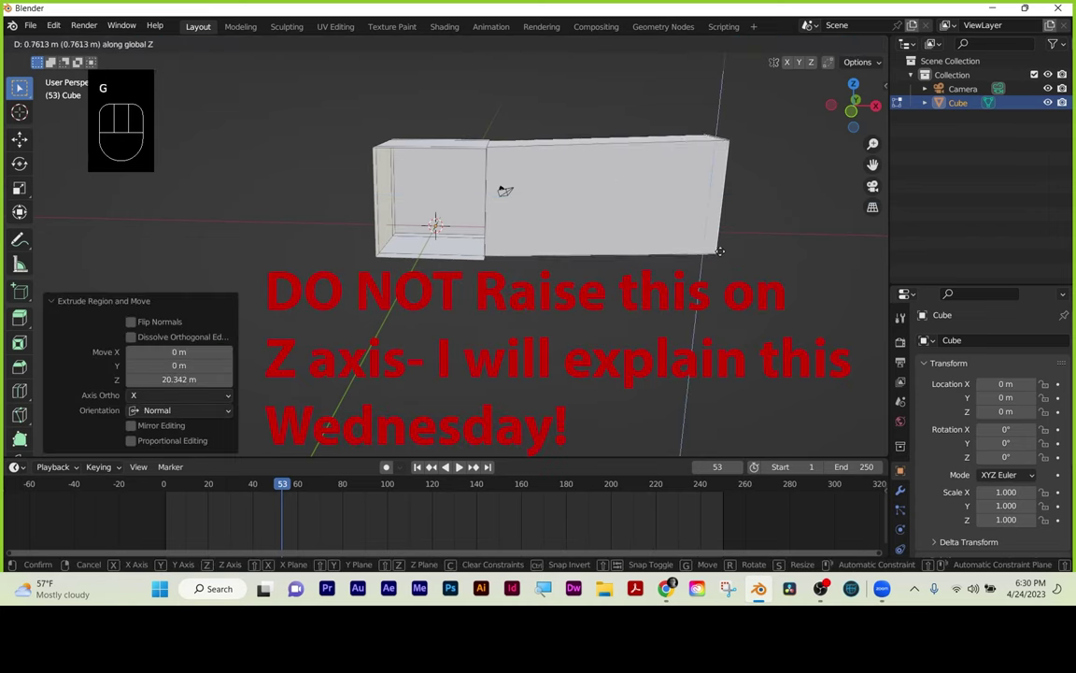
click(706, 201)
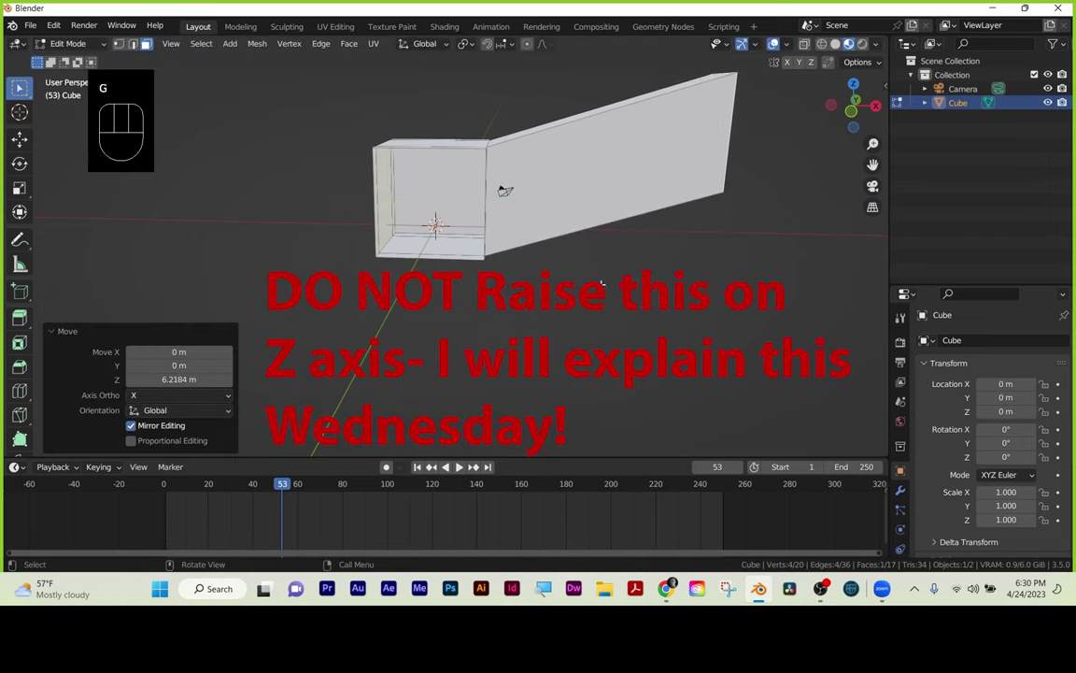
key(alt+a)
middle_drag(505, 187, 558, 188)
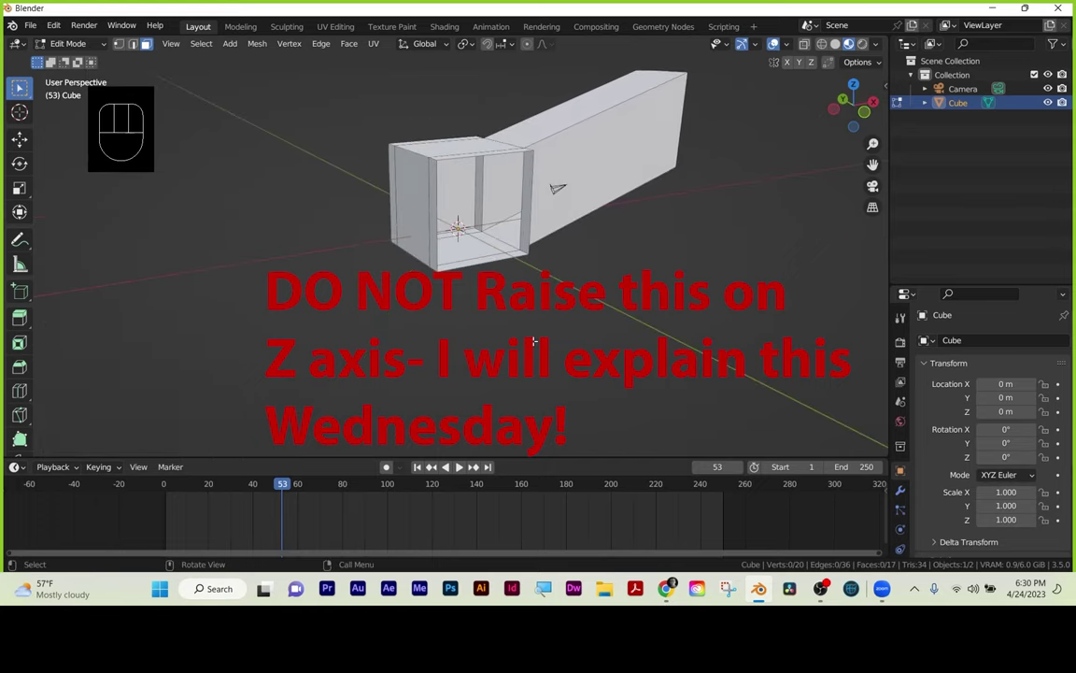
middle_drag(472, 249, 530, 201)
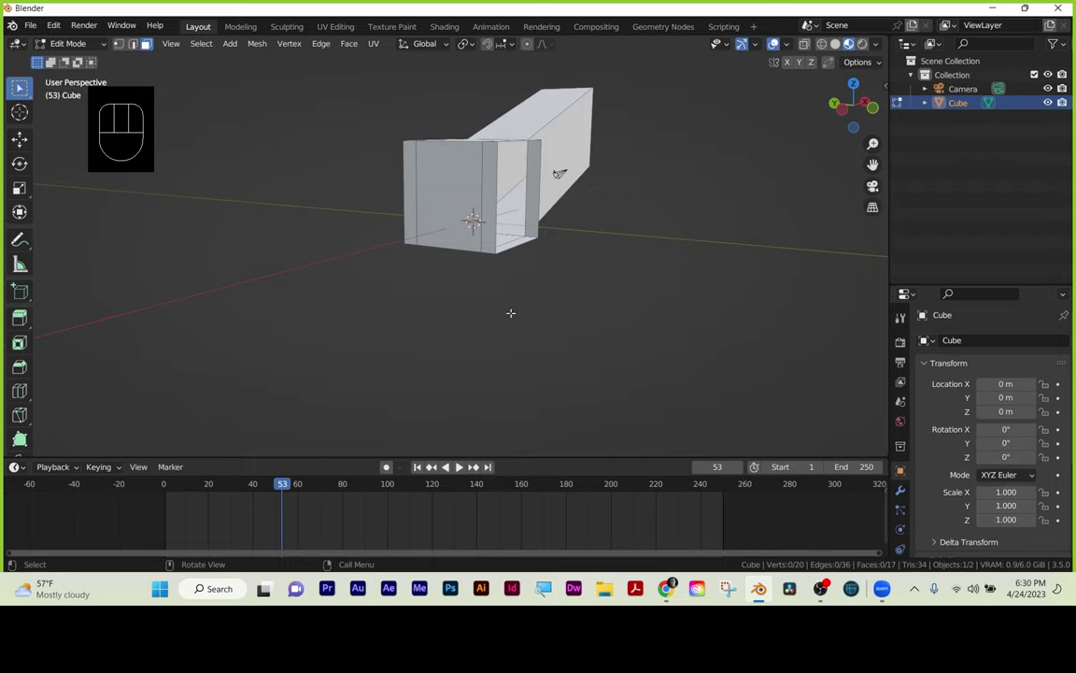
middle_drag(557, 246, 569, 298)
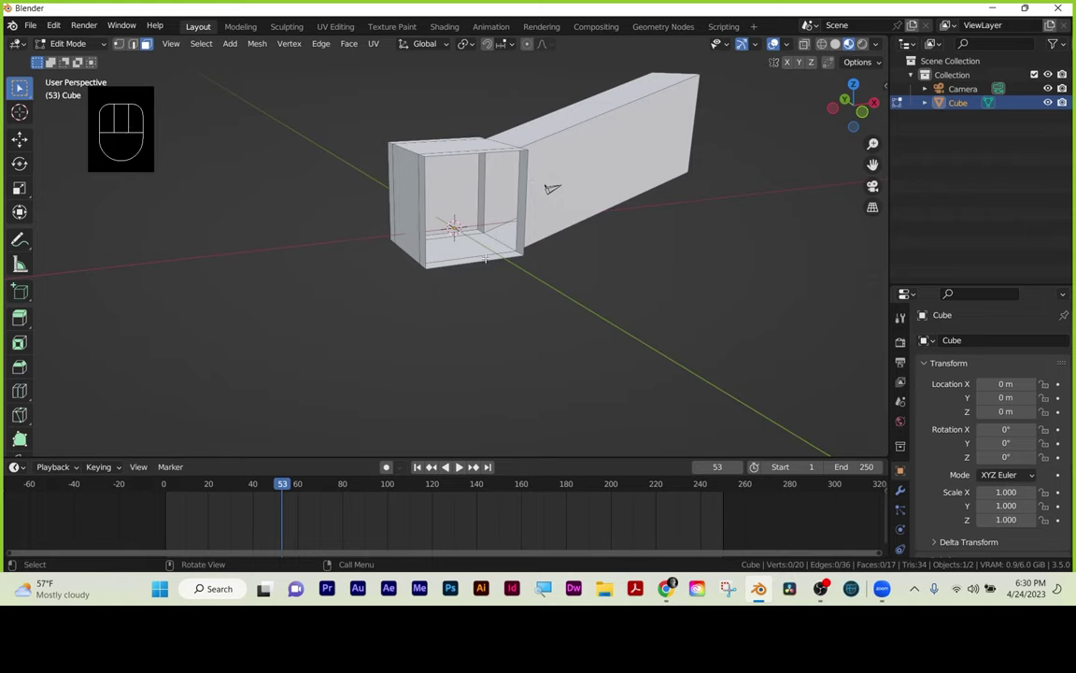
Return to Object Mode and switch the viewport to Solid shading to inspect the room and sloped corridor.
key(Tab)
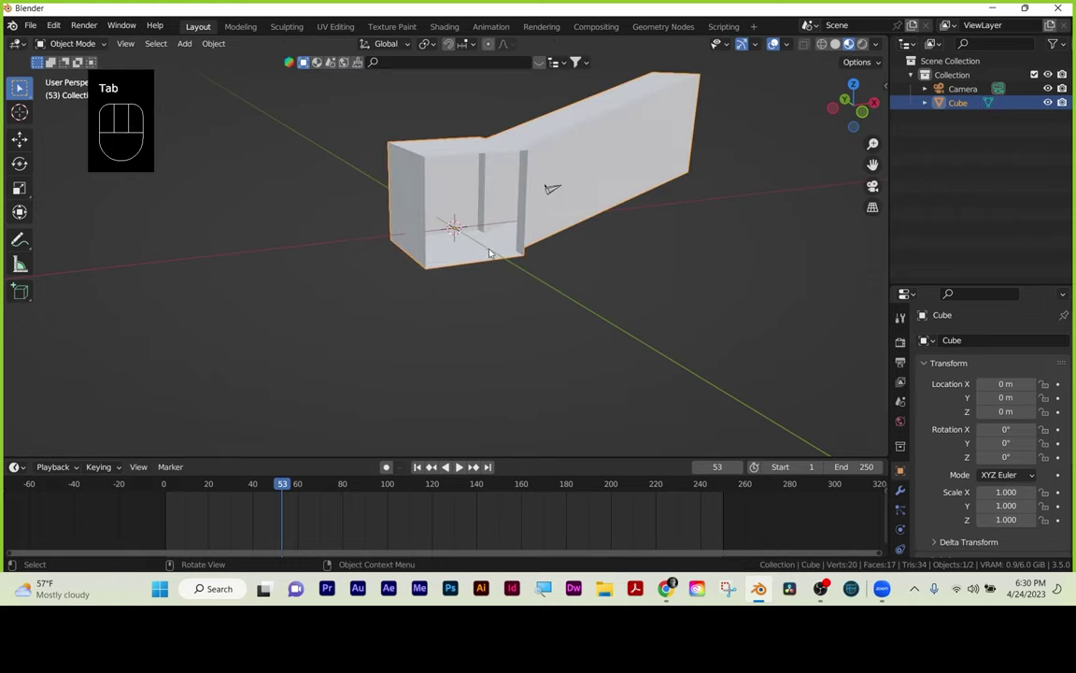
scroll(481, 289, up, 3)
shift+middle_drag(499, 229, 437, 291)
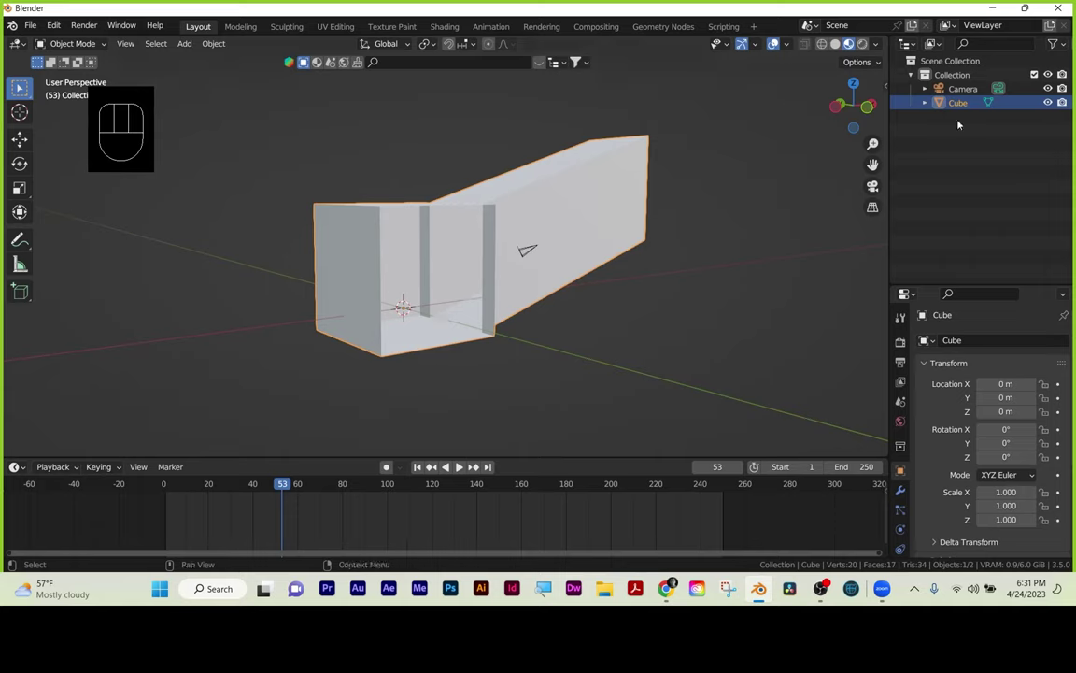
click(835, 44)
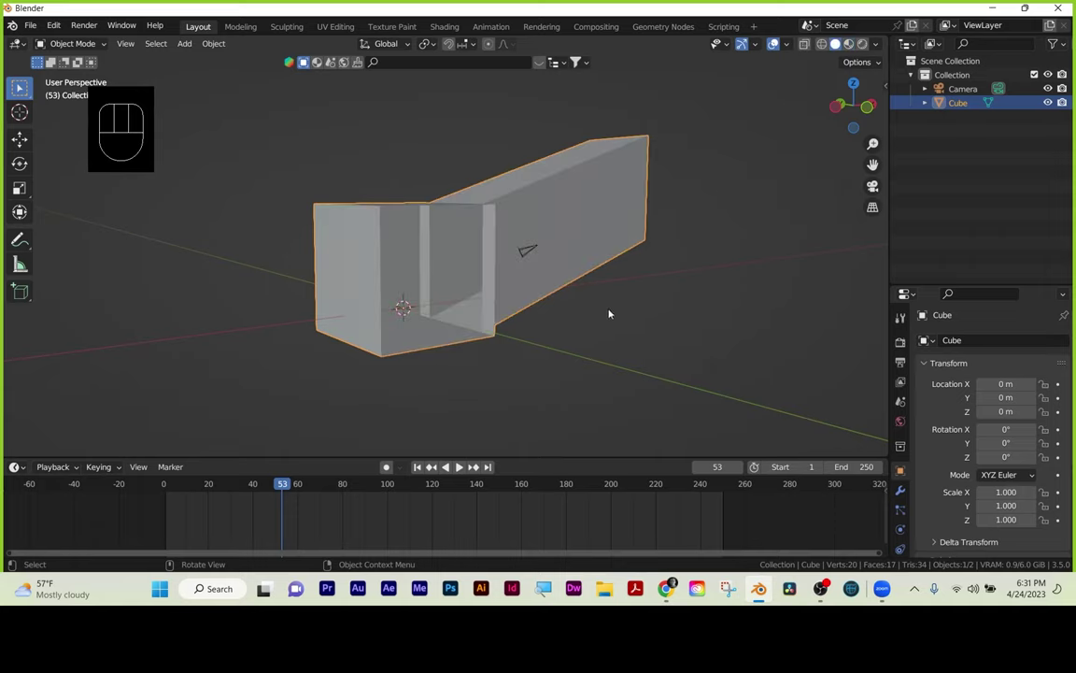
mouse_move(608, 312)
middle_down()
mouse_move(571, 317)
mouse_move(613, 325)
middle_up()
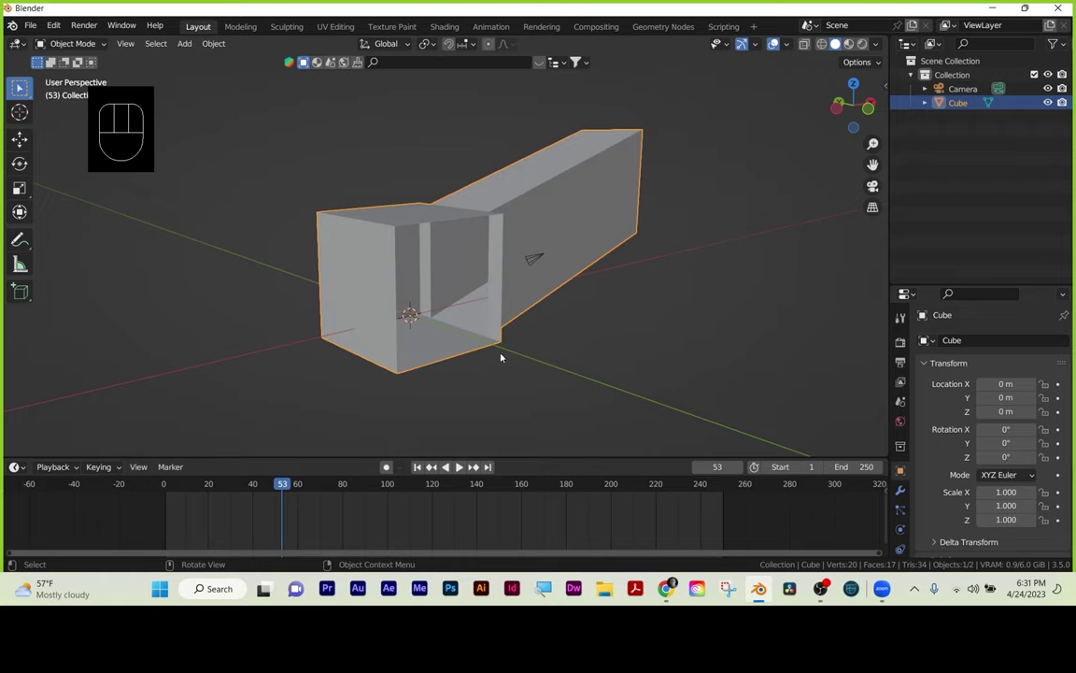
middle_drag(500, 355, 458, 358)
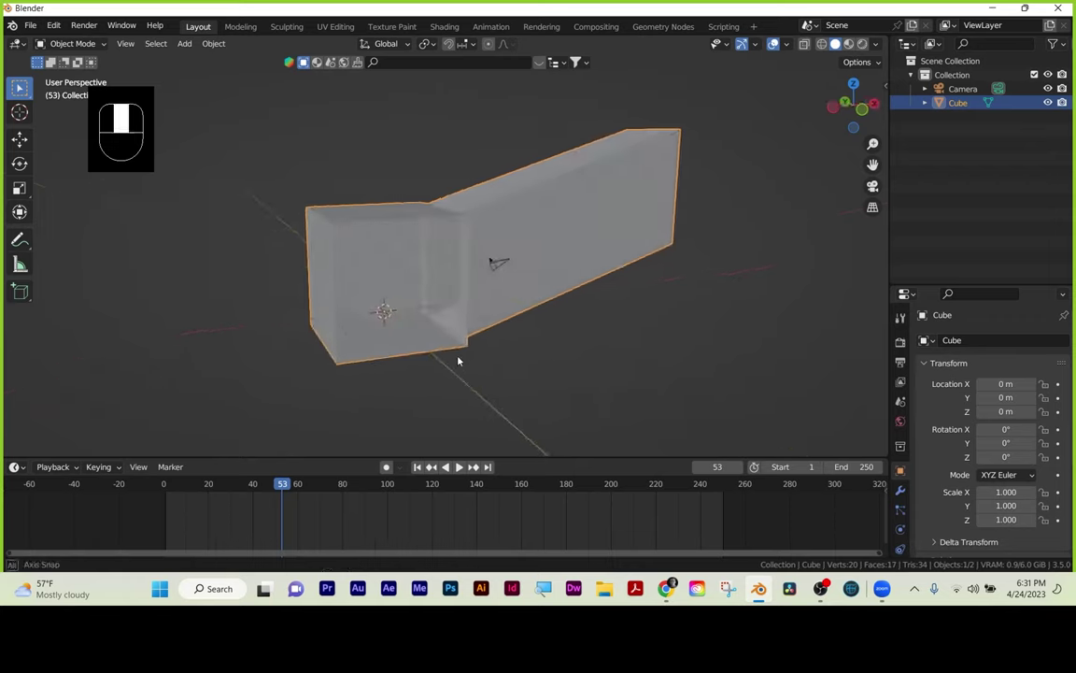
Switch the viewport to Rendered shading and deselect the room mesh.
click(862, 44)
middle_drag(490, 311, 404, 325)
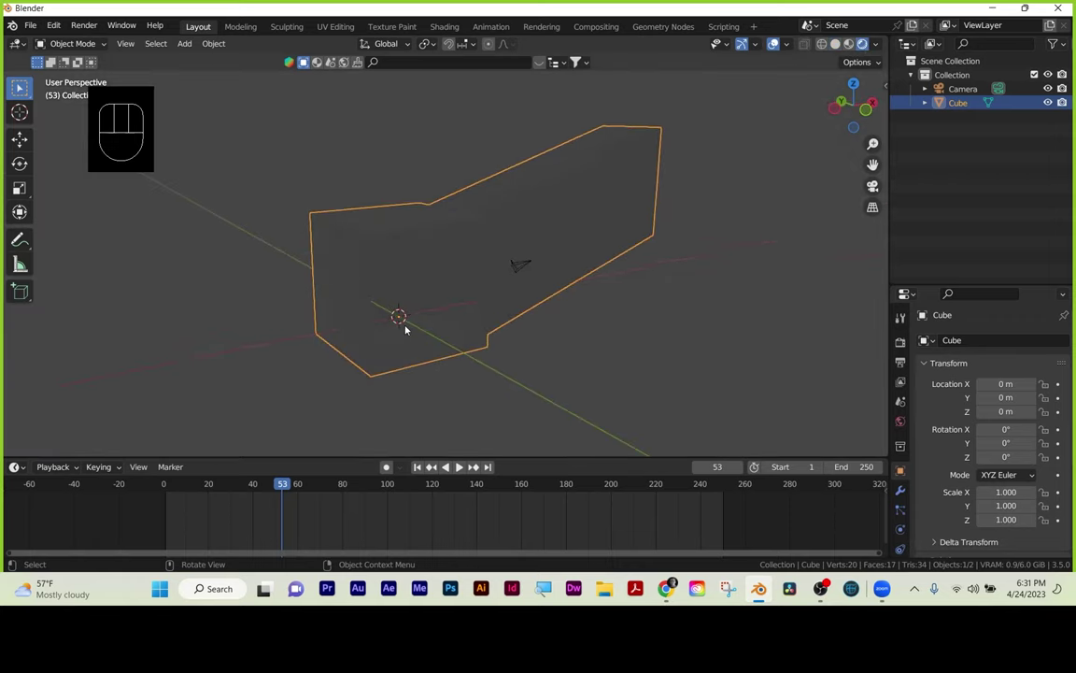
click(677, 312)
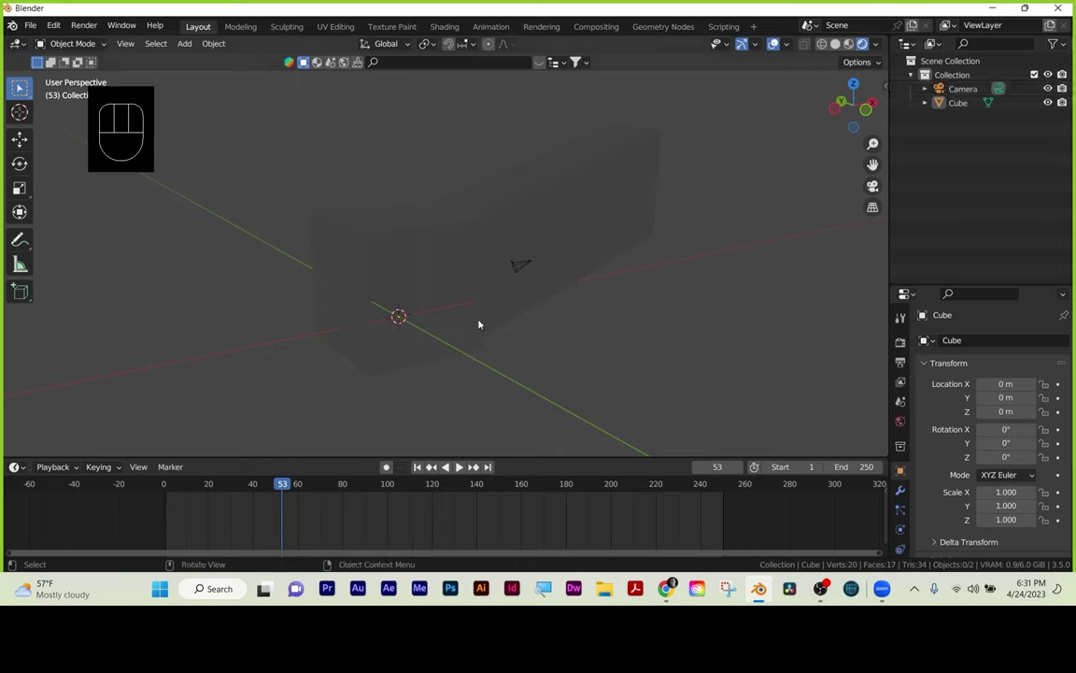
click(443, 307)
click(674, 338)
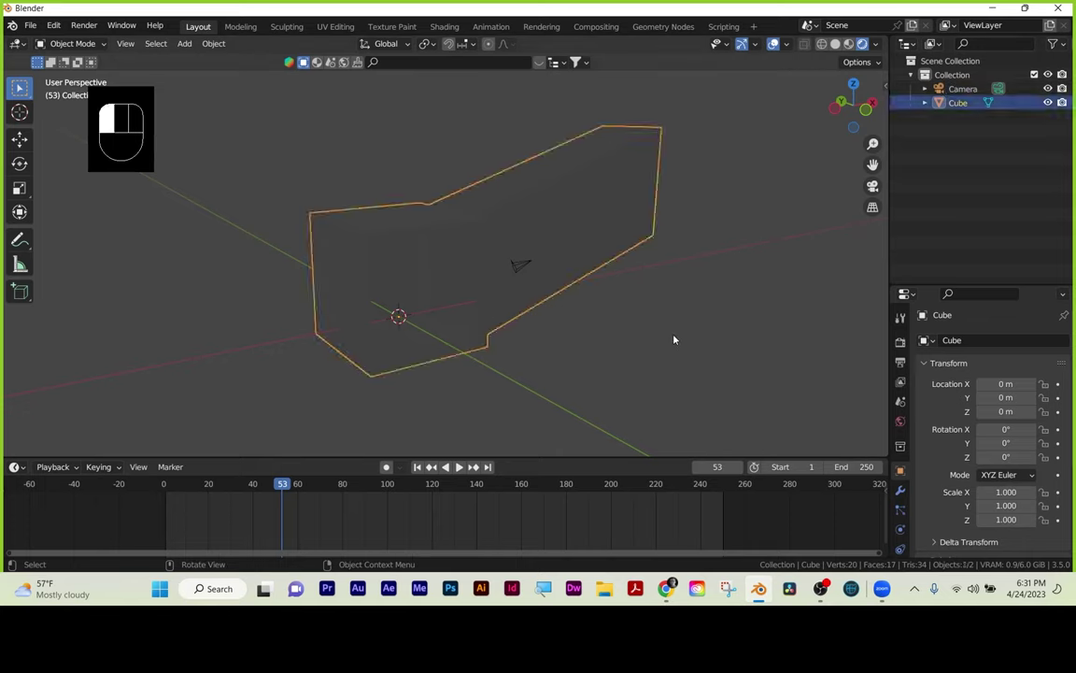
Add a point light at the world origin, raise it about 6.63 m along the global Z axis, and deselect it.
key(shift+a)
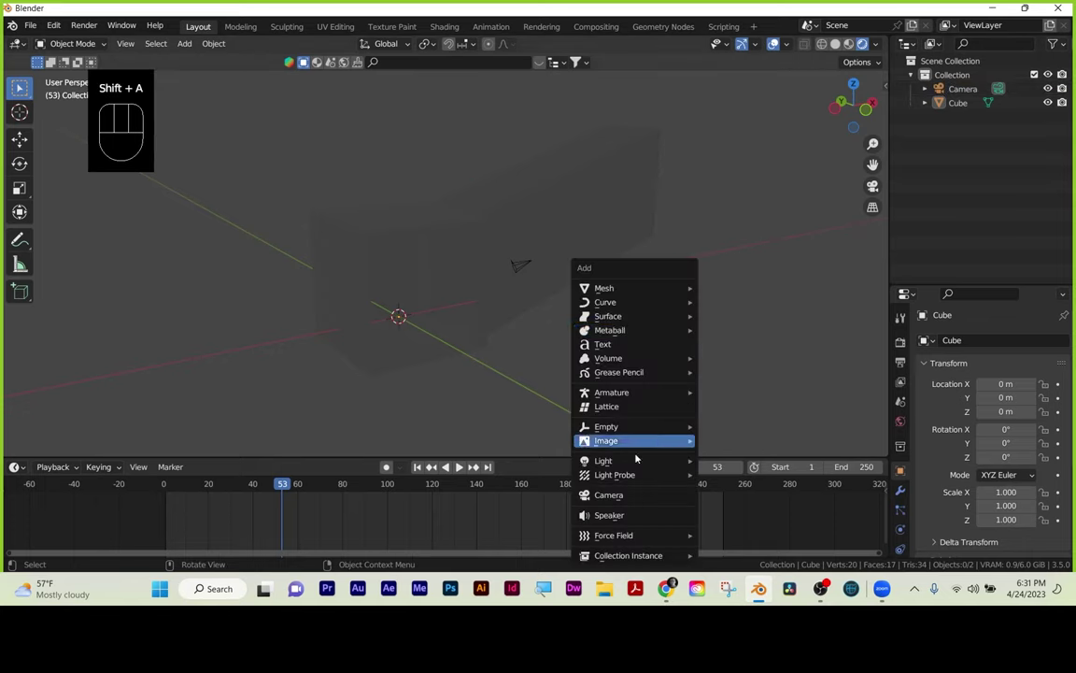
mouse_move(650, 467)
click(727, 460)
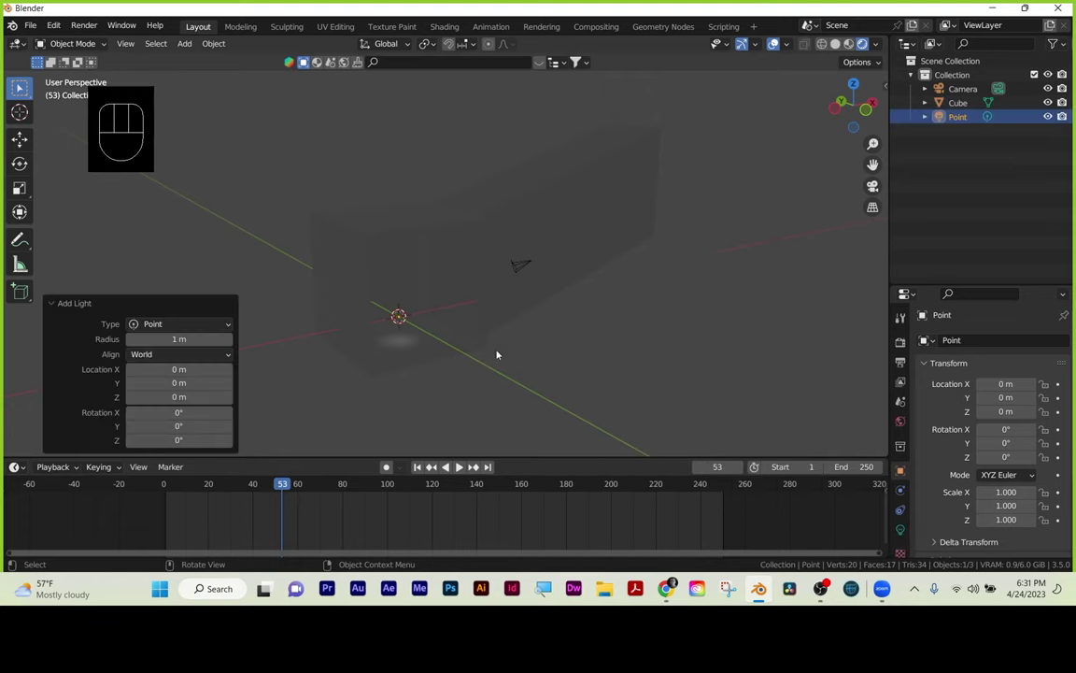
key(g)
key(z)
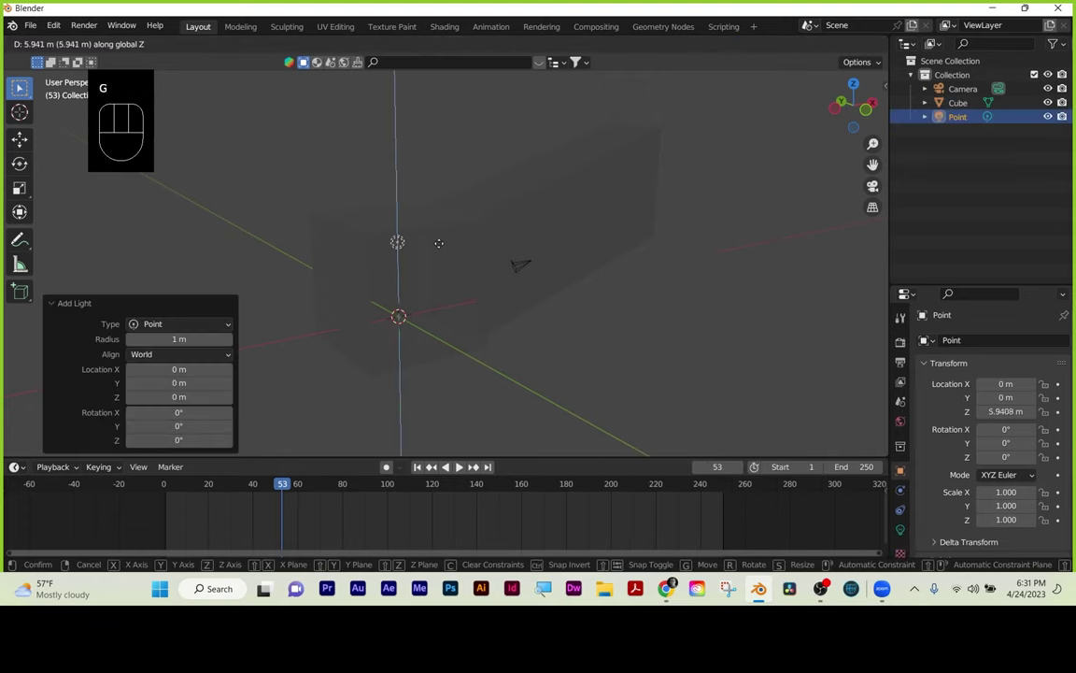
click(439, 235)
mouse_move(441, 317)
middle_down()
mouse_move(467, 323)
mouse_move(456, 318)
middle_up()
click(479, 391)
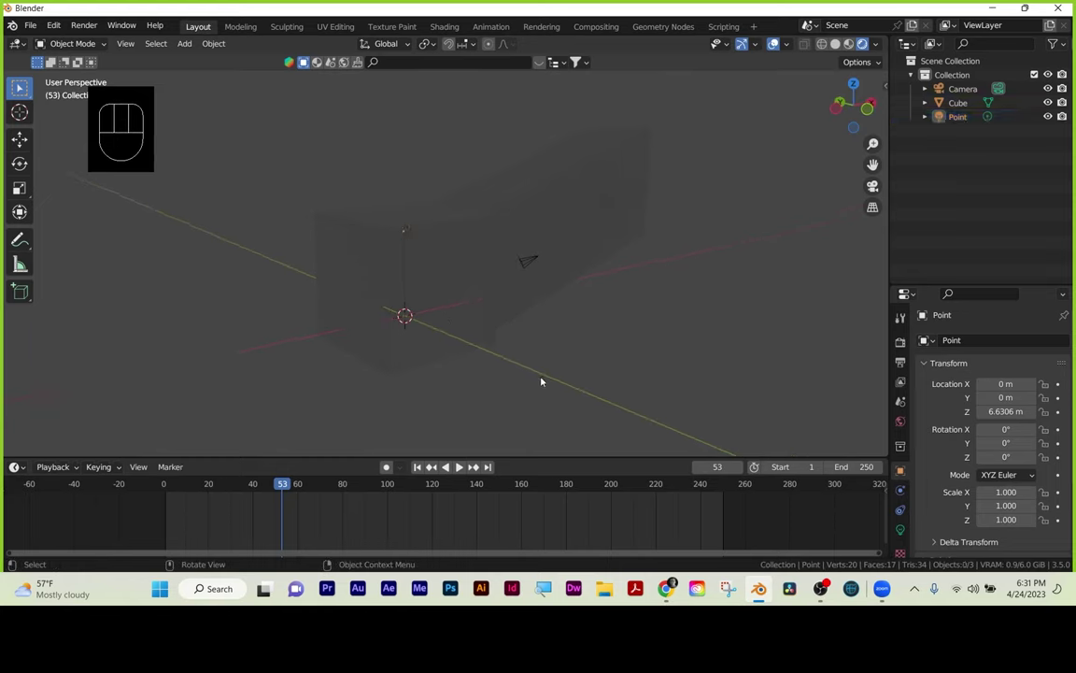
Select the room mesh and apply all its transforms.
click(482, 254)
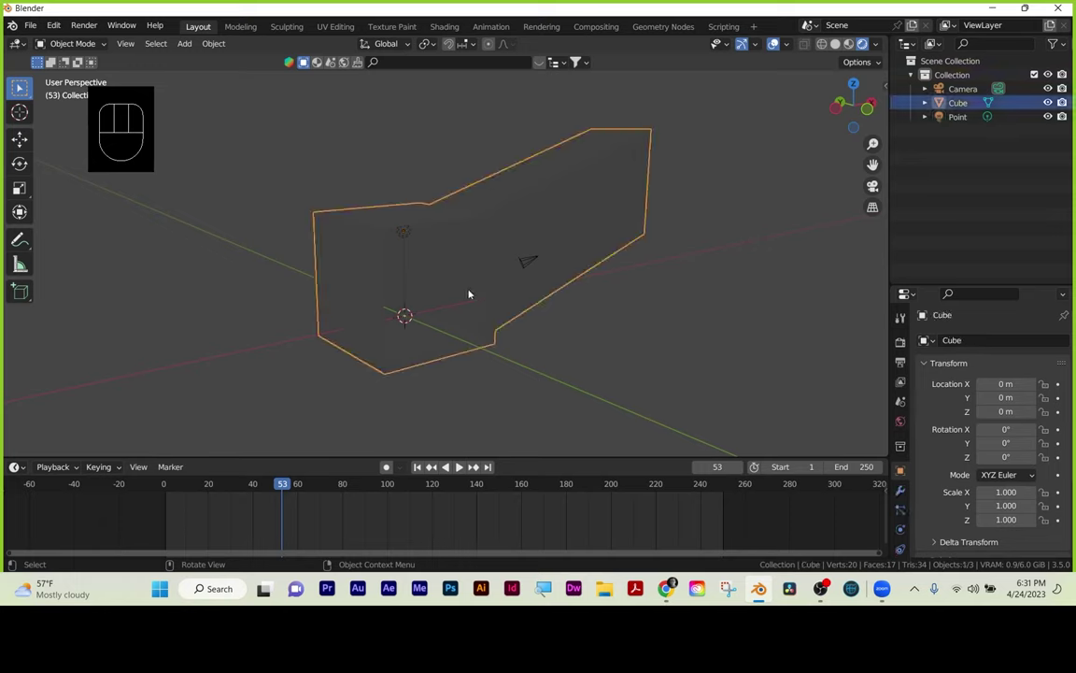
key(ctrl+a)
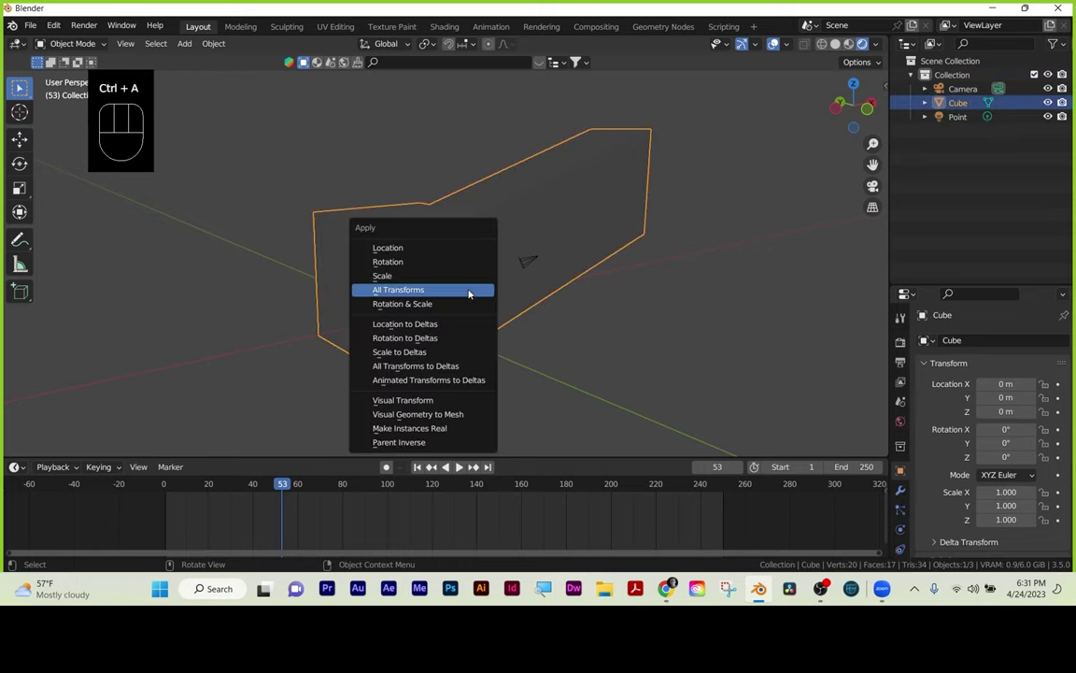
click(469, 294)
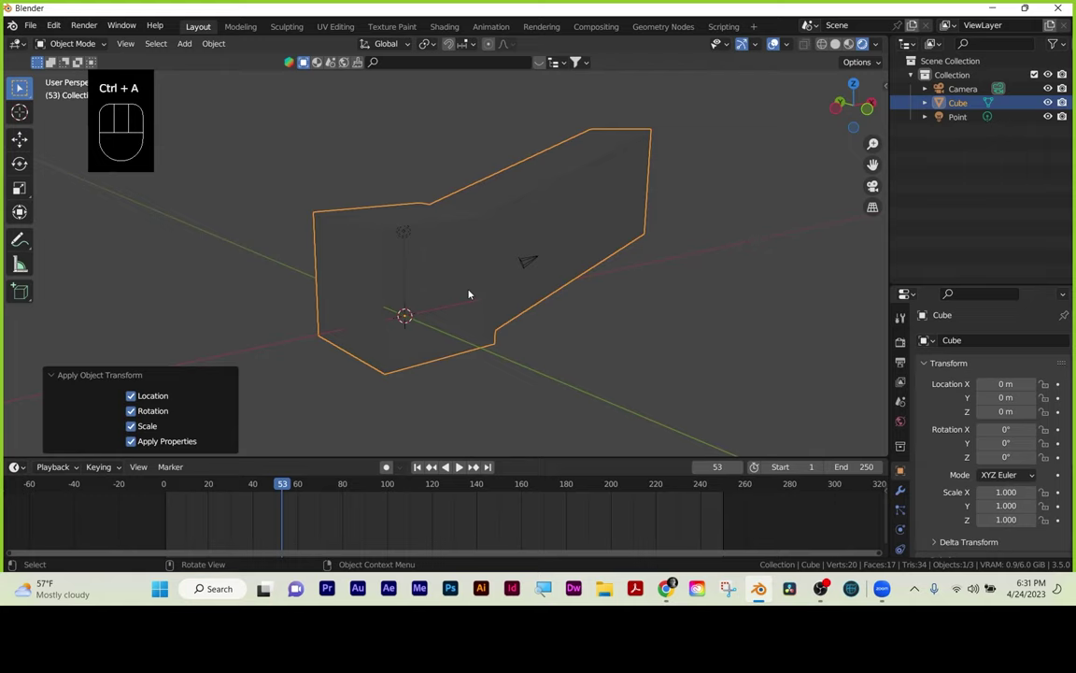
Unwrap all faces of the room mesh with Smart UV Project at a 66° angle limit and return to Object Mode.
key(Tab)
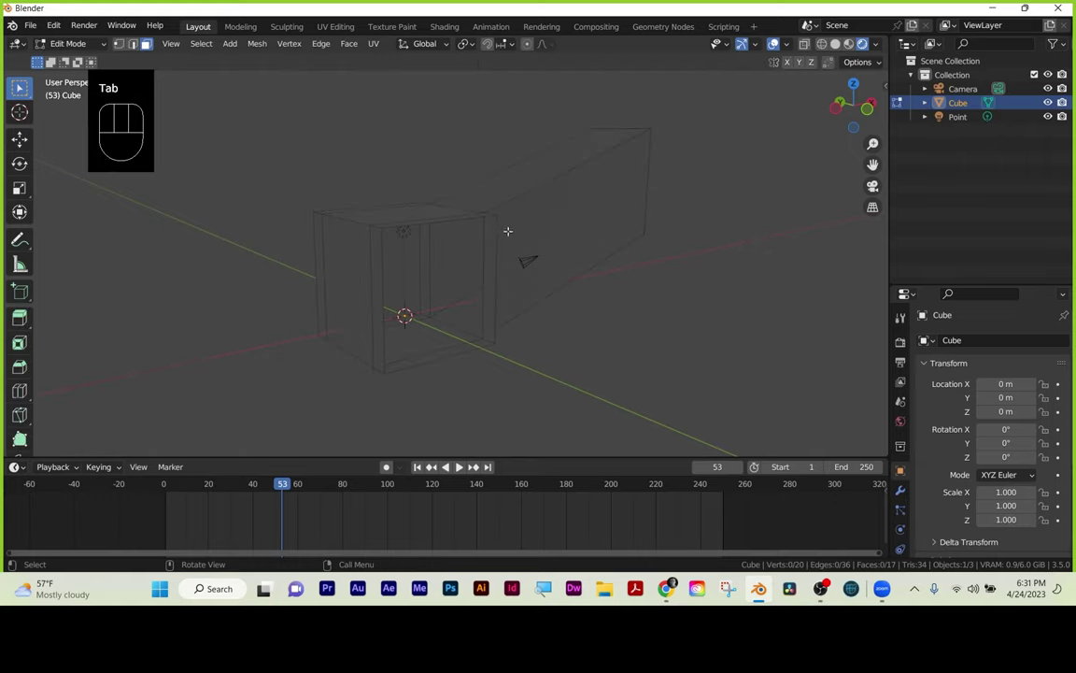
key(a)
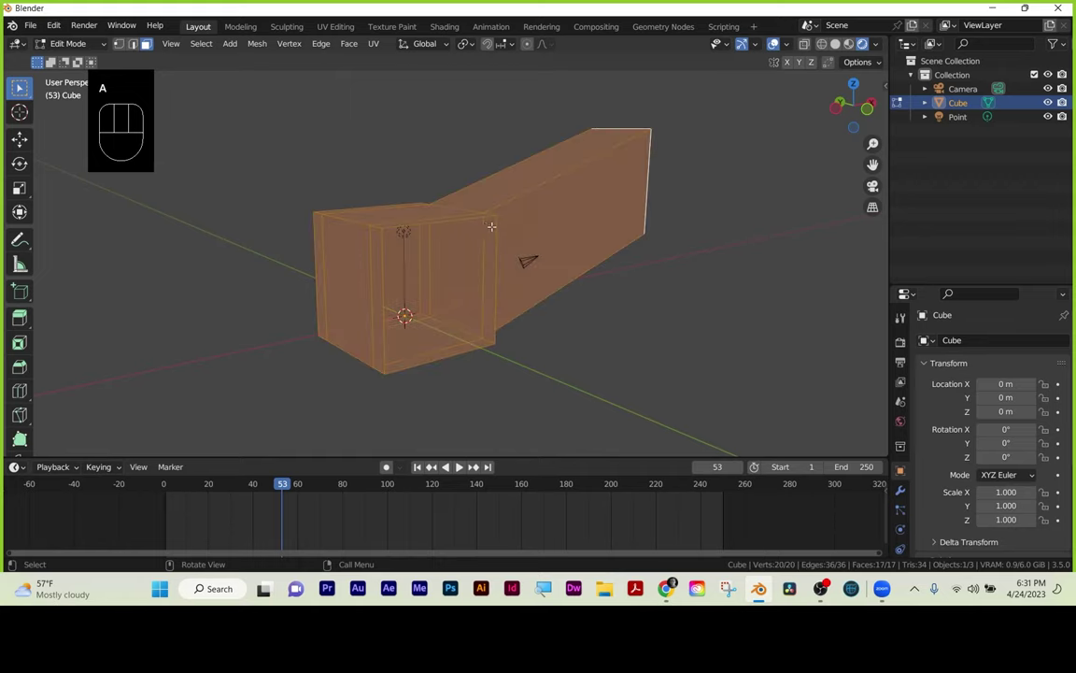
right_click(573, 191)
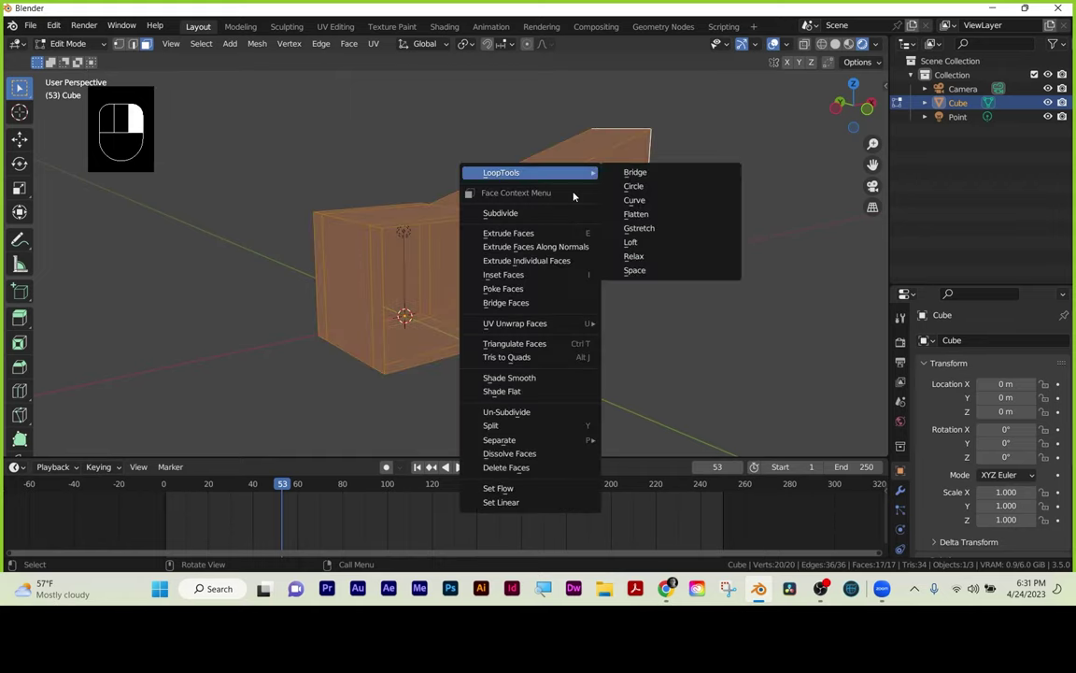
click(345, 233)
key(z)
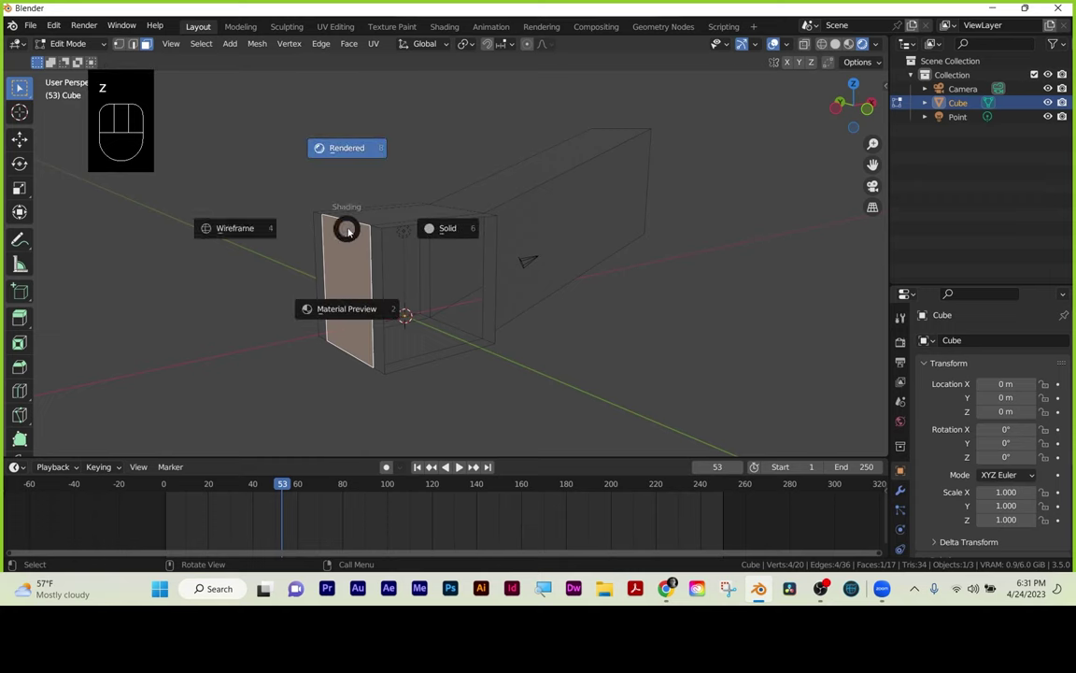
click(257, 201)
key(a)
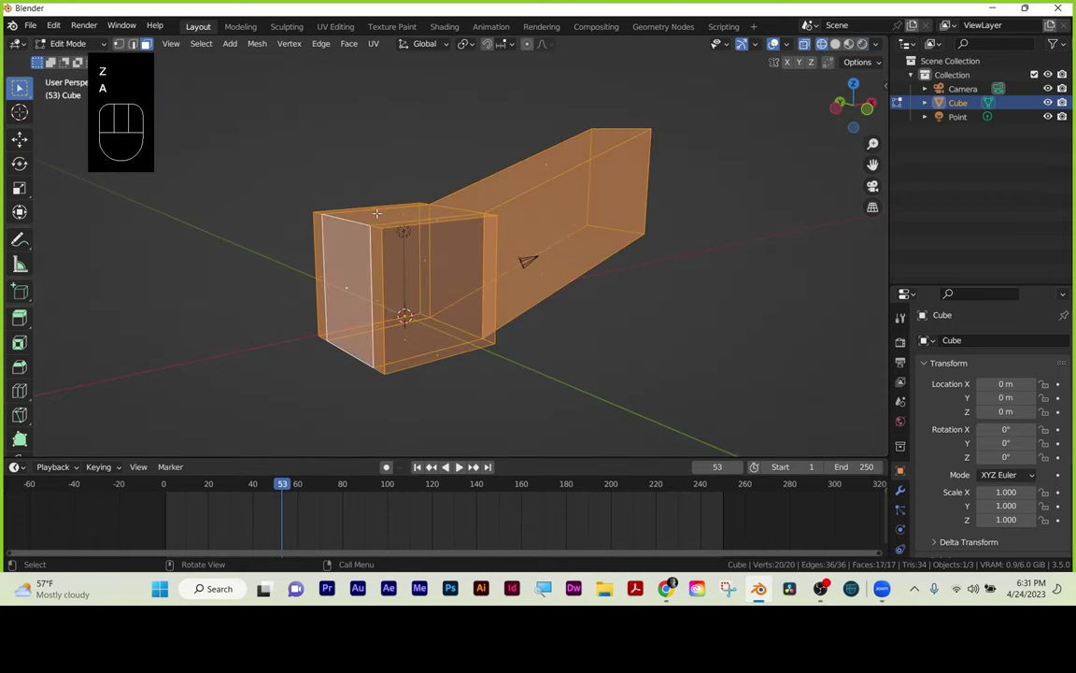
key(u)
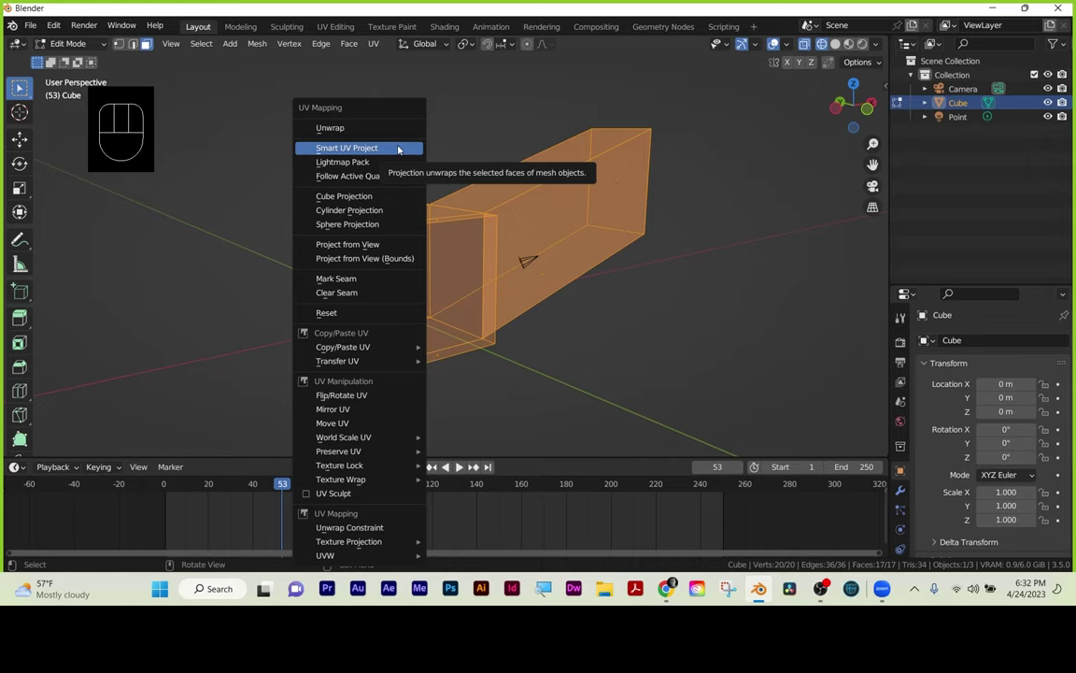
click(399, 150)
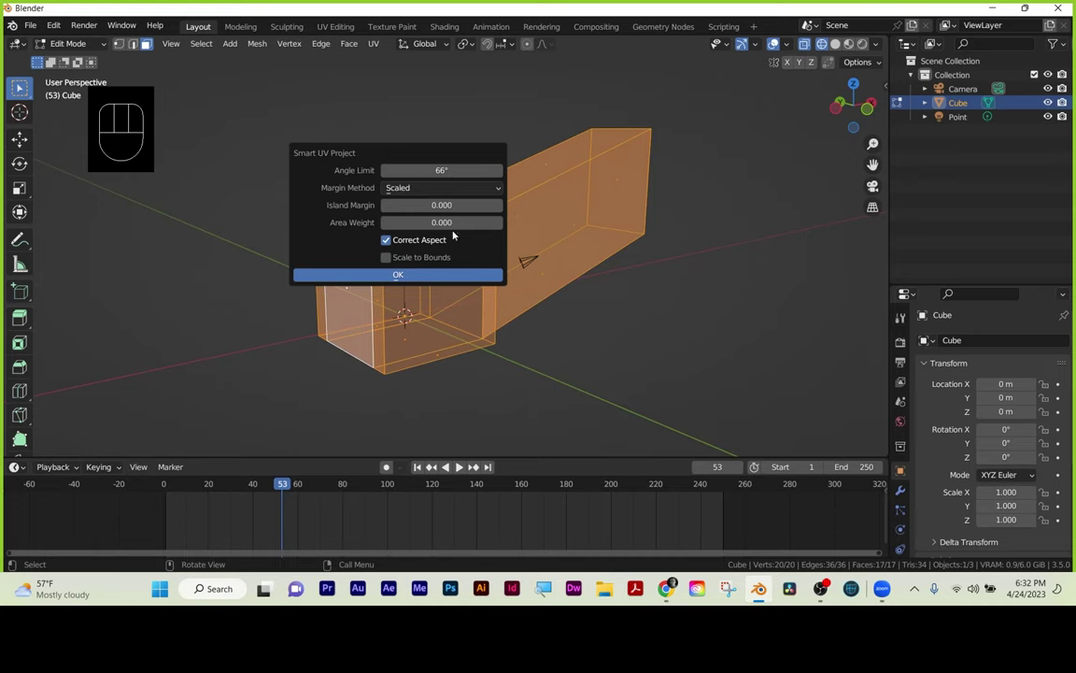
click(435, 276)
click(529, 386)
key(Tab)
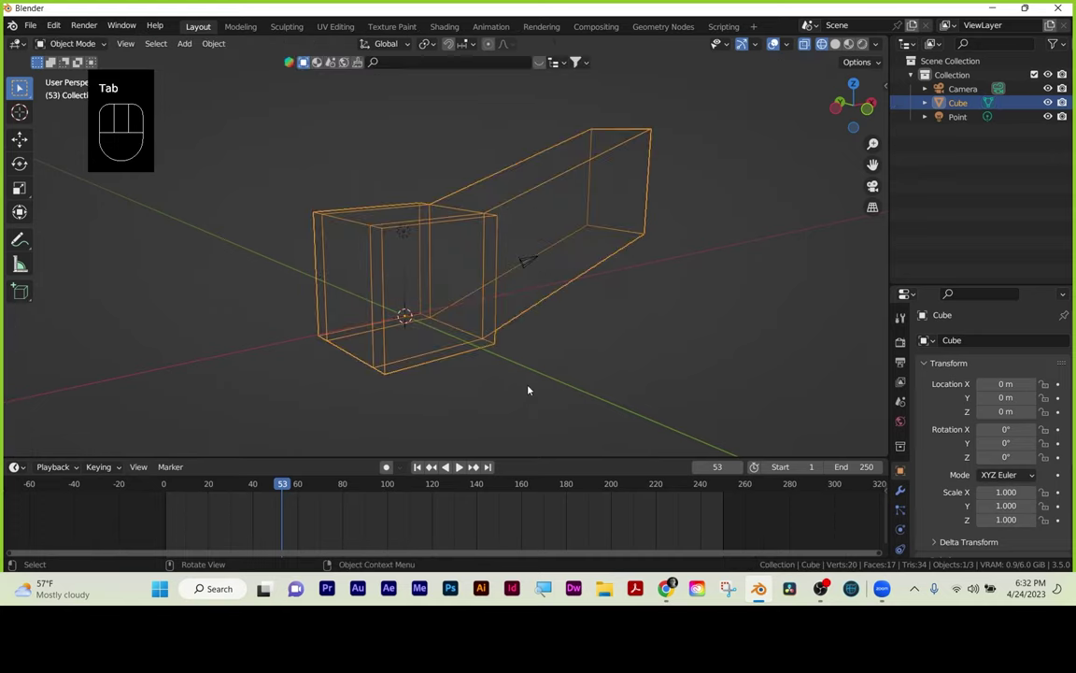
View the room up close and set the viewport to Rendered shading.
scroll(478, 325, up, 2)
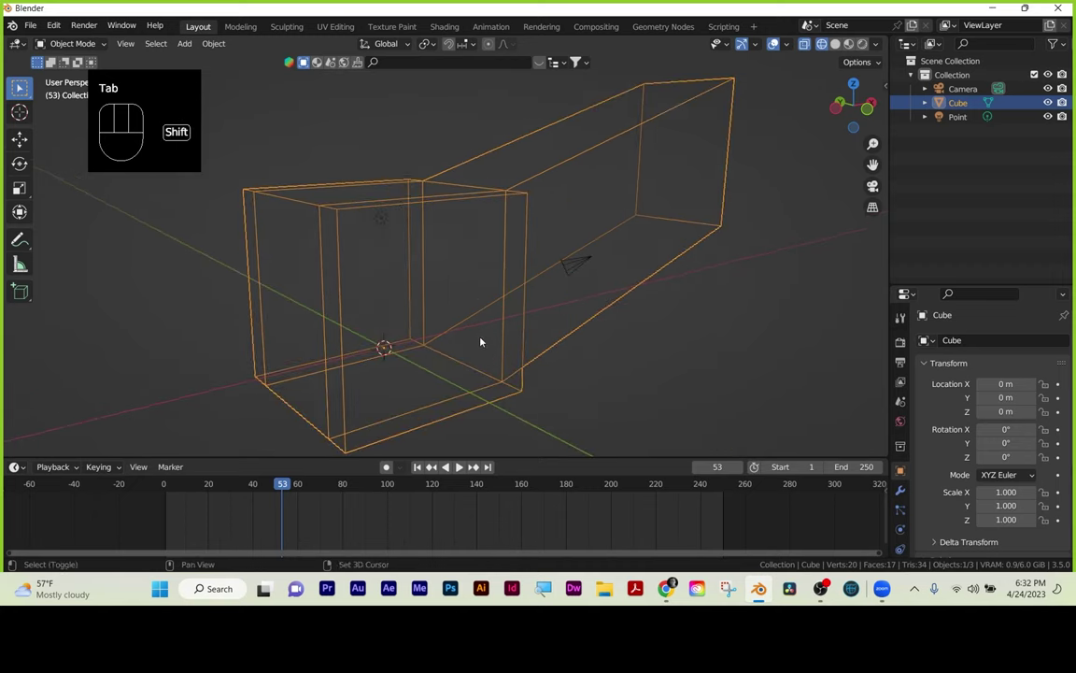
shift+middle_drag(480, 336, 458, 290)
click(835, 44)
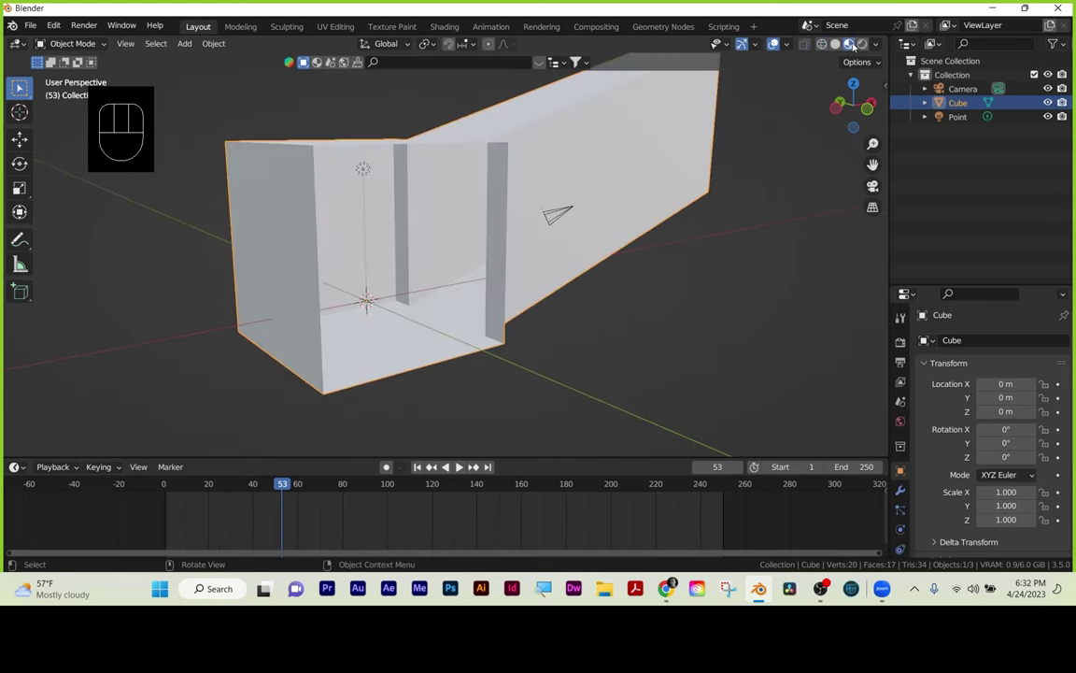
click(862, 44)
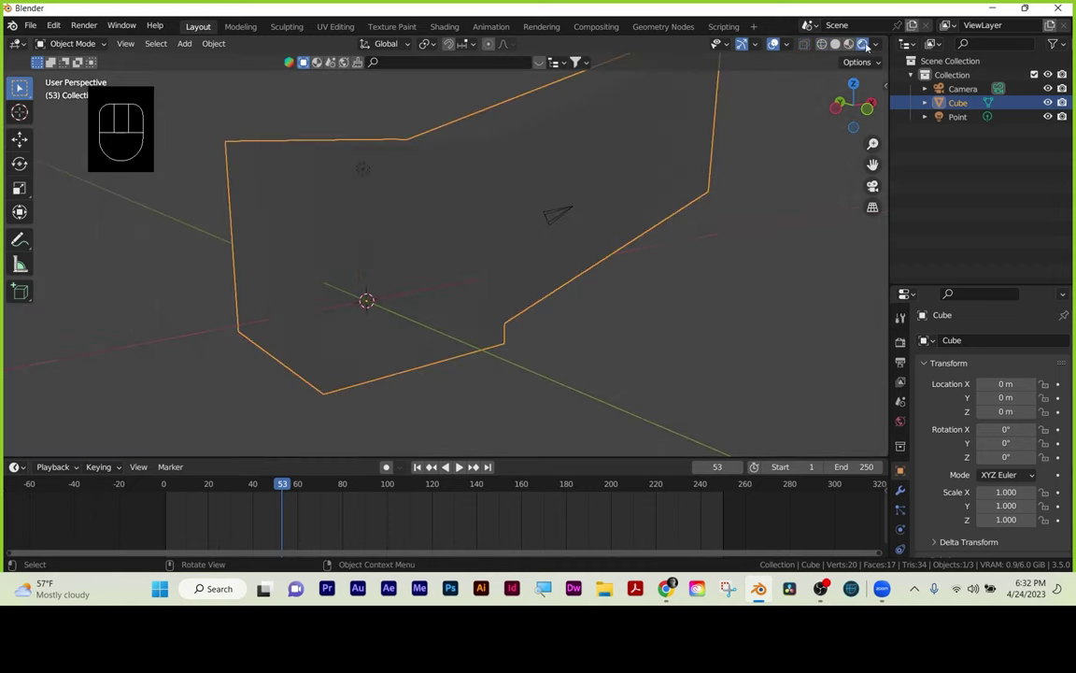
Enlarge the timeline area and compare the room in Wireframe, Solid, Material Preview and Rendered shading.
drag(568, 464, 564, 370)
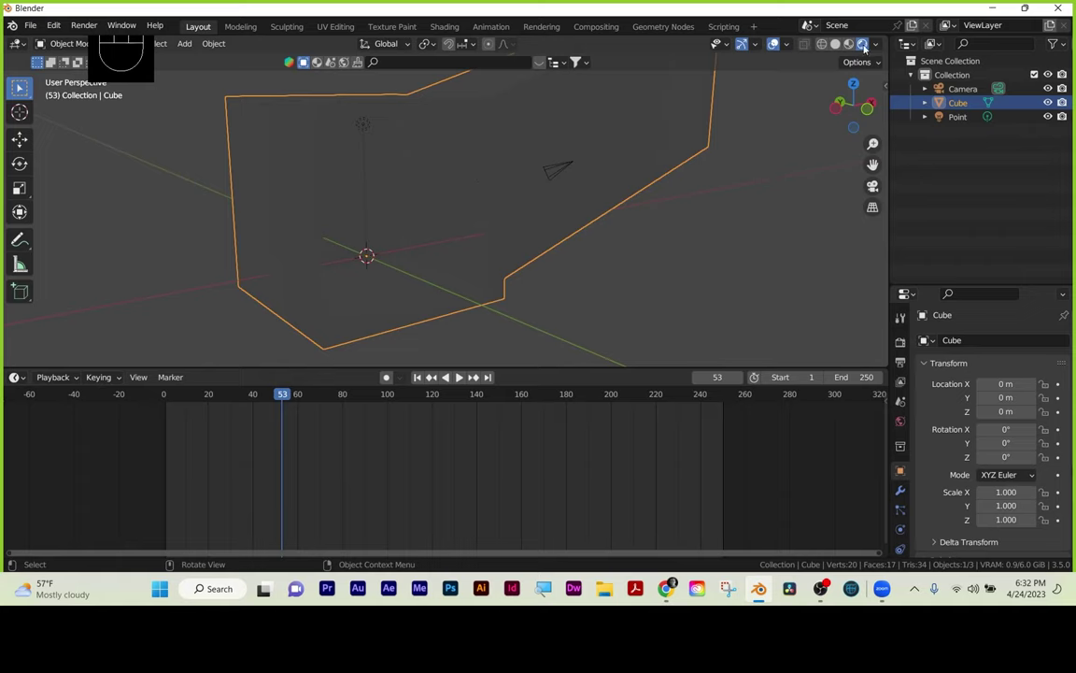
click(821, 44)
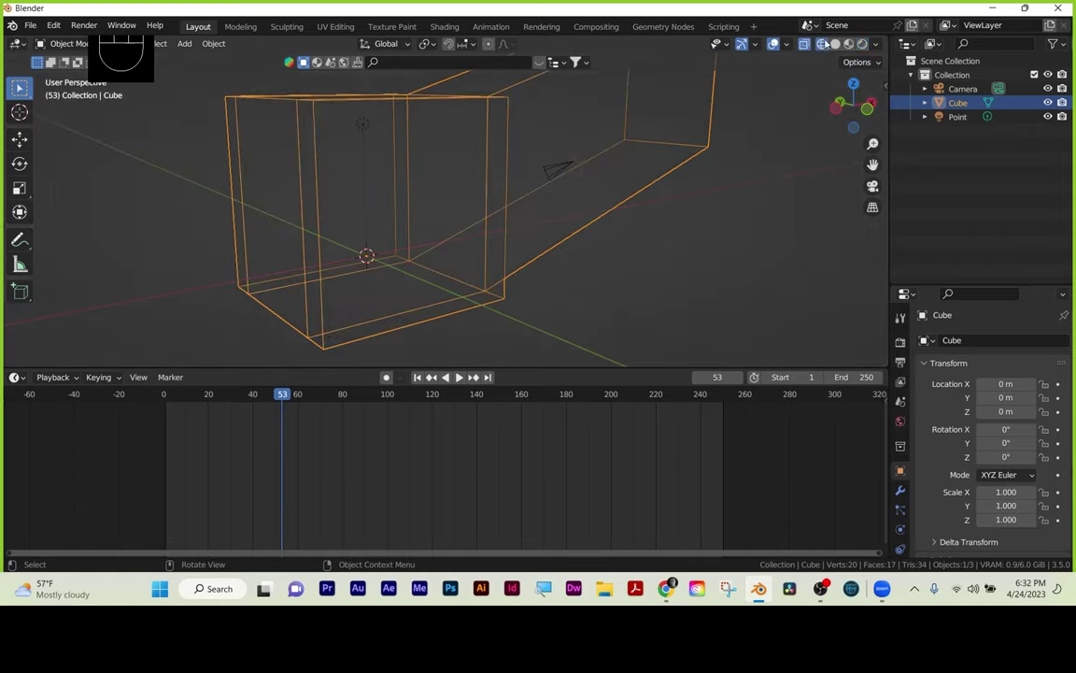
click(836, 44)
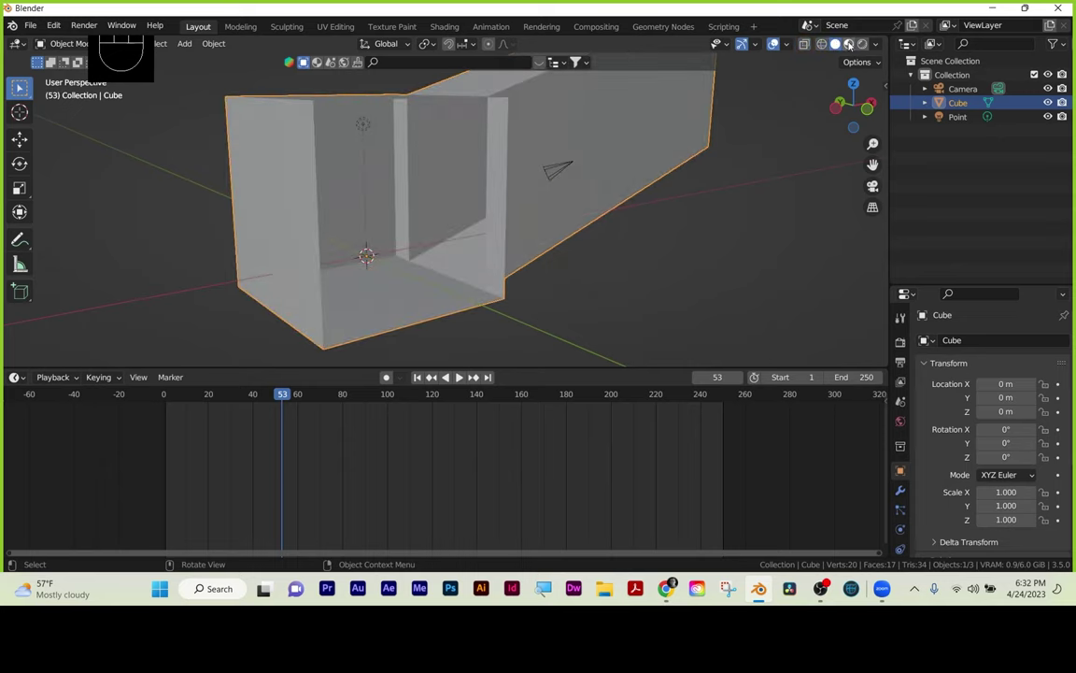
click(849, 44)
click(861, 44)
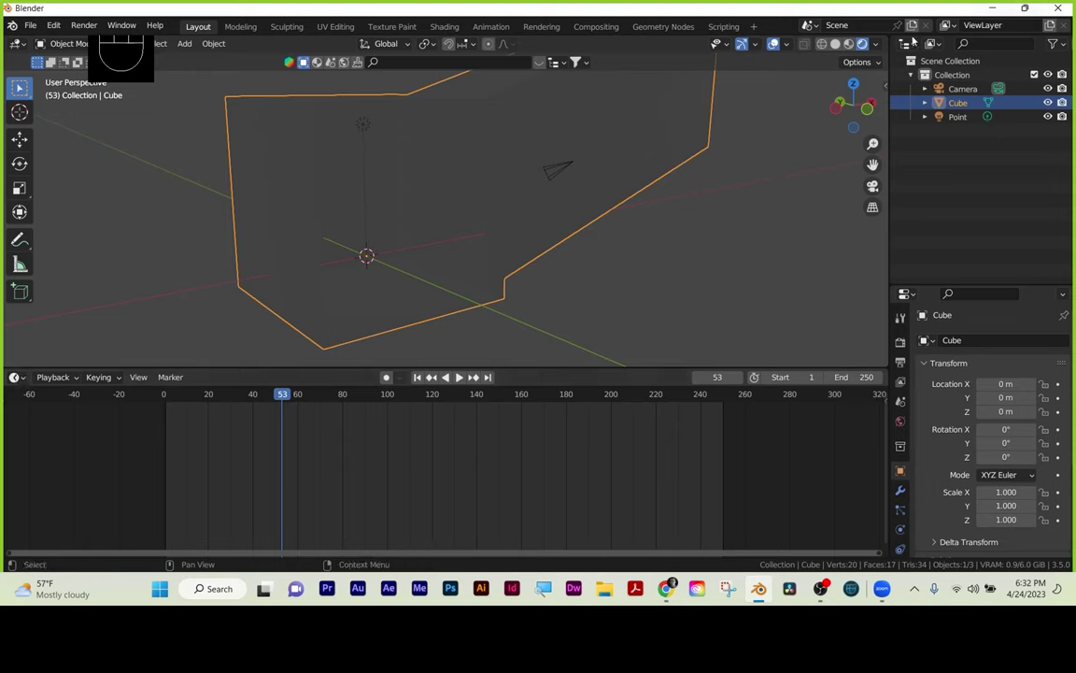
Change the timeline area to the Shader Editor, create a new material for the room mesh, and hide the node sidebar.
click(16, 378)
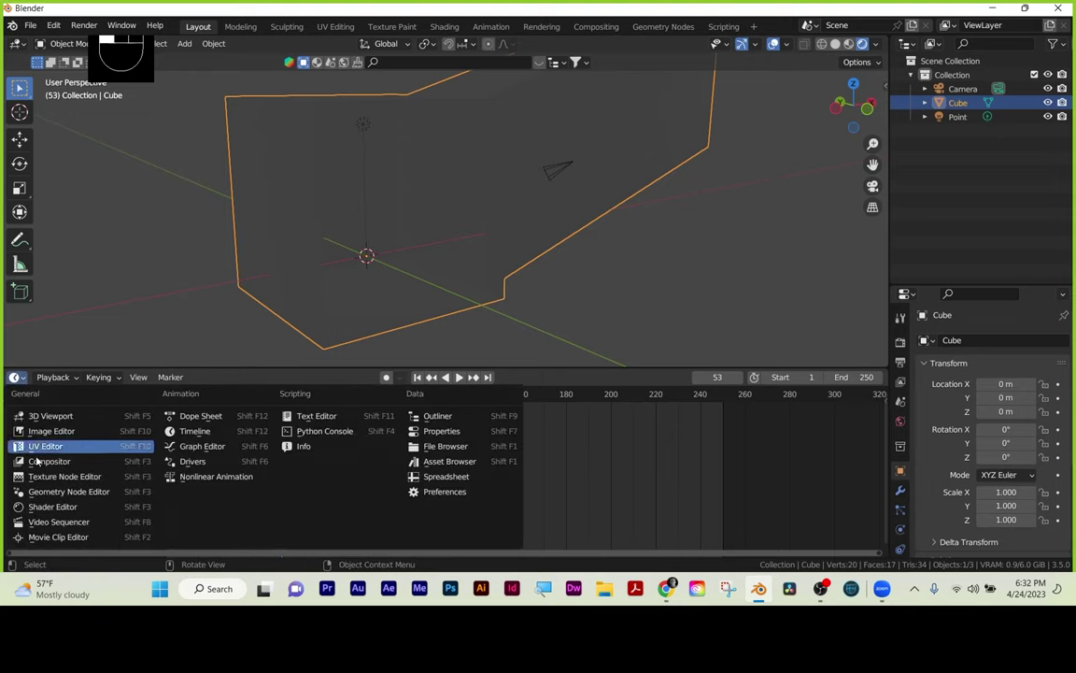
click(16, 377)
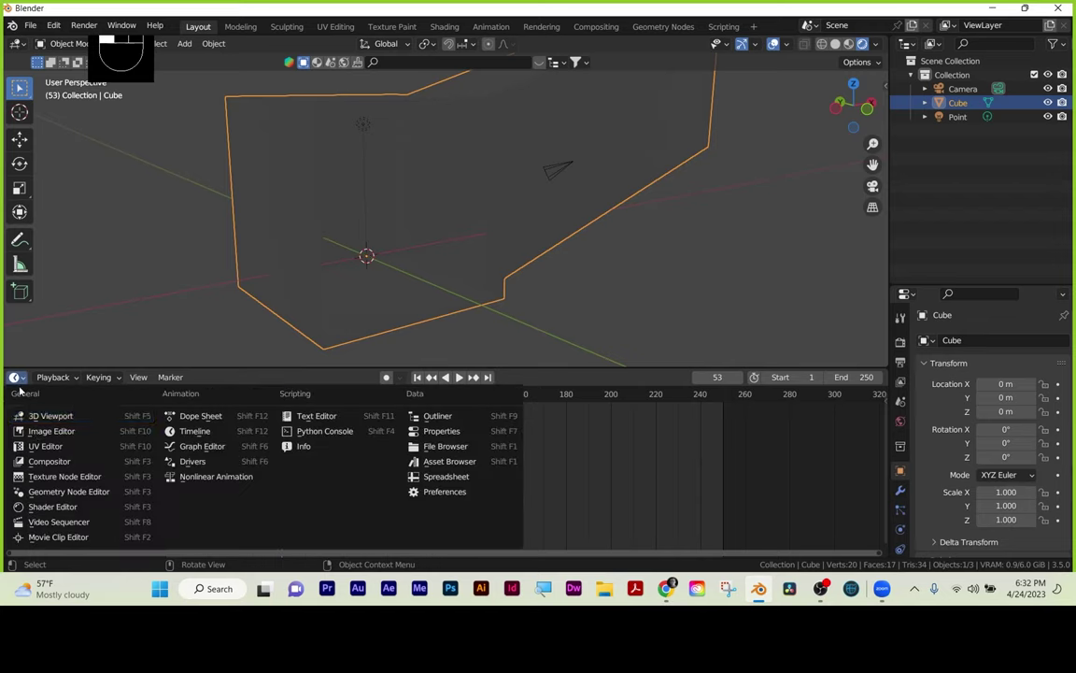
click(53, 506)
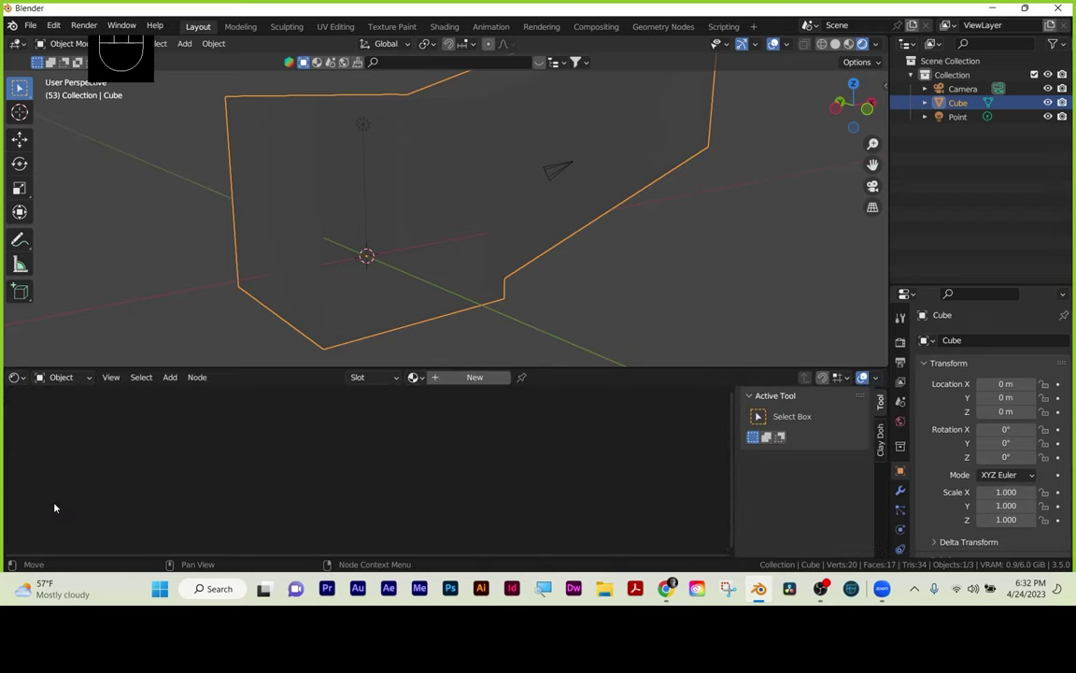
click(475, 377)
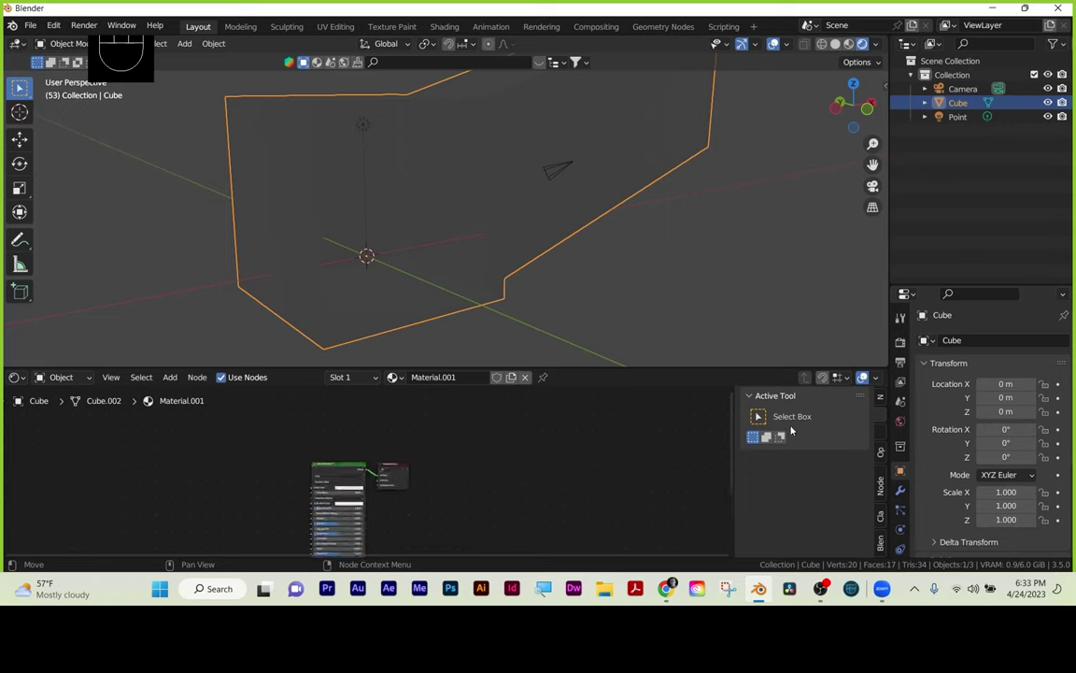
key(n)
scroll(632, 463, up, 2)
scroll(505, 495, up, 1)
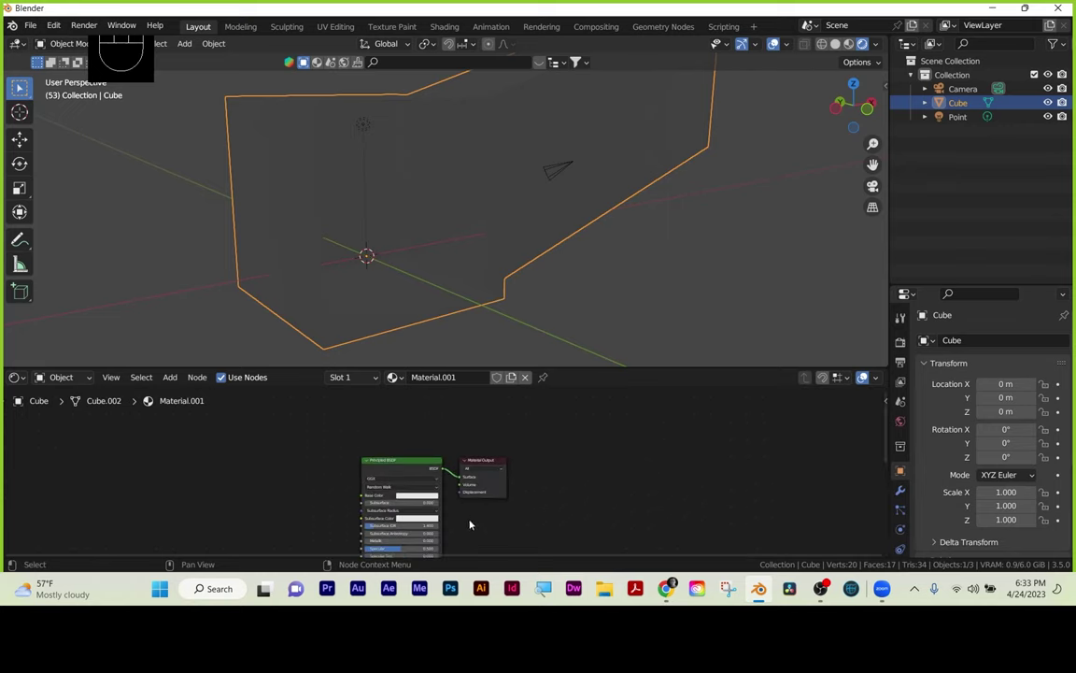
scroll(535, 481, up, 3)
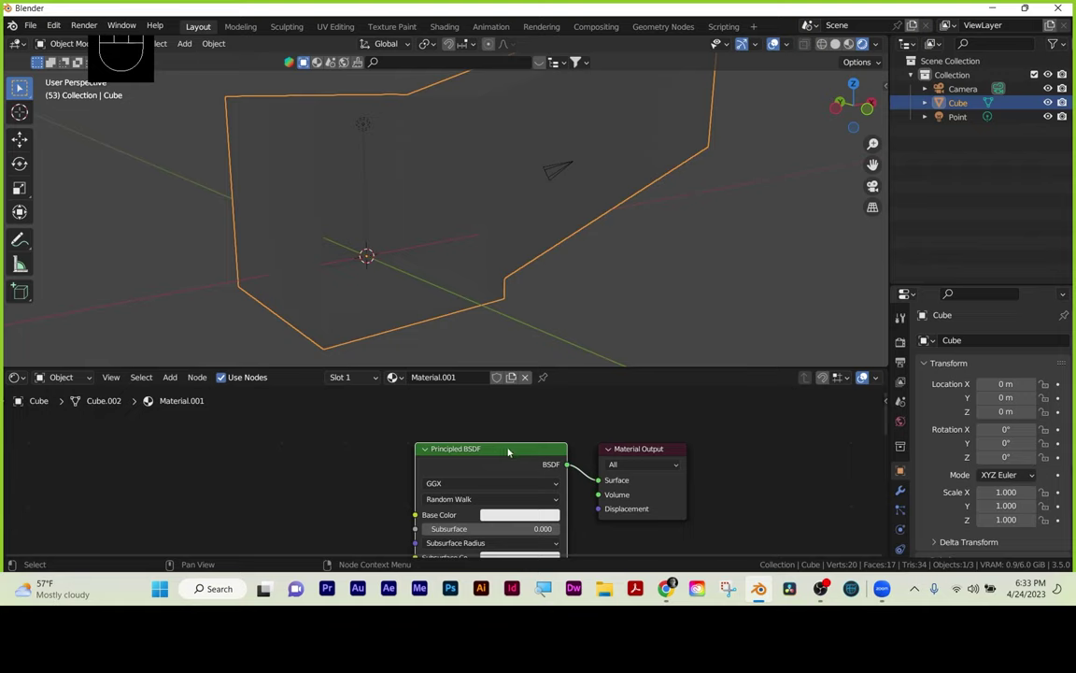
Try a Texture Coordinate, Mapping and Image Texture setup on the Principled BSDF, and delete the added nodes.
key(ctrl)
key(ctrl+t)
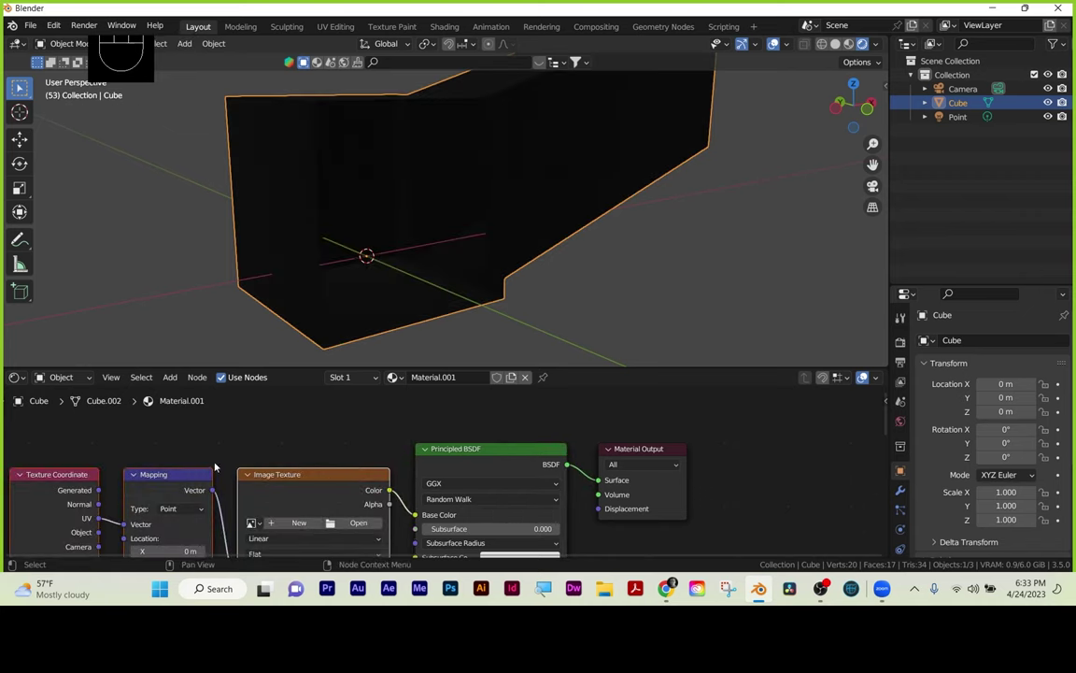
middle_drag(169, 479, 272, 404)
middle_drag(326, 552, 327, 389)
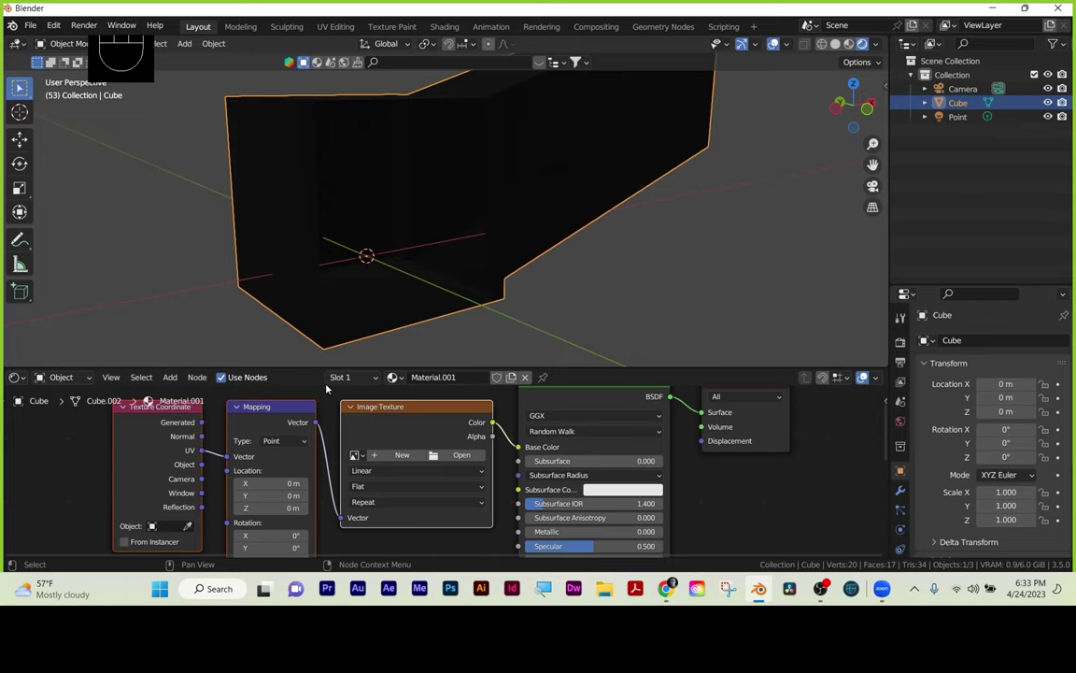
key(ctrl)
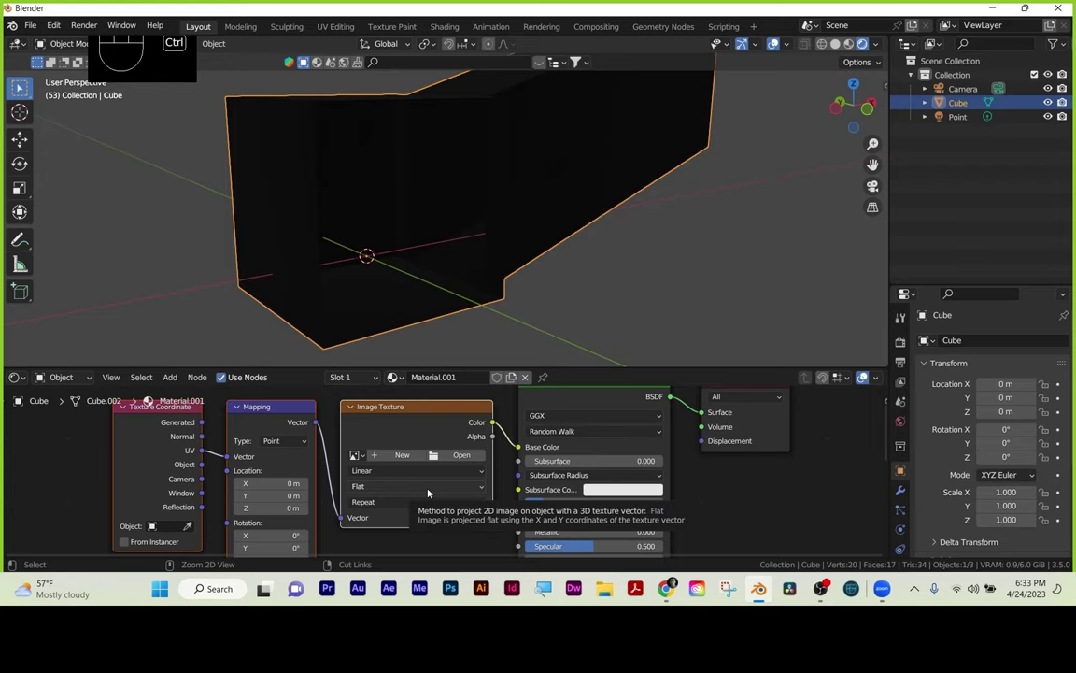
key(ctrl+x)
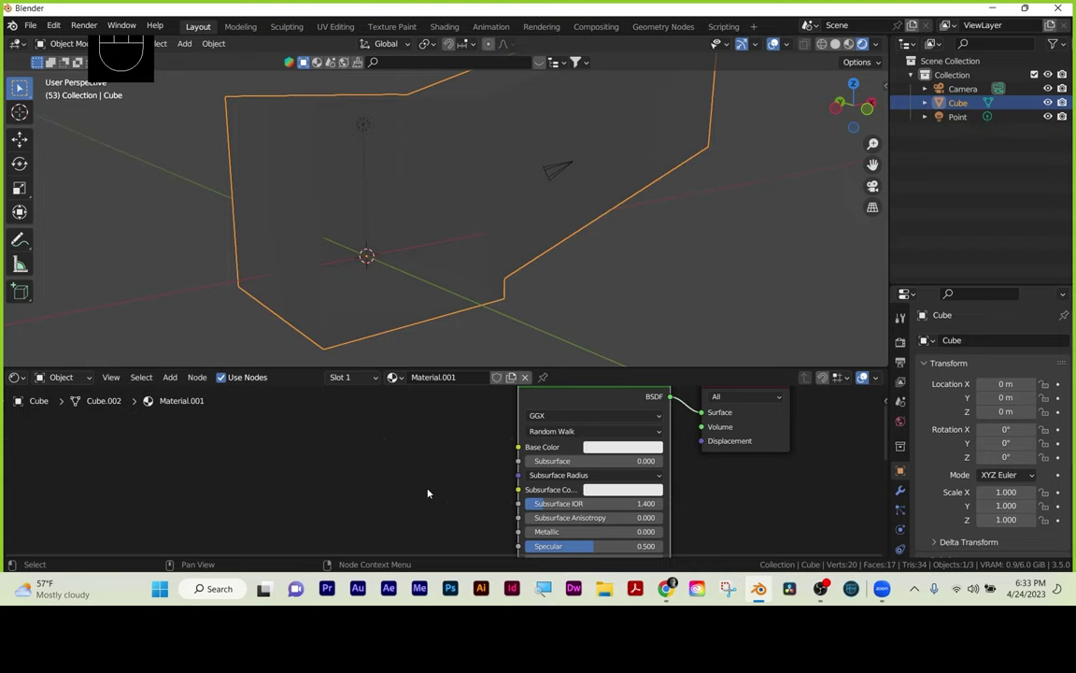
Start the Principled Texture Setup for the Principled BSDF and browse from the recent 3K folder up to its enclosing texture folders.
middle_drag(451, 468, 421, 505)
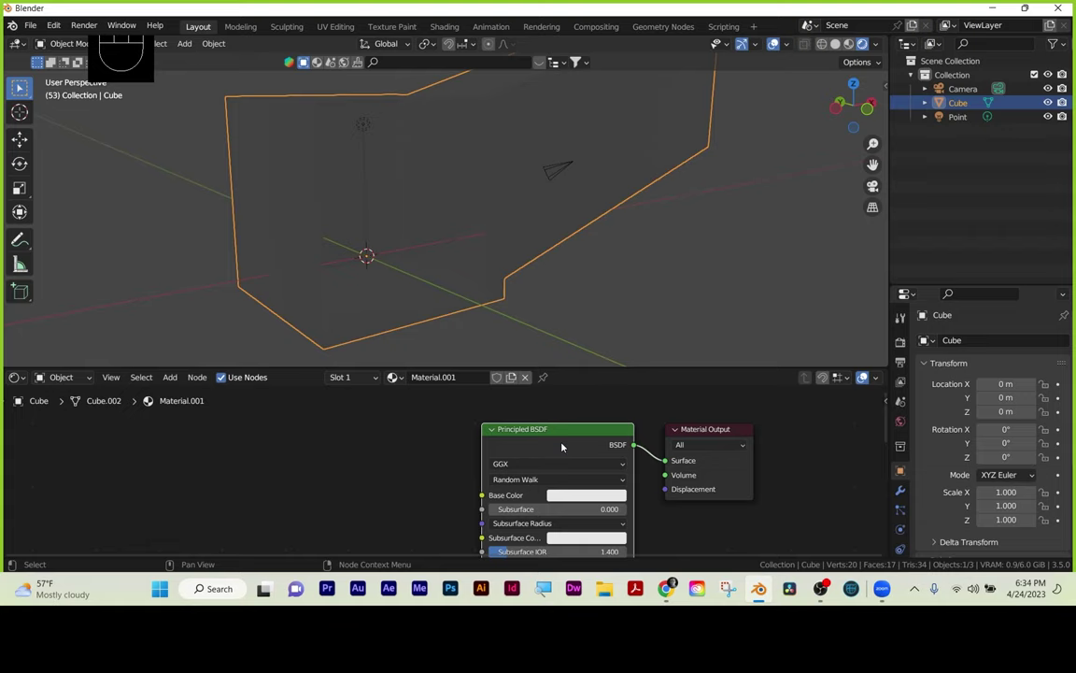
key(ctrl+shift)
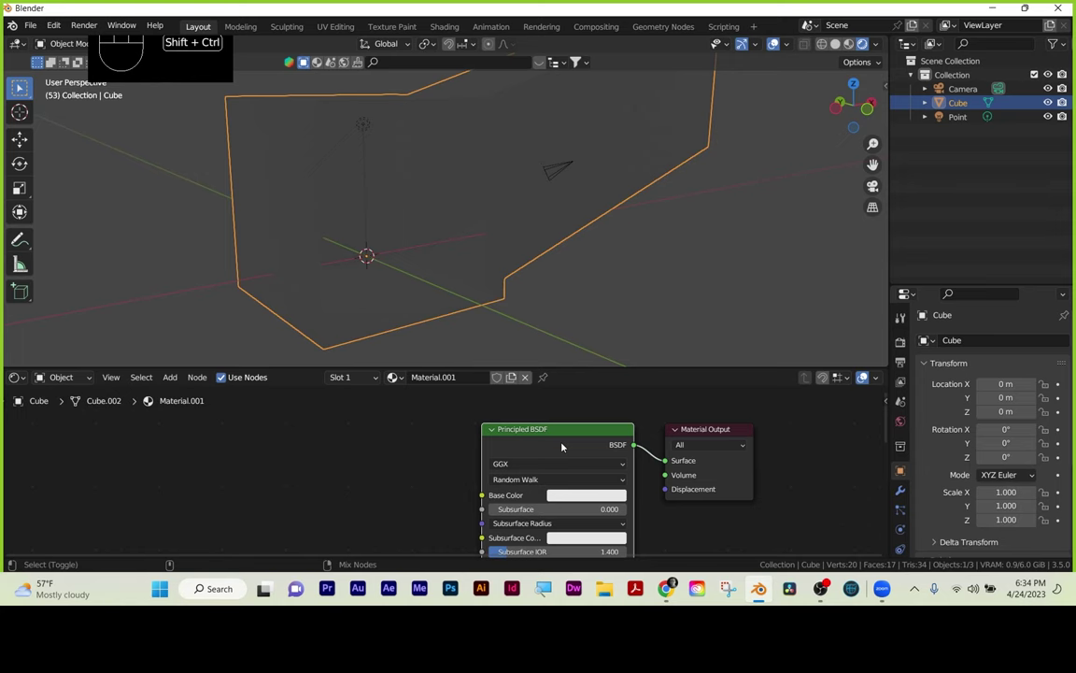
key(ctrl+shift+t)
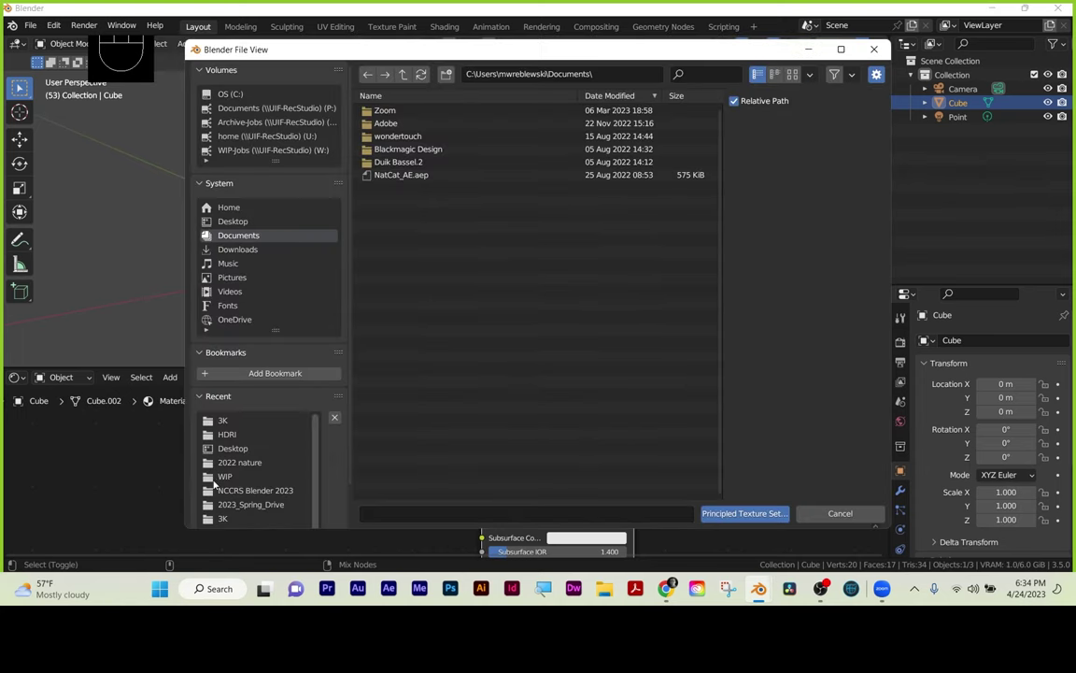
double_click(223, 422)
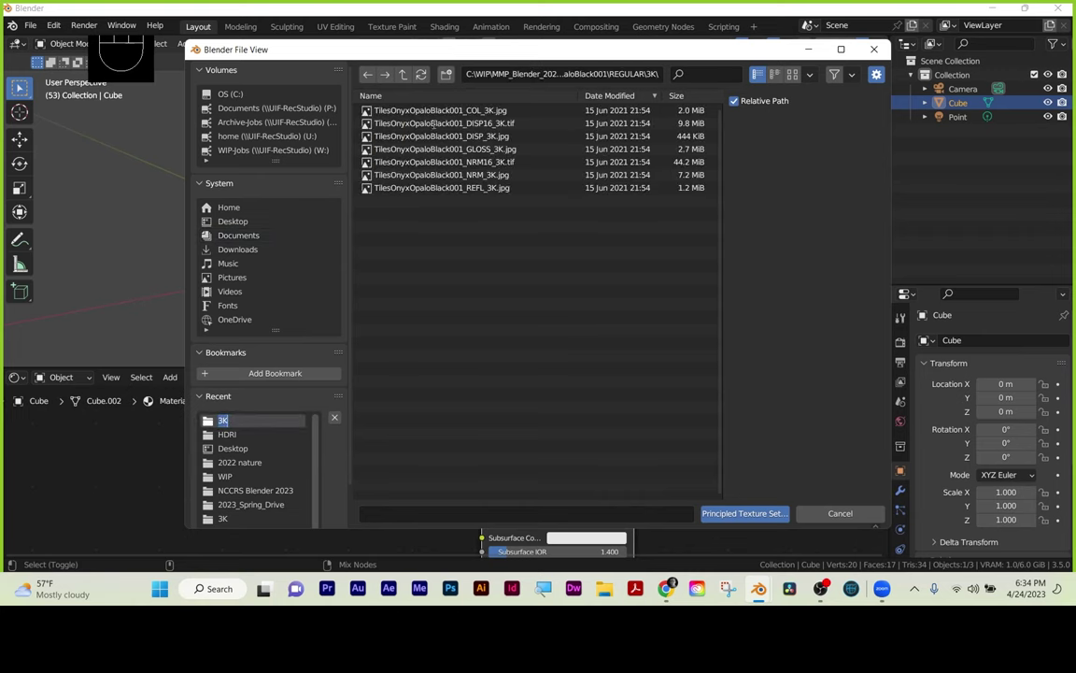
click(402, 75)
click(402, 75)
click(402, 74)
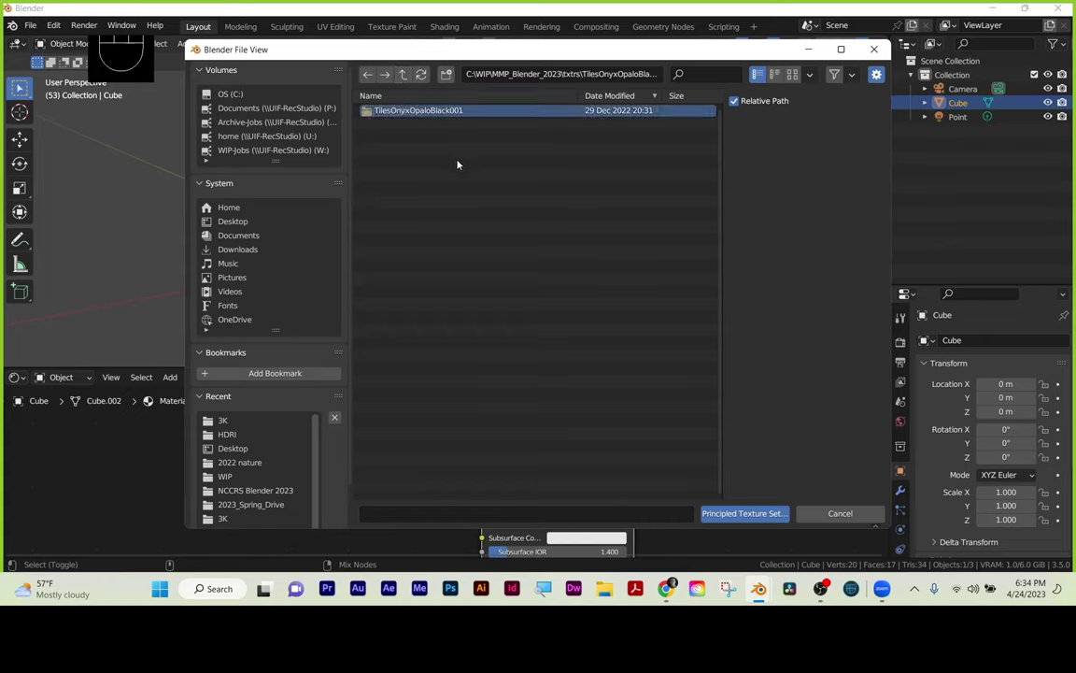
Load all seven TilesOnyxOpaloBlack001 texture files from the REGULAR/3K folder into the cube's material with Principled Texture Setup.
double_click(435, 111)
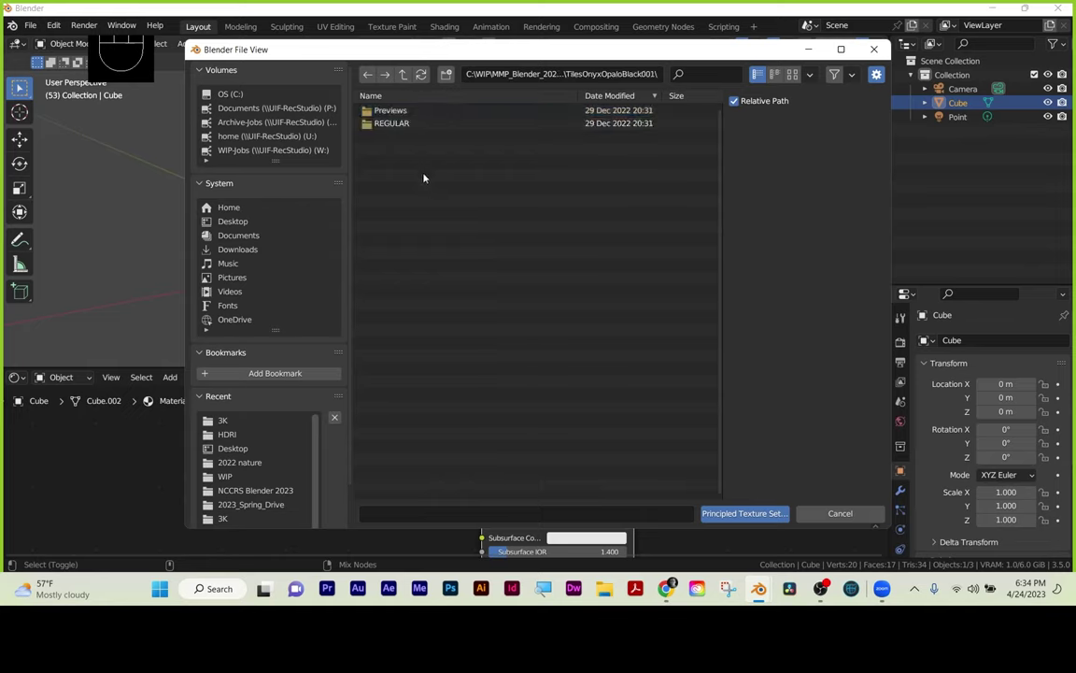
click(396, 124)
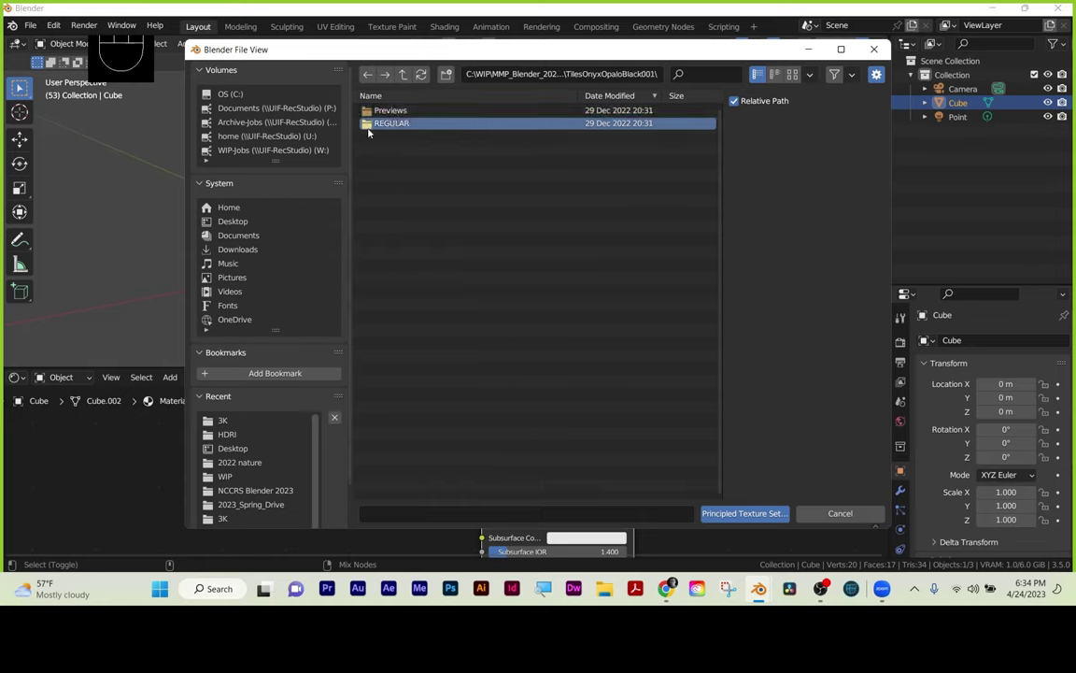
double_click(395, 125)
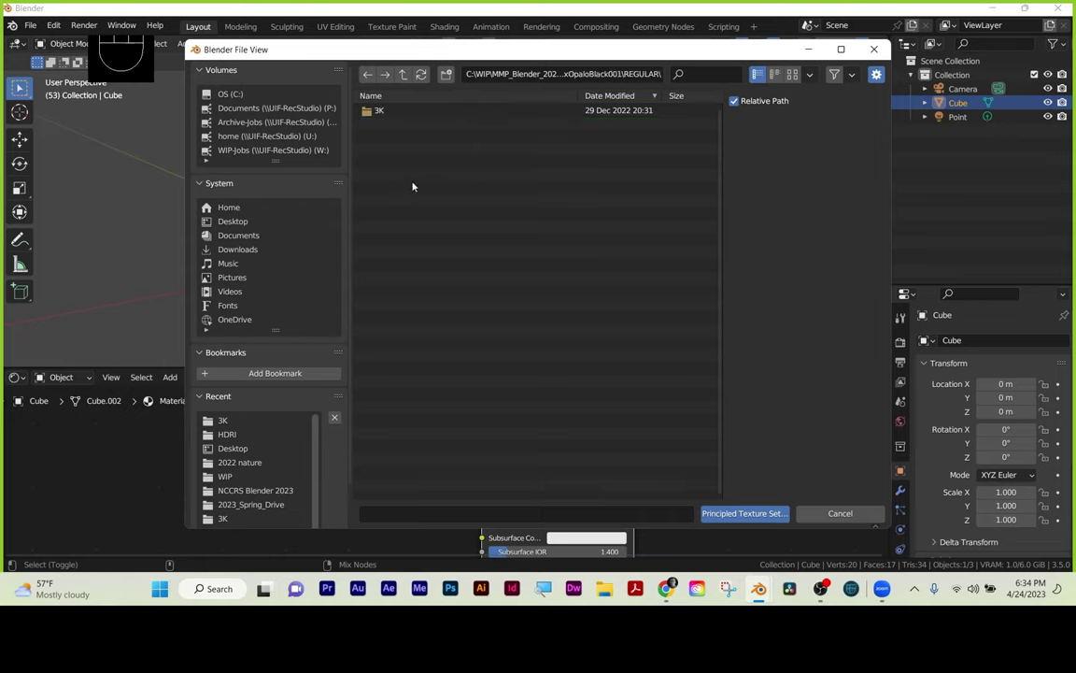
click(405, 113)
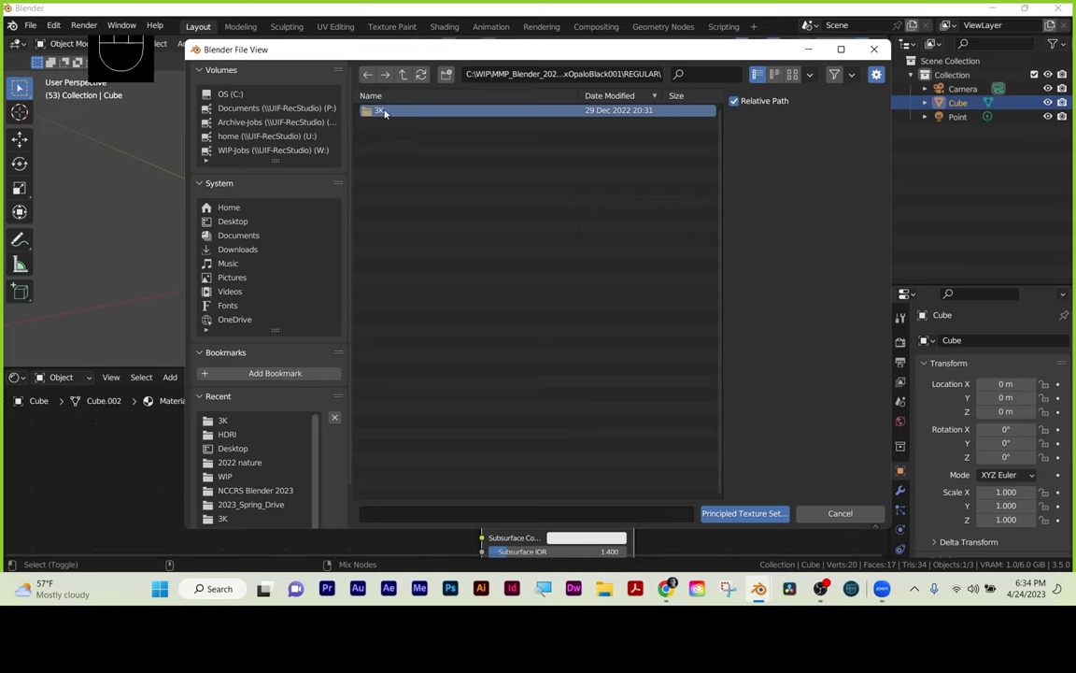
double_click(382, 113)
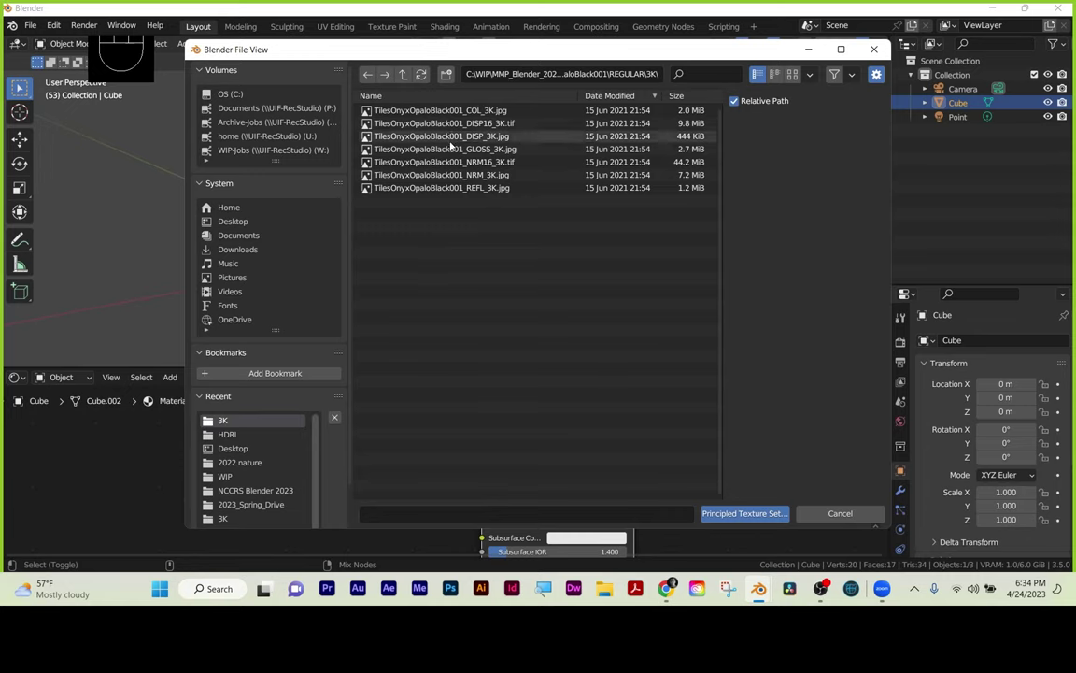
click(436, 187)
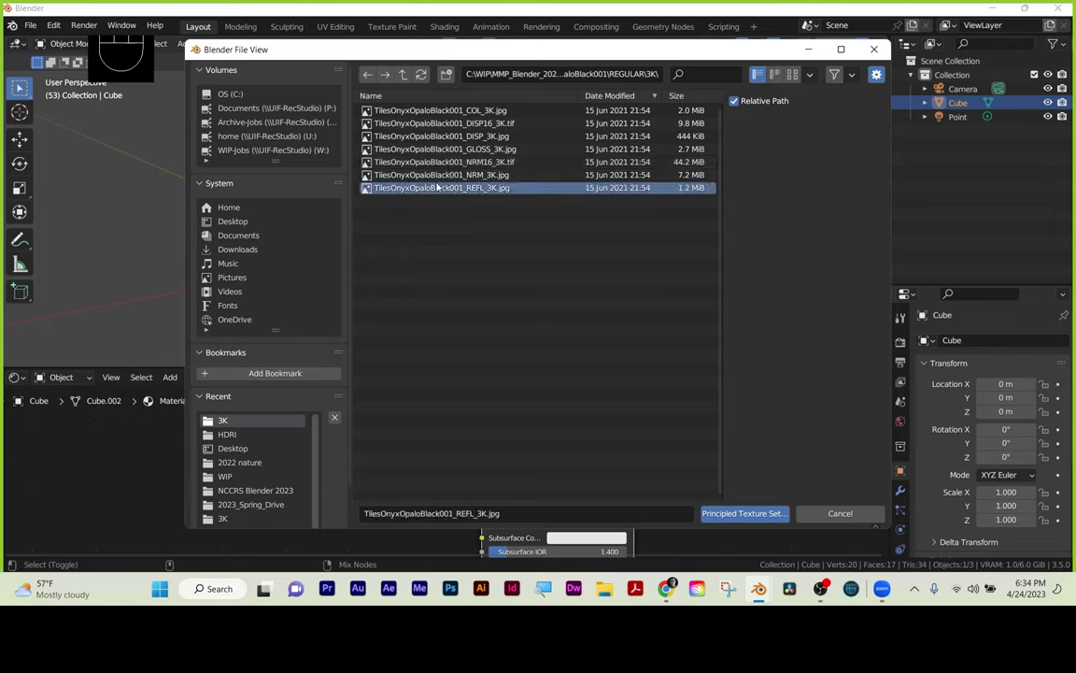
shift+click(435, 111)
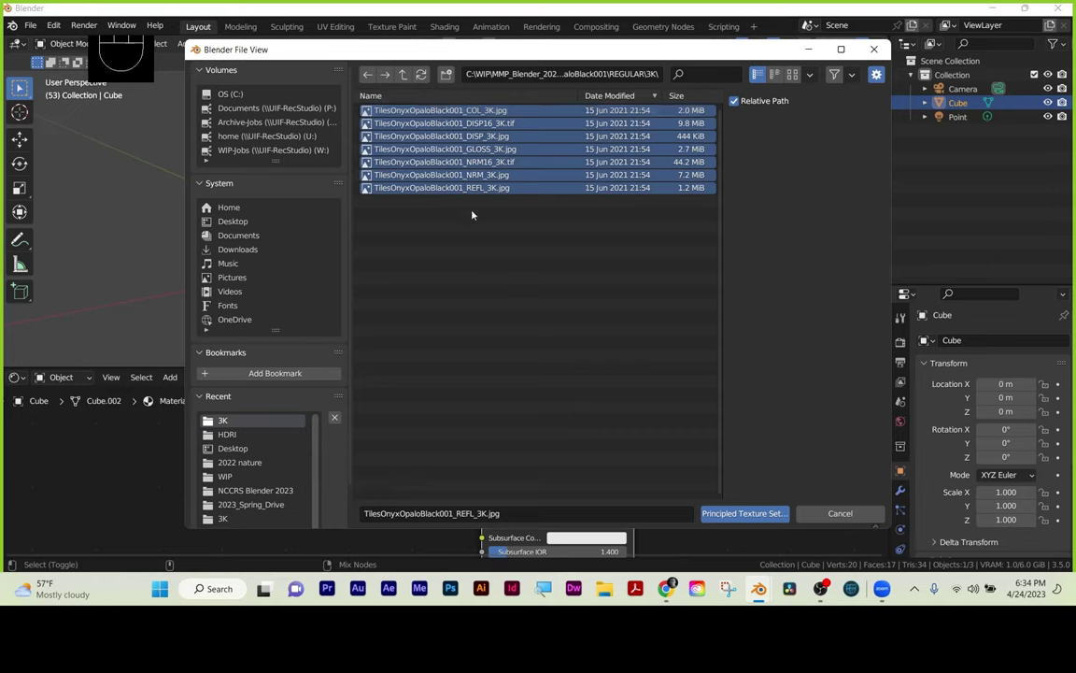
click(751, 515)
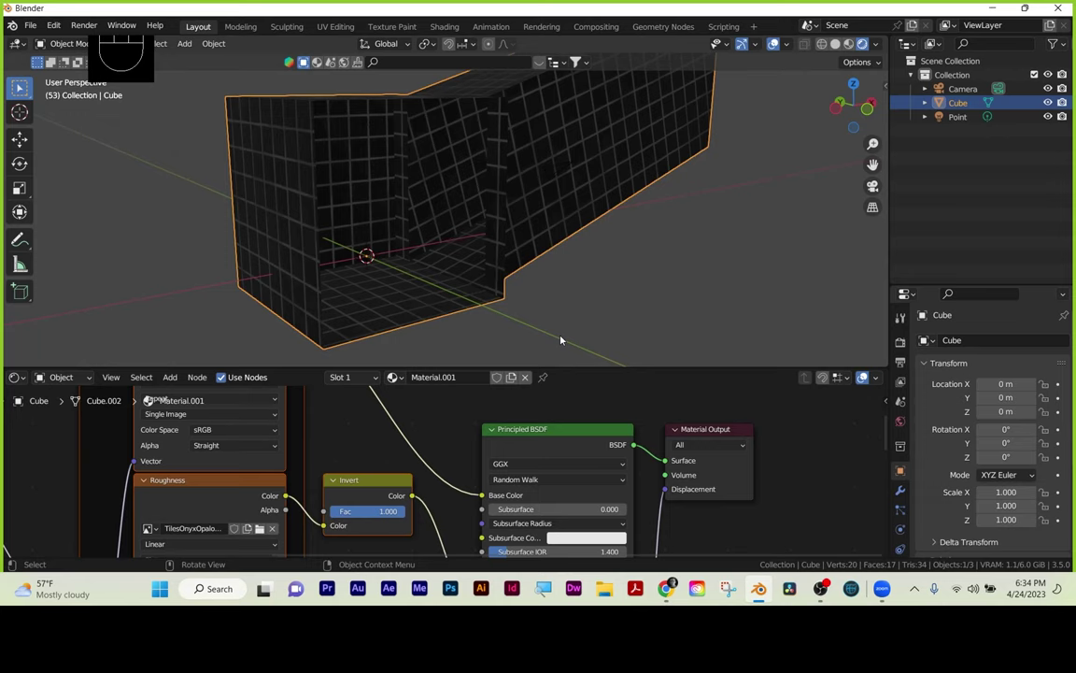
Examine the generated Mapping, texture and shader nodes of Material.001 and the tile pattern on the model.
scroll(449, 458, down, 4)
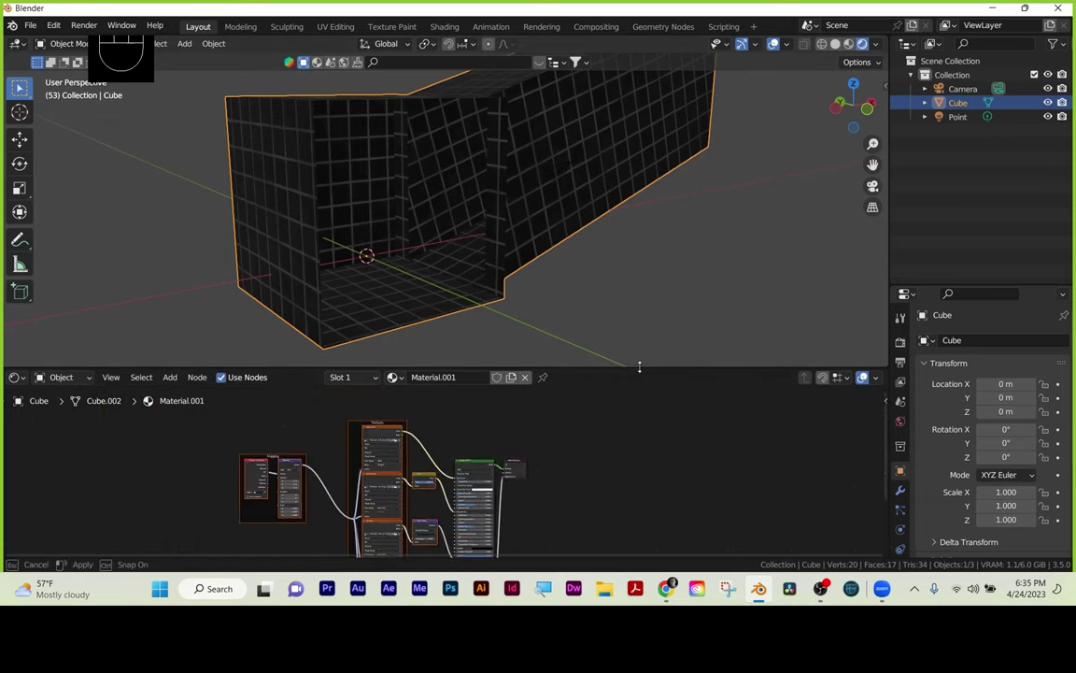
drag(640, 370, 579, 152)
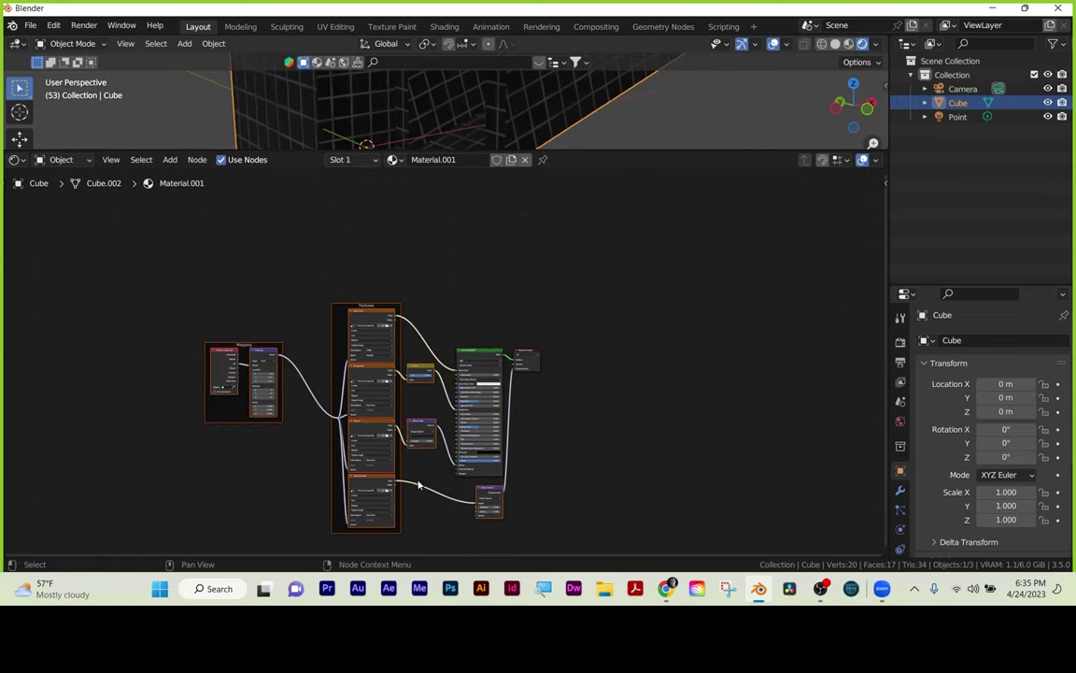
scroll(468, 416, up, 2)
scroll(461, 446, up, 1)
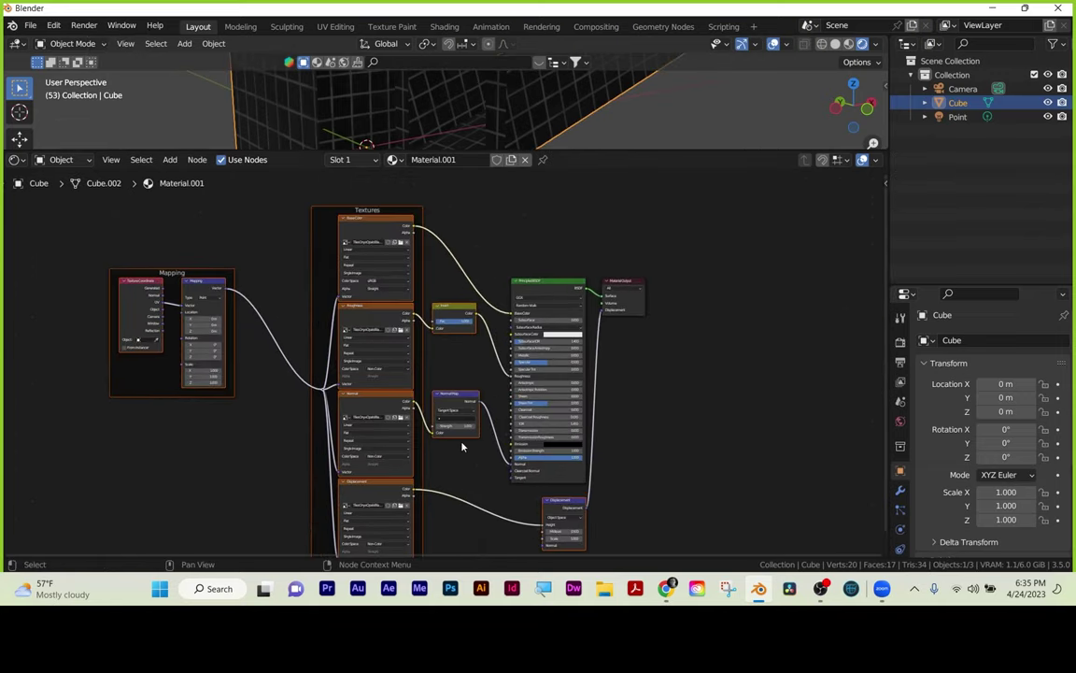
middle_drag(462, 446, 502, 421)
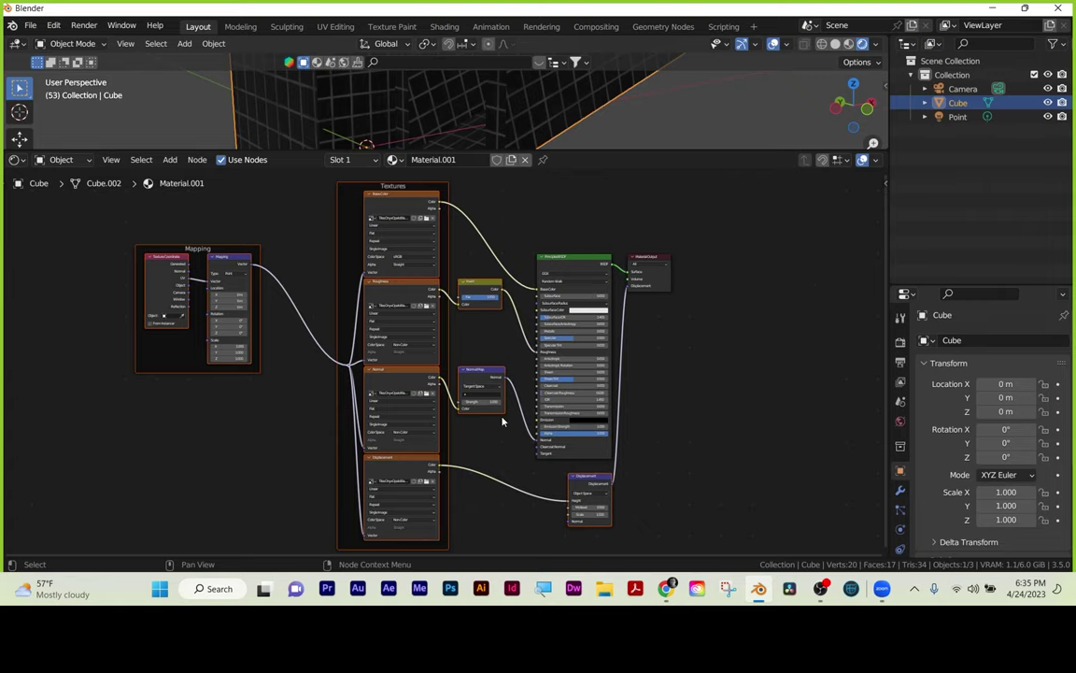
drag(630, 149, 620, 309)
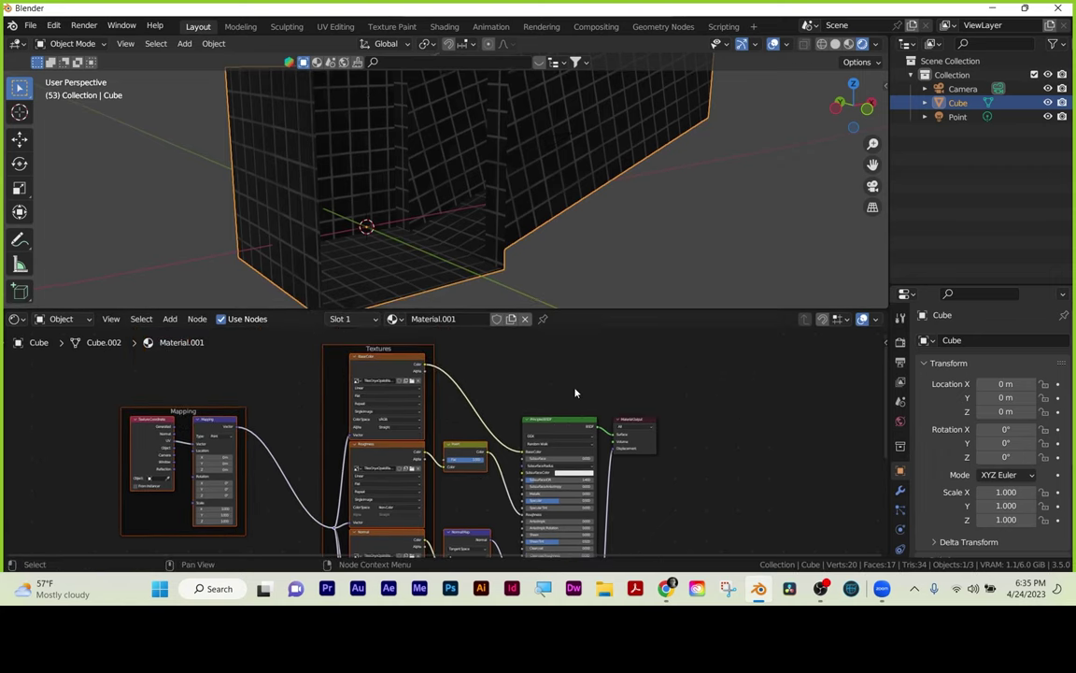
middle_drag(495, 281, 463, 182)
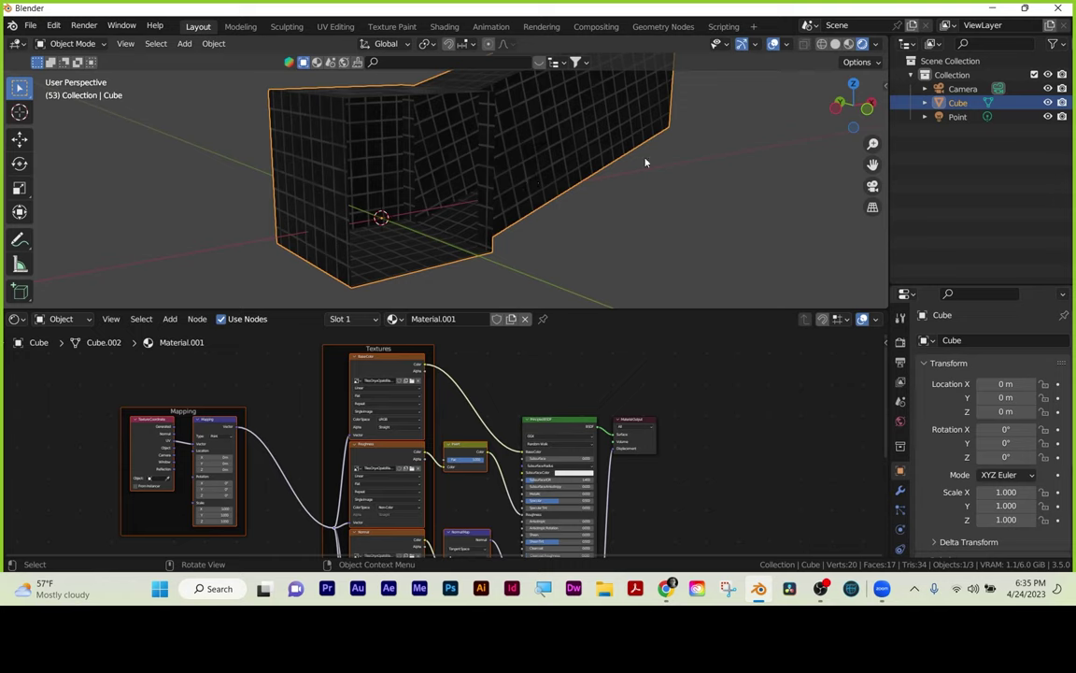
scroll(551, 241, up, 2)
mouse_move(406, 201)
middle_down()
mouse_move(428, 207)
mouse_move(397, 193)
middle_up()
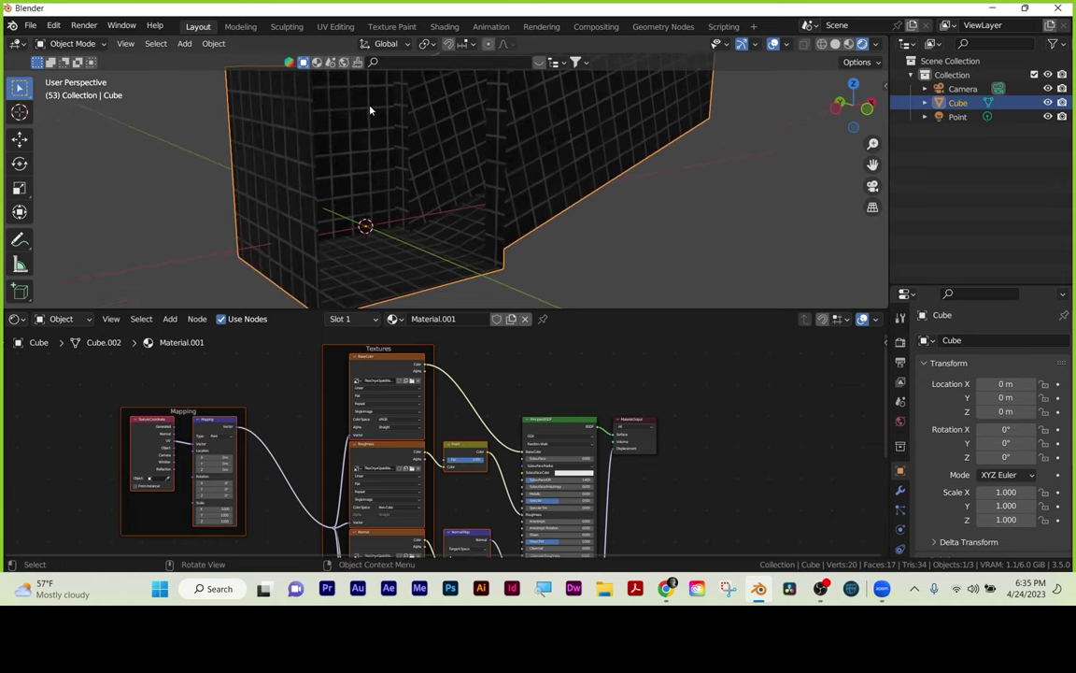
Set the Mapping node's X, Y and Z scale to 5.
scroll(72, 476, up, 1)
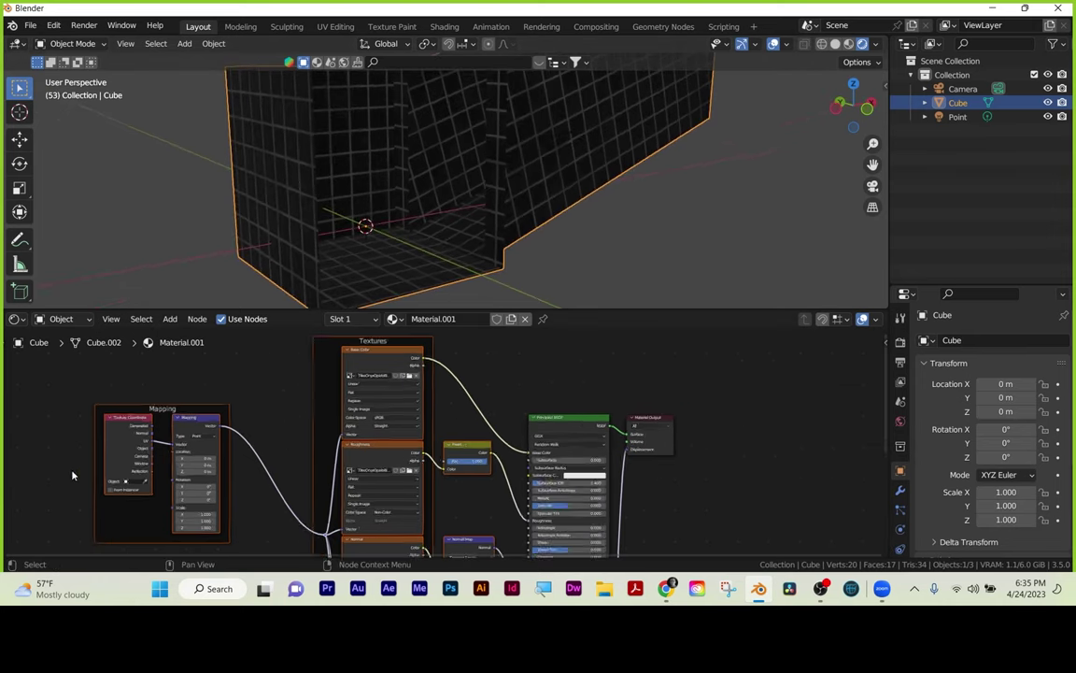
scroll(72, 476, up, 4)
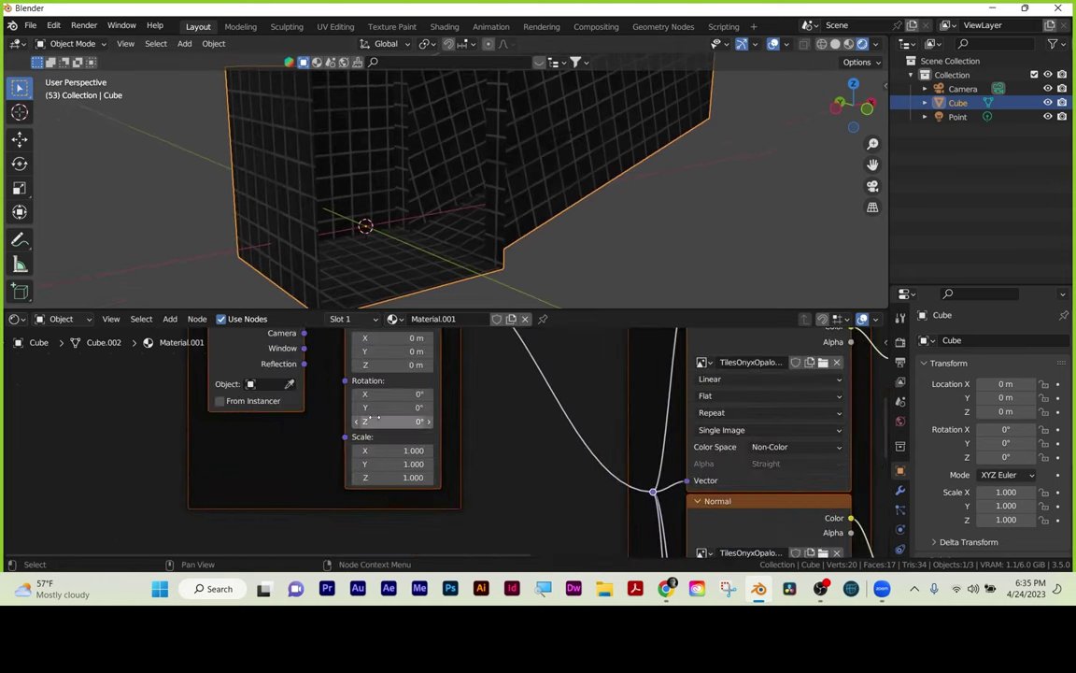
middle_drag(474, 439, 502, 507)
ctrl+scroll(509, 471, left, 2)
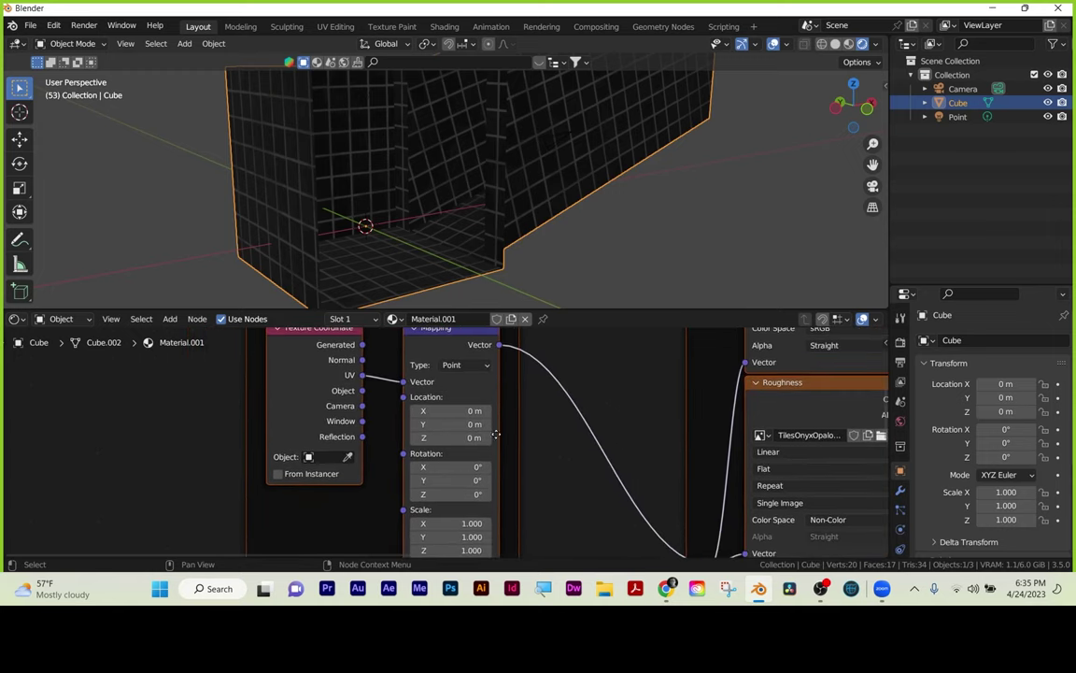
middle_drag(581, 408, 563, 444)
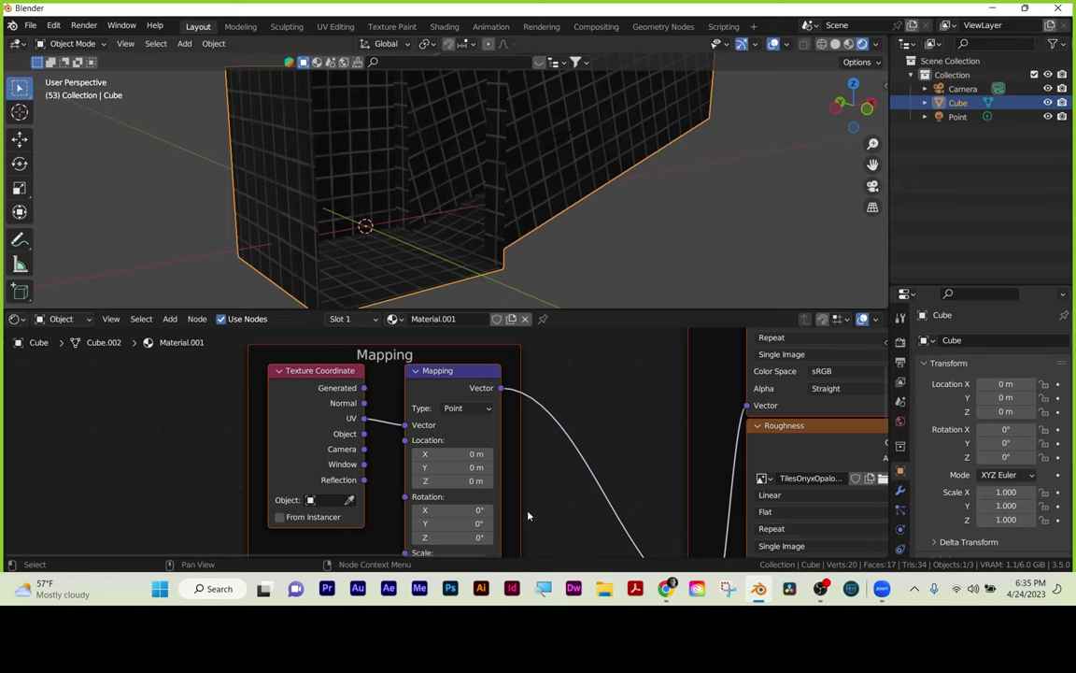
middle_drag(528, 515, 544, 388)
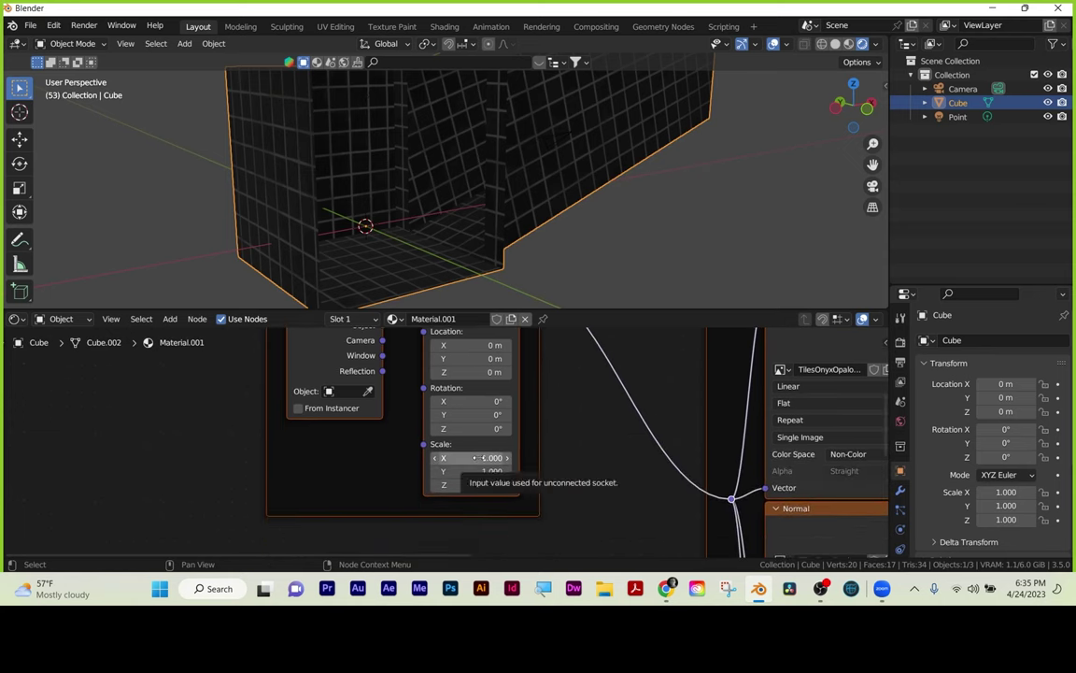
drag(476, 458, 479, 484)
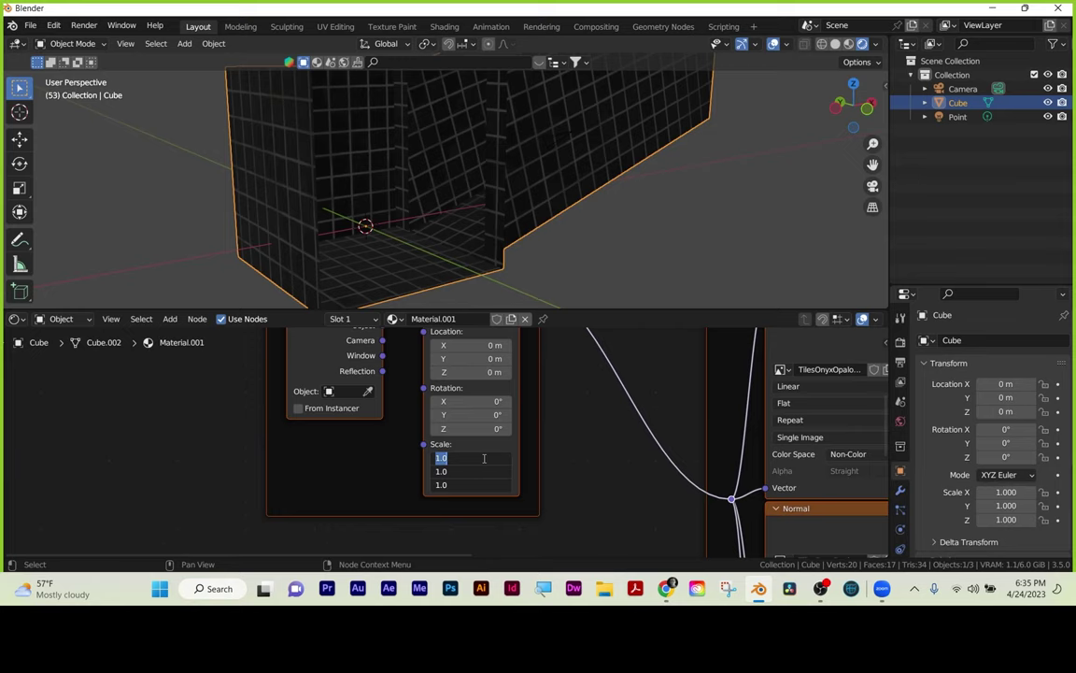
text(5)
key(Return)
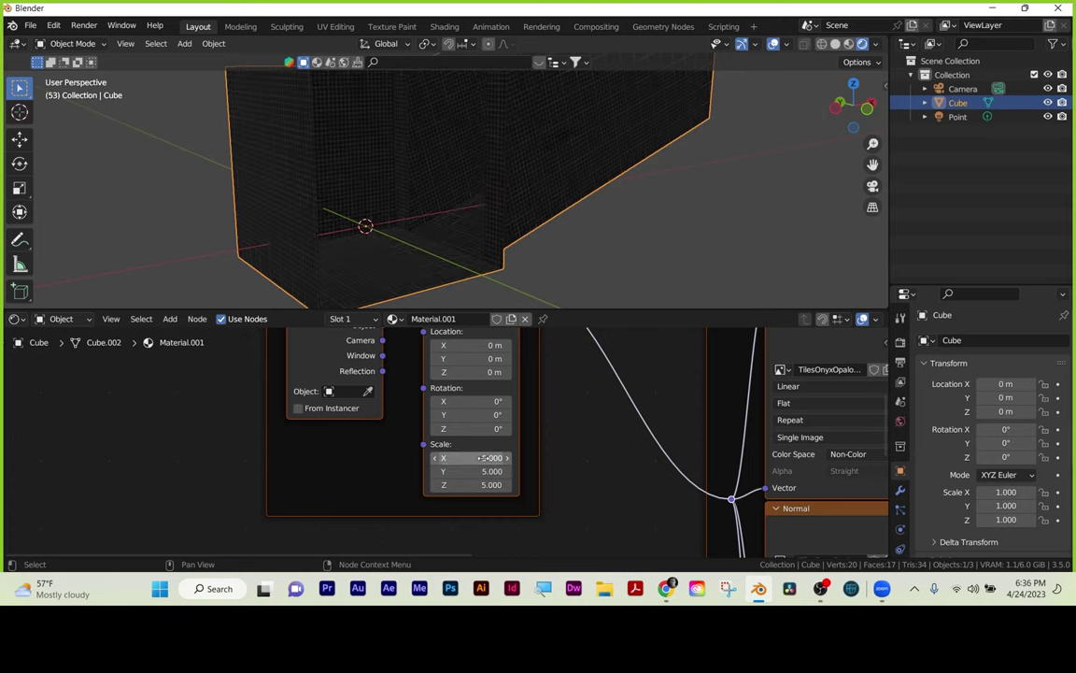
Set the Mapping node's scale to 3 on all three axes and inspect the tiles on the model up close.
drag(489, 458, 487, 484)
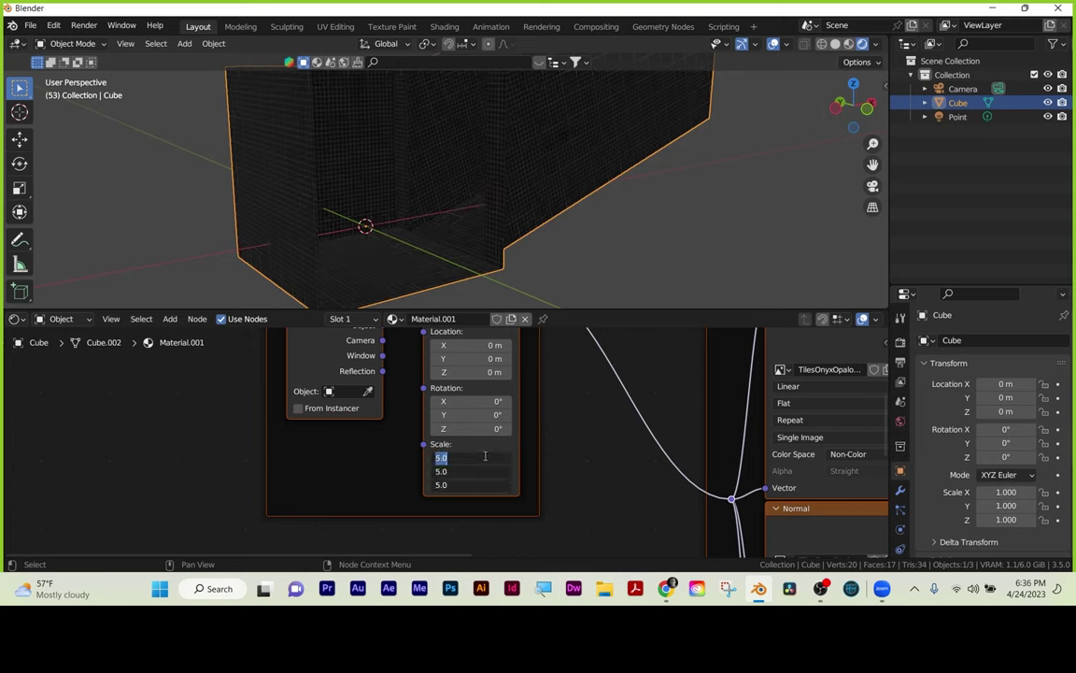
text(3)
key(Return)
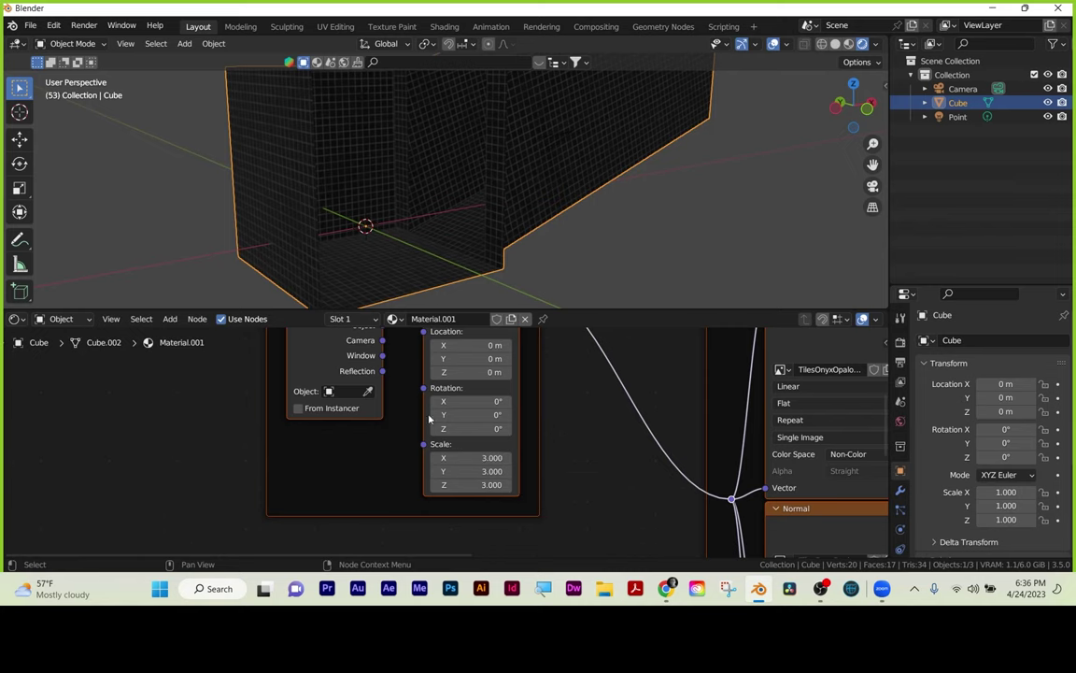
scroll(379, 215, up, 5)
scroll(320, 211, down, 3)
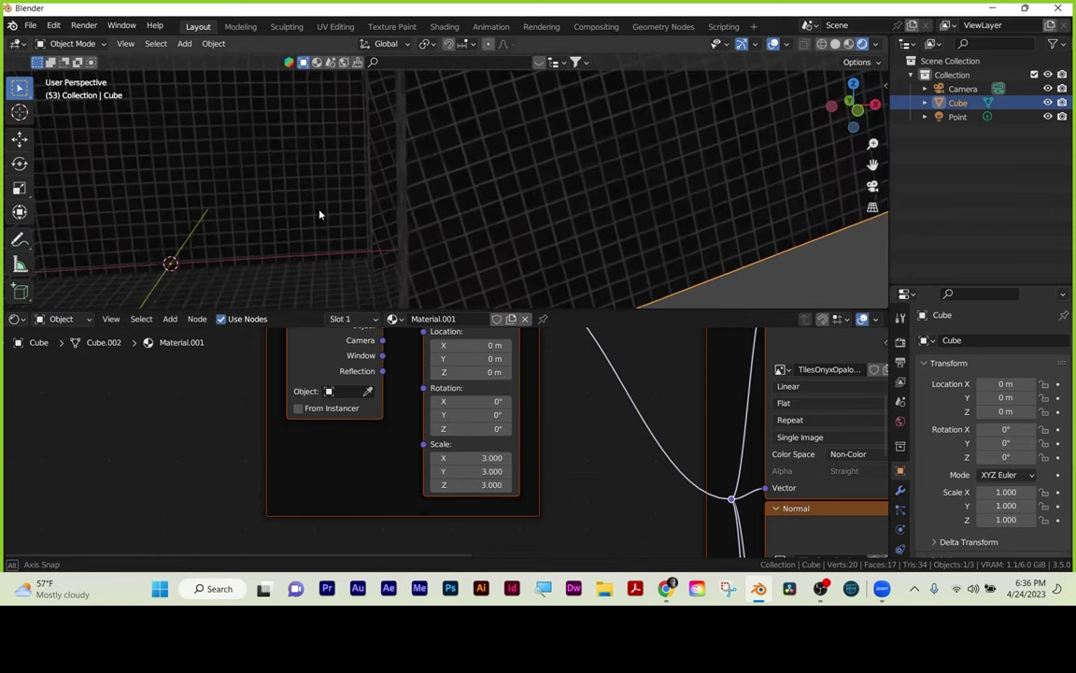
scroll(323, 213, down, 3)
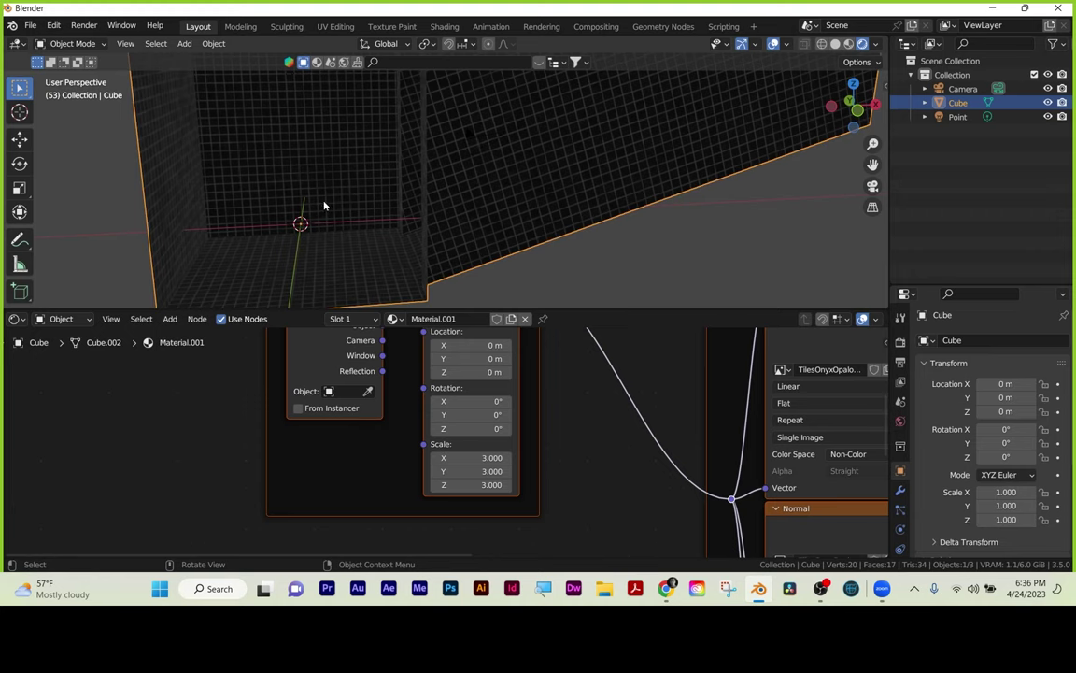
middle_drag(324, 207, 357, 198)
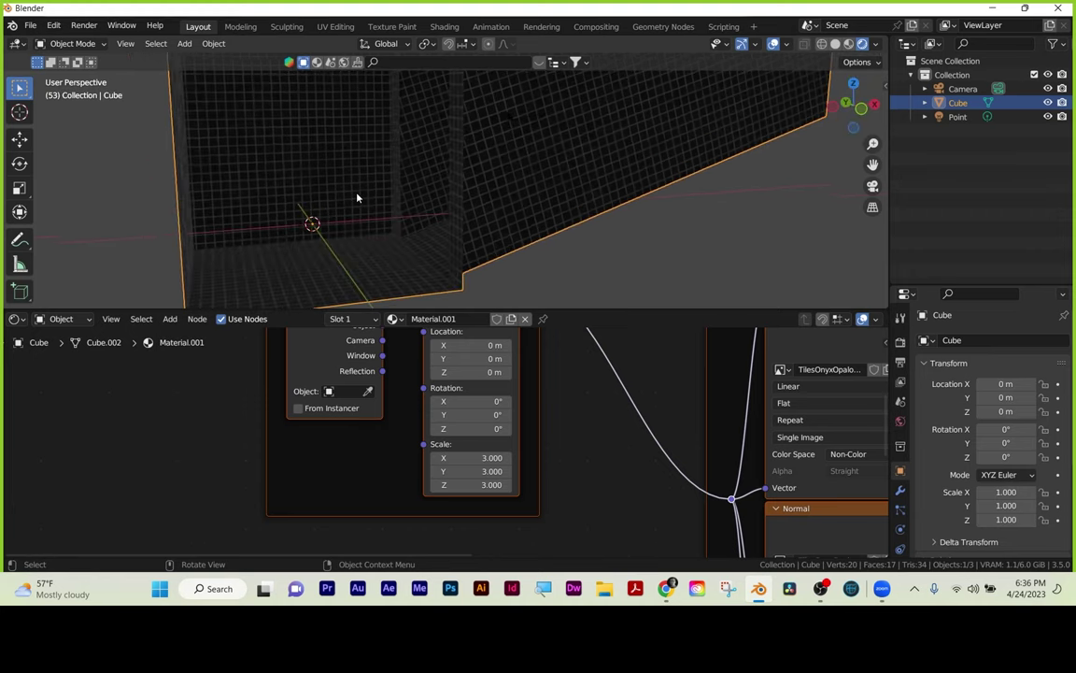
Try an X scale of -7.5 on the Mapping node and undo the change.
click(472, 457)
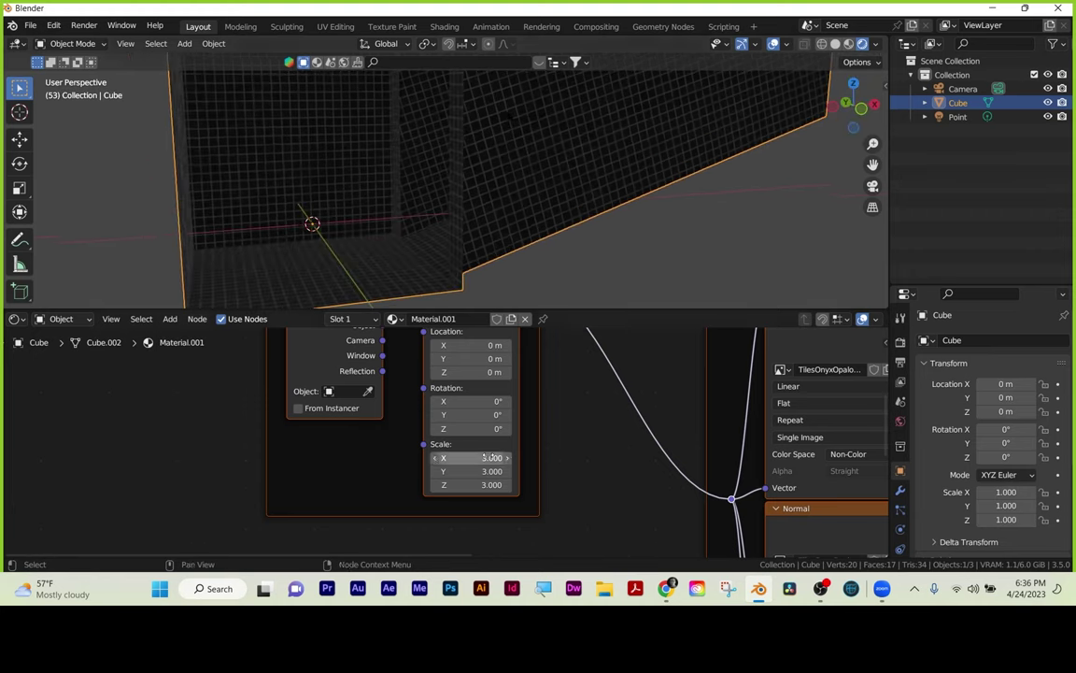
text(7.7)
key(Return)
ctrl+drag(472, 458, 392, 457)
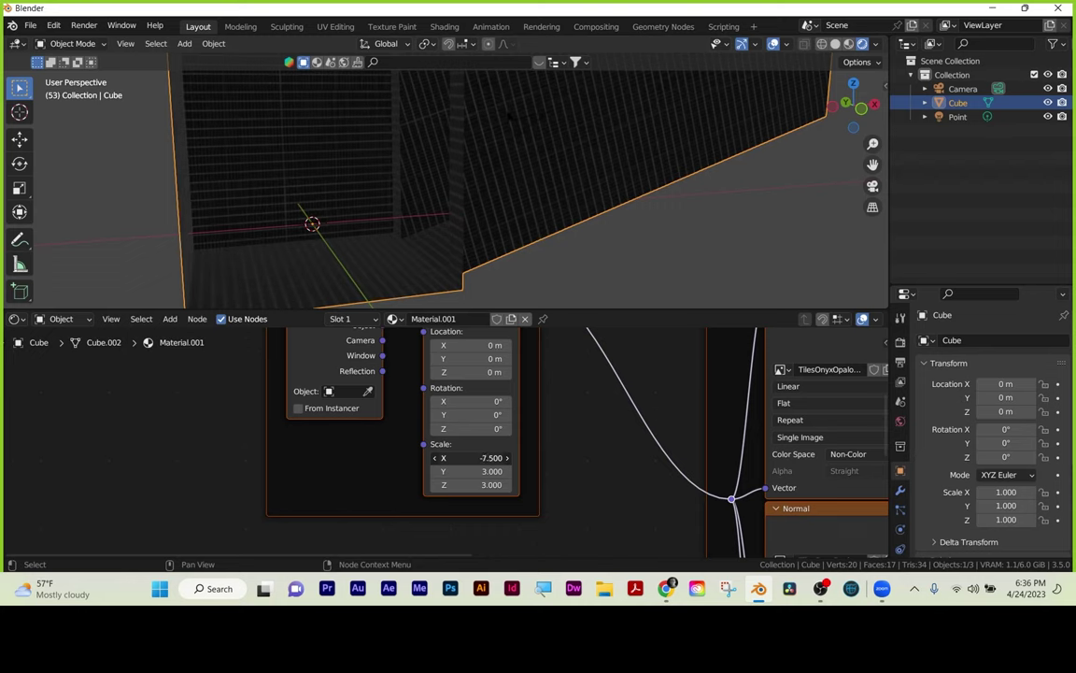
key(ctrl+z)
key(ctrl+z)
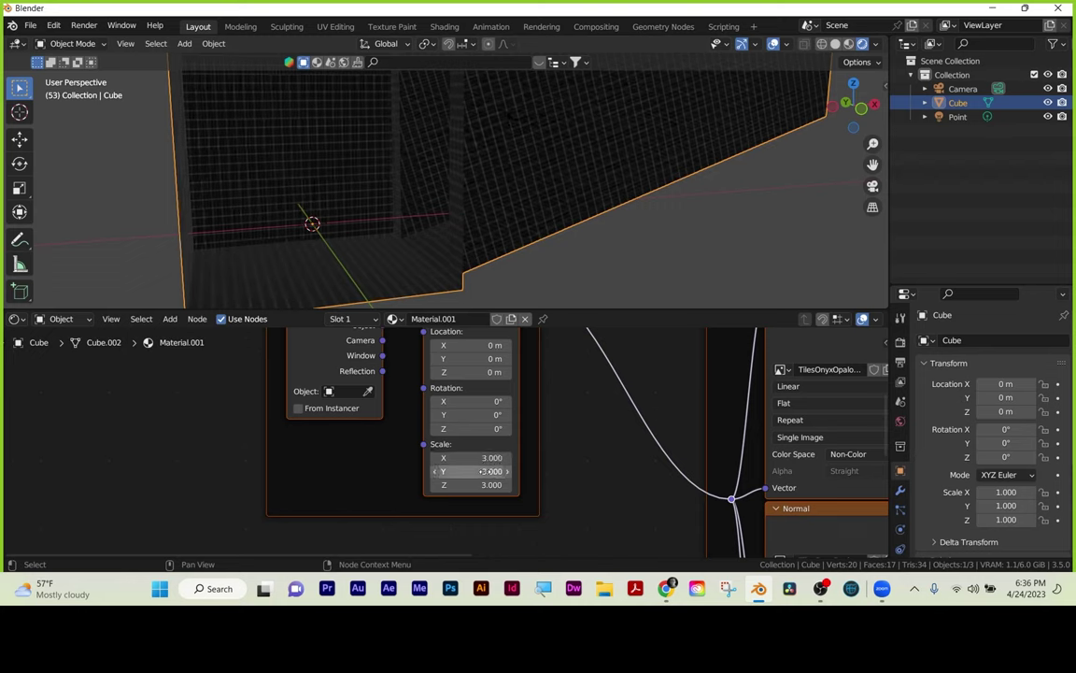
Review the whole tiled model and its nodes, and switch the cube object into Edit Mode.
scroll(408, 222, down, 5)
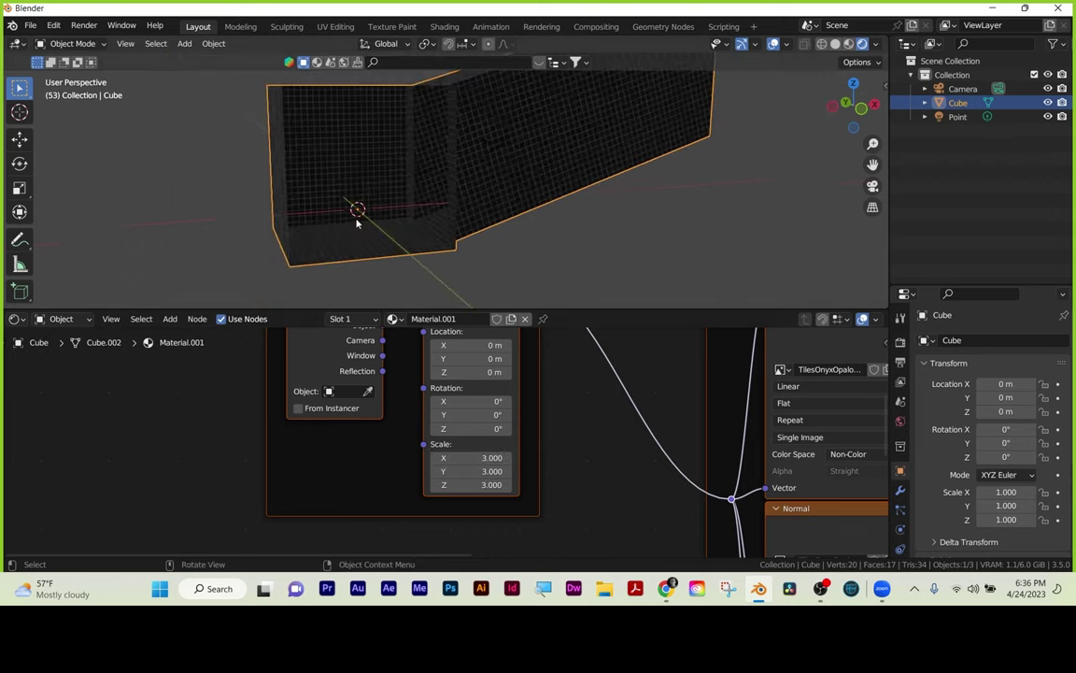
middle_drag(358, 212, 391, 230)
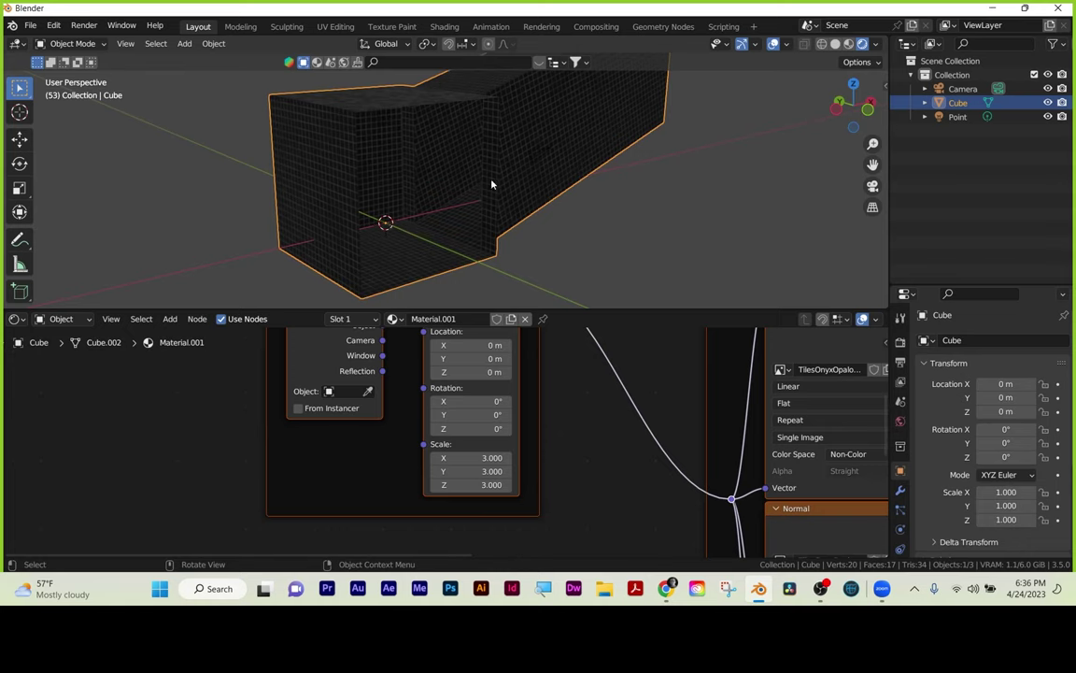
scroll(590, 408, down, 1)
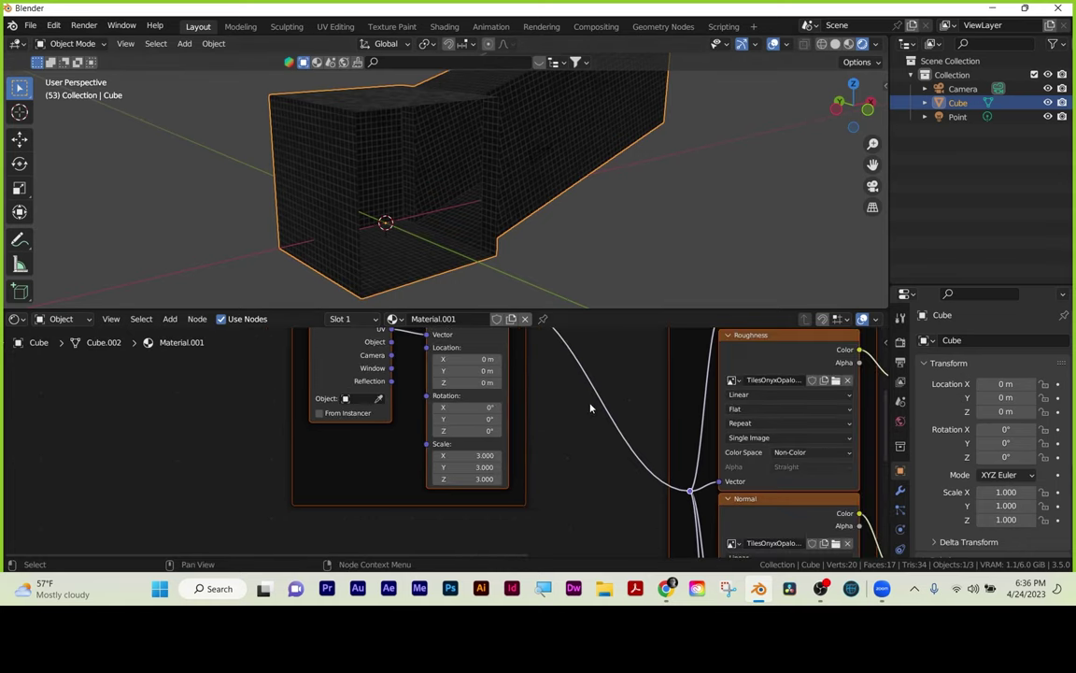
scroll(590, 408, down, 1)
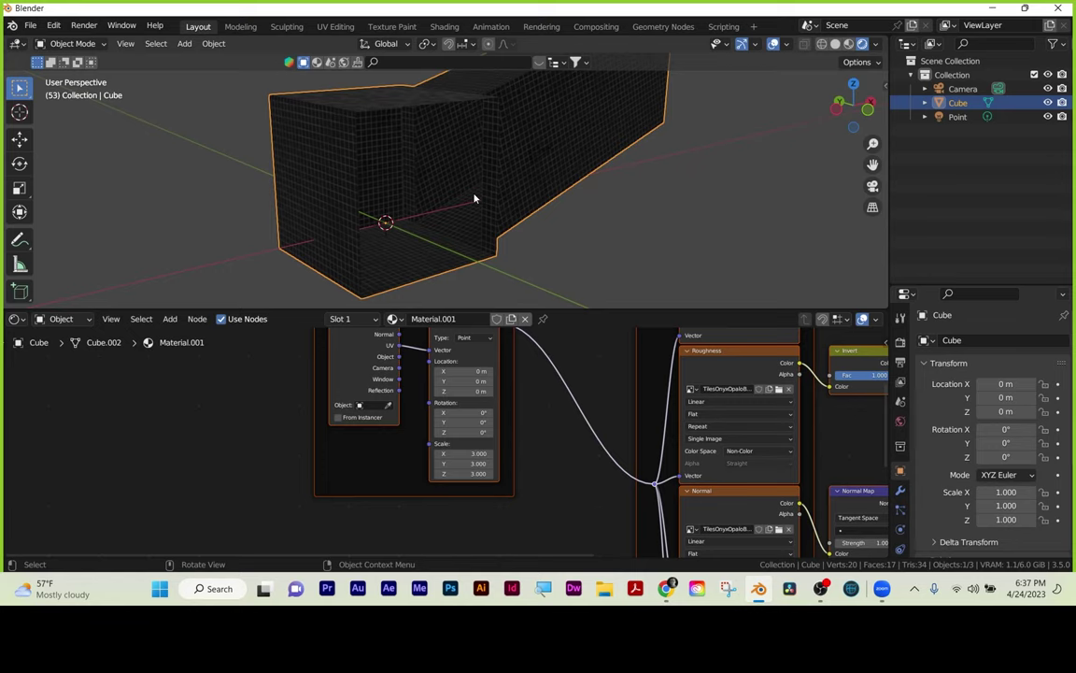
key(Tab)
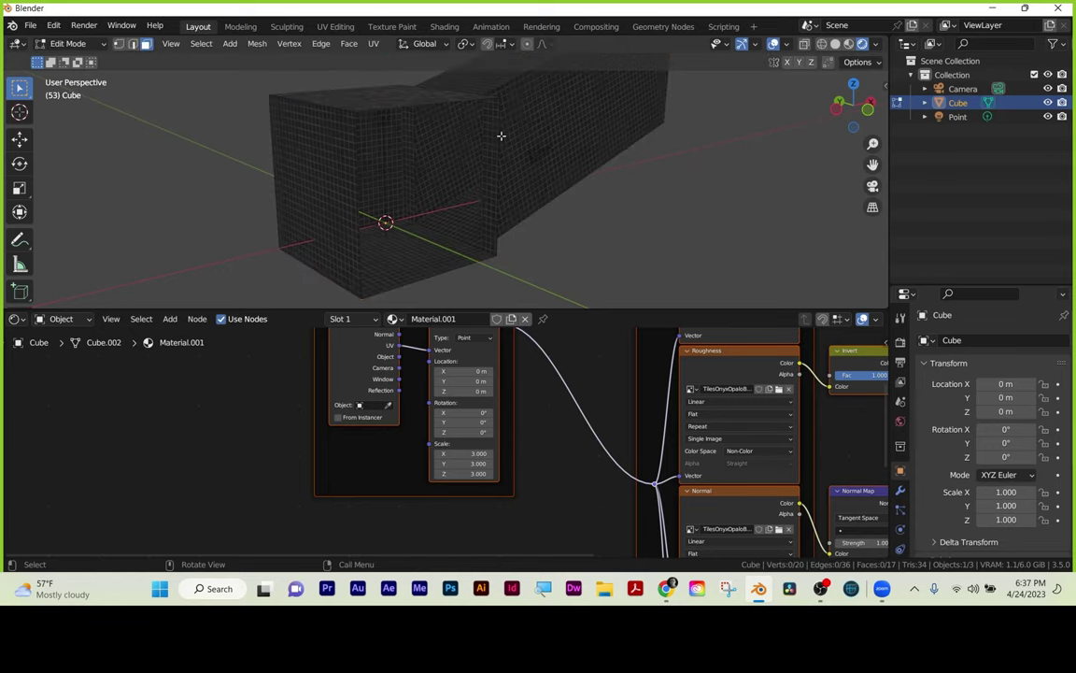
Select the three faces that form the corridor's floor on the cube in Edit Mode.
click(68, 44)
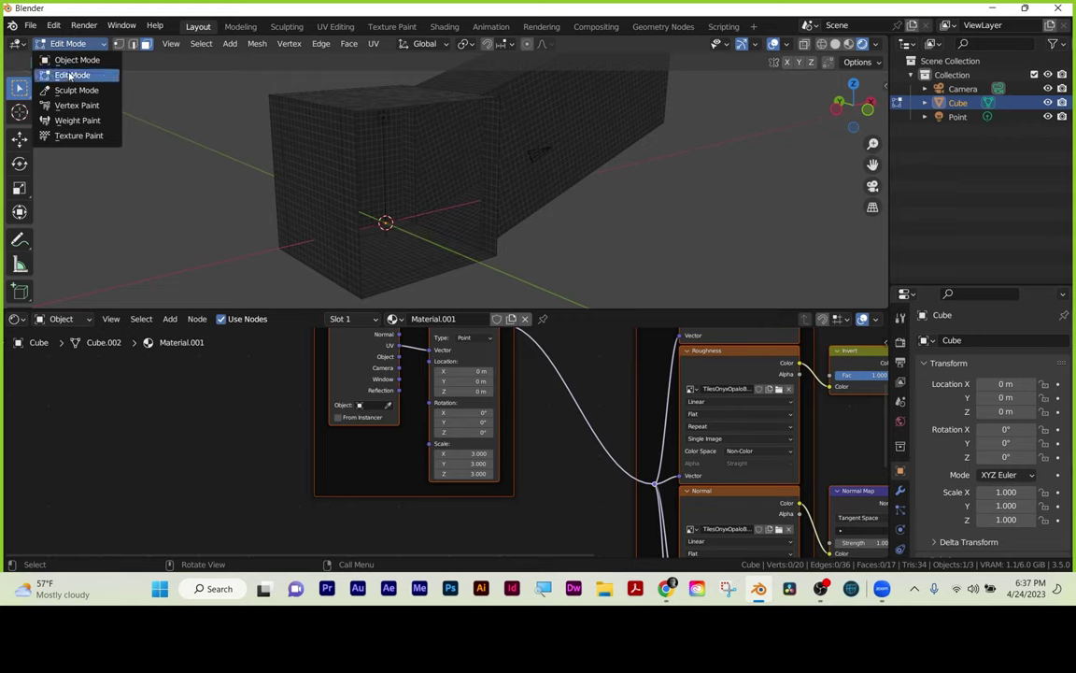
click(70, 76)
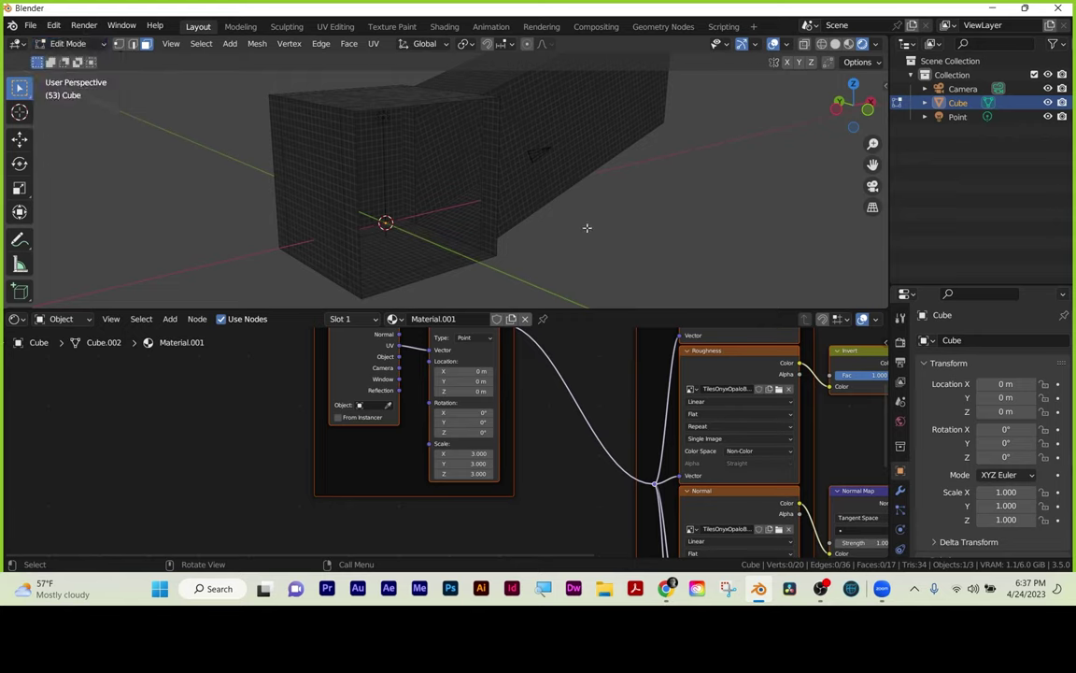
click(409, 250)
middle_drag(407, 248, 449, 155)
shift+click(362, 174)
shift+click(448, 155)
middle_drag(425, 289, 382, 260)
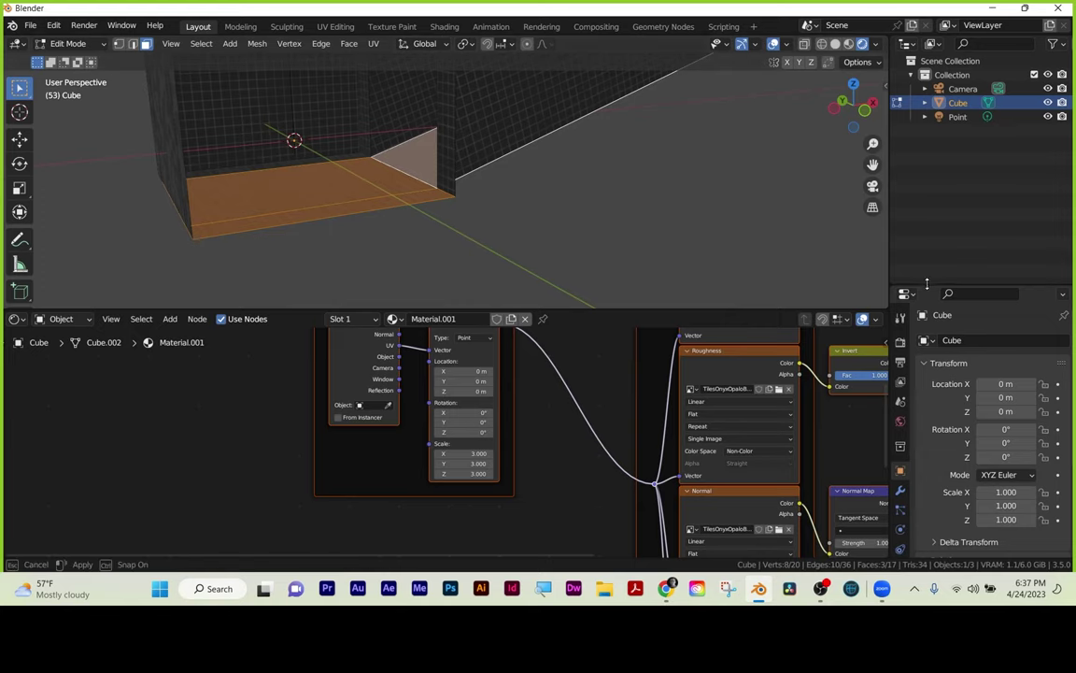
Add a second material slot to the cube with a new material named floor.
drag(926, 288, 926, 140)
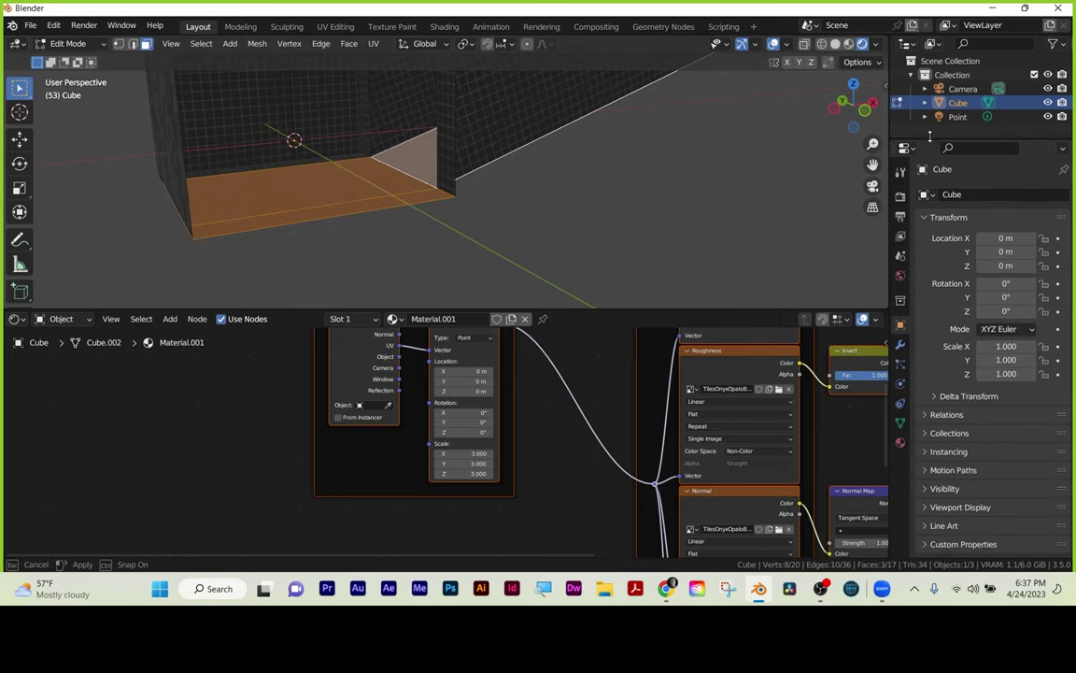
click(900, 441)
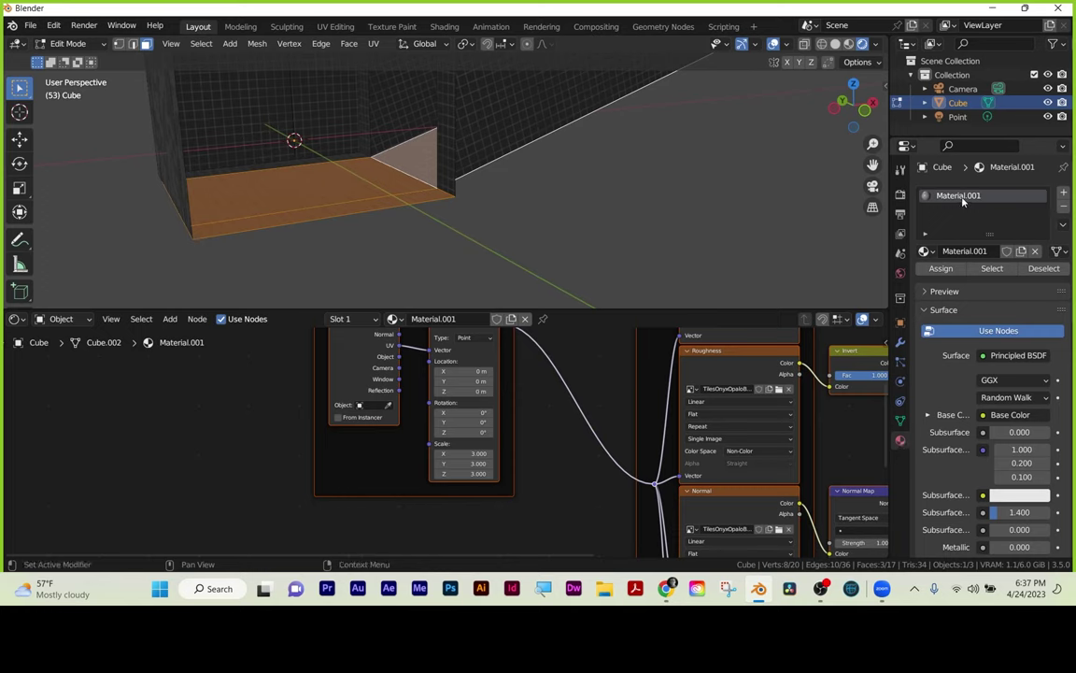
click(1063, 192)
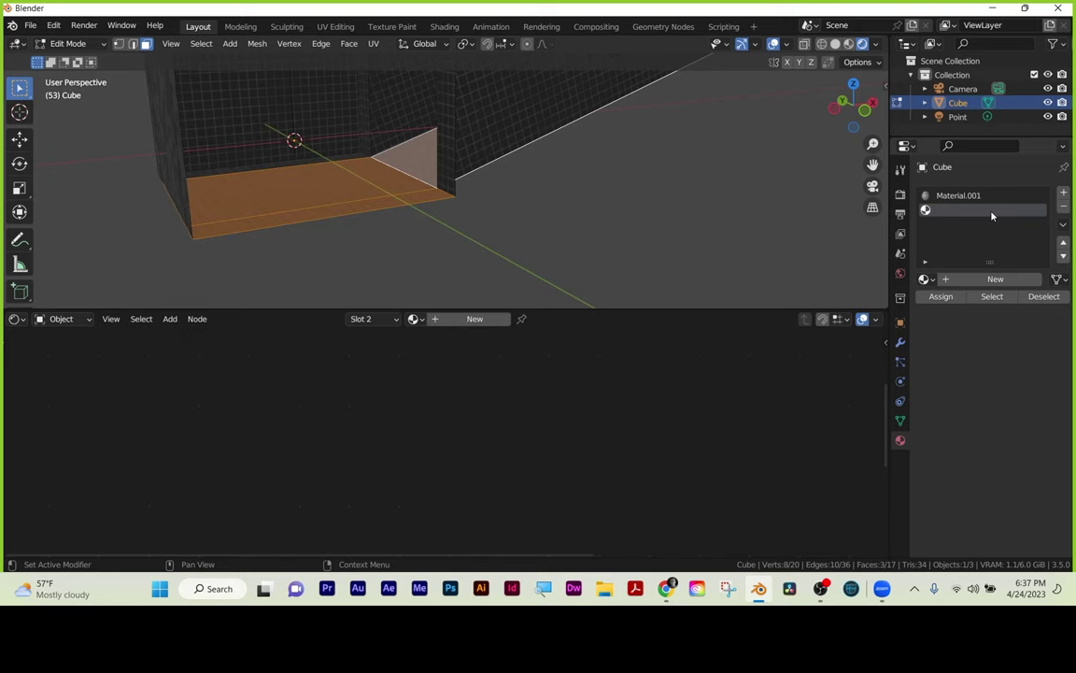
click(983, 279)
double_click(972, 279)
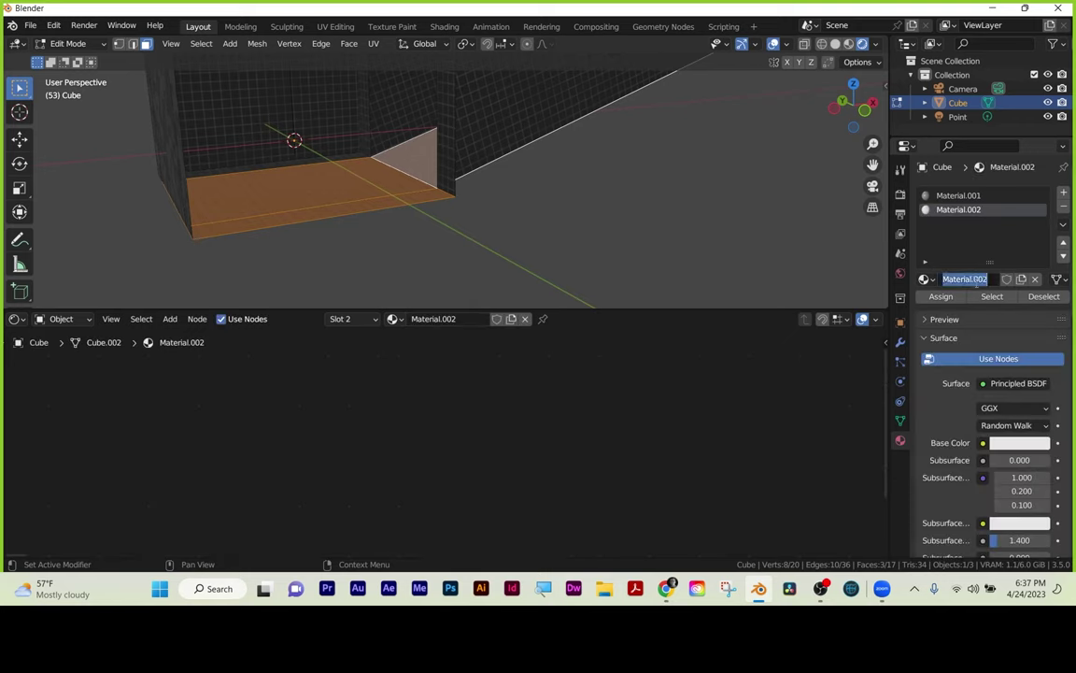
text(floor)
key(Return)
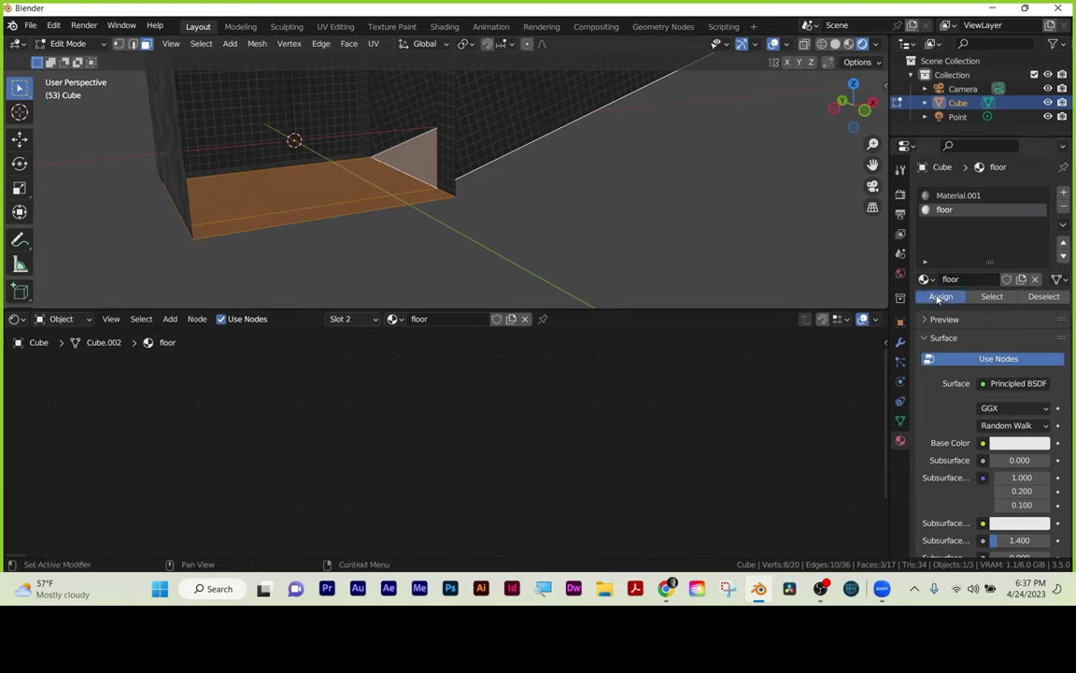
Assign the floor material to the selected faces and return to Object Mode.
click(374, 224)
middle_drag(400, 248, 379, 243)
key(Tab)
middle_drag(681, 133, 682, 148)
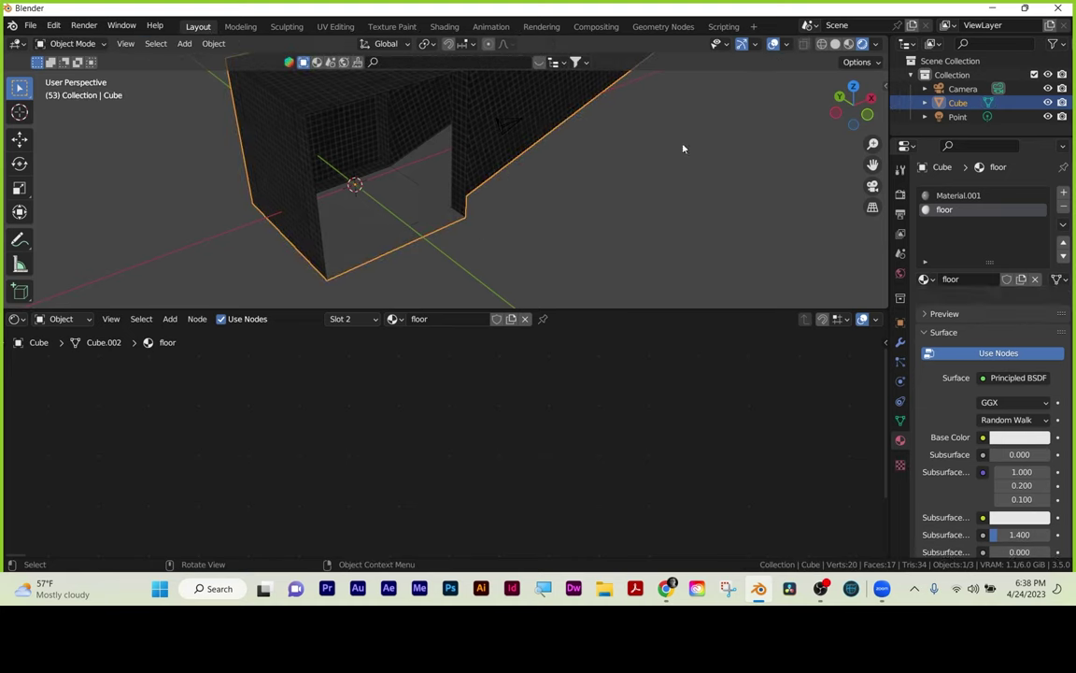
middle_drag(480, 243, 479, 228)
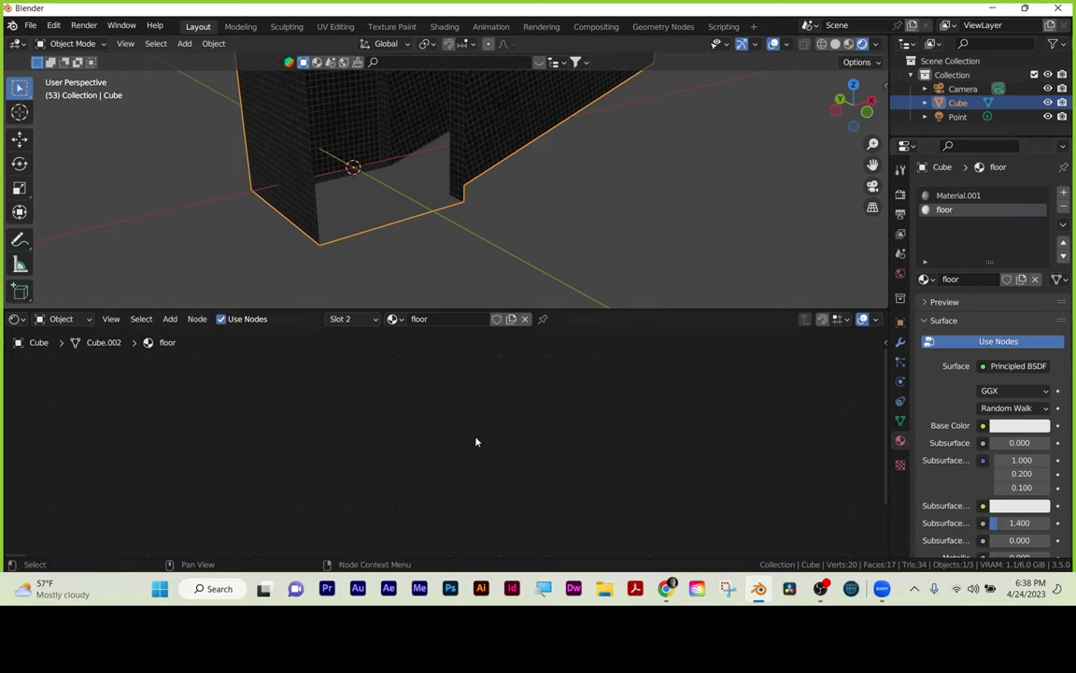
Select the floor material's Principled BSDF node and start Node Wrangler's Principled Texture Setup on it.
middle_drag(651, 439, 550, 447)
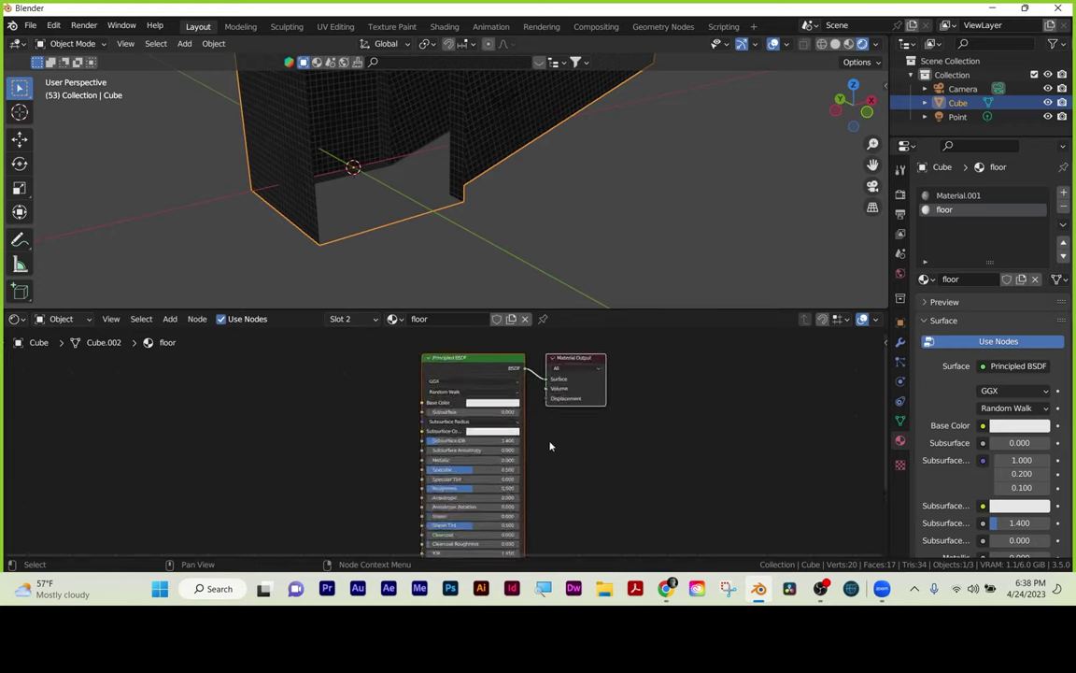
scroll(591, 481, up, 2)
scroll(589, 504, up, 1)
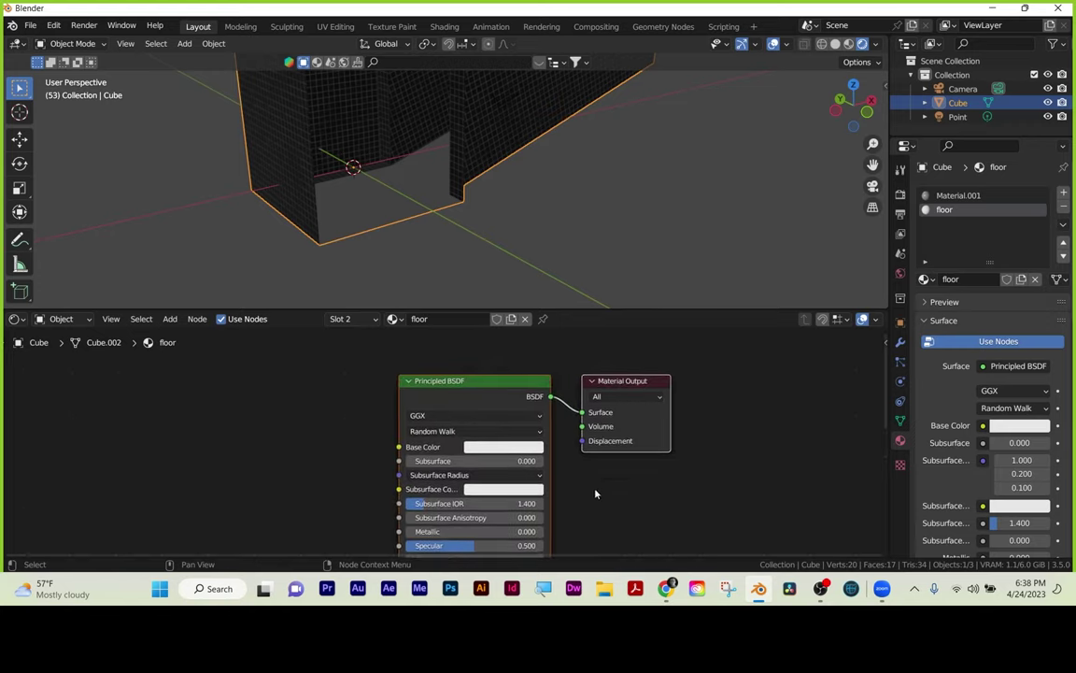
click(534, 352)
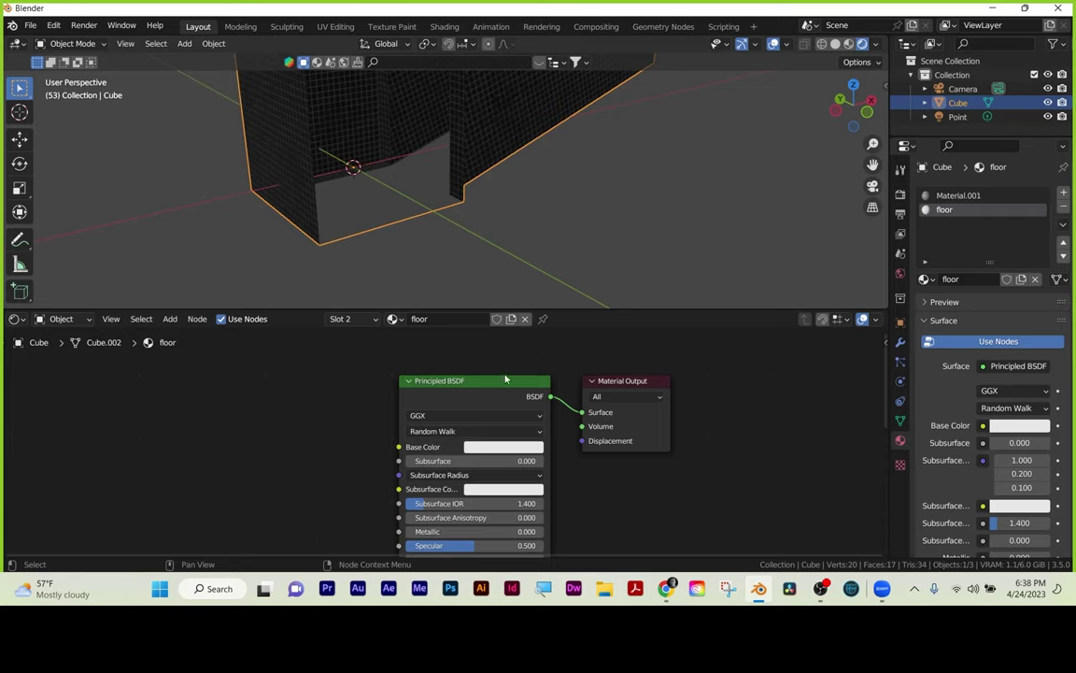
click(506, 378)
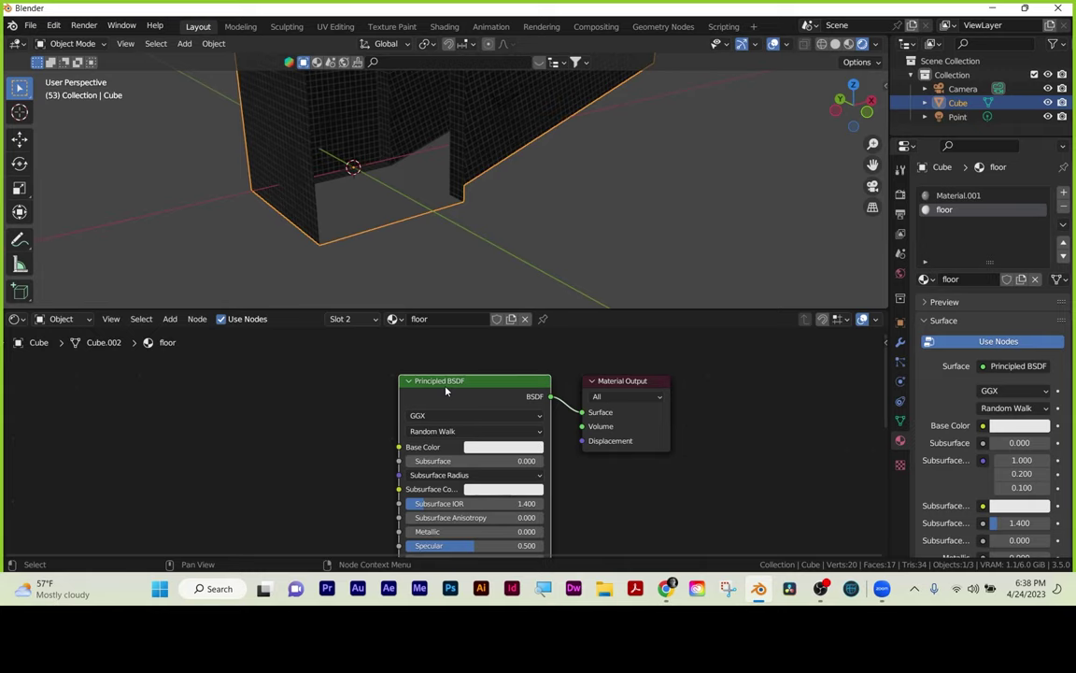
key(shift)
key(ctrl+shift+t)
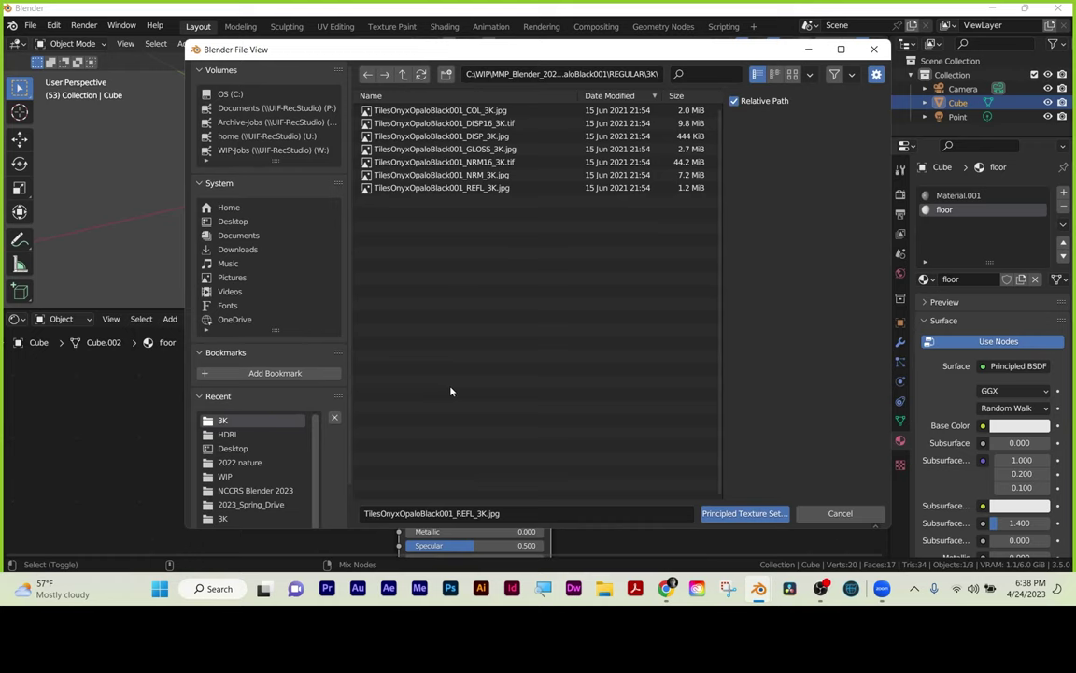
Load the pockedconcrete1 albedo, ao, normal and roughness PNG maps from the pockedconcrete1-bl texture folder into the floor material.
click(402, 74)
click(403, 74)
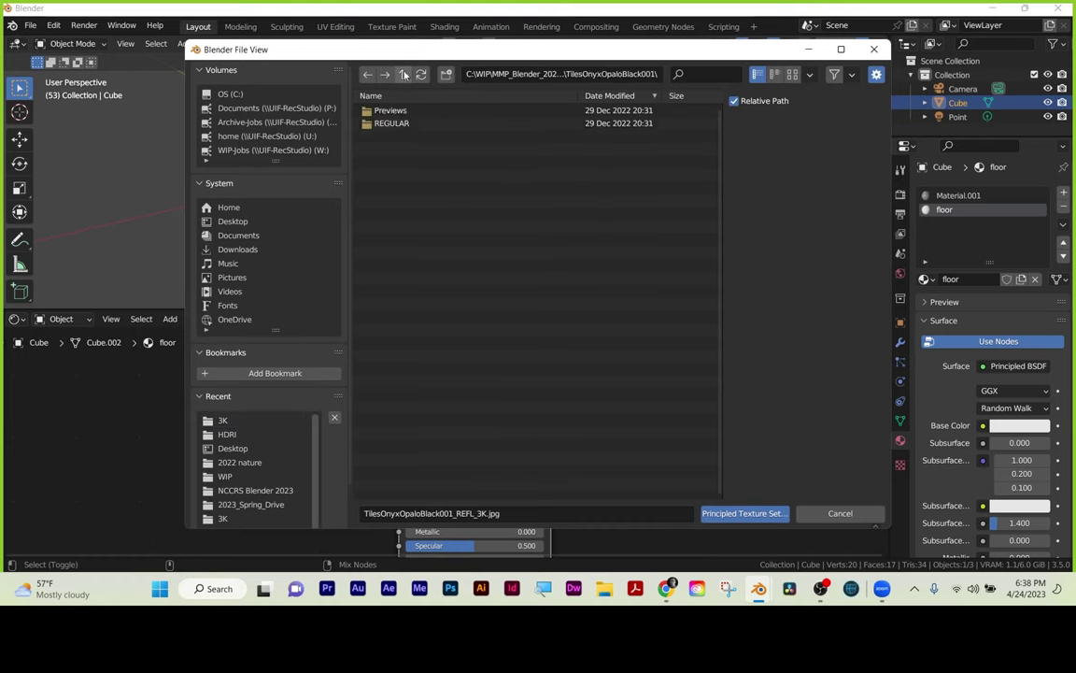
click(402, 74)
click(403, 74)
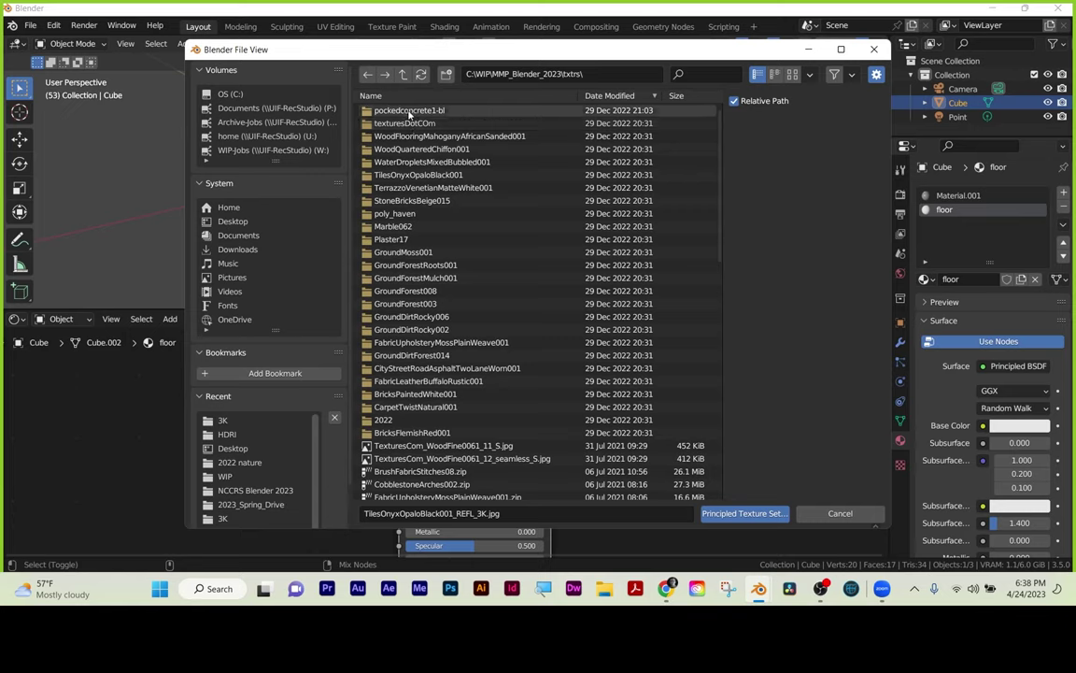
click(410, 112)
double_click(411, 113)
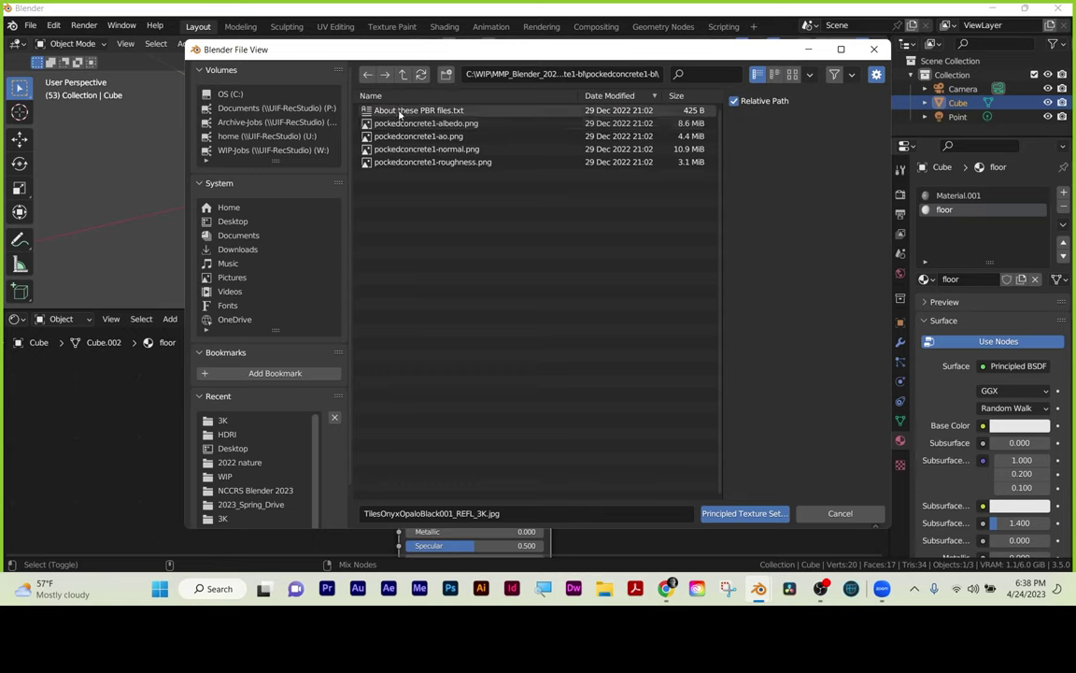
drag(407, 121, 437, 179)
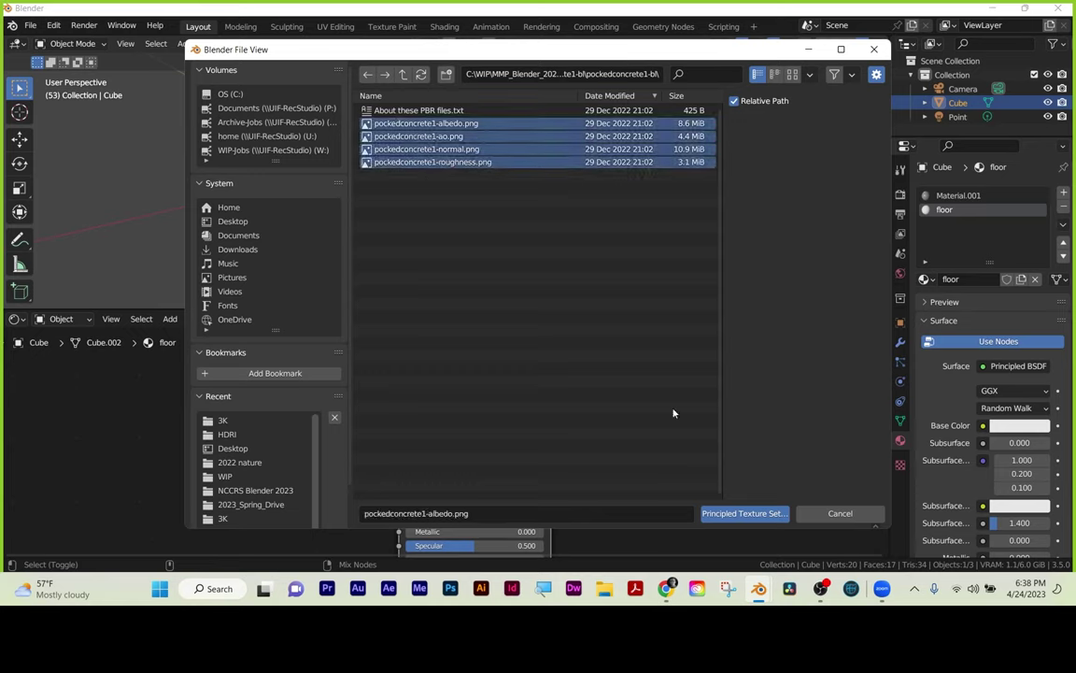
click(745, 519)
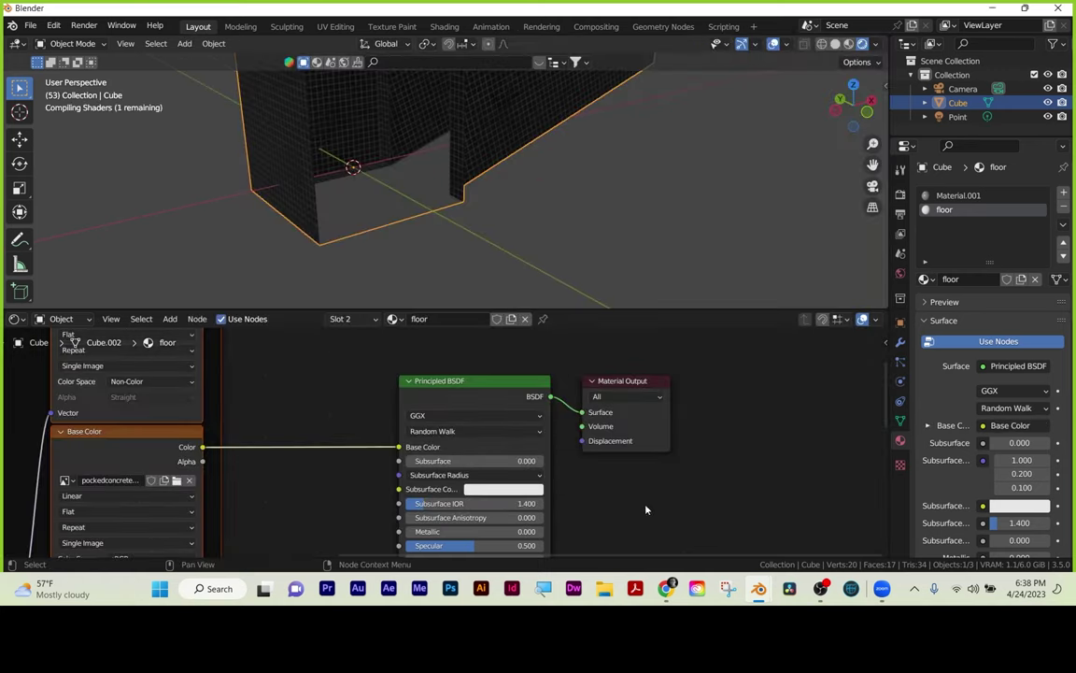
Set the floor material's Mapping scale to 3 on the X, Y and Z axes.
scroll(366, 267, up, 5)
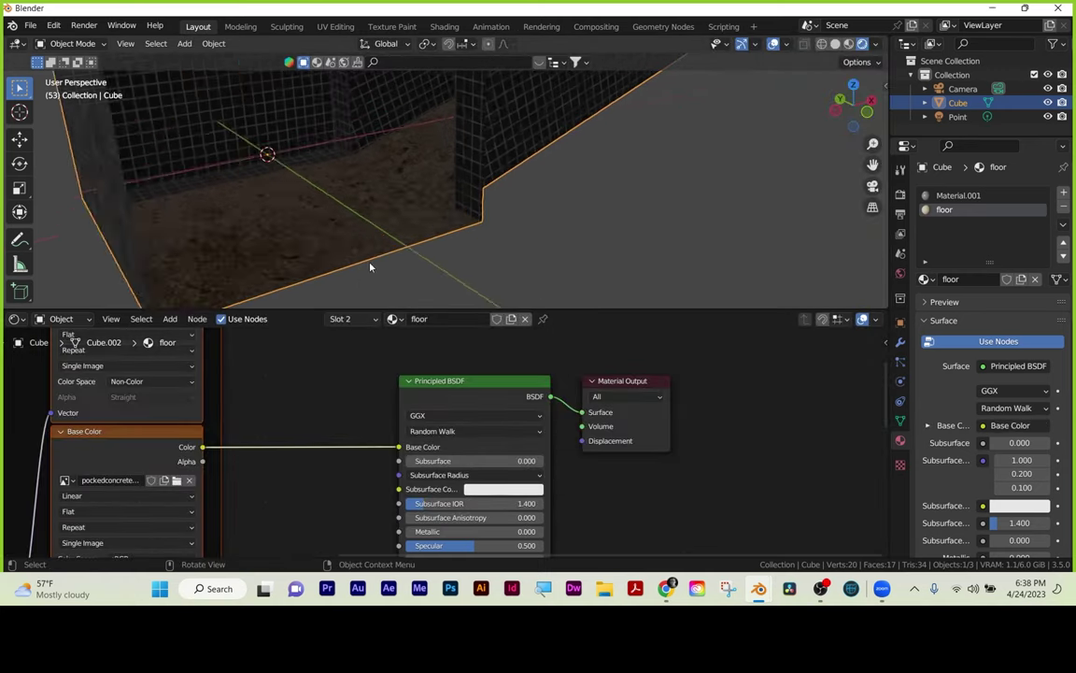
middle_drag(310, 373, 642, 297)
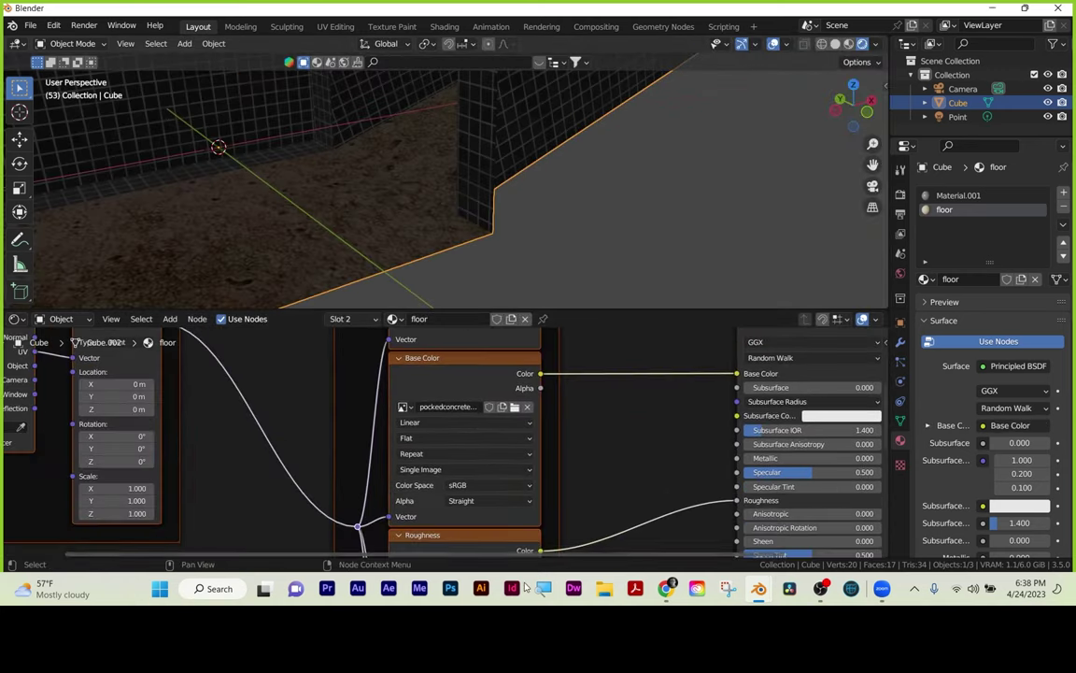
middle_drag(224, 498, 537, 441)
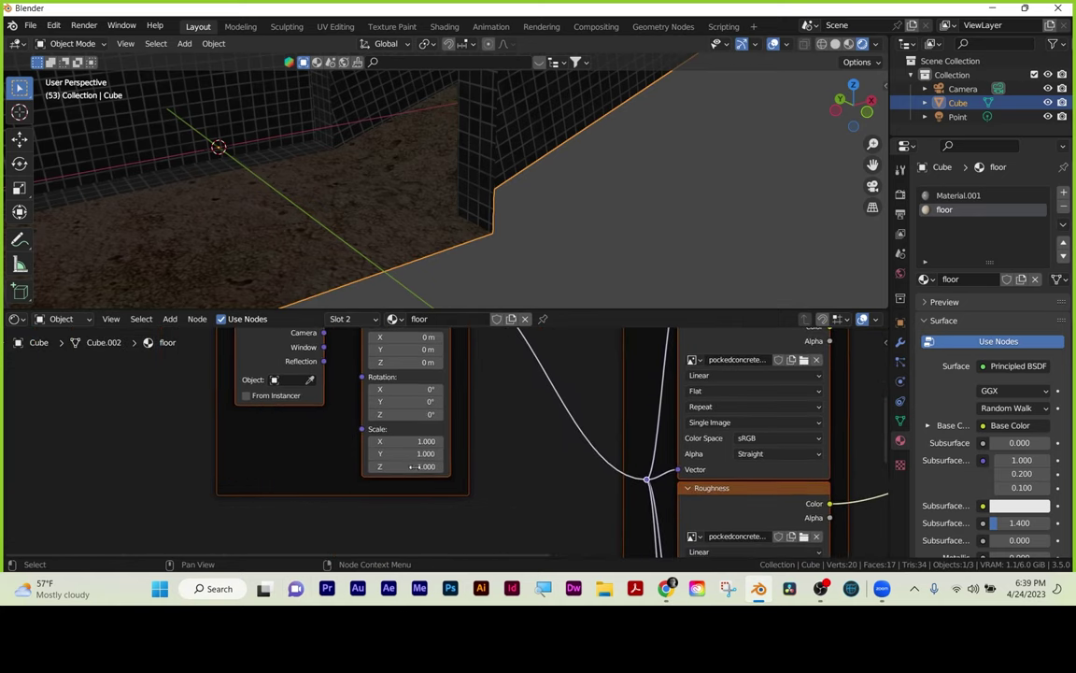
middle_drag(395, 450, 392, 552)
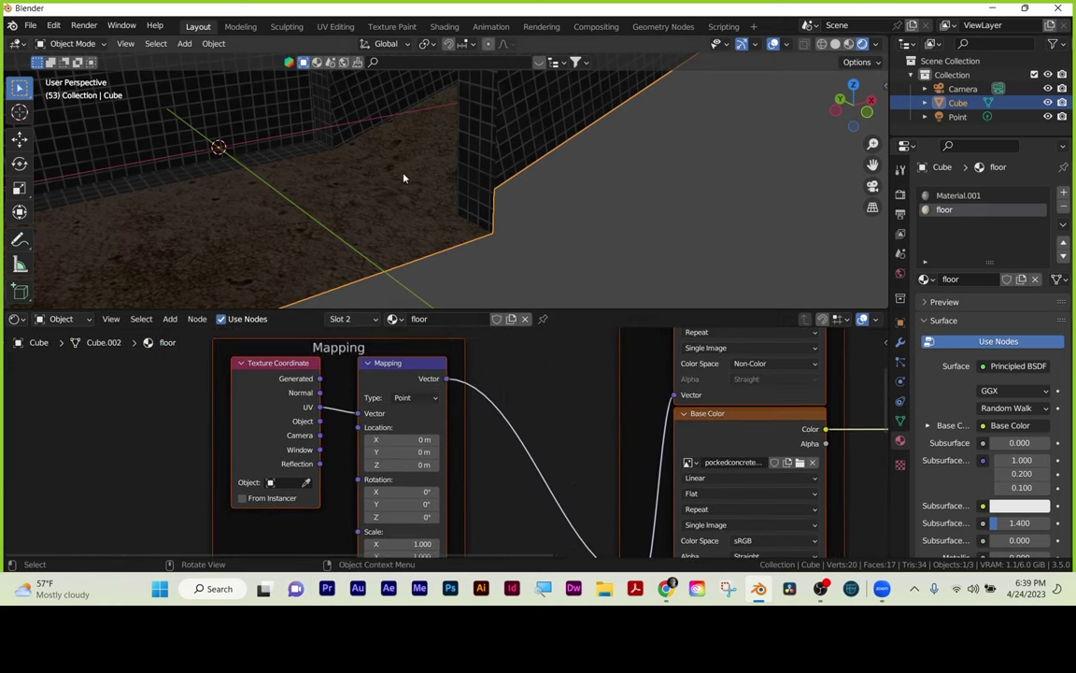
middle_drag(492, 461, 508, 382)
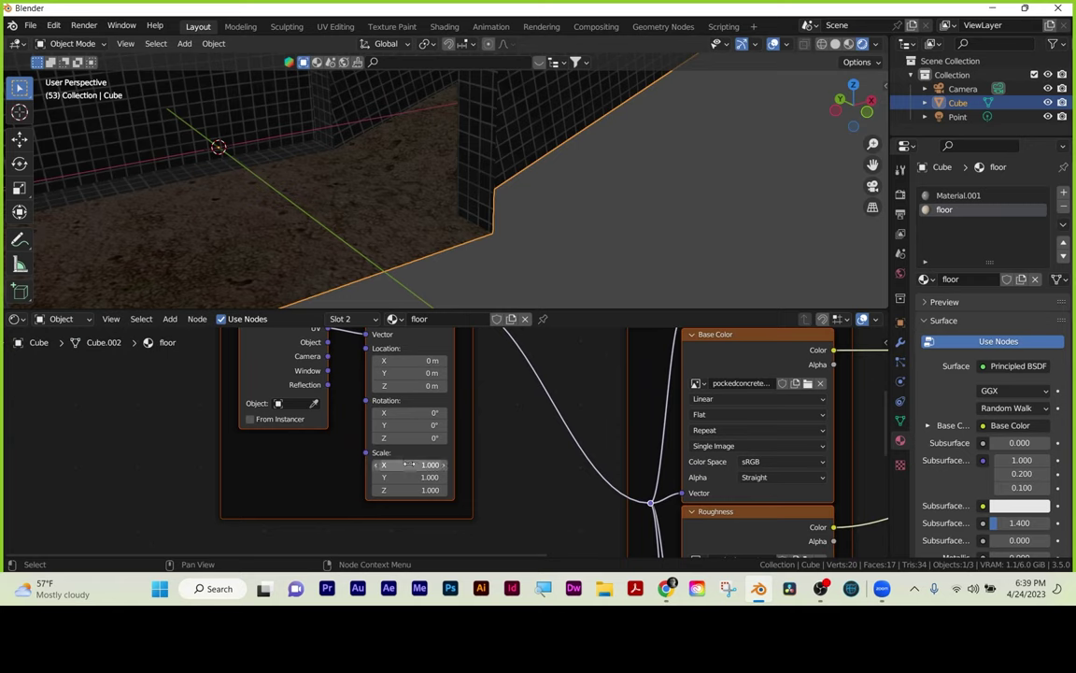
drag(411, 465, 402, 490)
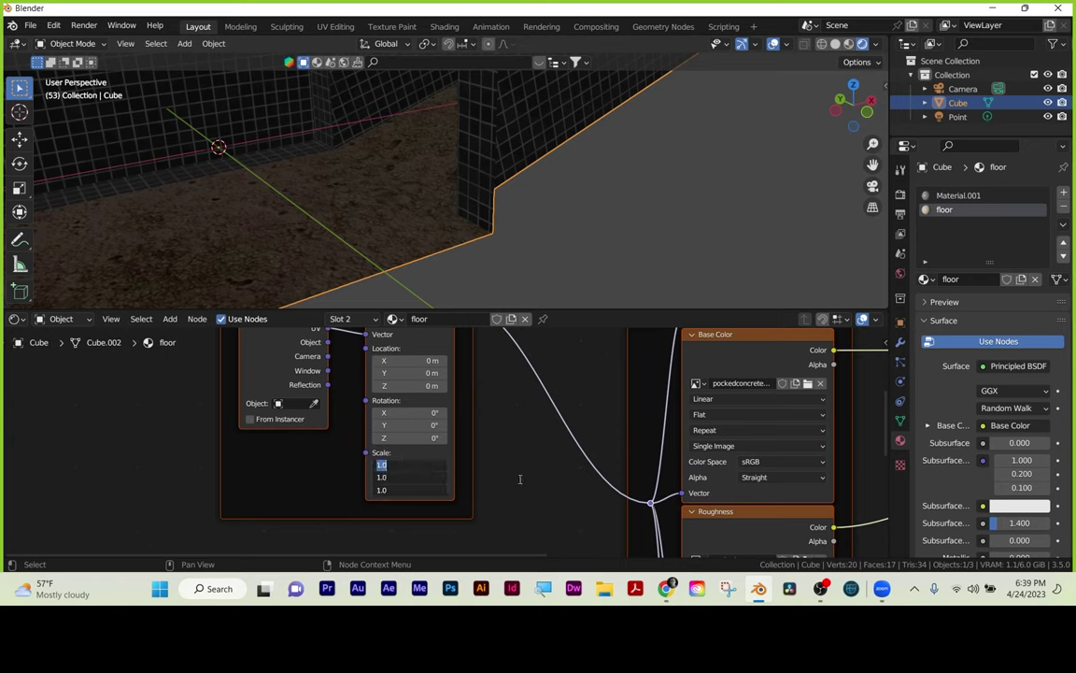
text(3)
key(Return)
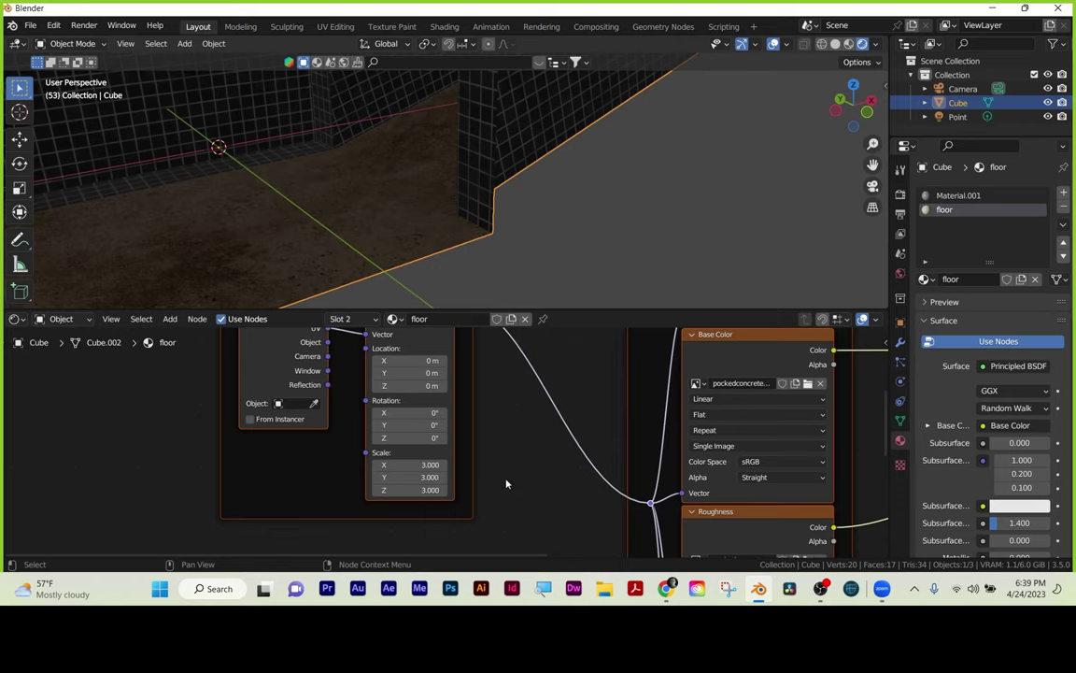
Try a scale of 7 on all three axes of the floor's Mapping node.
drag(411, 464, 404, 490)
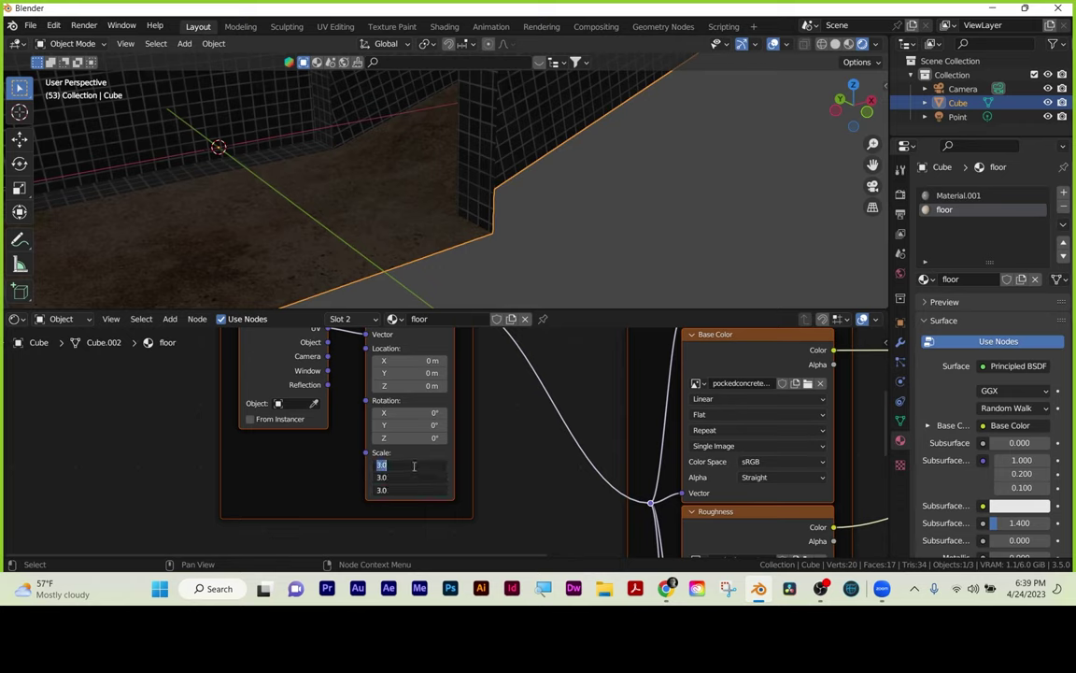
text(7)
key(Return)
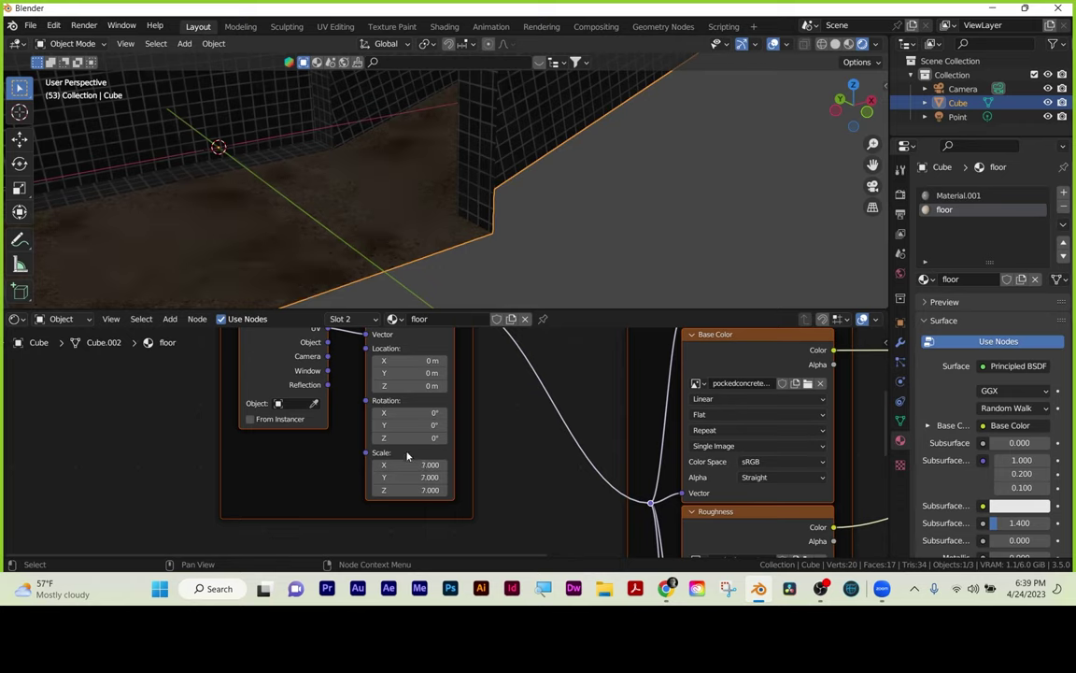
Set the X, Y and Z scale of the floor's Mapping node to 5.
drag(408, 464, 404, 490)
text(5)
key(Return)
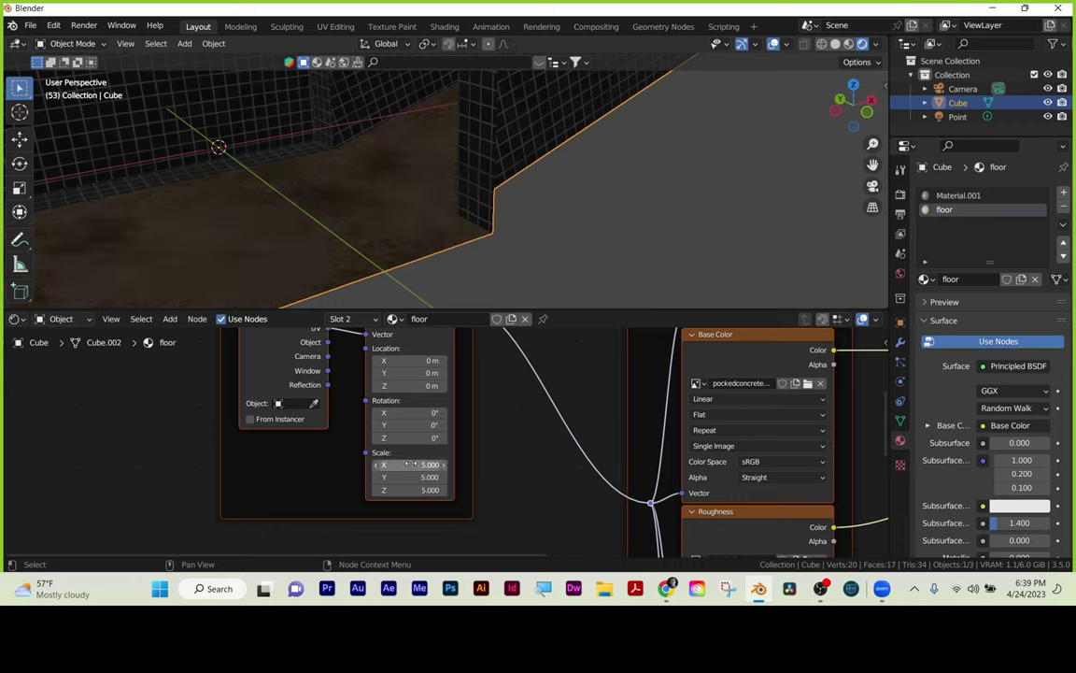
Put the cube into Edit Mode, select the narrow floor strip at the corridor's opening, and clear the selection.
middle_drag(502, 249, 443, 225)
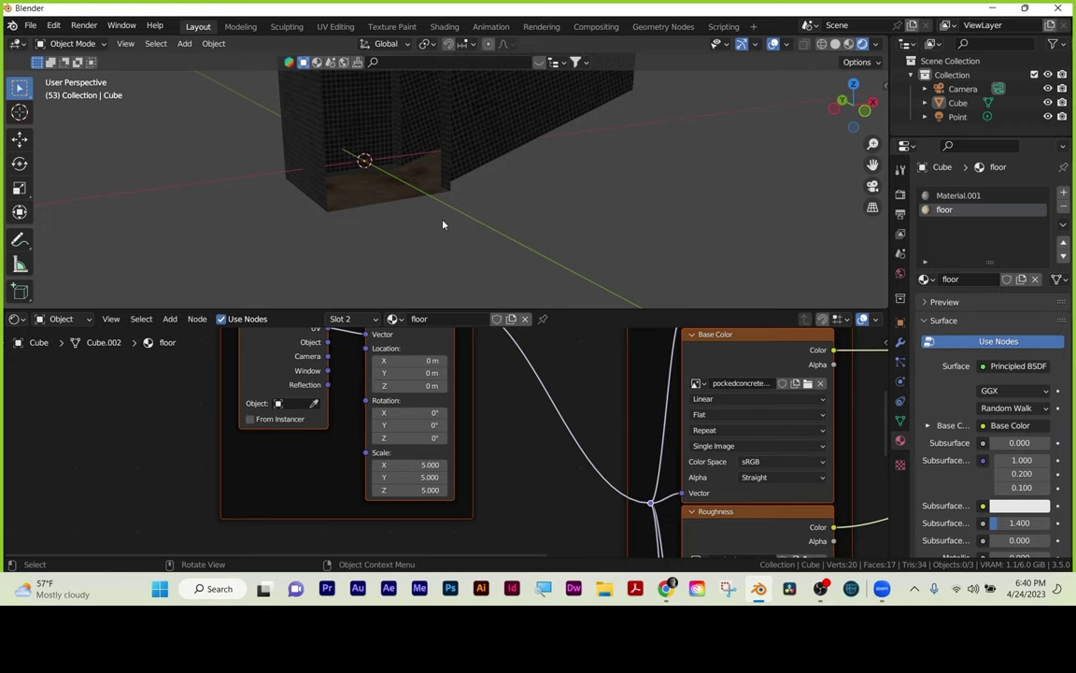
scroll(283, 251, up, 4)
shift+middle_drag(324, 250, 383, 175)
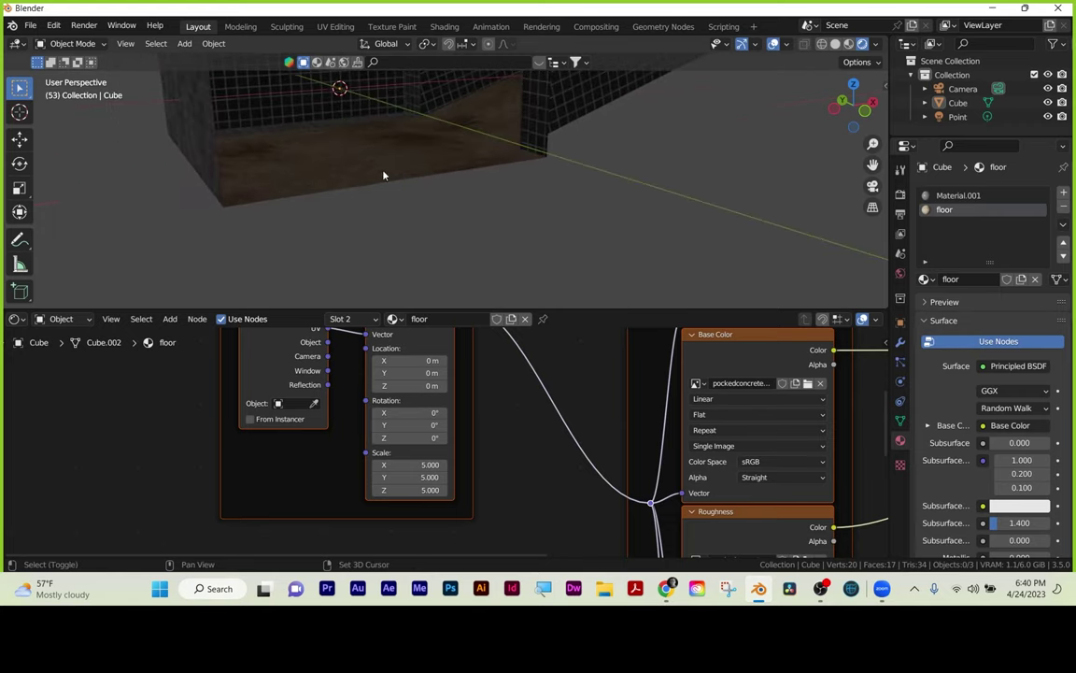
click(375, 160)
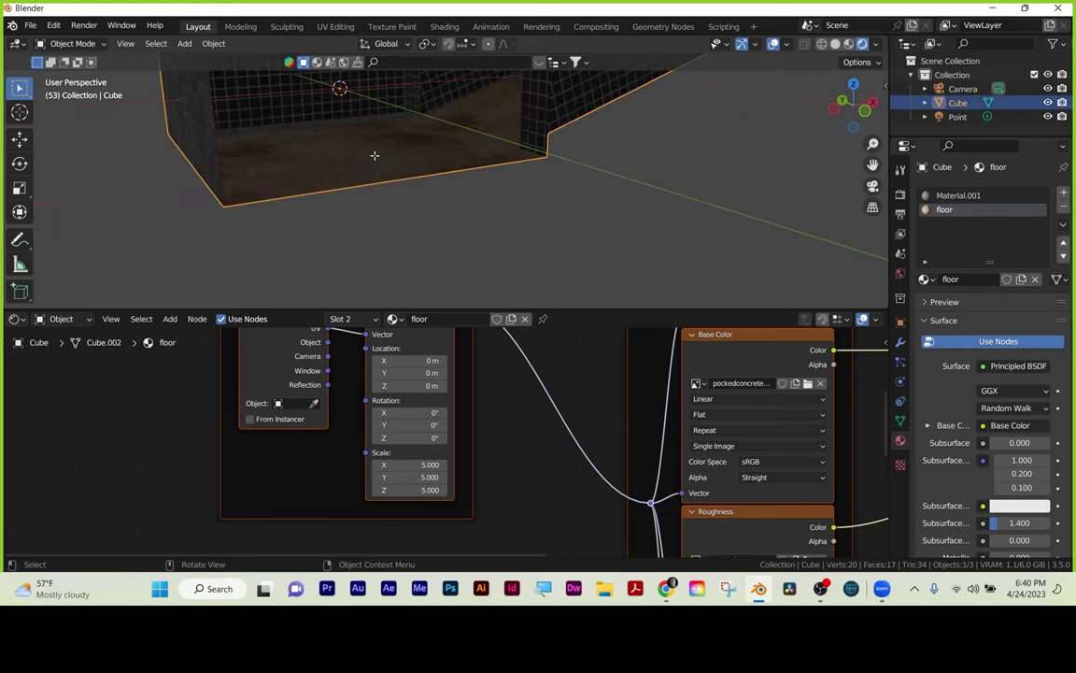
key(Tab)
click(370, 177)
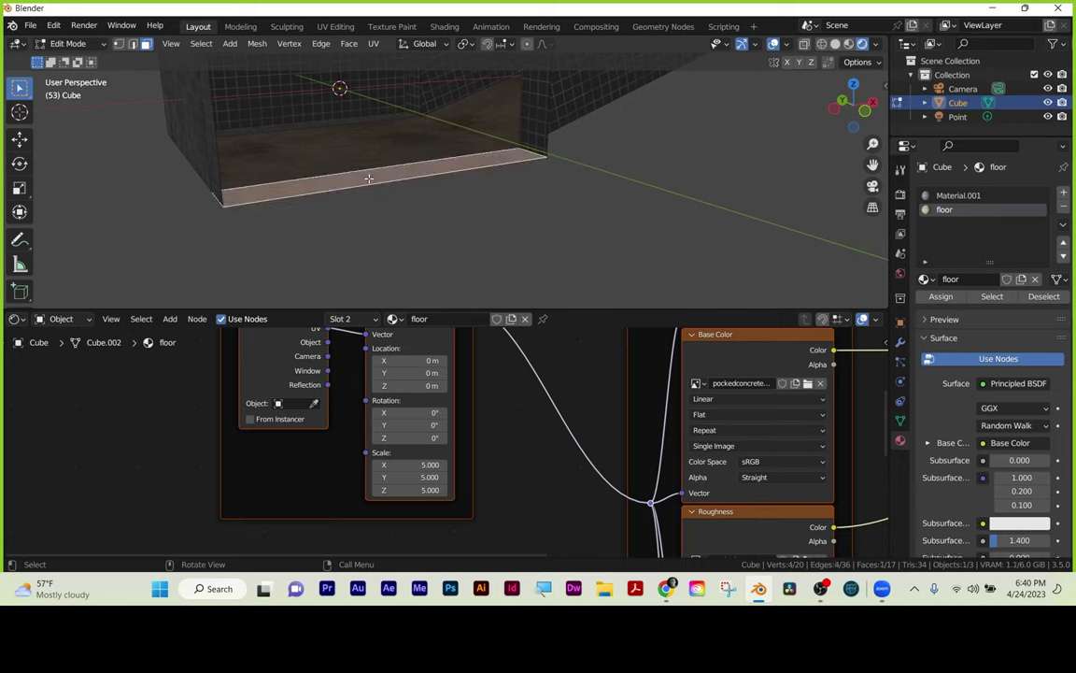
click(421, 217)
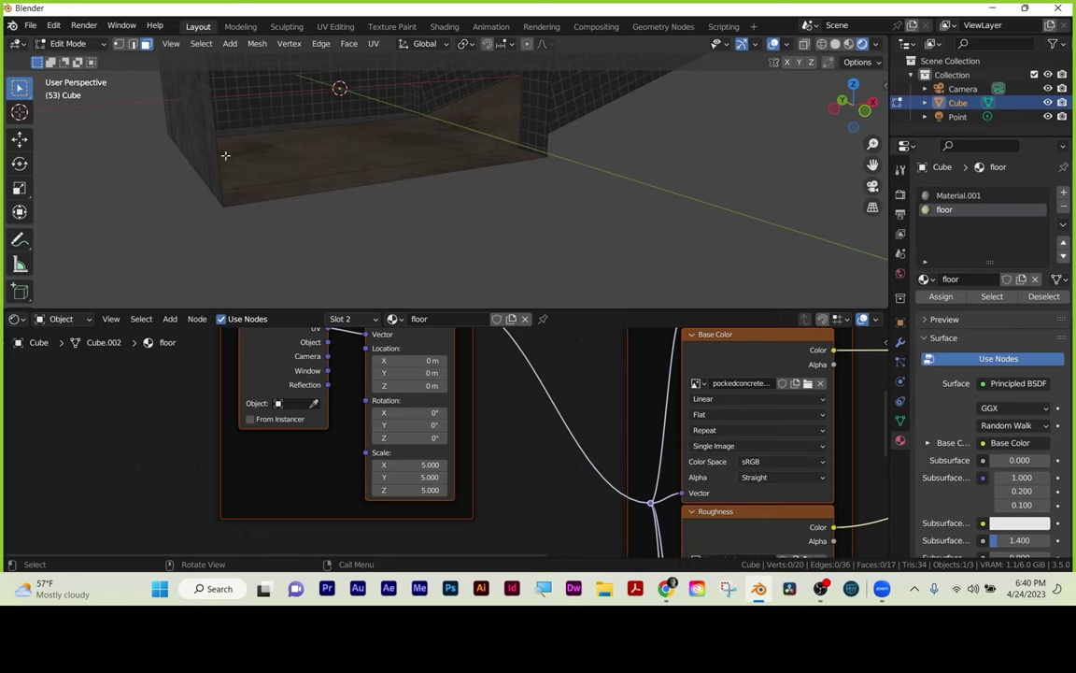
Extrude the floor's front edge at the corridor opening about 1.07 m straight down along Z.
click(135, 45)
click(402, 198)
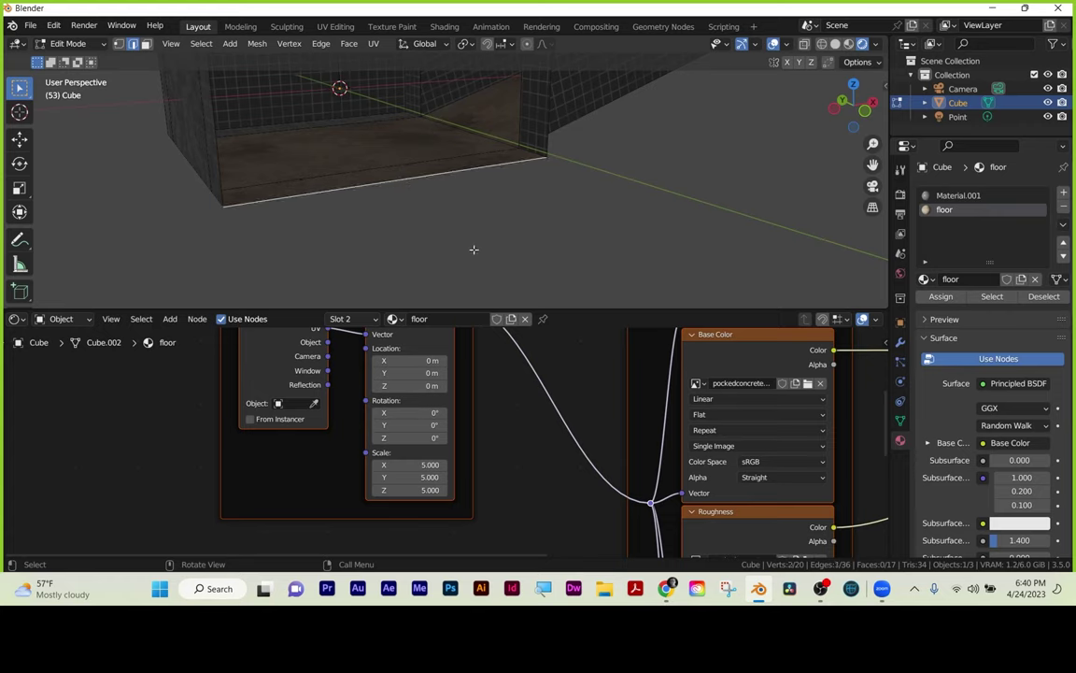
middle_drag(474, 249, 433, 197)
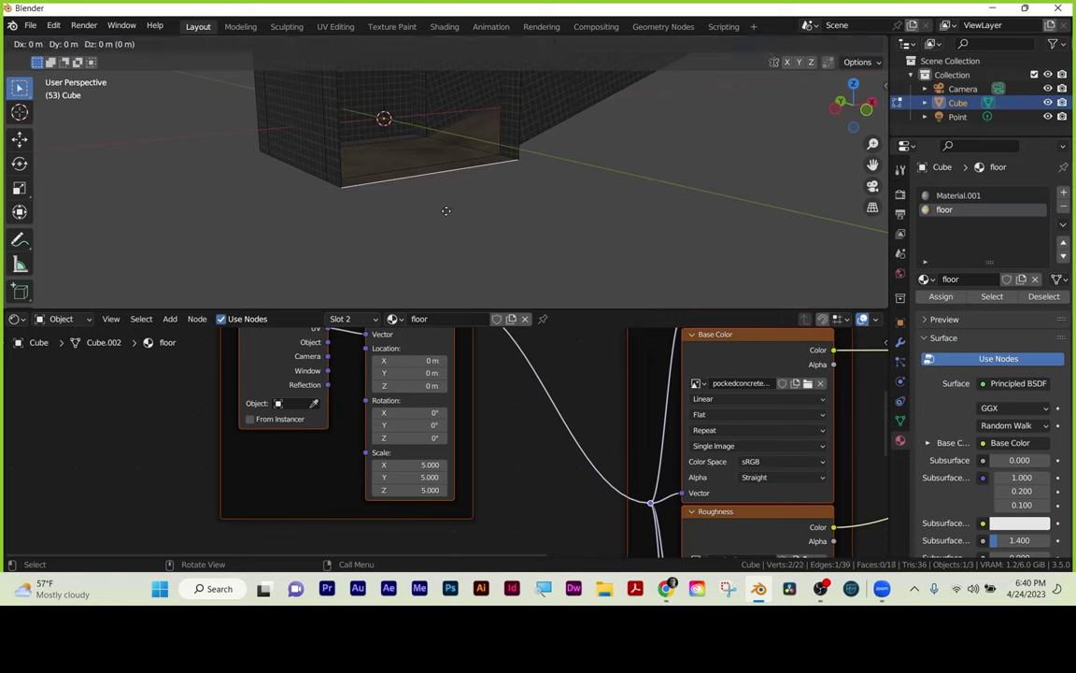
key(e)
key(z)
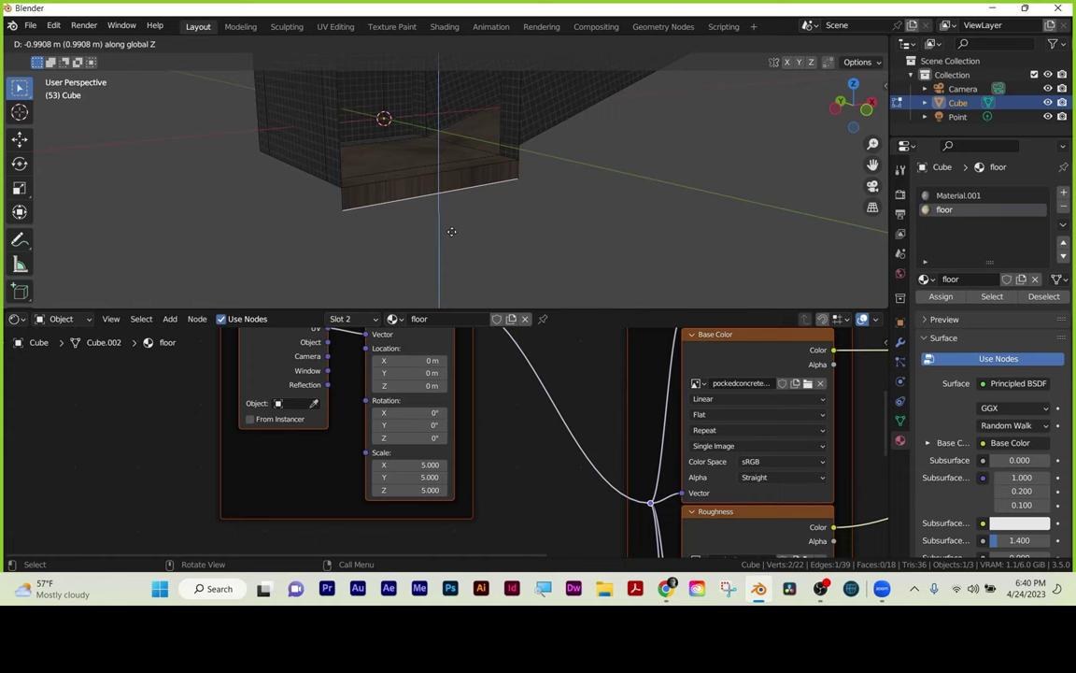
click(449, 234)
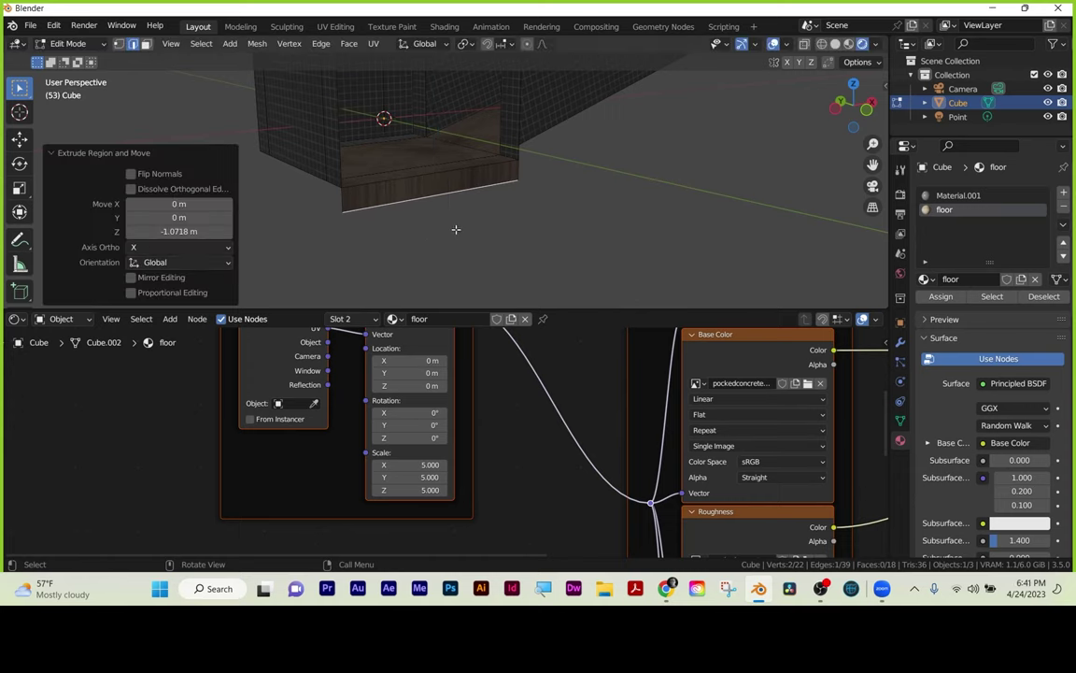
middle_drag(528, 227, 519, 244)
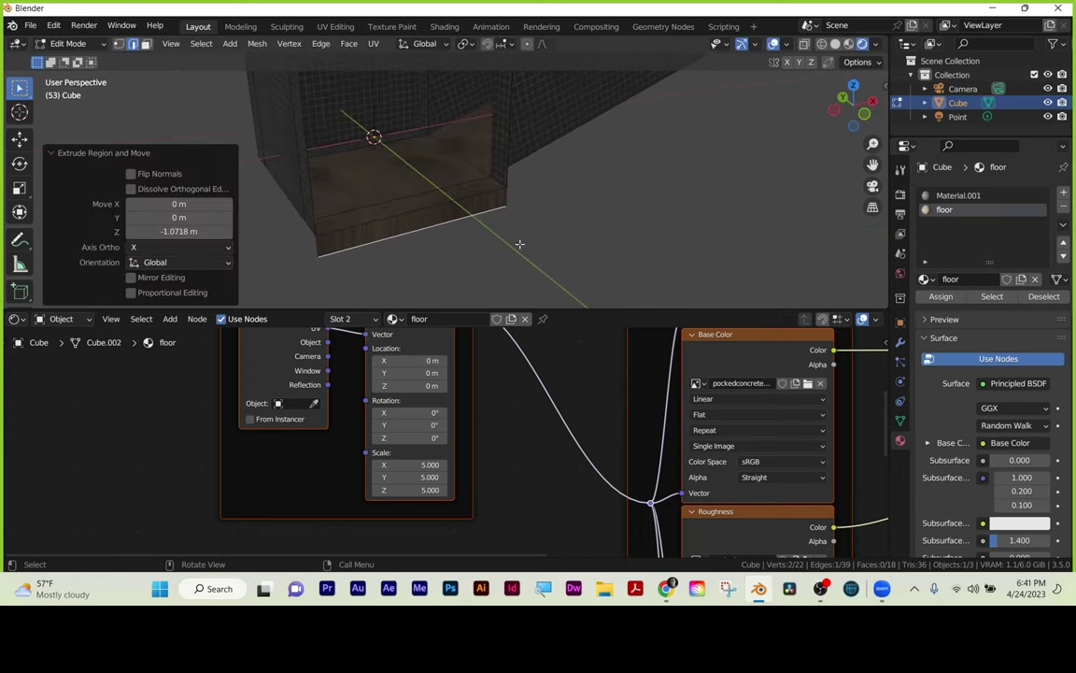
Extrude the lowered edge about 0.93 m outward from the corridor along the Y axis to form a tread.
middle_drag(420, 260, 509, 232)
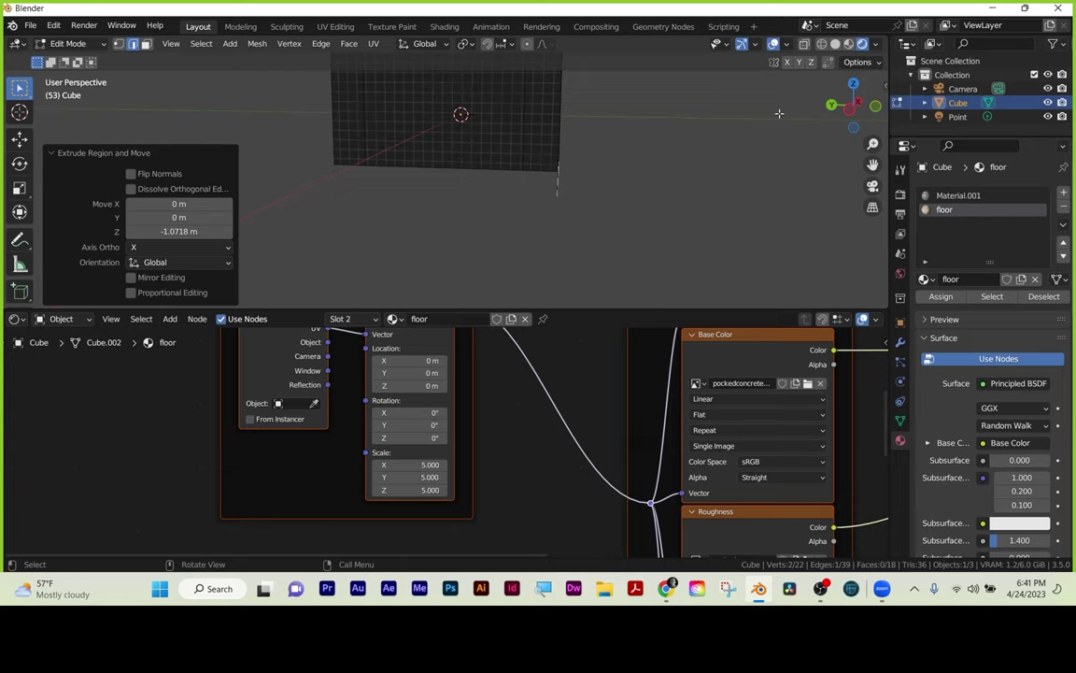
key(e)
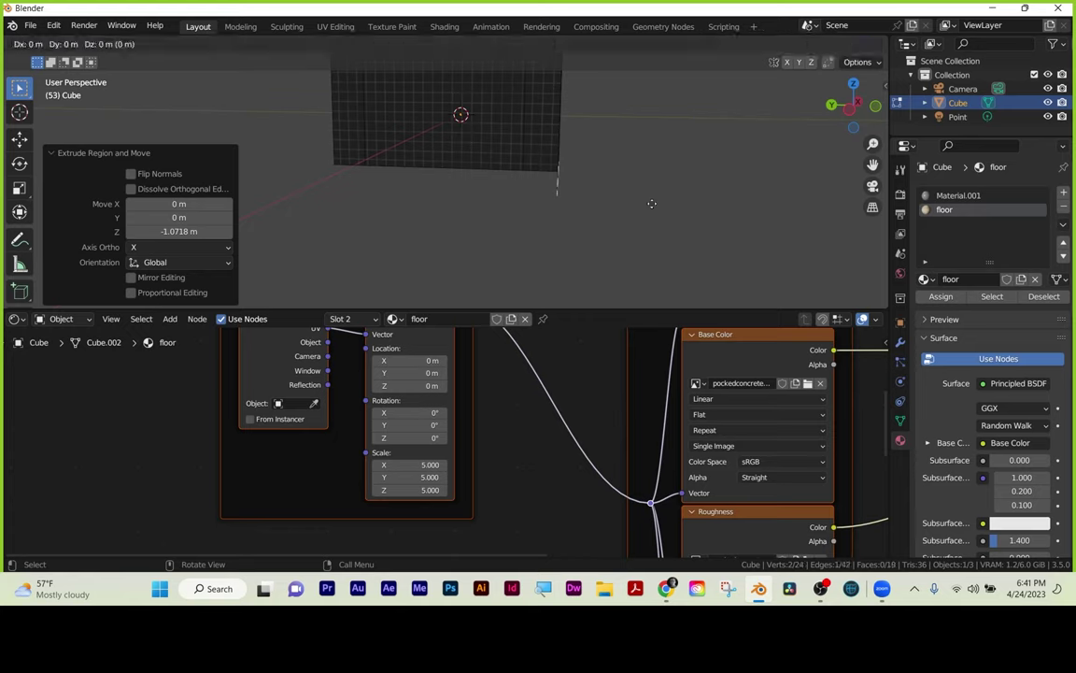
key(y)
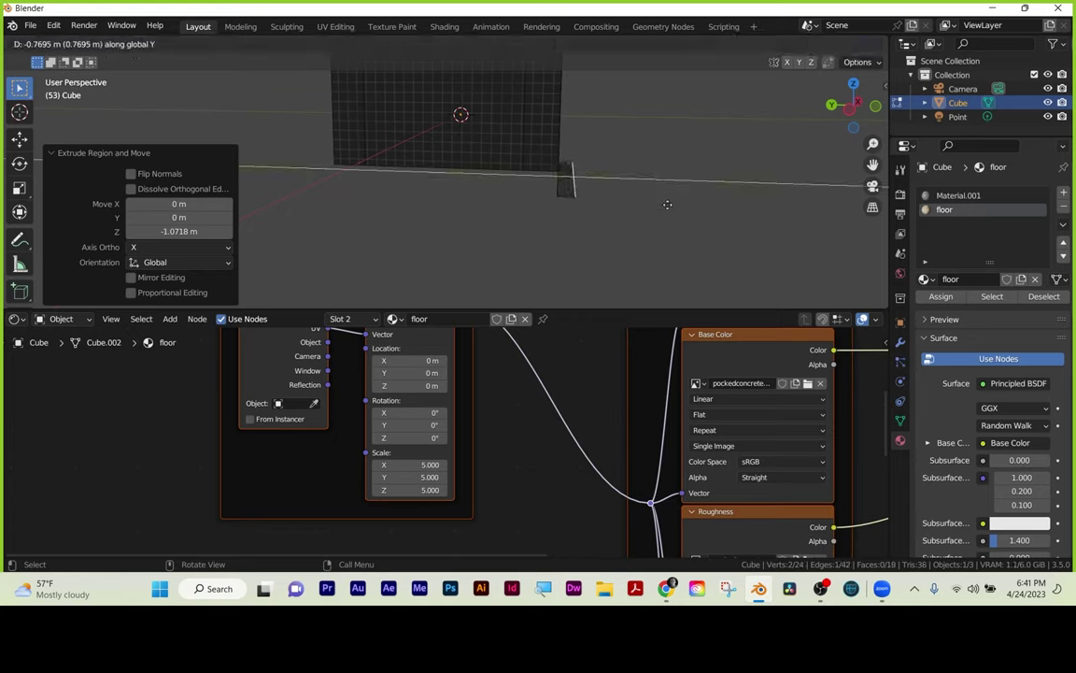
click(669, 205)
Move the tread's outer edge about 0.53 m farther out along Y and clear the selection.
mouse_move(663, 224)
middle_down()
mouse_move(601, 232)
mouse_move(658, 255)
mouse_move(639, 231)
mouse_move(653, 233)
middle_up()
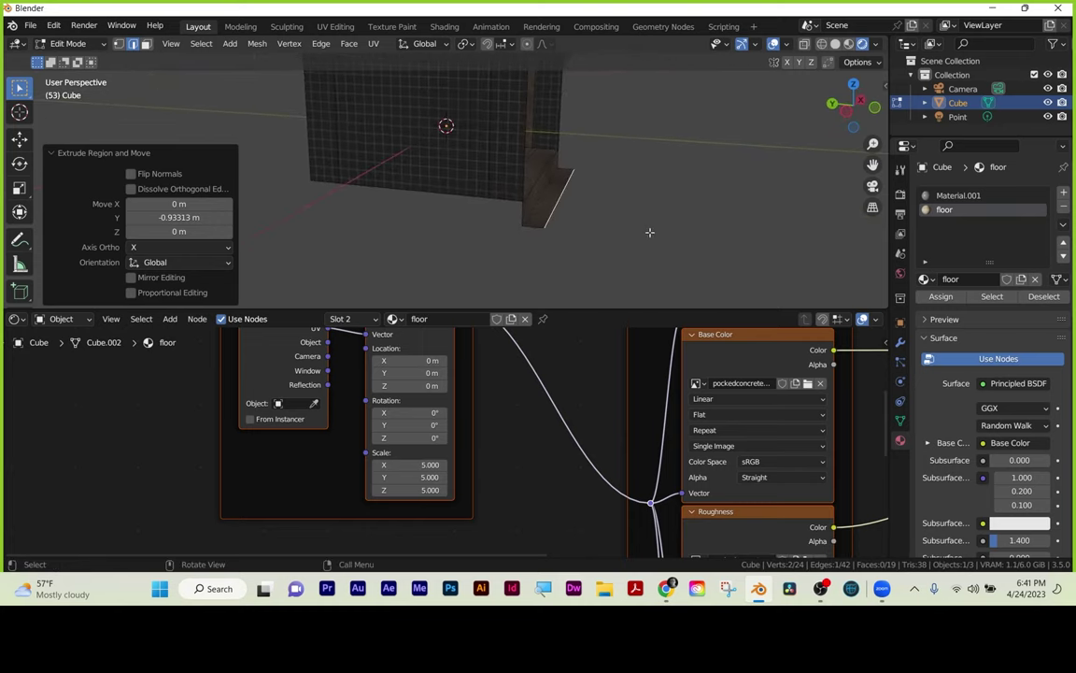
key(e)
key(y)
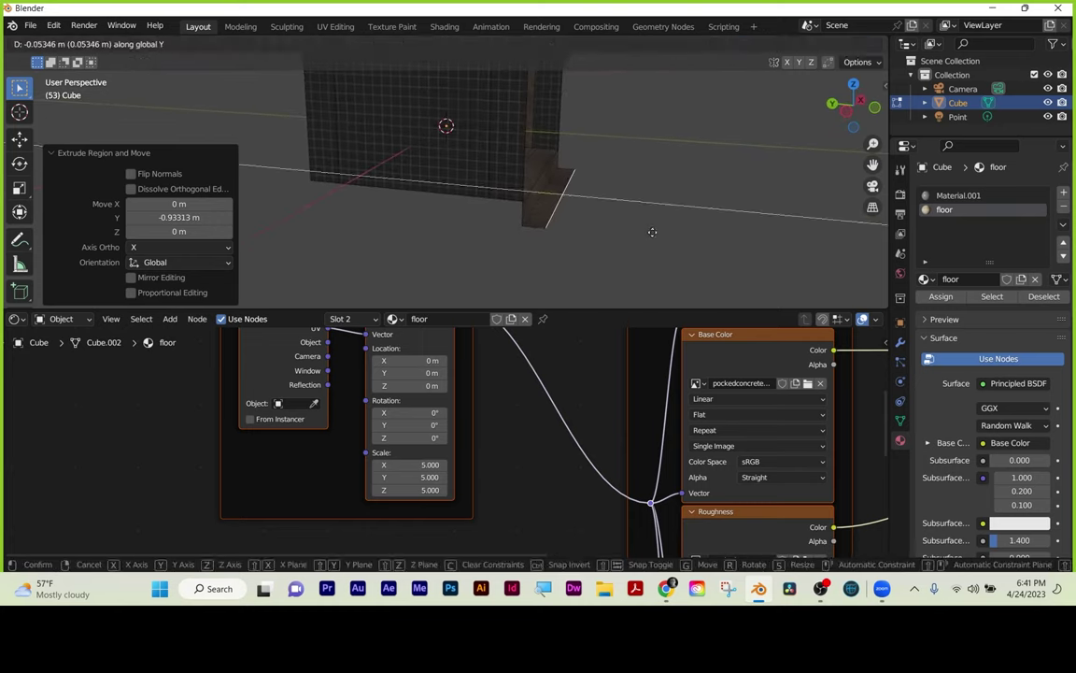
click(661, 231)
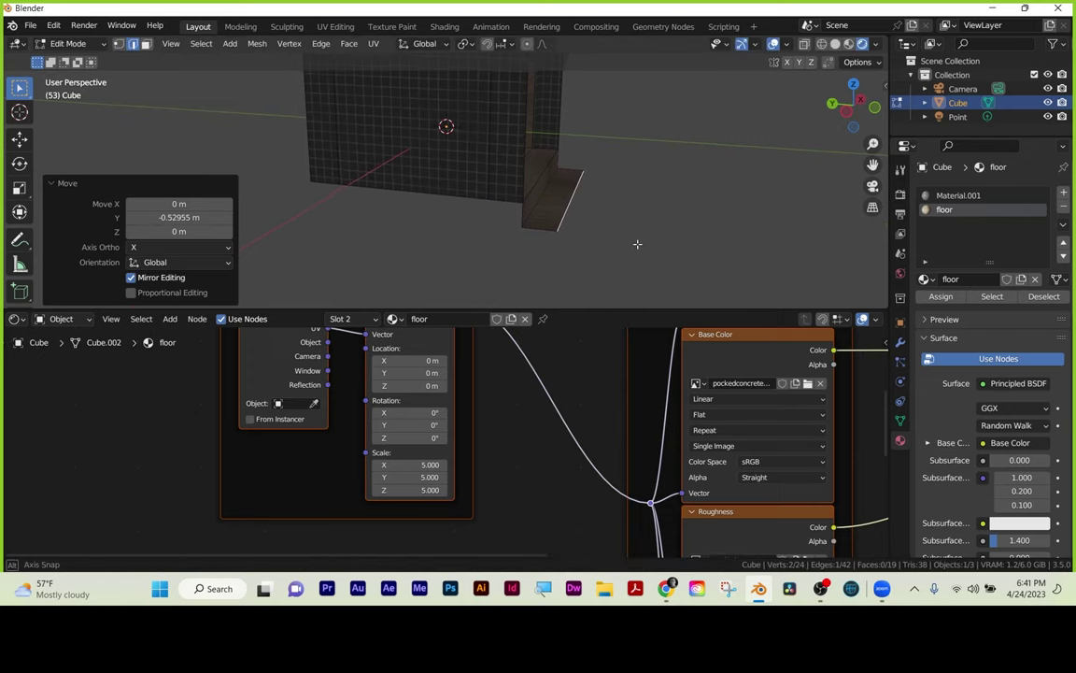
middle_drag(636, 245, 613, 252)
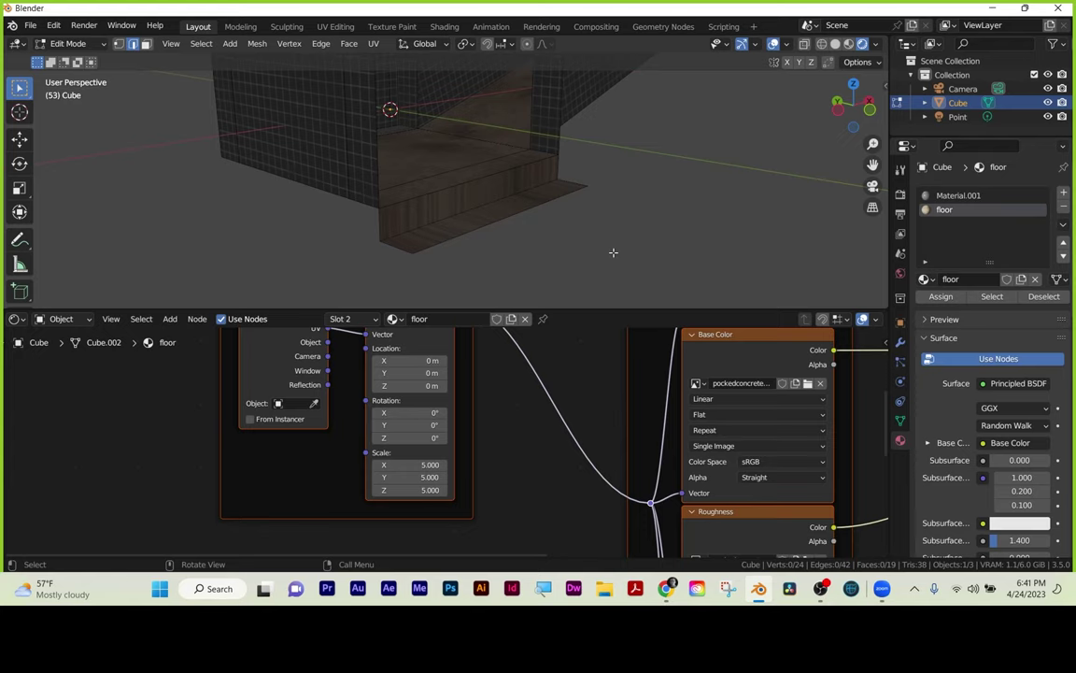
middle_drag(572, 238, 533, 241)
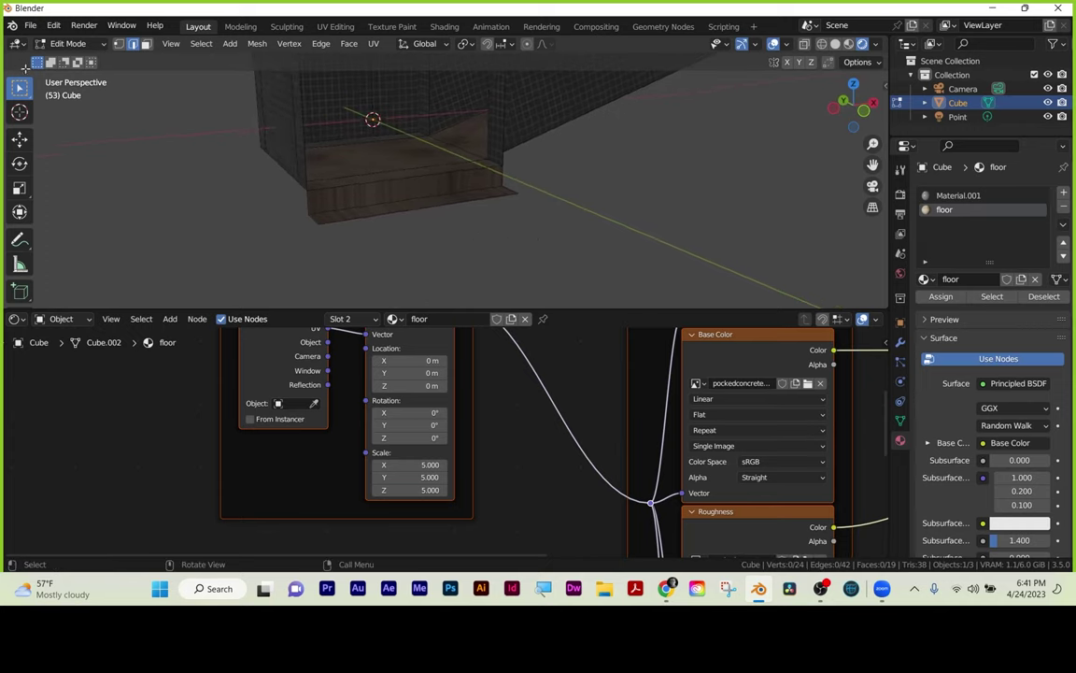
Select the new riser and tread faces below the corridor opening and separate them into their own object.
click(392, 194)
middle_drag(389, 226, 492, 259)
shift+click(396, 215)
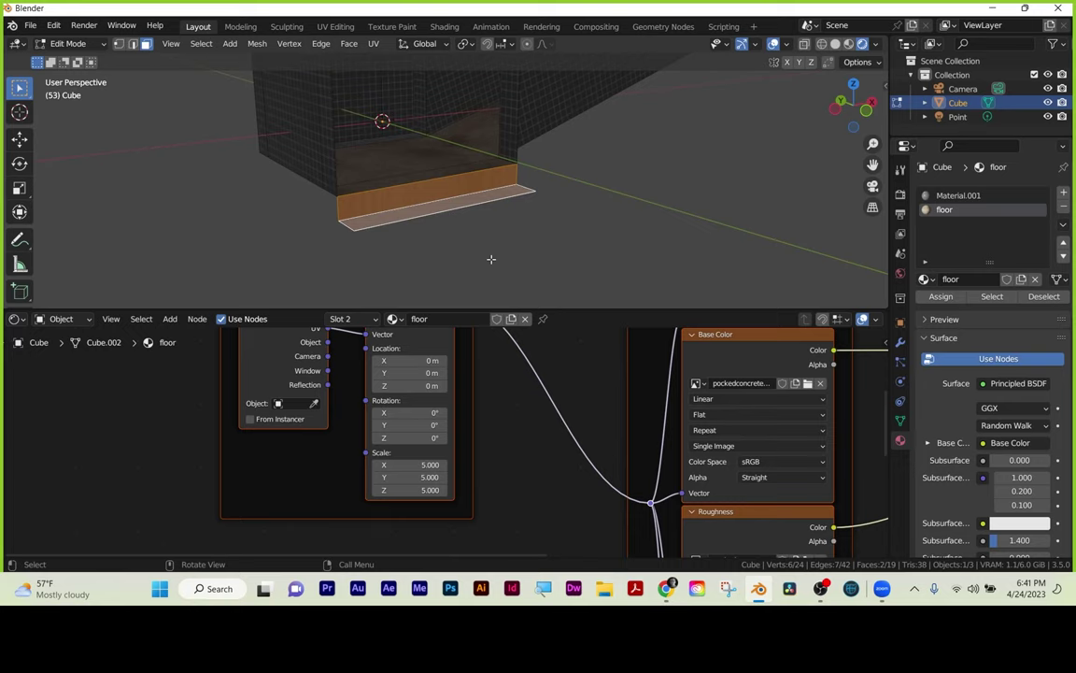
key(p)
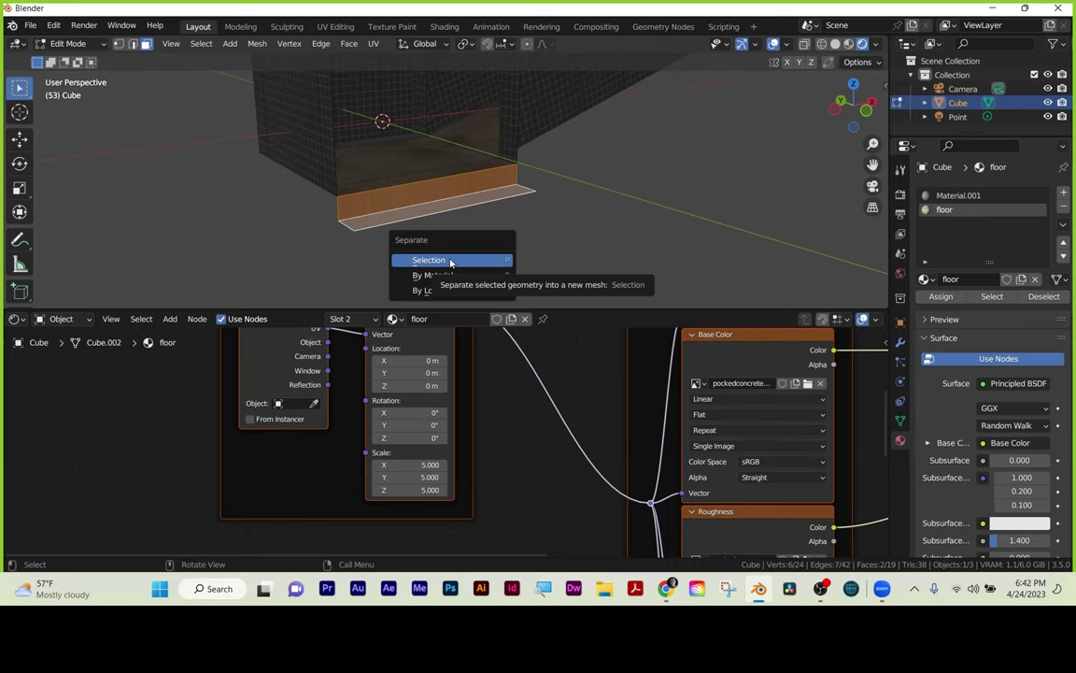
click(450, 261)
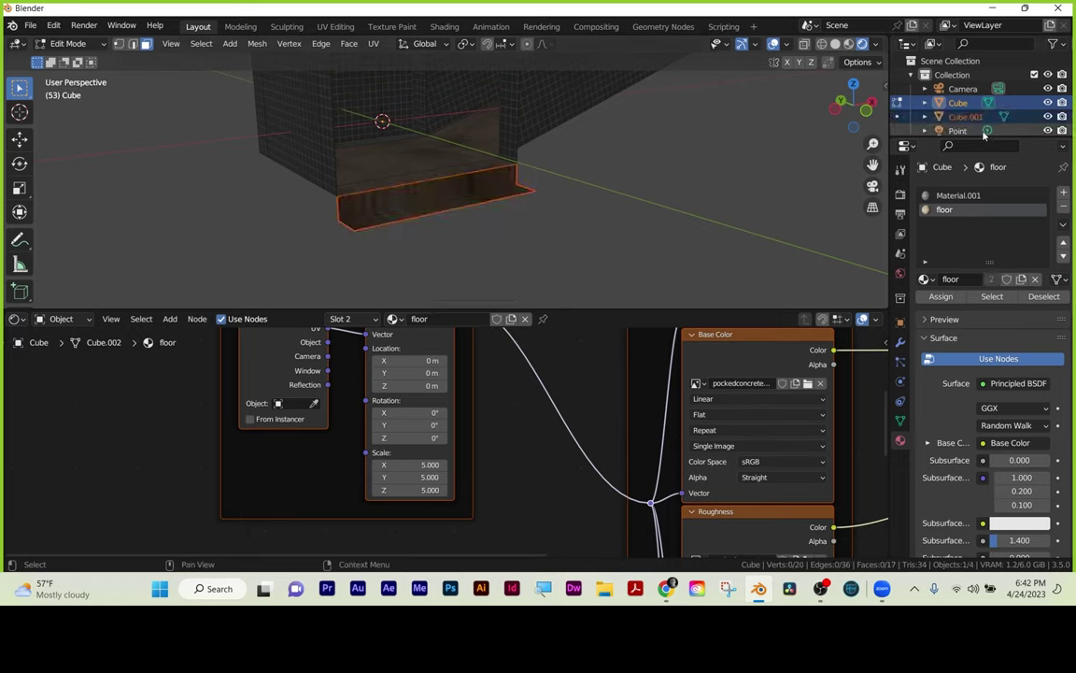
Identify the corridor object by toggling its visibility, and rename it Hallway.
click(962, 104)
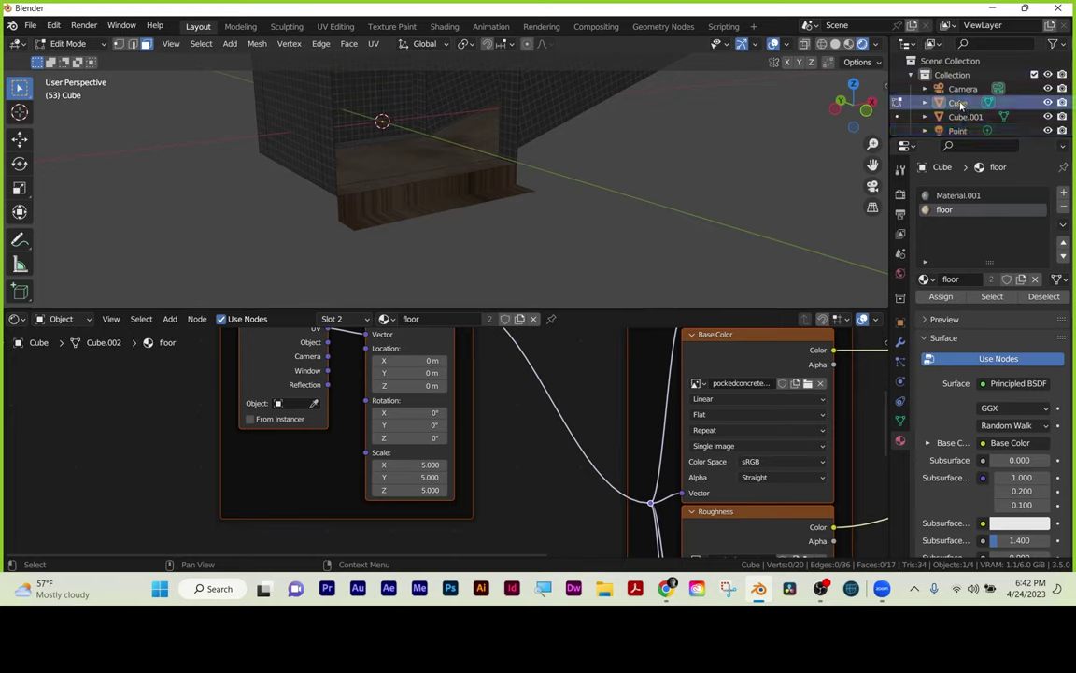
key(h)
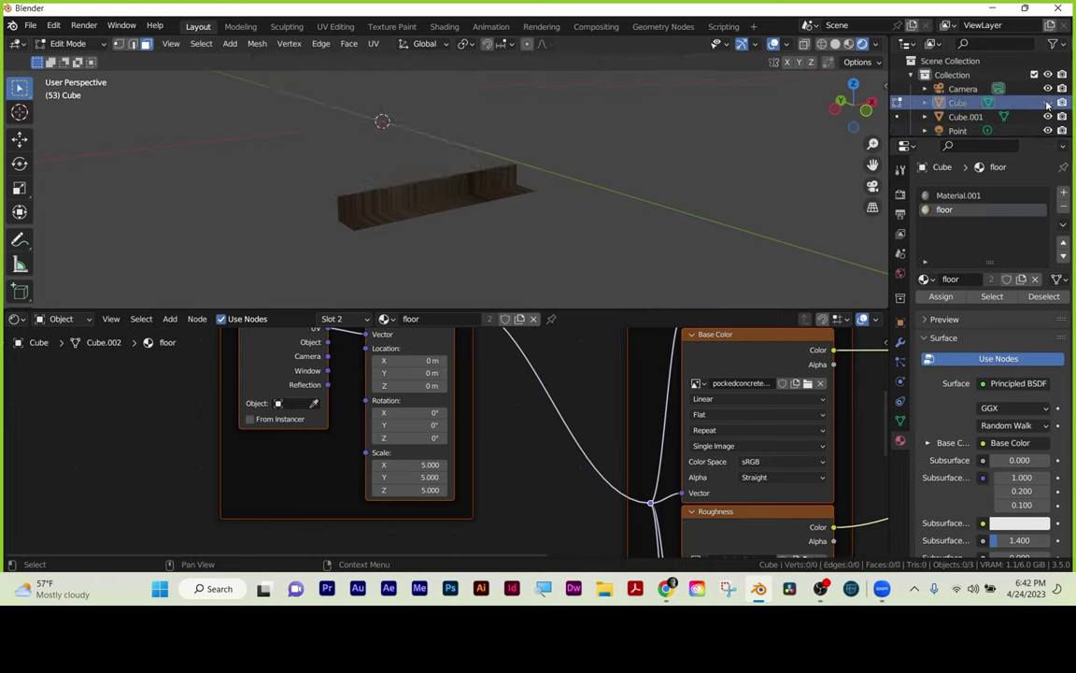
key(alt+h)
double_click(976, 104)
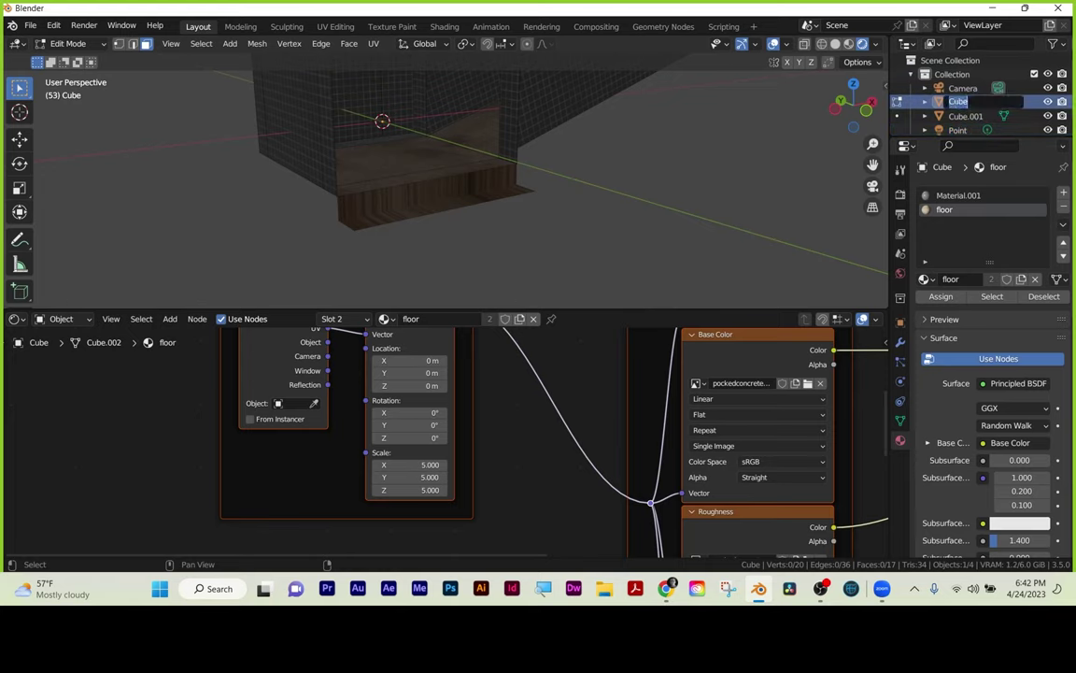
text(Hallway)
key(Return)
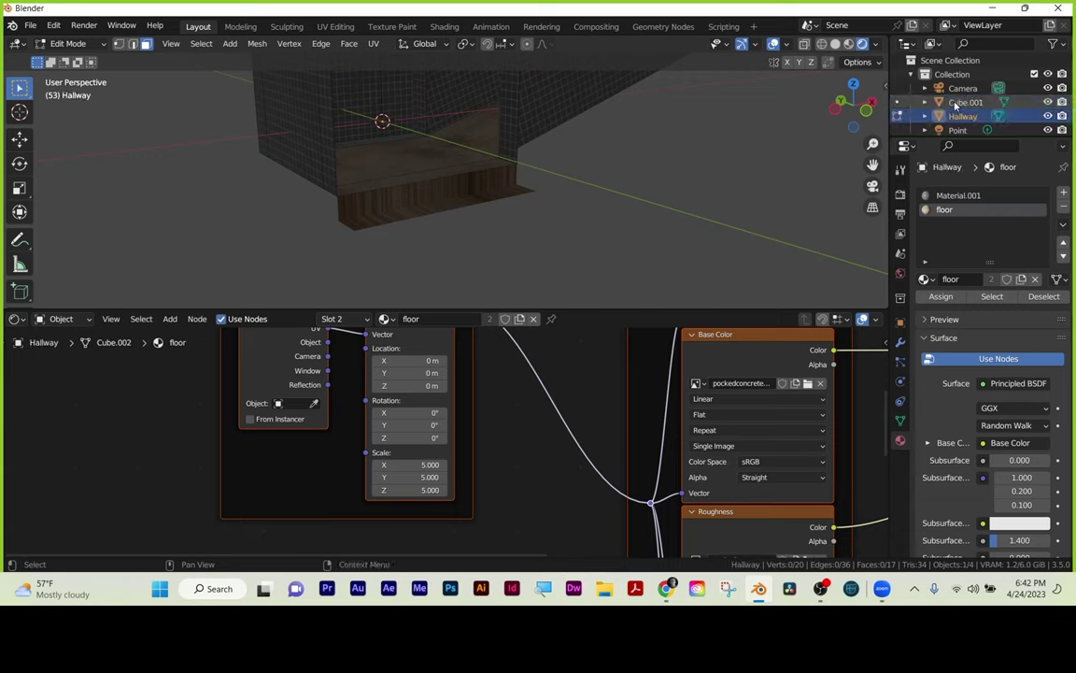
Rename the separated riser-and-tread object as steps and enlarge the object list to show all entries.
click(955, 103)
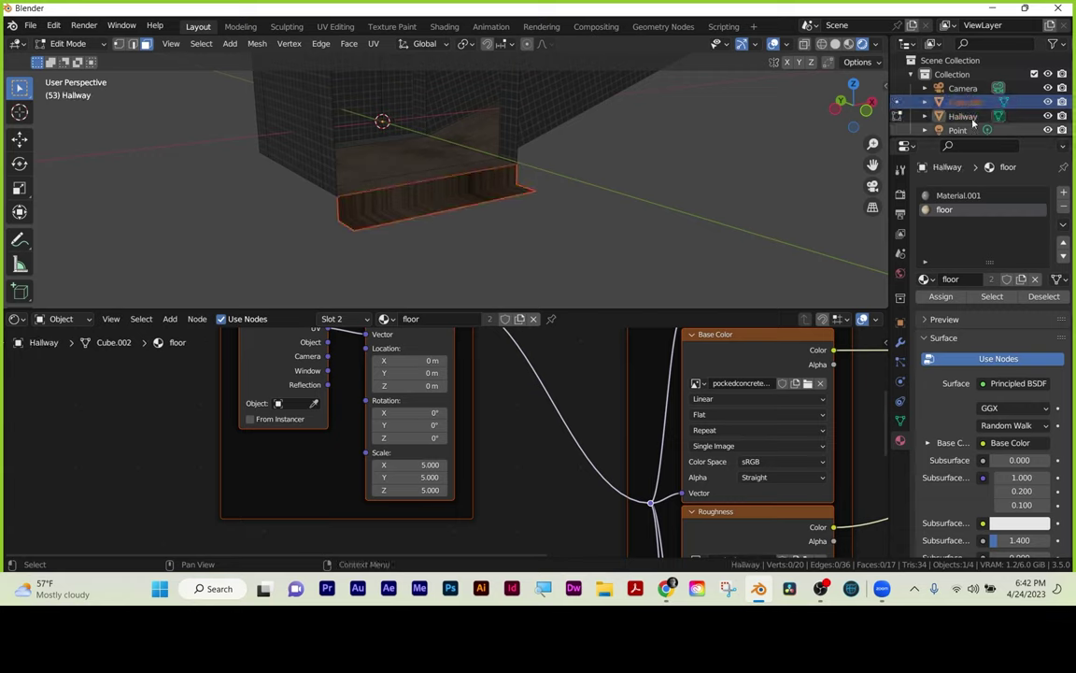
double_click(967, 102)
text(ste)
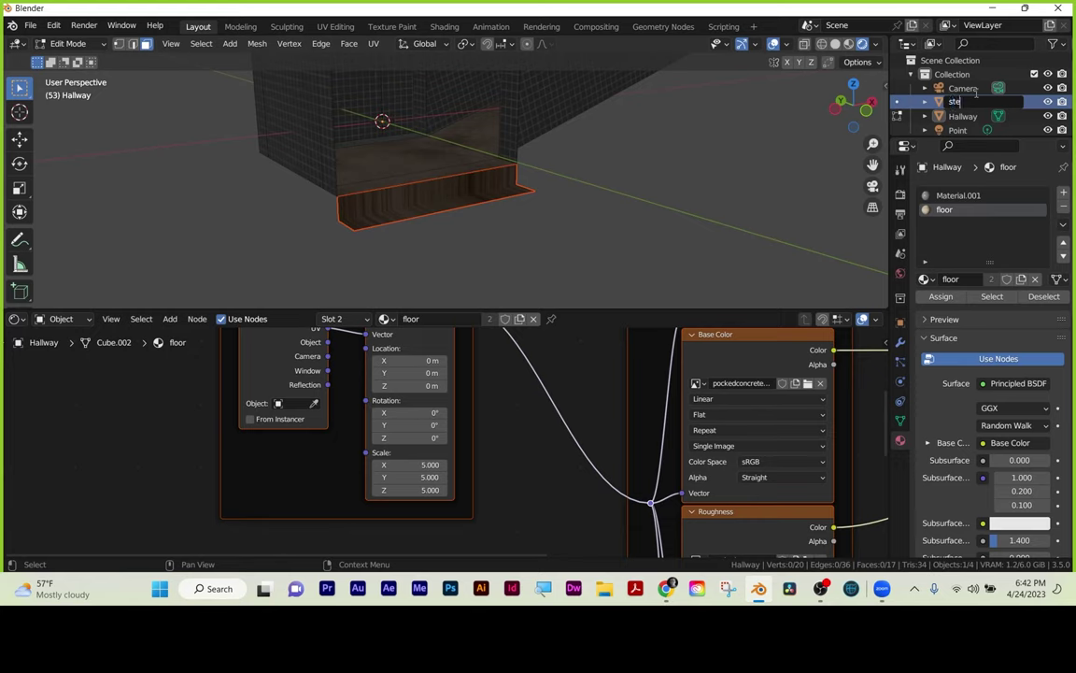
text(ps)
key(Return)
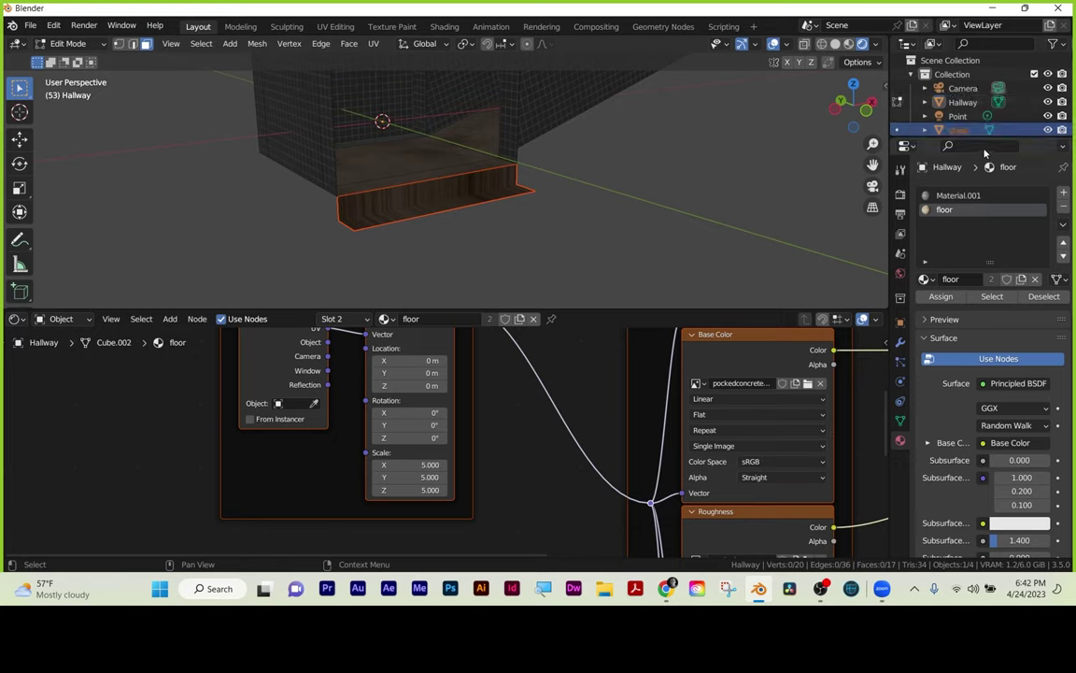
drag(978, 138, 978, 174)
Switch editing from the hallway to the steps object and unwrap both its faces with Smart UV Project at a 66° angle limit.
click(83, 44)
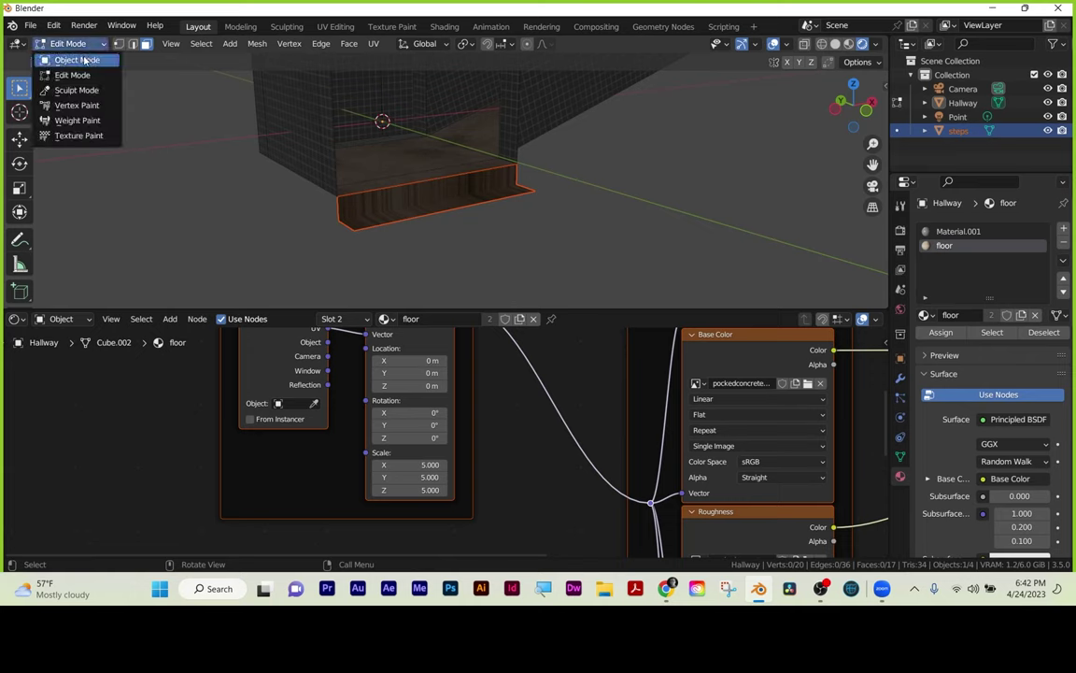
click(77, 60)
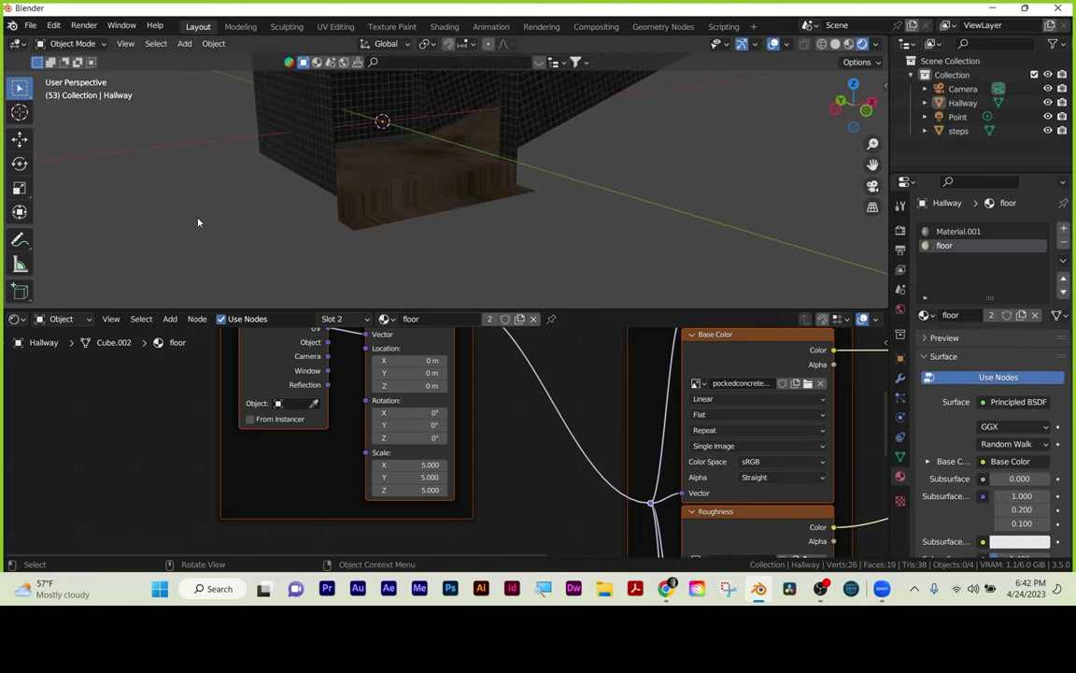
click(392, 210)
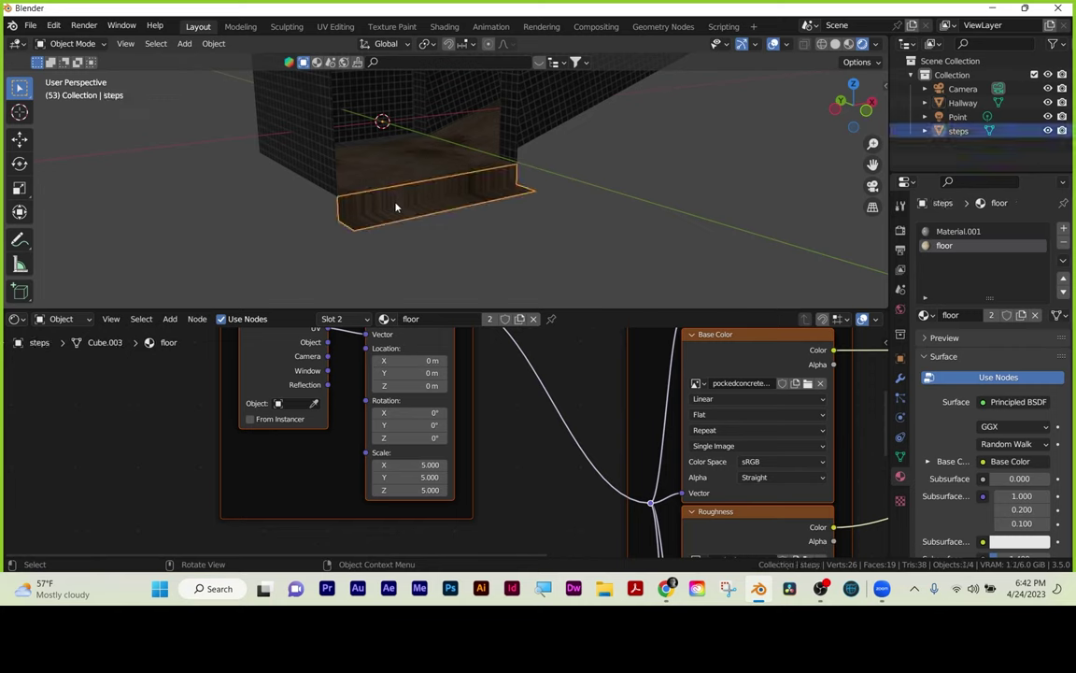
key(Tab)
click(403, 206)
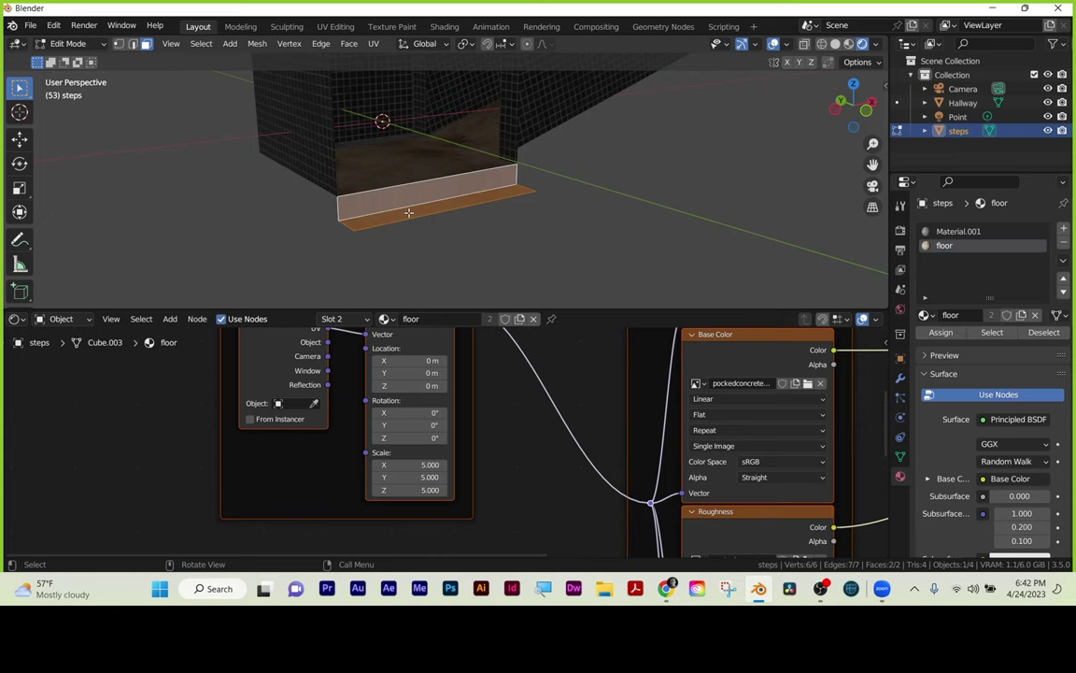
key(u)
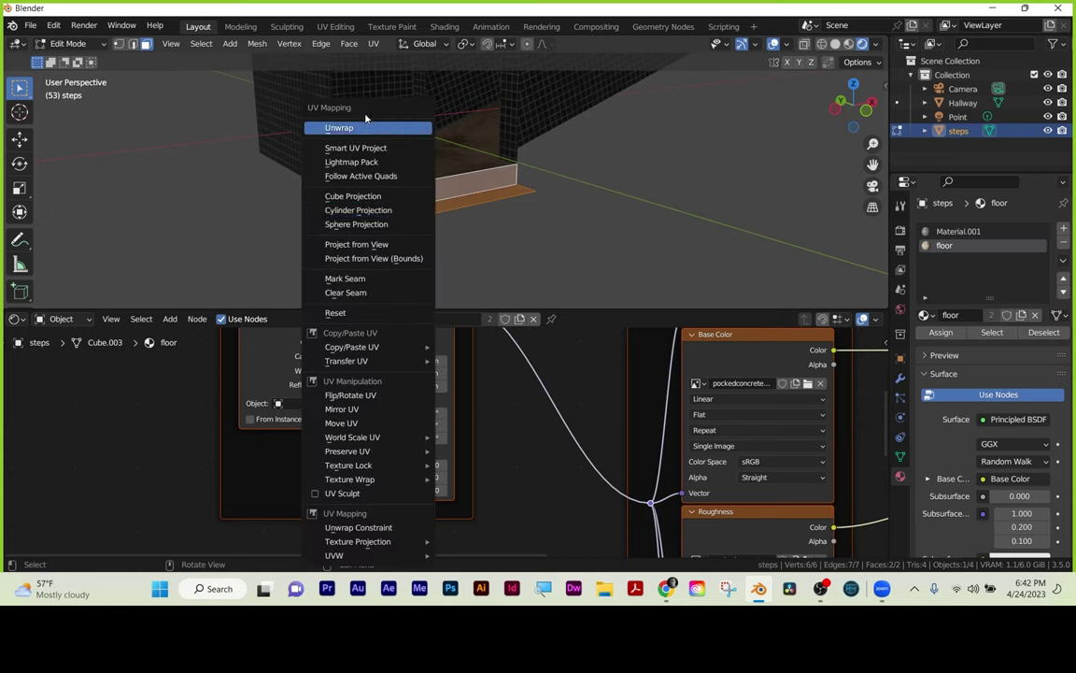
click(356, 148)
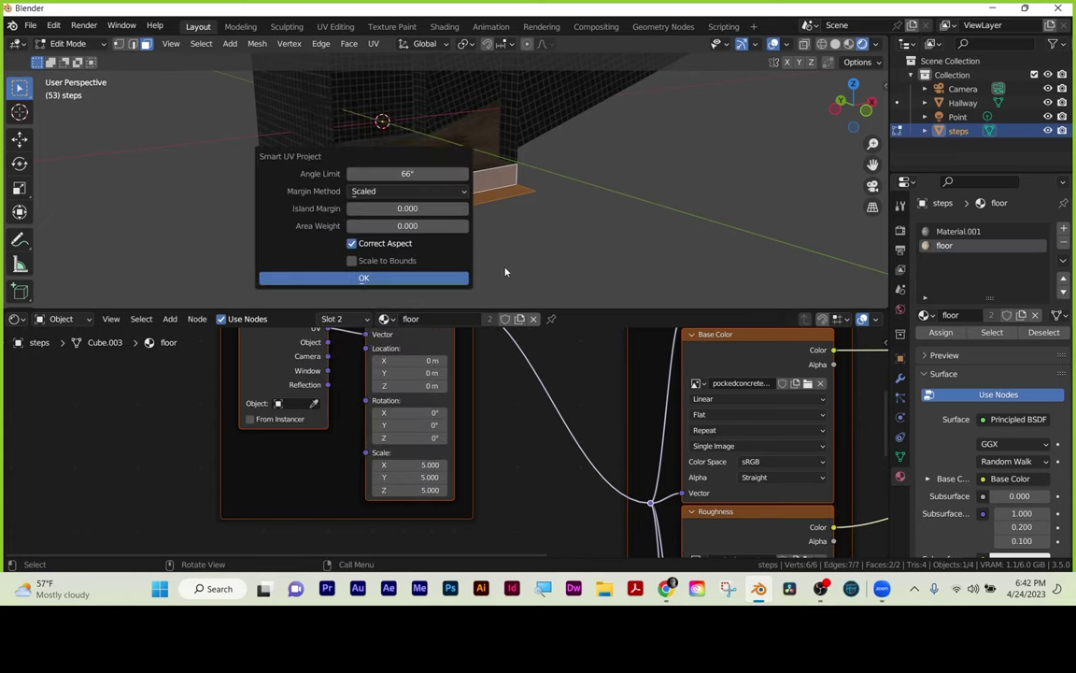
click(397, 277)
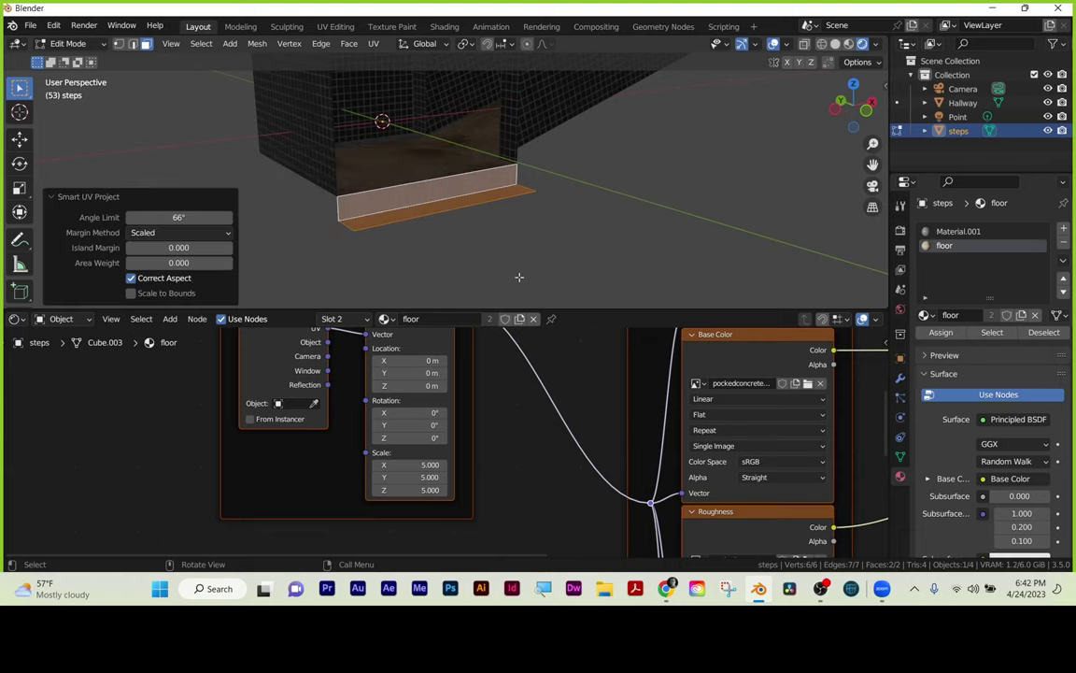
click(519, 277)
middle_drag(520, 276, 434, 199)
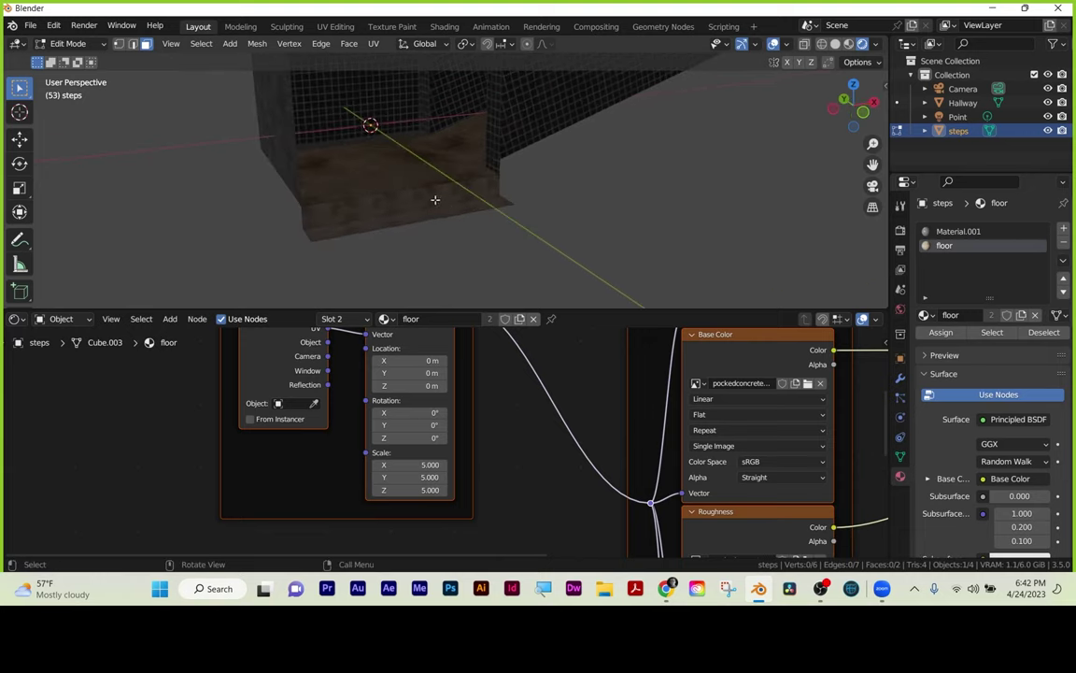
Set the X, Y and Z scale of the floor material's Mapping node to 1.
drag(411, 465, 412, 490)
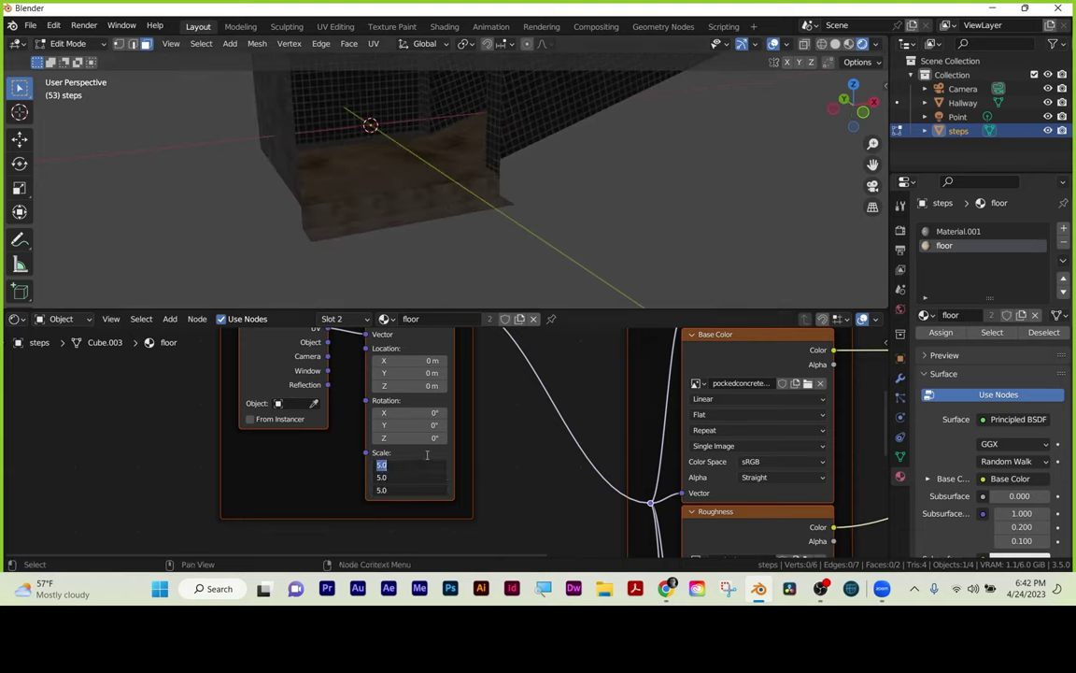
text(1)
key(Return)
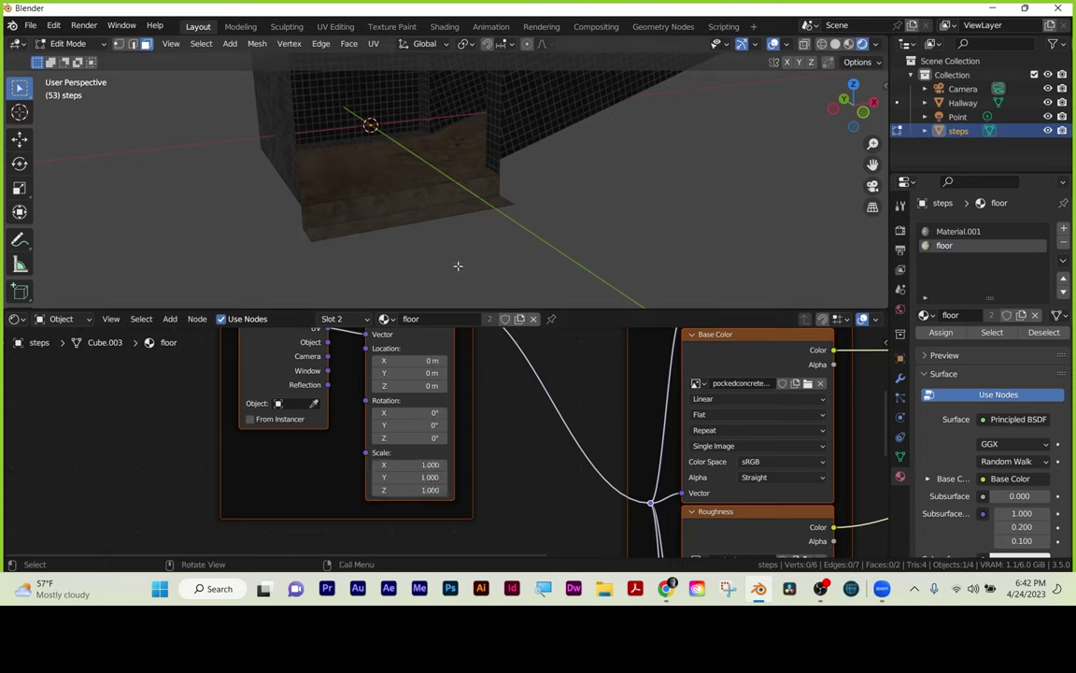
middle_drag(456, 269, 458, 244)
Return the steps object to Object Mode, deselect it, and bring up the save dialog and dismiss it.
key(Tab)
click(283, 203)
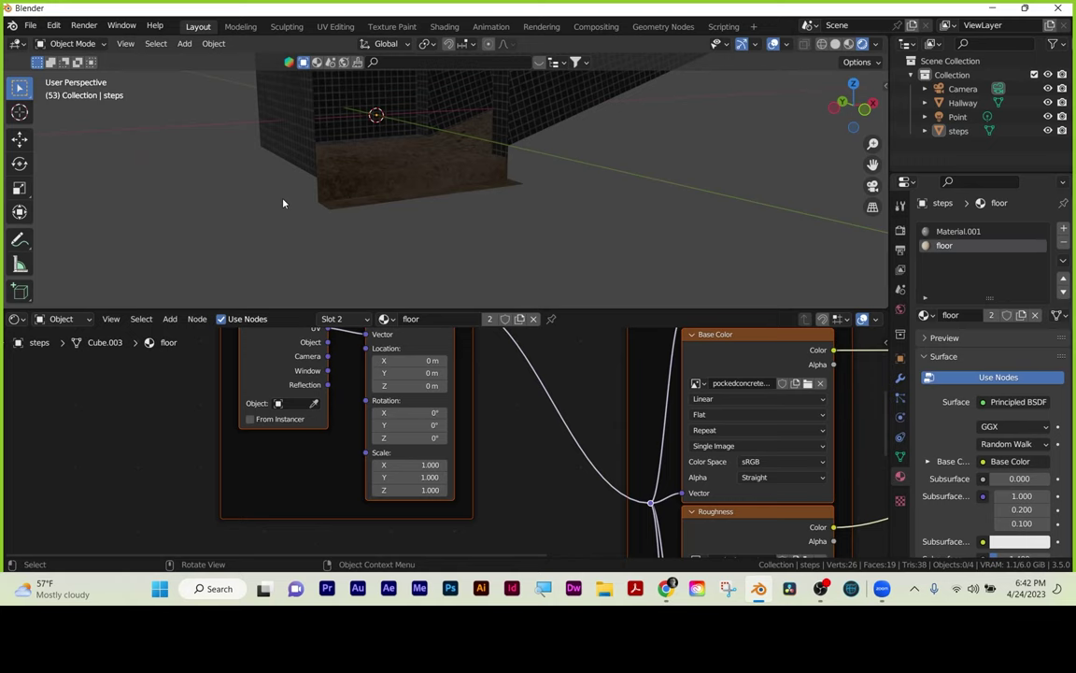
key(ctrl+s)
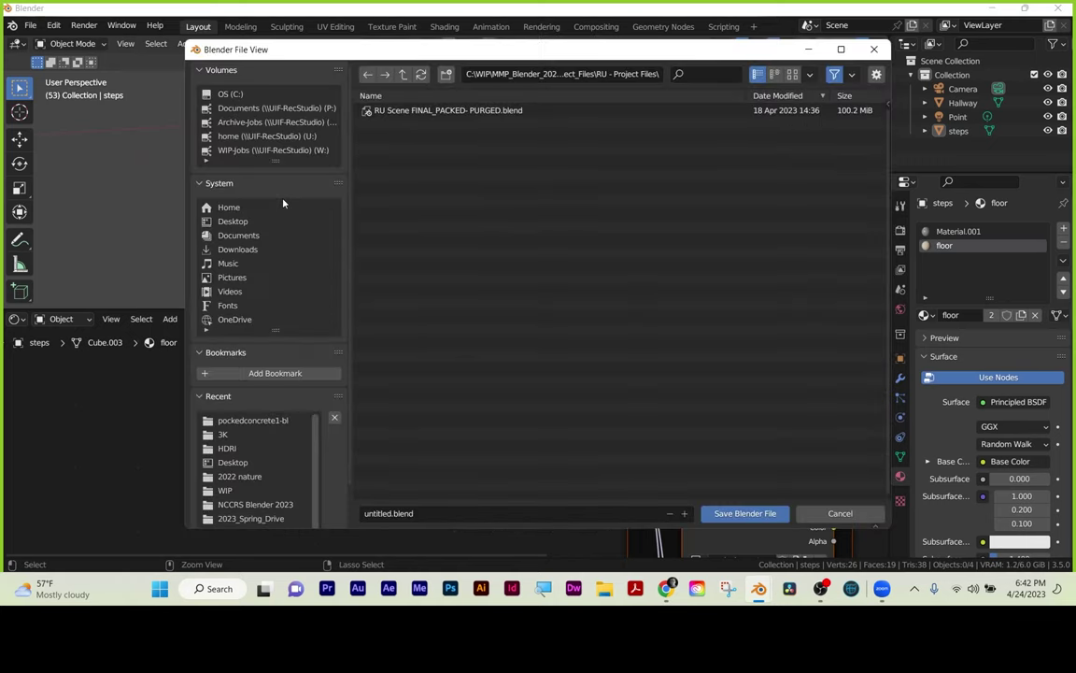
click(838, 513)
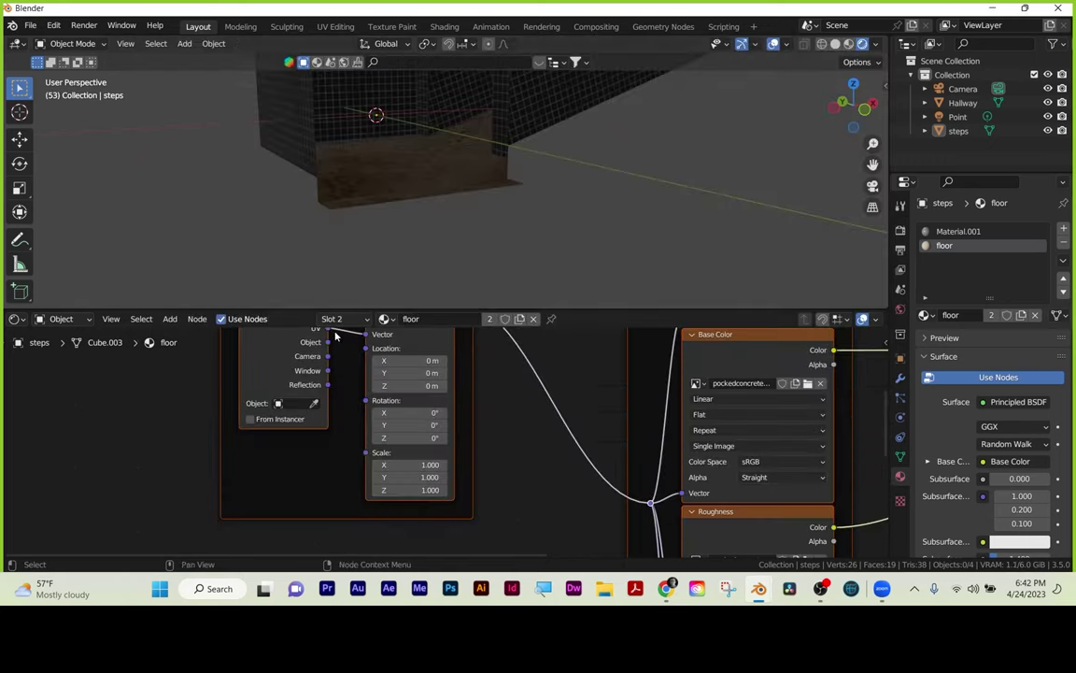
Add an Array modifier to the steps object.
click(416, 182)
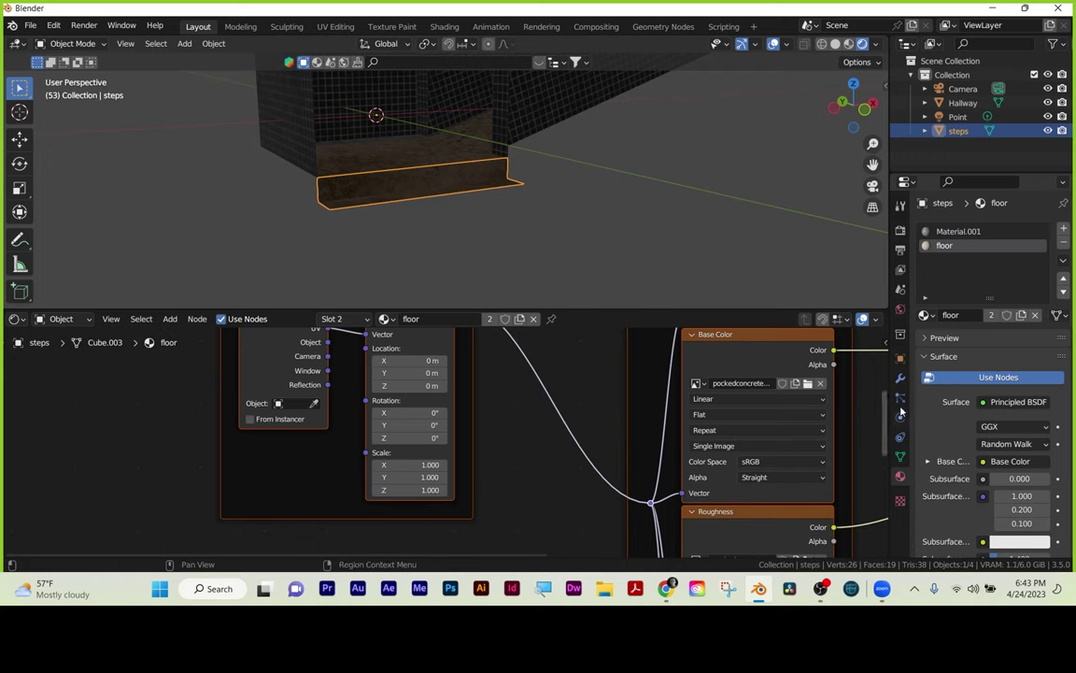
click(900, 378)
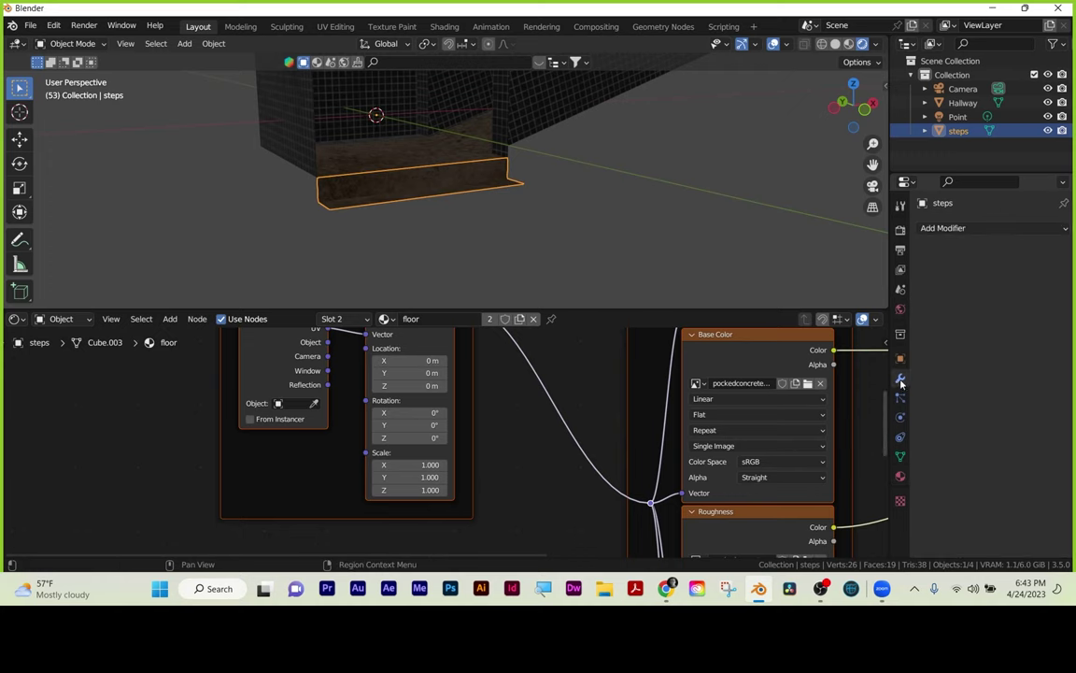
click(977, 229)
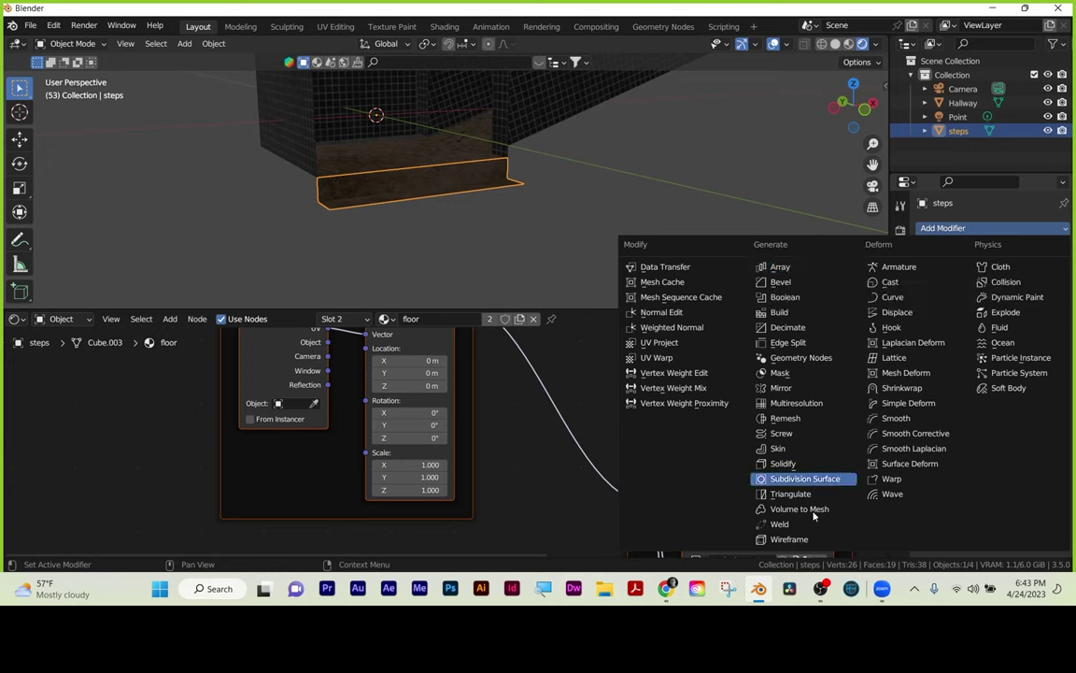
click(780, 268)
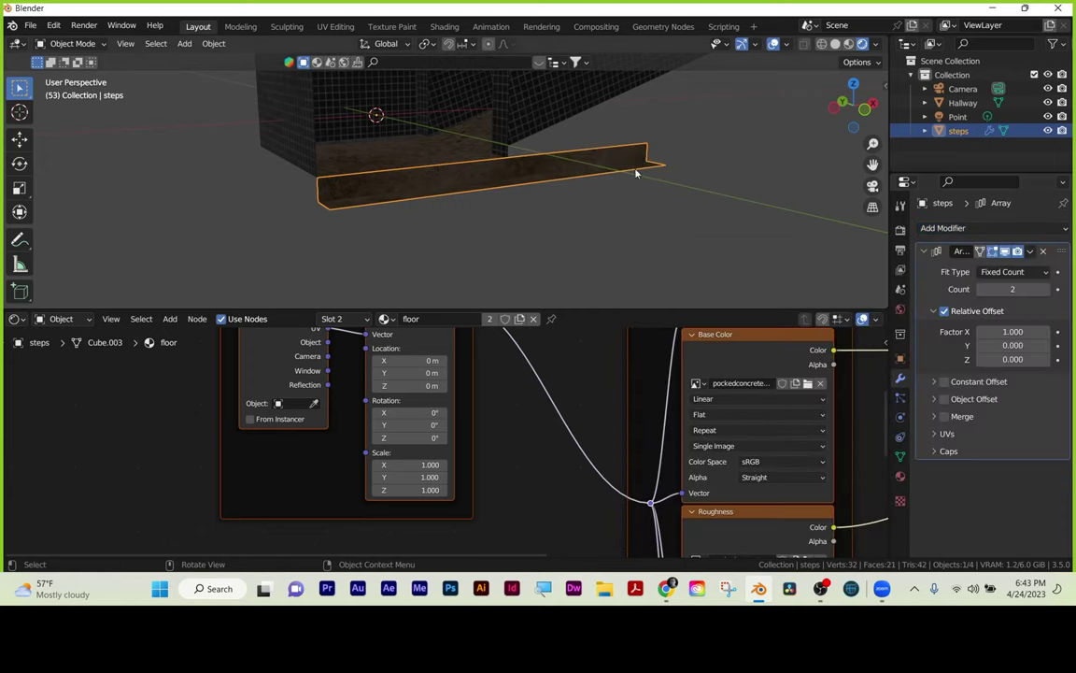
Set the array's relative offset factors to X 0, Y 1 and Z 1.
middle_drag(598, 229, 648, 243)
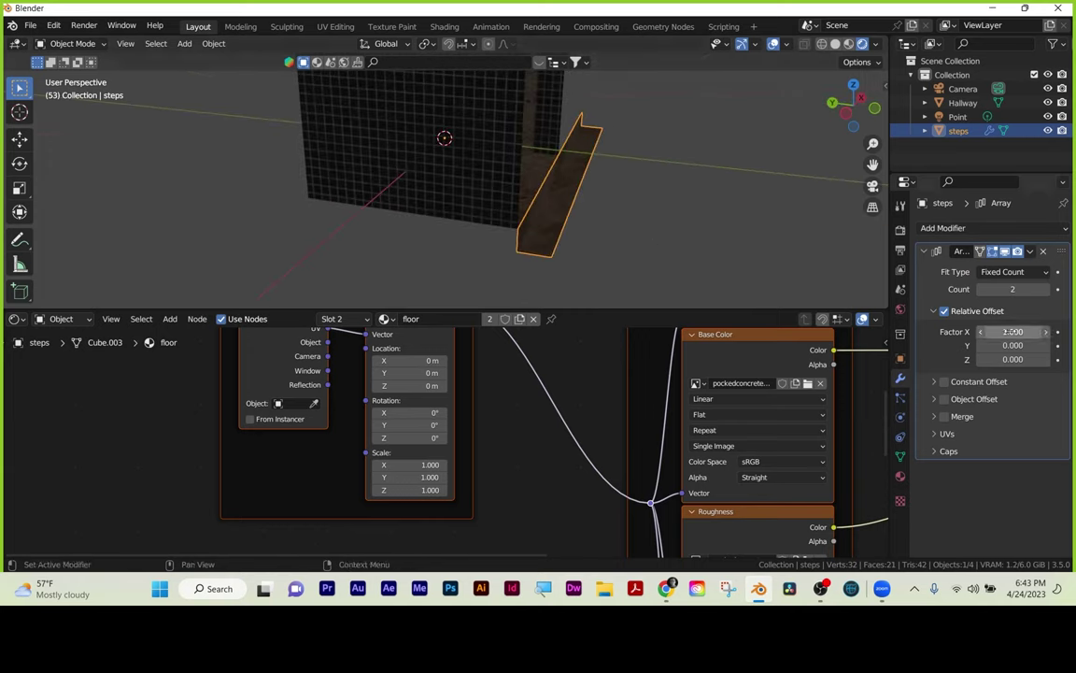
click(1012, 331)
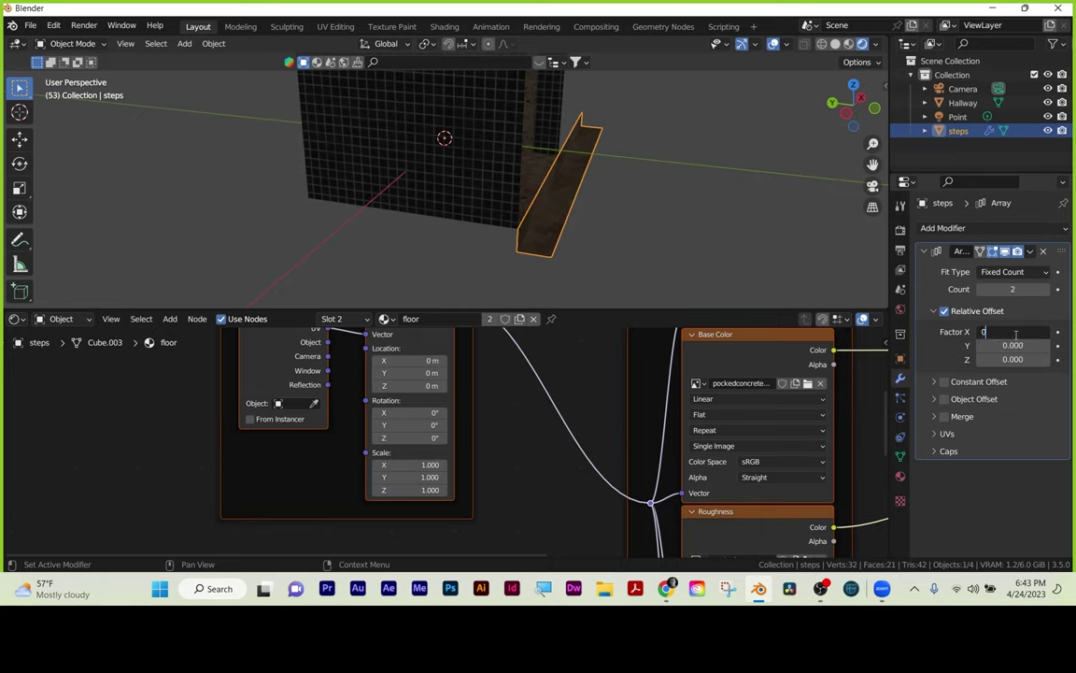
text(0)
key(Return)
click(1012, 345)
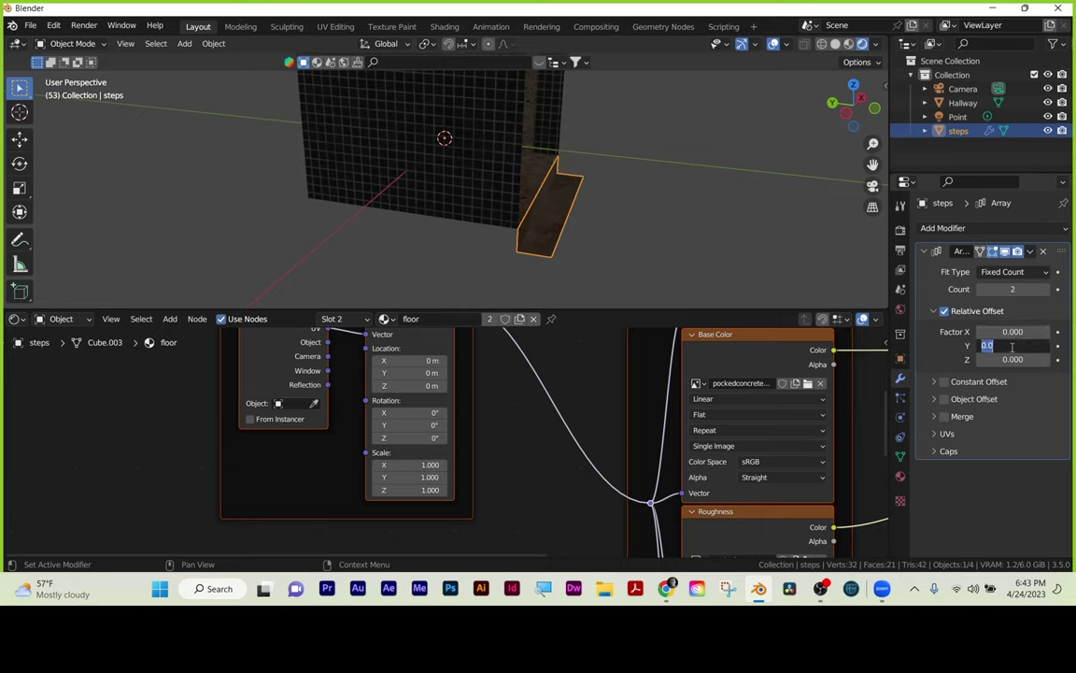
key(Return)
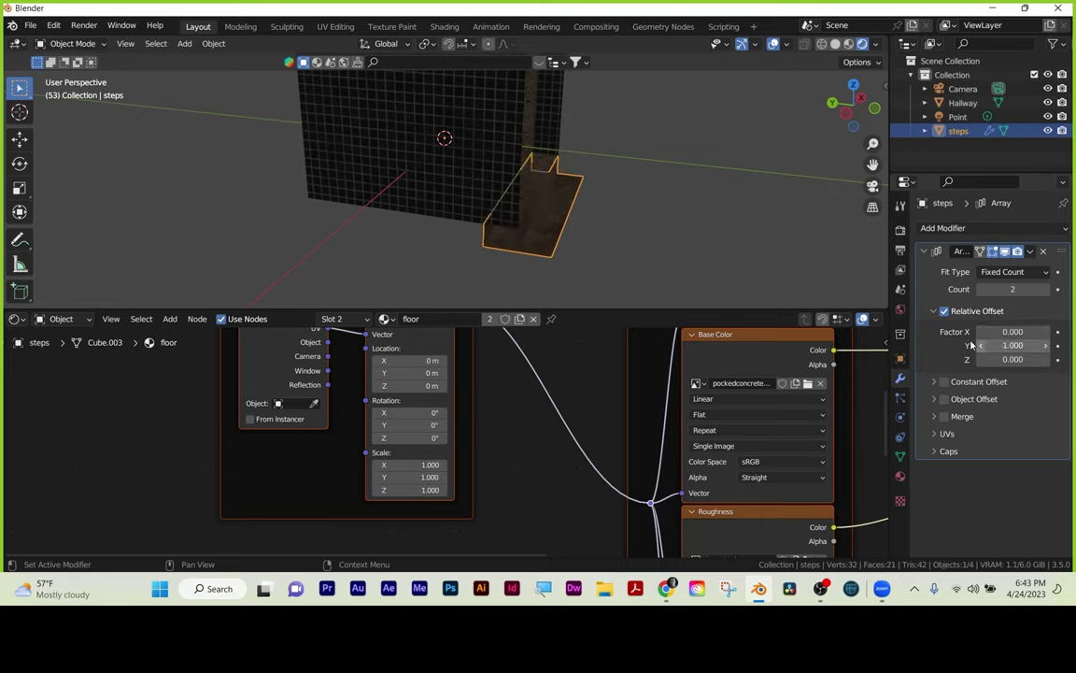
click(1025, 361)
text(1)
key(Return)
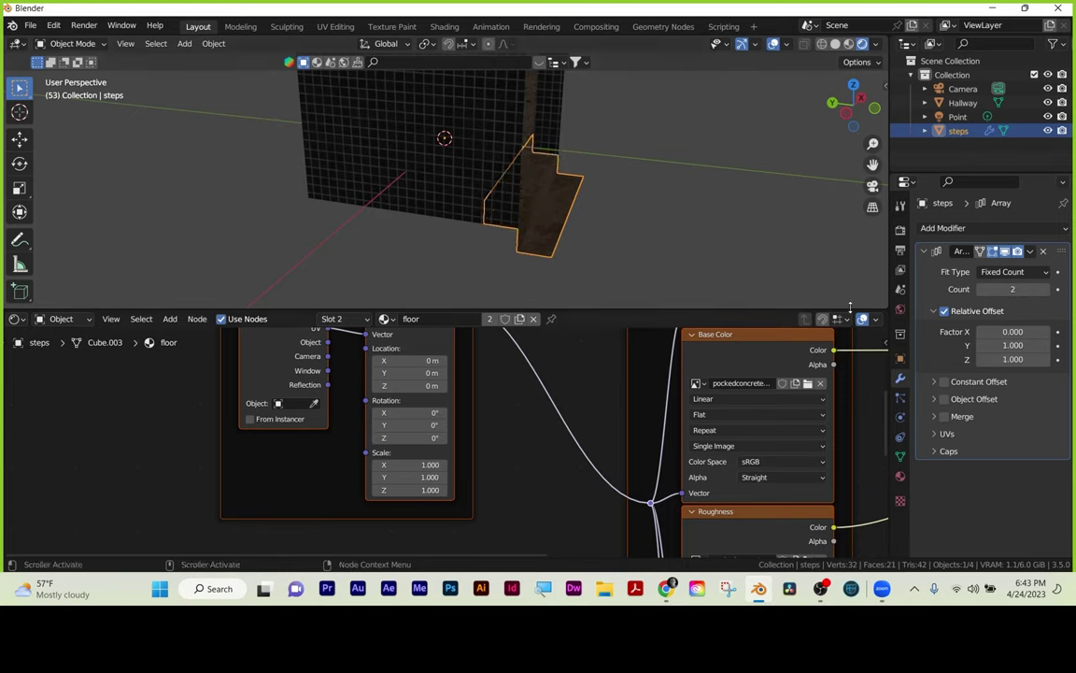
Raise the steps array's count to 16.
middle_drag(832, 216, 659, 191)
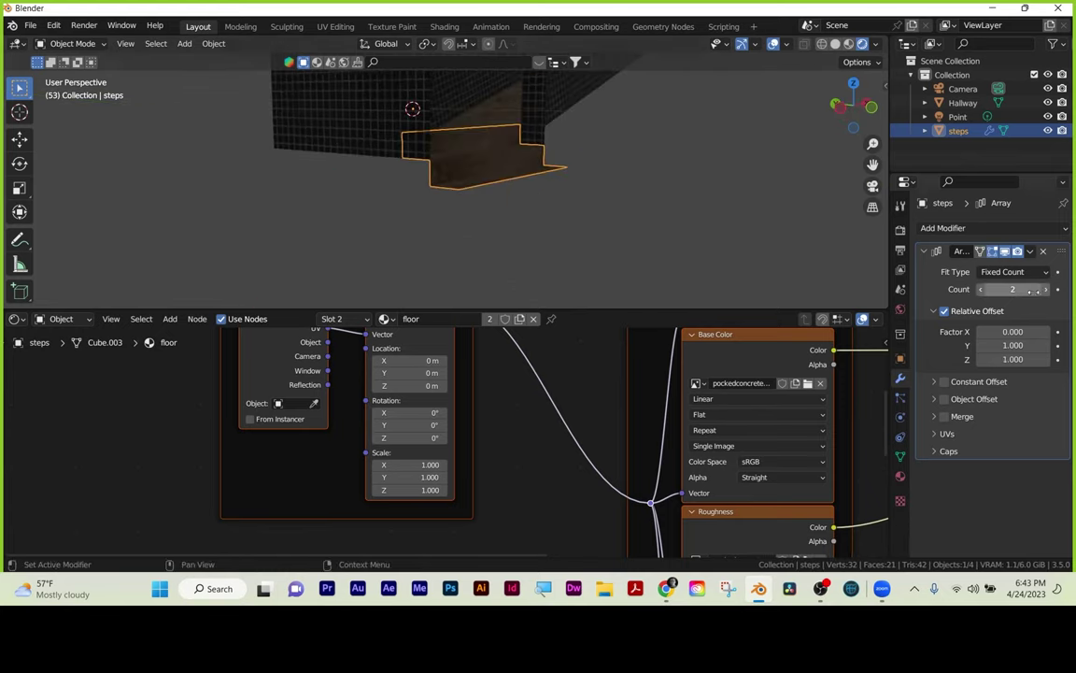
click(1046, 289)
click(1045, 290)
click(1045, 290)
click(1045, 290)
click(1046, 290)
click(1045, 289)
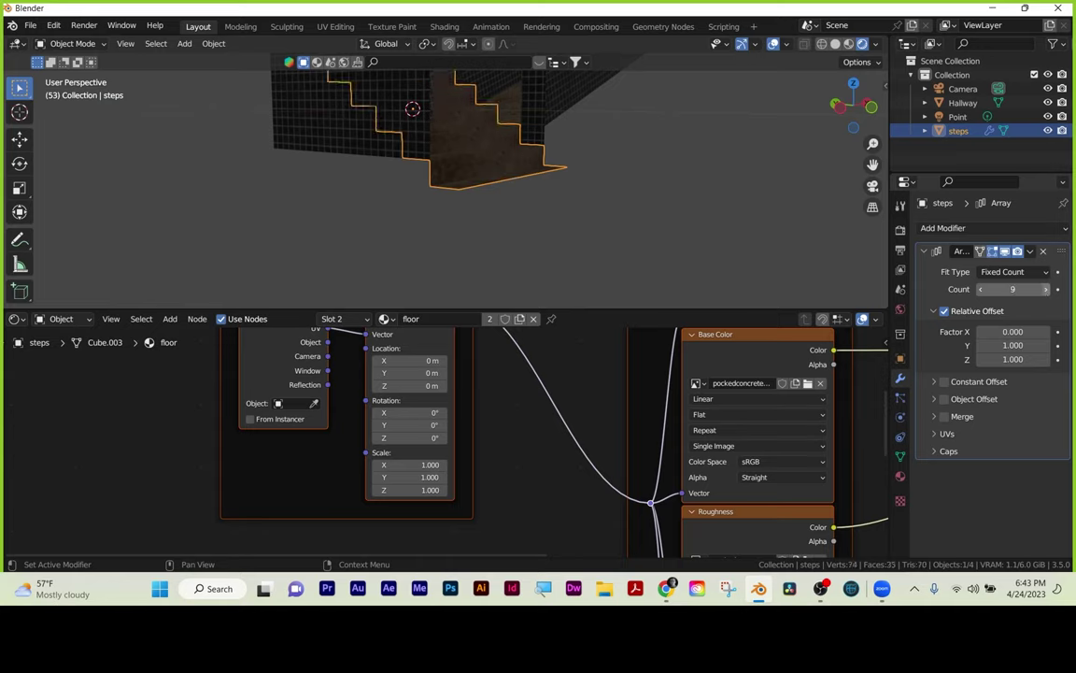
click(1046, 289)
click(1045, 290)
click(1046, 290)
click(1046, 290)
click(1046, 290)
click(1046, 290)
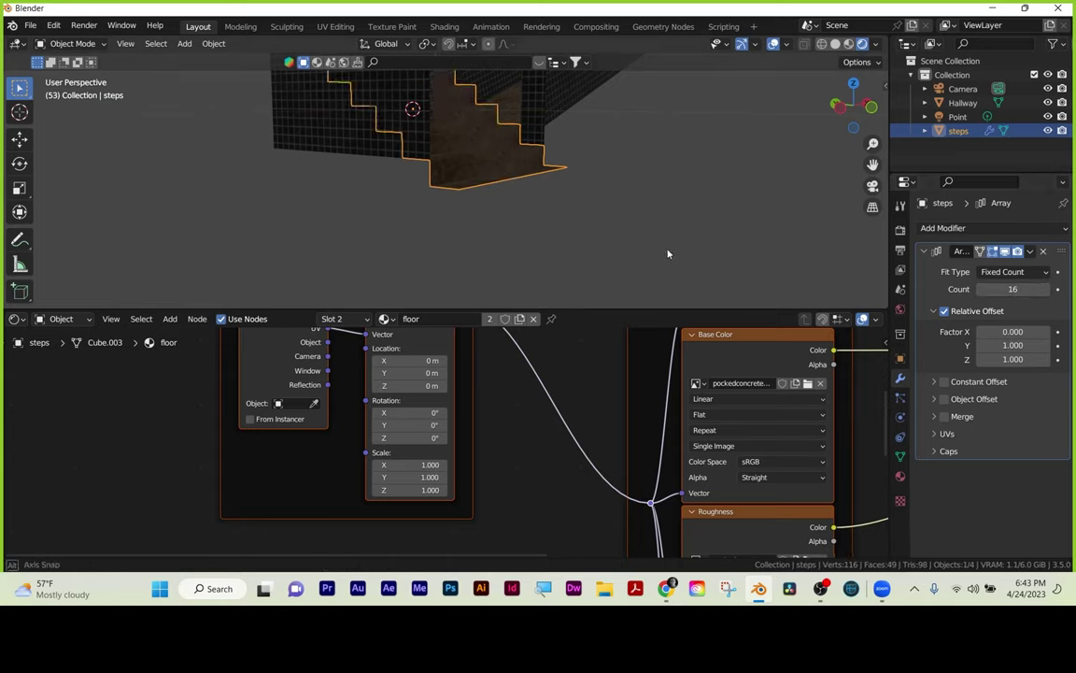
Set the array's relative offset to -1 in Y and -1 in Z so the stairs descend away from the hallway.
middle_drag(668, 252, 647, 212)
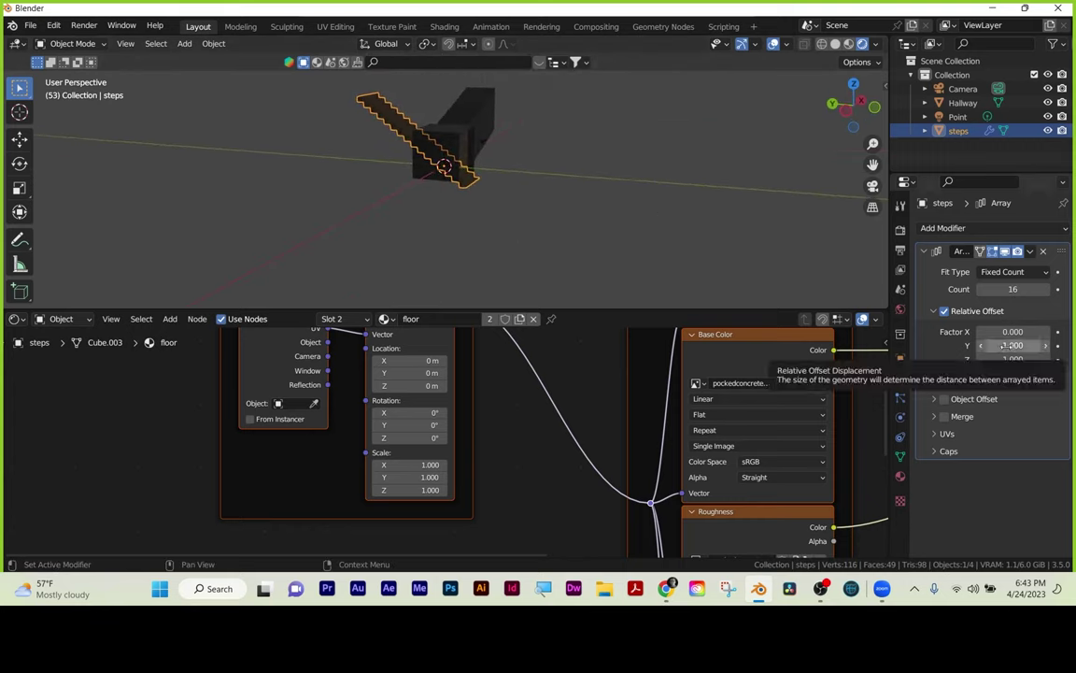
click(1014, 347)
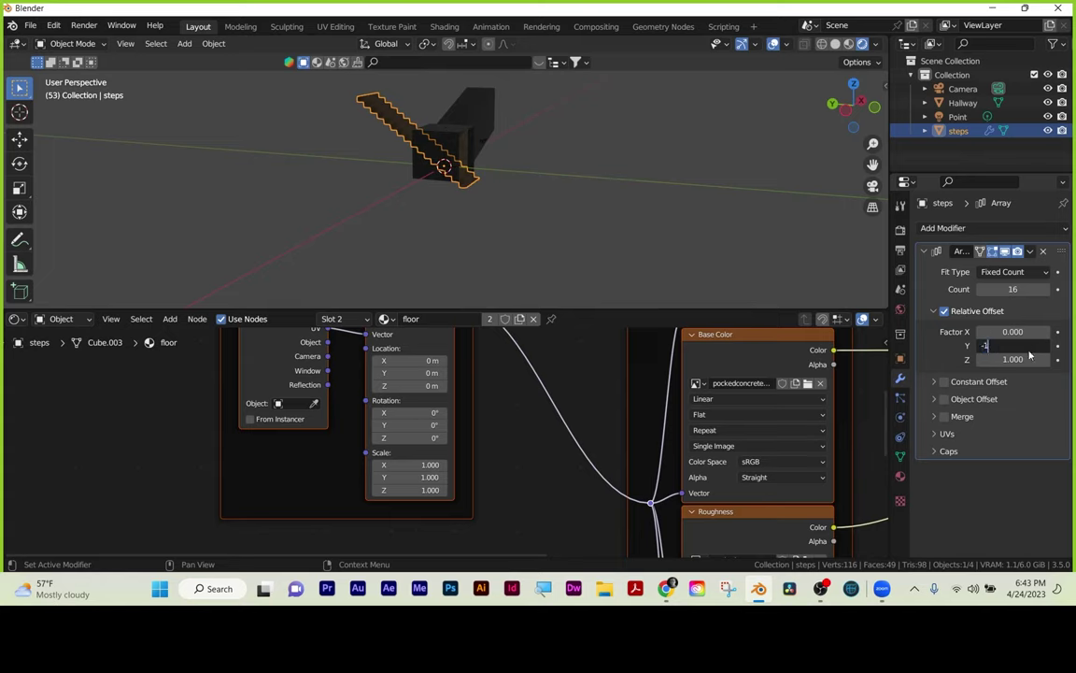
text(-1)
key(Return)
click(1016, 359)
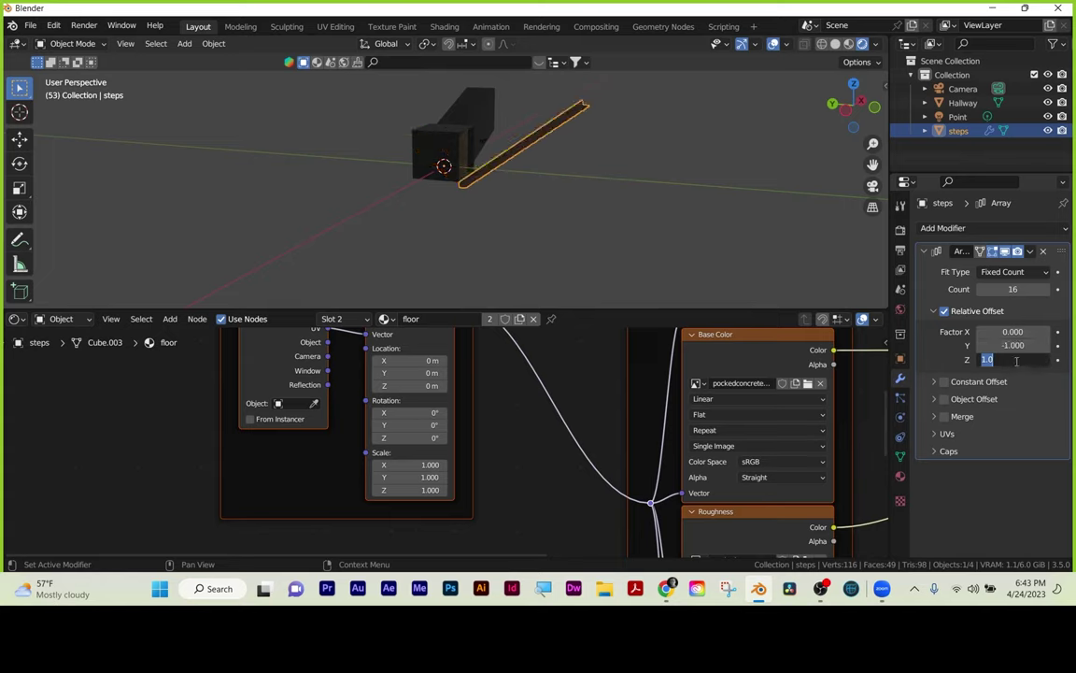
text(-1)
key(Return)
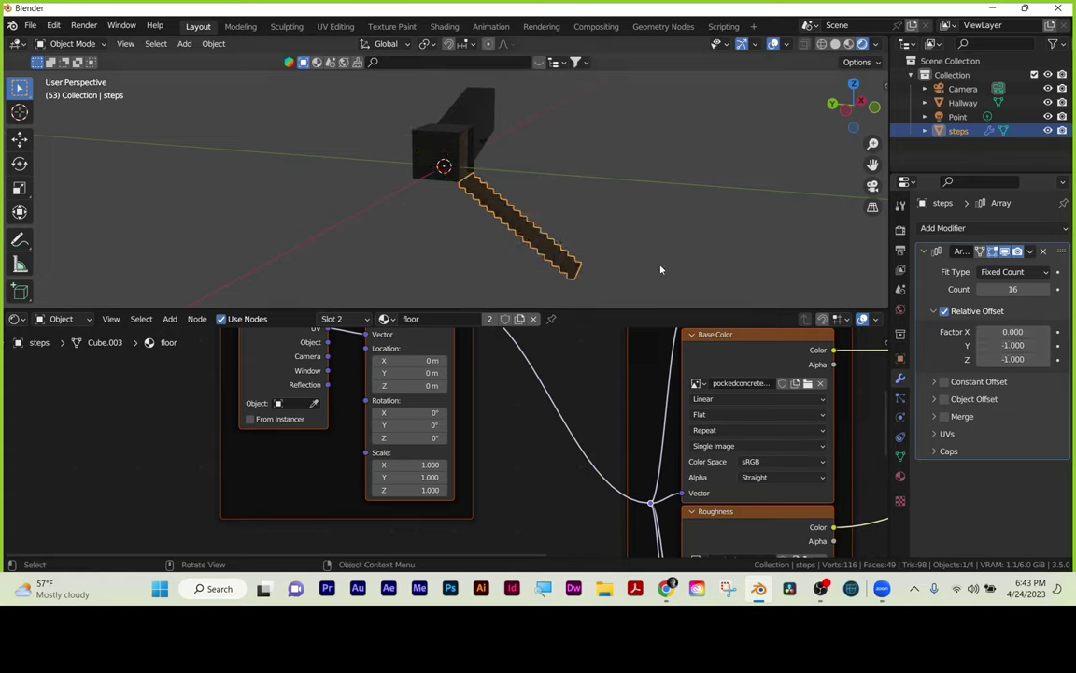
Collapse the Array modifier's settings and add a Solidify modifier to the steps object.
middle_drag(567, 203, 603, 221)
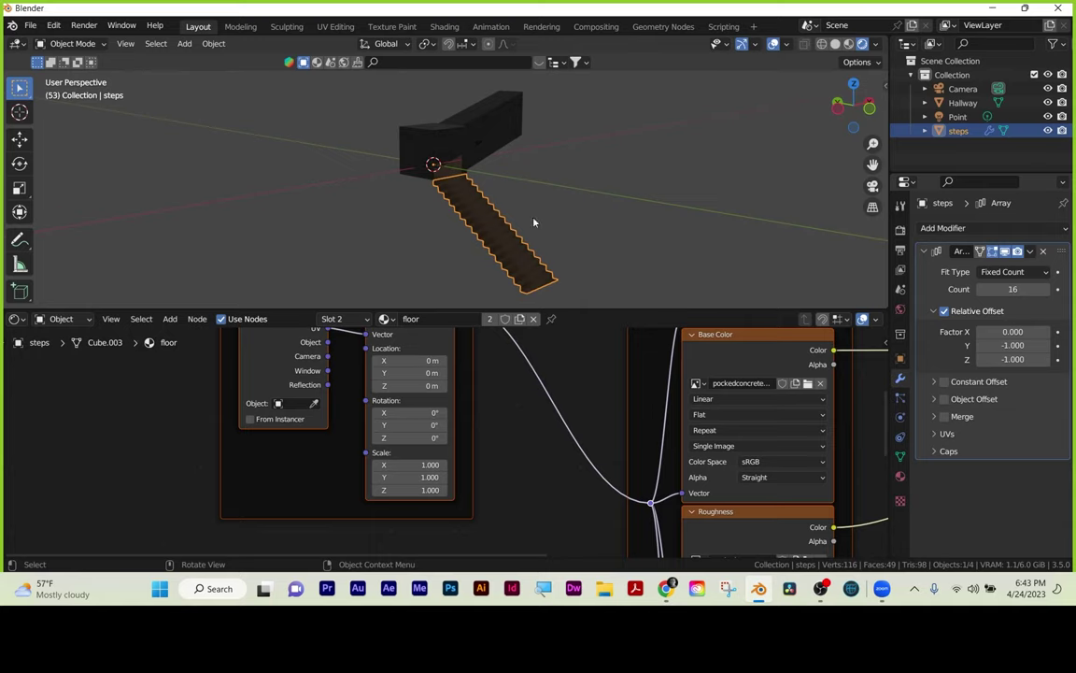
scroll(598, 200, up, 4)
click(660, 206)
middle_drag(661, 206, 311, 168)
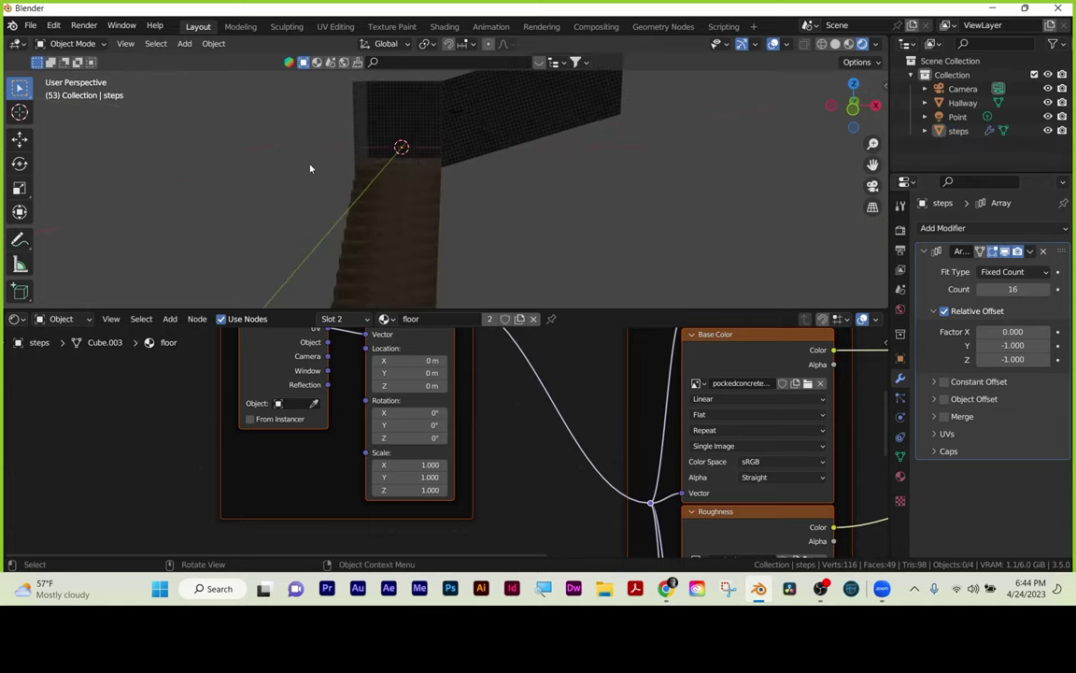
middle_drag(398, 221, 510, 204)
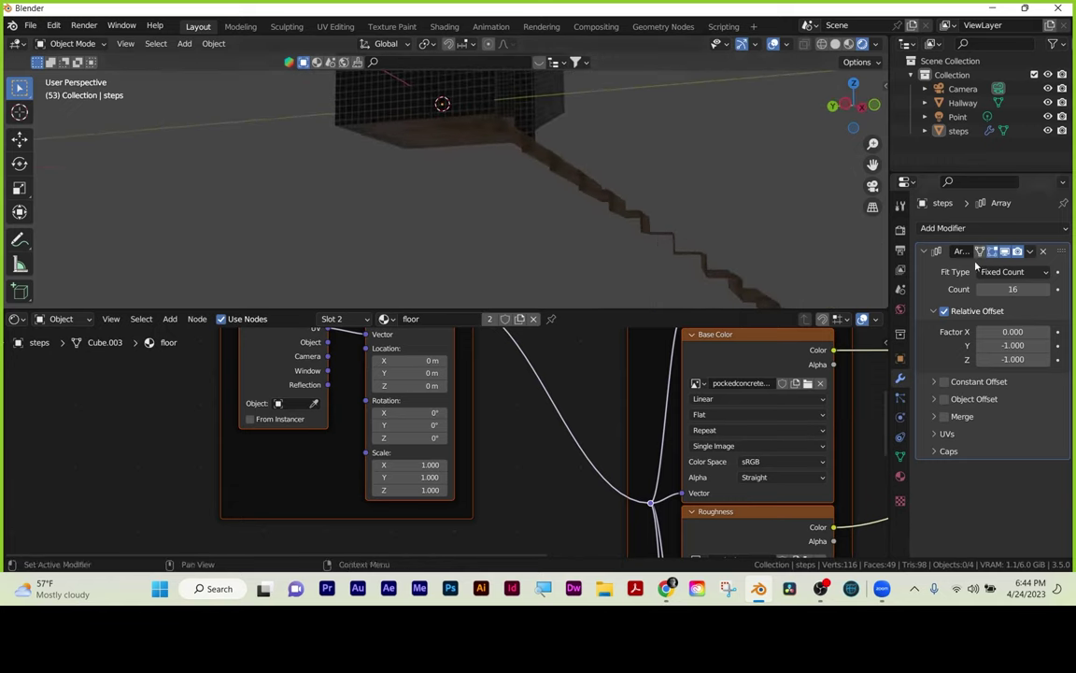
click(920, 251)
click(939, 228)
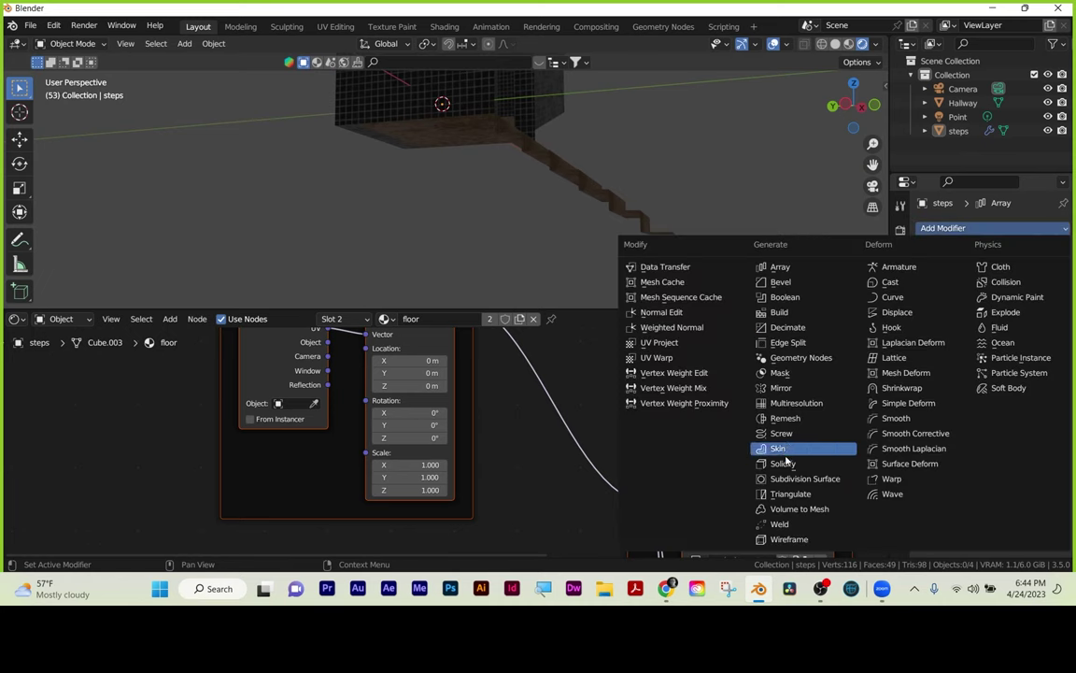
click(783, 463)
Set the Solidify offset to about -0.16, enable Even Thickness and set the thickness to about 0.94 m.
middle_drag(639, 247, 672, 238)
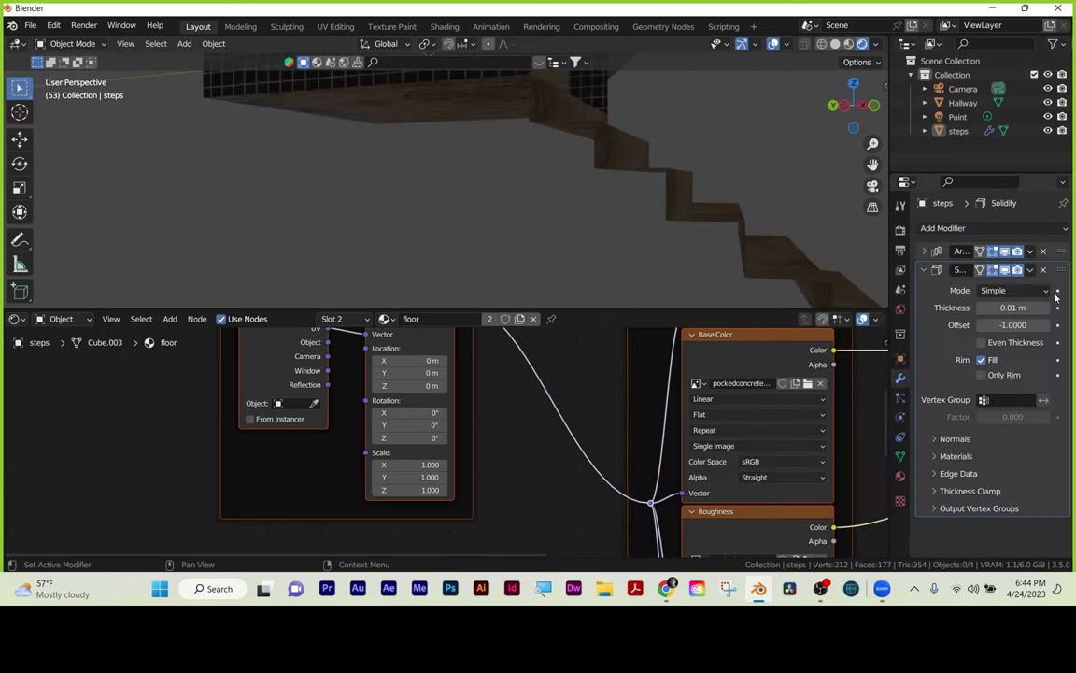
drag(1004, 324, 962, 358)
click(981, 343)
drag(1014, 307, 1058, 308)
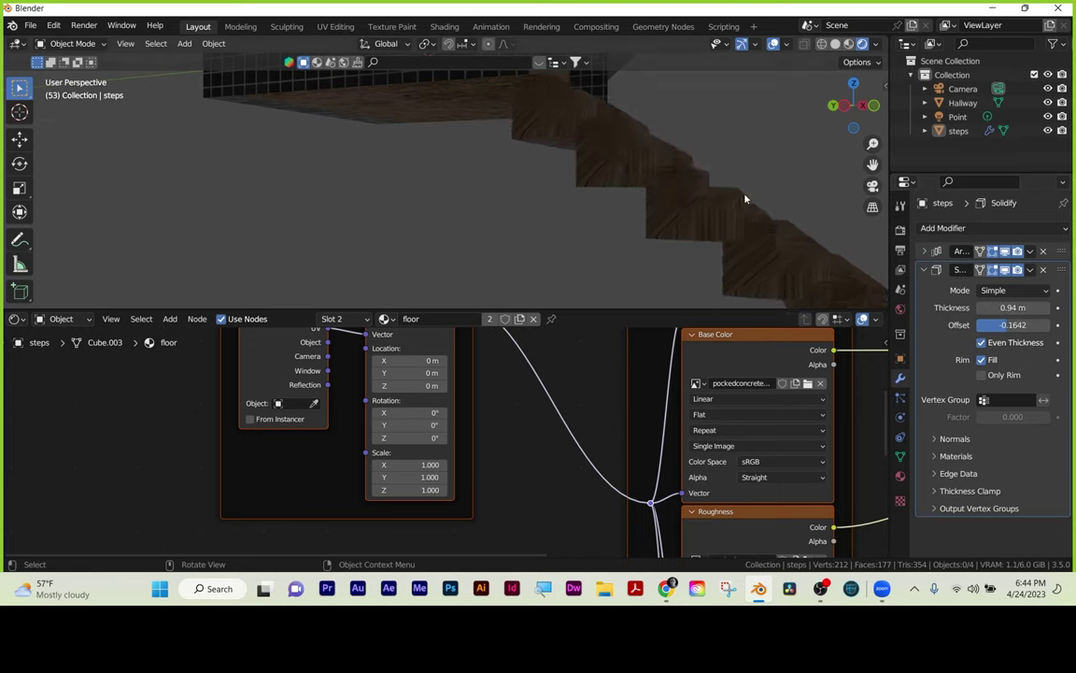
Set the Solidify offset to 1 and the thickness to about 1.38 m, and collapse the modifier's settings.
middle_drag(744, 202, 682, 221)
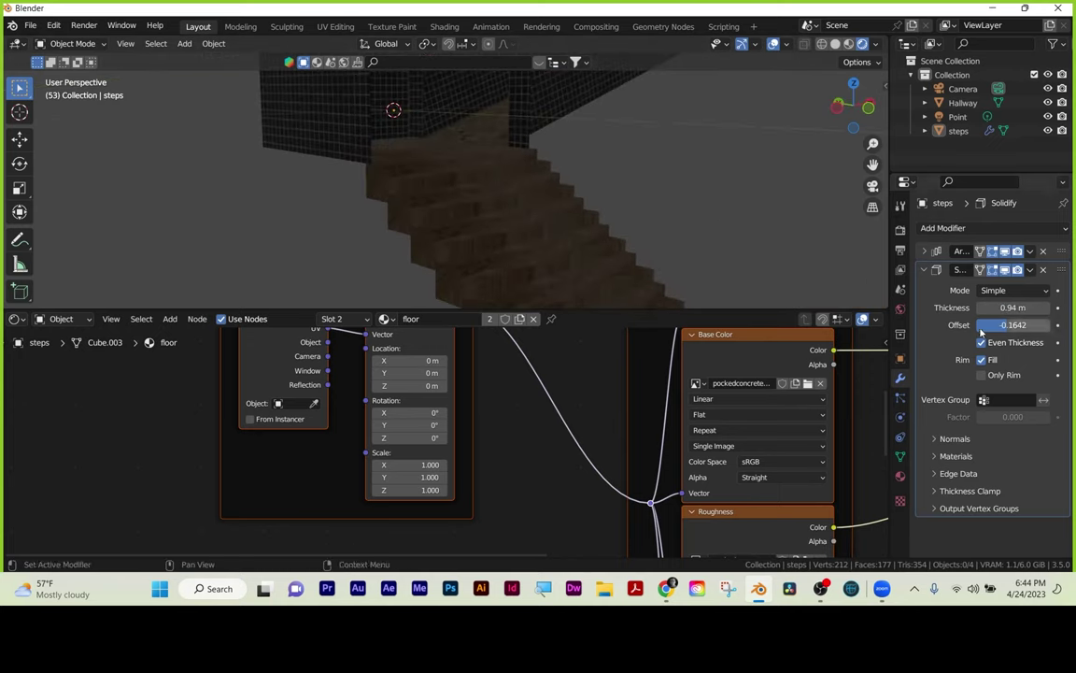
drag(1012, 324, 1065, 325)
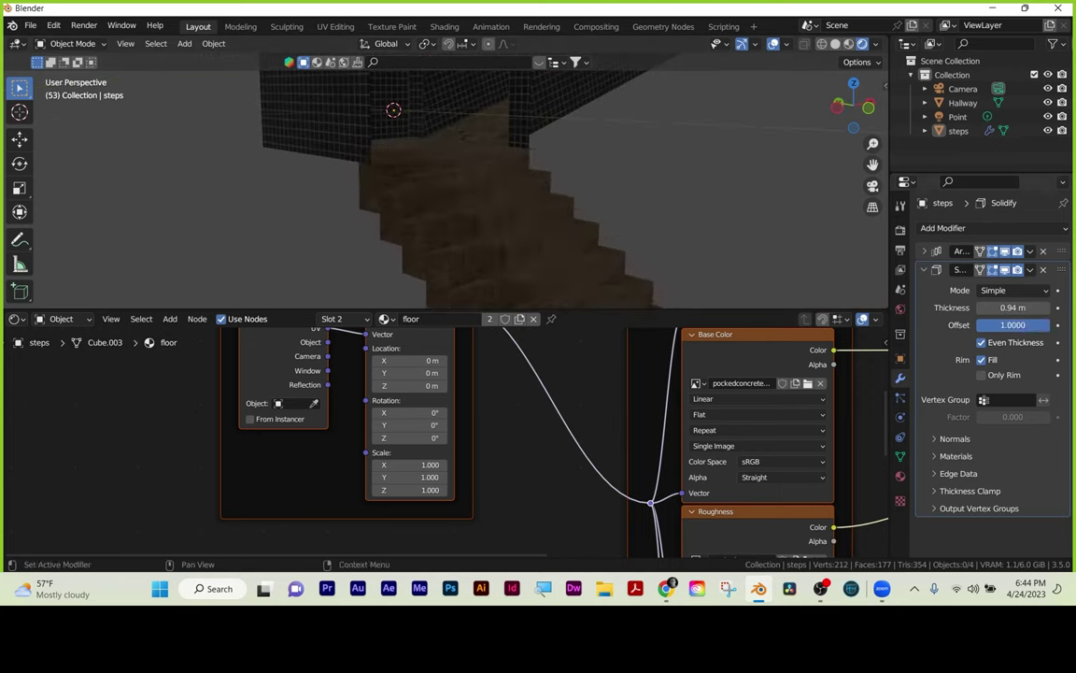
middle_drag(475, 182, 641, 222)
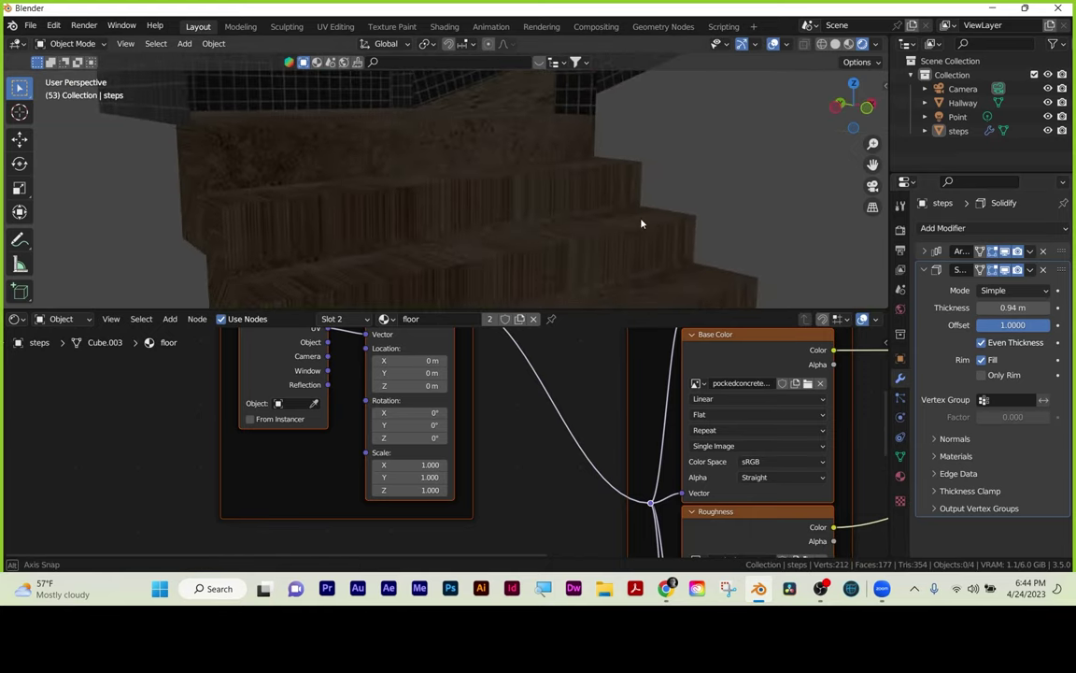
drag(1000, 308, 1032, 307)
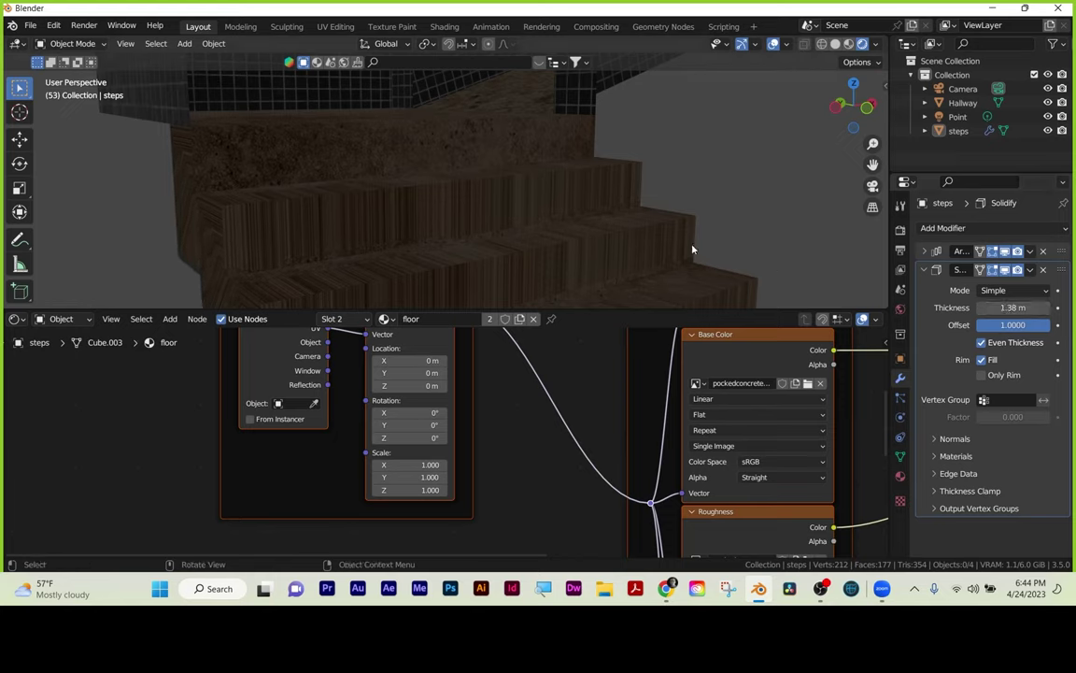
middle_drag(622, 219, 576, 235)
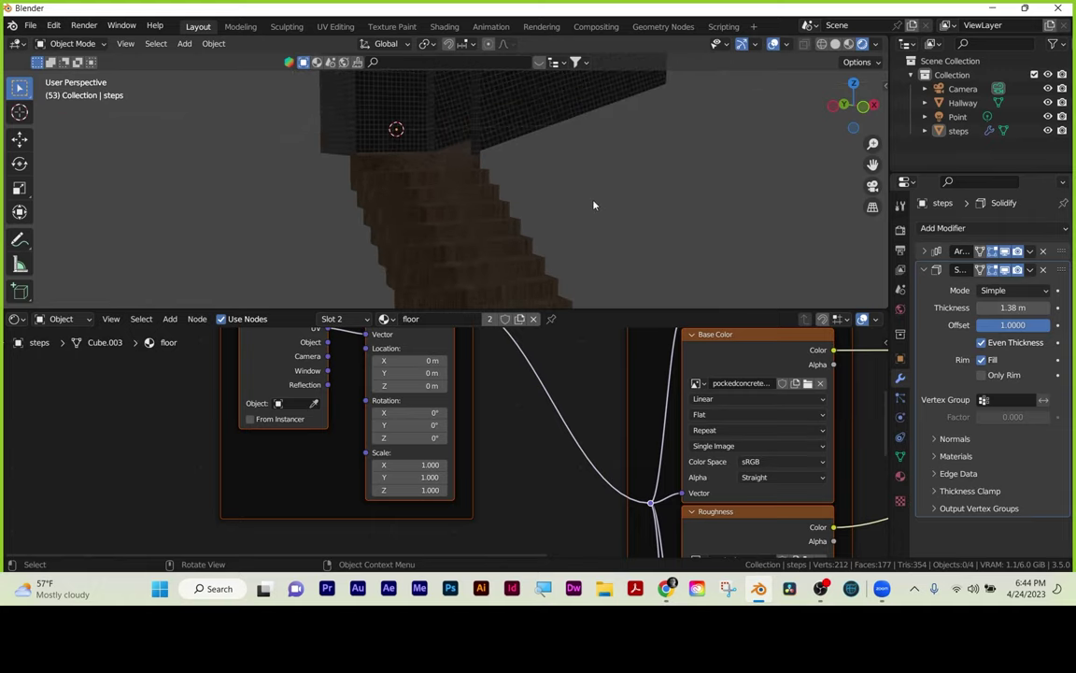
click(925, 270)
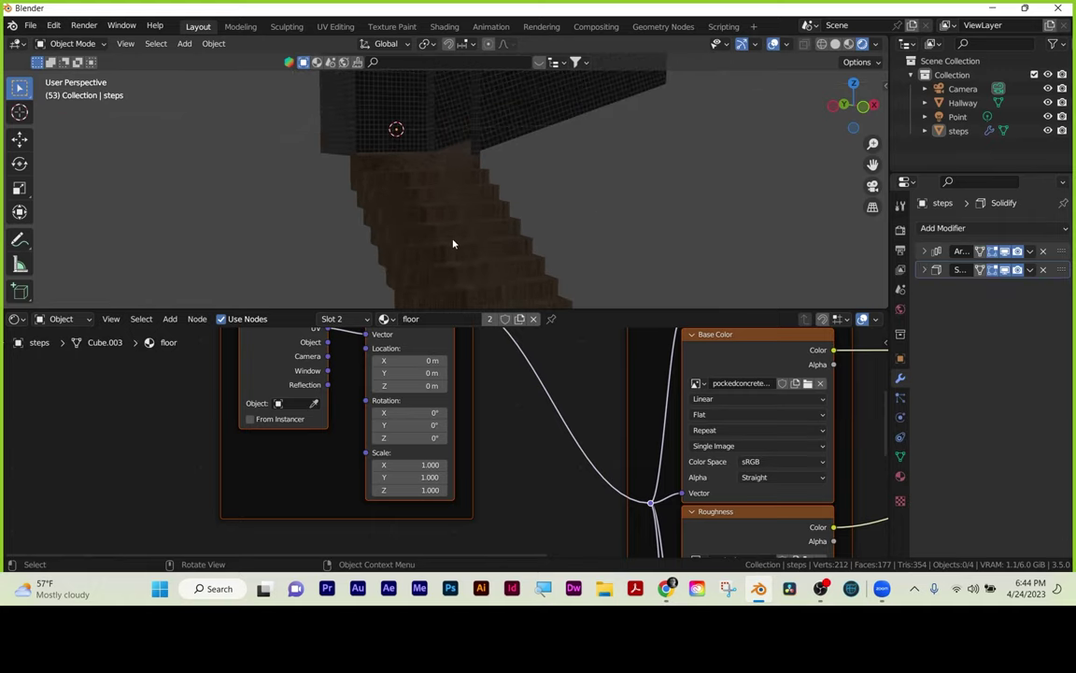
Switch the steps object to mesh editing and run Smart UV Project with a 66° angle limit.
mouse_move(451, 240)
middle_down()
mouse_move(564, 221)
mouse_move(466, 232)
middle_up()
click(468, 229)
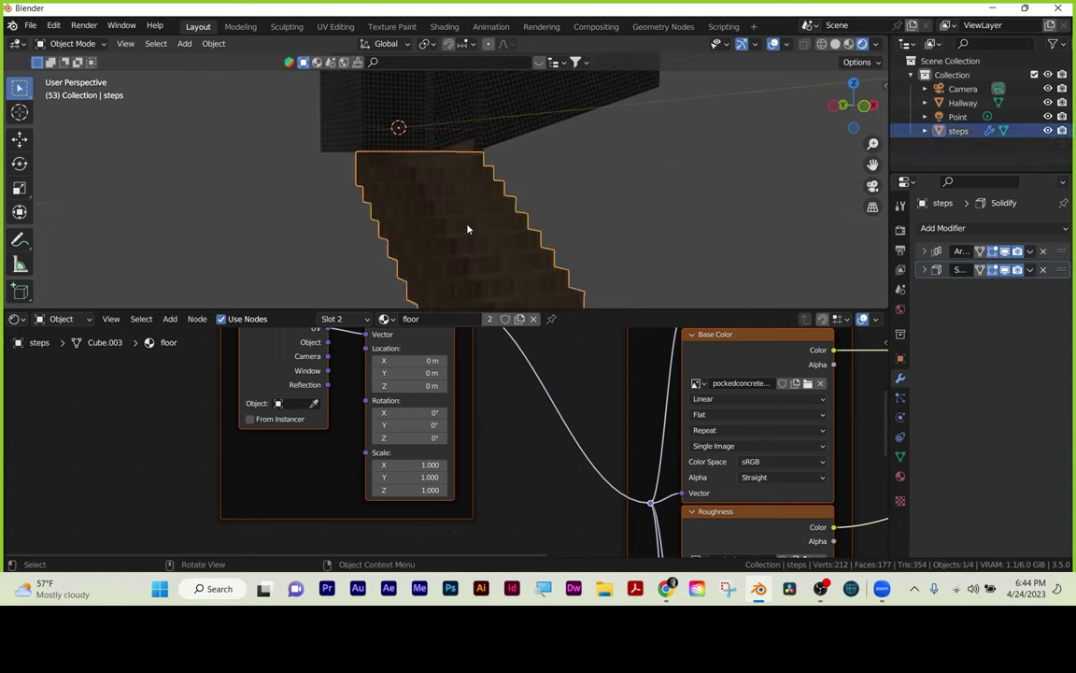
key(Tab)
key(u)
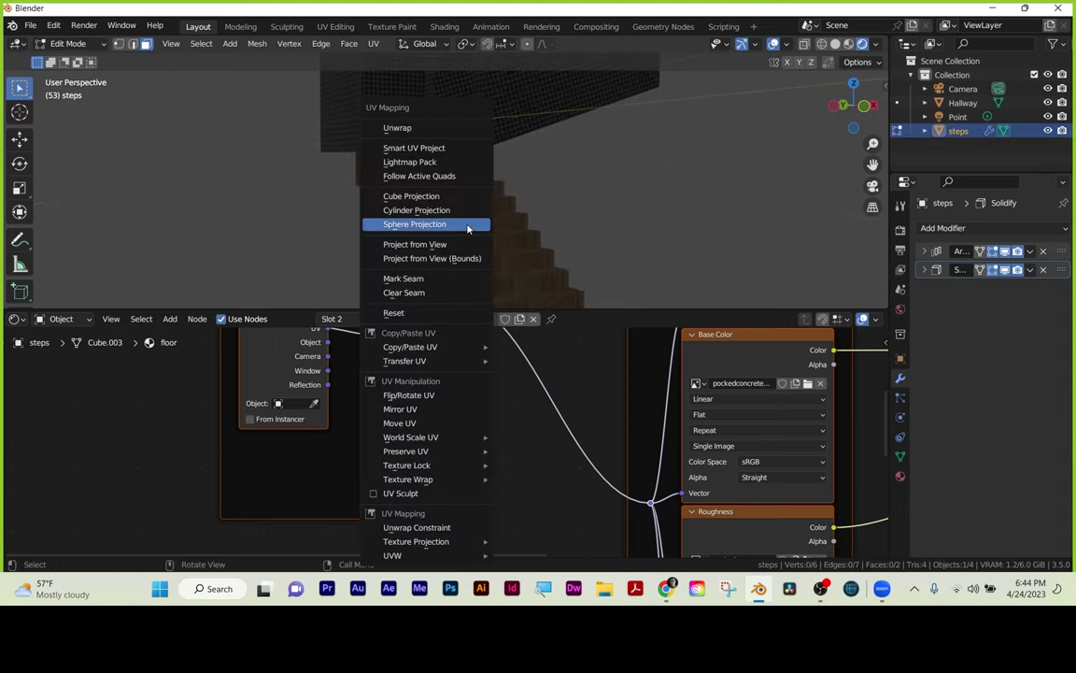
click(428, 147)
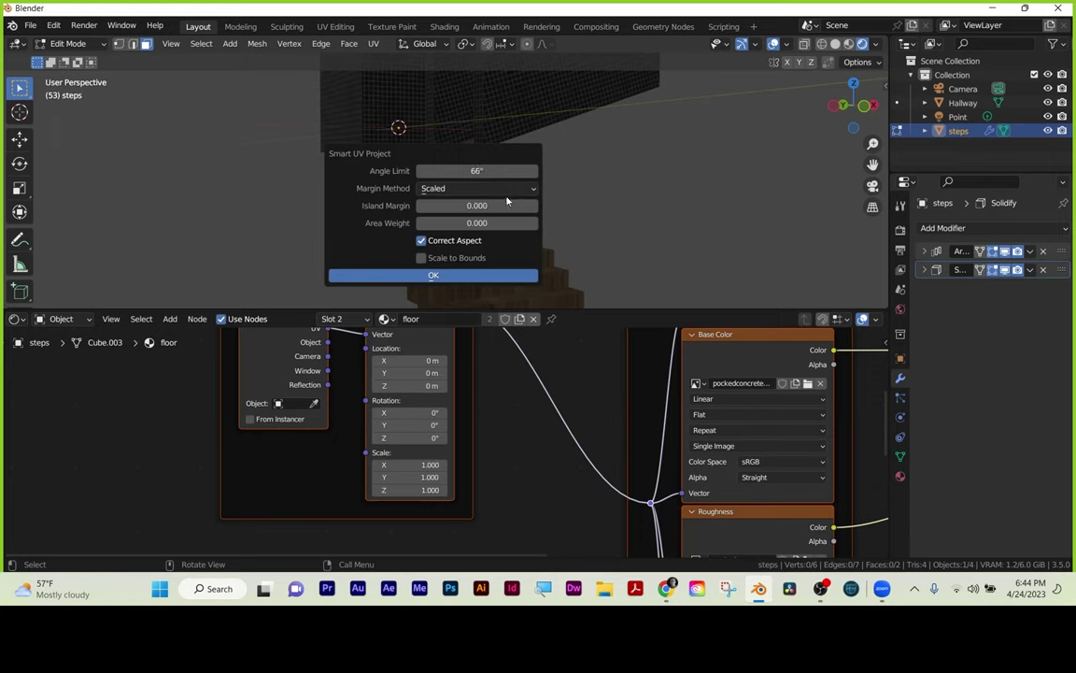
click(436, 274)
scroll(654, 234, down, 2)
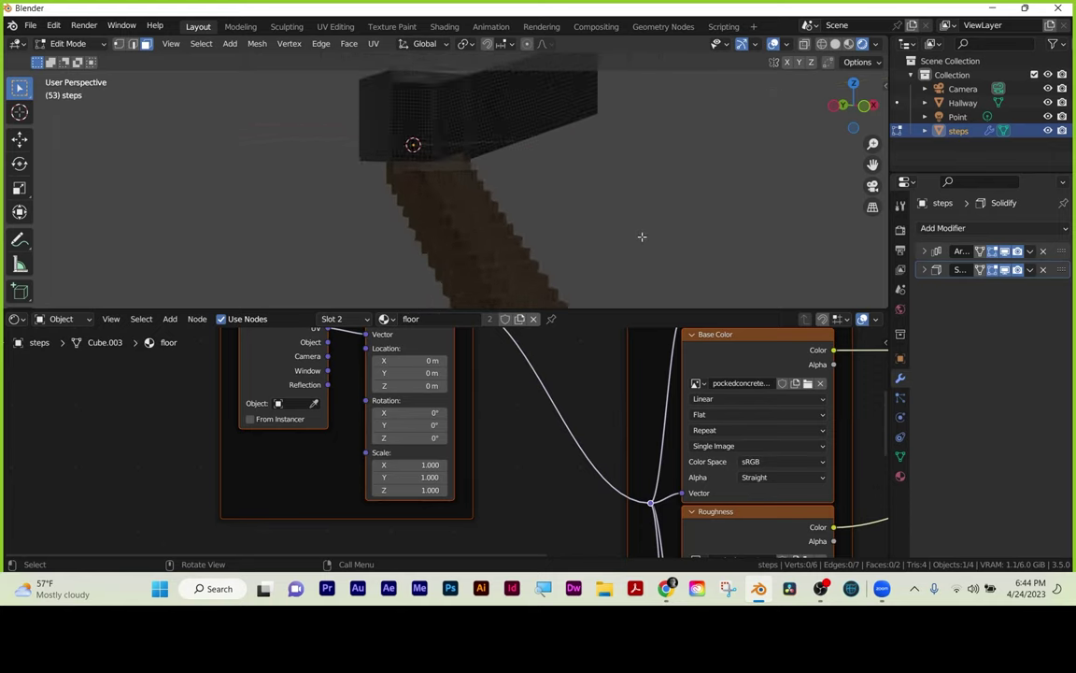
Remove the Solidify modifier from the steps object.
scroll(642, 236, up, 6)
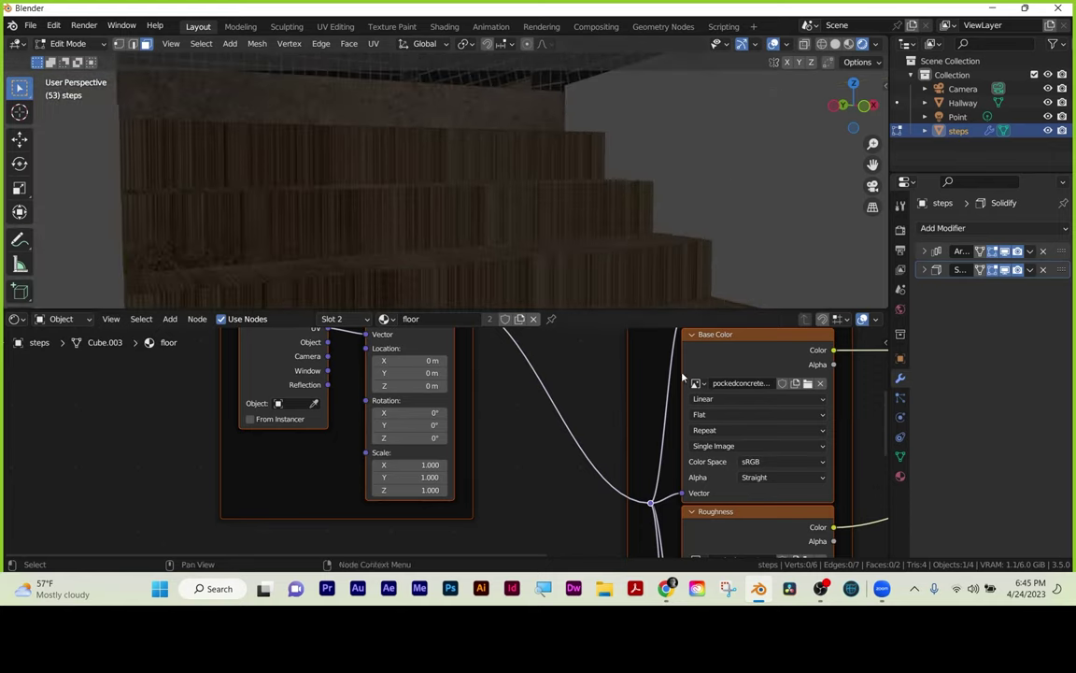
click(1045, 271)
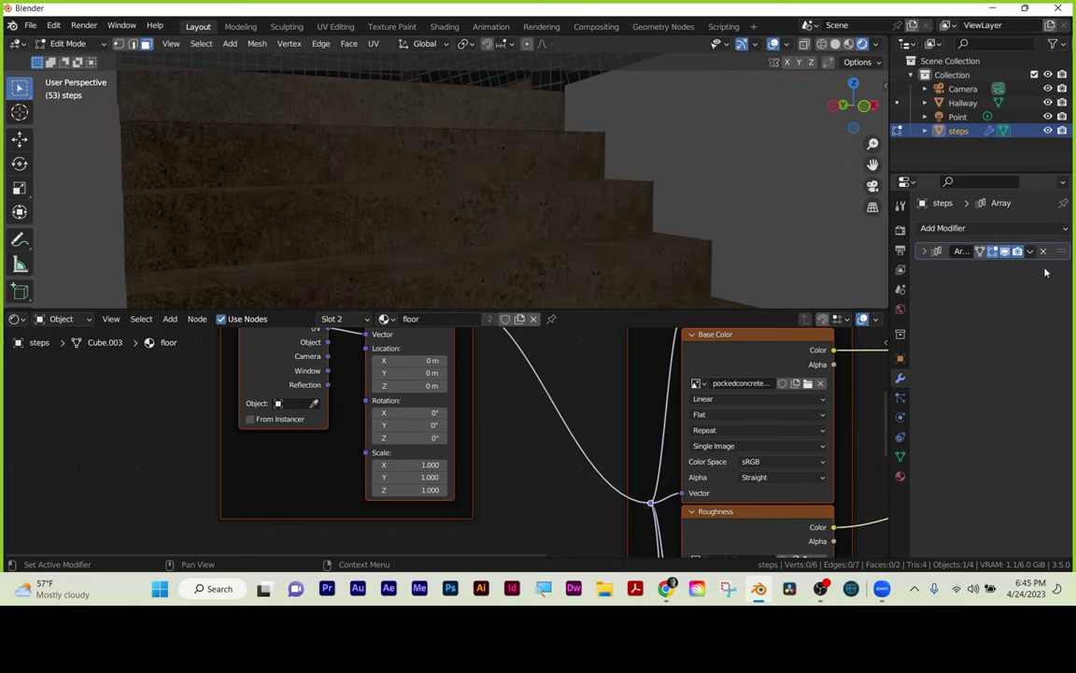
middle_drag(562, 173, 471, 217)
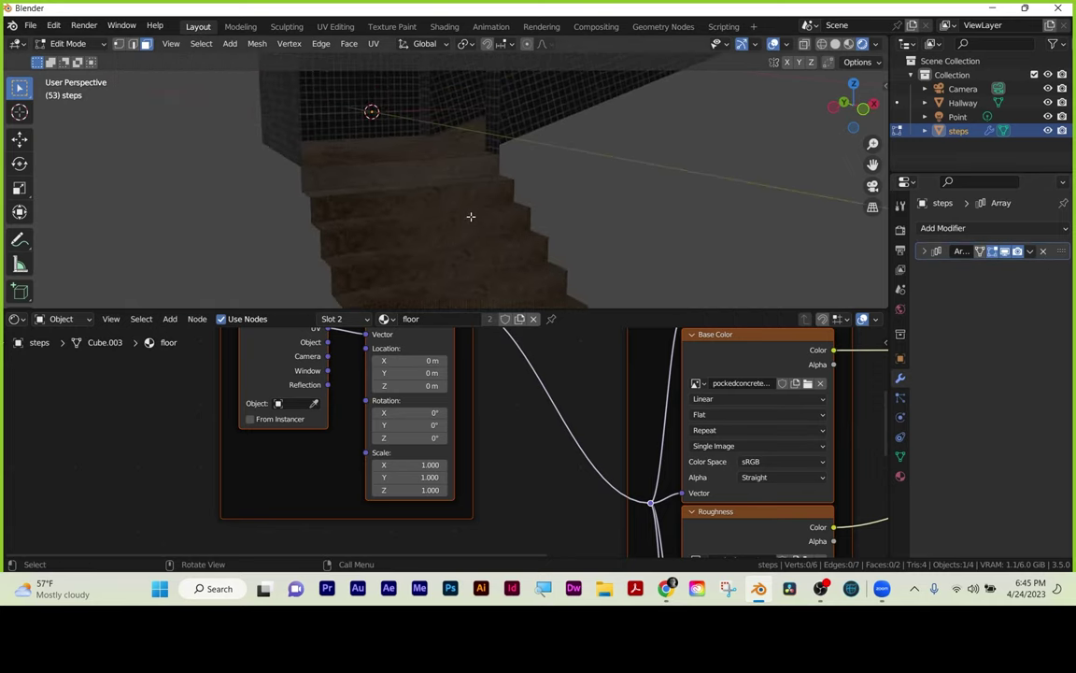
Save the Blender file to the Desktop as Stairs.
key(ctrl+s)
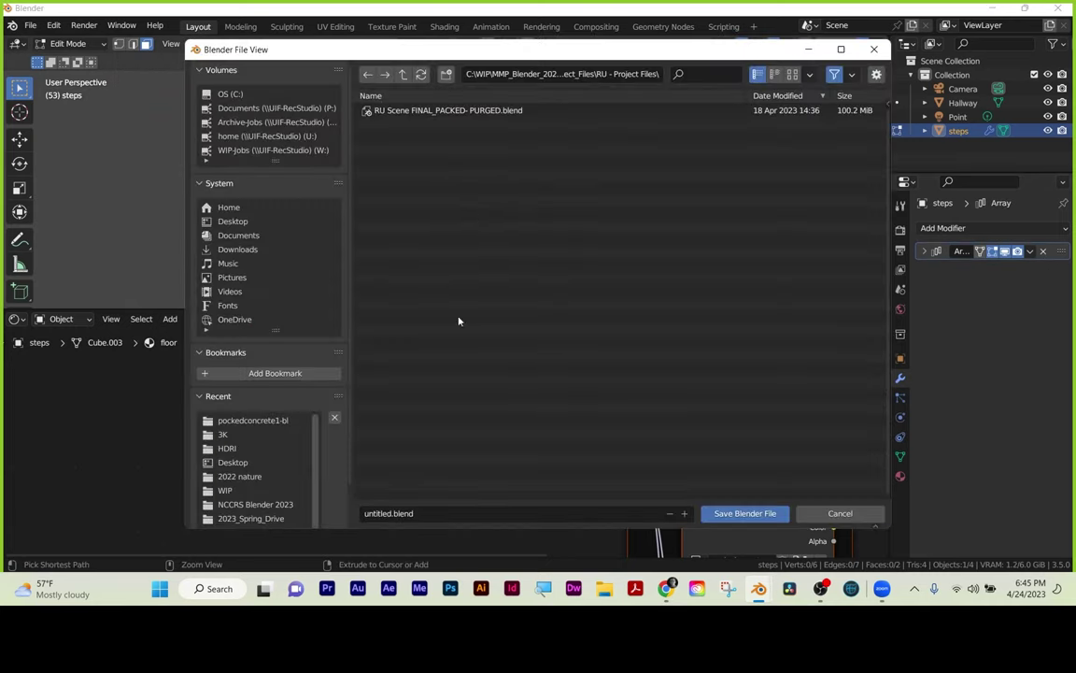
click(434, 514)
text(Stairs)
click(233, 222)
click(752, 513)
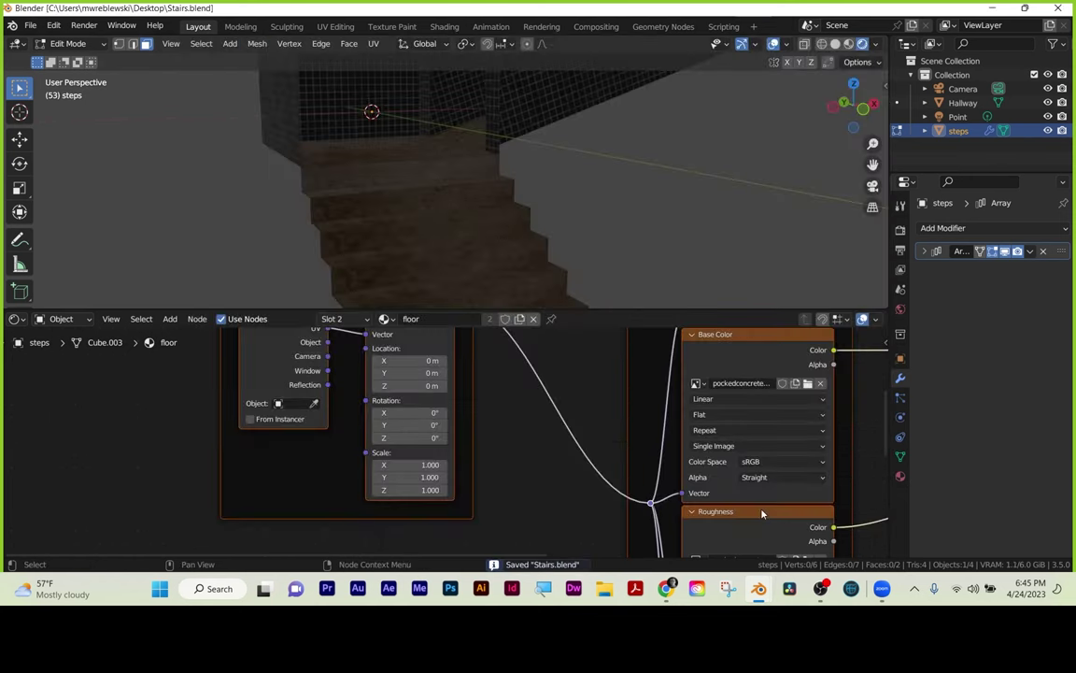
Leave mesh editing on the steps object and switch the Hallway object to mesh editing.
middle_drag(523, 243, 606, 191)
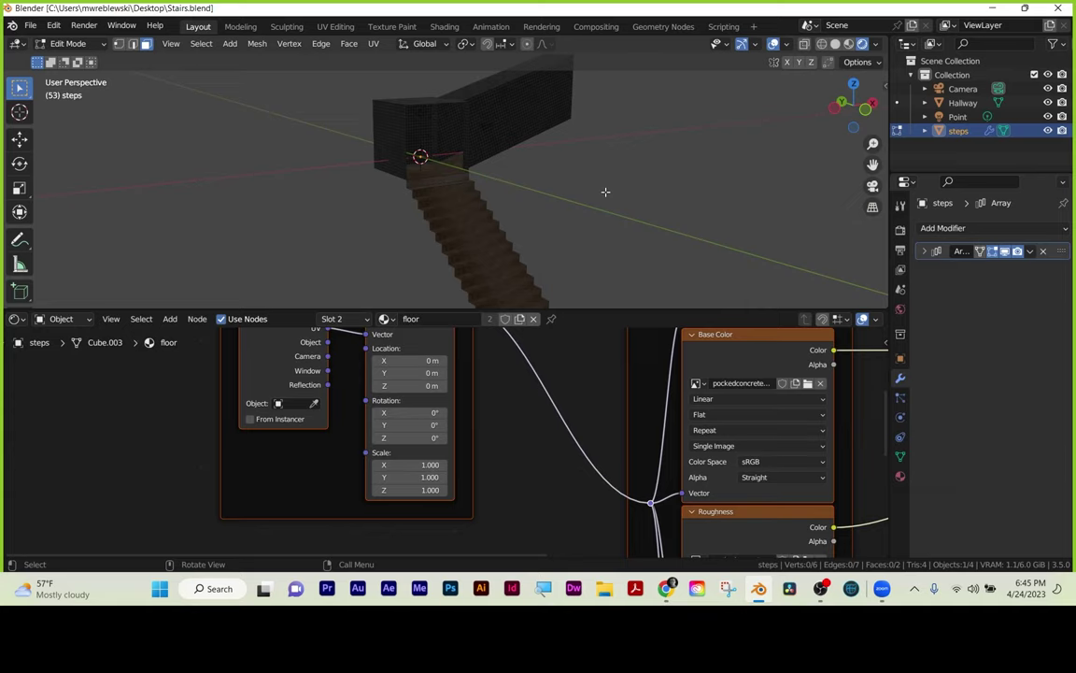
middle_drag(606, 192, 529, 210)
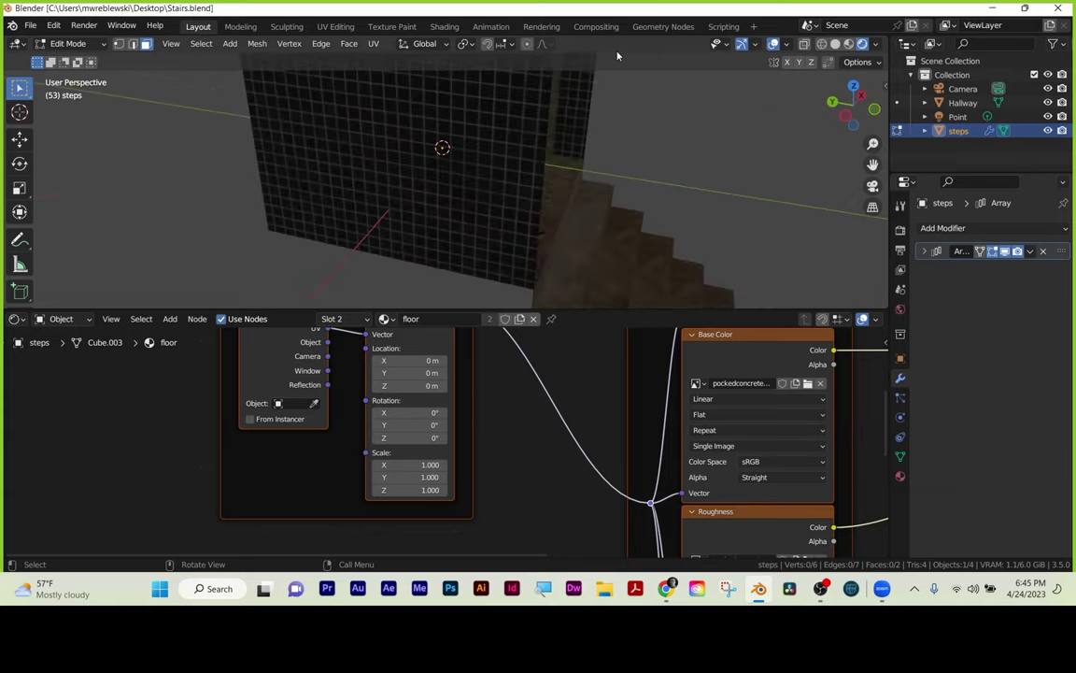
mouse_move(547, 120)
middle_down()
mouse_move(572, 131)
mouse_move(554, 120)
middle_up()
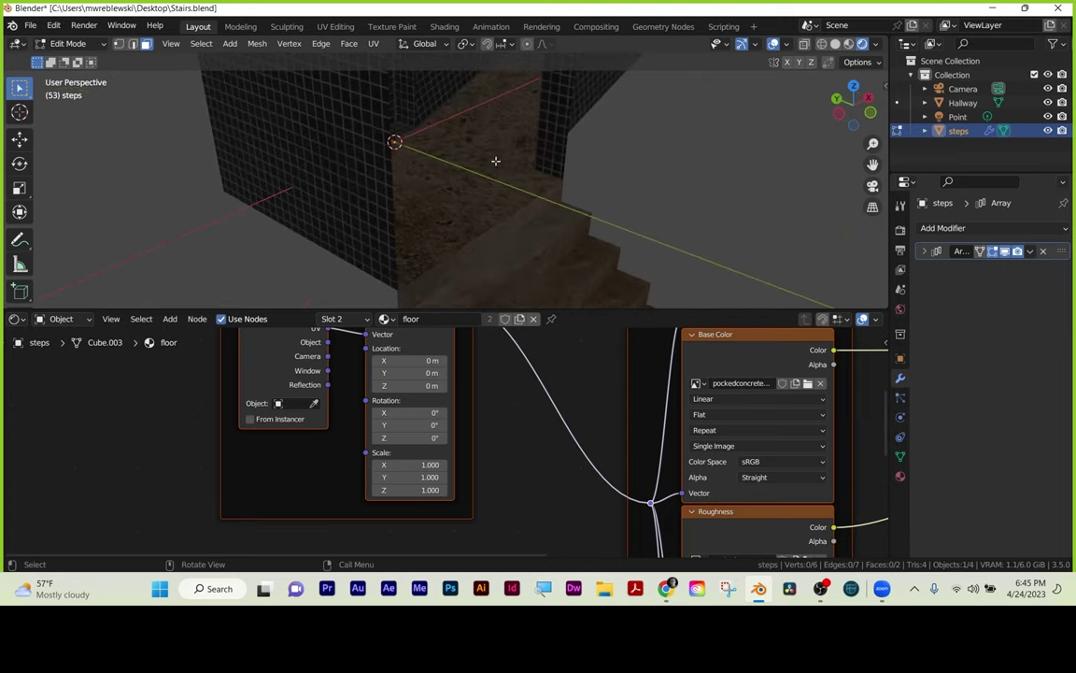
middle_drag(555, 222, 512, 188)
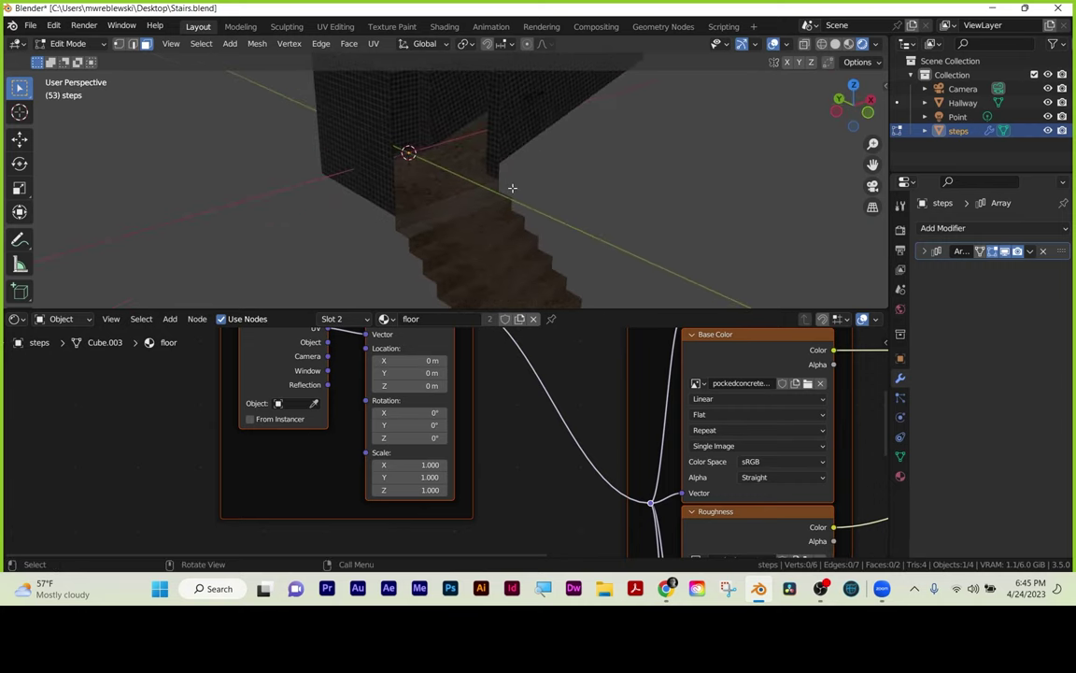
key(Tab)
click(497, 127)
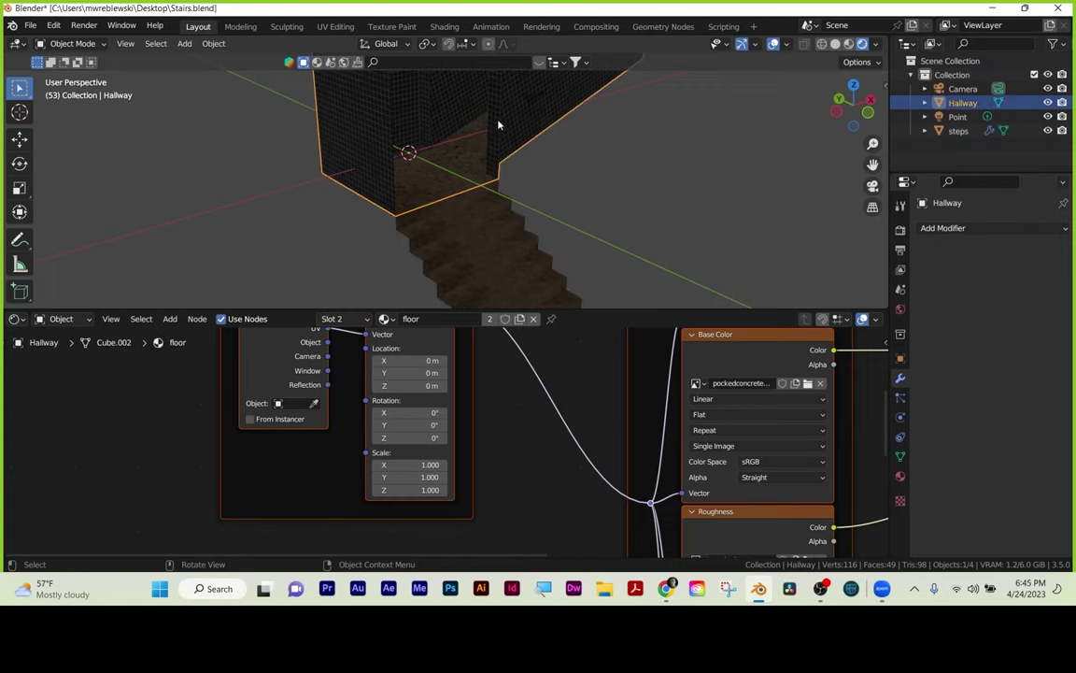
key(Tab)
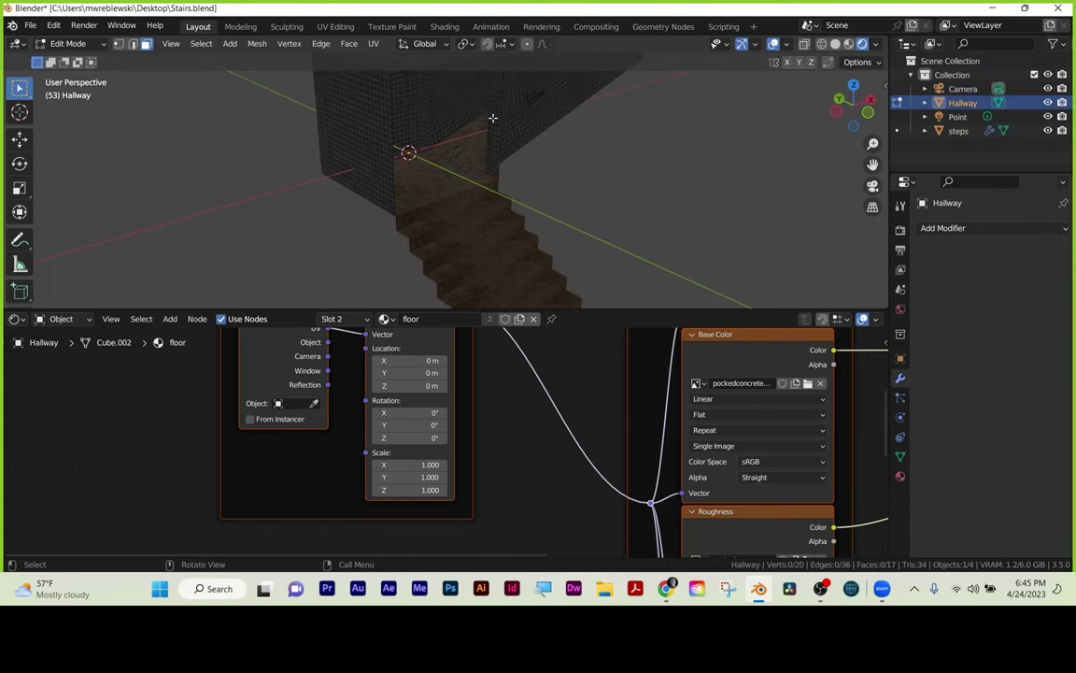
Select the outer vertical edge of the narrow hallway wall face beside the top of the stairs in edge selection mode.
click(501, 122)
middle_drag(554, 183, 563, 159)
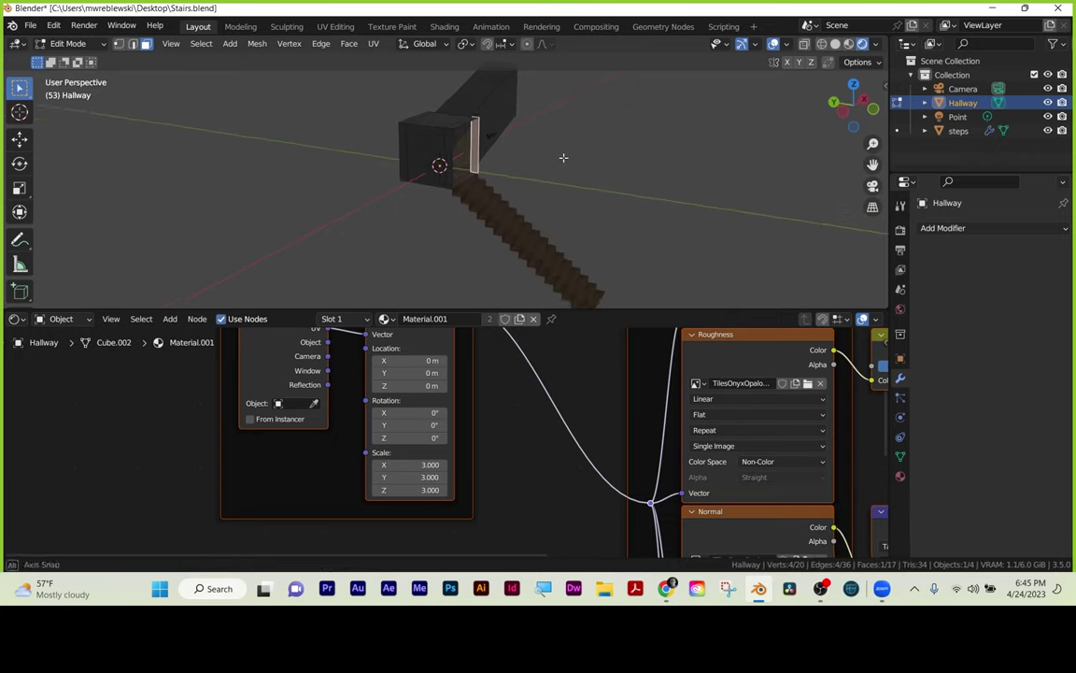
scroll(493, 160, up, 3)
middle_drag(493, 161, 458, 141)
key(2)
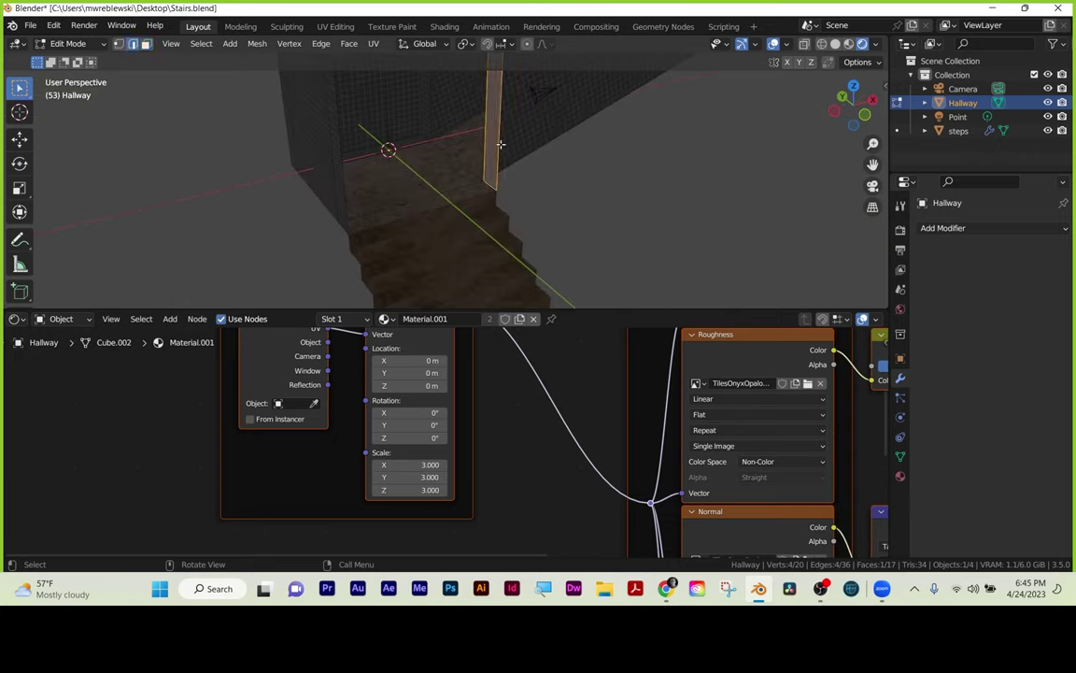
click(499, 144)
middle_drag(519, 178, 606, 180)
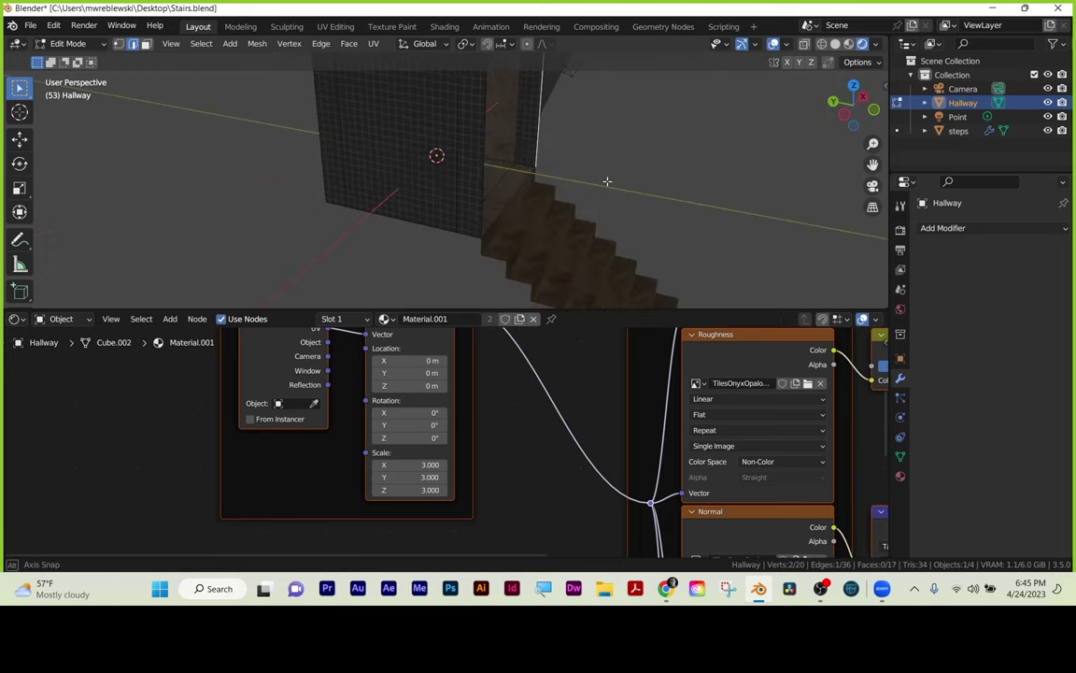
key(e)
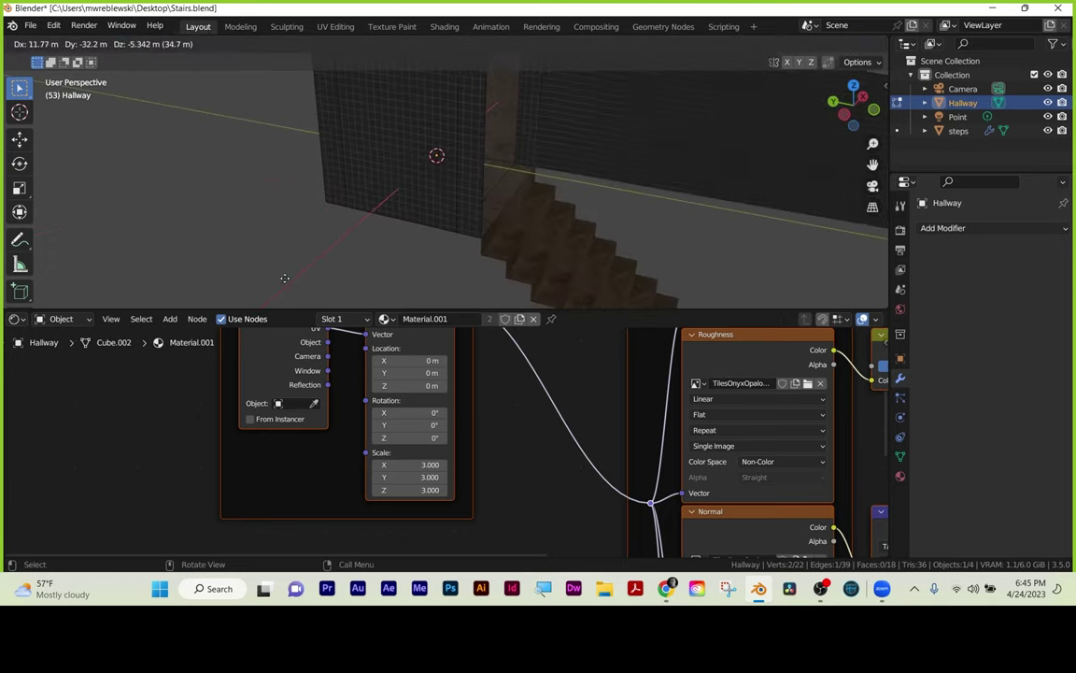
right_click(596, 261)
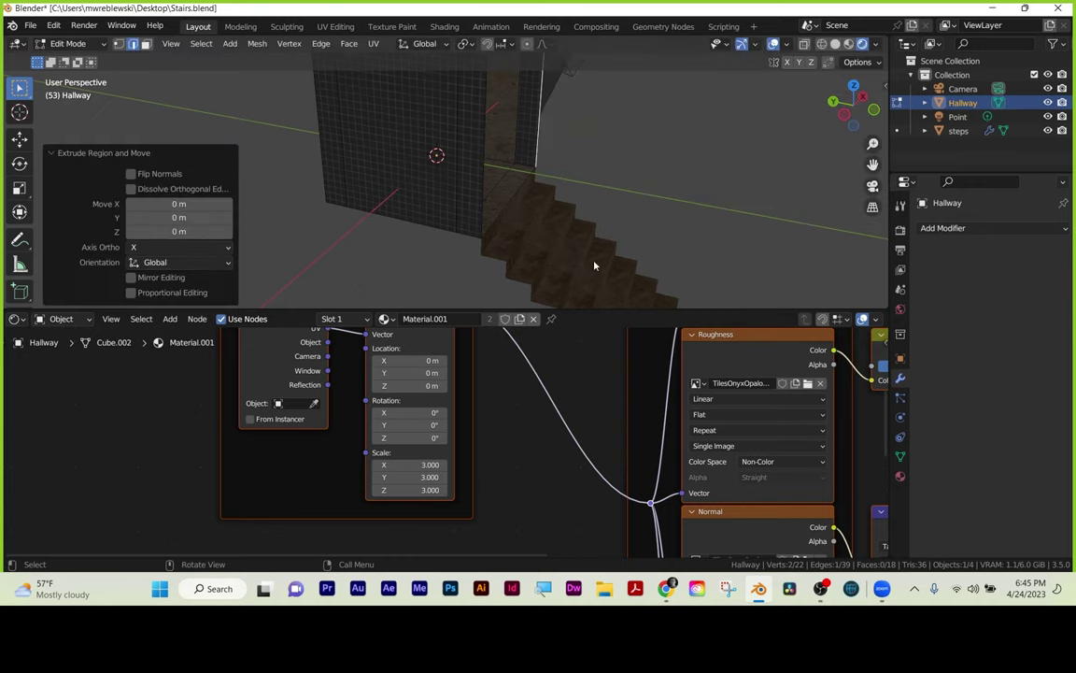
key(ctrl+z)
key(ctrl+shift+z)
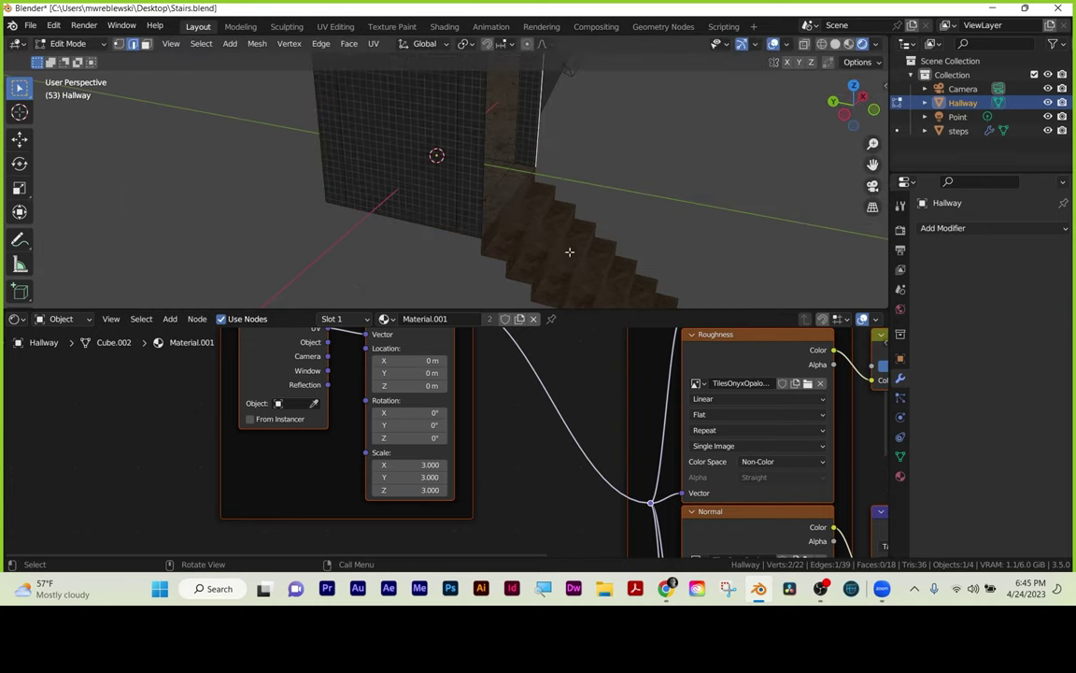
Extrude the selected vertical edge along negative global Y from the left orthographic view, forming a long side wall beside the stairs.
key(grave)
click(468, 248)
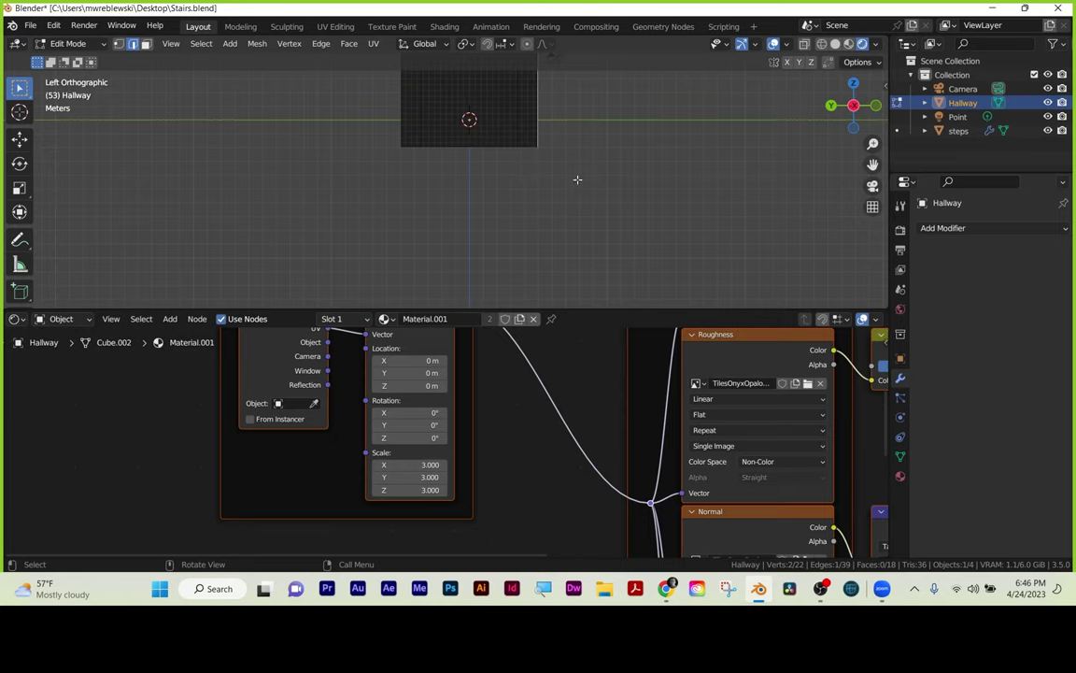
shift+middle_drag(577, 179, 387, 263)
key(e)
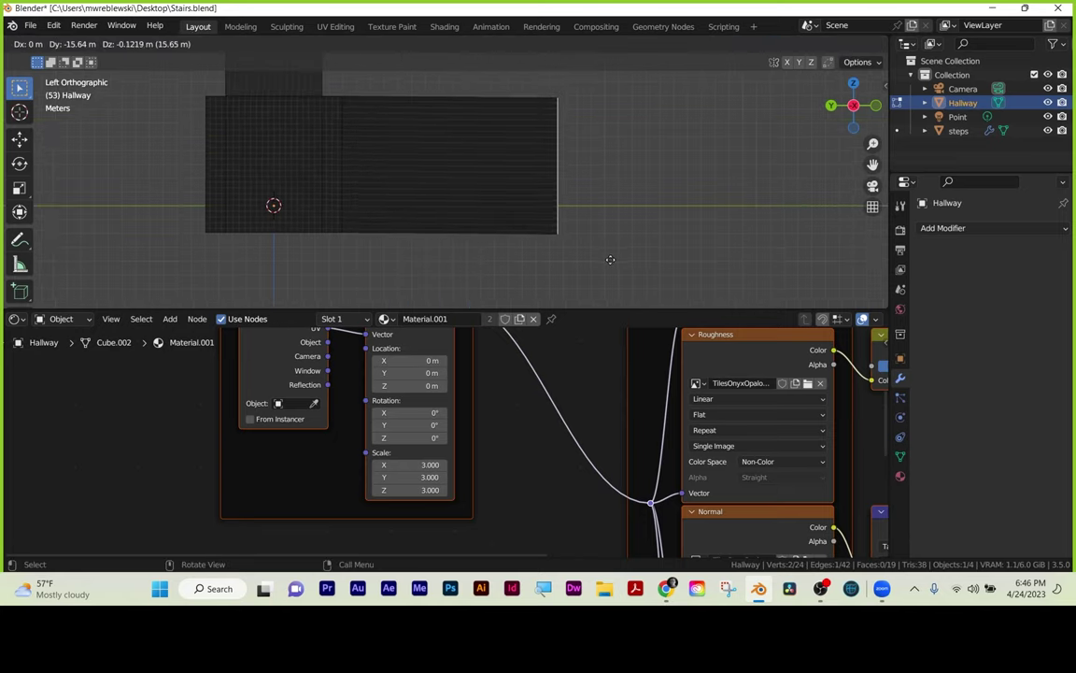
key(y)
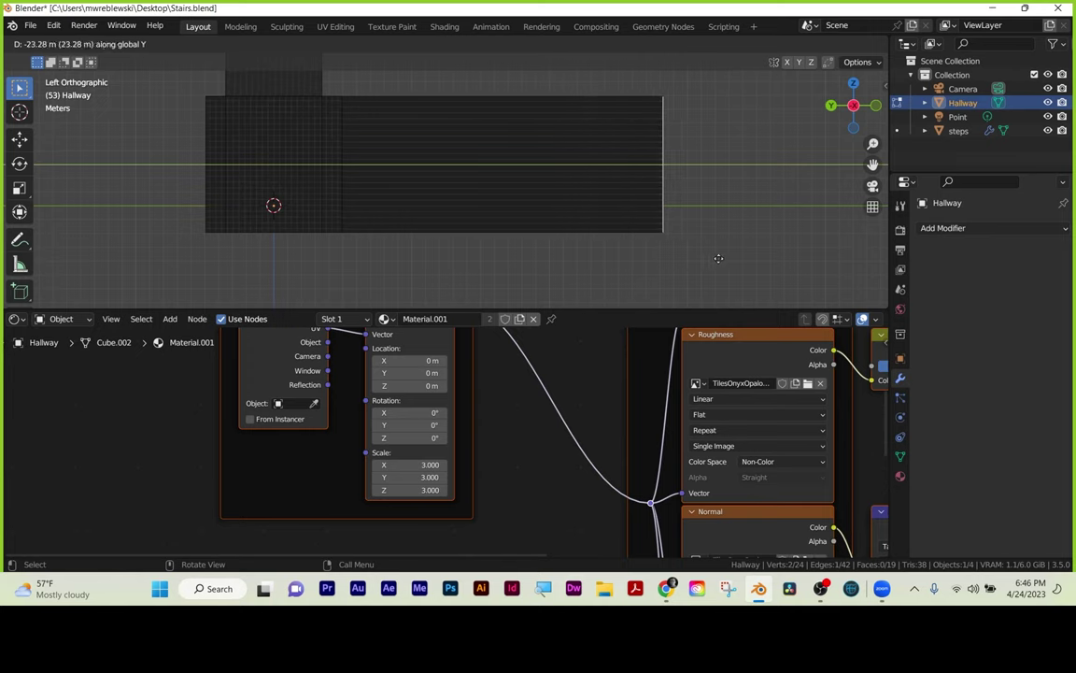
click(654, 238)
Extrude the new side wall's bottom edge downward along global Z past the descending steps and clear the selection.
scroll(461, 229, down, 3)
middle_drag(461, 228, 482, 206)
click(483, 211)
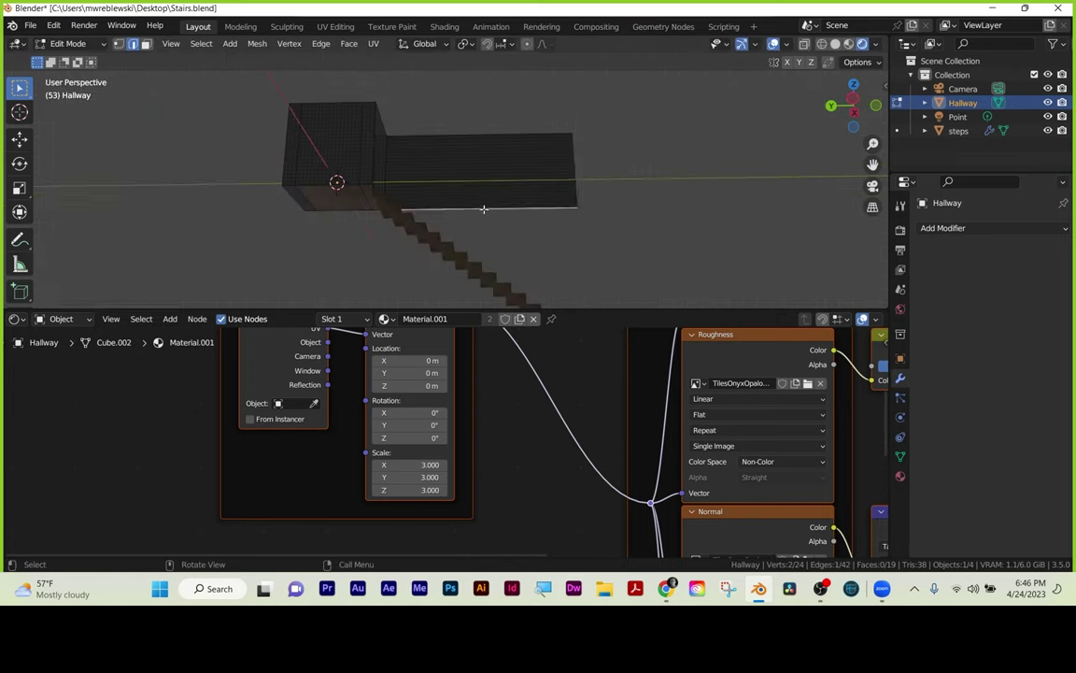
key(e)
key(z)
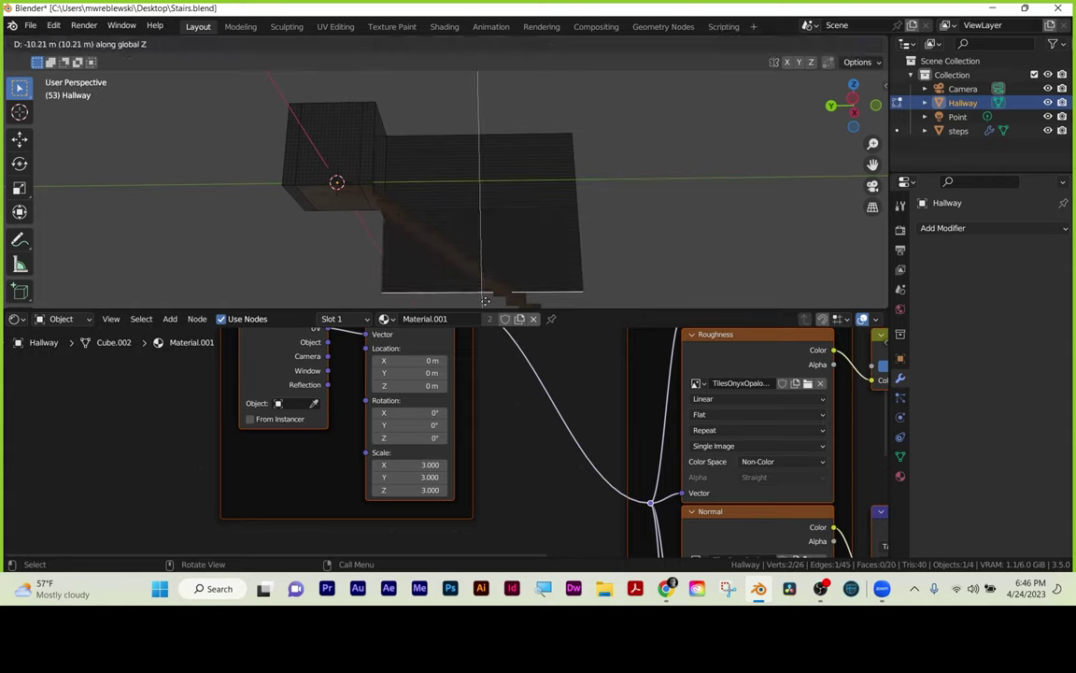
click(531, 144)
click(646, 227)
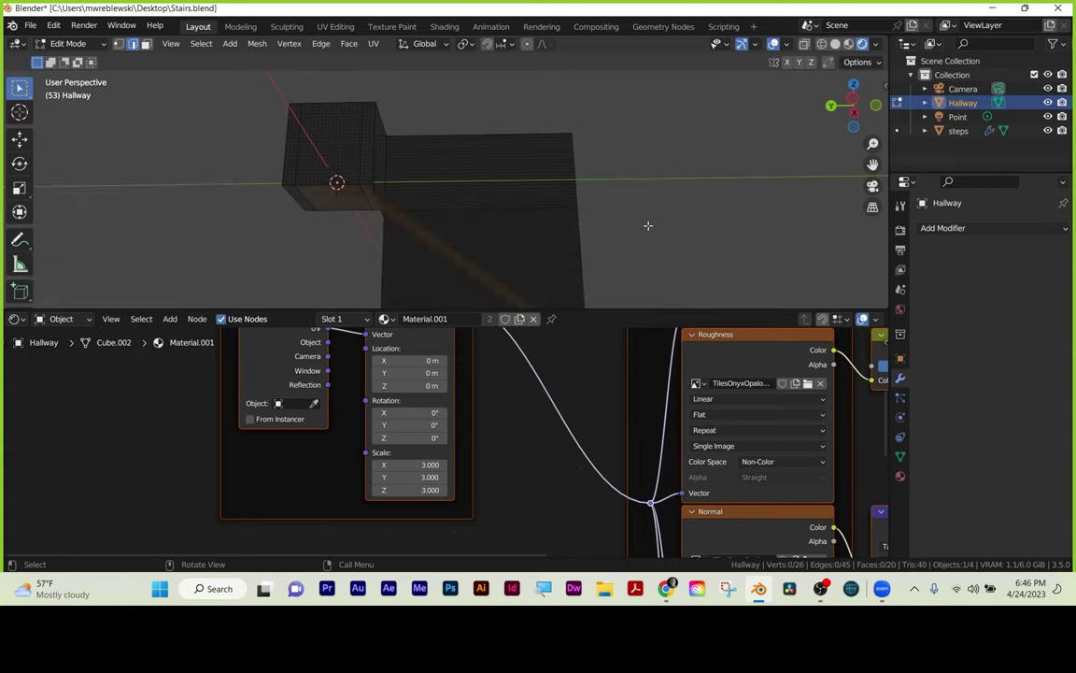
Select the entire Hallway mesh and run Smart UV Project with a 66° angle limit.
middle_drag(636, 221, 522, 176)
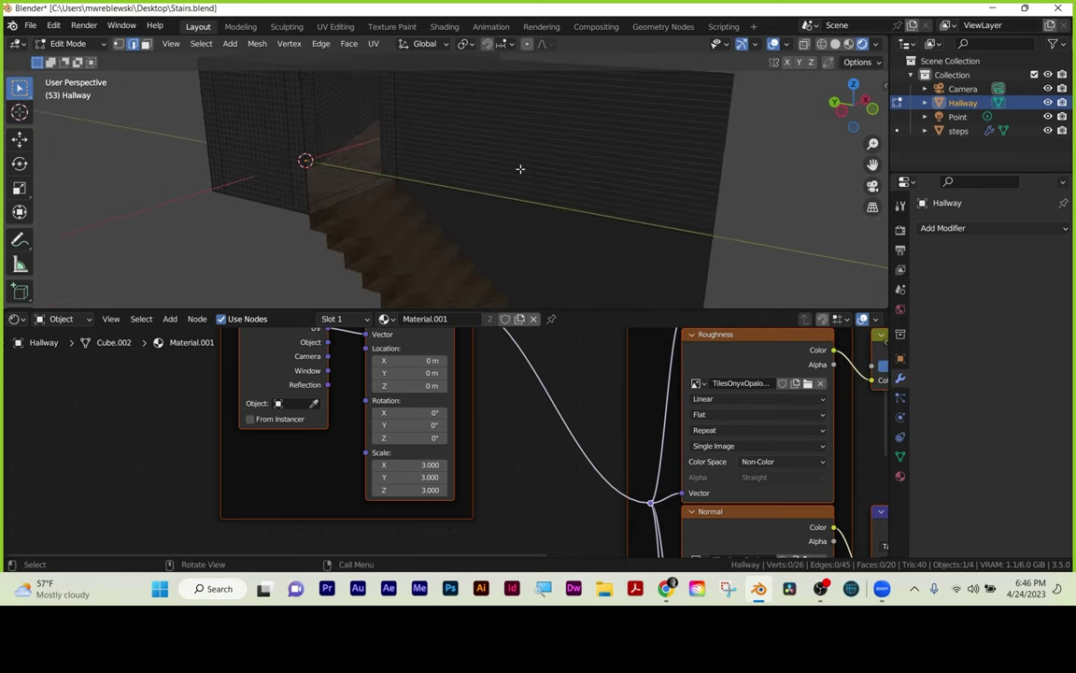
key(Tab)
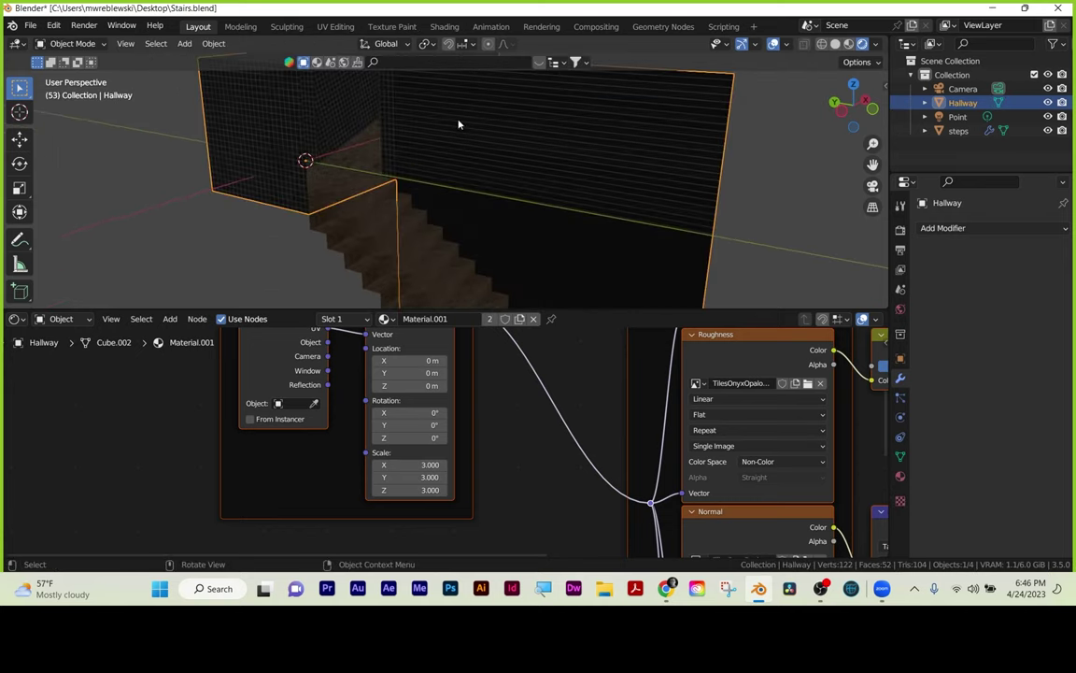
key(Tab)
key(a)
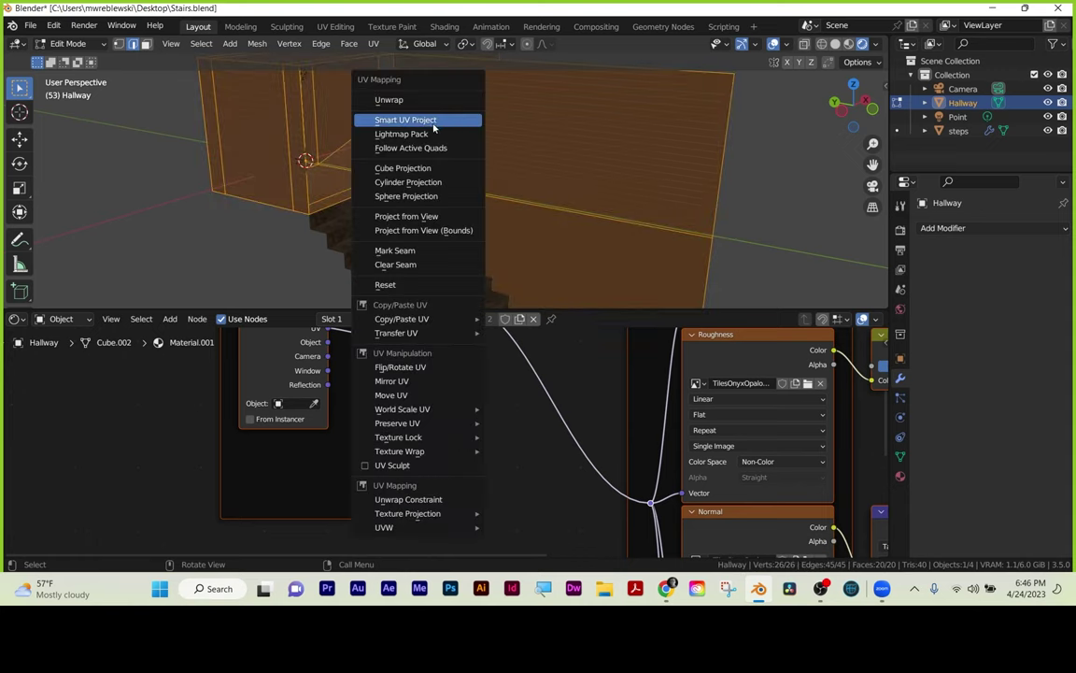
click(438, 121)
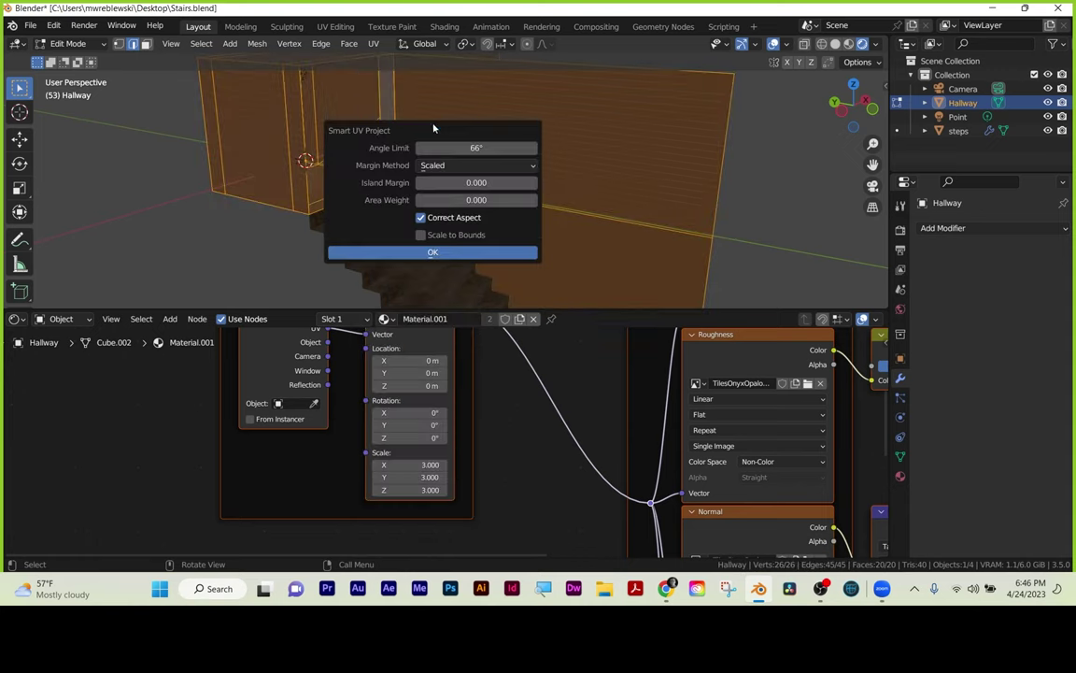
click(473, 250)
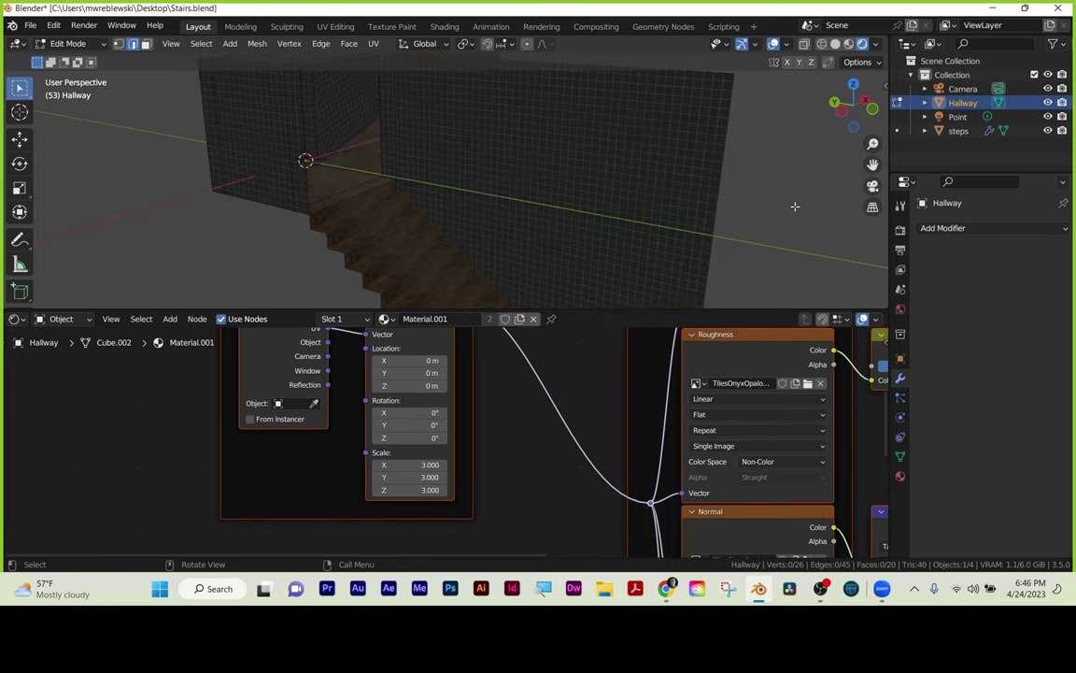
Hide the viewport overlays, check the tiling on the hallway walls and save the file.
click(773, 44)
middle_drag(488, 185, 377, 184)
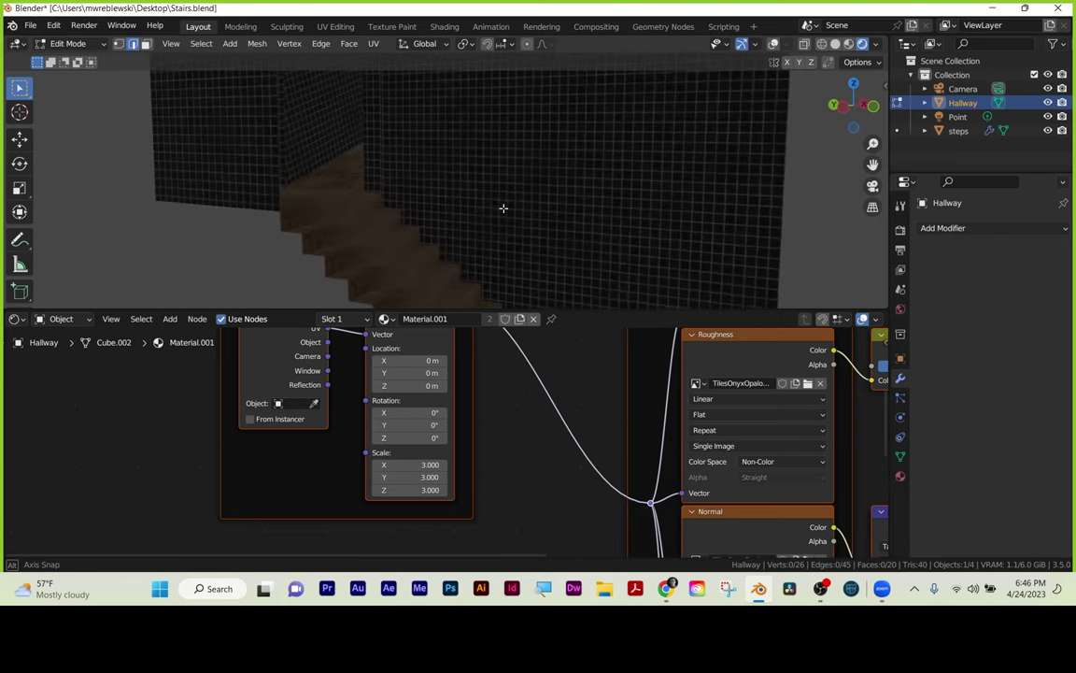
middle_drag(455, 182, 480, 203)
middle_drag(485, 161, 440, 211)
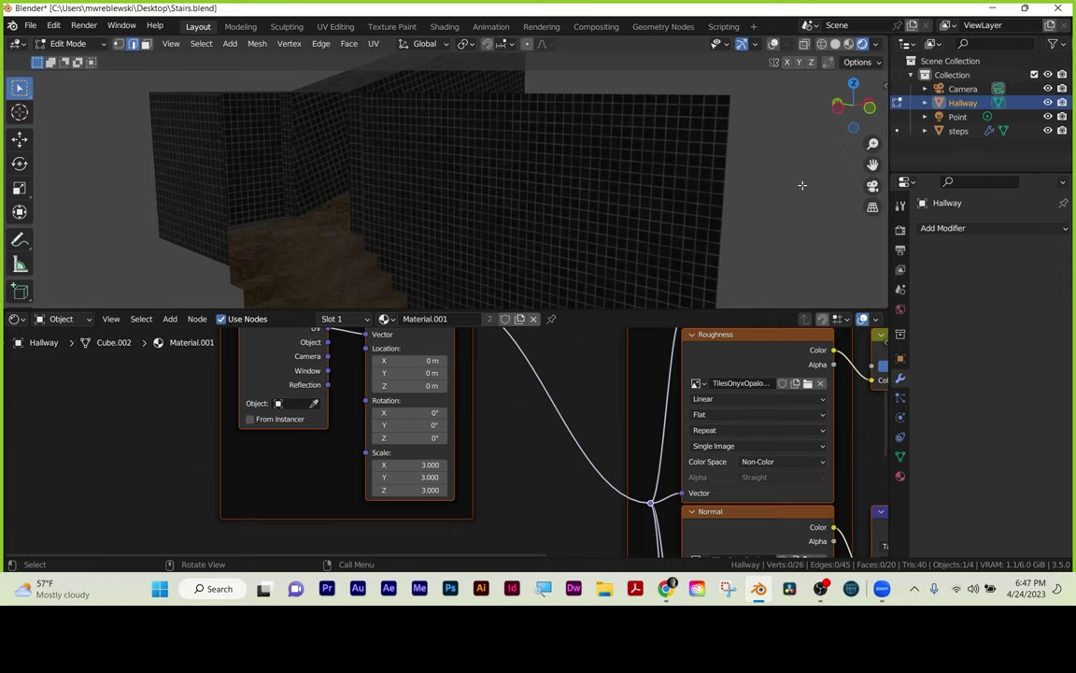
middle_drag(650, 234, 682, 228)
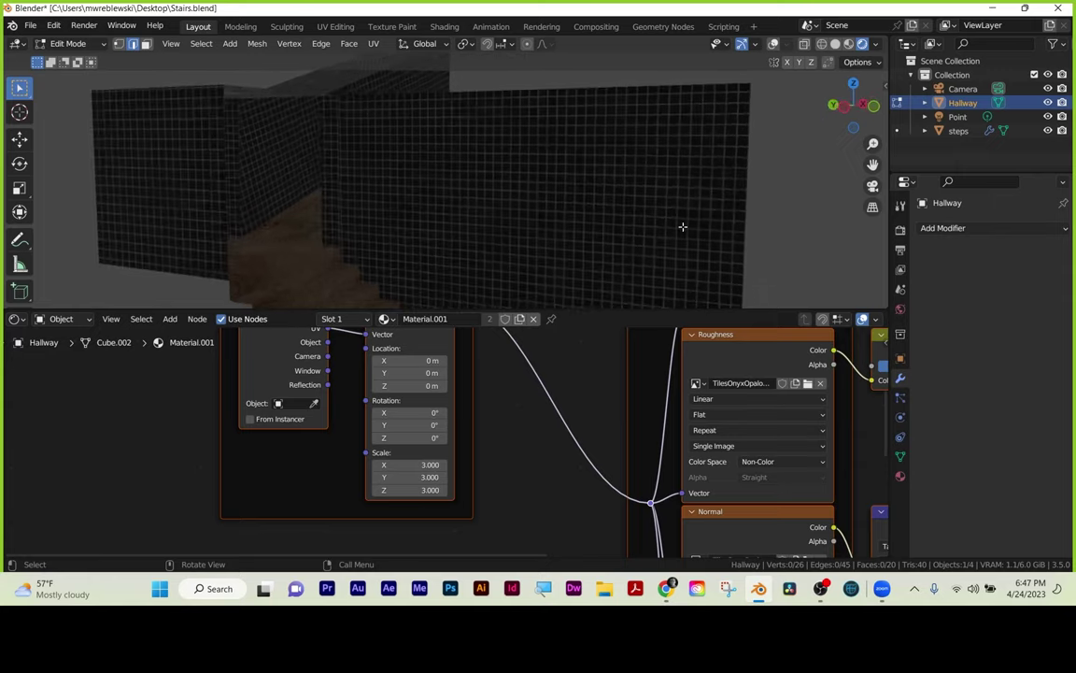
key(ctrl+s)
Delete the Point light from the scene.
scroll(584, 204, down, 5)
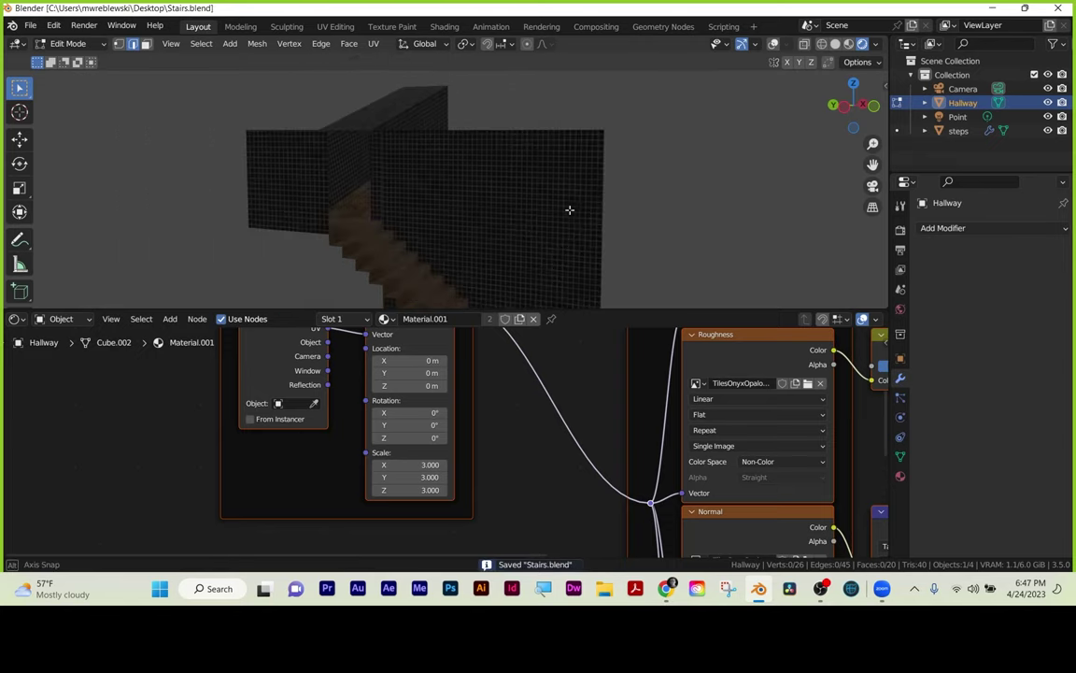
middle_drag(569, 210, 521, 147)
scroll(387, 178, up, 6)
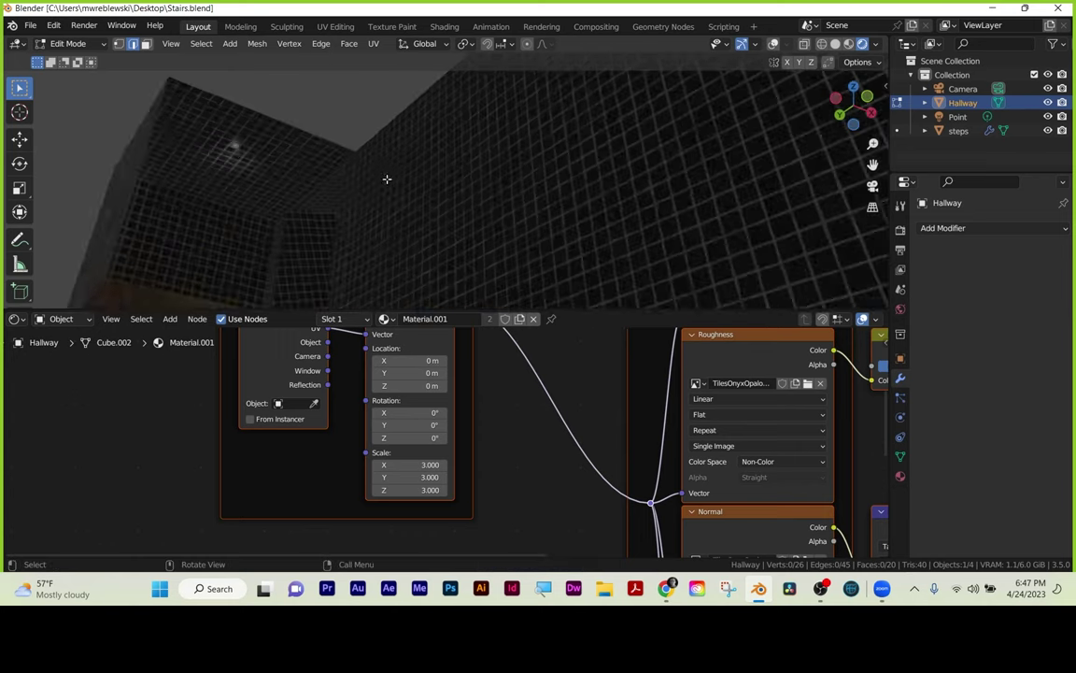
scroll(145, 186, down, 8)
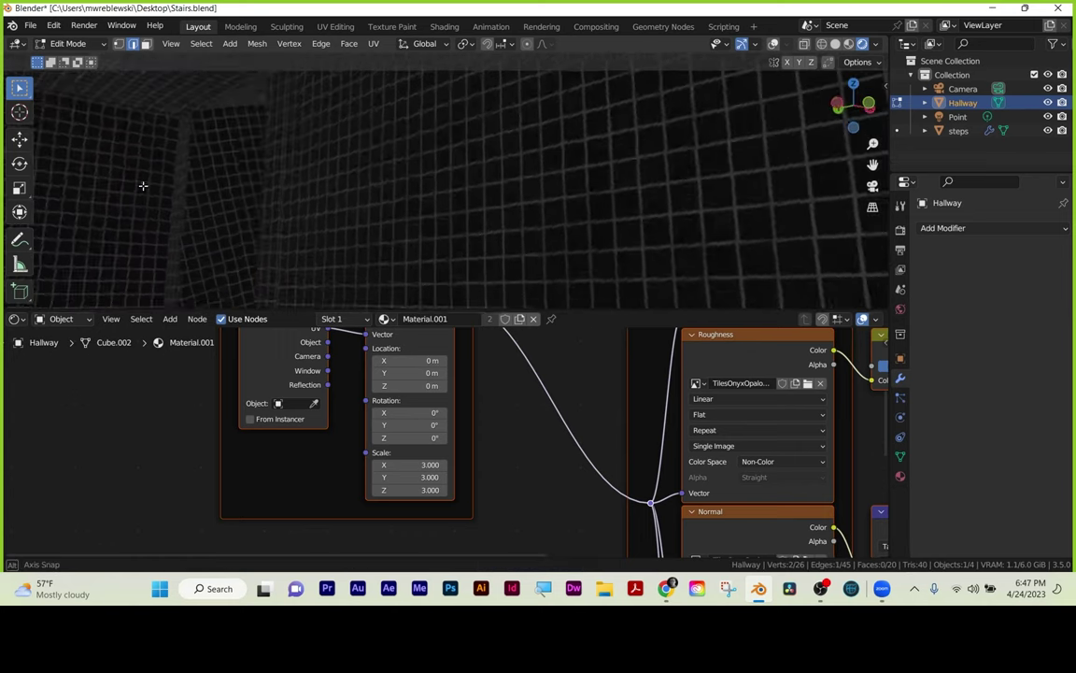
middle_drag(145, 186, 308, 159)
click(957, 118)
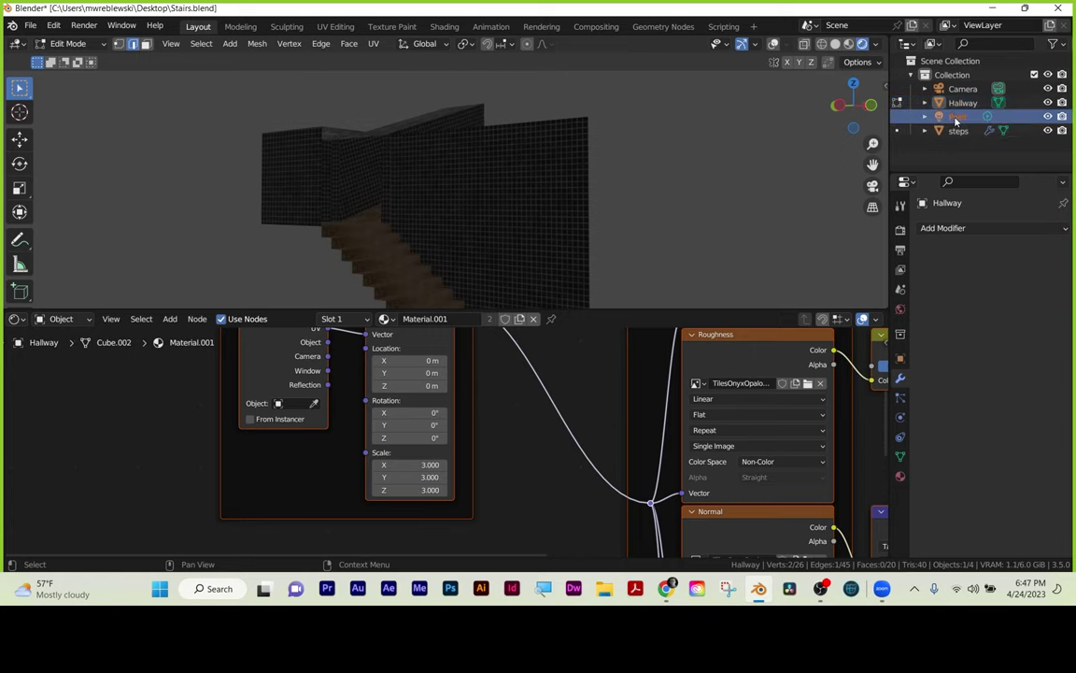
key(Delete)
scroll(585, 221, up, 4)
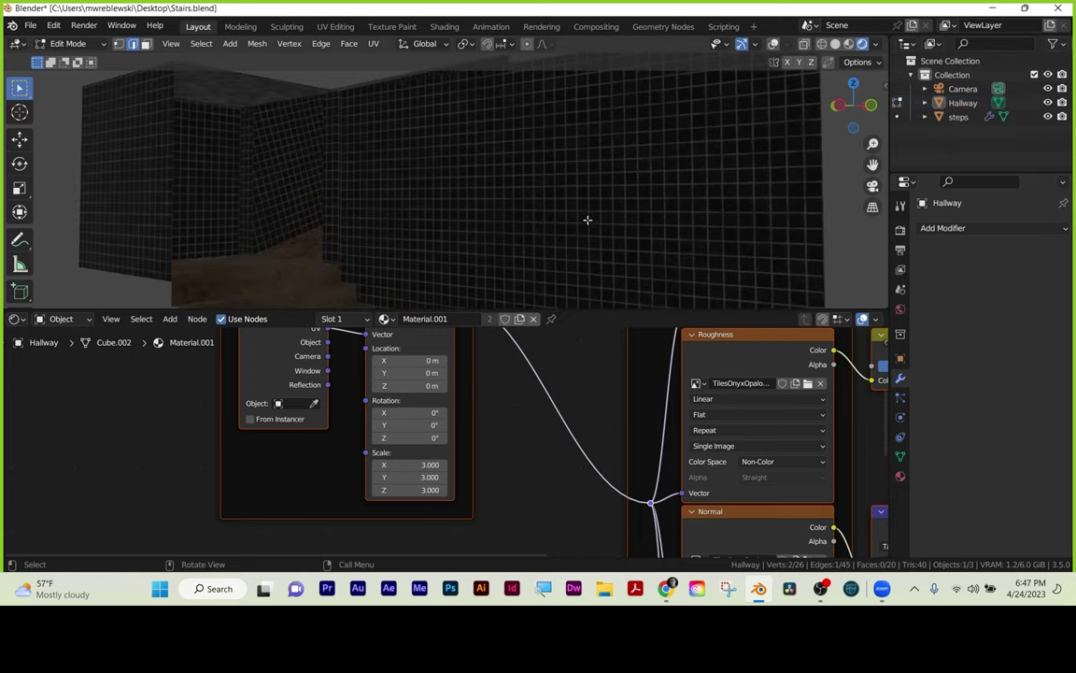
middle_drag(464, 222, 442, 226)
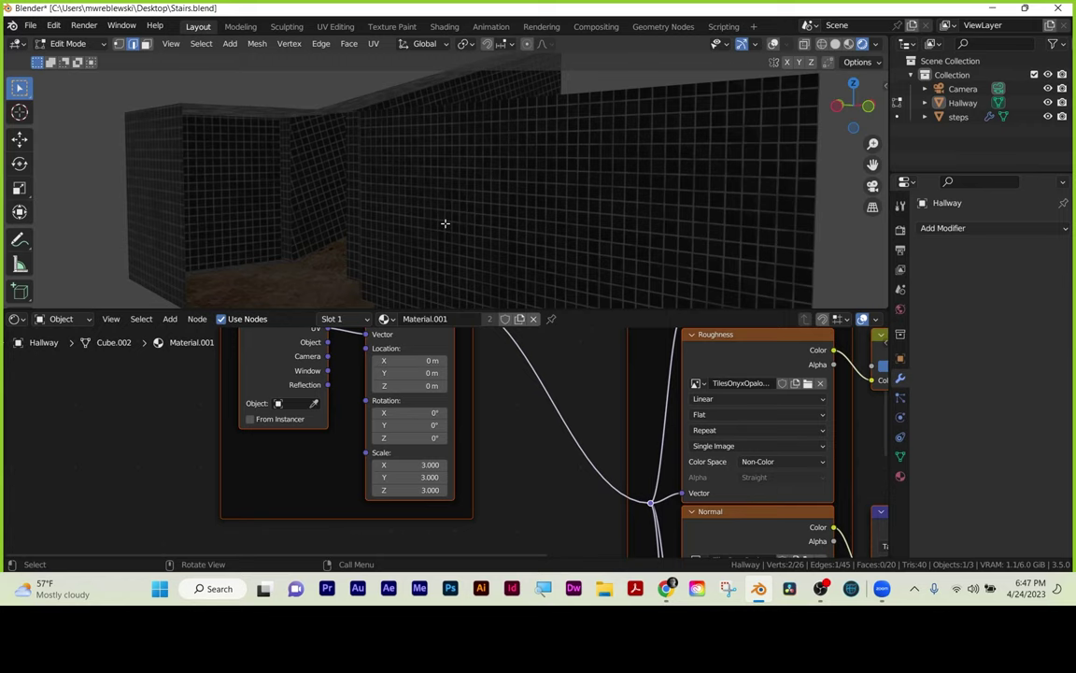
Check the scene's render engine and sampling settings and inspect the tiled walls around the stairs.
click(900, 230)
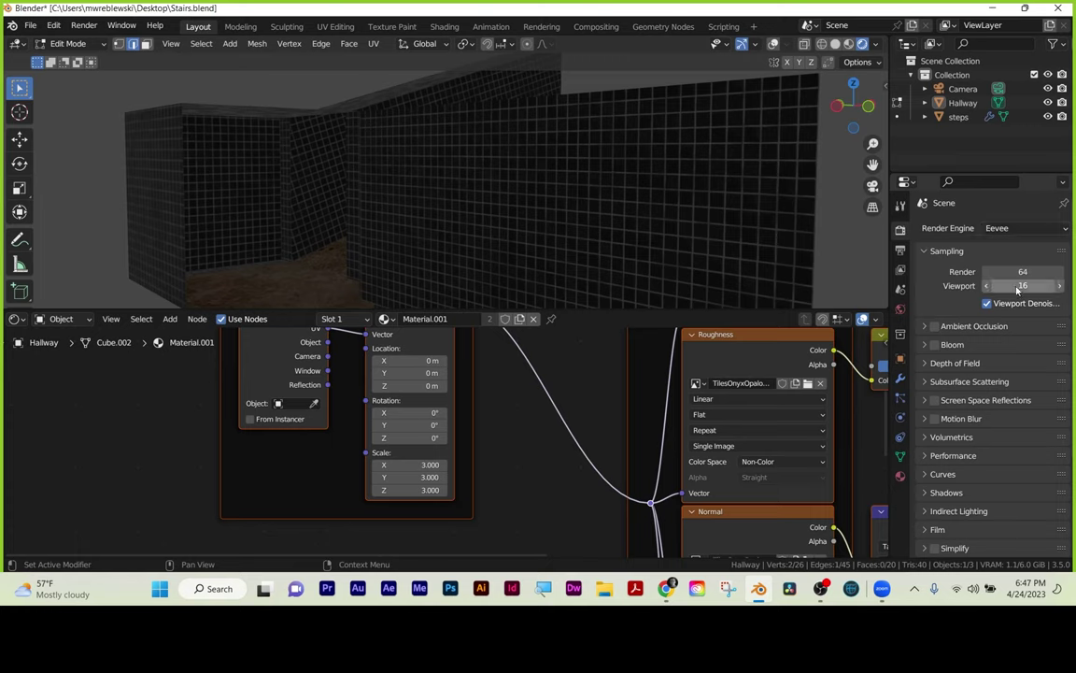
click(1018, 229)
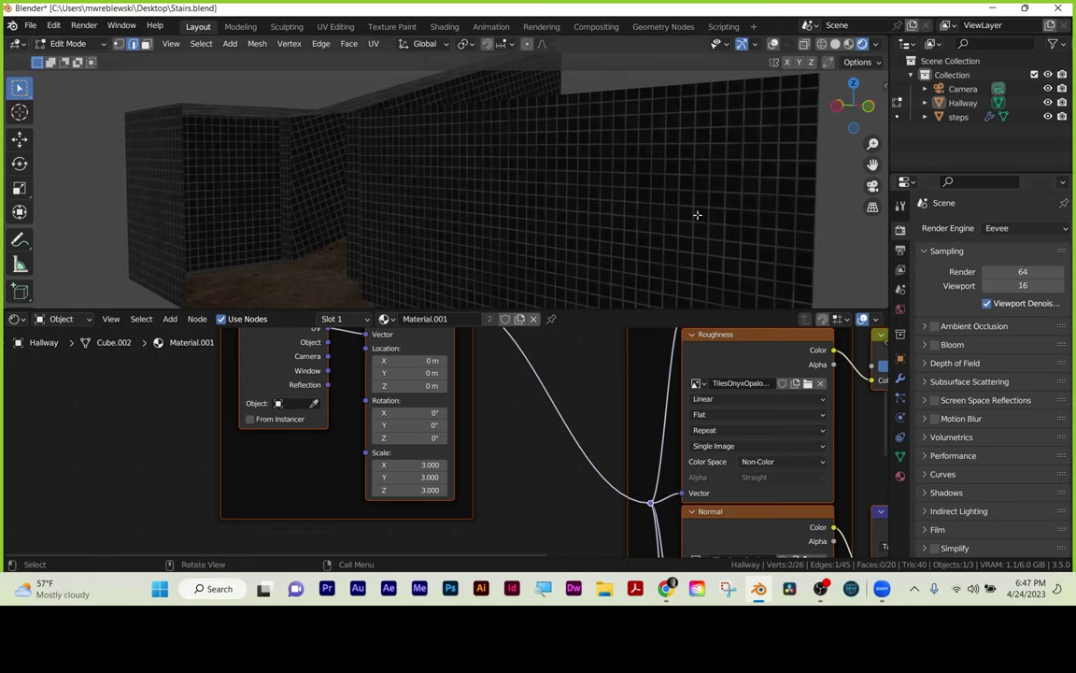
scroll(618, 187, down, 3)
middle_drag(617, 187, 584, 209)
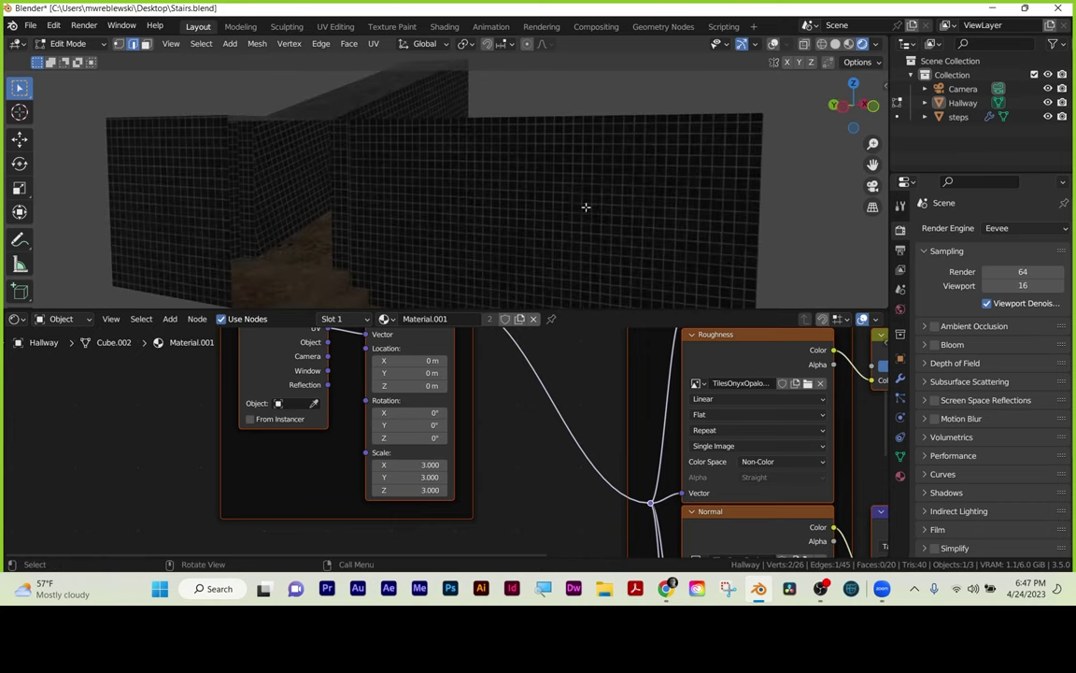
middle_drag(490, 214, 439, 180)
scroll(439, 177, up, 5)
scroll(452, 187, down, 4)
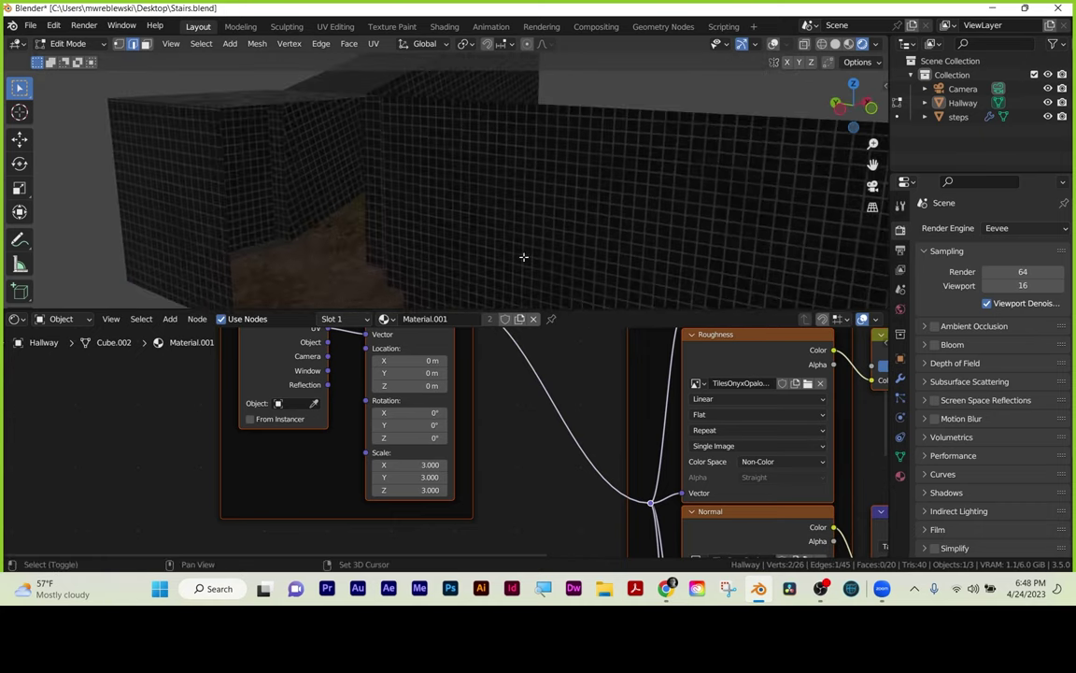
middle_drag(512, 238, 507, 222)
Look through the scene camera and enable the Camera to View lock.
key(grave)
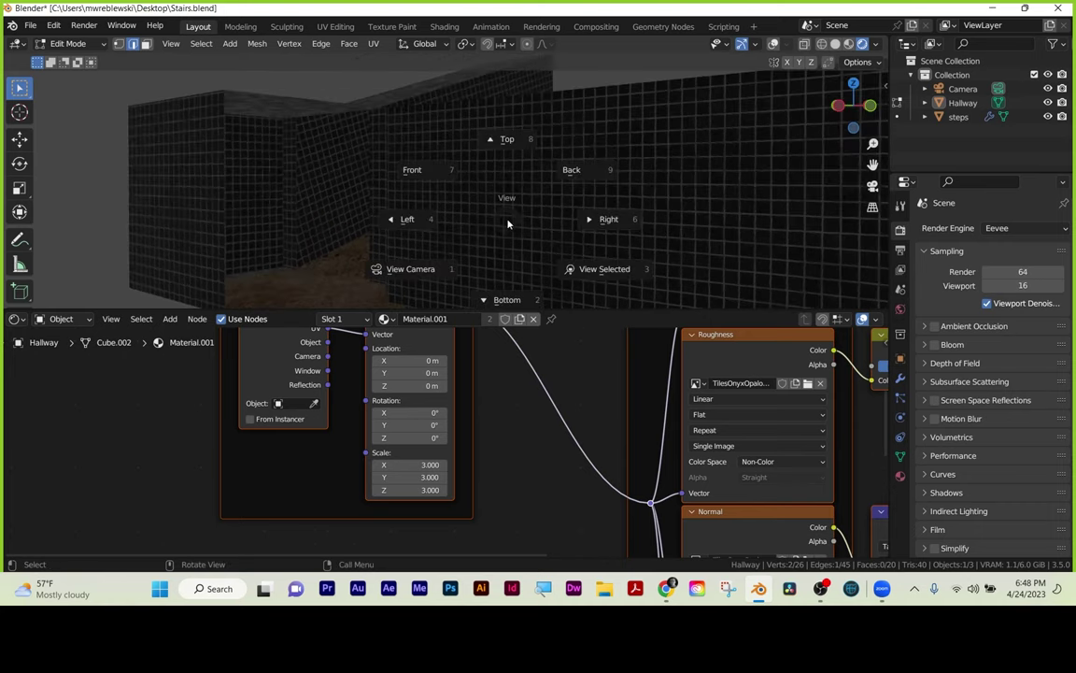
click(415, 272)
scroll(487, 219, down, 3)
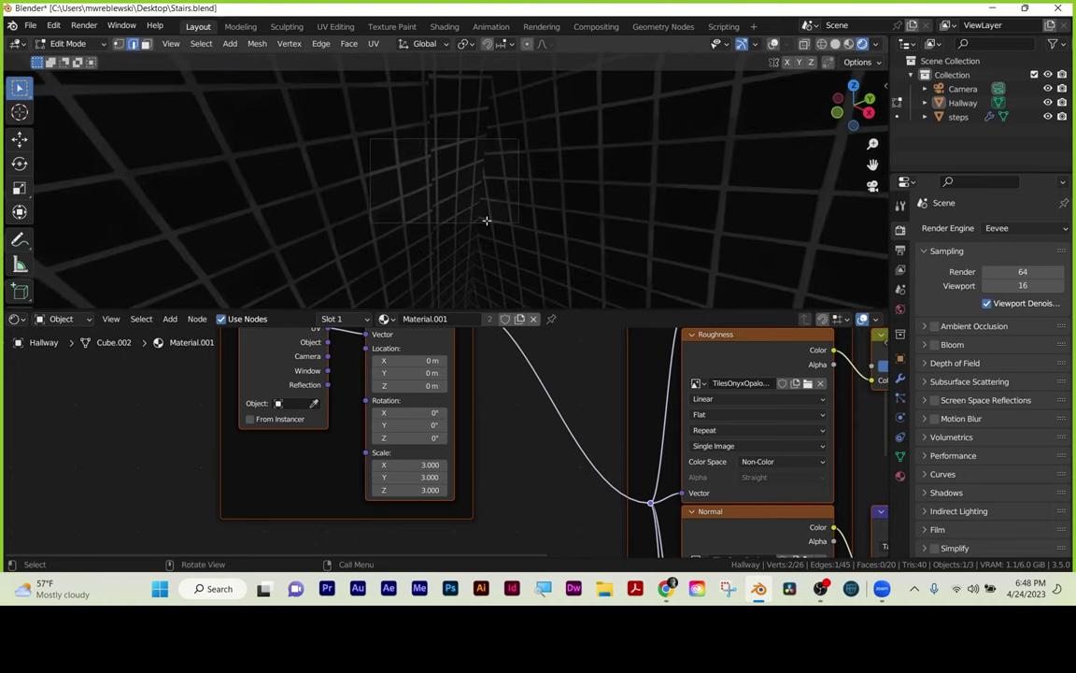
key(n)
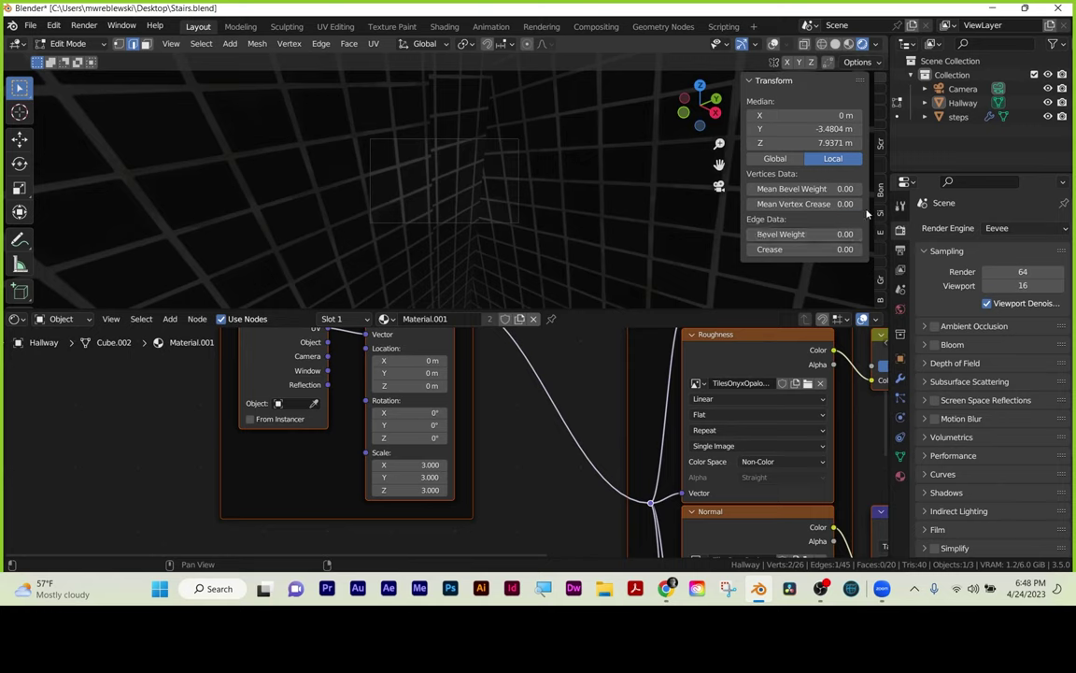
click(880, 138)
ctrl+scroll(880, 124, up, 4)
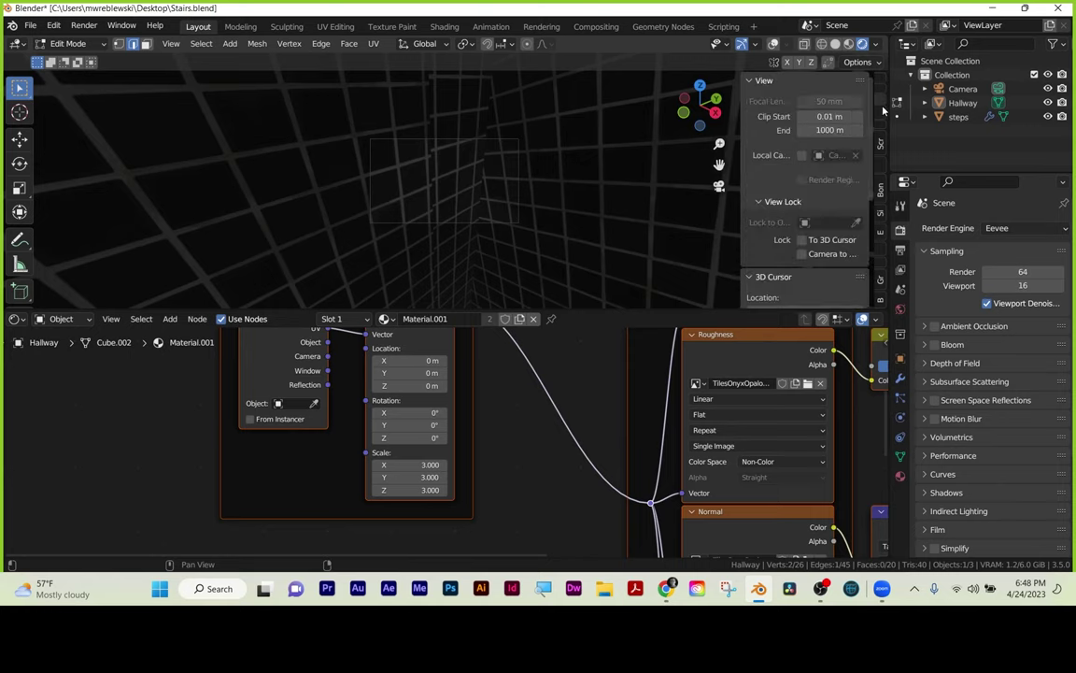
ctrl+scroll(883, 110, up, 1)
ctrl+scroll(883, 110, down, 2)
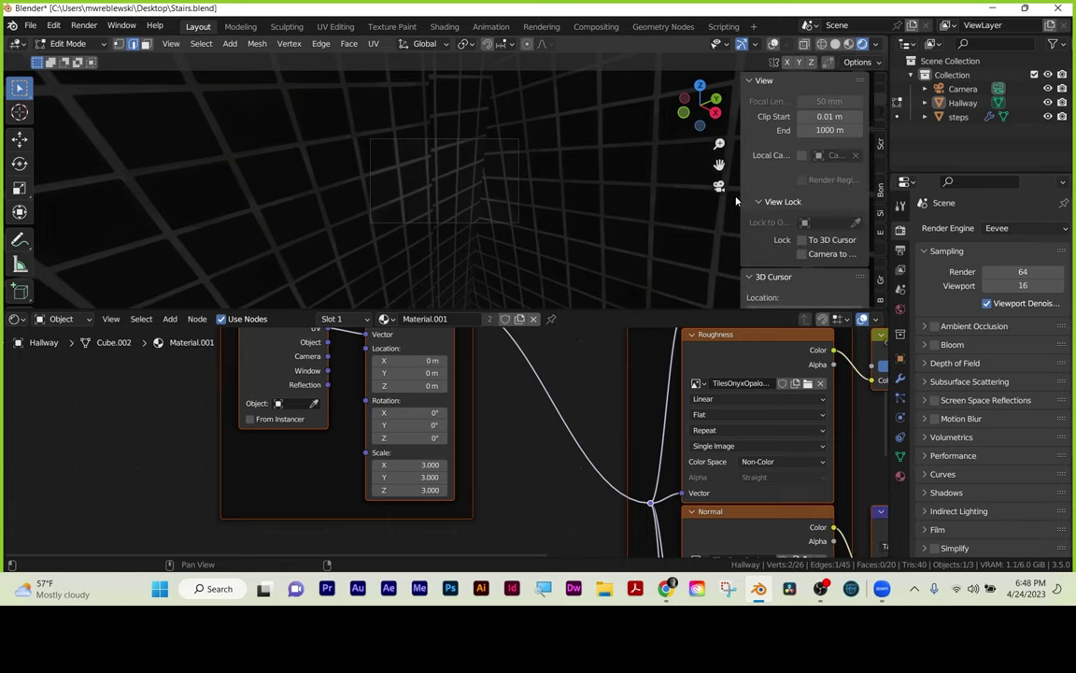
click(801, 254)
drag(743, 251, 668, 255)
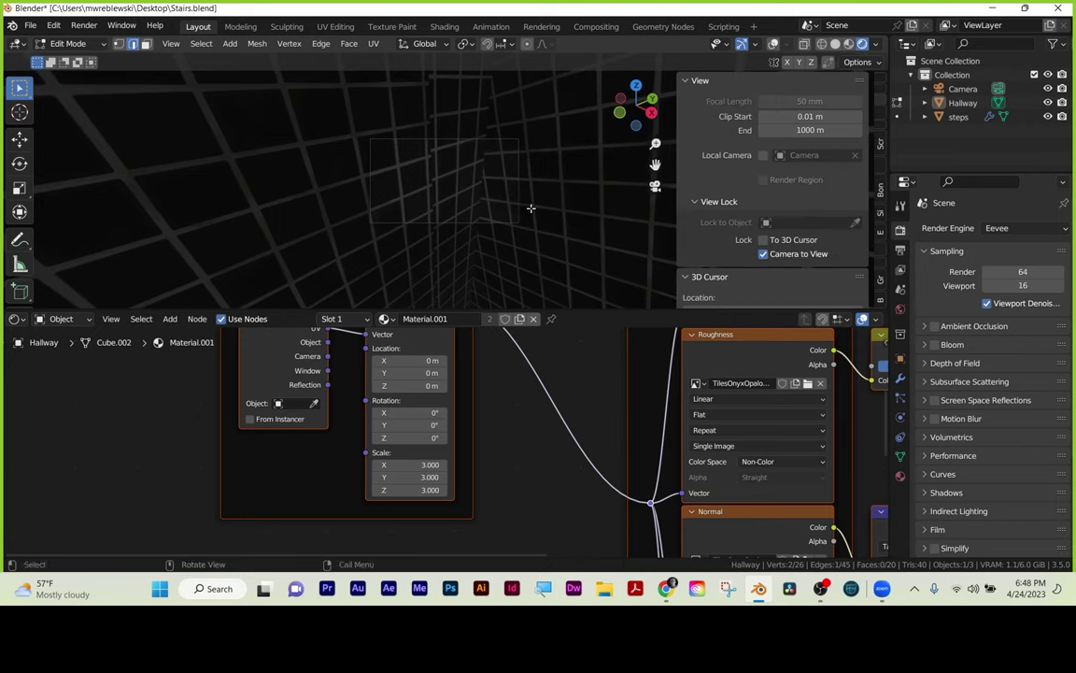
Move the camera back outside the hallway to frame the stairs and tiled walls, keep Camera to View locked, and save the file.
middle_drag(478, 188, 449, 231)
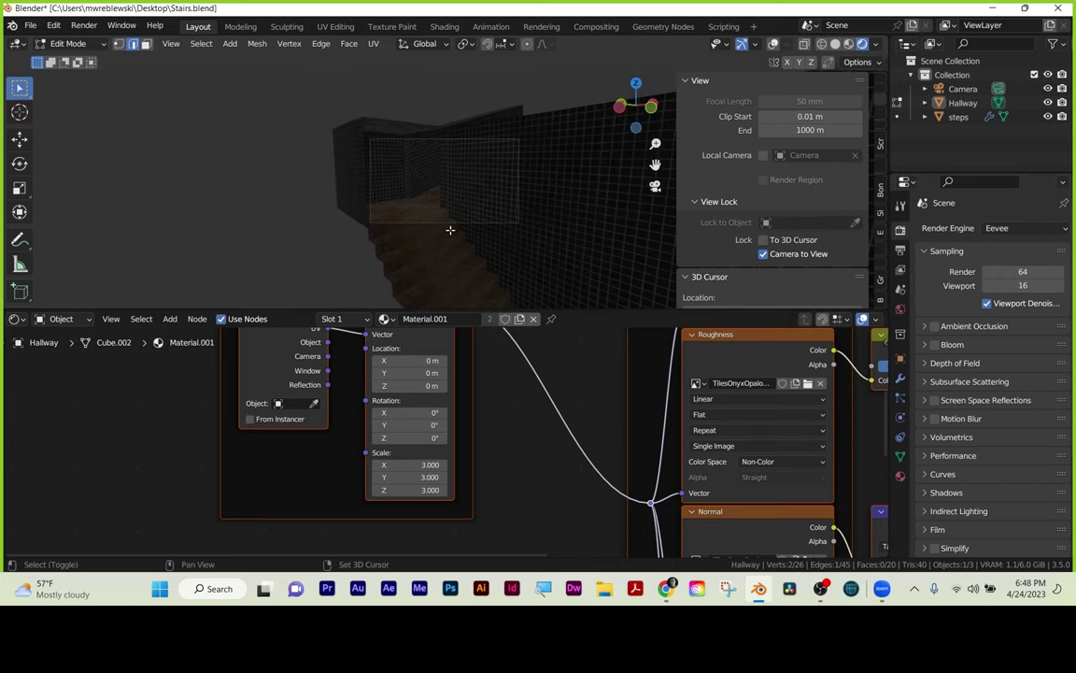
click(764, 253)
middle_drag(570, 244, 555, 253)
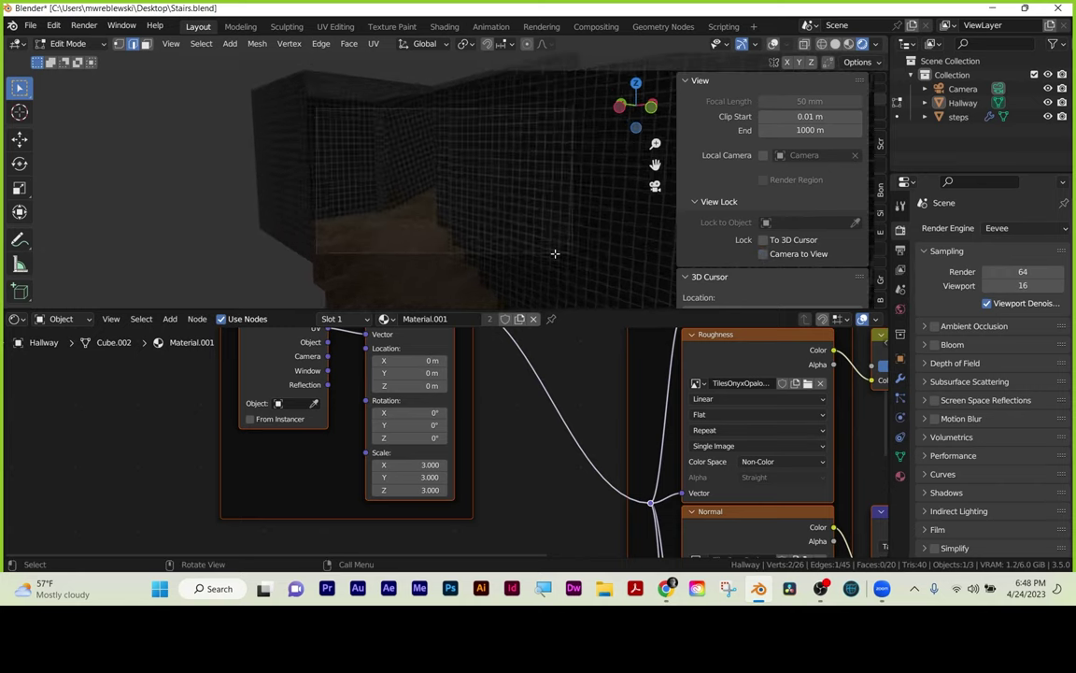
middle_drag(486, 193, 477, 221)
click(763, 254)
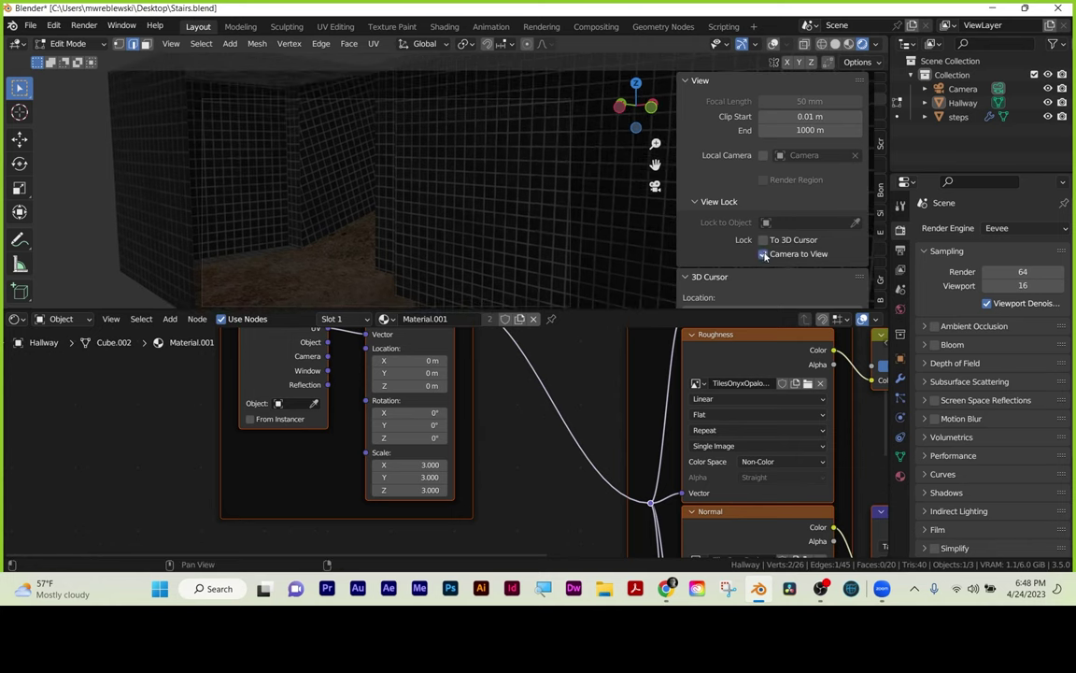
key(n)
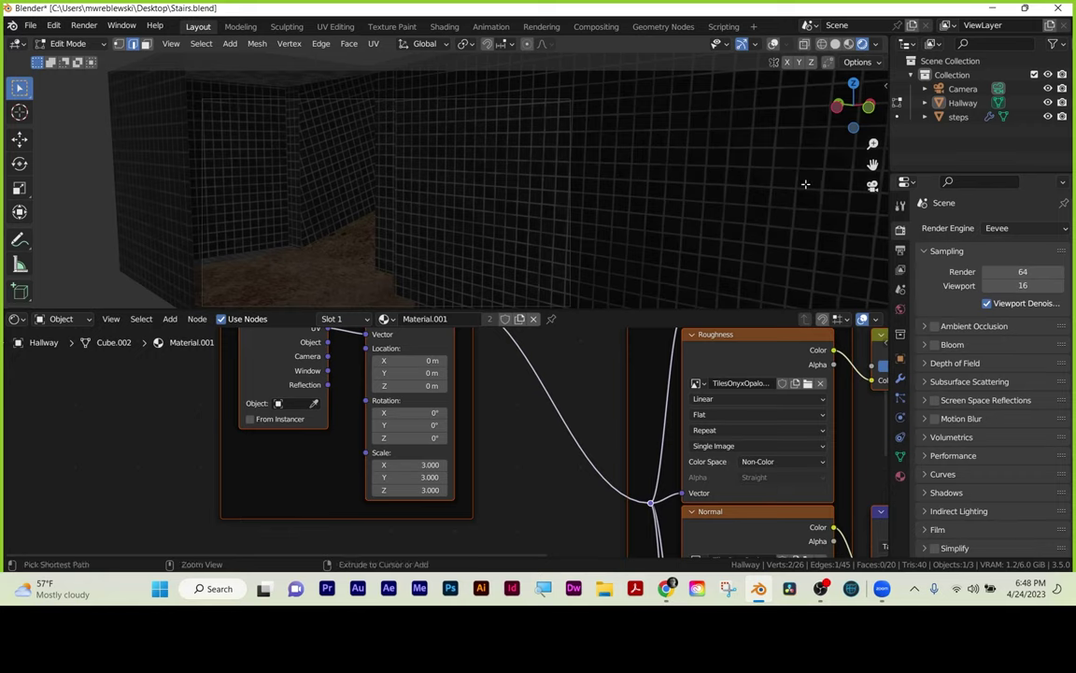
key(ctrl+s)
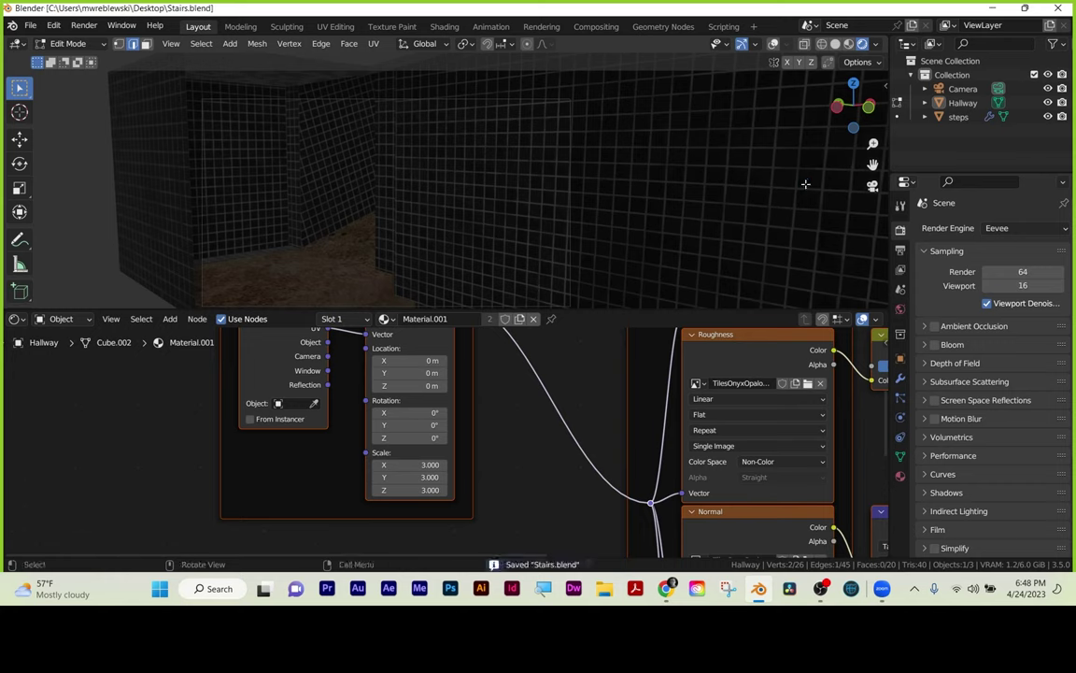
Search the add-ons preferences for "easy" to check the Easy HDRI add-on, clear the search and close the preferences.
click(58, 29)
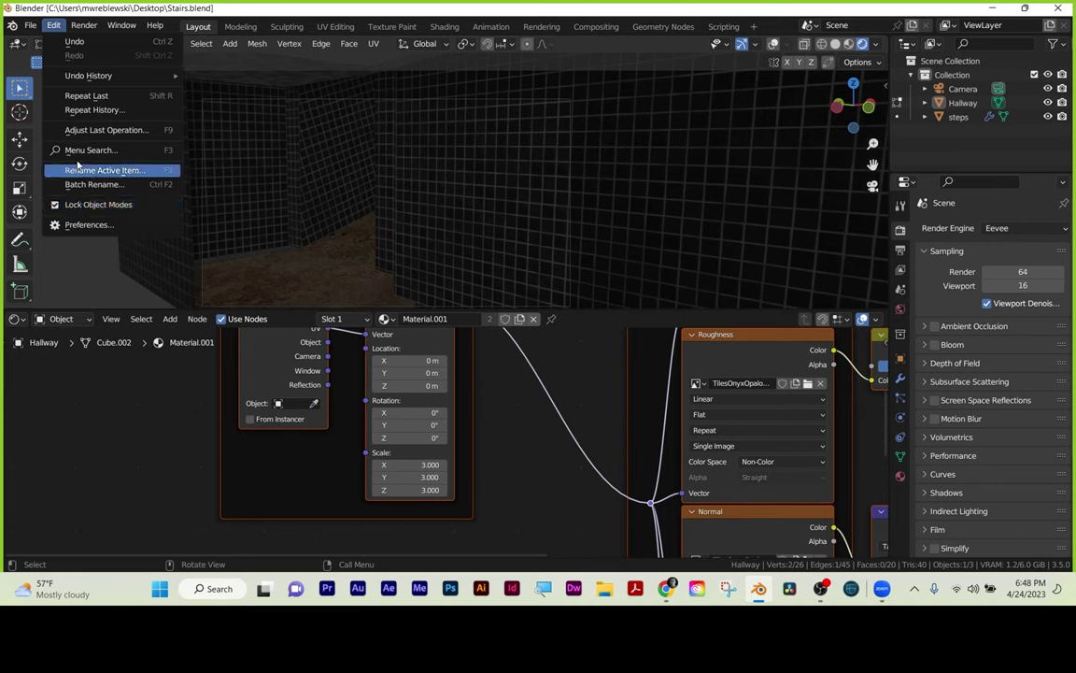
click(87, 225)
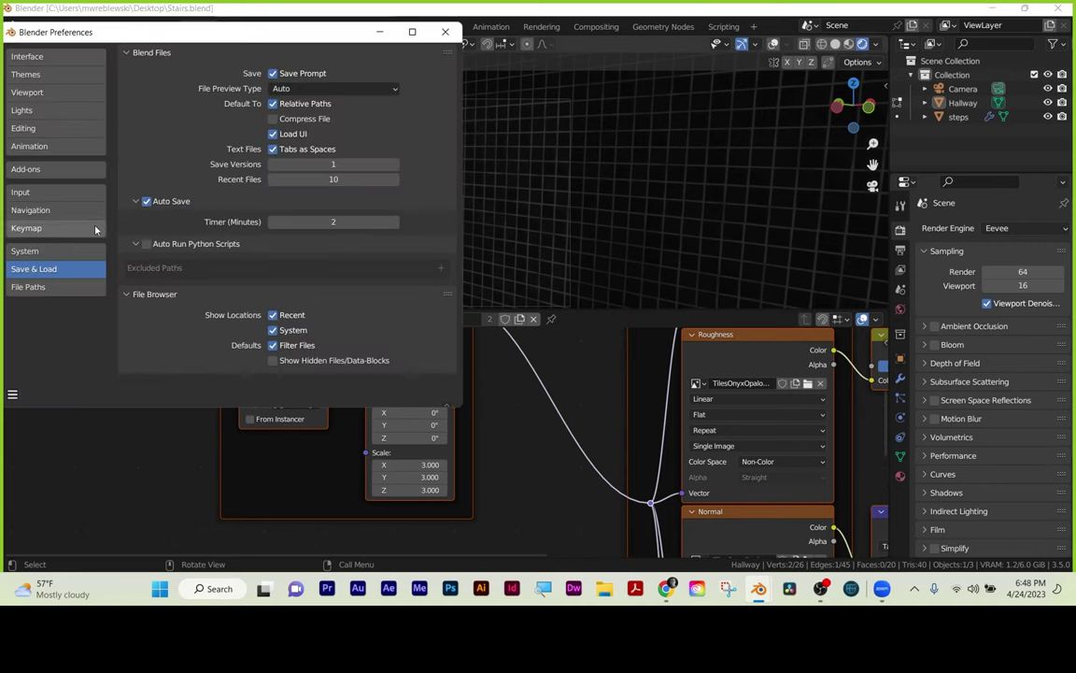
click(35, 169)
click(392, 71)
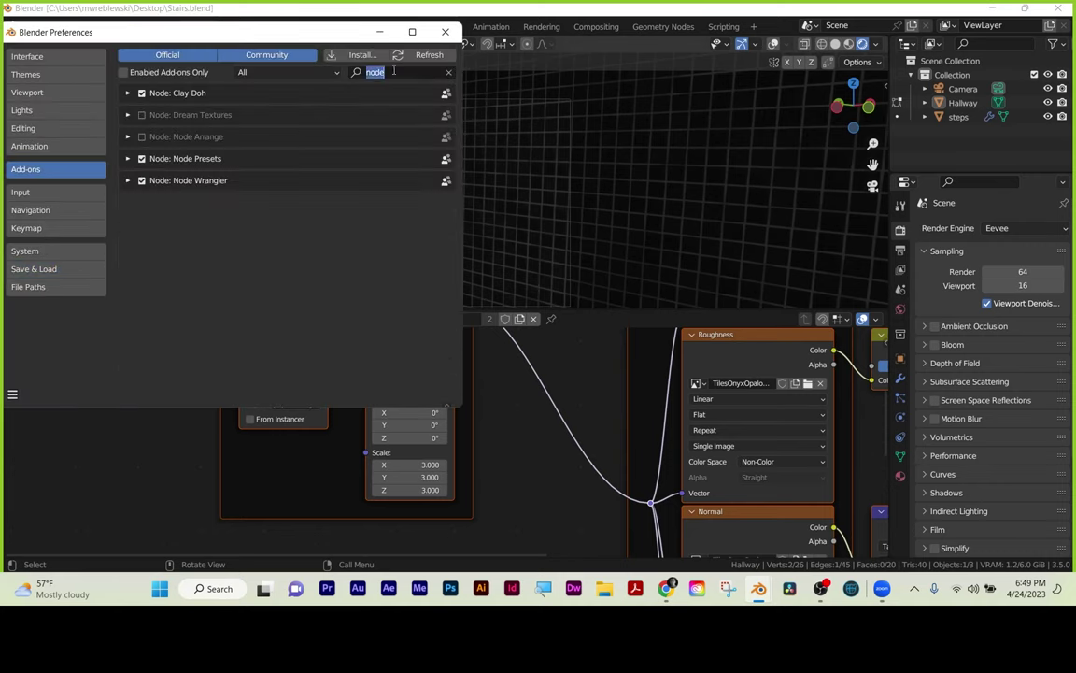
text(easy)
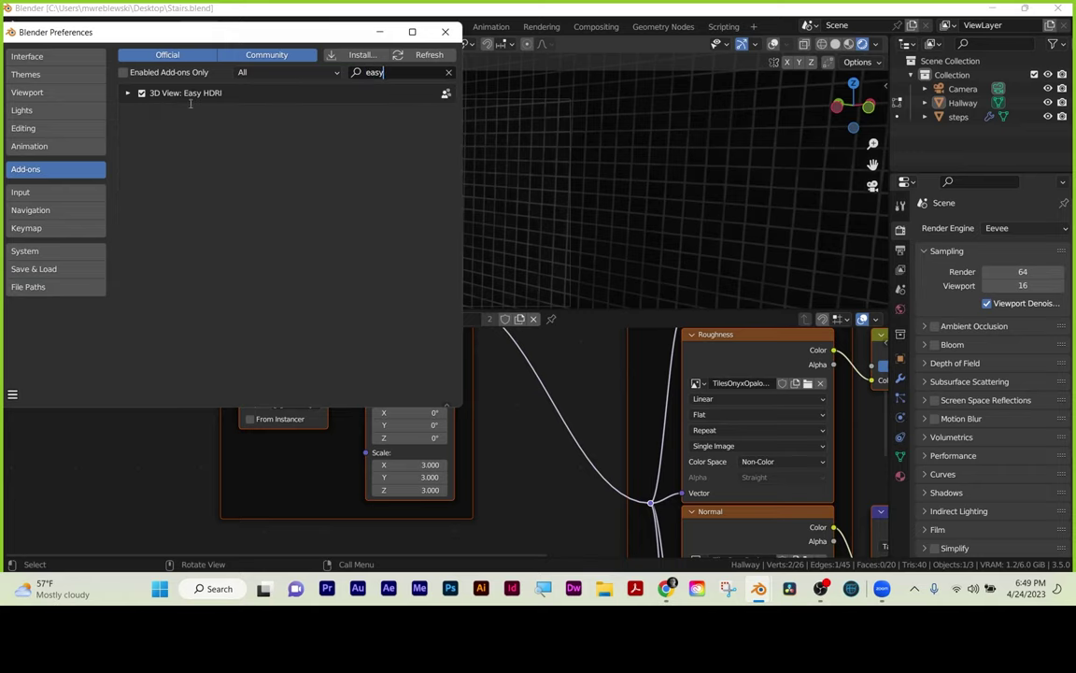
click(378, 72)
key(BackSpace)
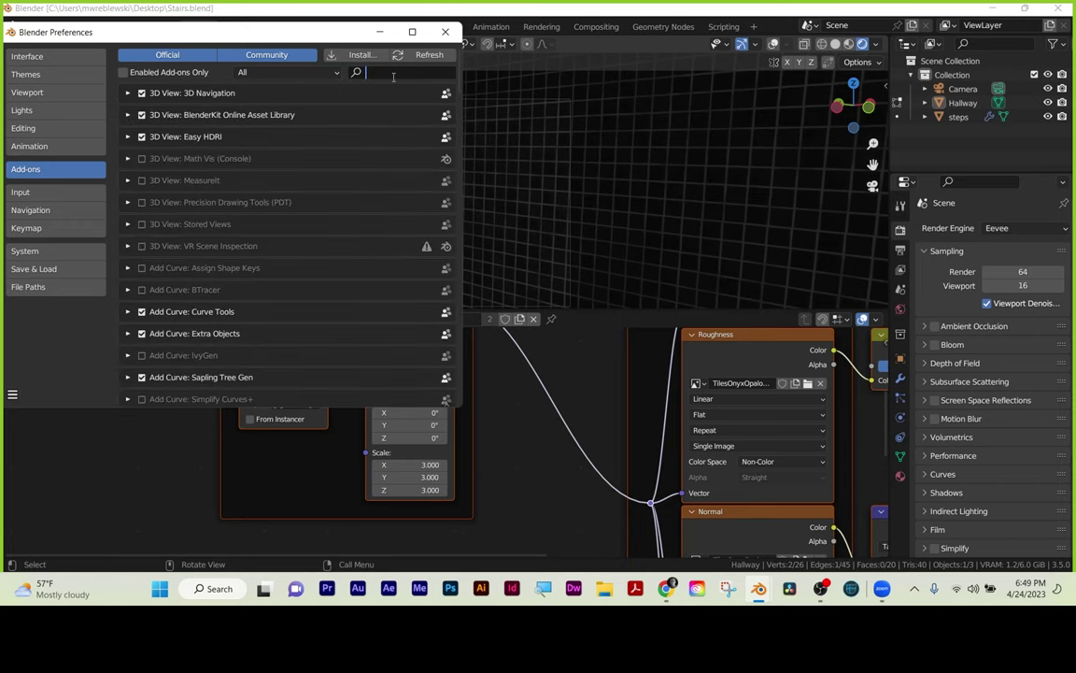
click(445, 32)
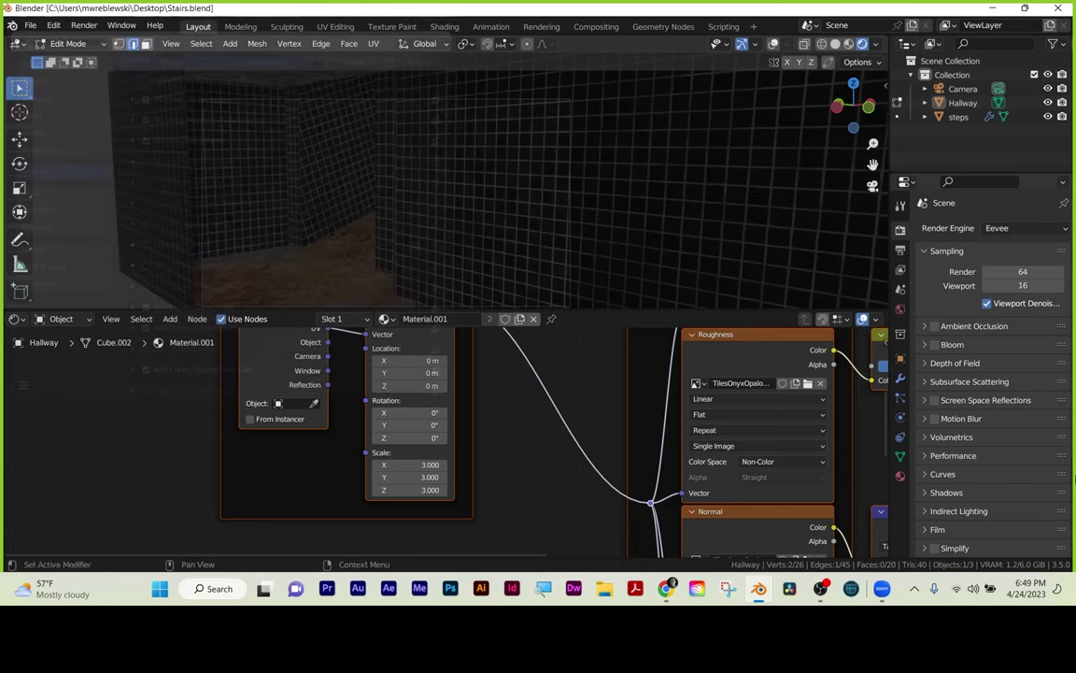
Turn off Use Nodes for the World and switch the Shader Editor to the World shader.
click(900, 309)
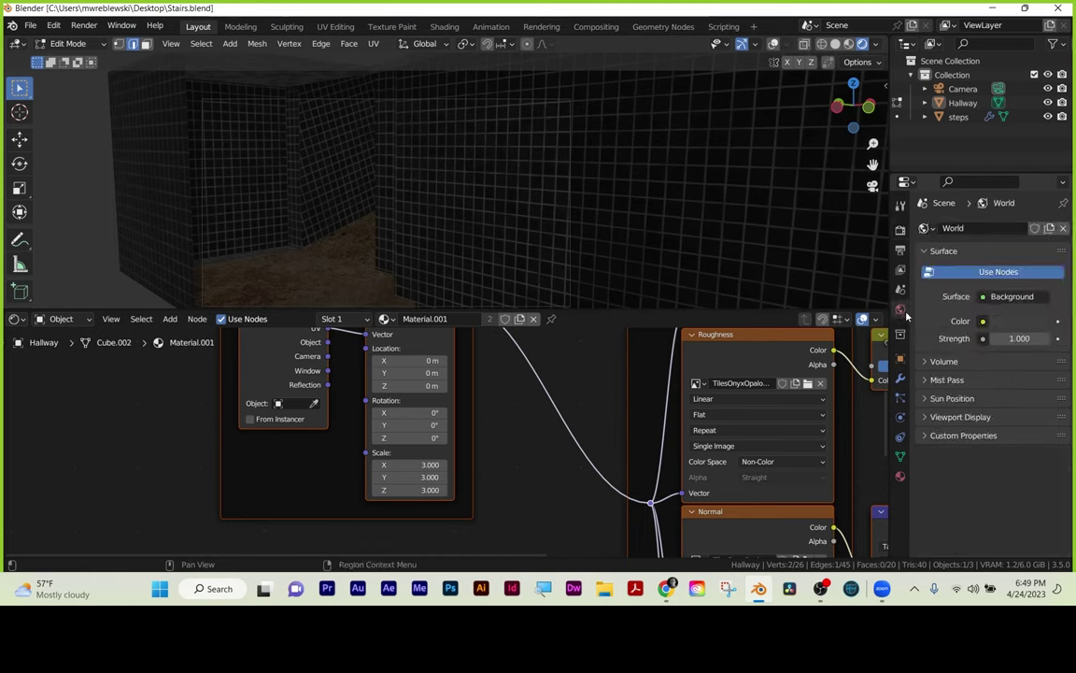
click(971, 273)
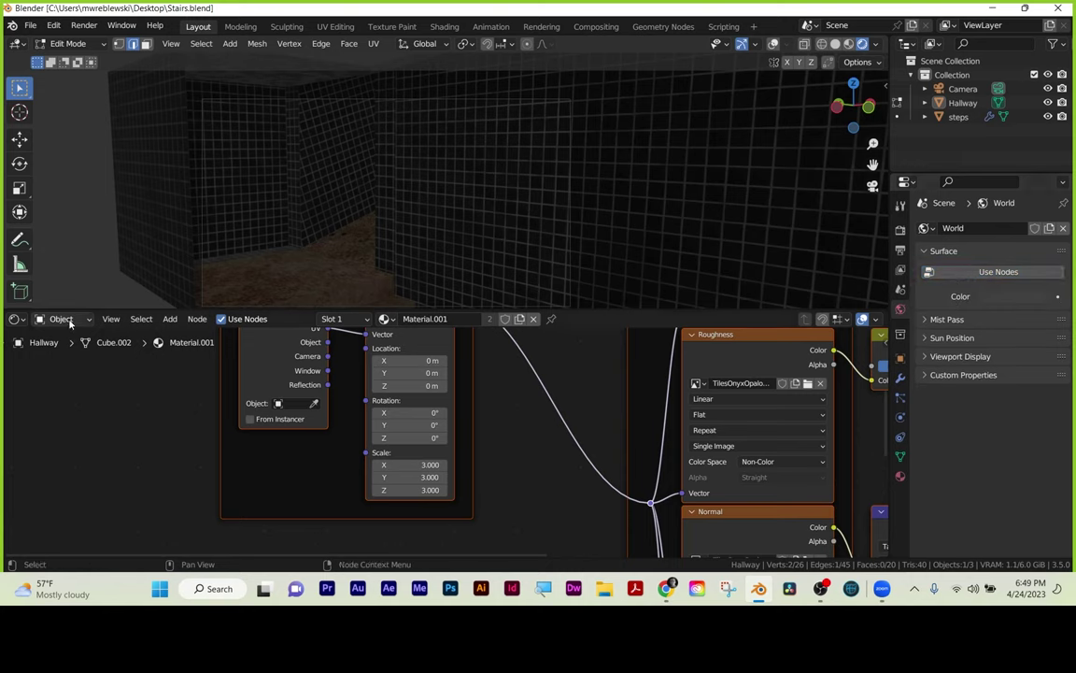
click(15, 318)
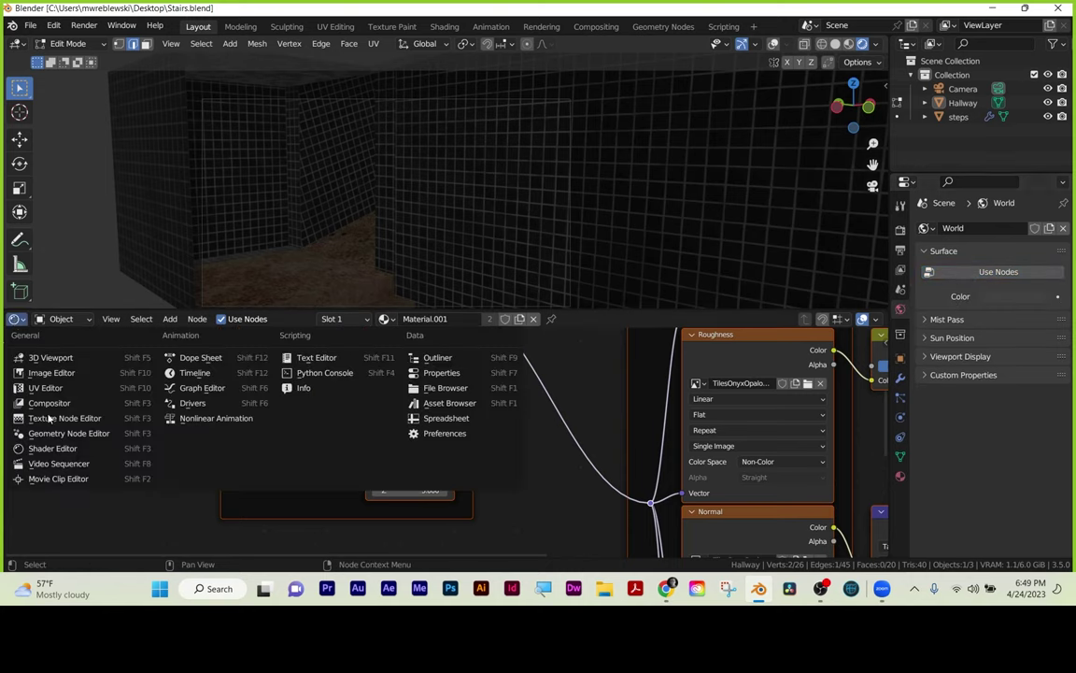
click(51, 448)
click(63, 319)
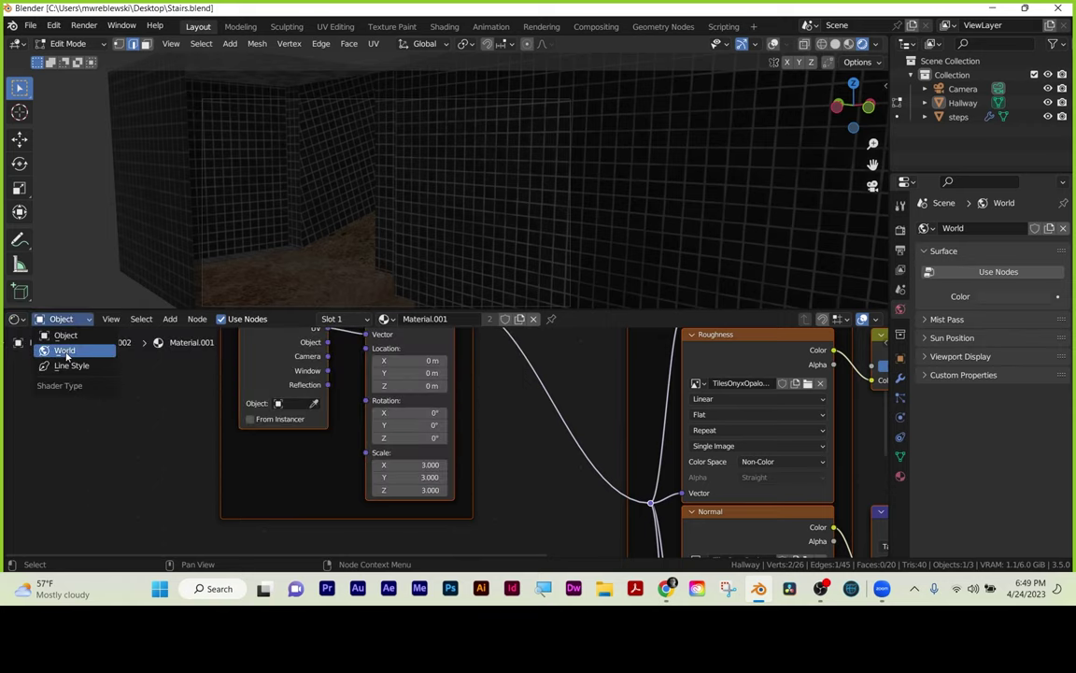
click(58, 351)
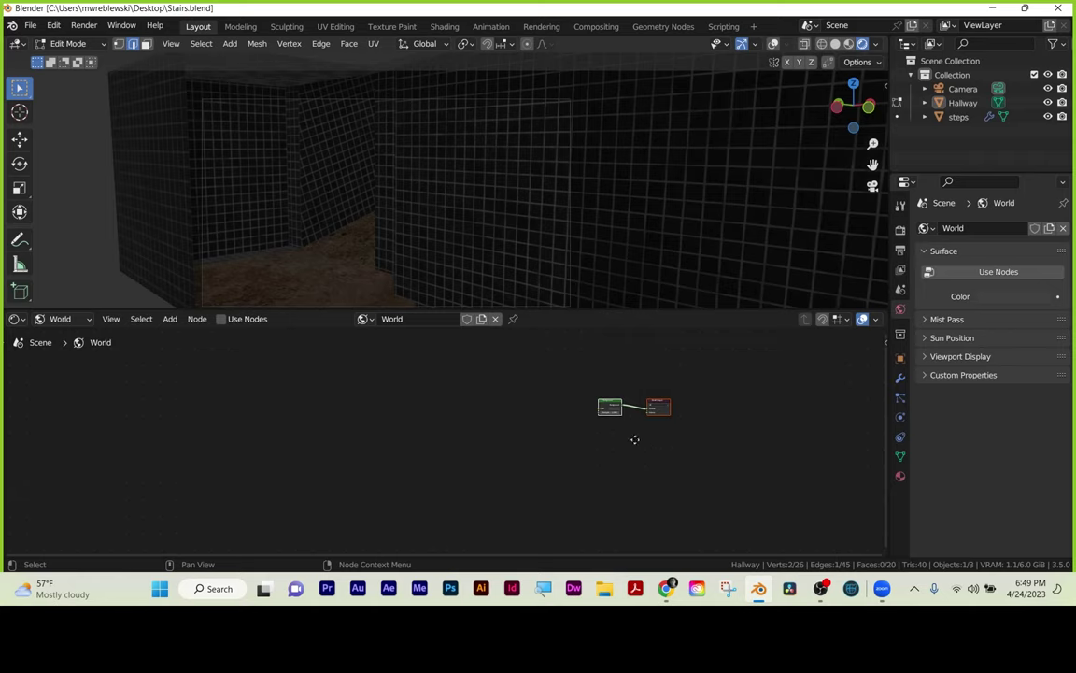
Add an Environment Texture with Mapping and Texture Coordinate nodes to the World's Background node.
middle_drag(634, 439, 569, 434)
scroll(583, 431, up, 2)
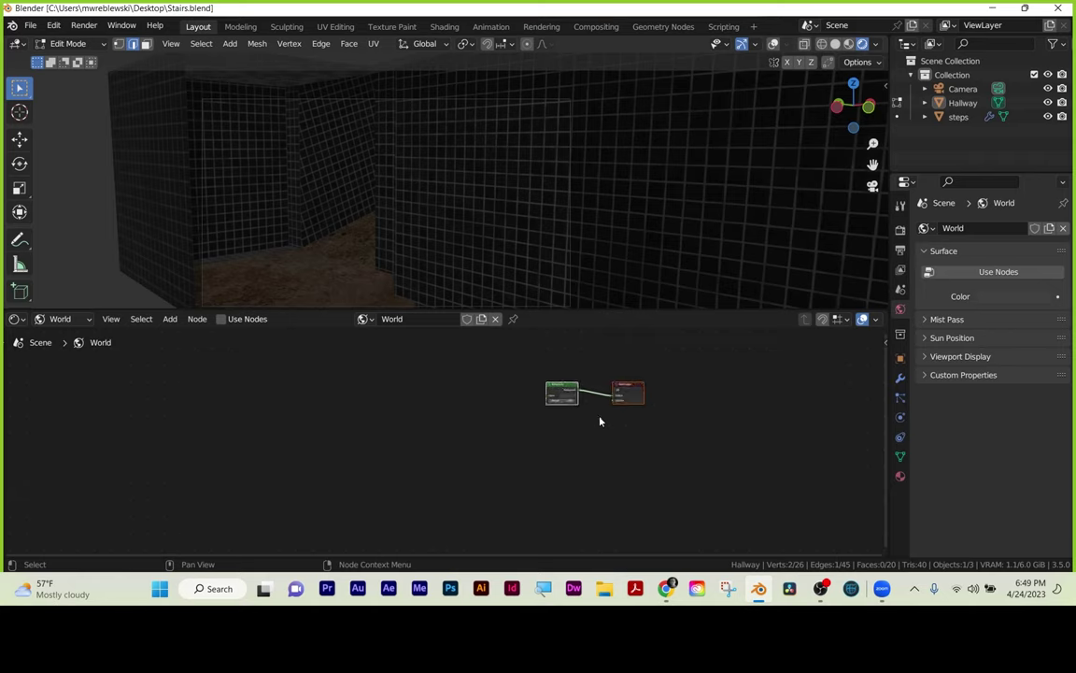
scroll(598, 420, up, 3)
middle_drag(738, 425, 636, 476)
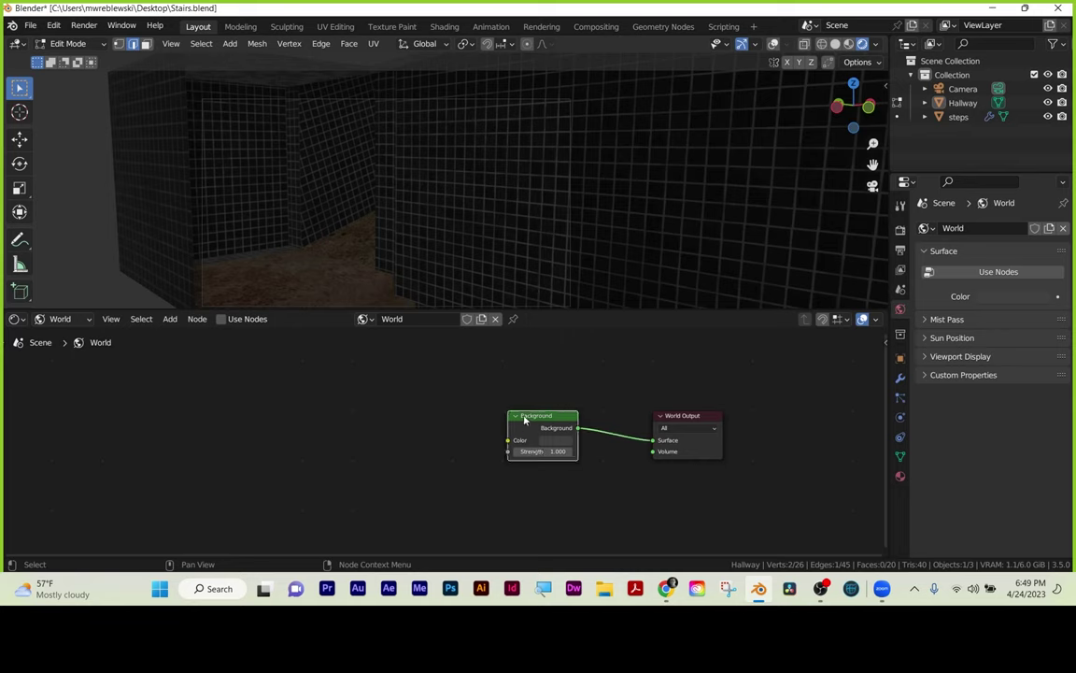
key(ctrl+t)
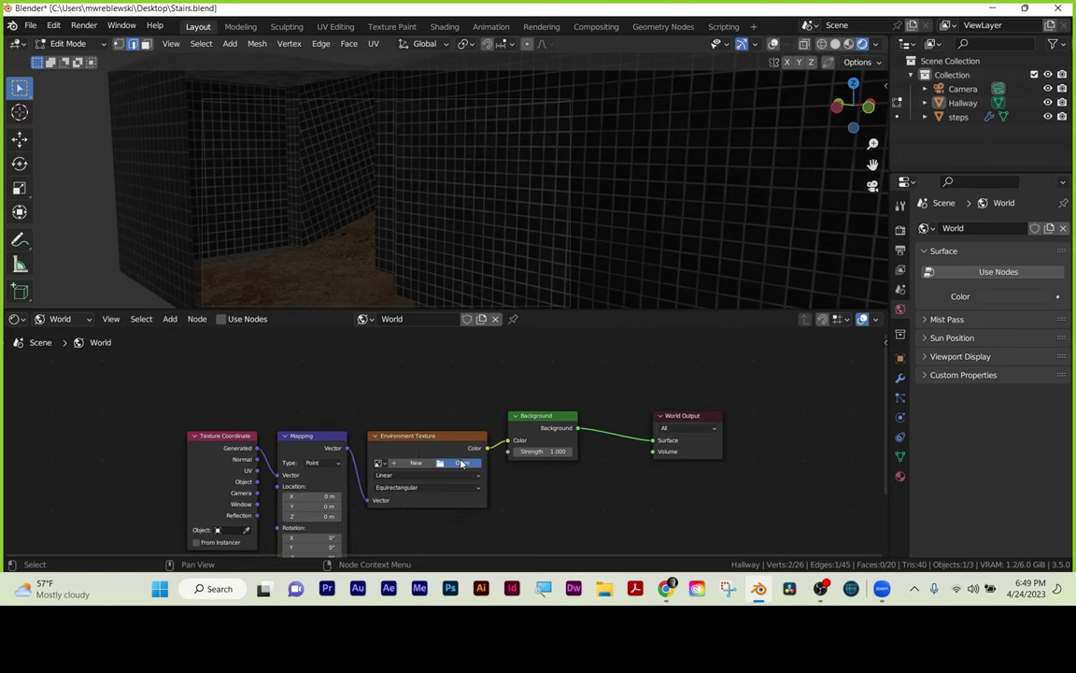
Load photo_studio_01_4k.hdr from the HDRI folder into the World's Environment Texture node.
click(460, 464)
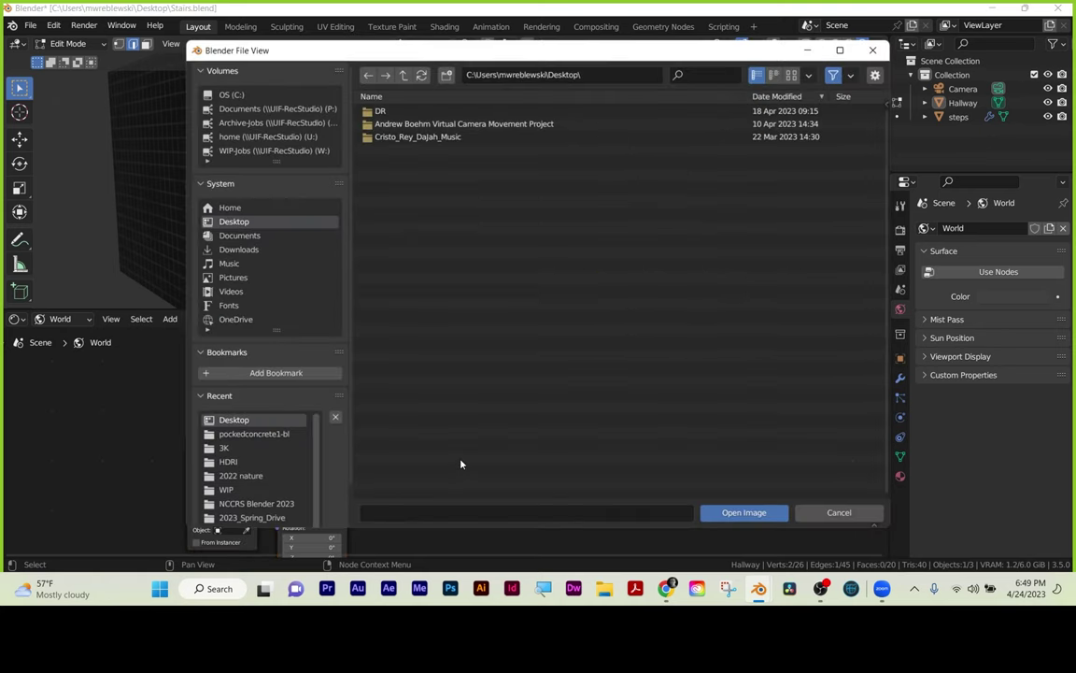
click(227, 462)
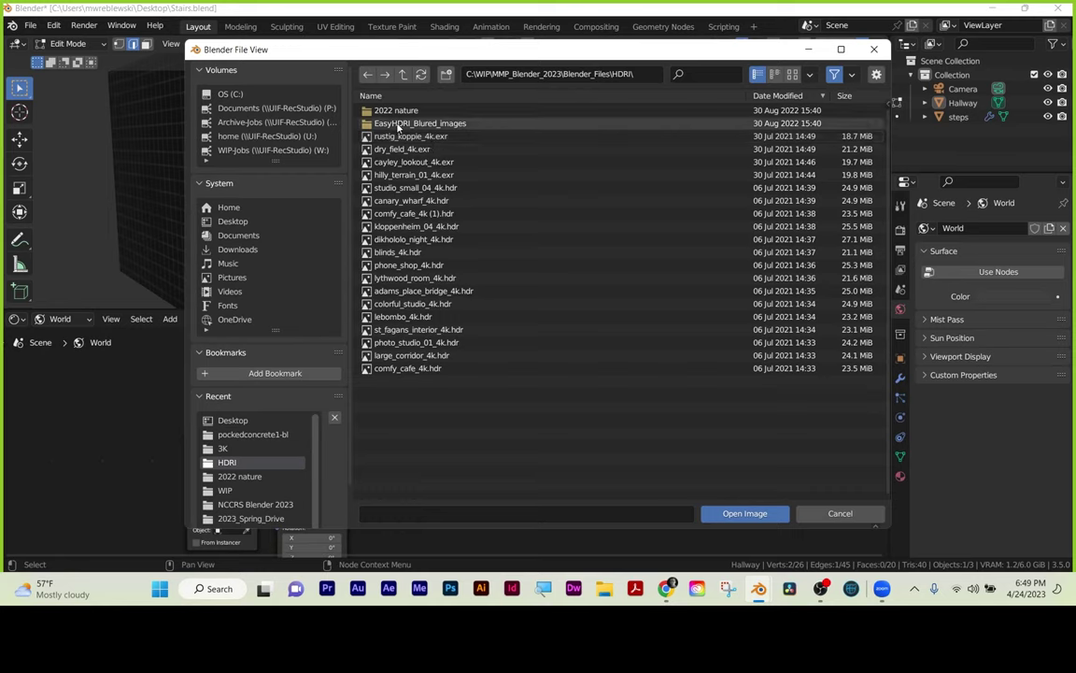
click(405, 343)
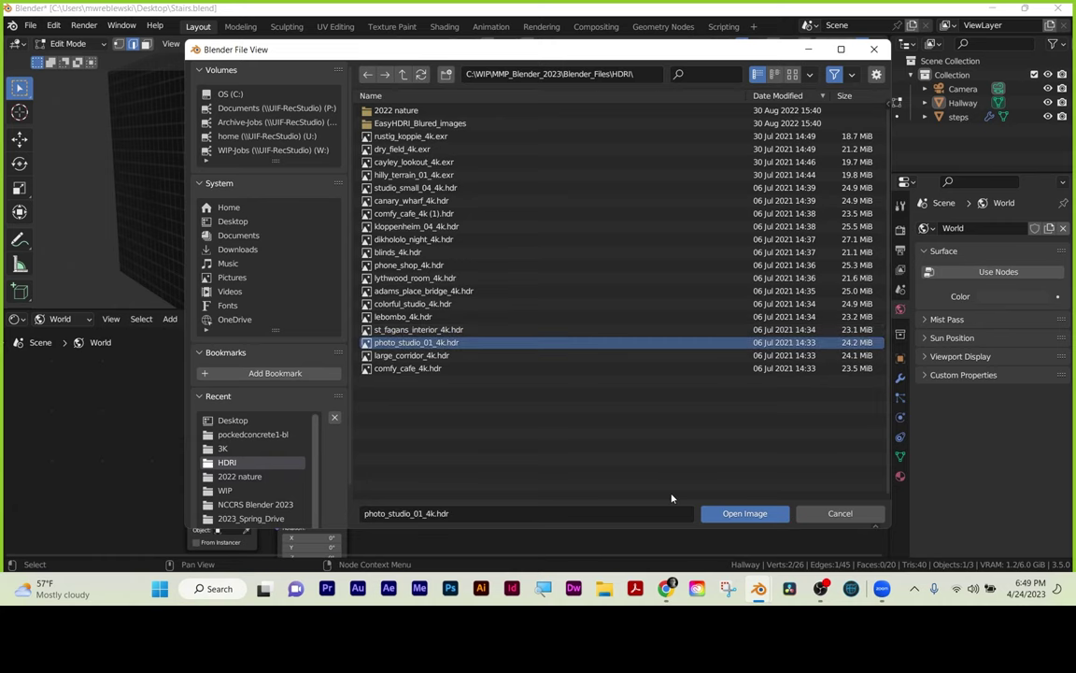
click(748, 515)
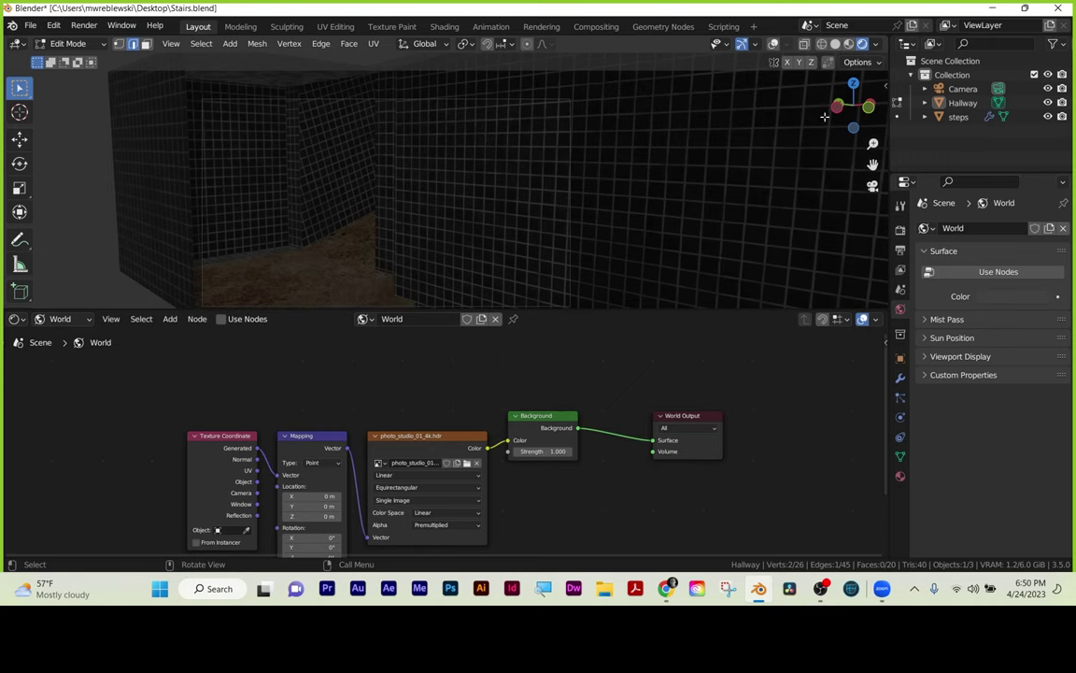
scroll(346, 407, down, 1)
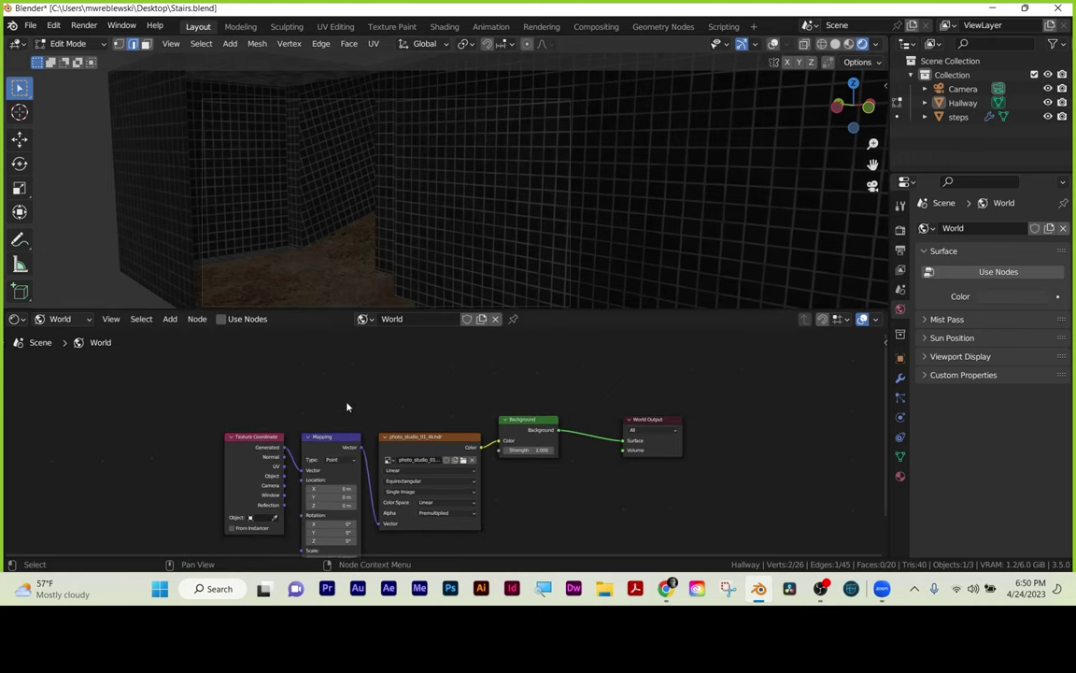
scroll(347, 407, up, 3)
middle_drag(363, 409, 407, 369)
scroll(407, 369, up, 1)
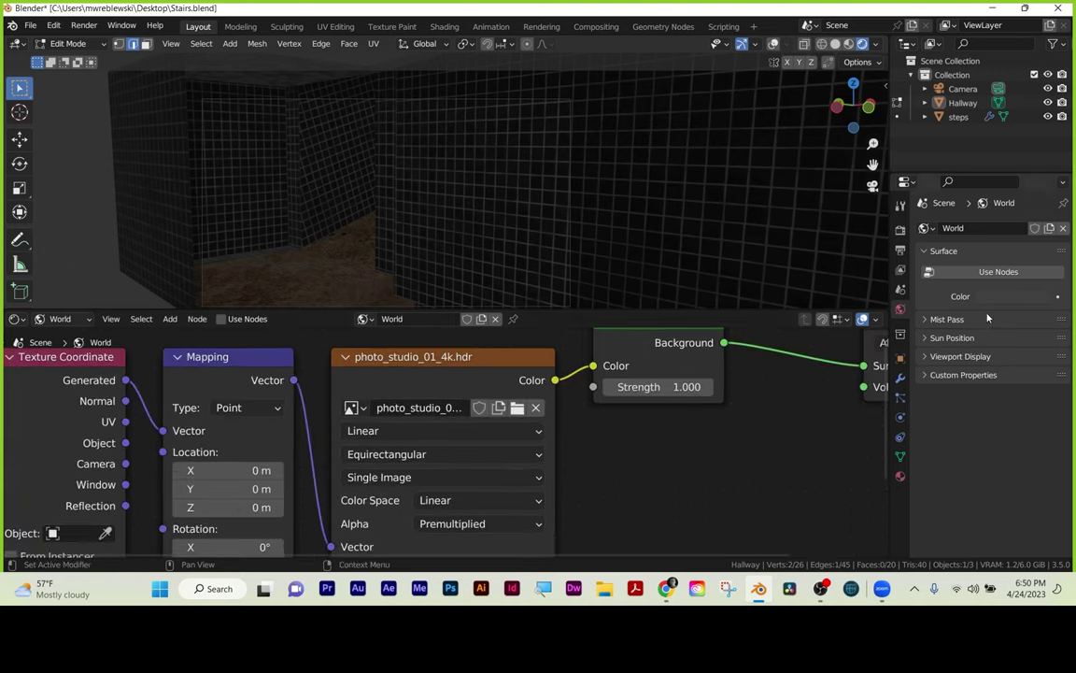
scroll(580, 472, down, 1)
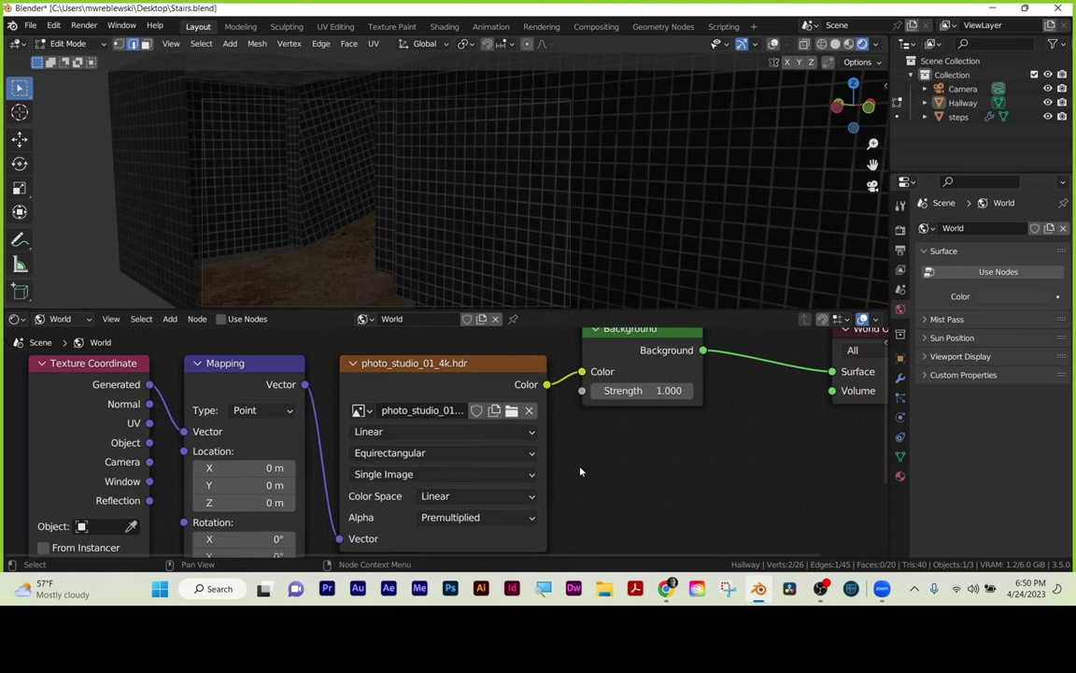
scroll(598, 463, down, 1)
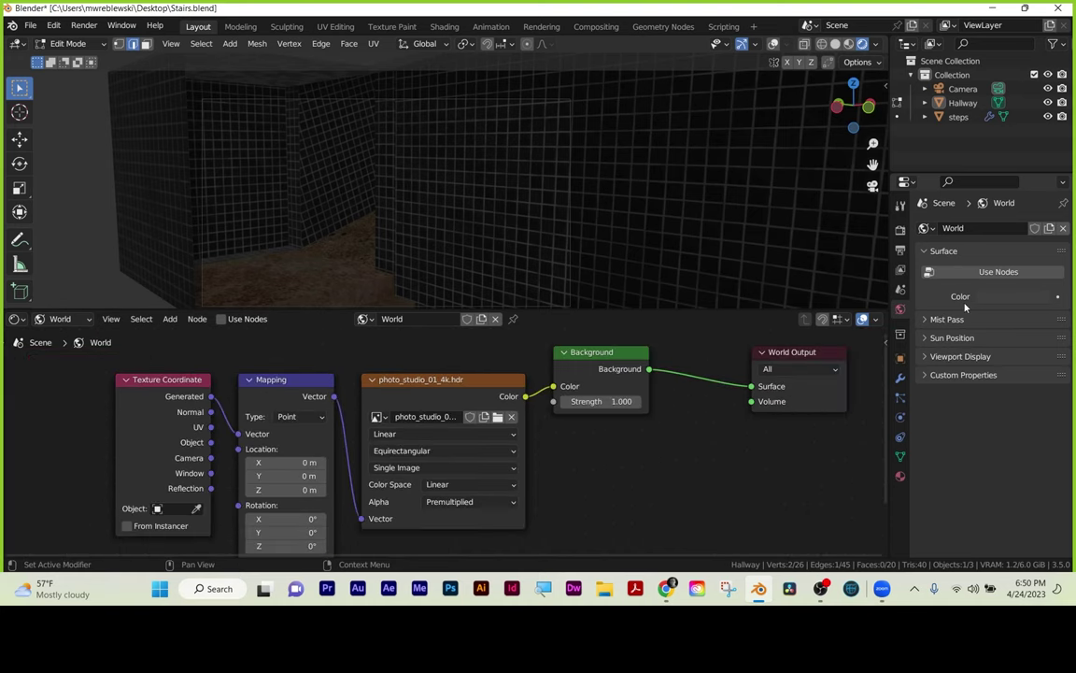
Switch the scene's render engine from Eevee to Cycles.
click(1058, 297)
click(1057, 296)
click(900, 230)
click(1009, 229)
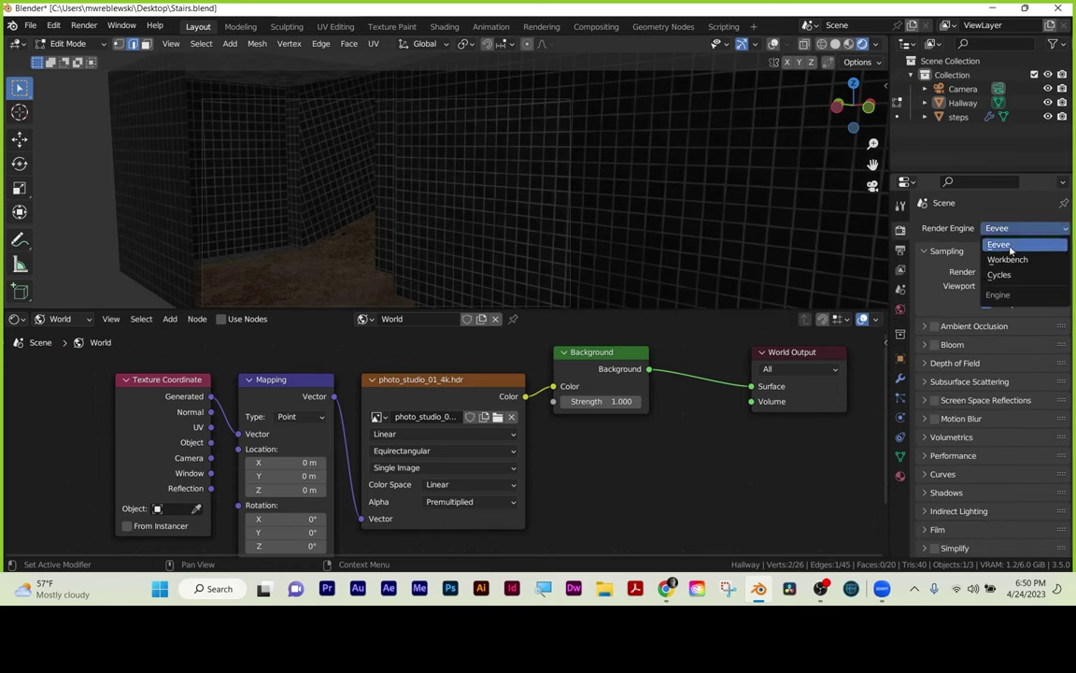
click(1005, 276)
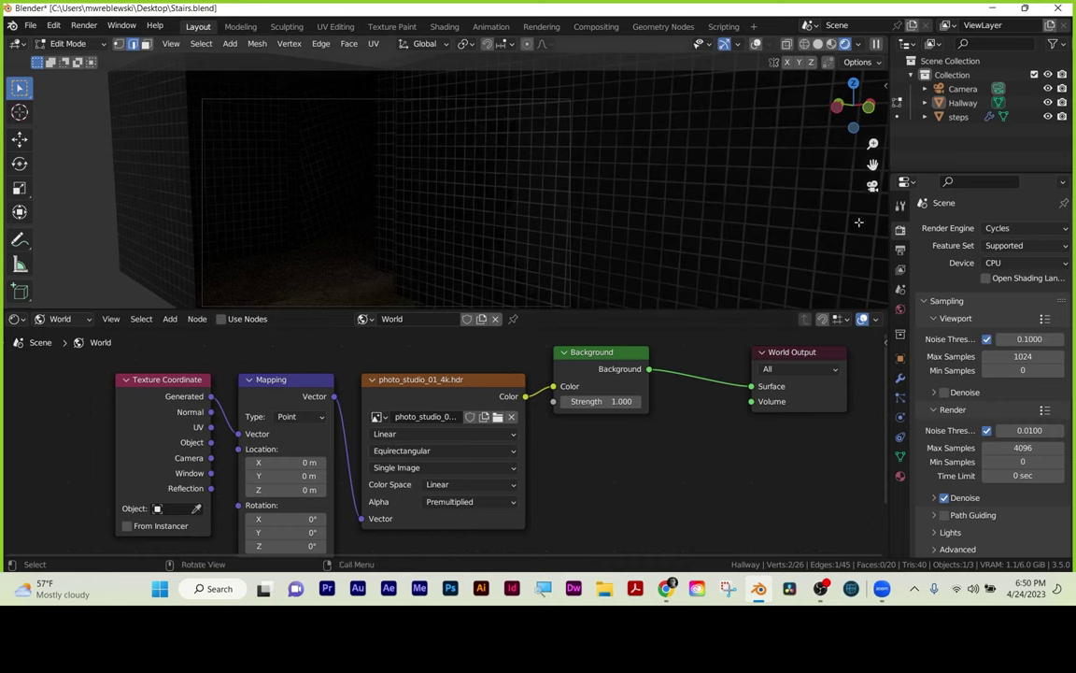
Unlink the current World from the scene and create a new World in its place.
key(n)
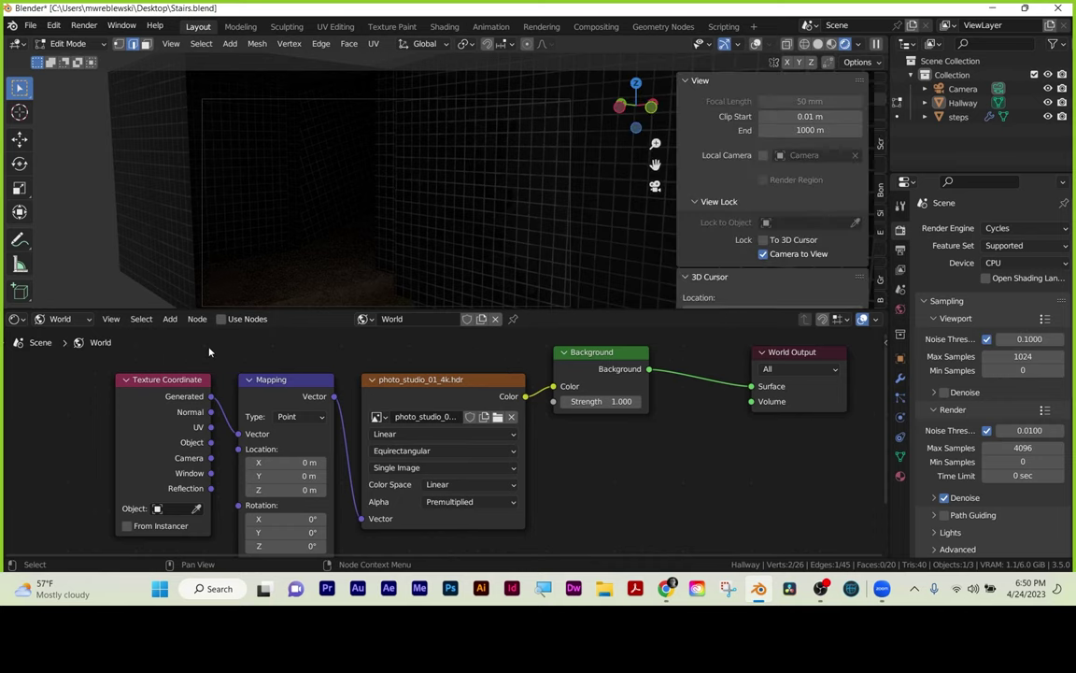
click(495, 319)
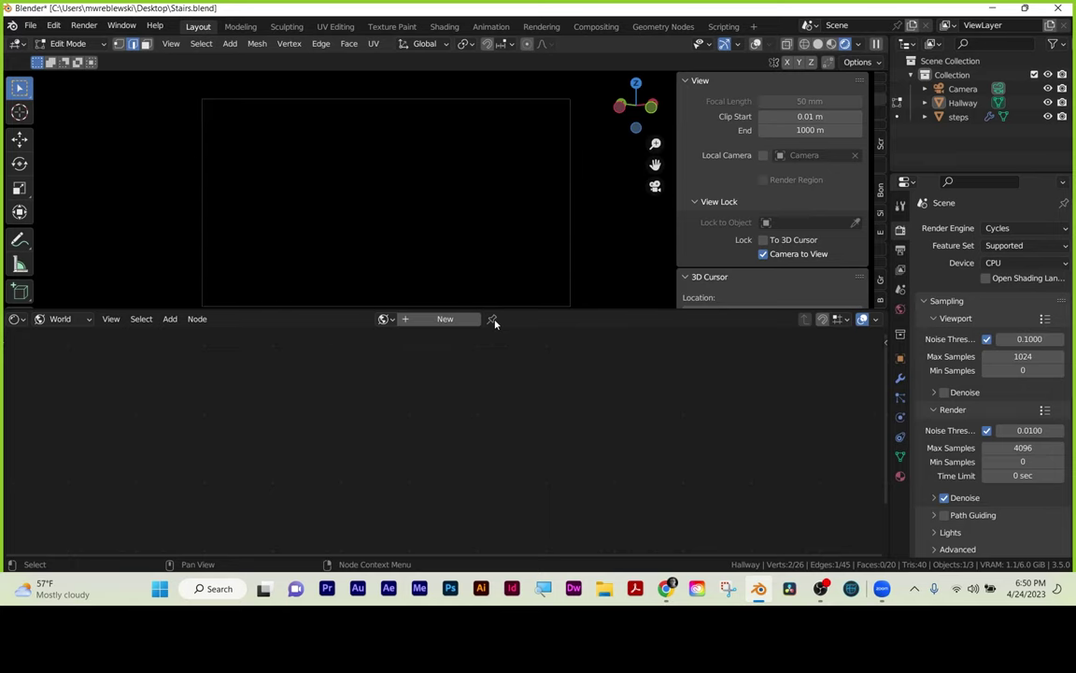
click(900, 309)
click(1002, 228)
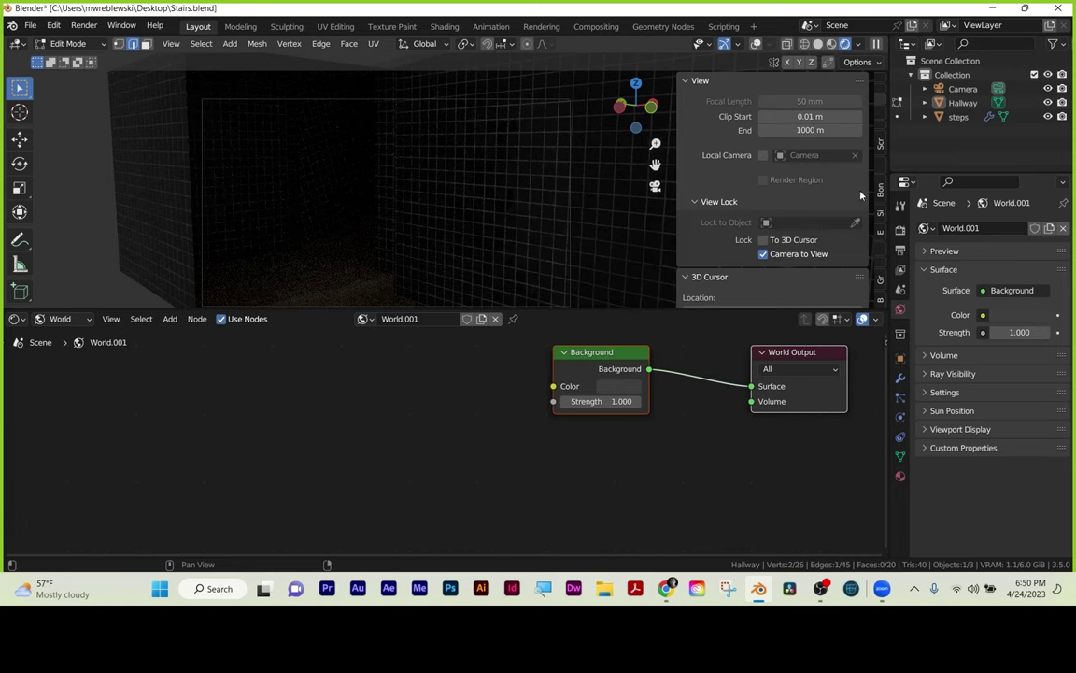
Create the Easy HDRI world nodes and load the HDRI folder, using adams_place_bridge_4k.hdr as the environment image.
click(878, 233)
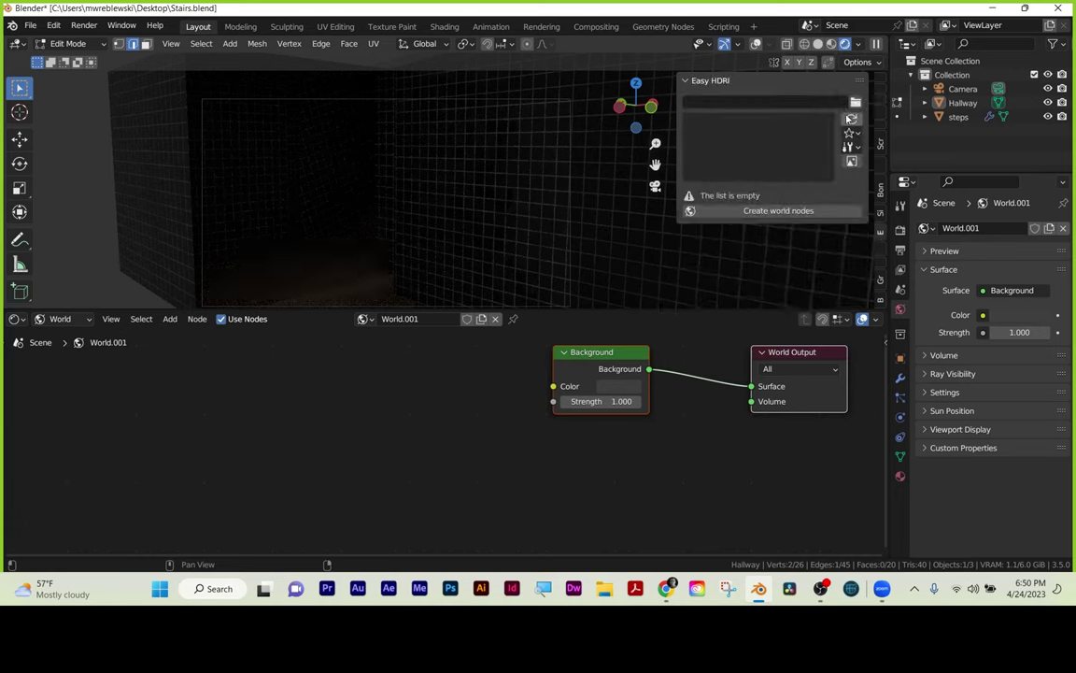
click(779, 211)
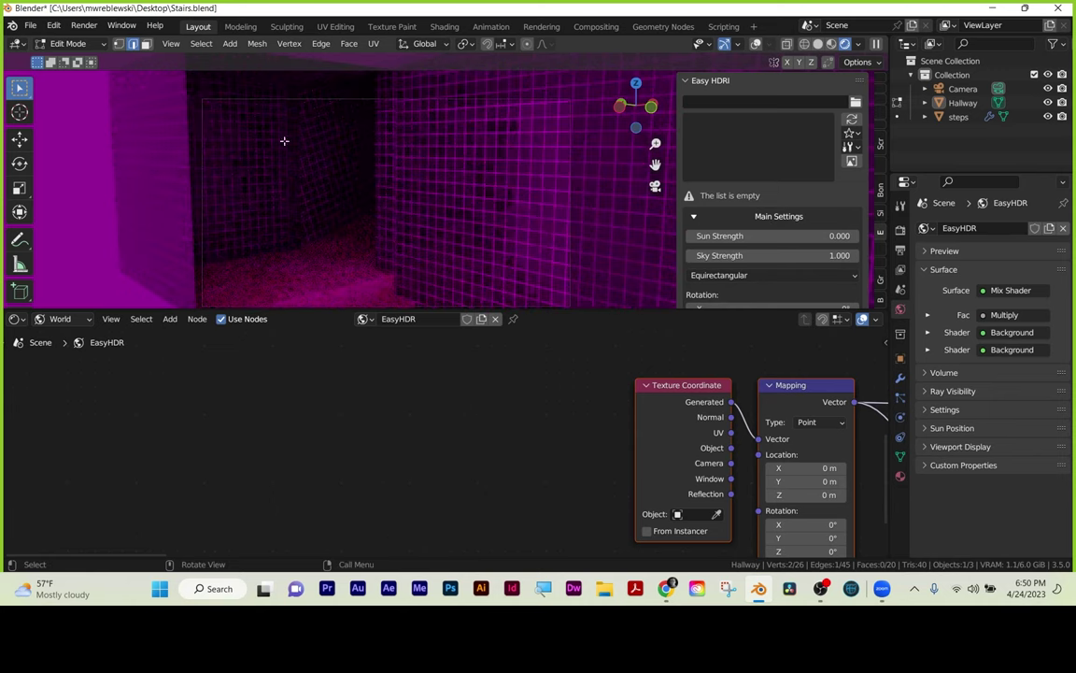
click(853, 105)
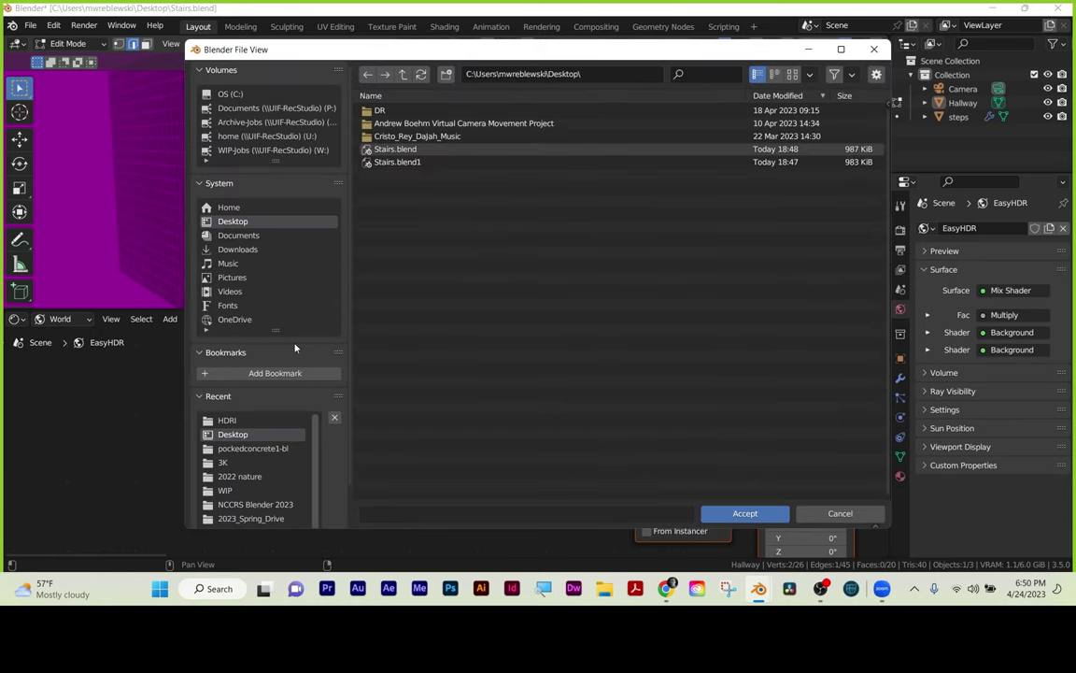
double_click(229, 421)
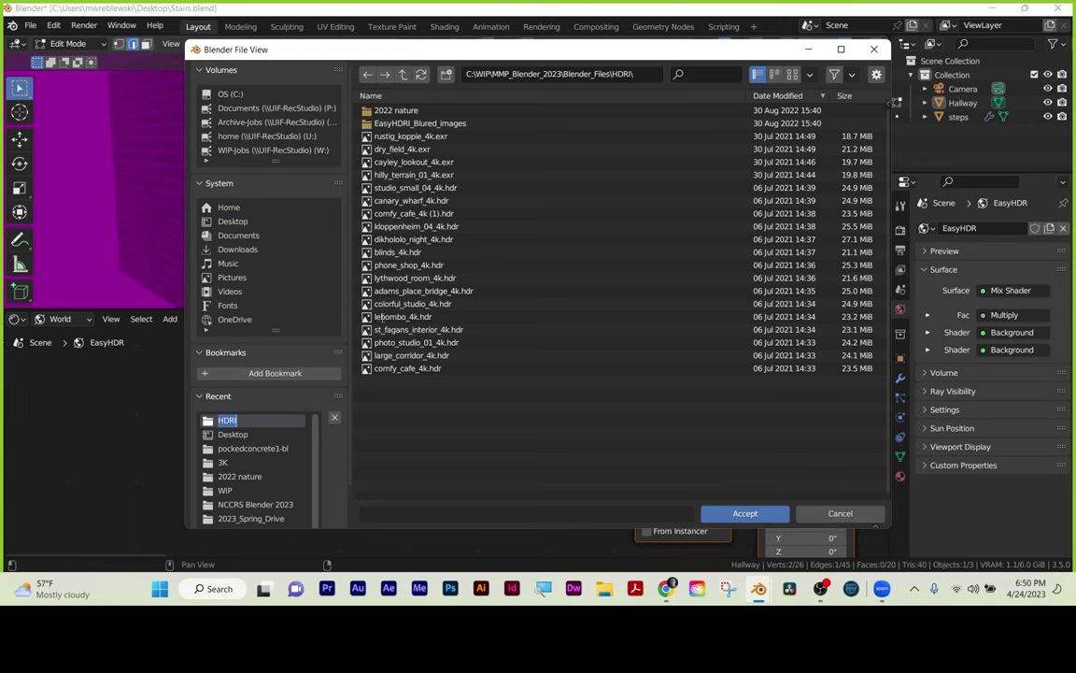
click(747, 512)
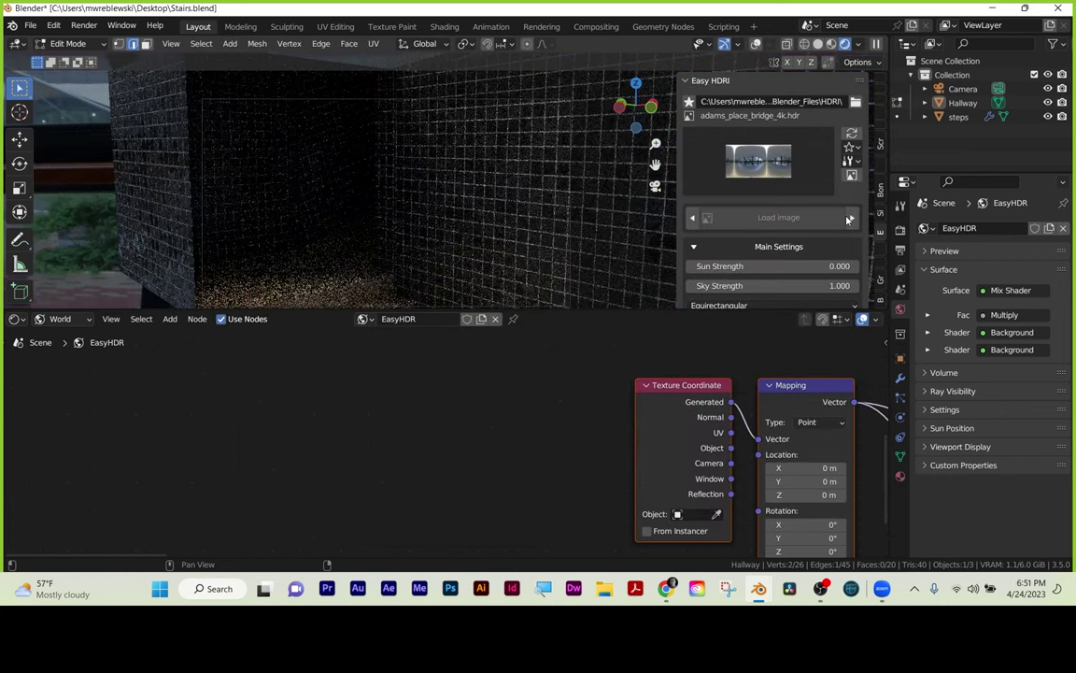
click(853, 218)
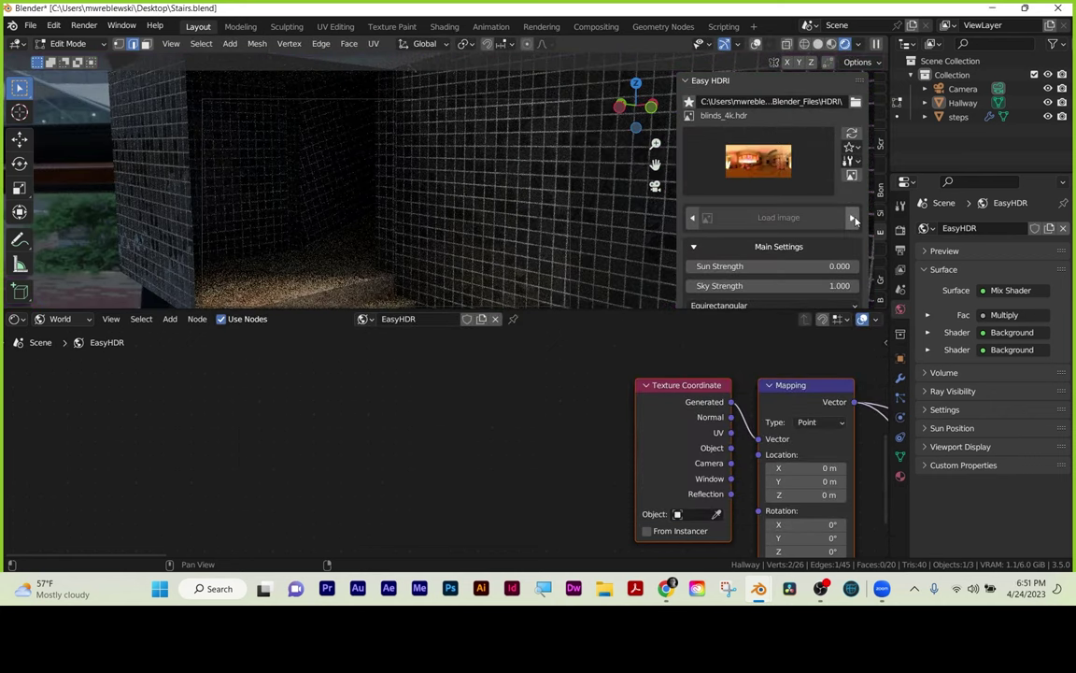
click(691, 218)
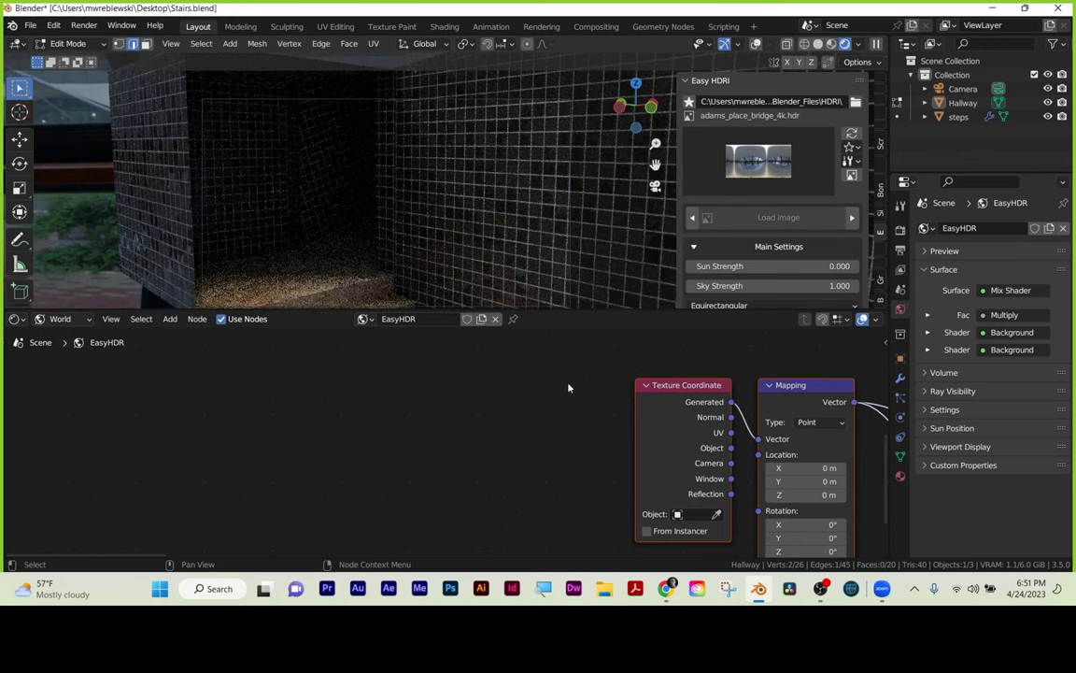
Enlarge the 3D viewport and set the render engine to Eevee with Ambient Occlusion, Bloom and Screen Space Reflections enabled.
drag(621, 311, 621, 471)
key(n)
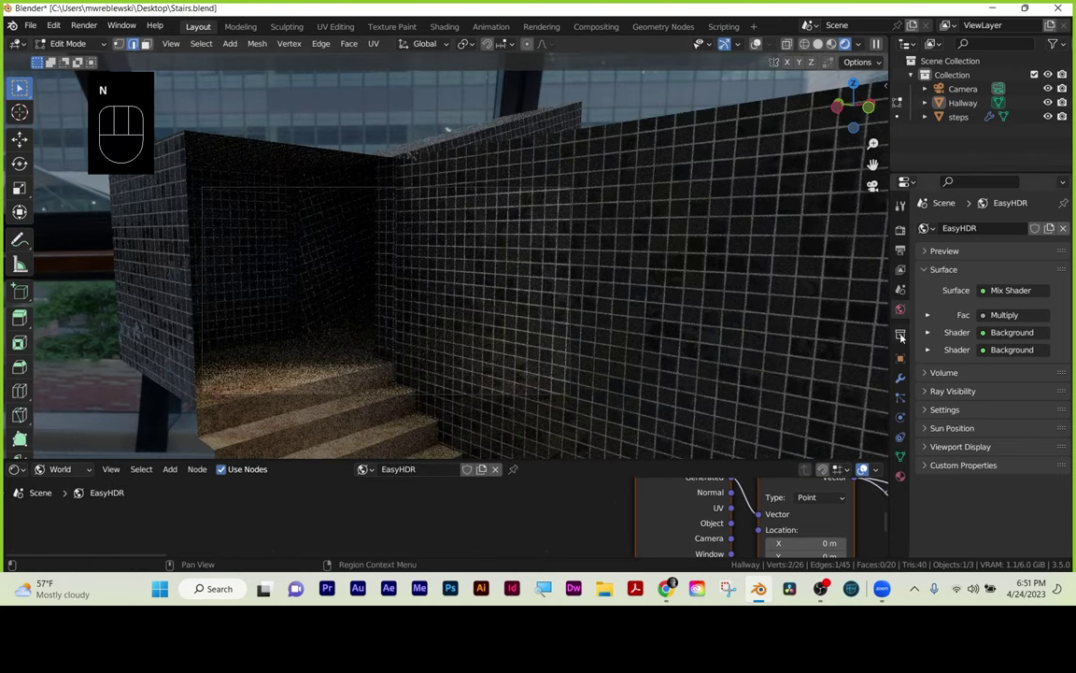
click(902, 231)
click(991, 228)
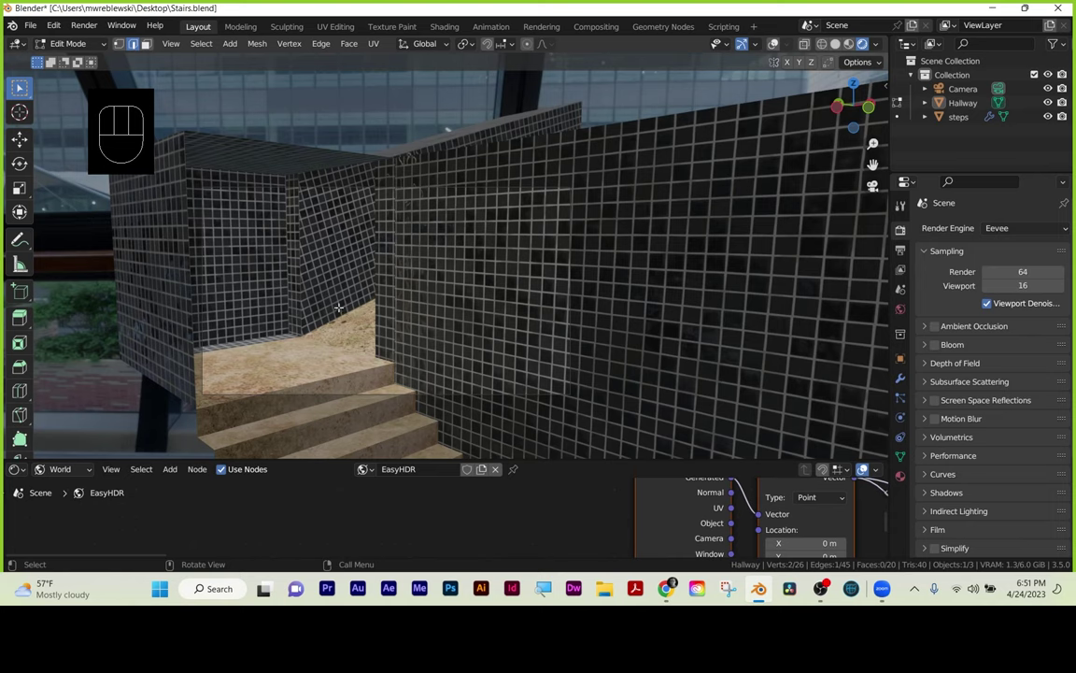
click(936, 327)
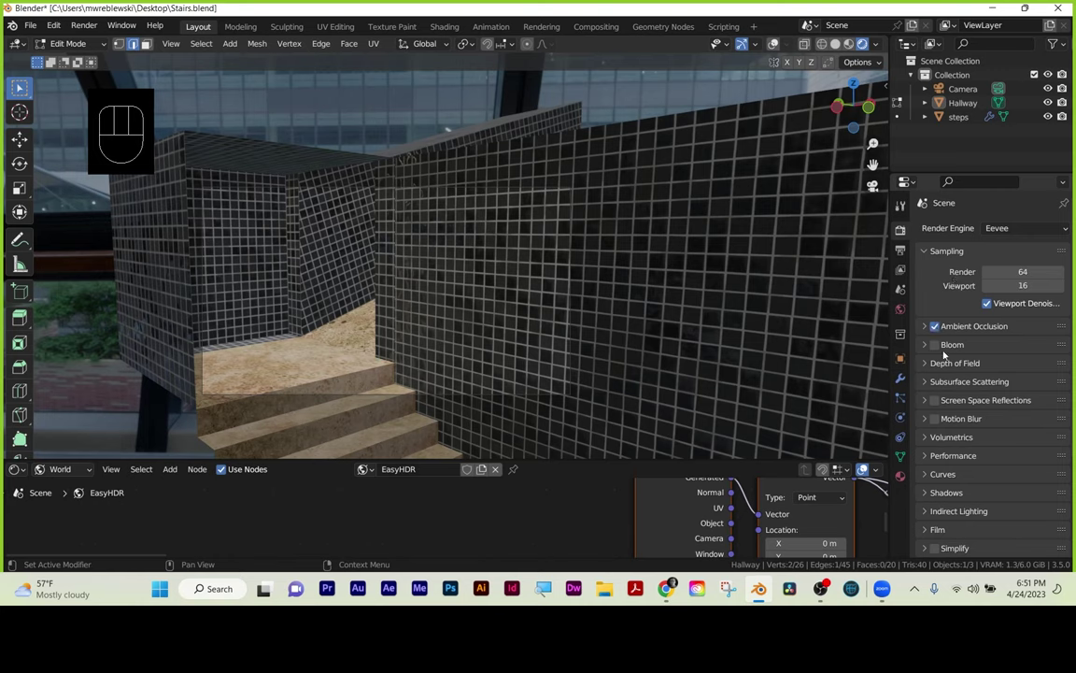
click(935, 345)
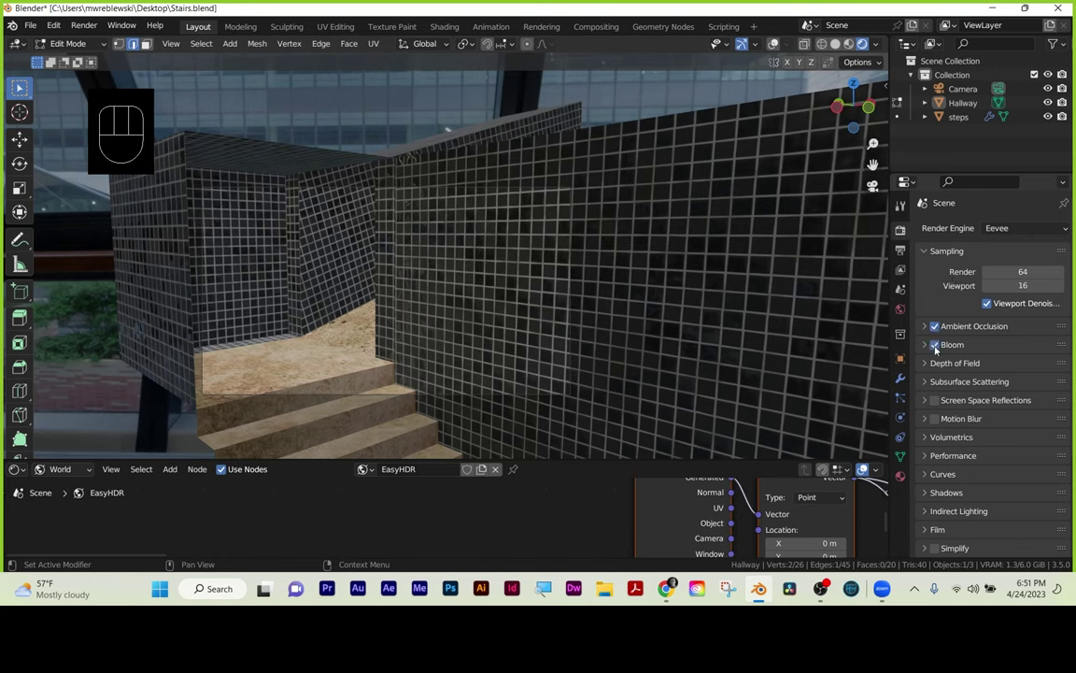
click(935, 401)
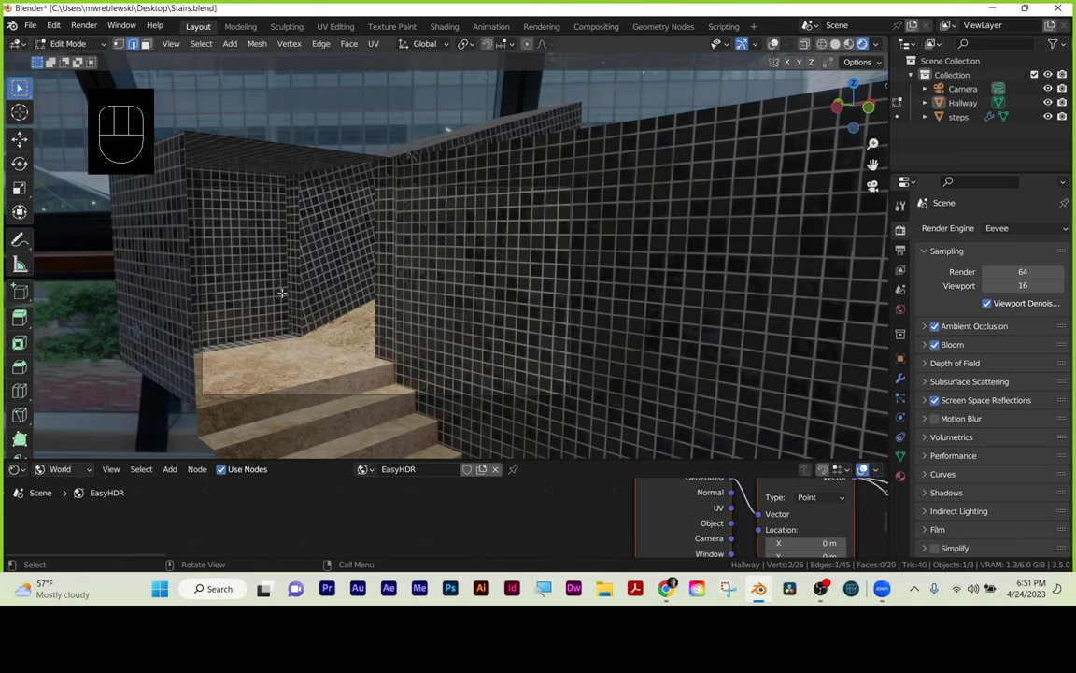
Set the render engine to Cycles with GPU Compute as the device.
scroll(946, 371, down, 3)
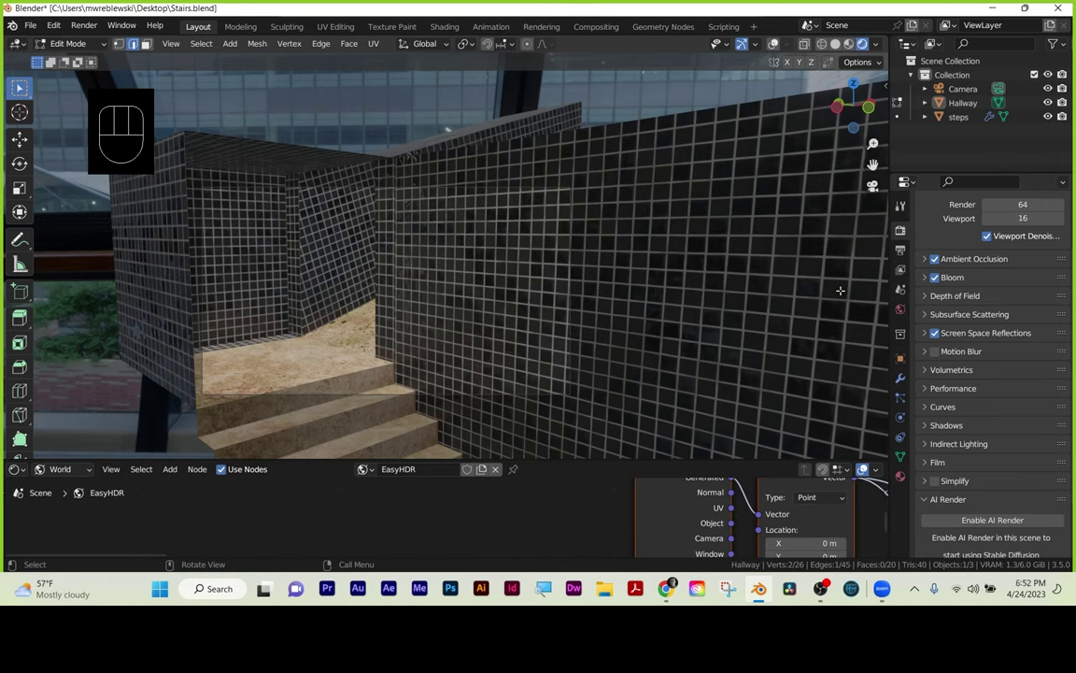
scroll(990, 280, up, 3)
click(1037, 228)
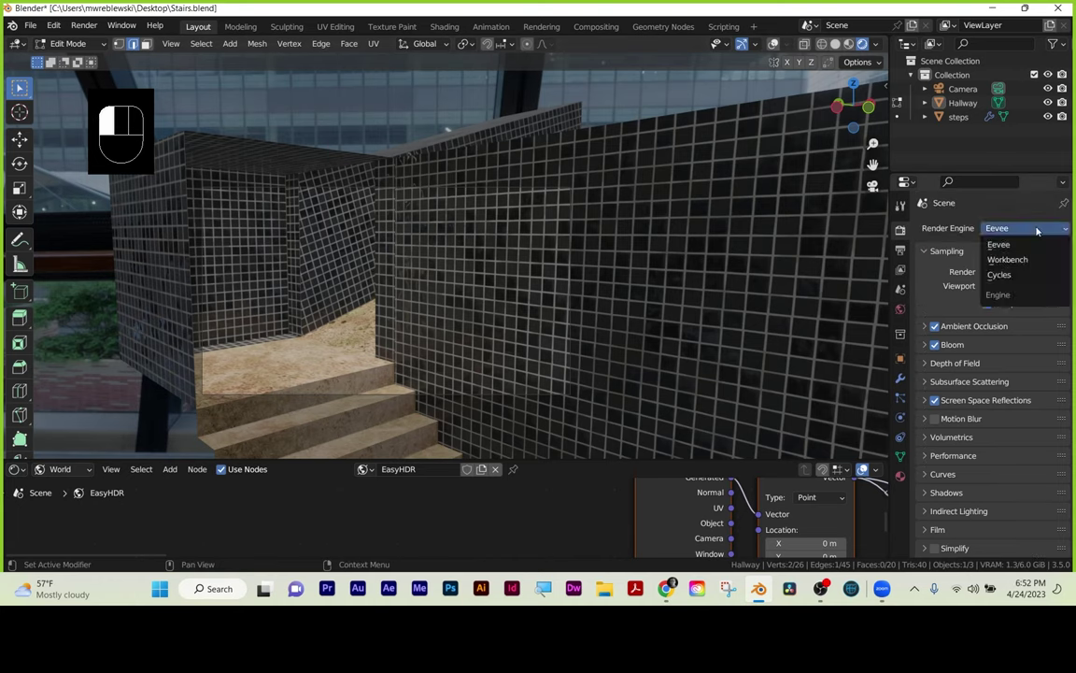
click(1004, 274)
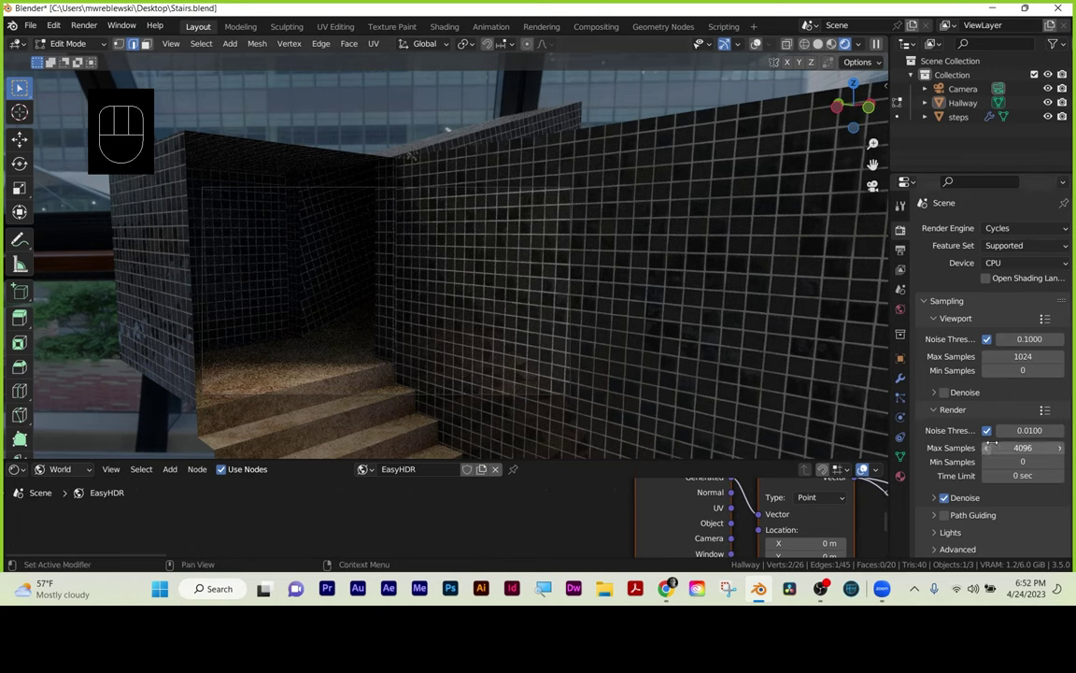
click(1017, 265)
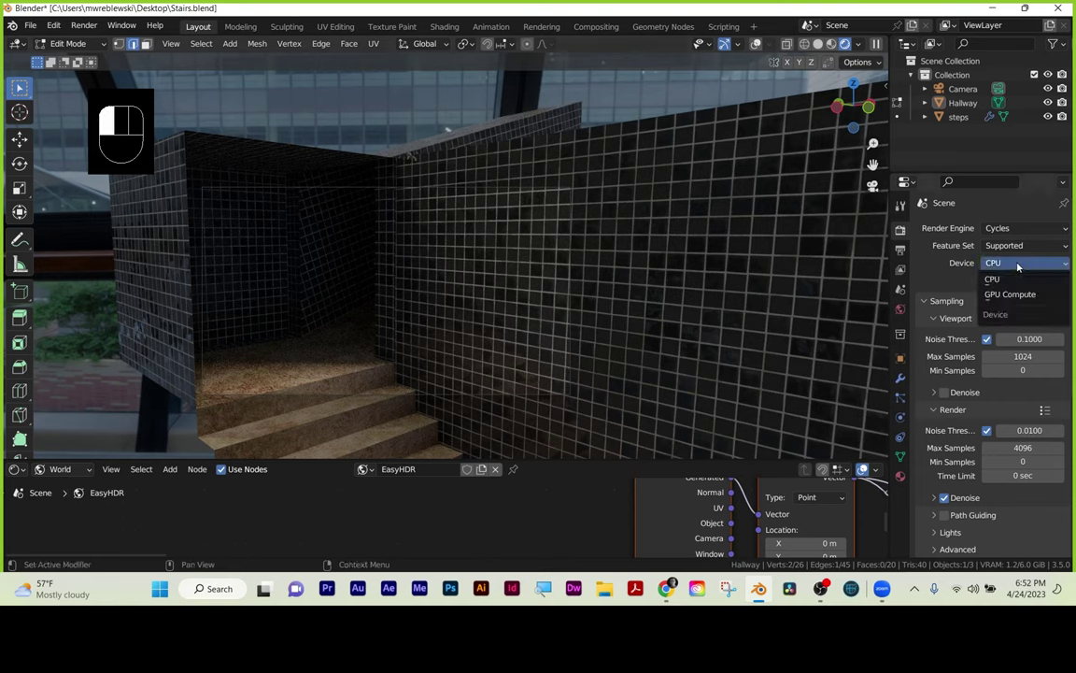
click(1034, 297)
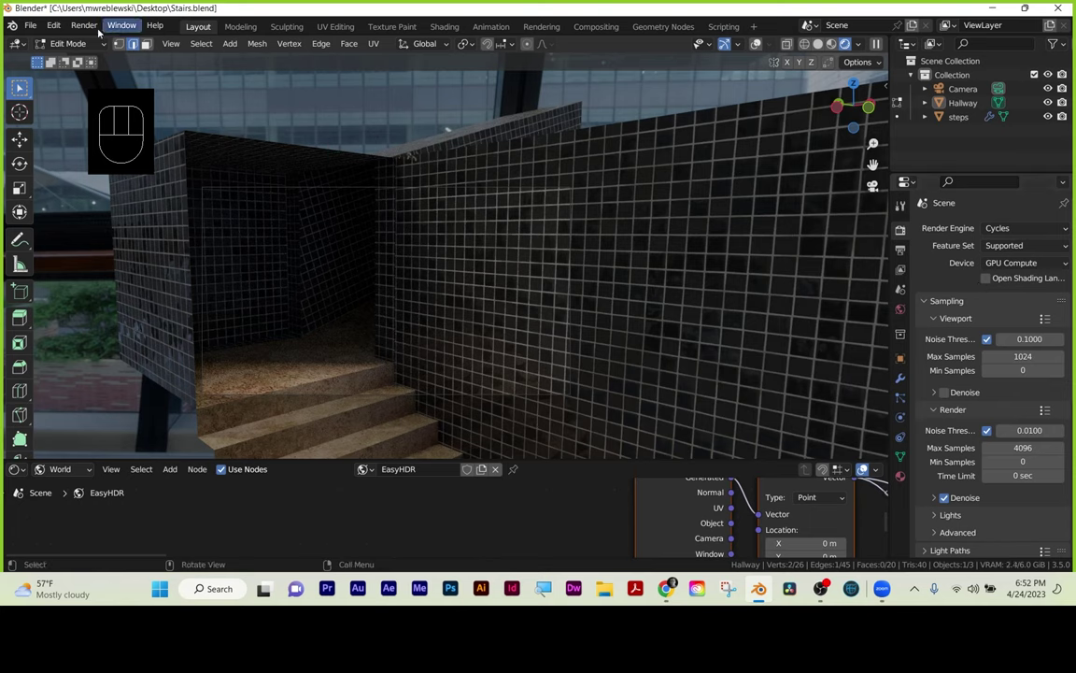
Check the Cycles render devices in the system preferences and keep the scene's render device on GPU Compute.
click(60, 31)
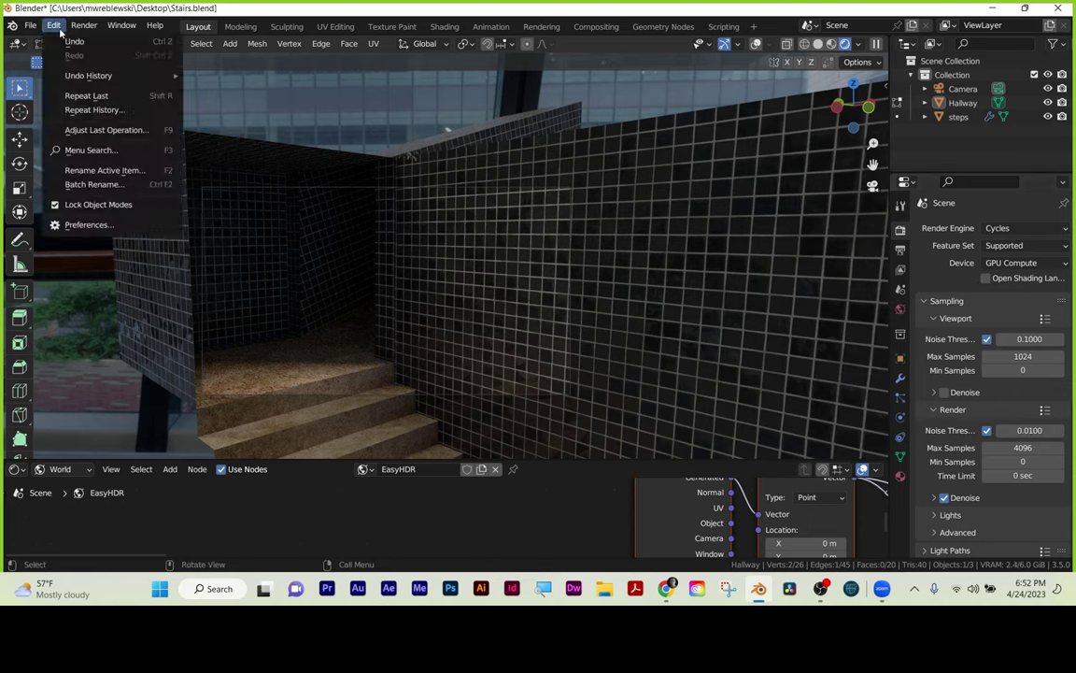
click(74, 224)
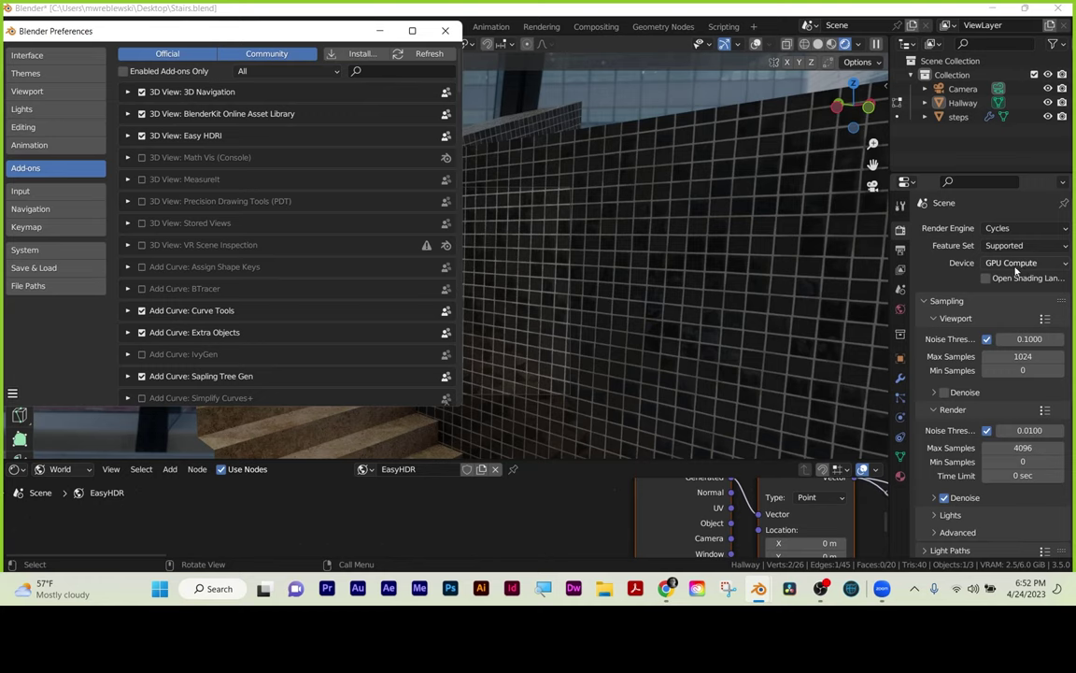
click(14, 249)
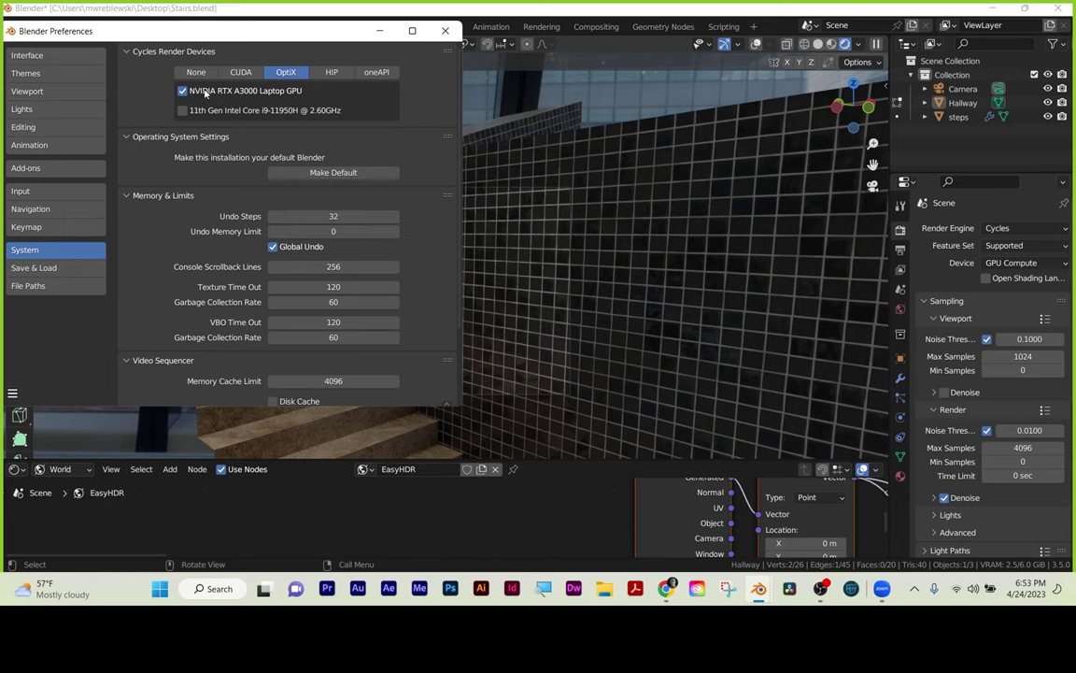
click(1018, 262)
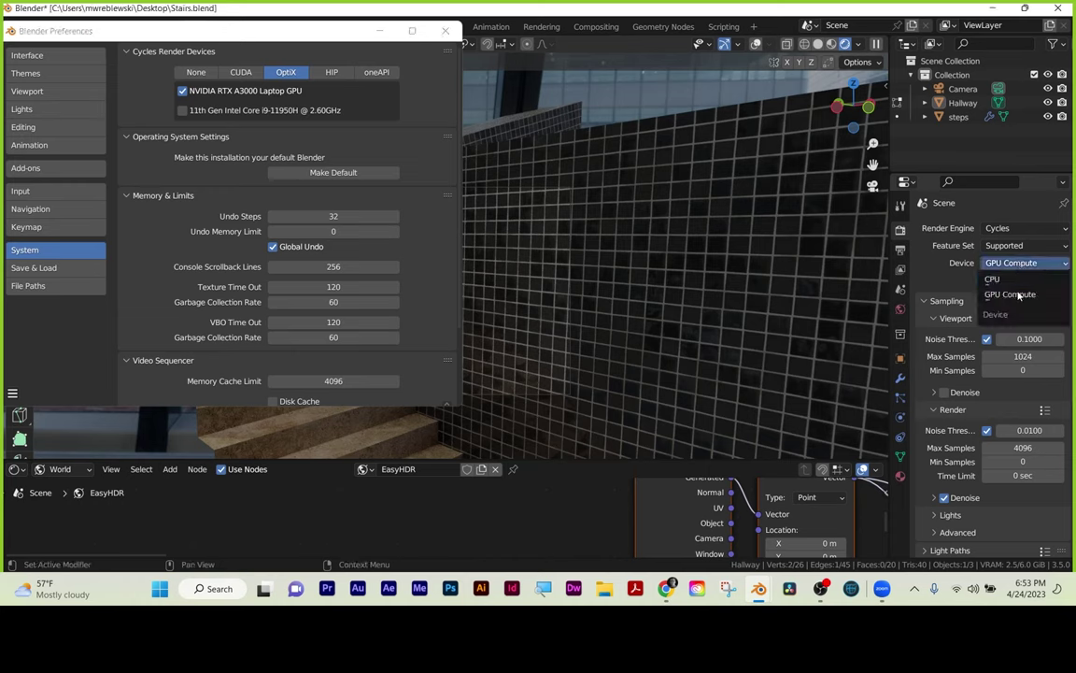
click(1014, 294)
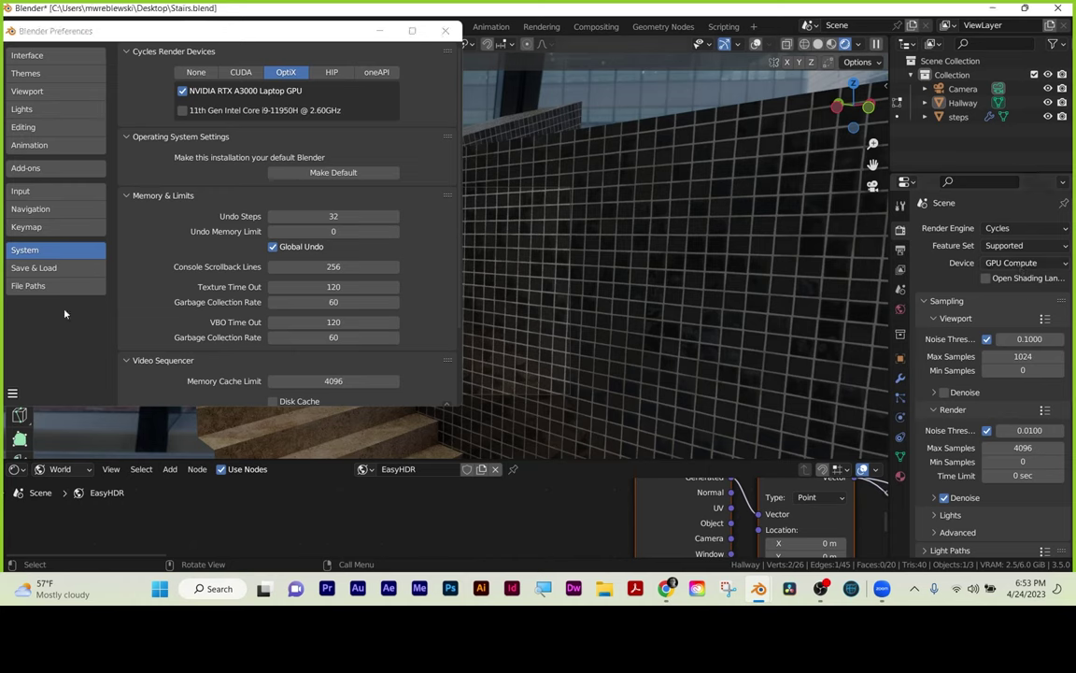
Close the preferences and set the Cycles performance tile size to 400 with tiling enabled.
click(44, 269)
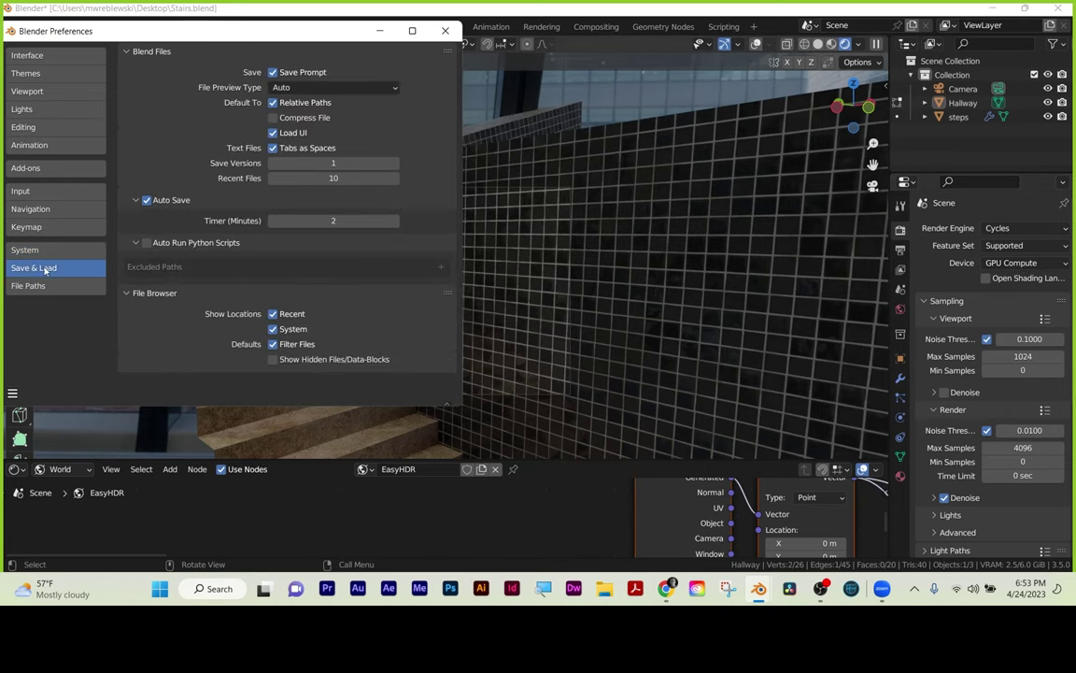
click(445, 31)
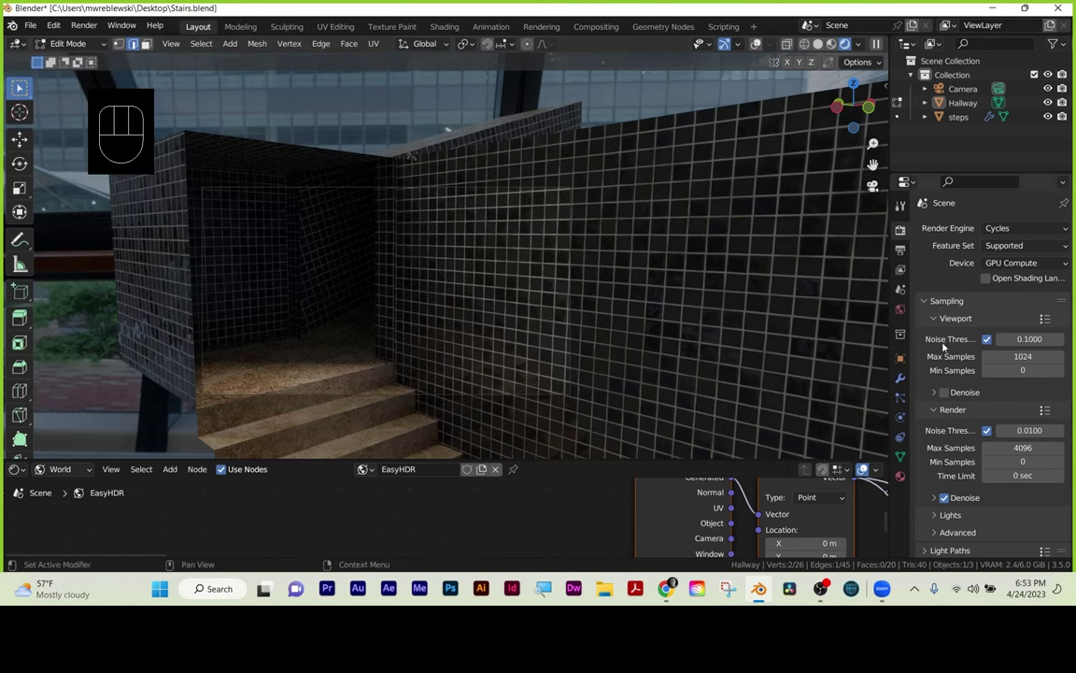
scroll(965, 341, down, 7)
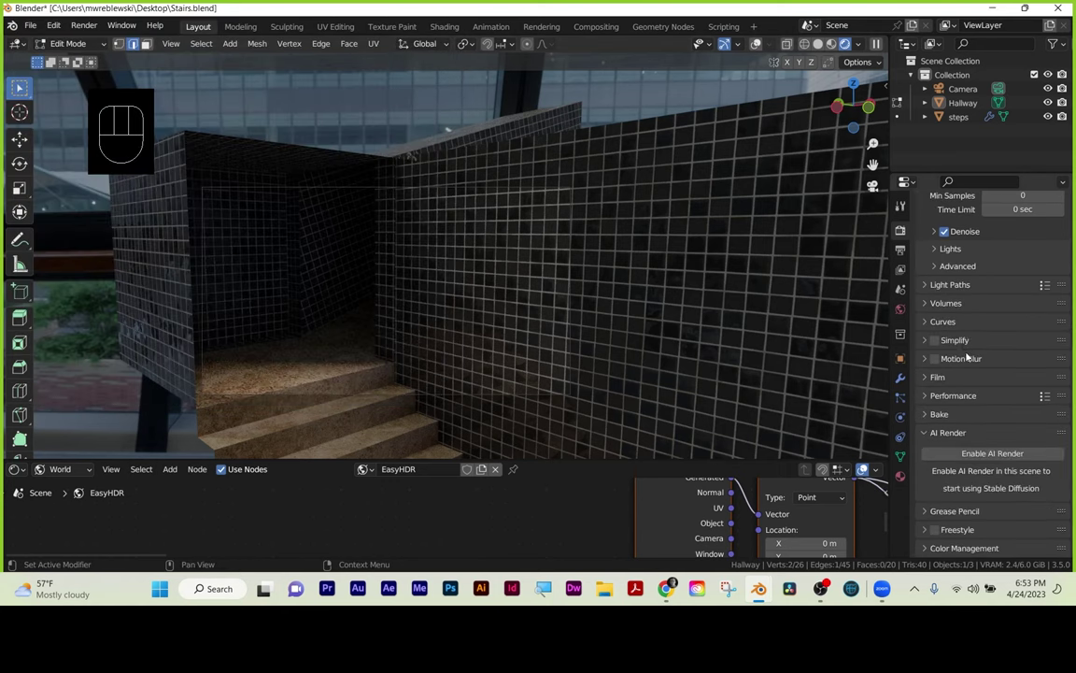
click(930, 433)
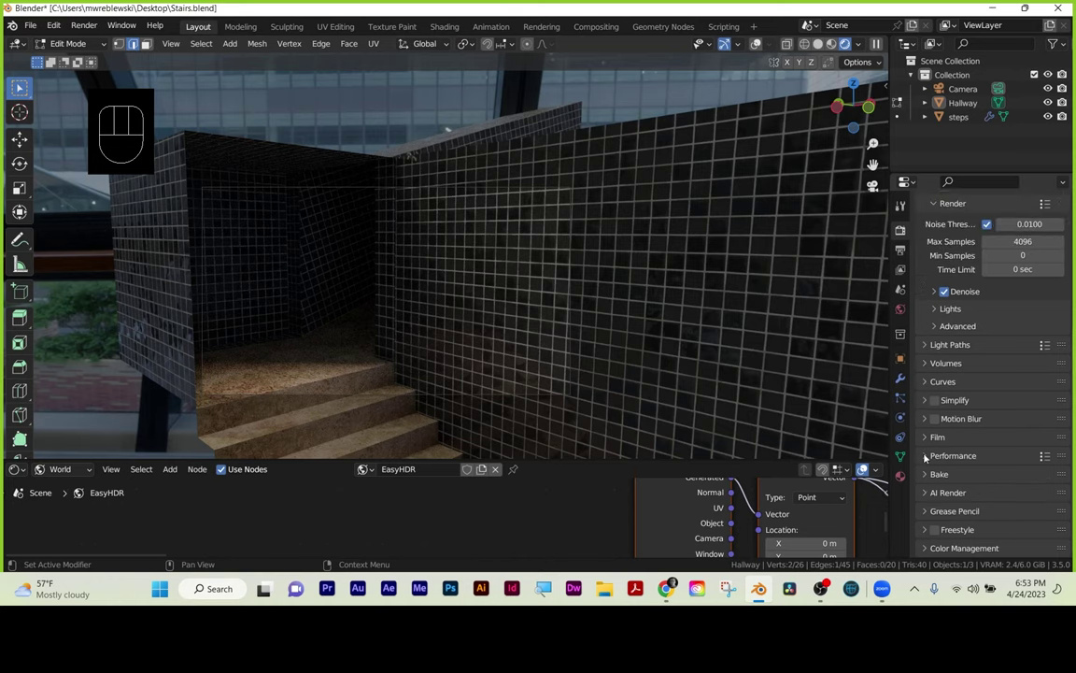
click(930, 456)
scroll(989, 417, down, 2)
scroll(989, 417, down, 3)
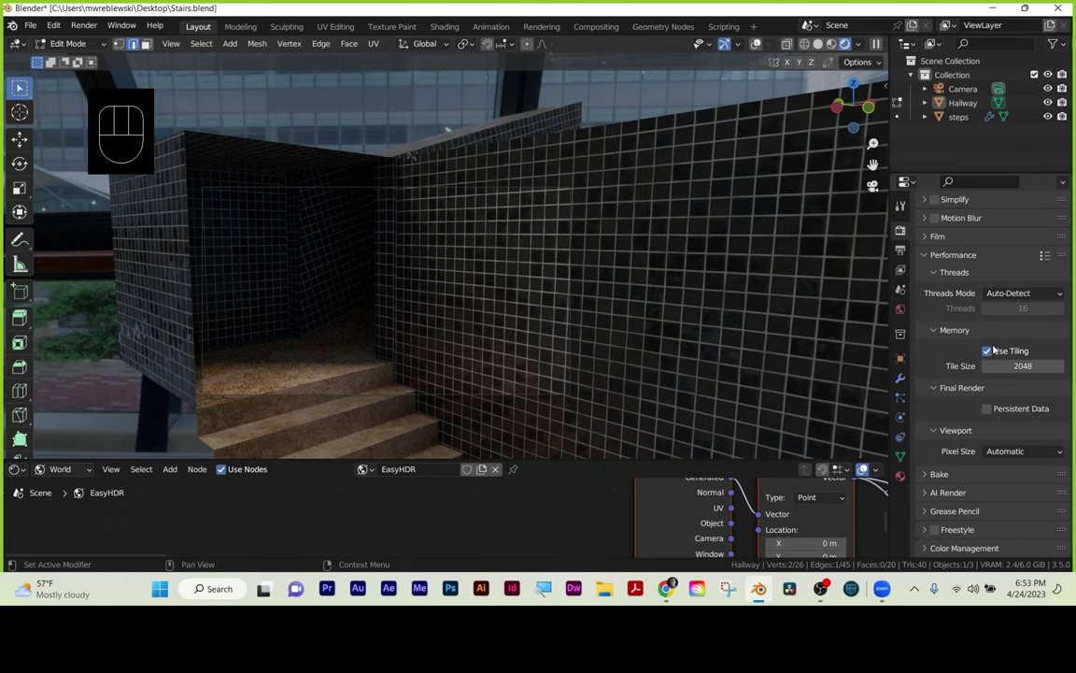
click(1024, 364)
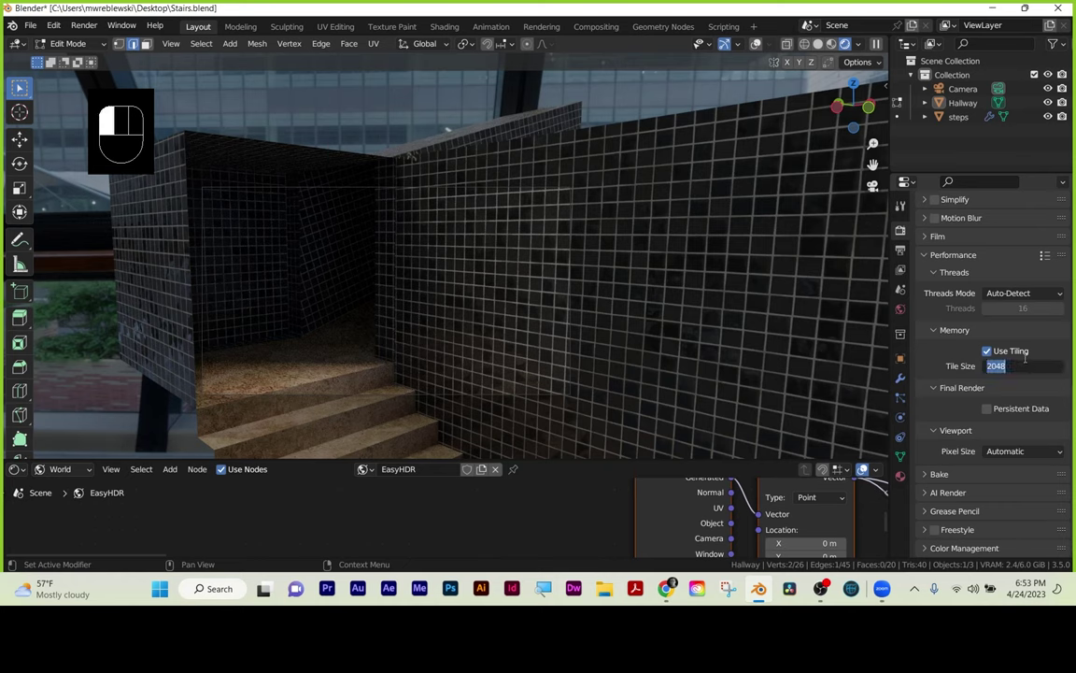
text(400)
key(Return)
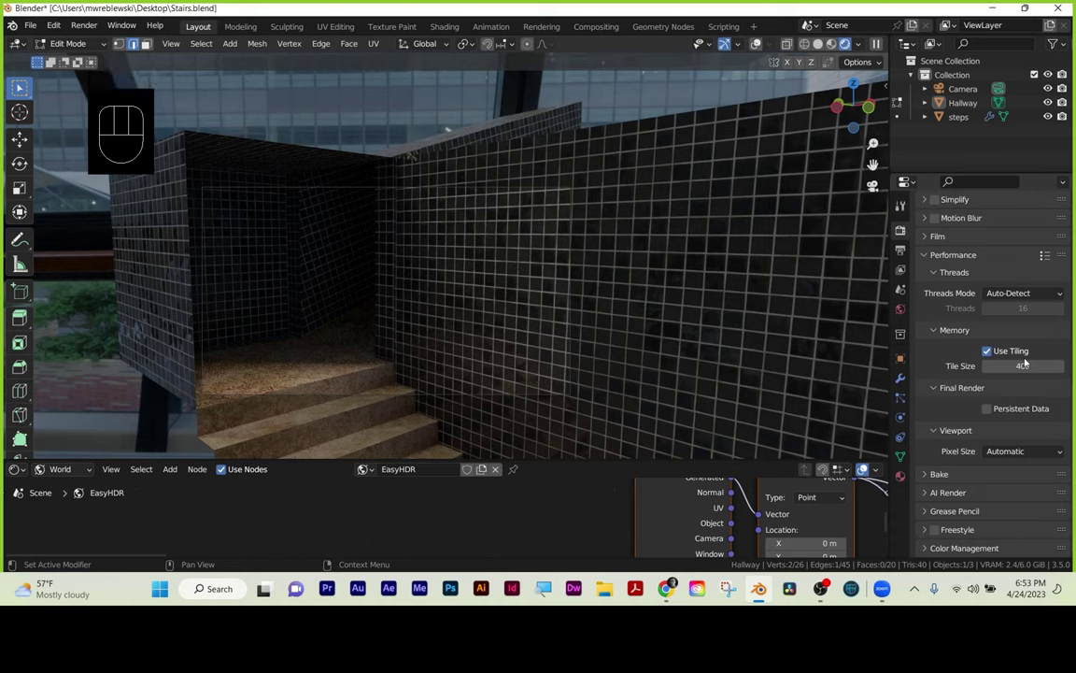
Set the viewport sampling noise threshold to 0.2 and leave the render max samples unchanged.
scroll(946, 316, up, 8)
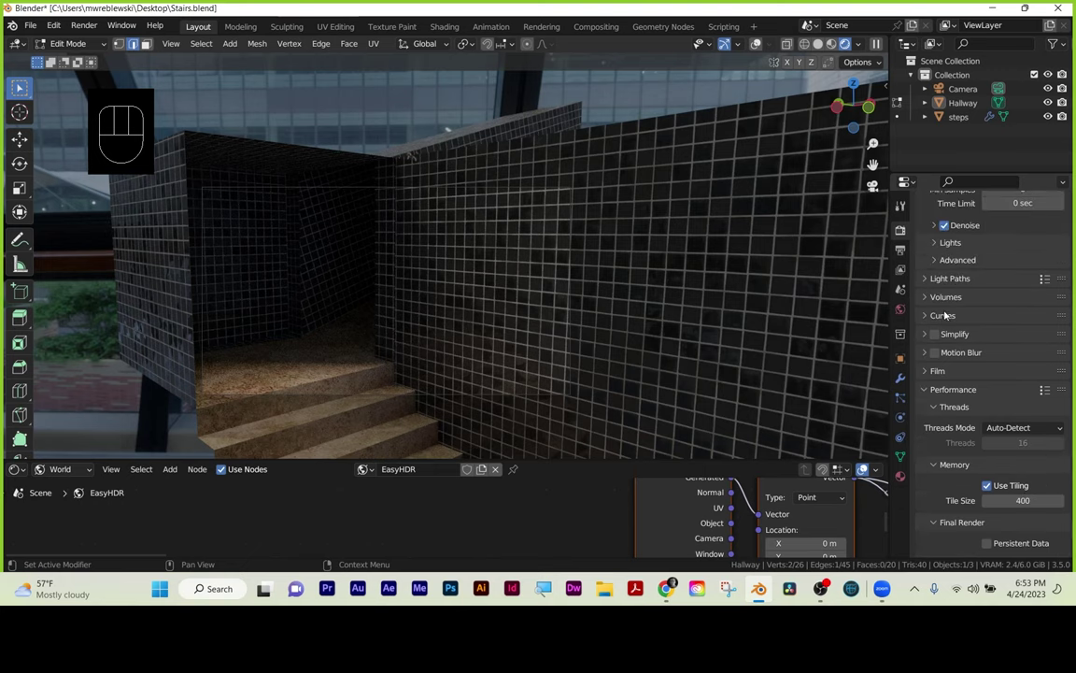
scroll(944, 317, up, 3)
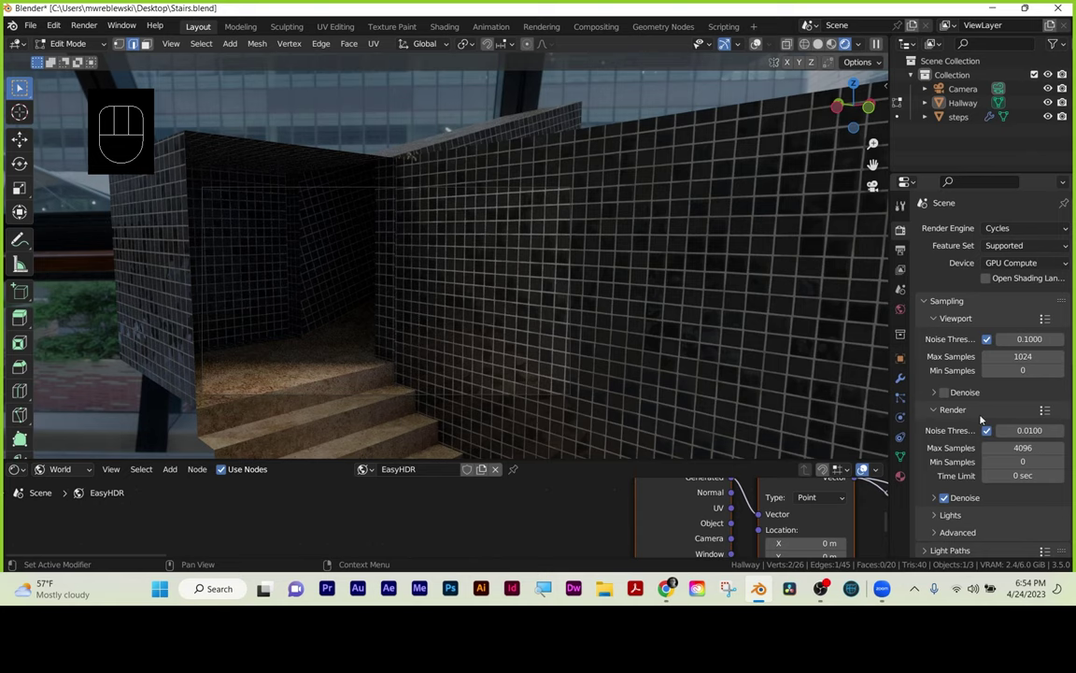
double_click(1026, 341)
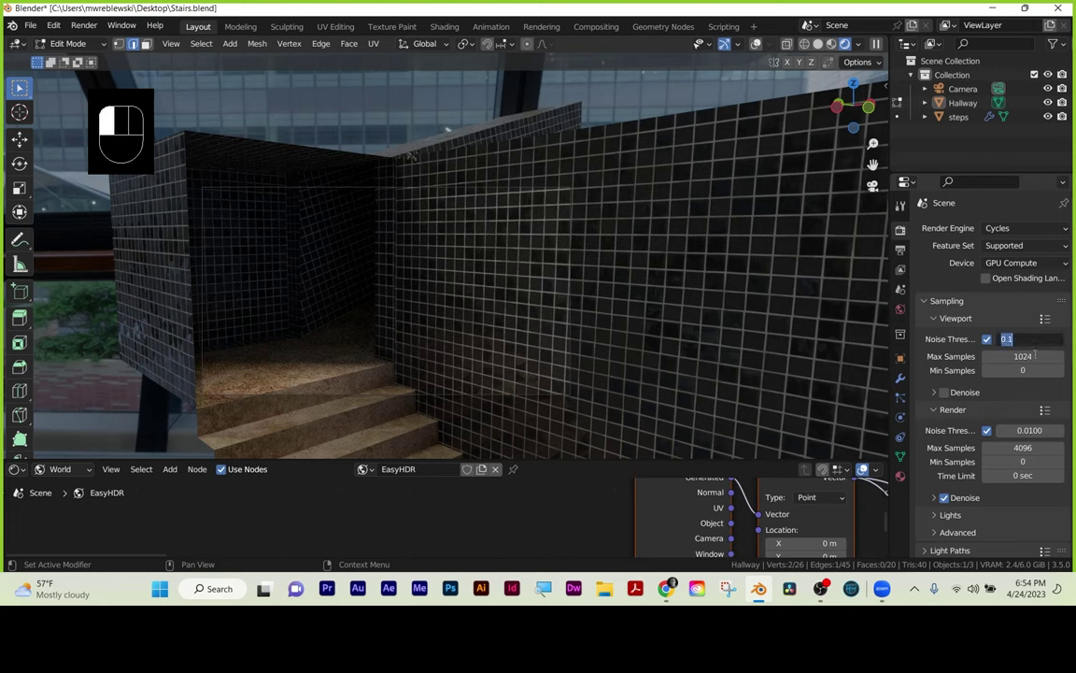
text(0.2)
key(Return)
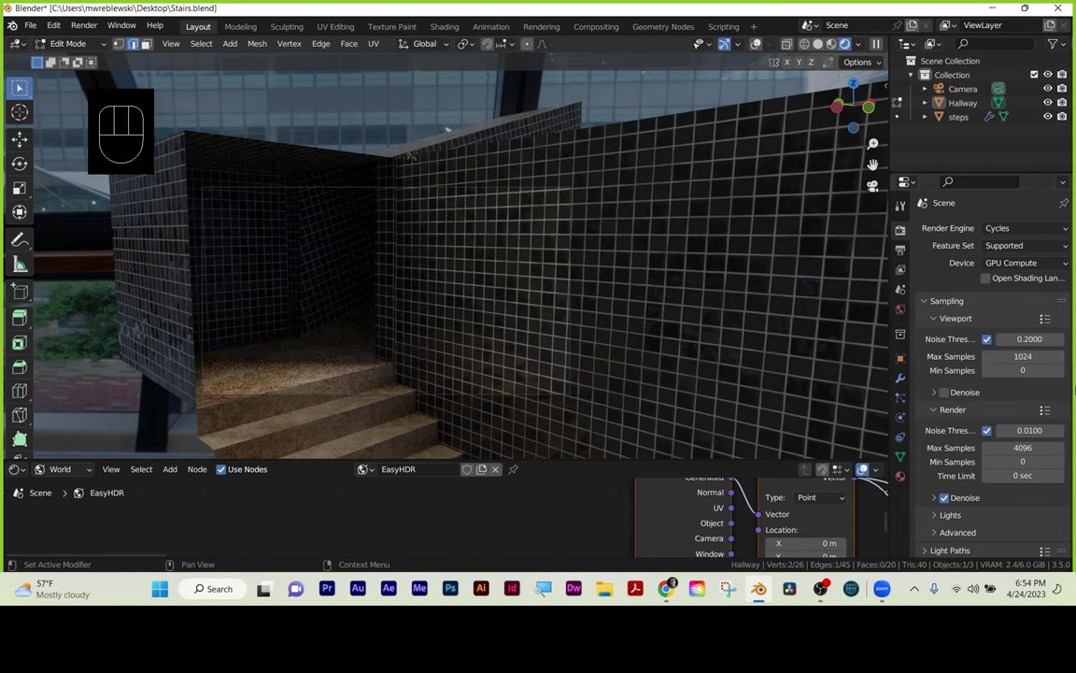
scroll(1028, 420, down, 2)
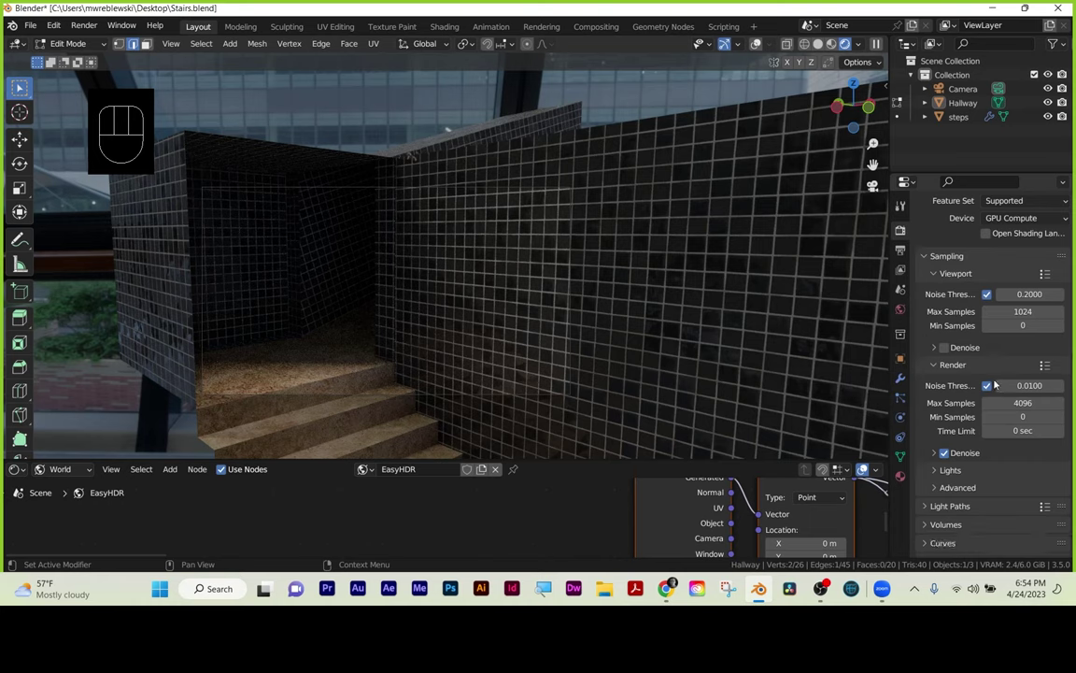
click(1022, 402)
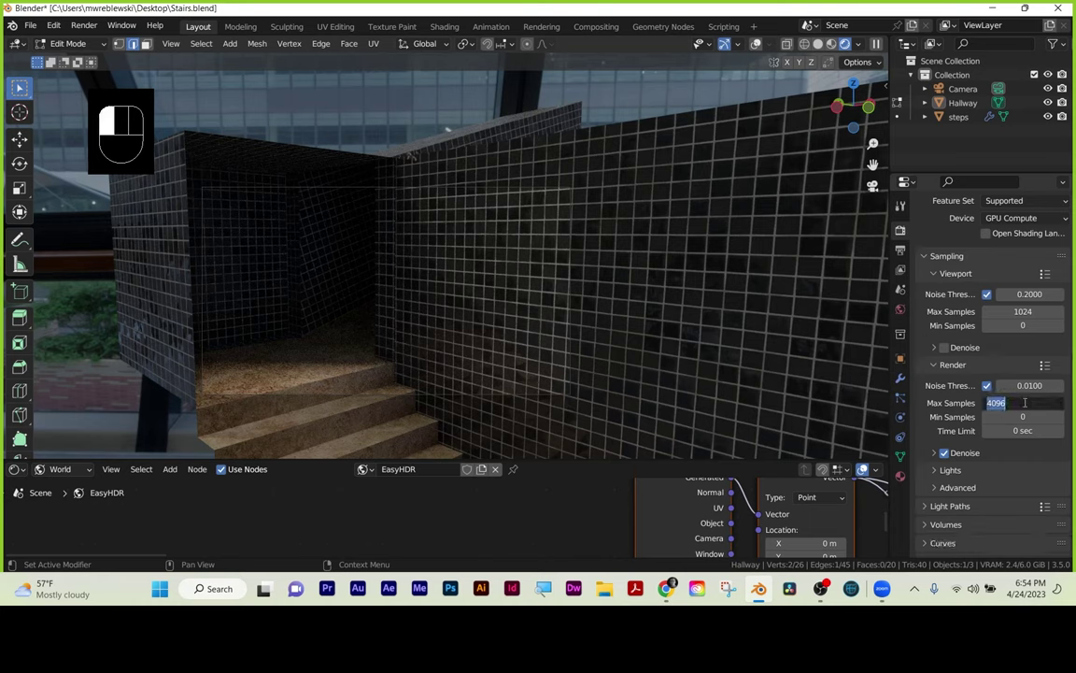
click(1028, 450)
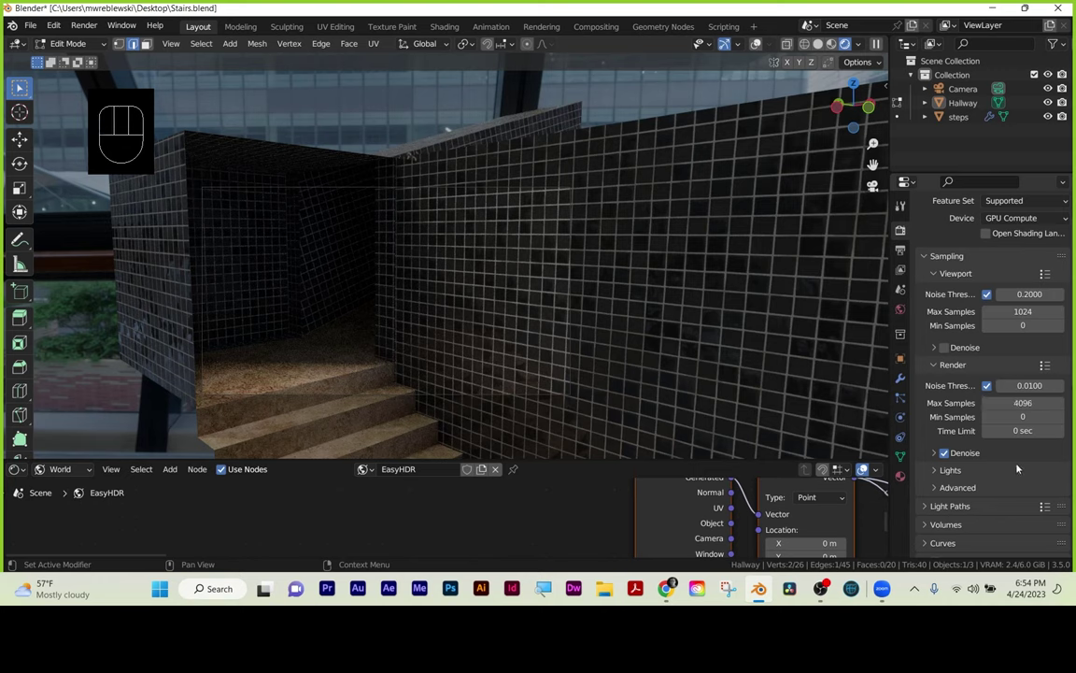
Set the Diffuse and Glossy max bounces to 6 in the Cycles light paths.
scroll(930, 439, down, 3)
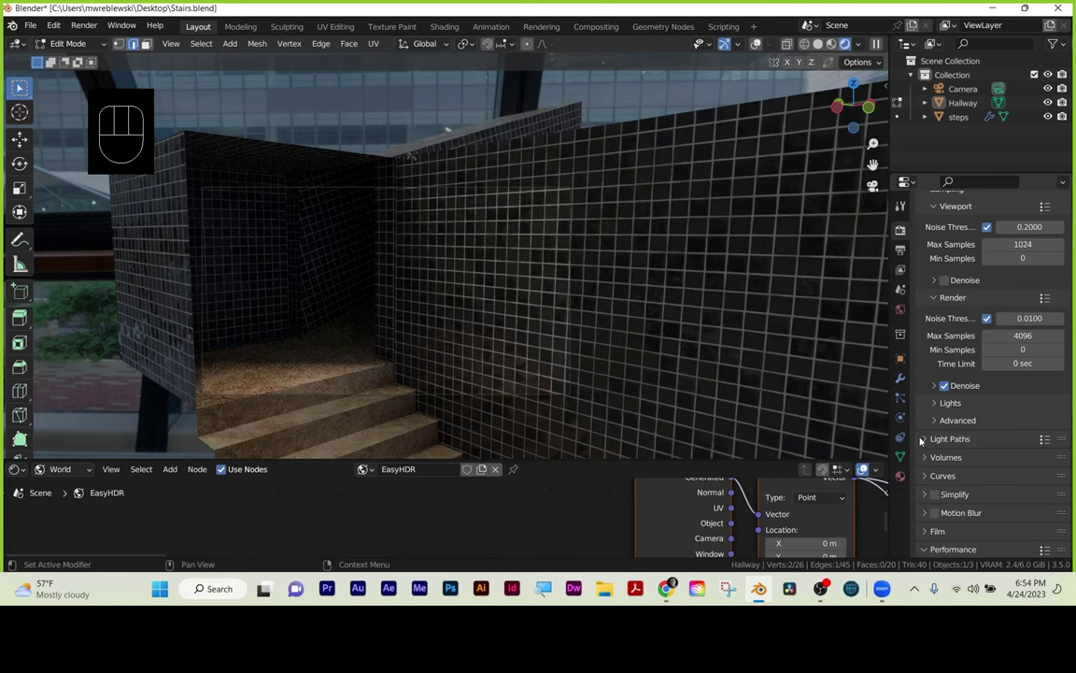
click(925, 439)
scroll(972, 430, down, 4)
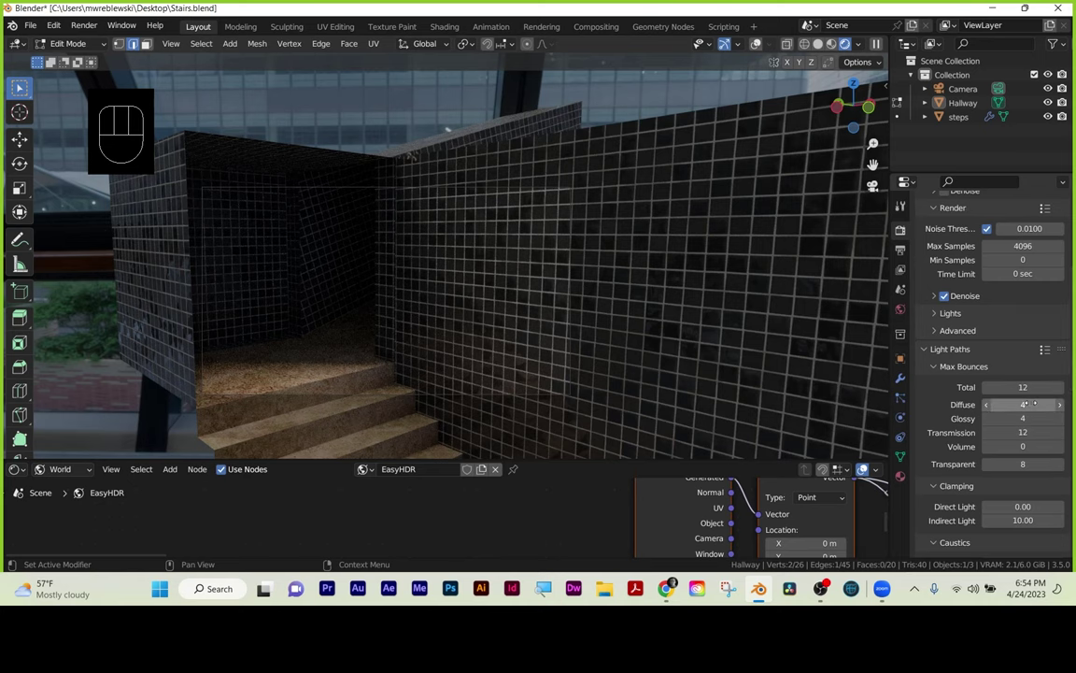
click(1025, 403)
text(6)
click(1029, 419)
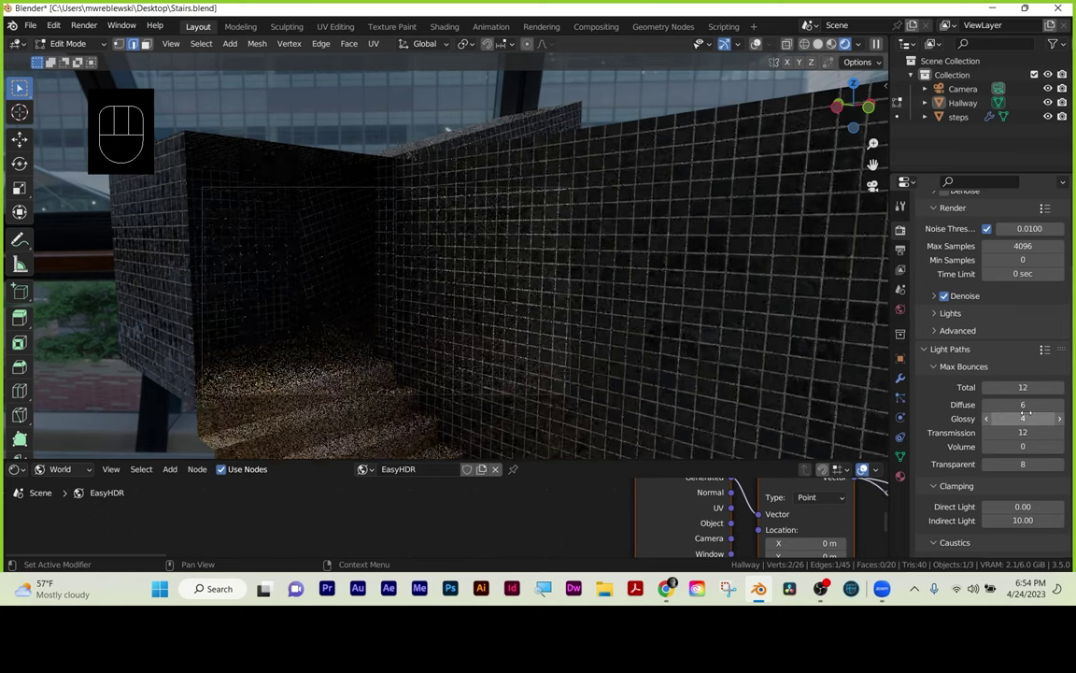
text(6)
key(Return)
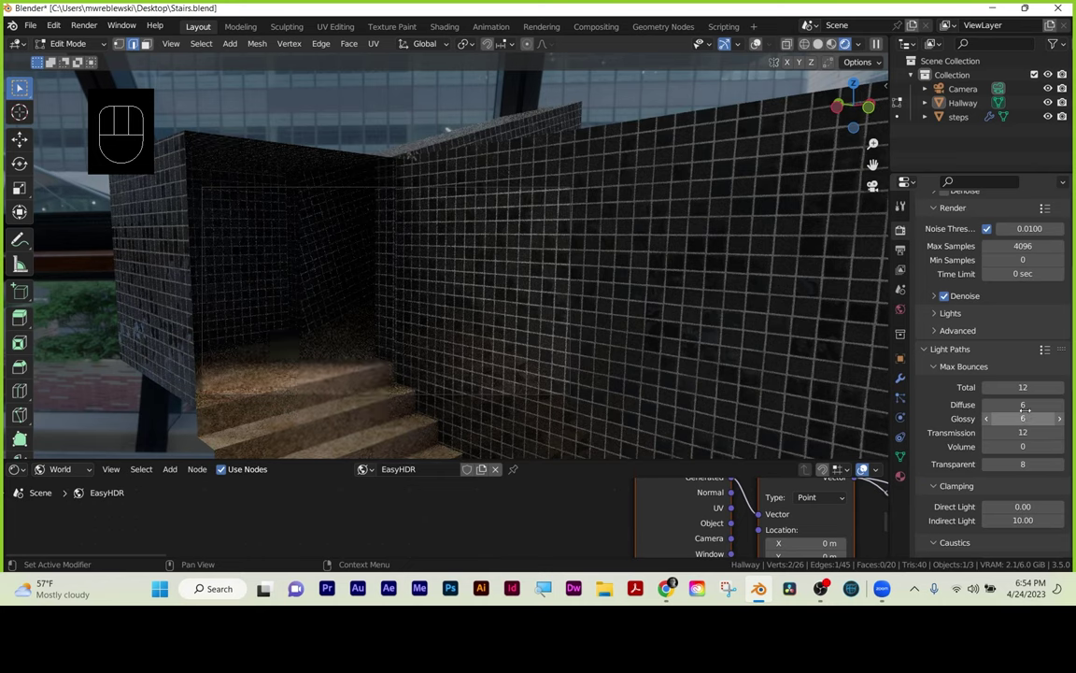
Set the light path max bounces to 8 for Transmission, 2 for Transparent and 8 for Total.
click(1033, 432)
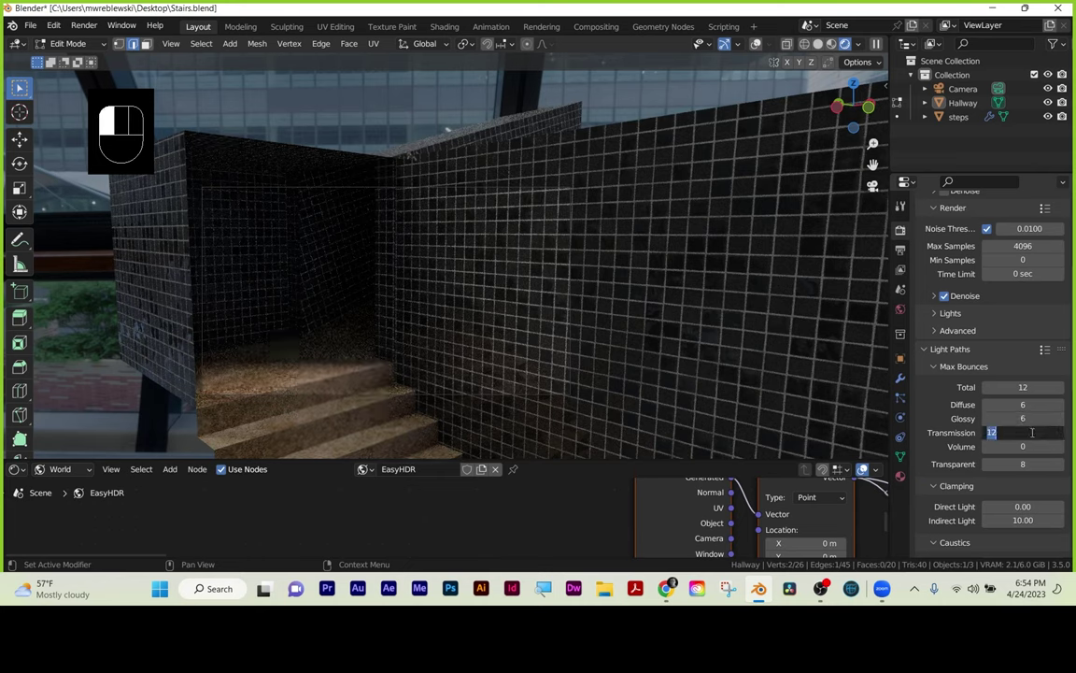
text(8)
key(Return)
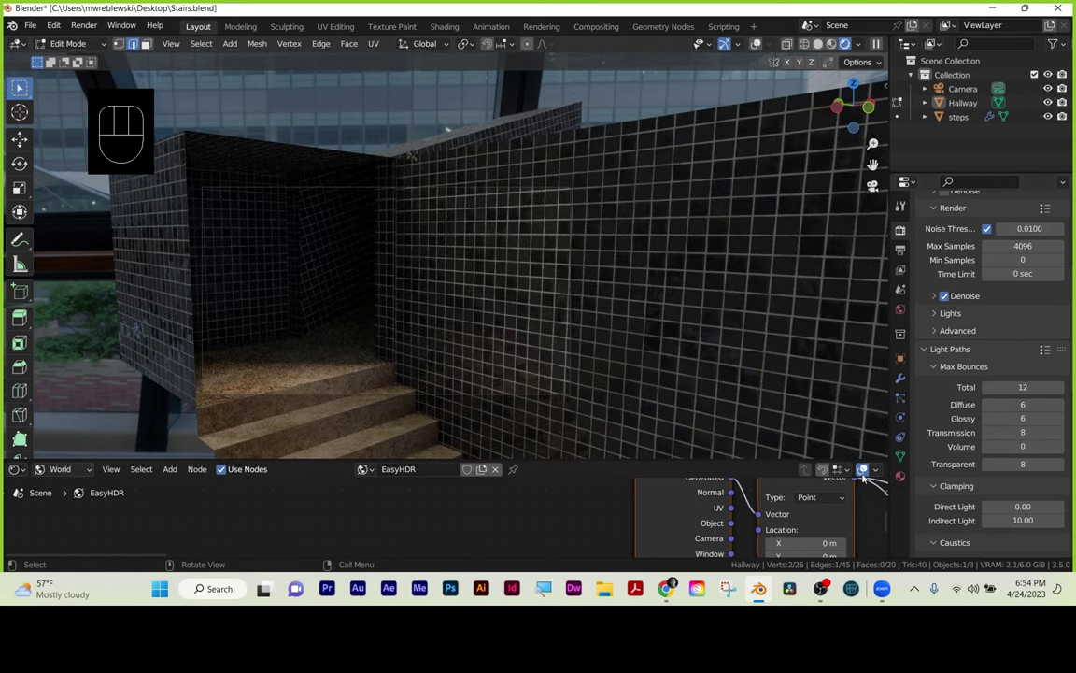
click(1016, 466)
text(2)
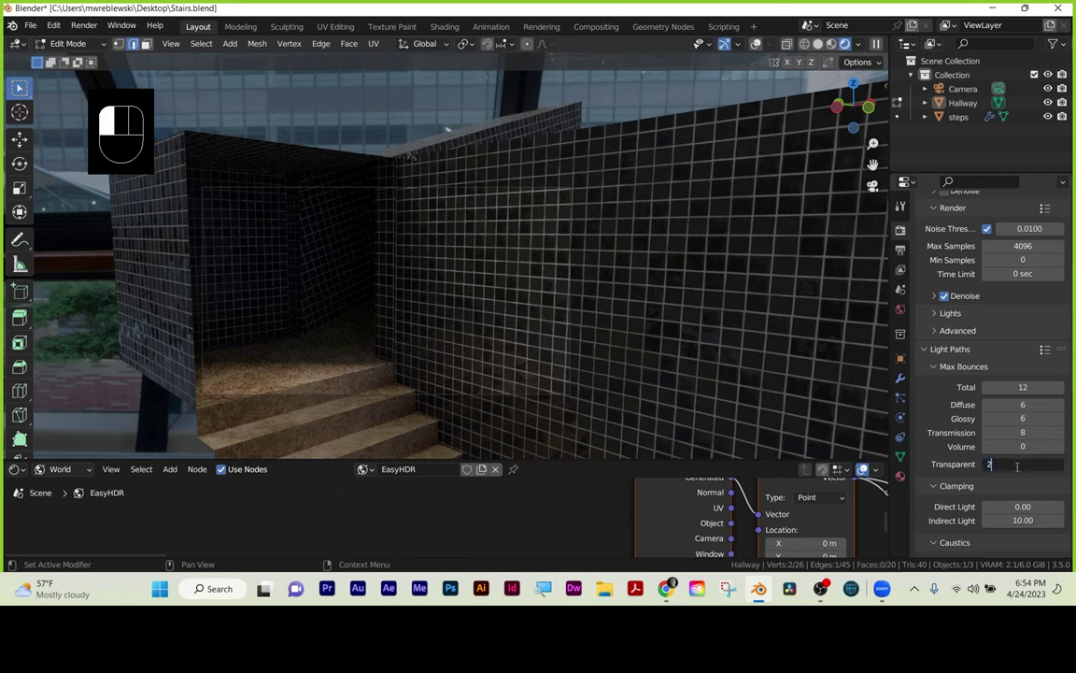
key(Return)
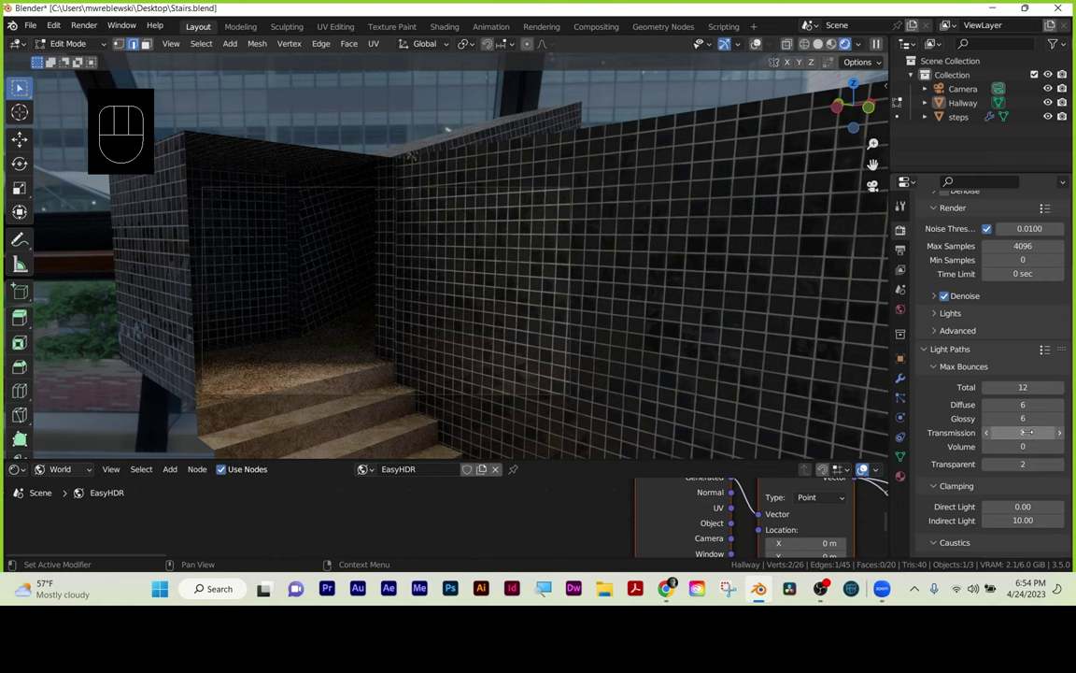
click(1025, 387)
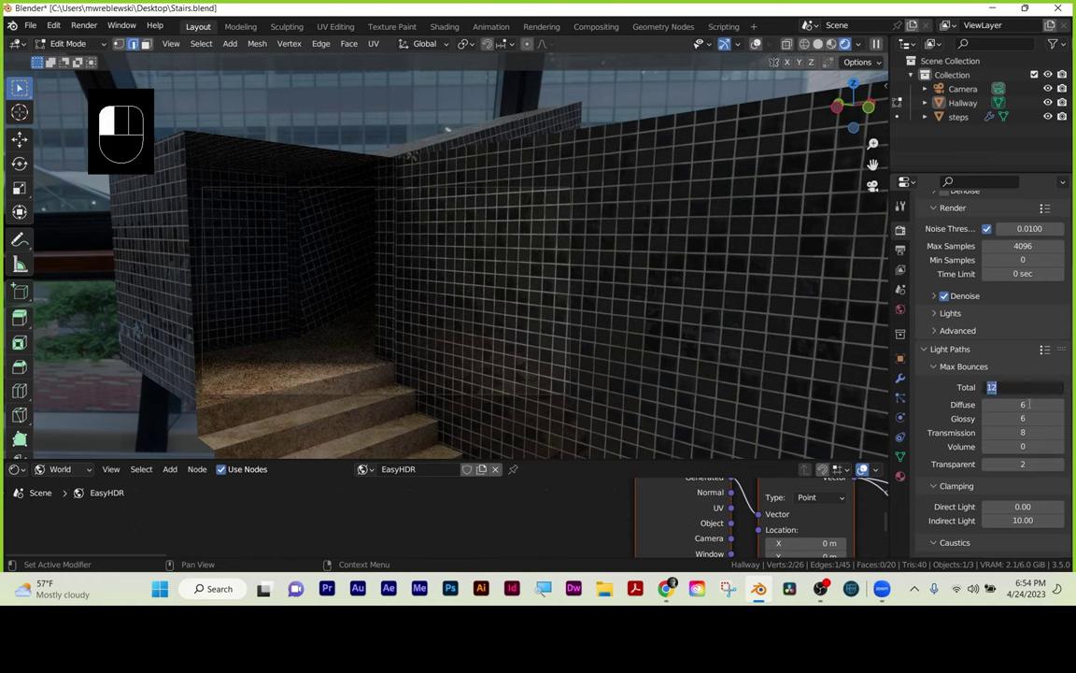
text(8)
key(Return)
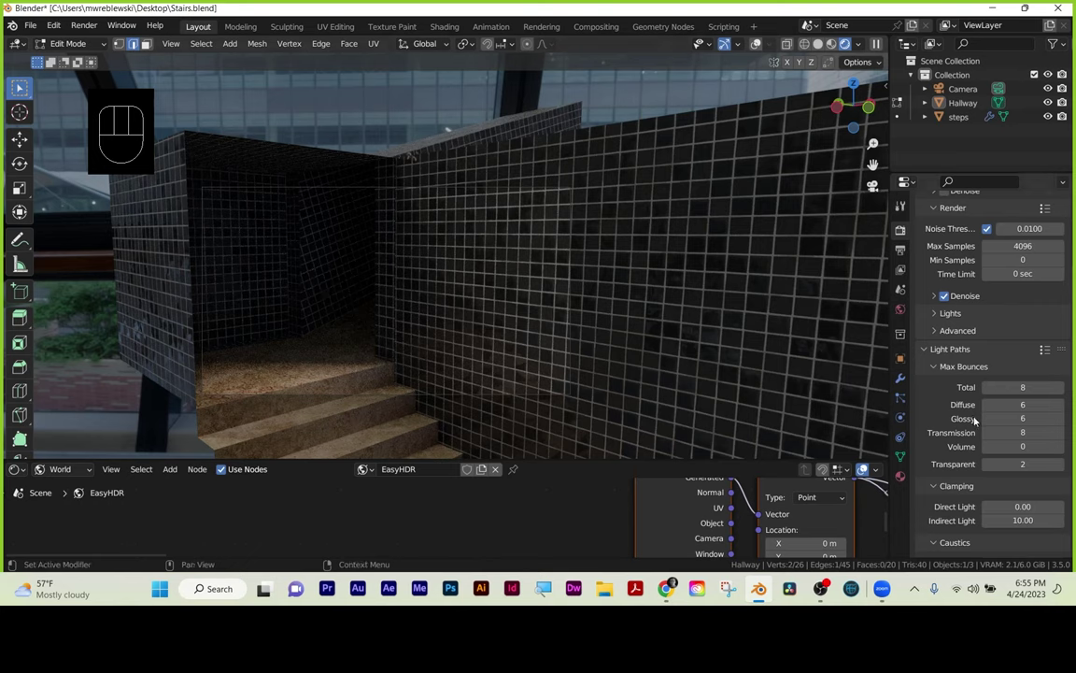
Start a test render of the current frame and close the render window.
scroll(971, 421, up, 3)
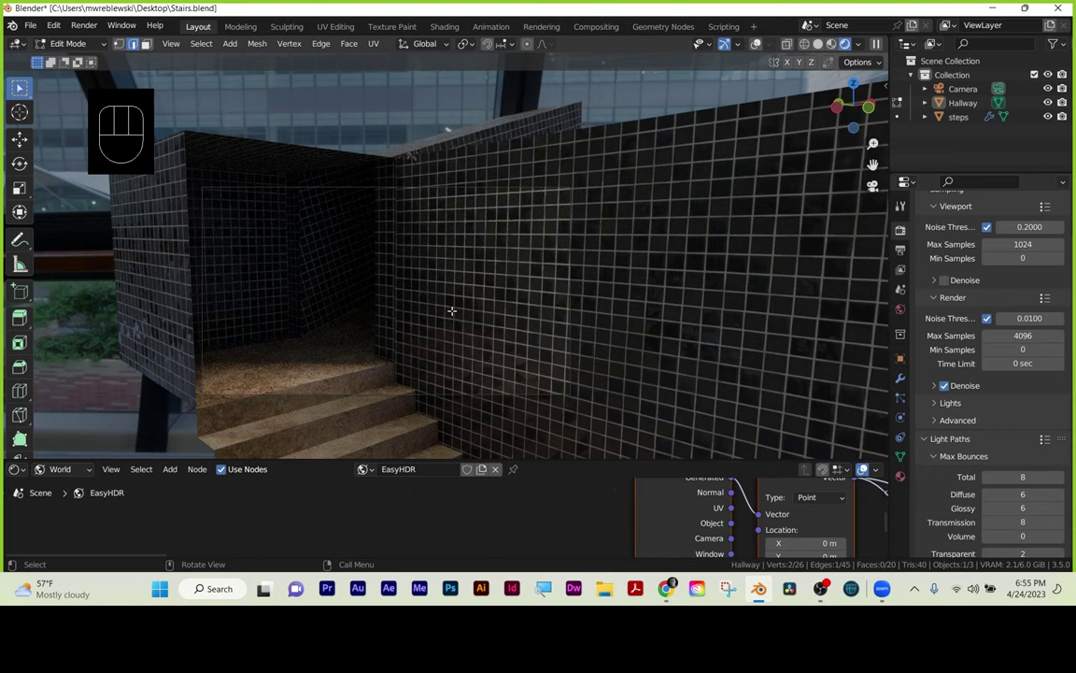
key(F12)
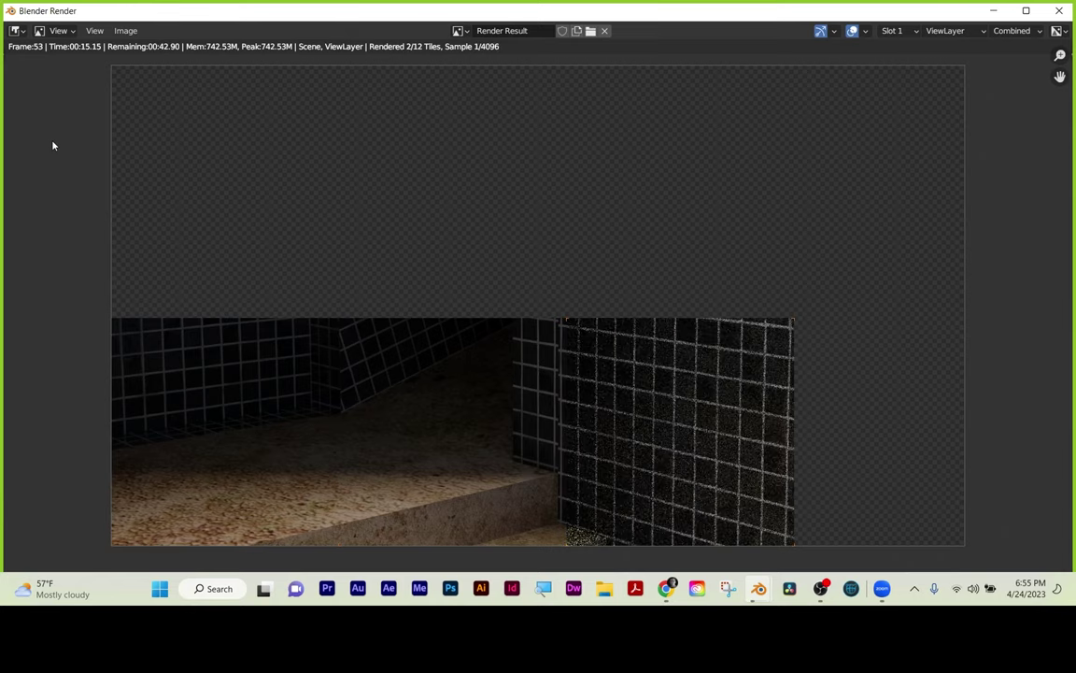
click(1061, 11)
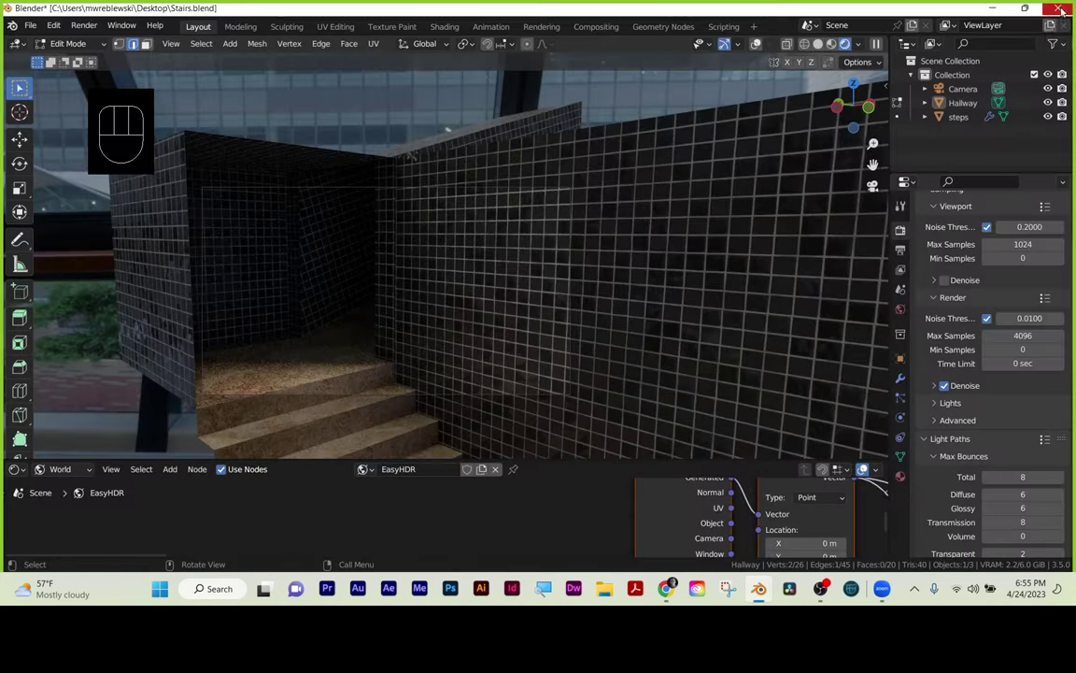
Set the render max samples to 300 and render the current frame again, closing the result window.
double_click(1027, 334)
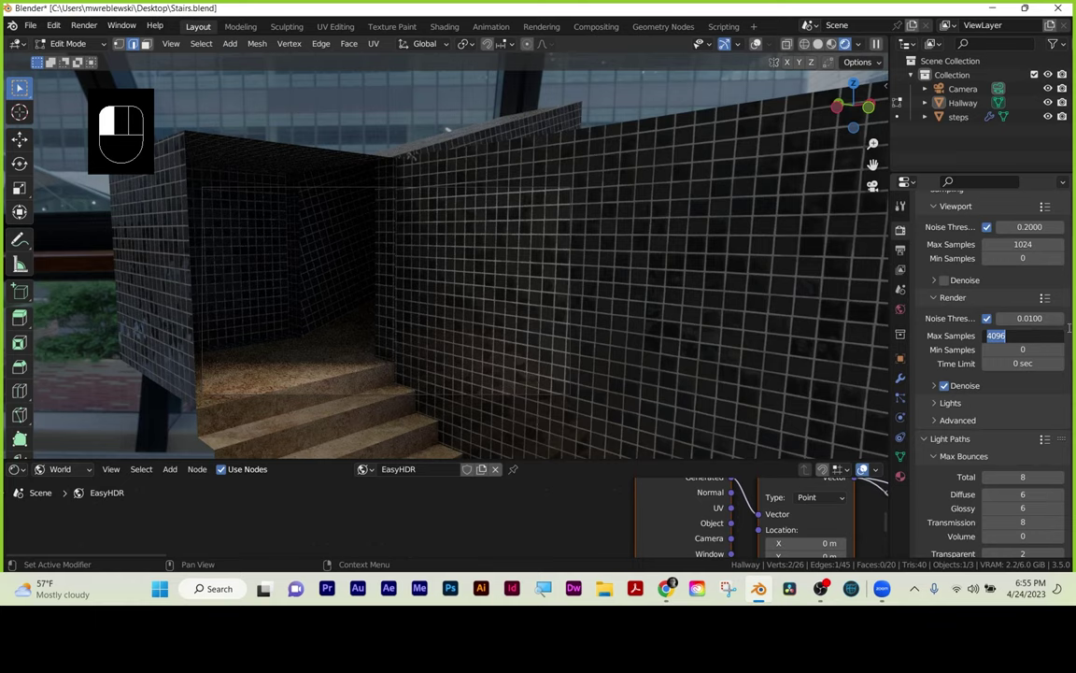
text(300)
key(Return)
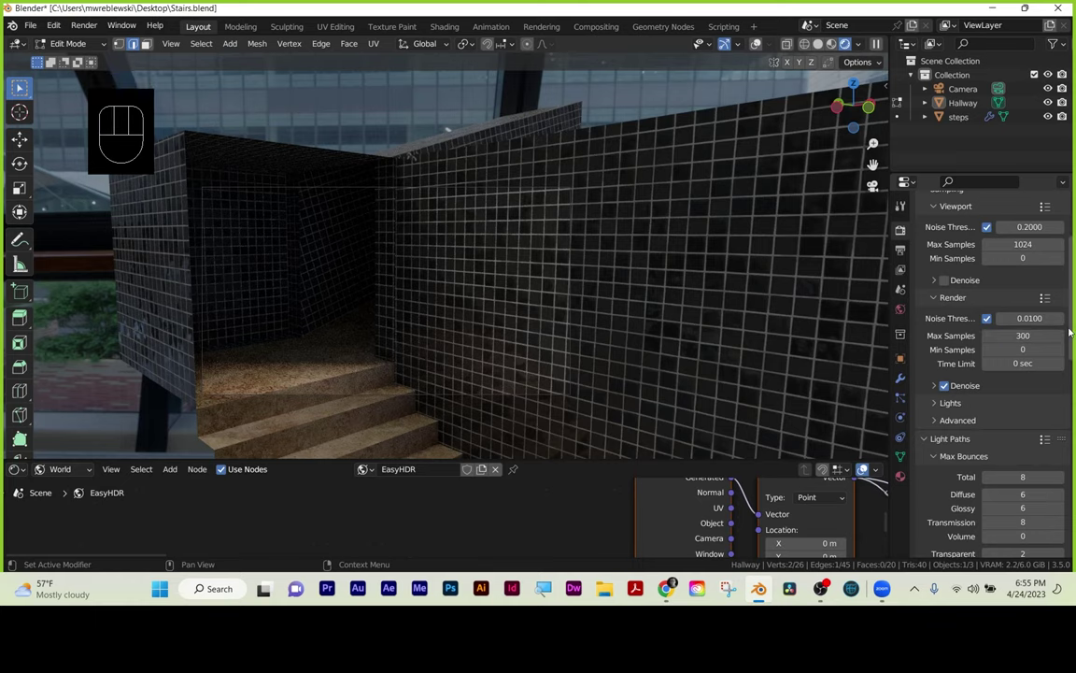
key(F12)
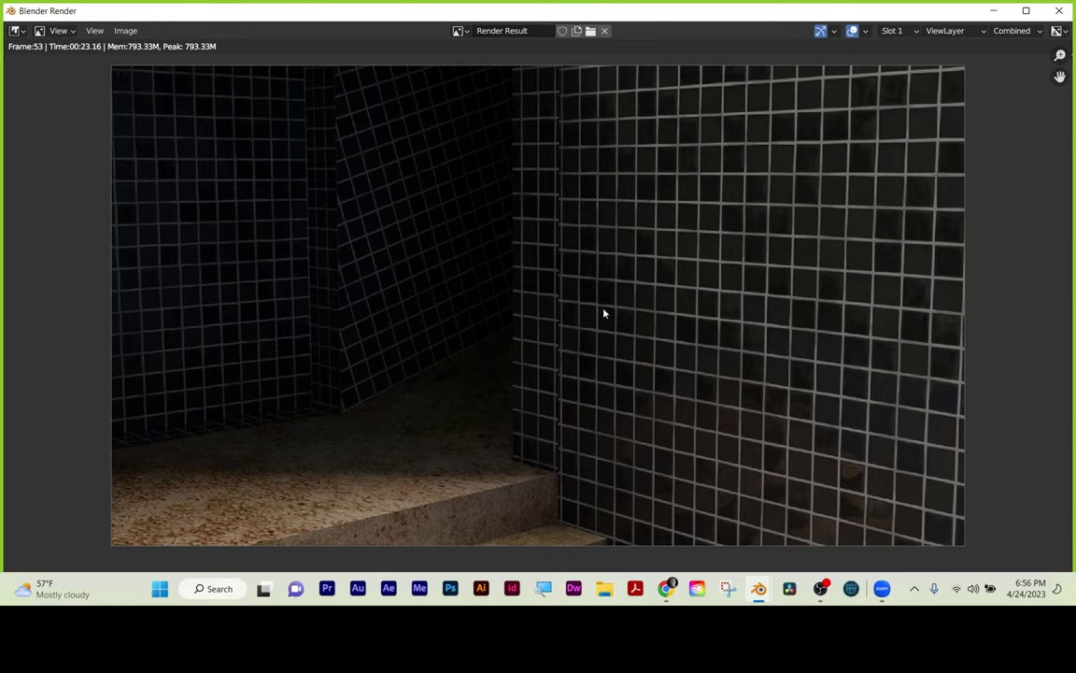
click(1060, 10)
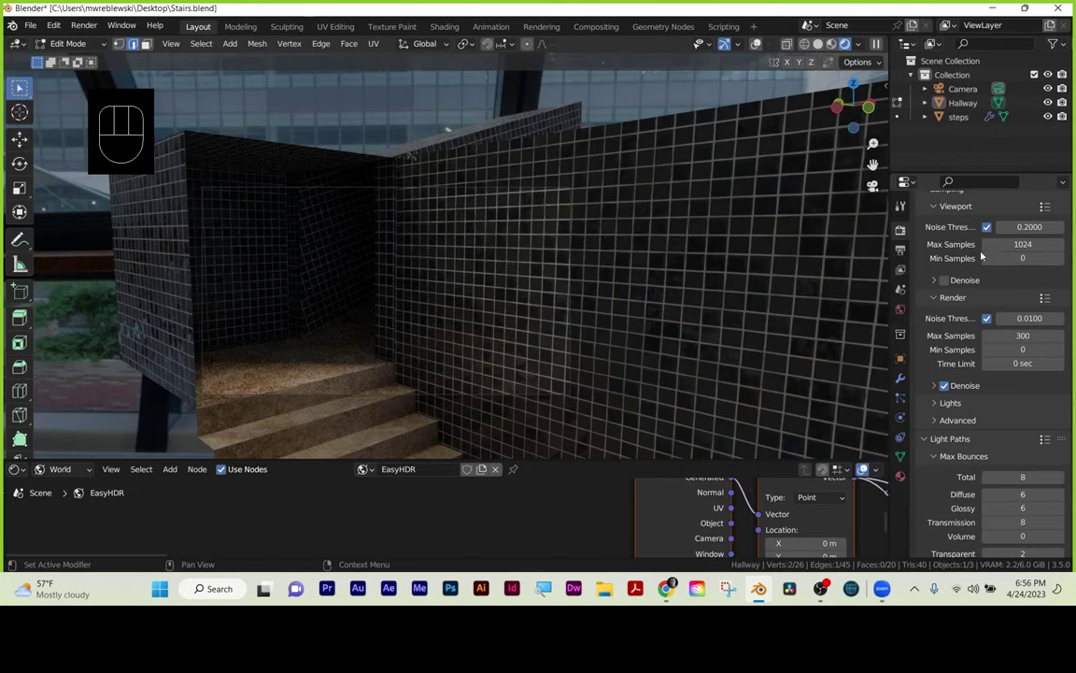
Disable denoising for the final render and set the viewport noise threshold to 0.1.
click(944, 385)
scroll(963, 422, up, 3)
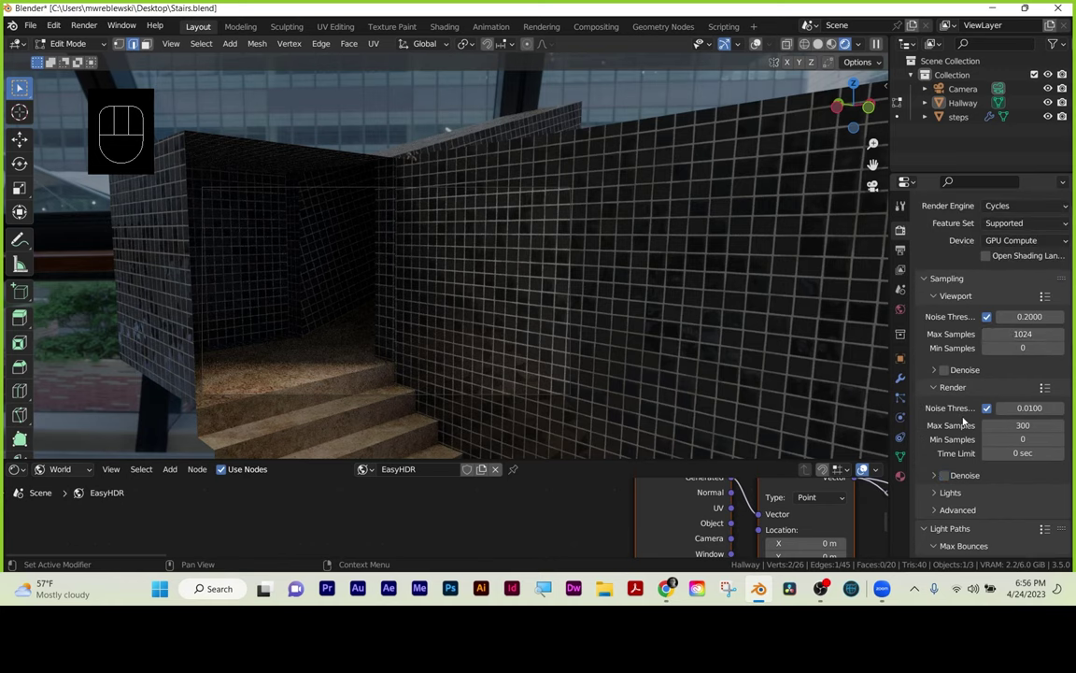
click(1030, 316)
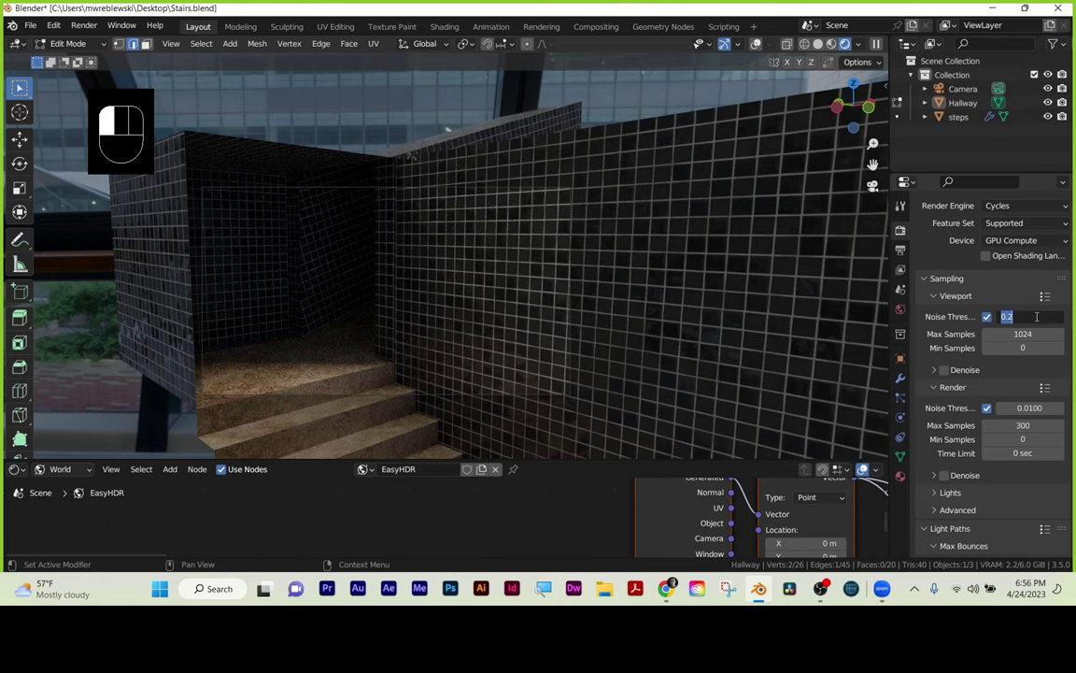
text(0.1)
key(Return)
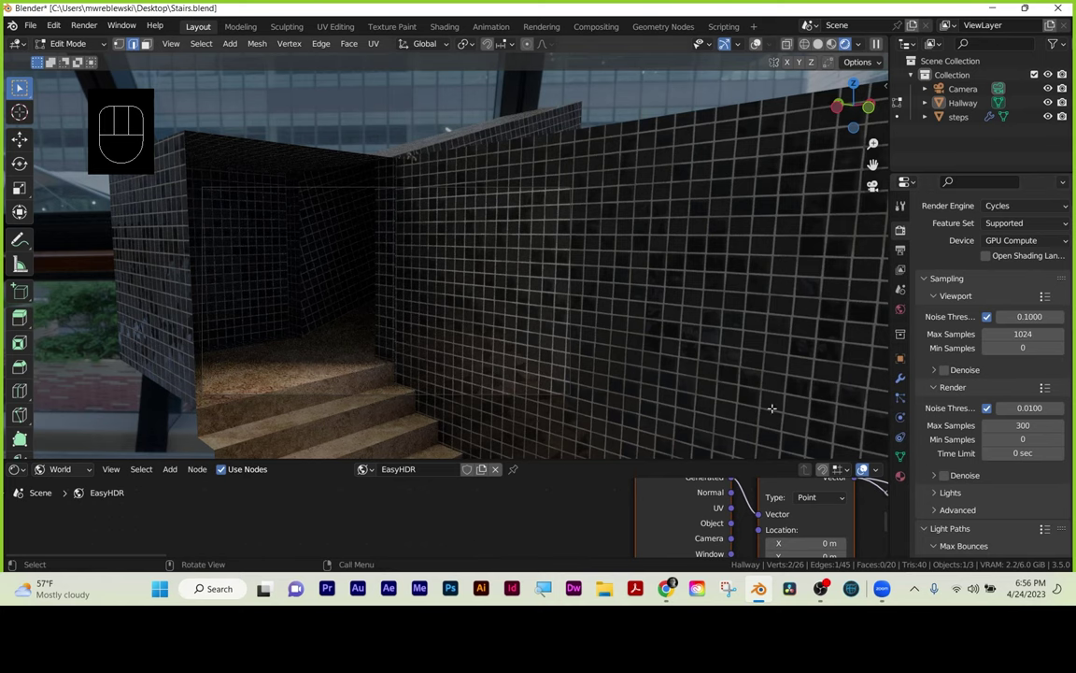
Enlarge the world node editor area beneath the 3D viewport to show more of the EasyHDR nodes.
drag(591, 460, 578, 343)
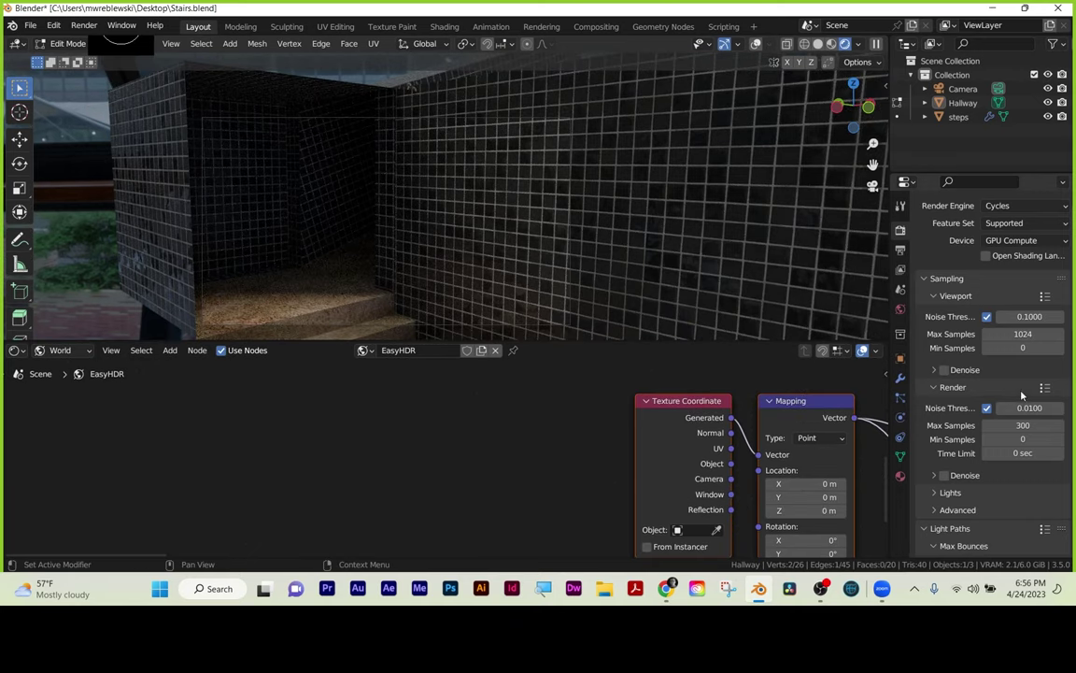
Set the viewport max samples to 100 and disable the noise threshold for both the final render and the viewport.
mouse_move(1023, 426)
mouse_down()
mouse_move(1033, 425)
mouse_move(1023, 425)
mouse_up()
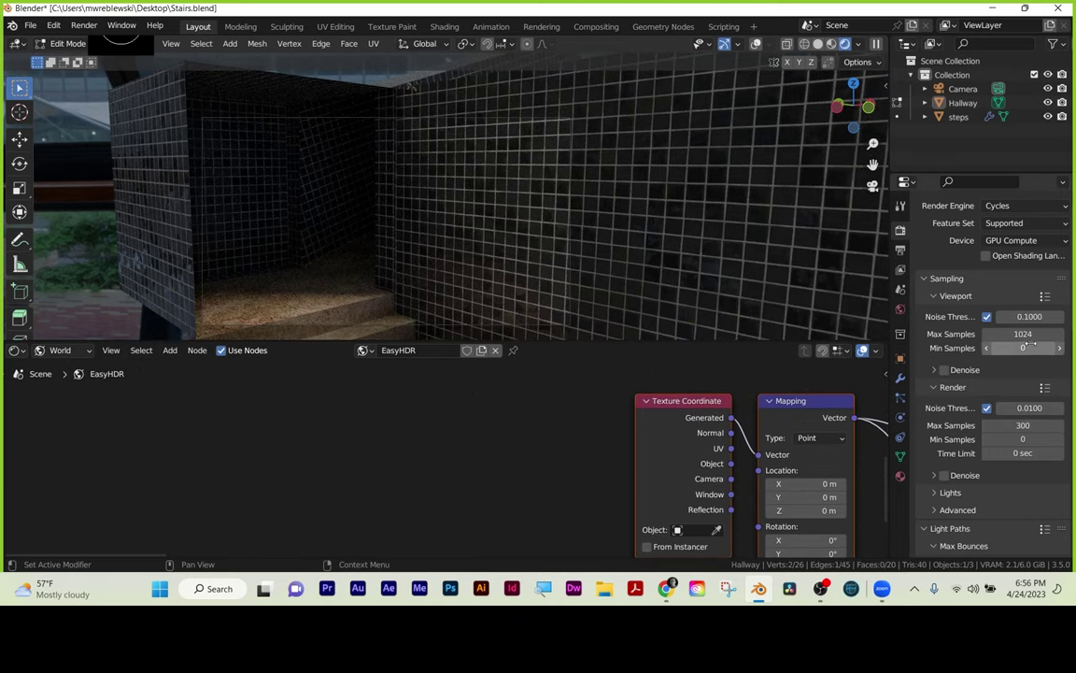
click(1024, 334)
text(100)
key(Return)
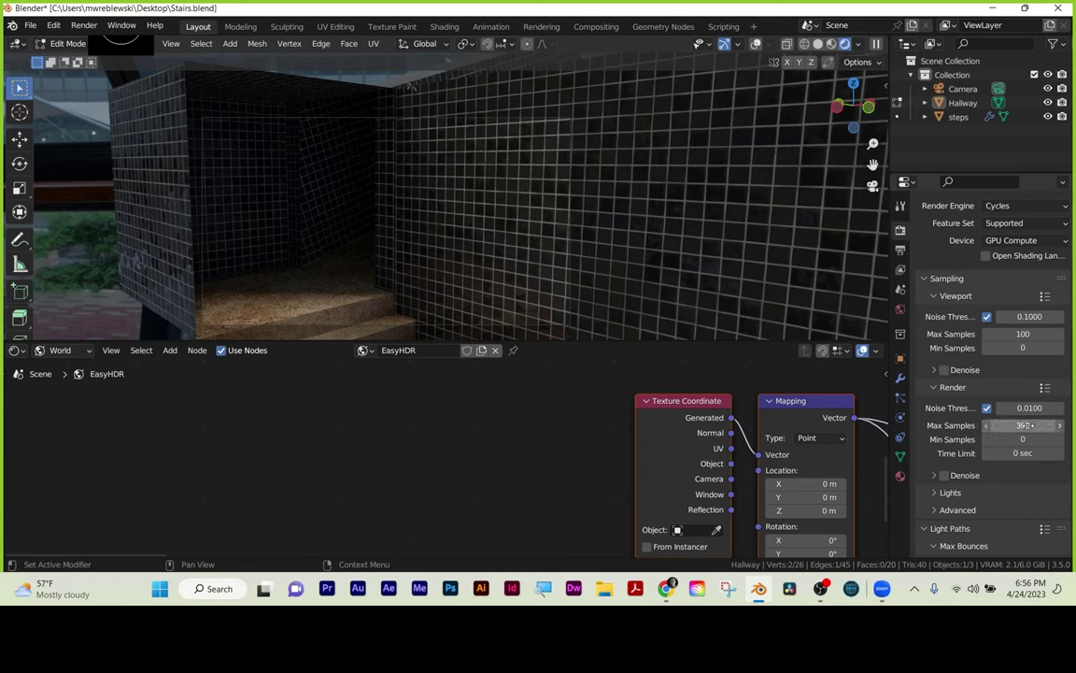
click(987, 408)
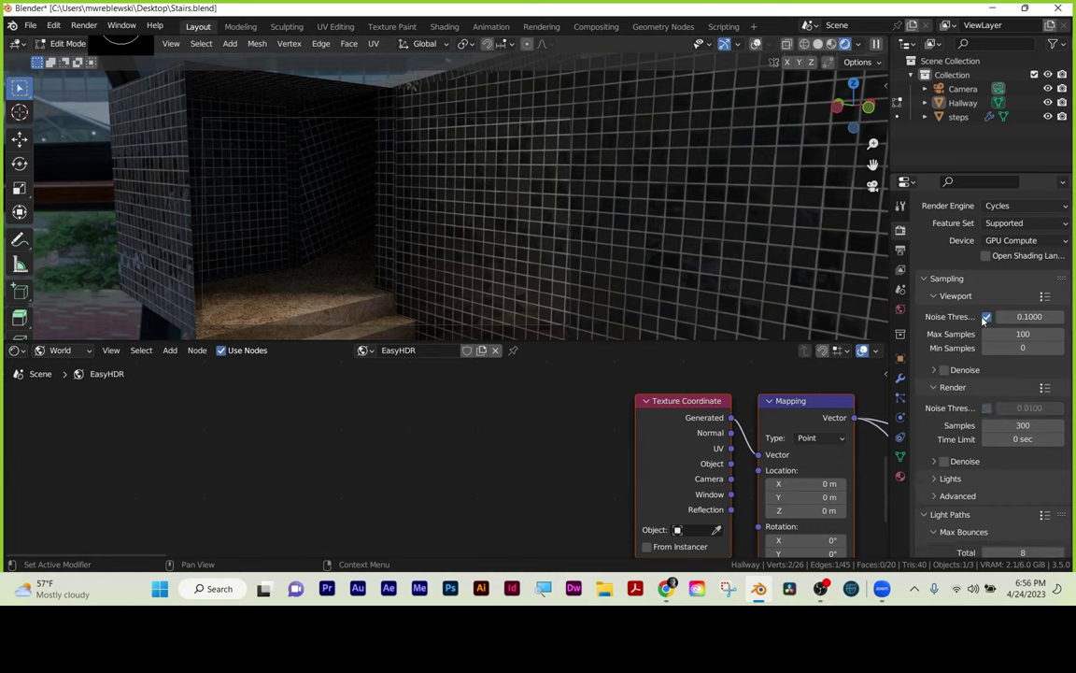
click(987, 317)
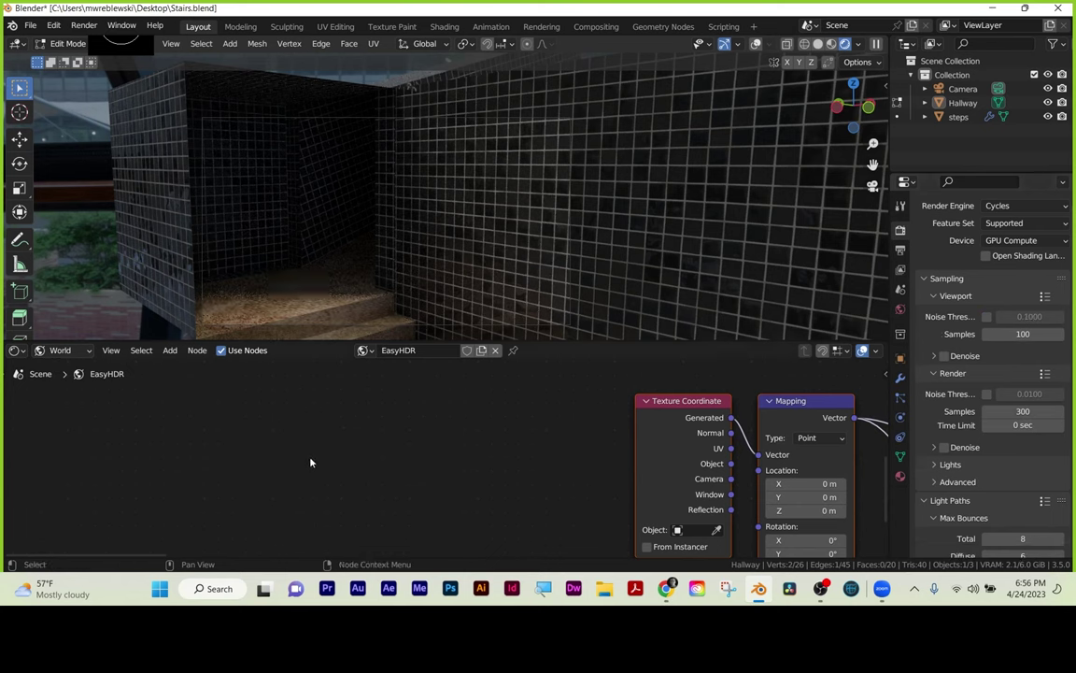
Change the area beneath the 3D viewport to the Compositor and enable the use of nodes.
click(15, 350)
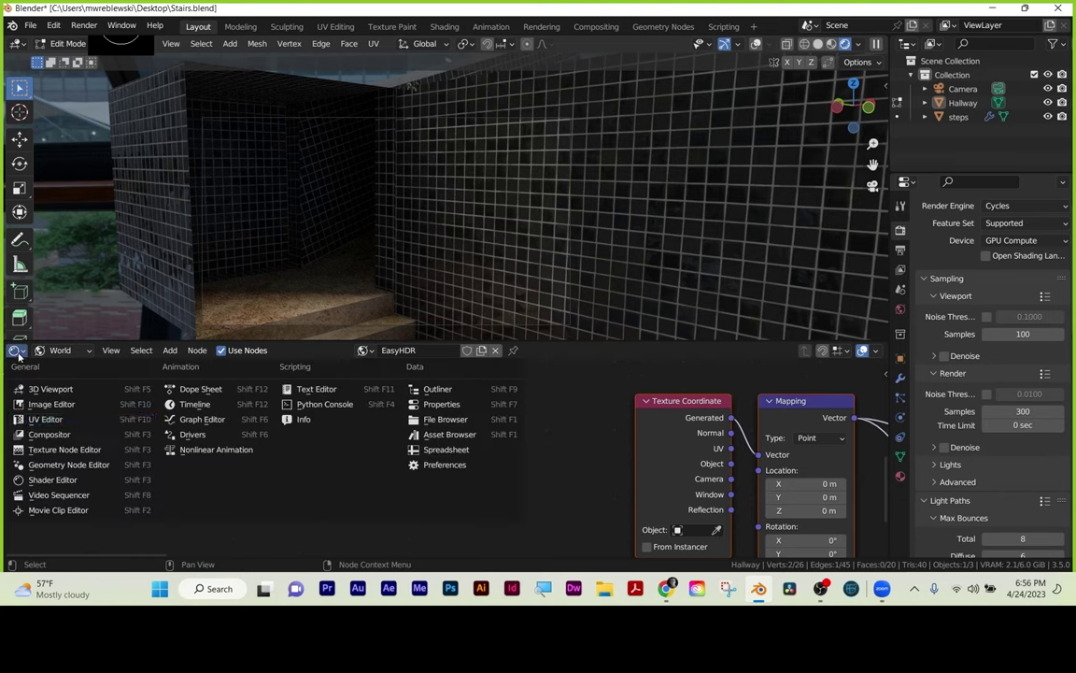
click(49, 435)
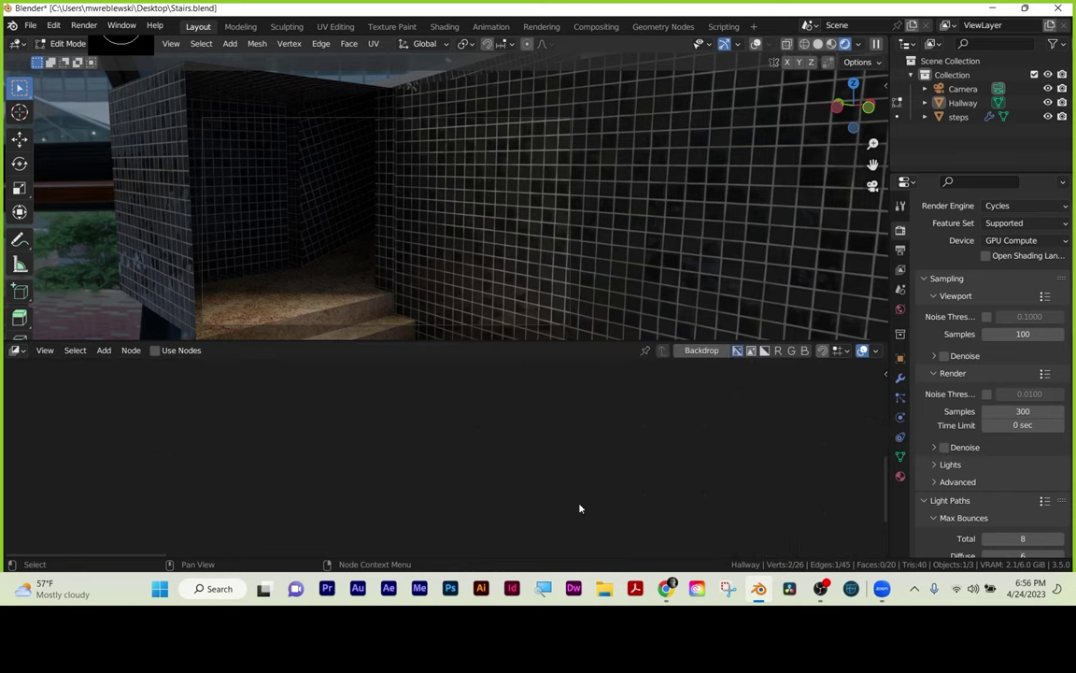
click(18, 352)
click(50, 433)
click(595, 28)
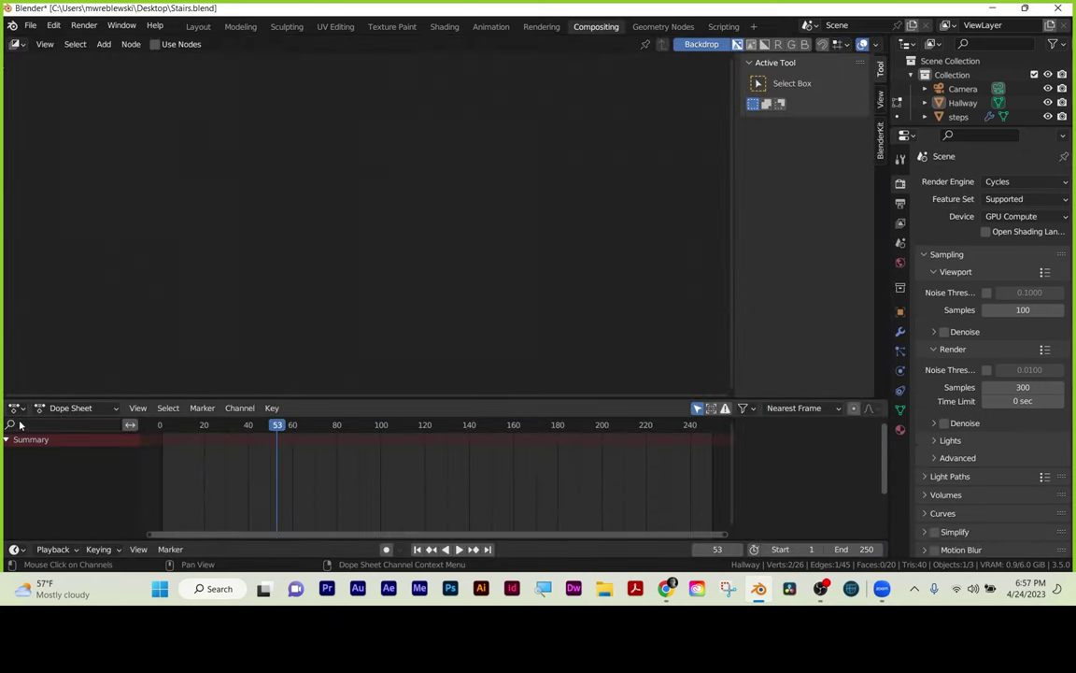
click(197, 26)
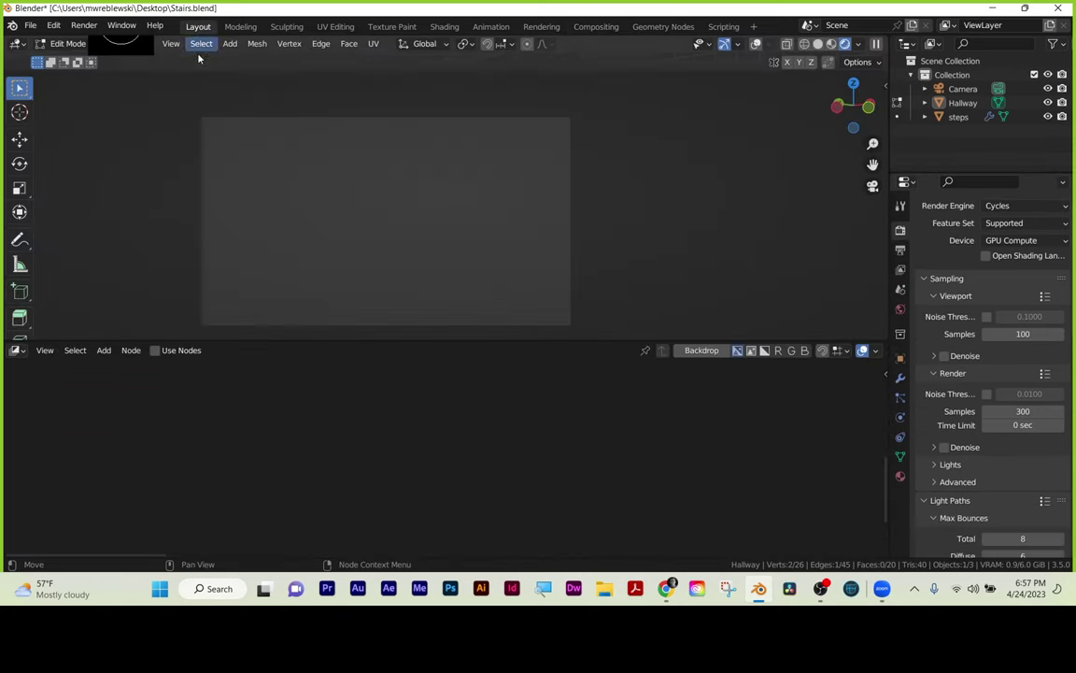
click(15, 349)
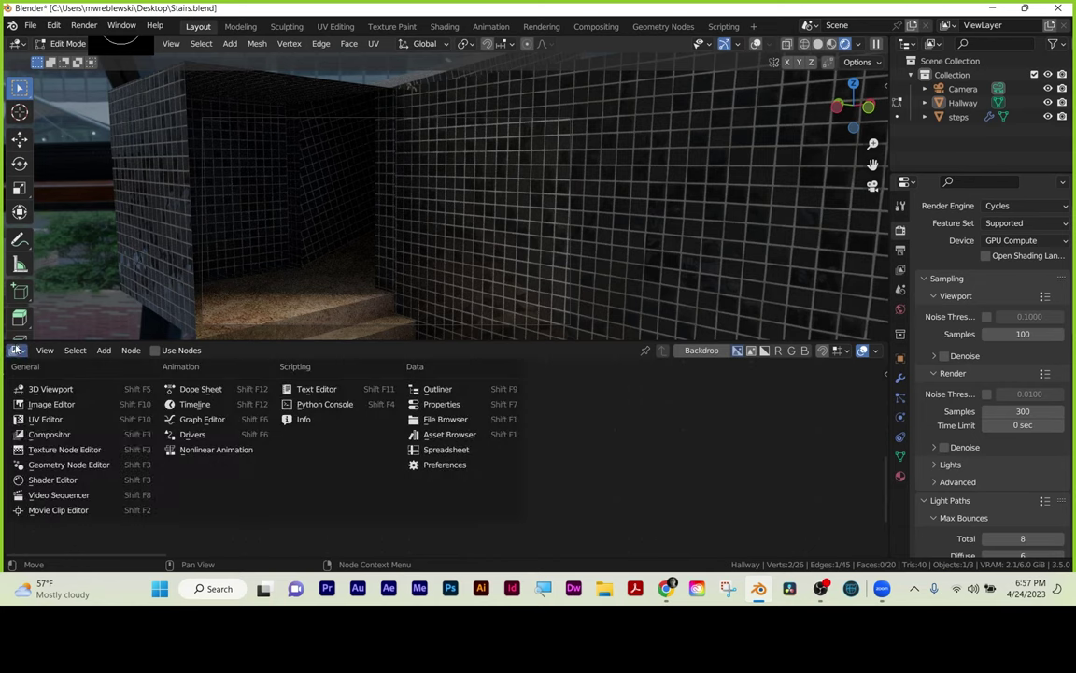
click(38, 435)
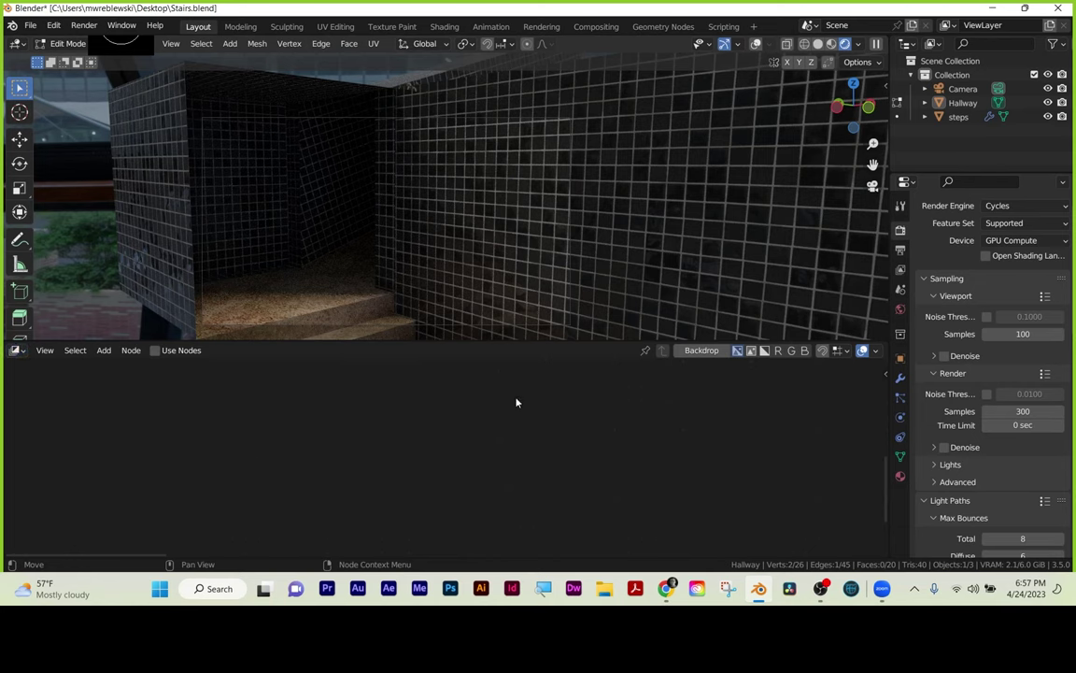
click(155, 350)
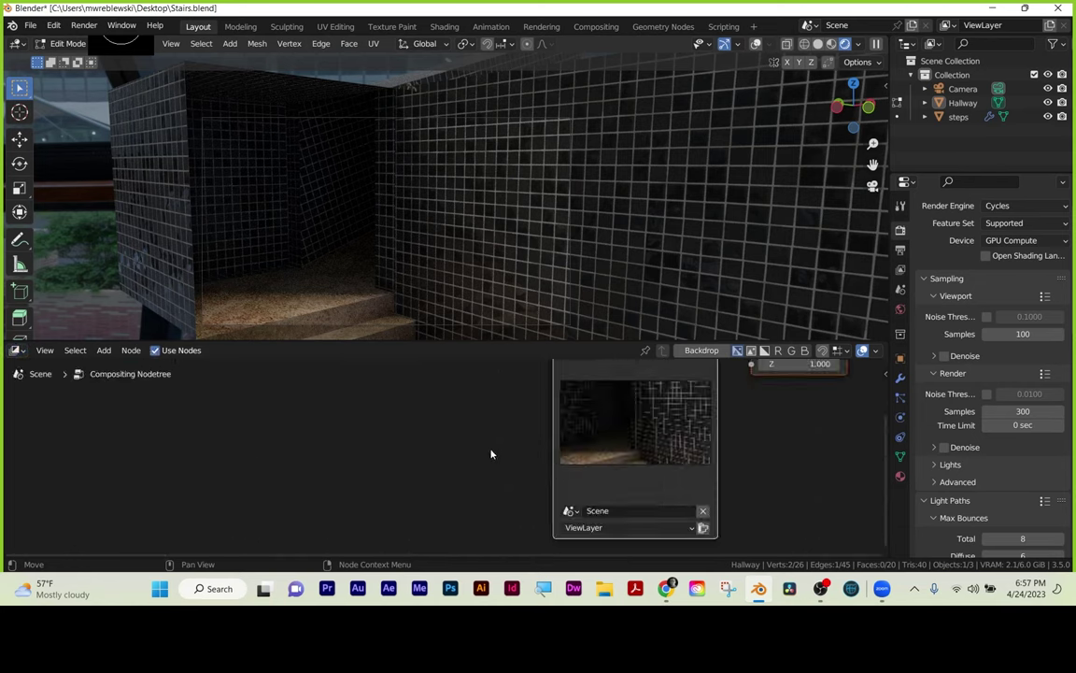
Spread the Render Layers and Composite nodes apart to leave space between them.
key(Home)
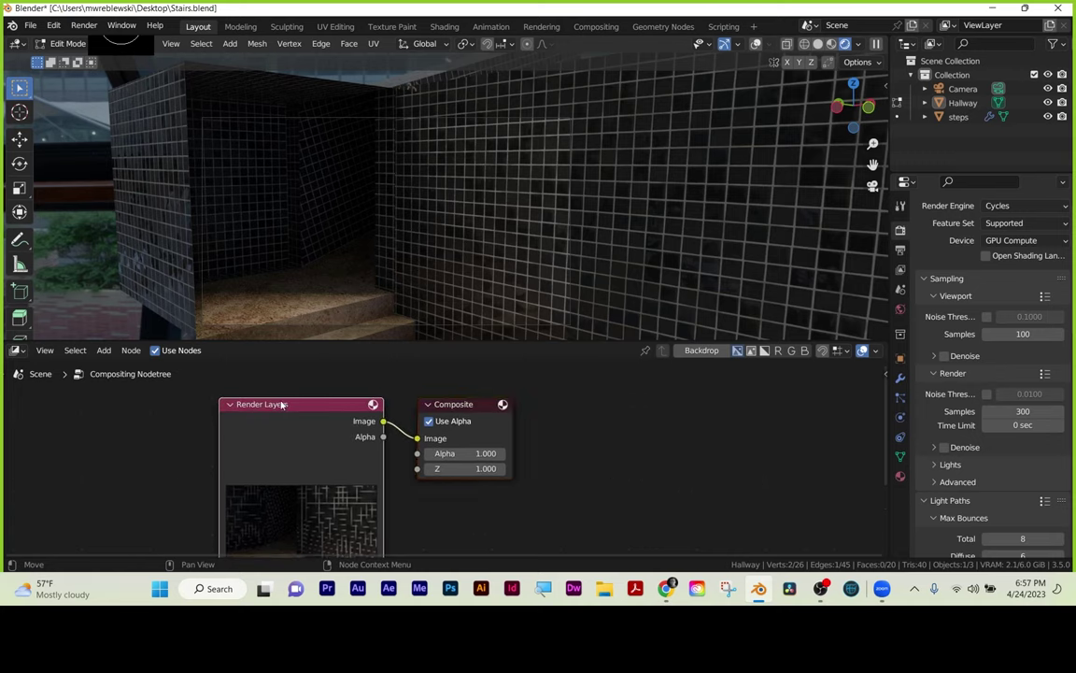
drag(275, 402, 160, 398)
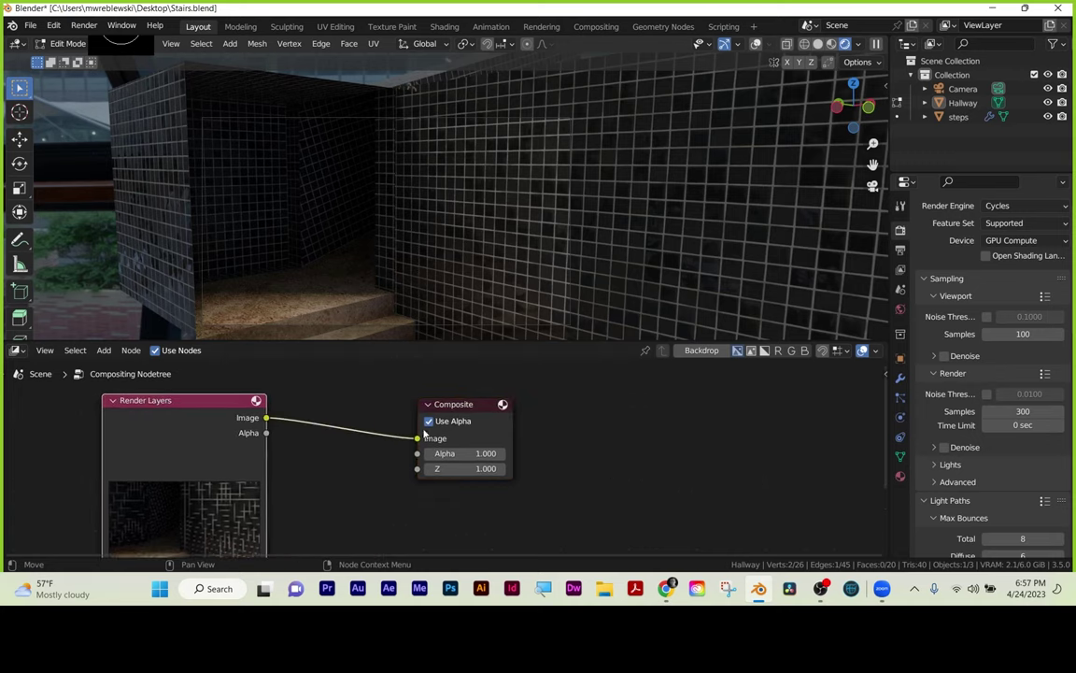
drag(450, 408, 541, 408)
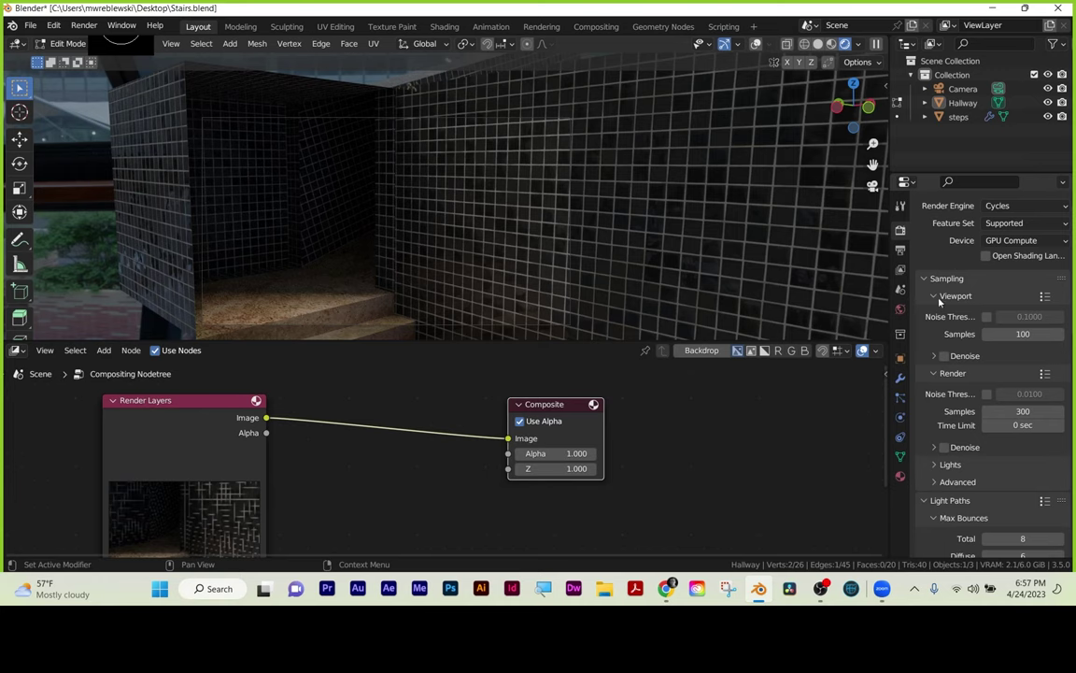
Enable the Denoising Data pass for the view layer.
scroll(931, 304, down, 3)
scroll(930, 304, up, 3)
click(901, 251)
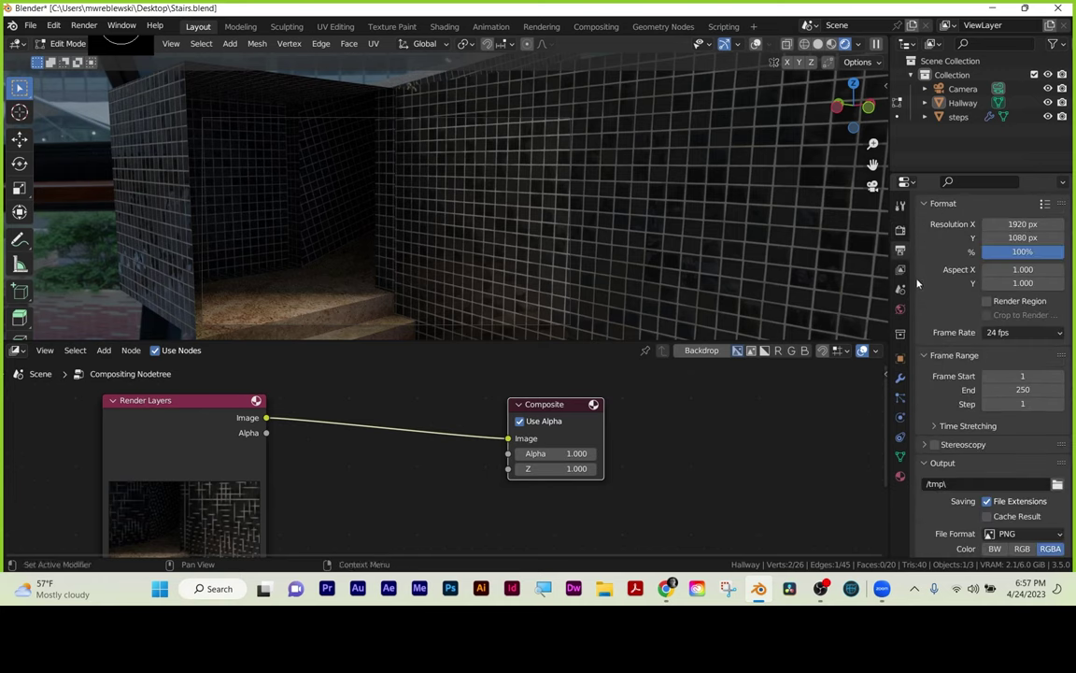
scroll(925, 297, down, 4)
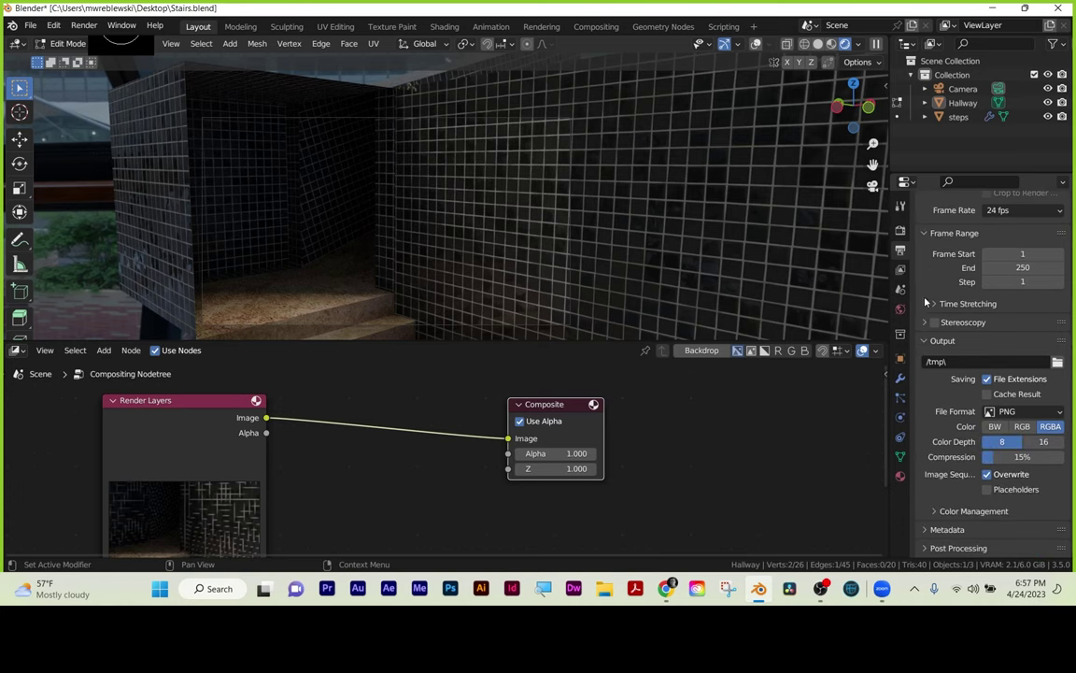
scroll(925, 299, up, 5)
click(901, 270)
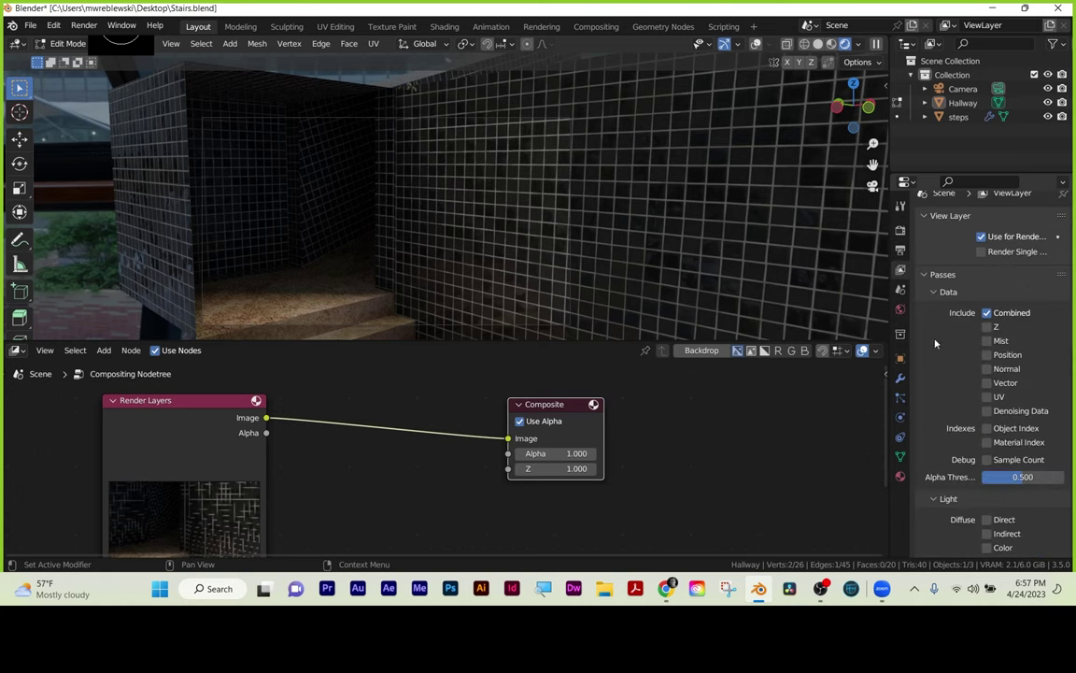
click(987, 412)
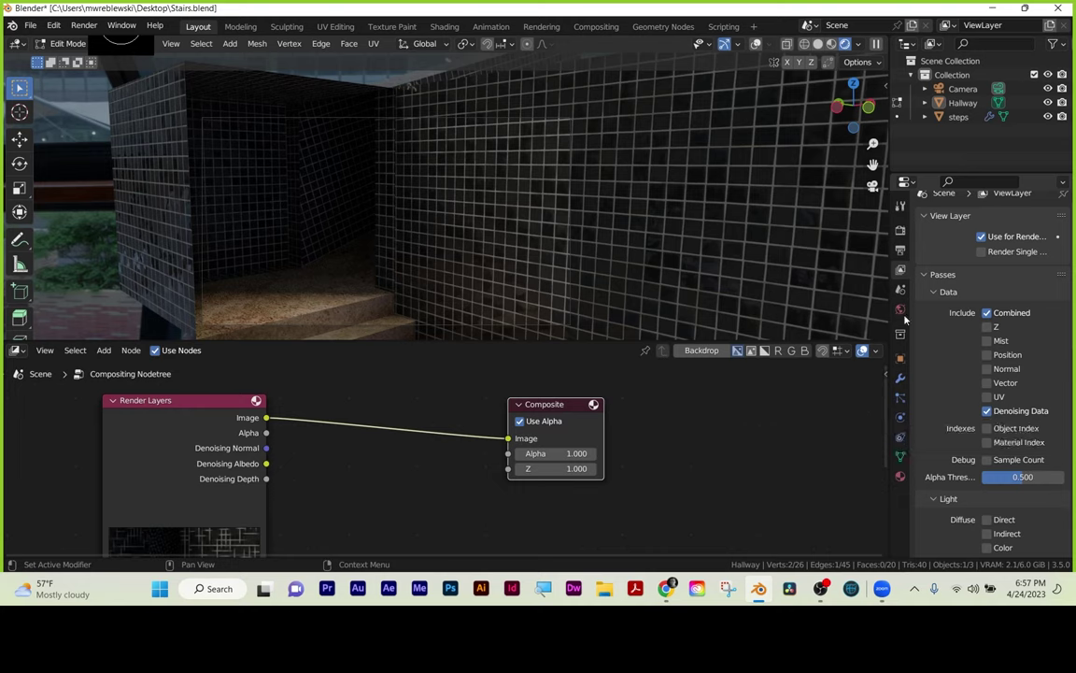
click(901, 230)
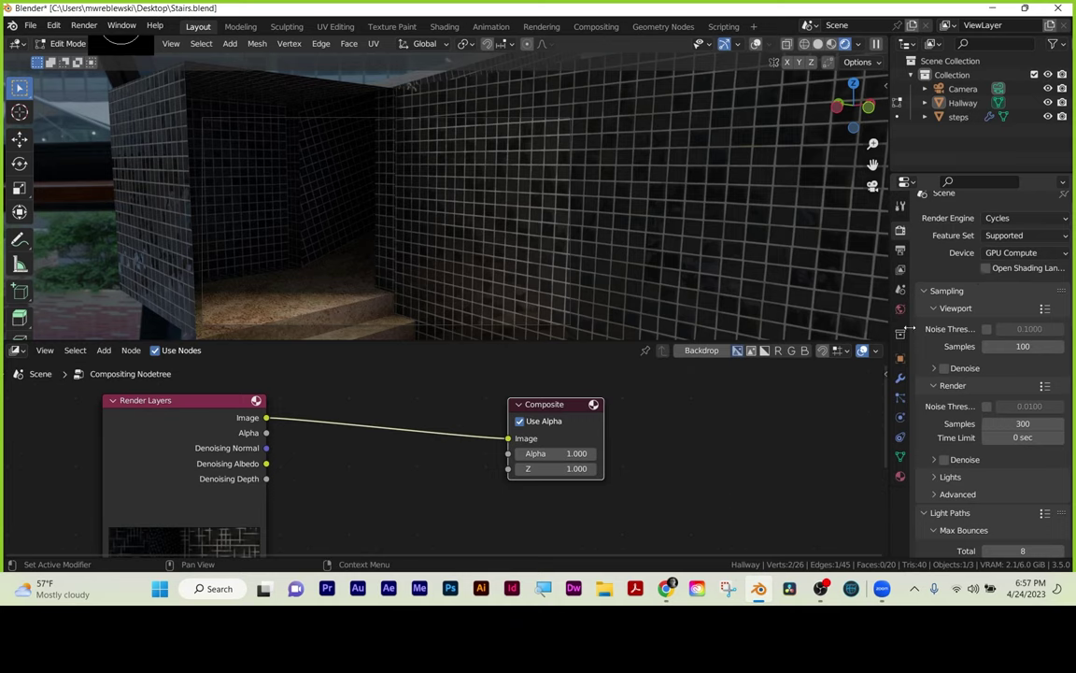
click(901, 271)
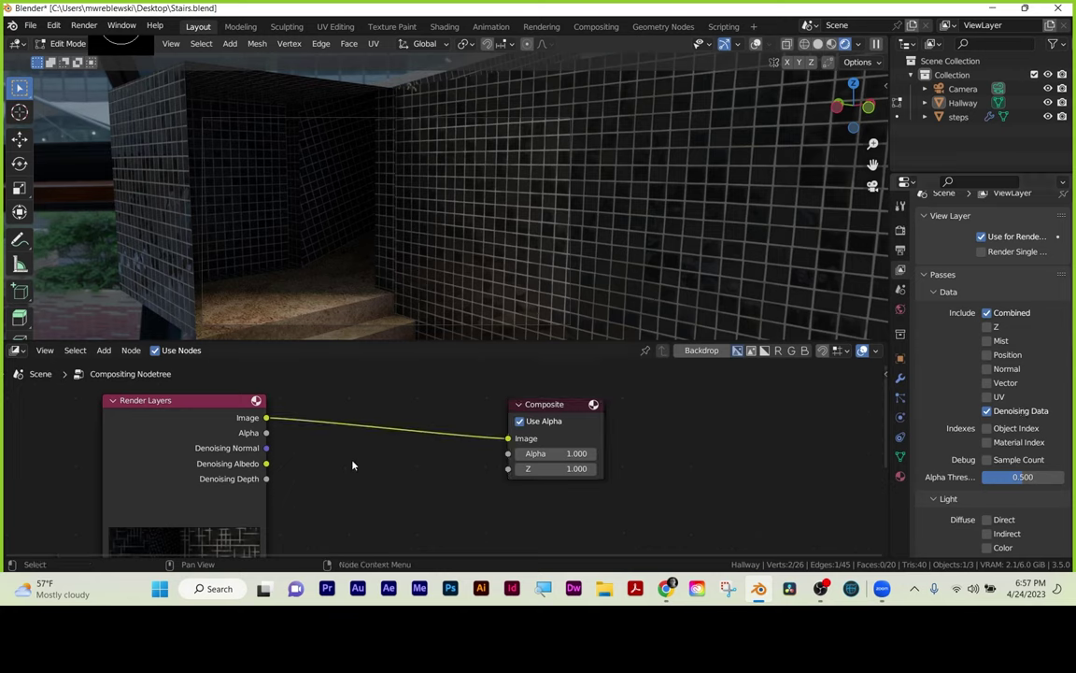
Insert a Denoise node between Render Layers and Composite, and link Denoising Normal and Denoising Albedo to its matching inputs.
key(shift)
key(shift+a)
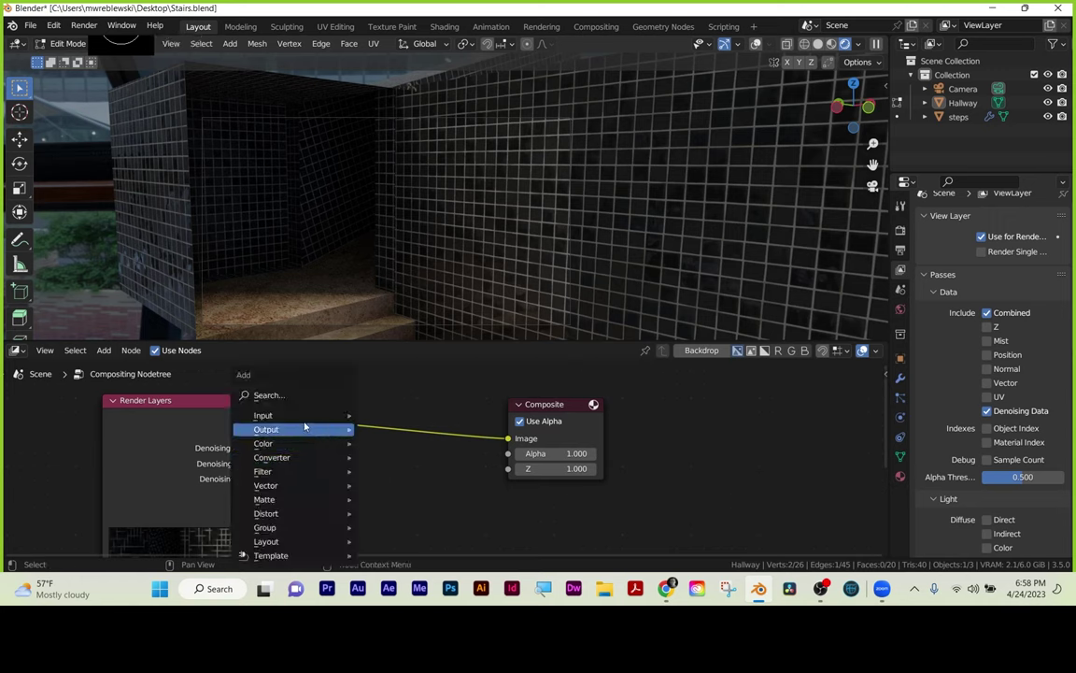
click(270, 394)
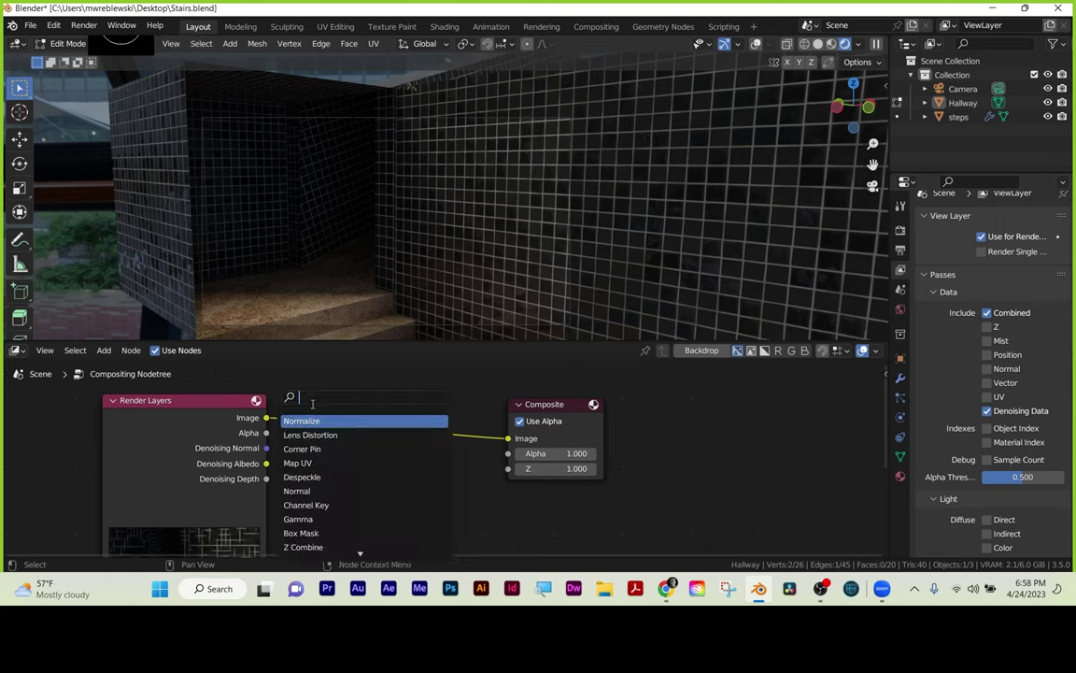
text(deno)
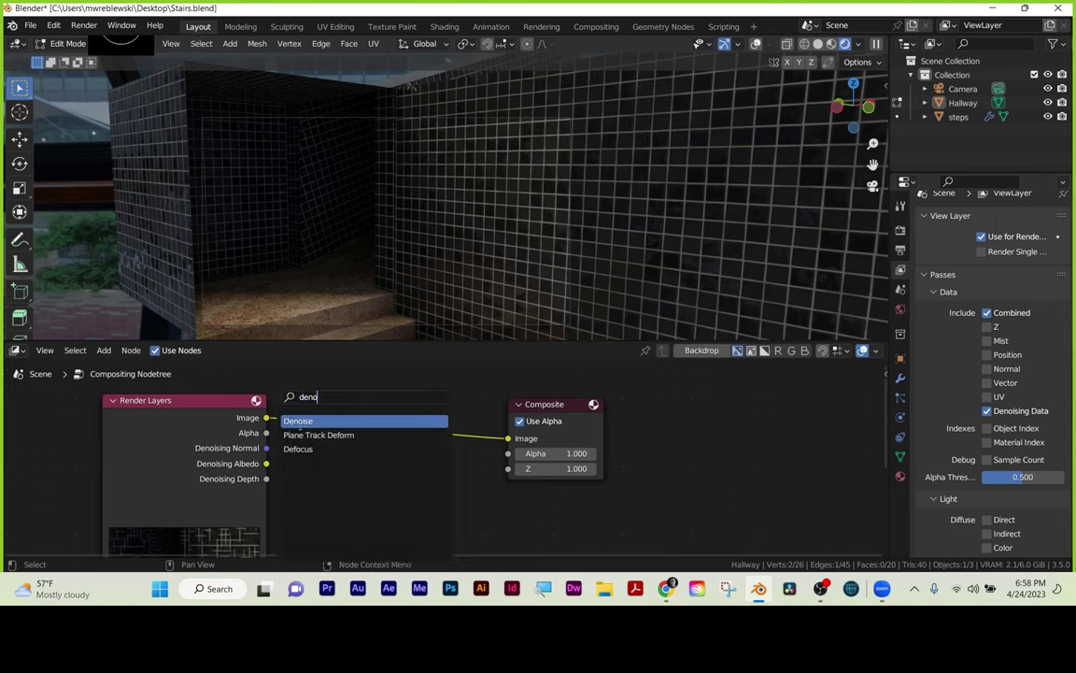
key(Return)
click(343, 416)
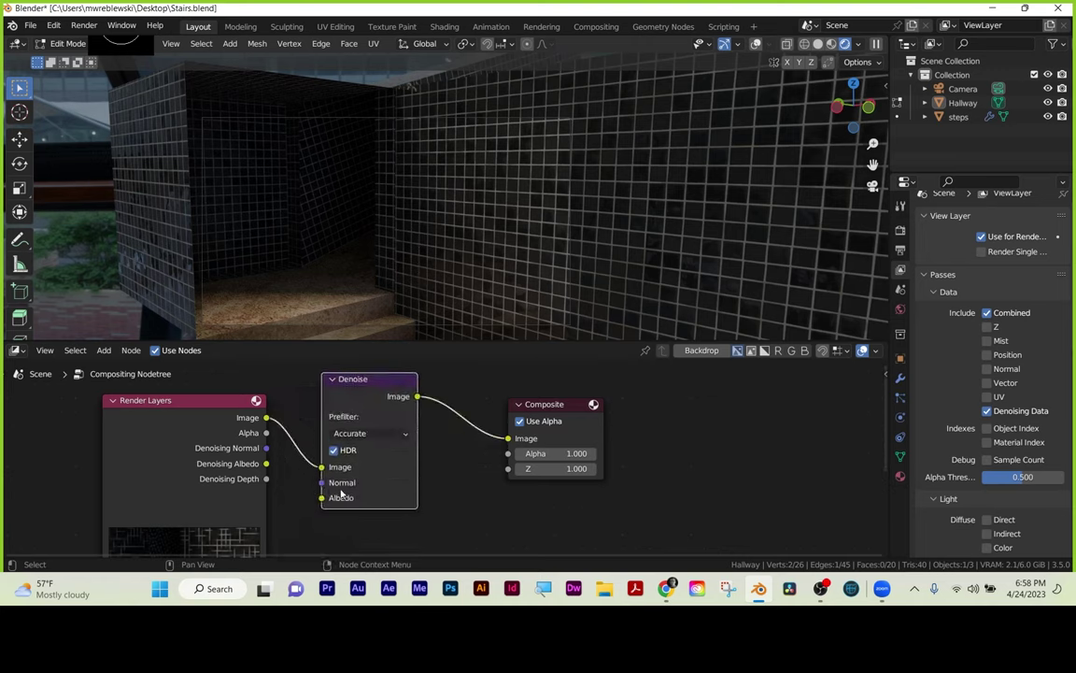
drag(266, 447, 322, 498)
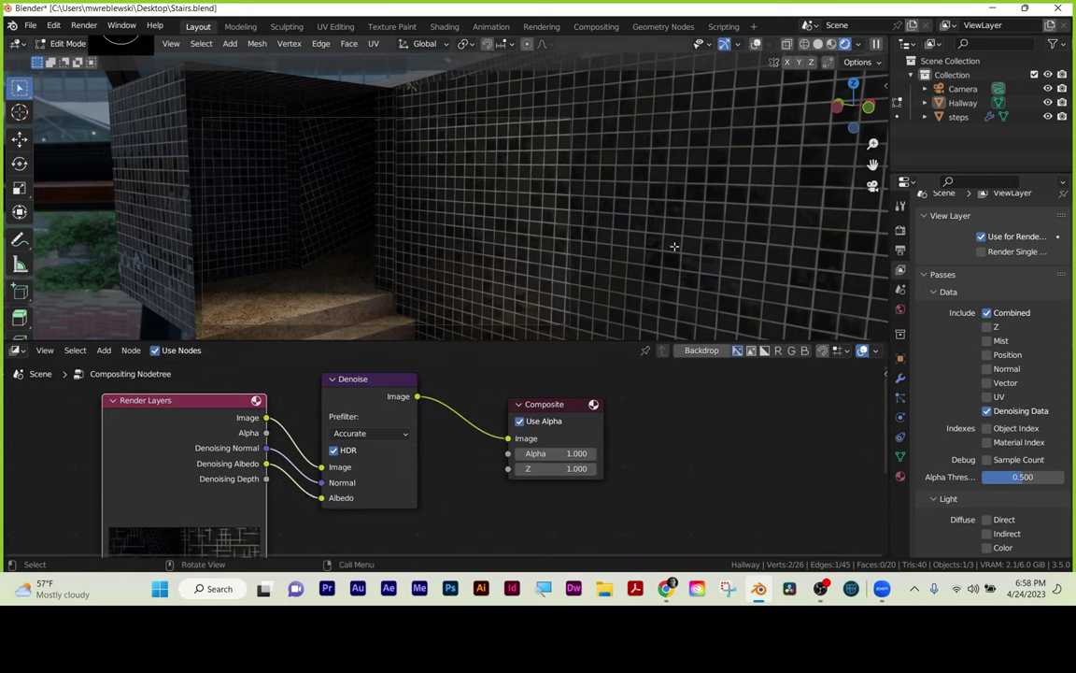
Render the current frame with the compositor denoising and view the whole image.
key(F12)
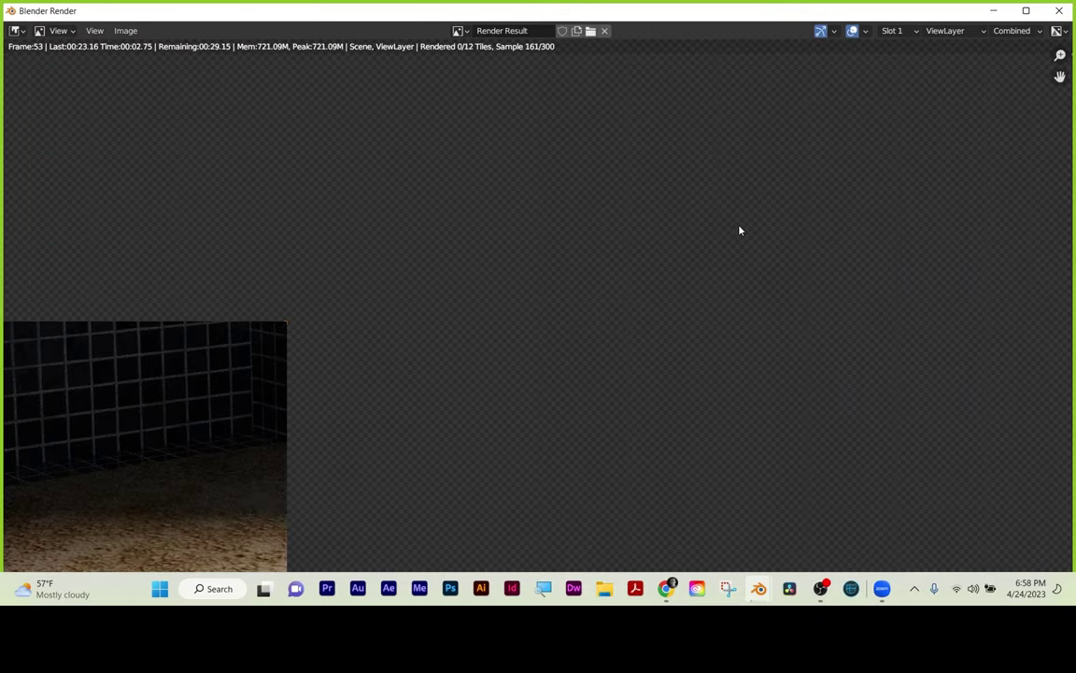
scroll(738, 231, down, 1)
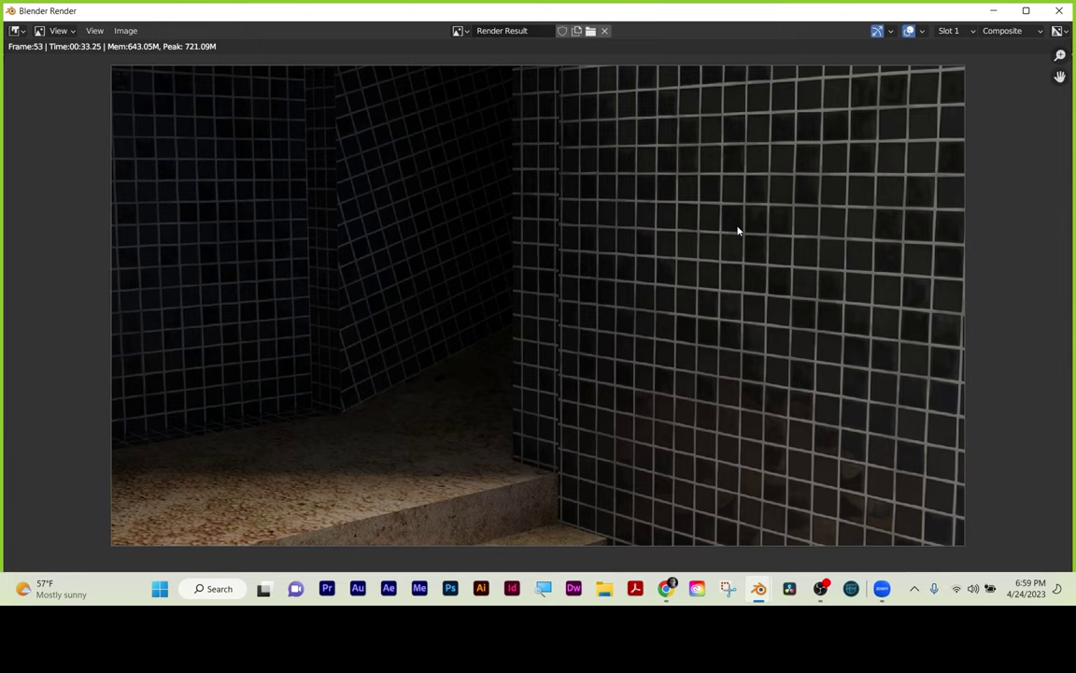
Open the Windows Calculator and place it over the middle of the render result.
click(160, 590)
text(cal)
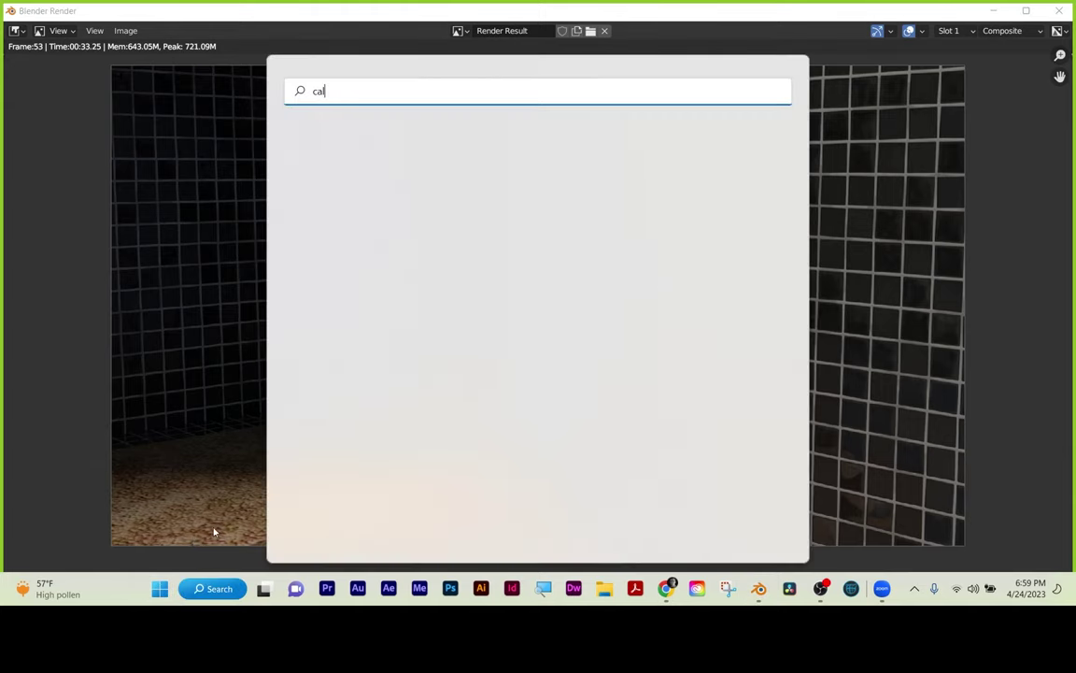
text(cu)
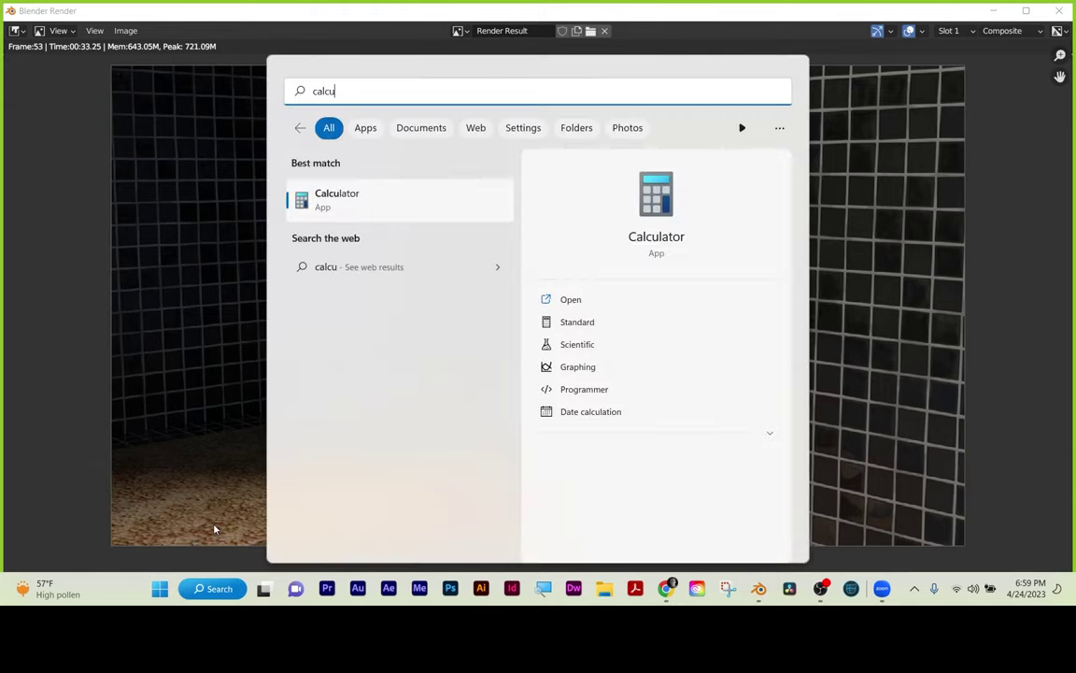
click(654, 213)
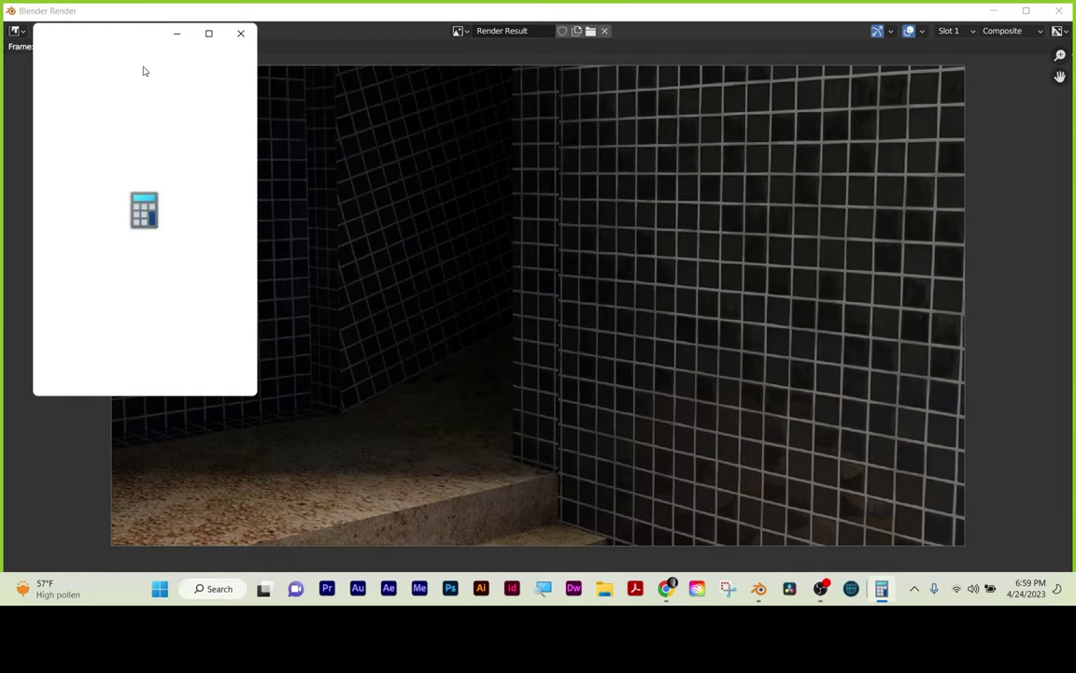
drag(135, 35, 460, 85)
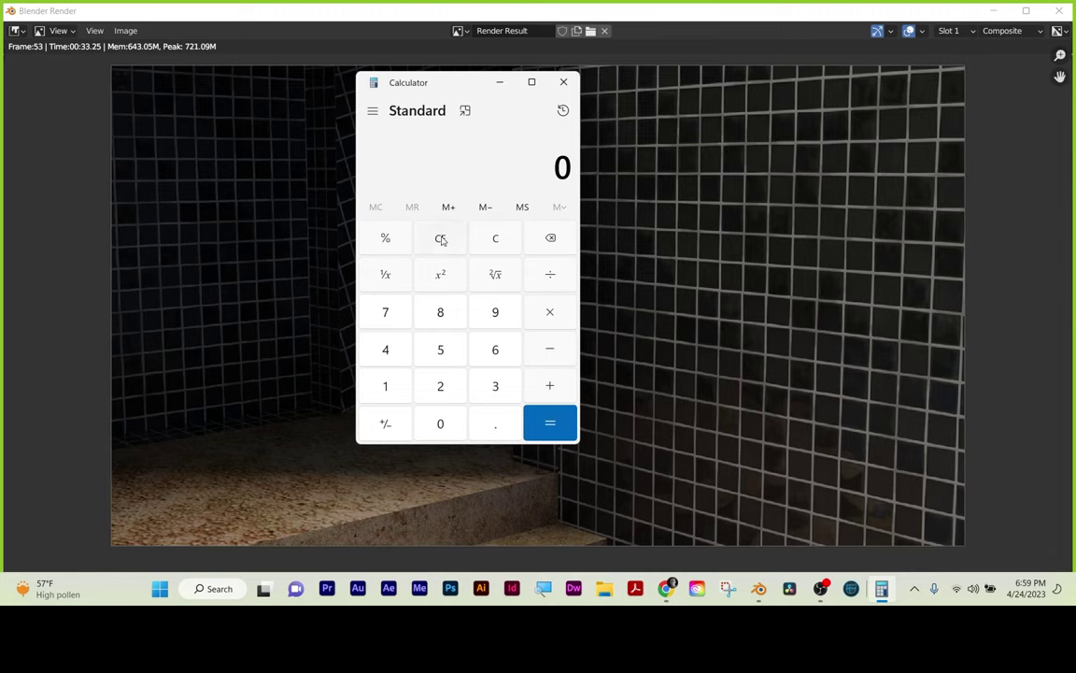
Discard the 3,060 entry in the calculator and compute the animation's frame count as 24 × 10.
text(3,060)
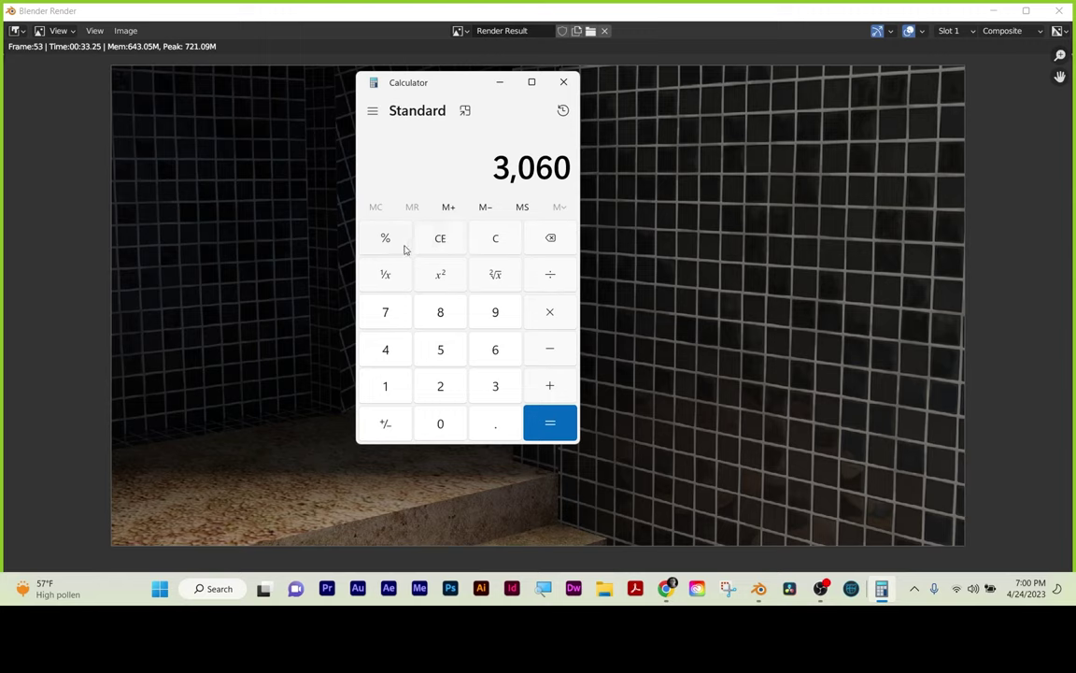
click(440, 238)
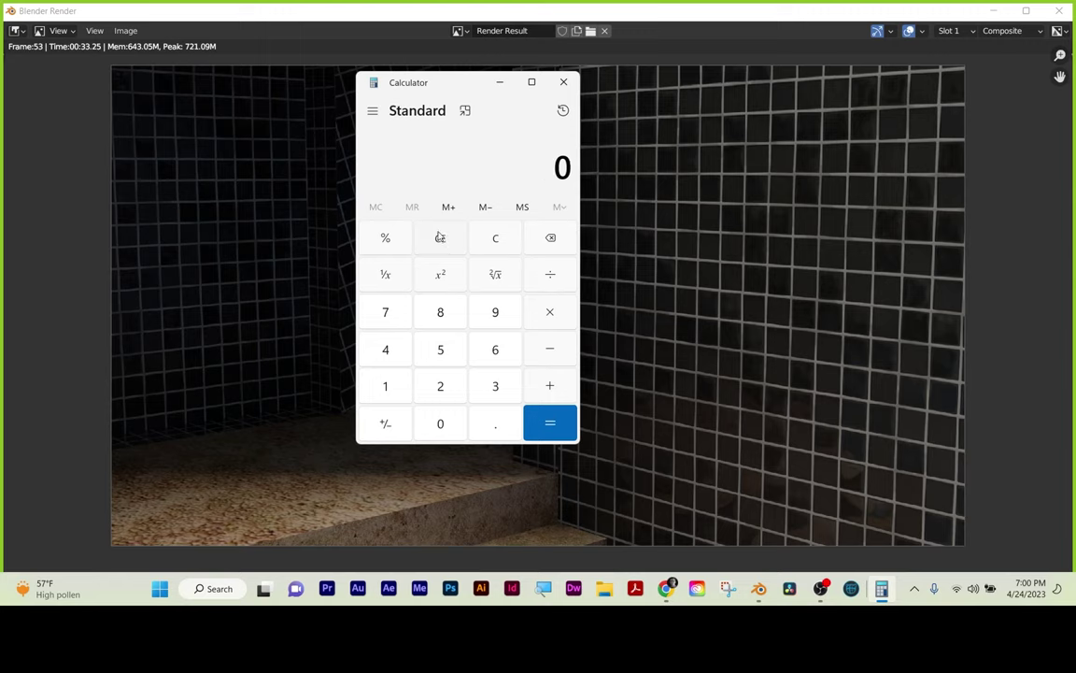
text(24)
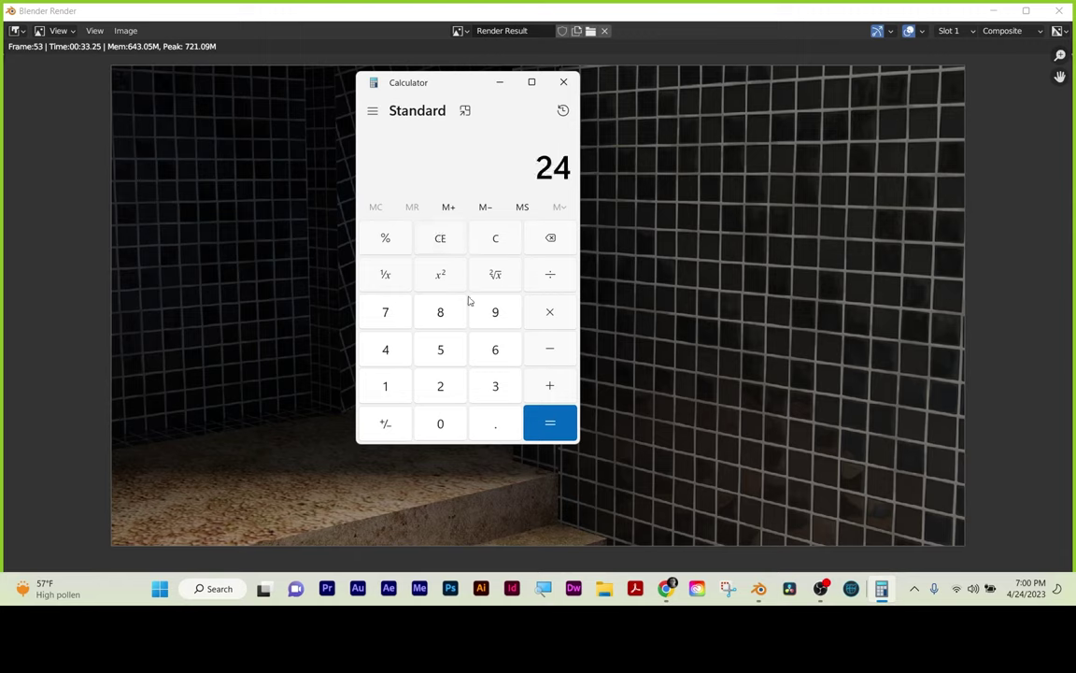
click(549, 324)
text(10)
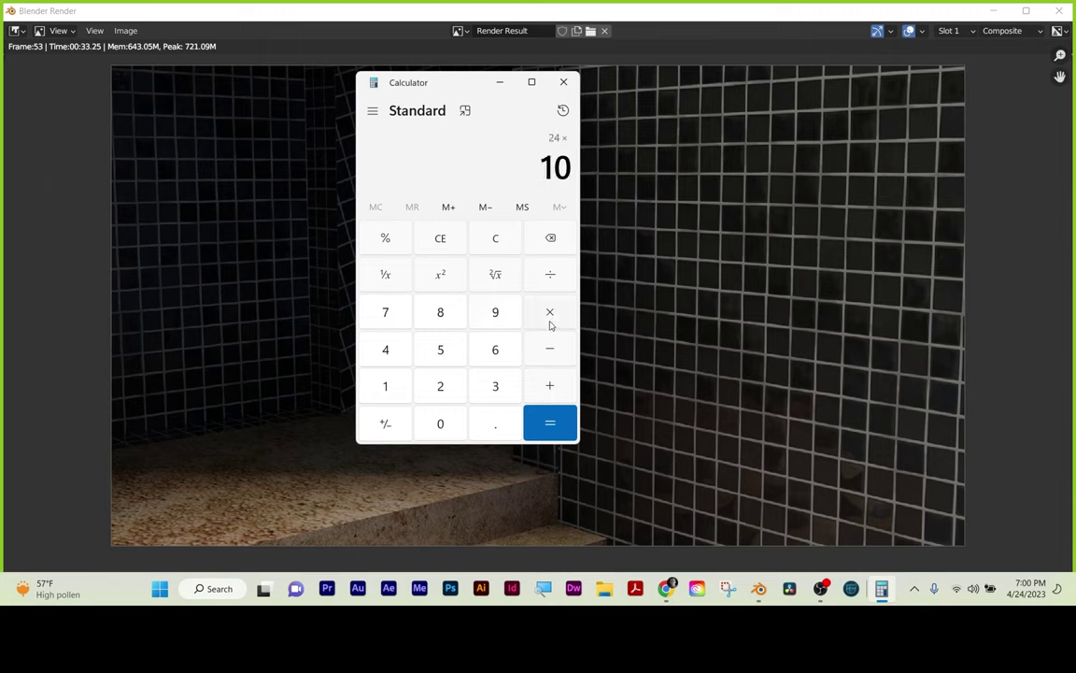
key(Return)
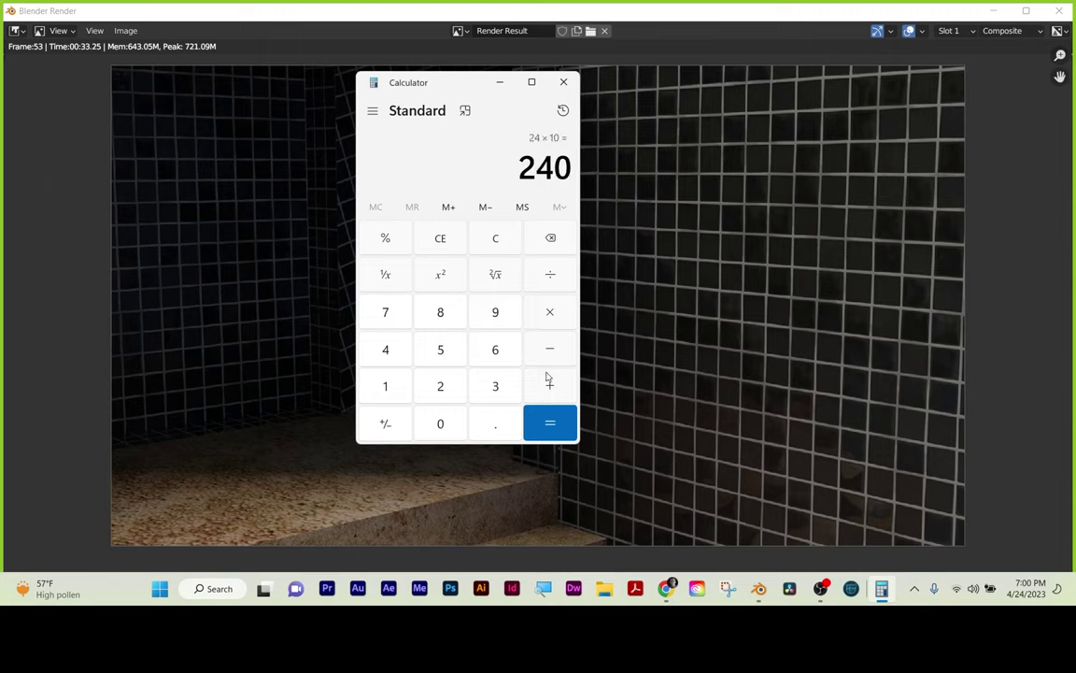
Multiply the frame count by 30 seconds per frame and divide by 60 to estimate the render time in minutes.
click(552, 314)
text(30)
key(Return)
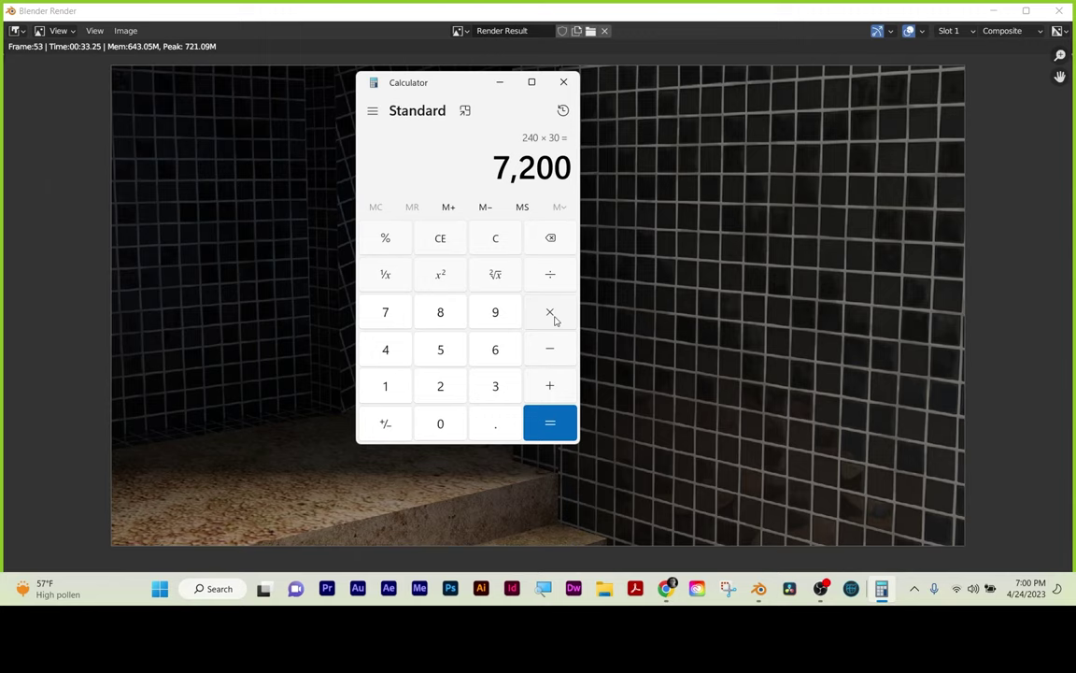
click(547, 275)
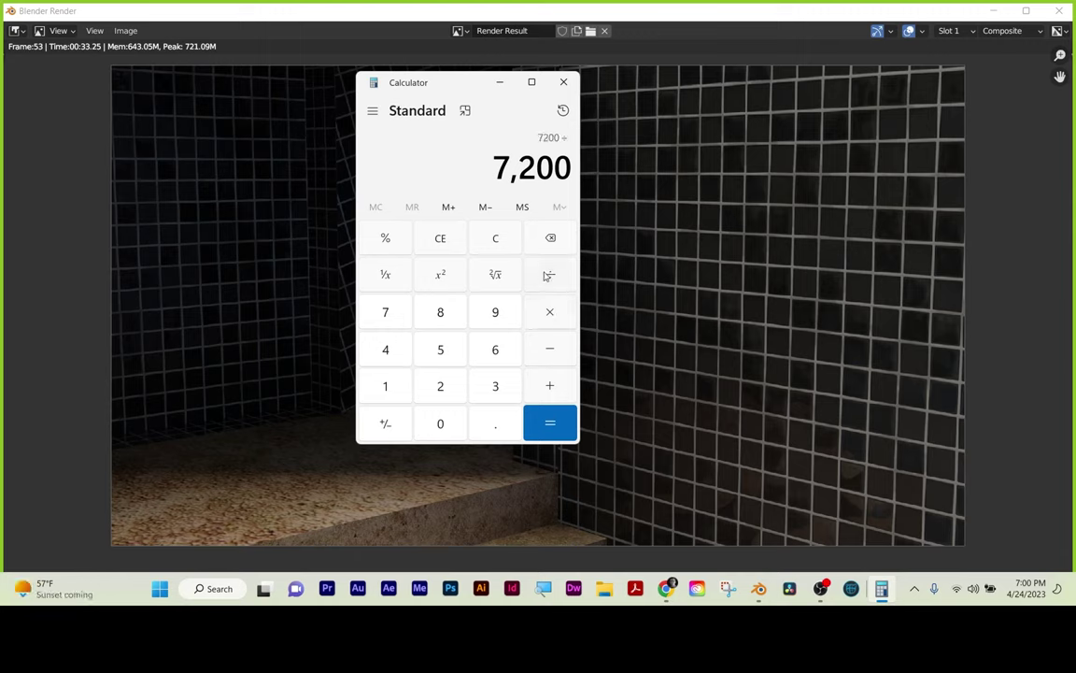
text(60)
key(Return)
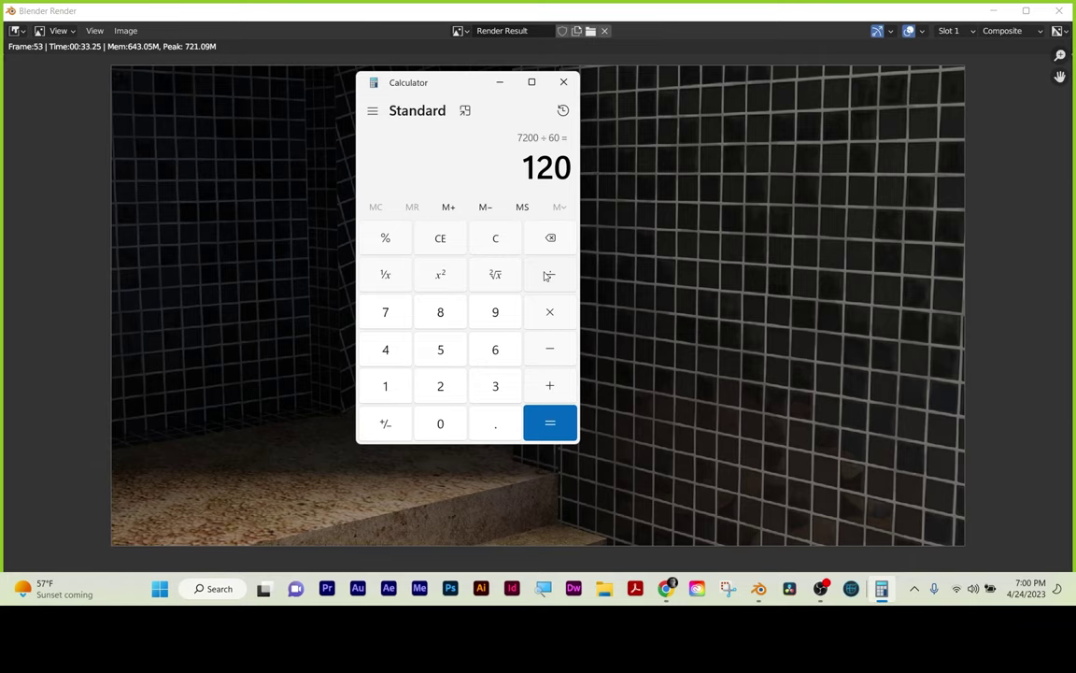
Close the calculator and the render result window, and save the Stairs.blend file.
click(432, 238)
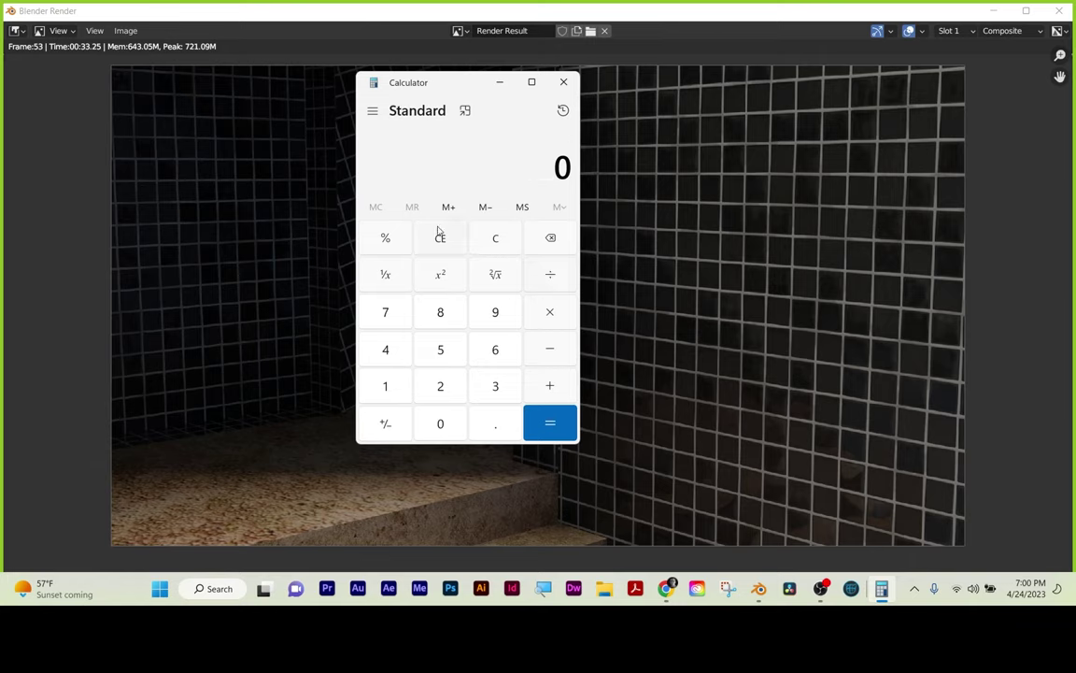
click(566, 84)
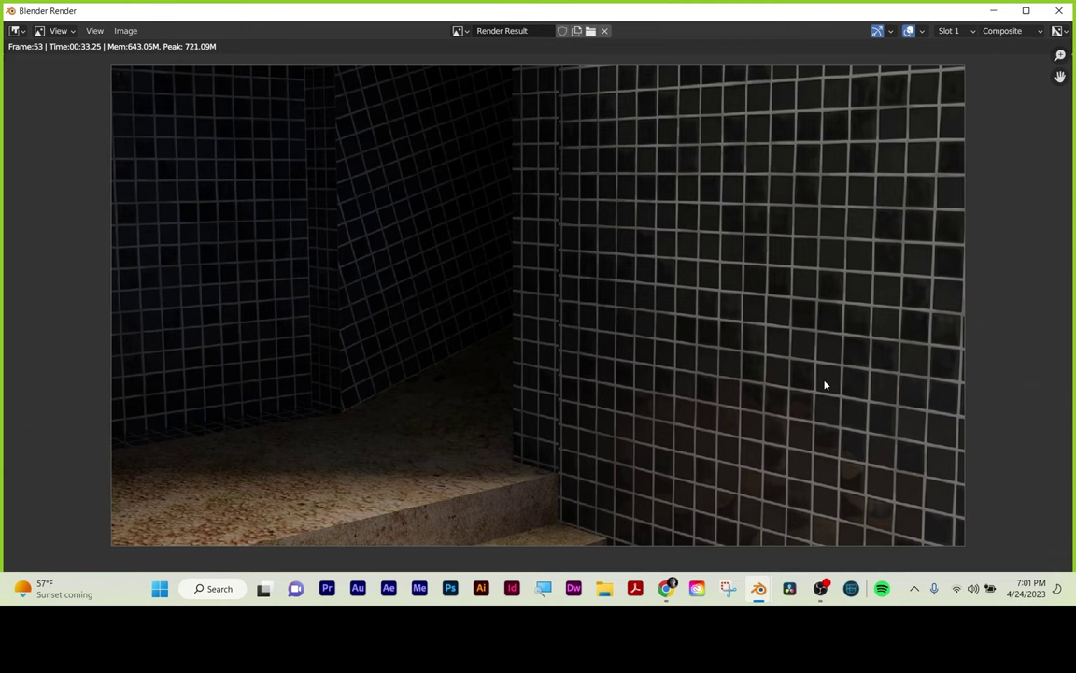
click(1060, 9)
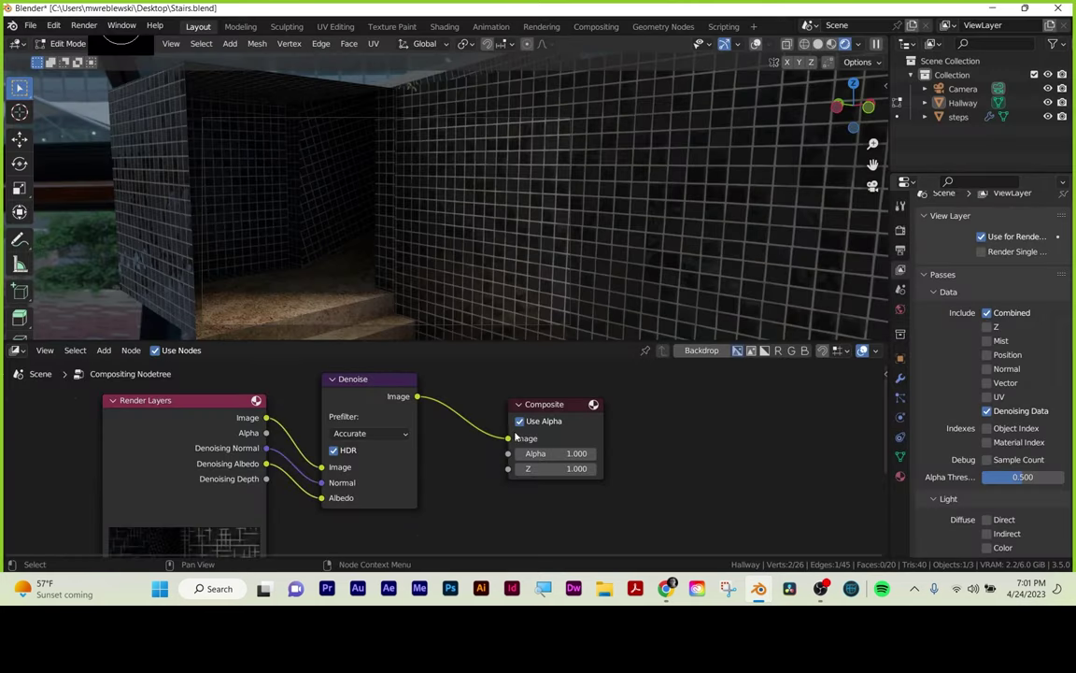
key(ctrl+s)
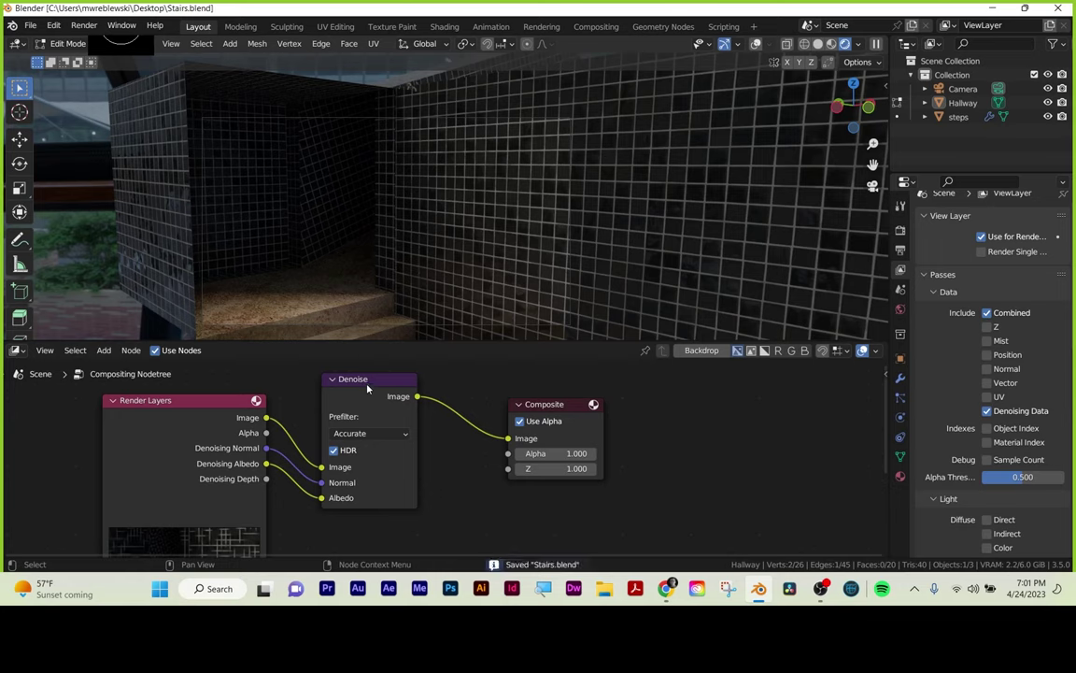